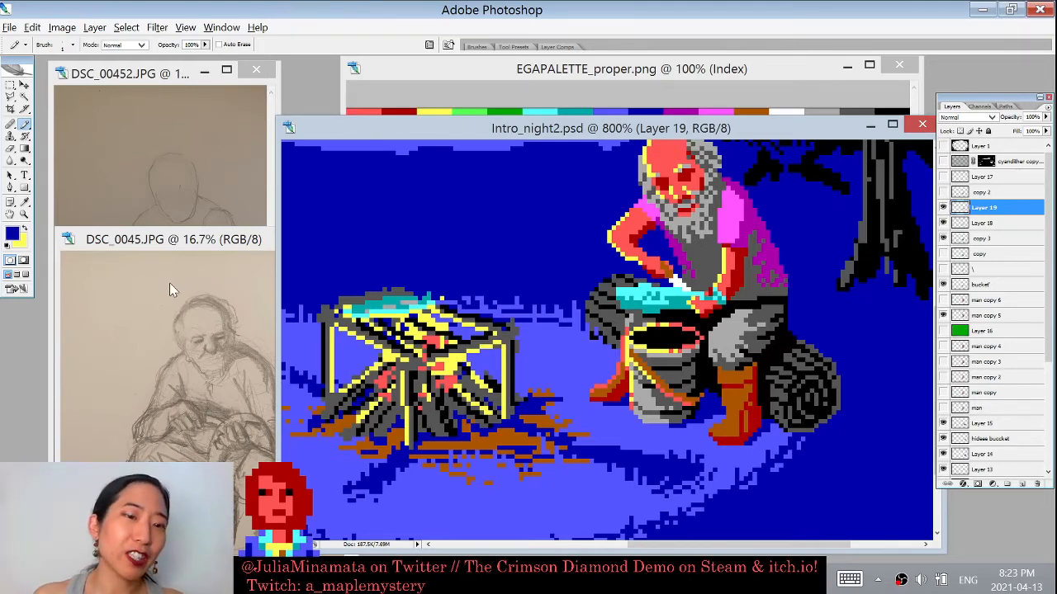
Step: Close the two reference sketch photos, DSC_0045.JPG and DSC_00452.JPG
left_click_drag(185, 242, 149, 208)
left_click(314, 201)
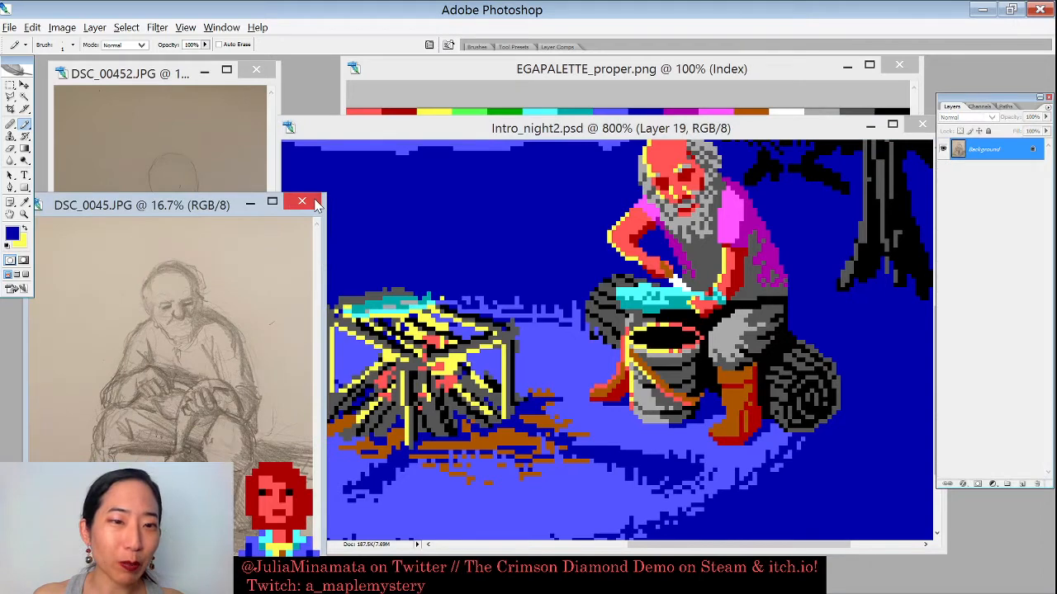
left_click(256, 68)
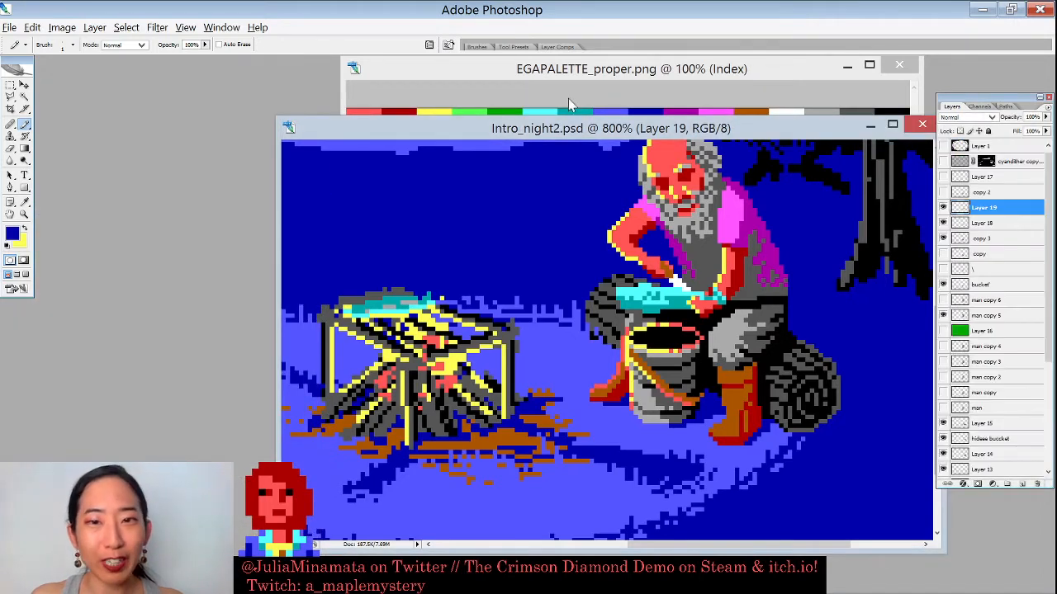
Step: Arrange the EGAPALETTE_proper.png and Intro_night2.psd windows so that the full palette and the man in the scene are both visible
left_click_drag(593, 72, 300, 68)
left_click_drag(674, 131, 621, 164)
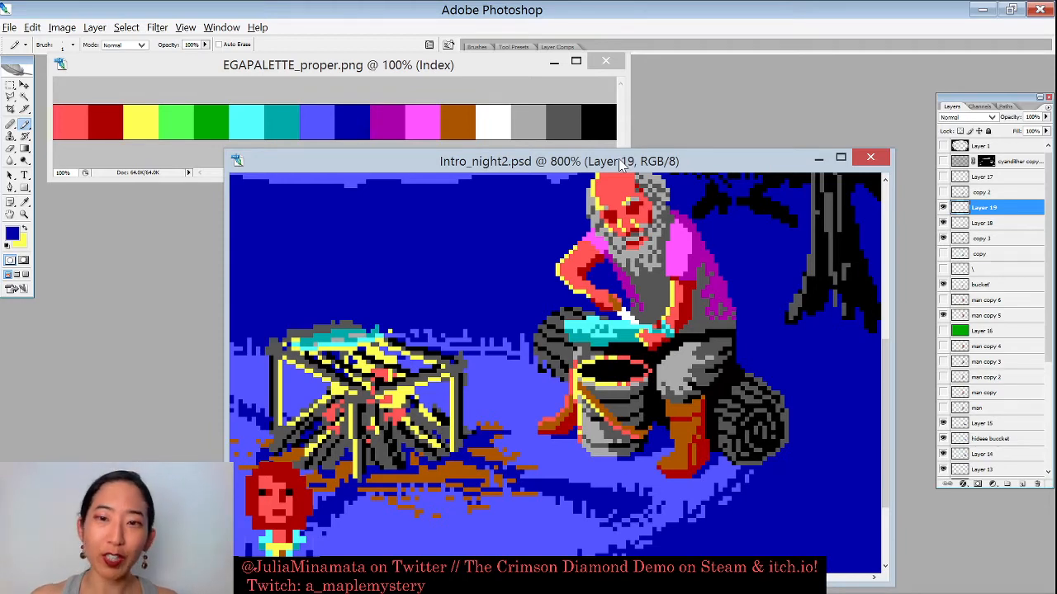
scroll(750, 358, "up", 2)
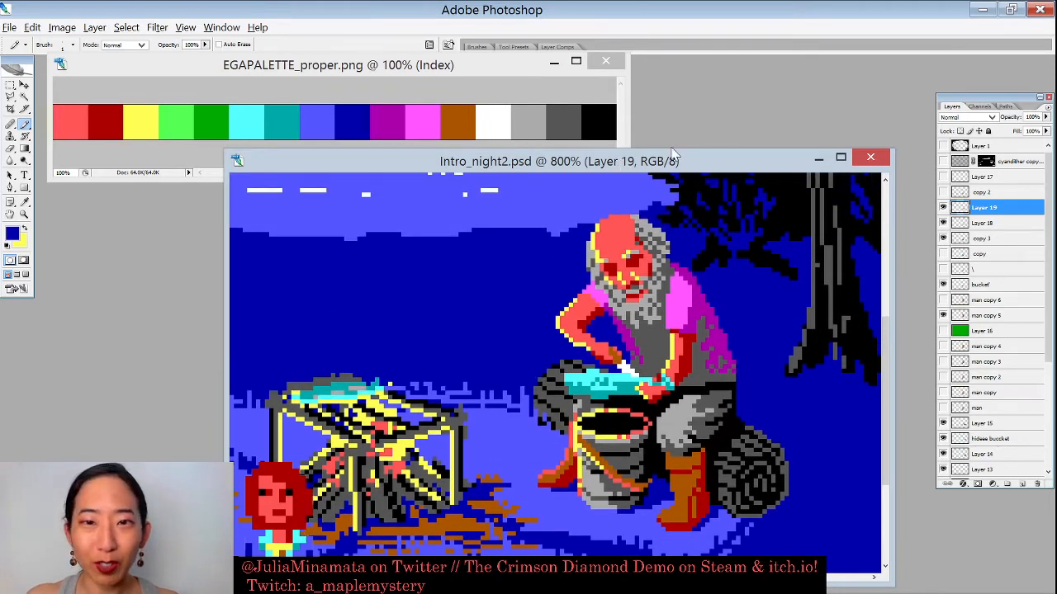
left_click_drag(677, 165, 655, 139)
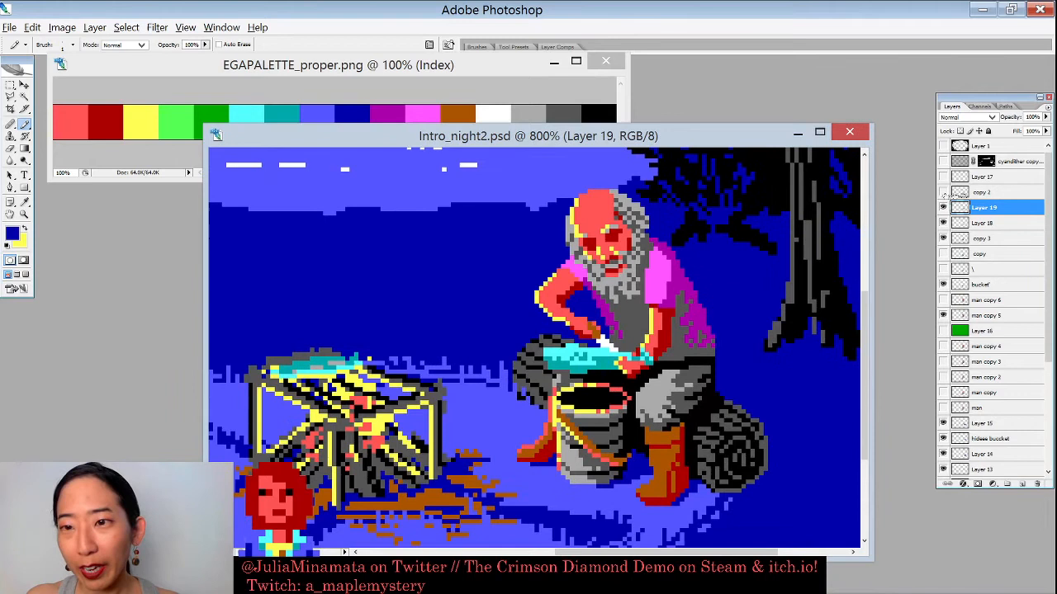
Step: Toggle Layer 19's visibility to compare the man's legs and the log with and without it, leaving the layer shown
left_click(944, 208)
left_click(944, 209)
left_click(944, 208)
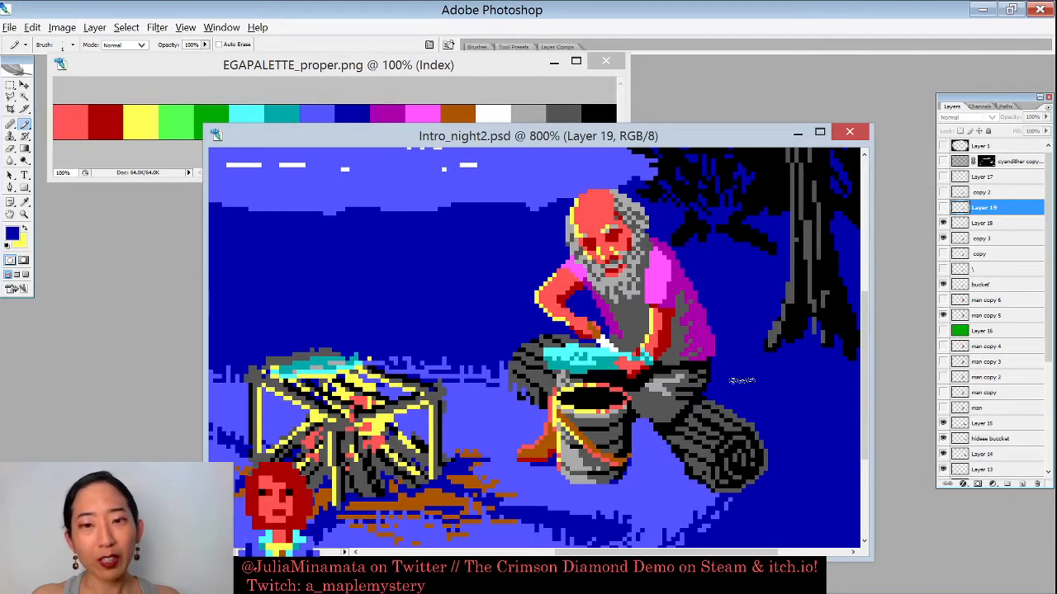
left_click(944, 208)
left_click(944, 208)
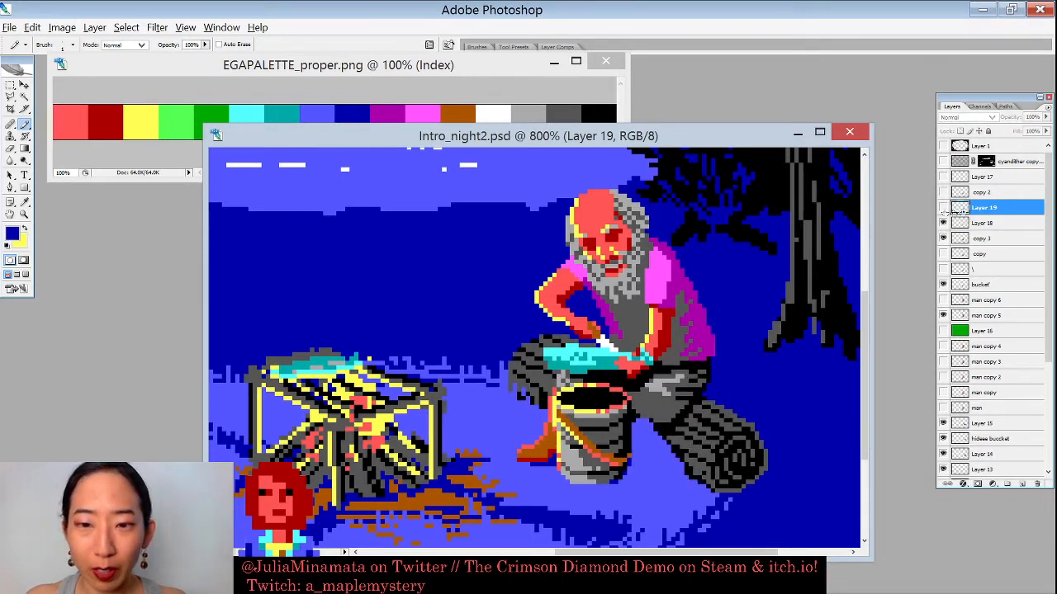
left_click(944, 208)
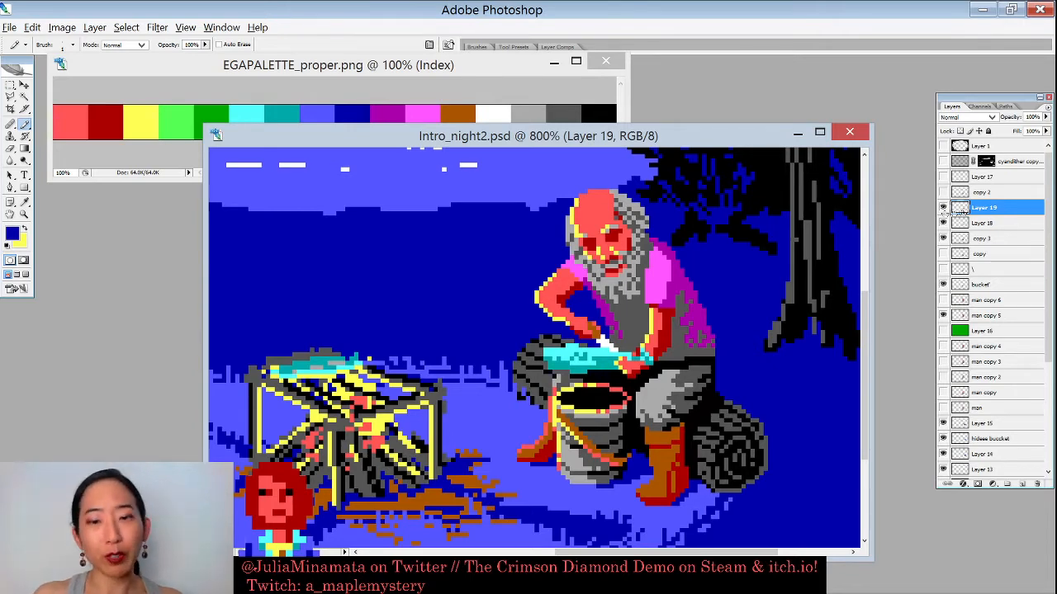
Step: Touch up the edges of the man's boots on Layer 19 with light red and brown pixels sampled from the artwork
key("ctrl+plus")
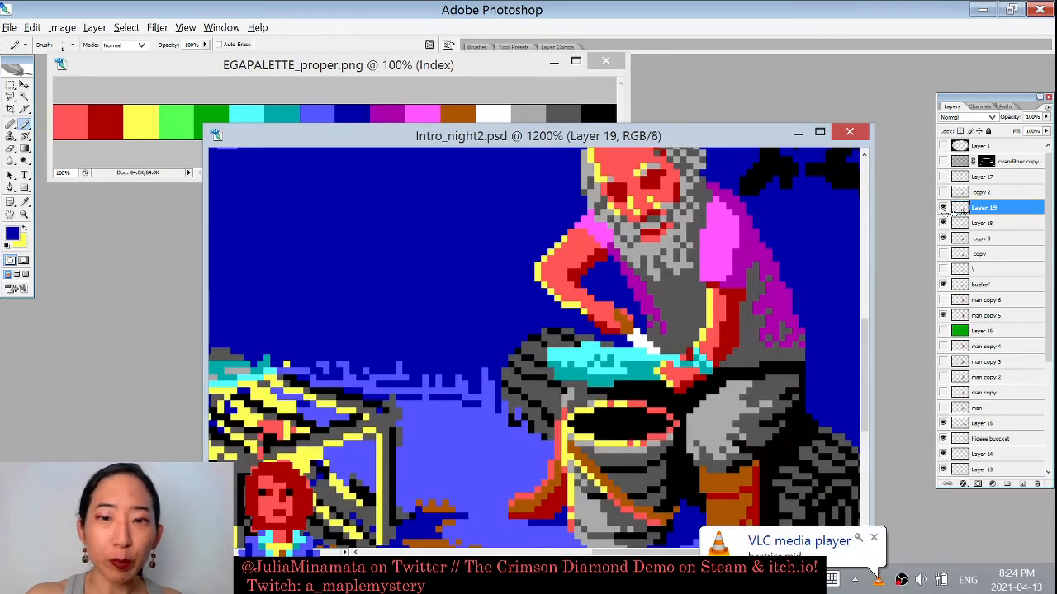
left_click(578, 250, "alt")
scroll(731, 370, "down", 3)
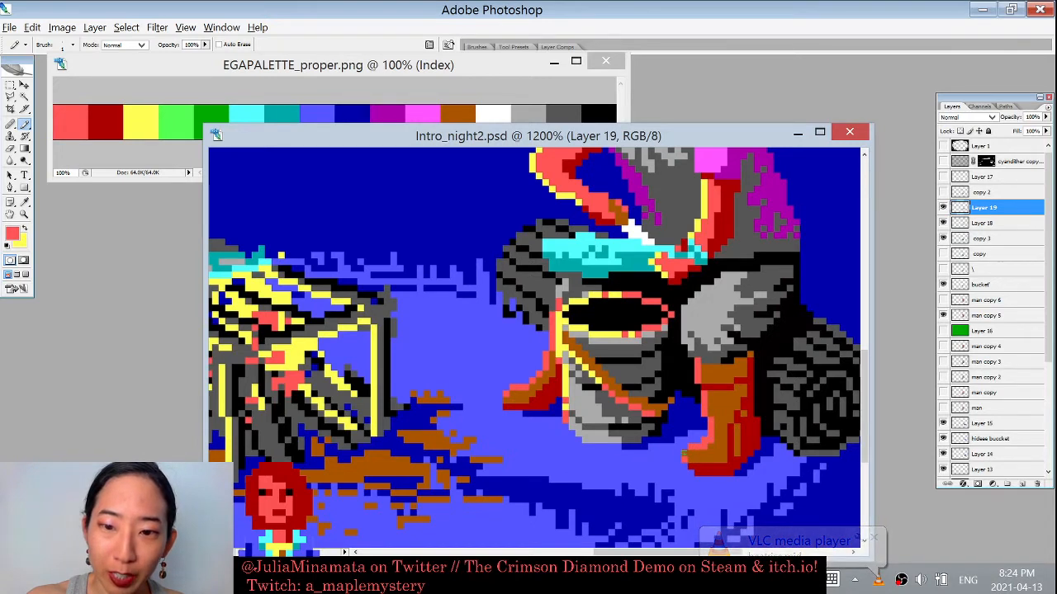
left_click(703, 447, "alt")
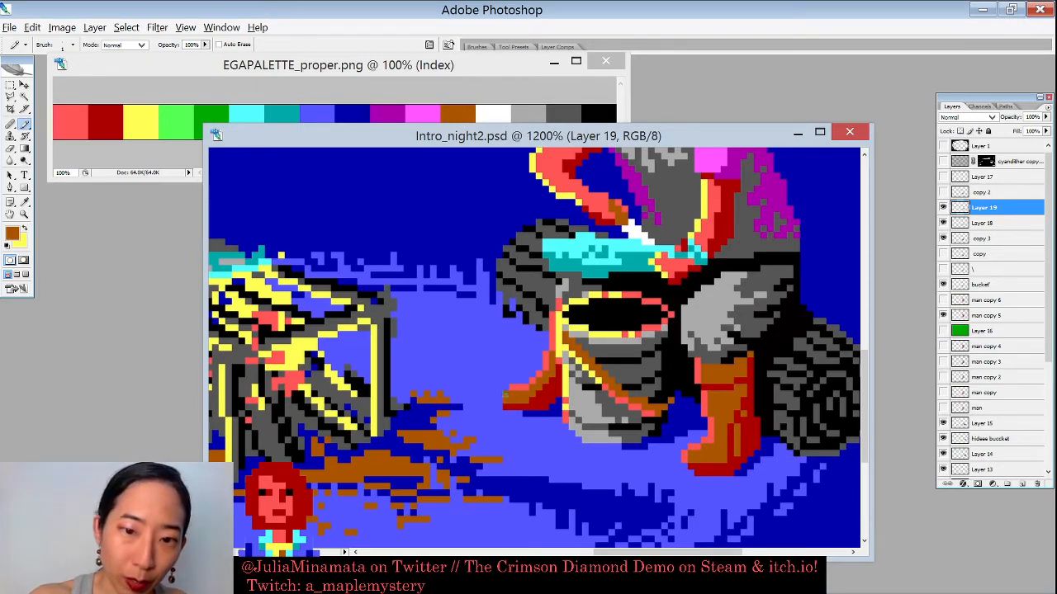
left_click(516, 390, "alt")
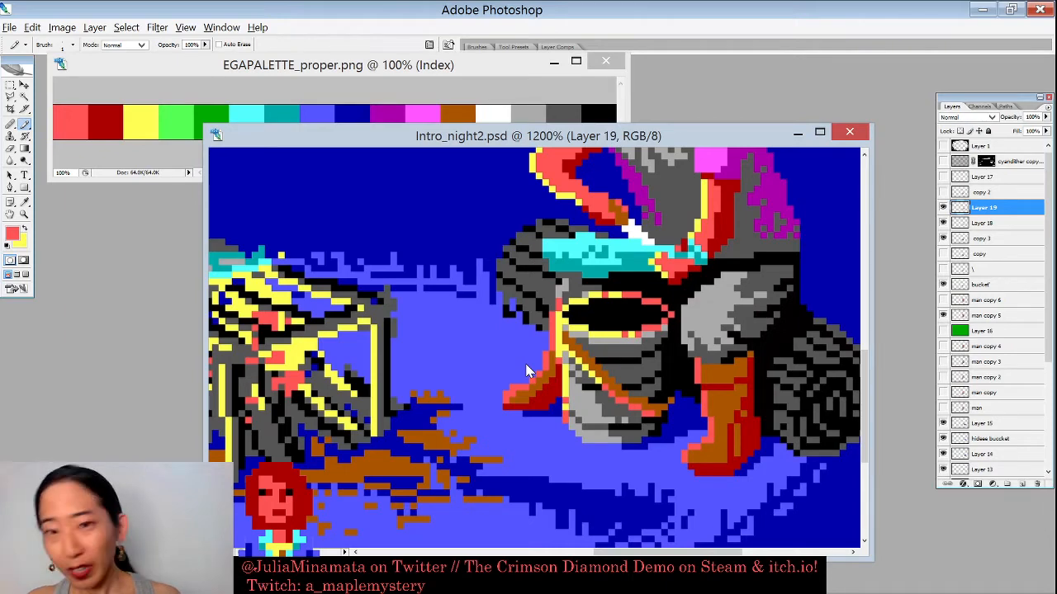
Step: Examine the man's figure at several magnifications and compare it with Layer 19 hidden and shown
key("ctrl+minus")
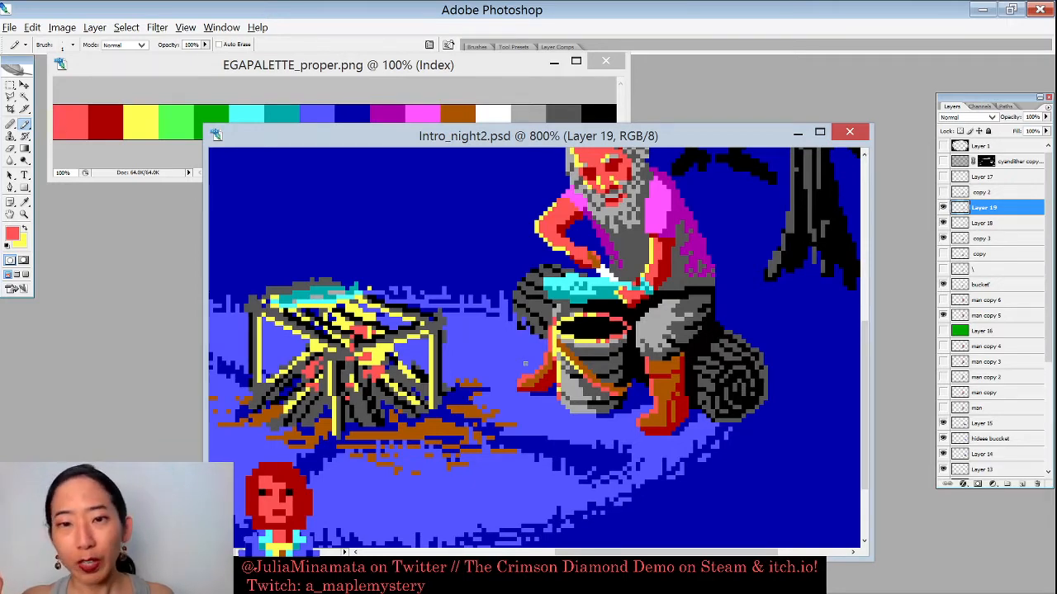
key("ctrl+plus")
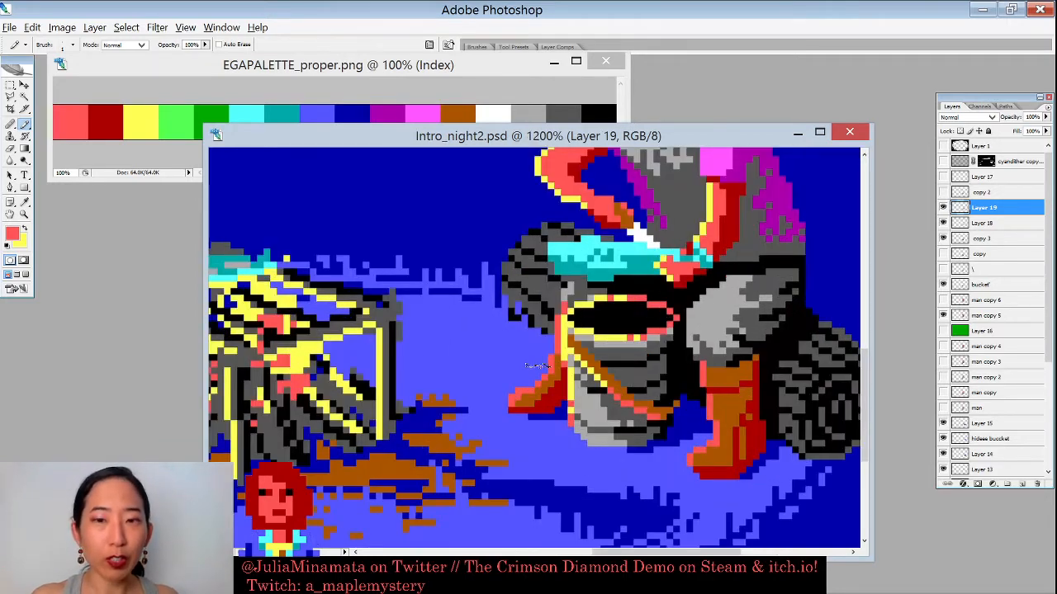
left_click_drag(595, 278, 502, 384)
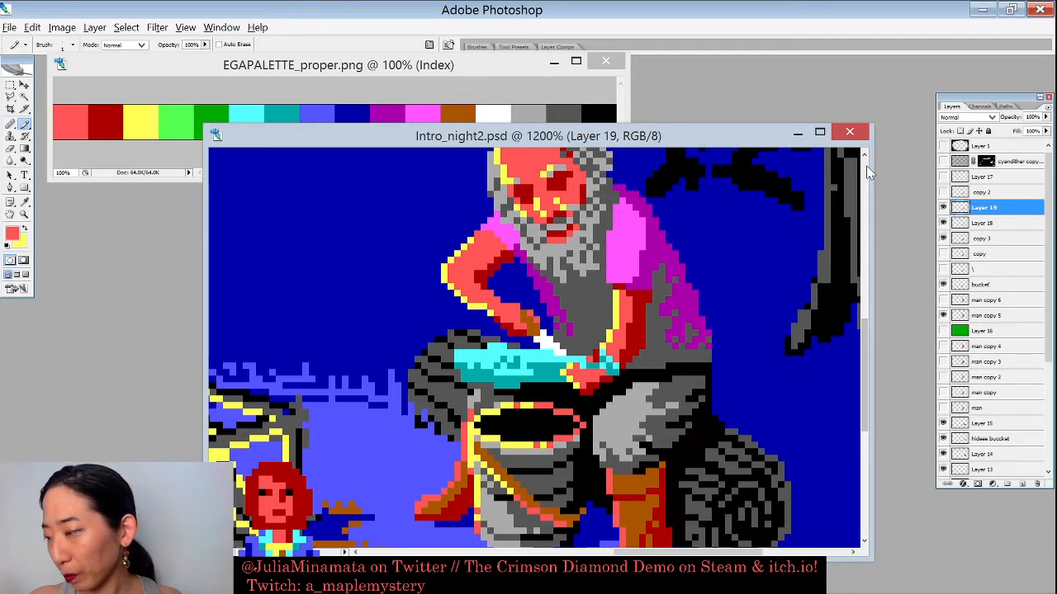
key("ctrl+minus")
key("ctrl+minus")
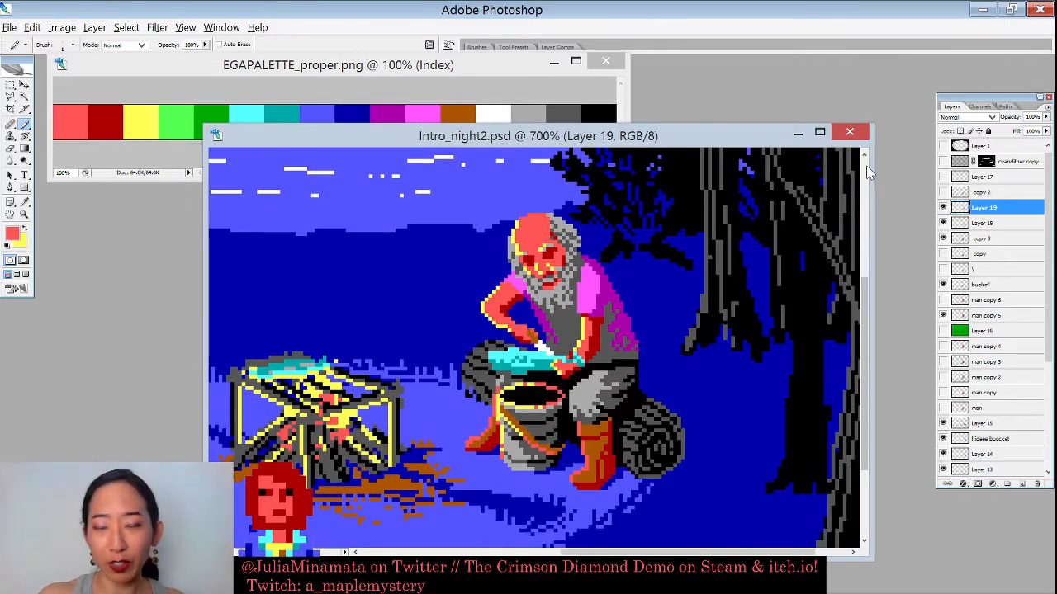
key("ctrl+plus")
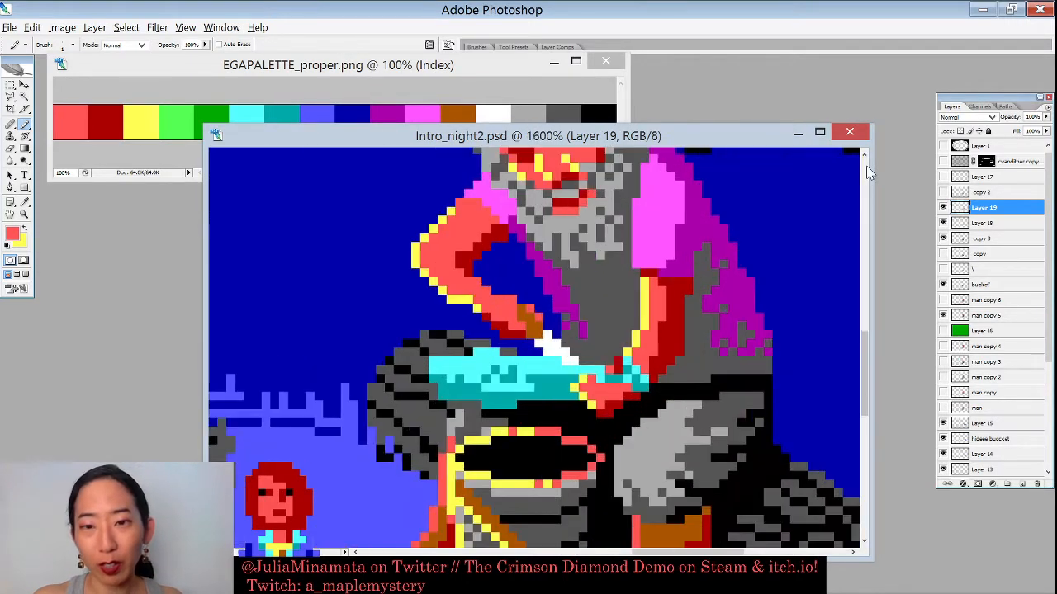
key("ctrl+minus")
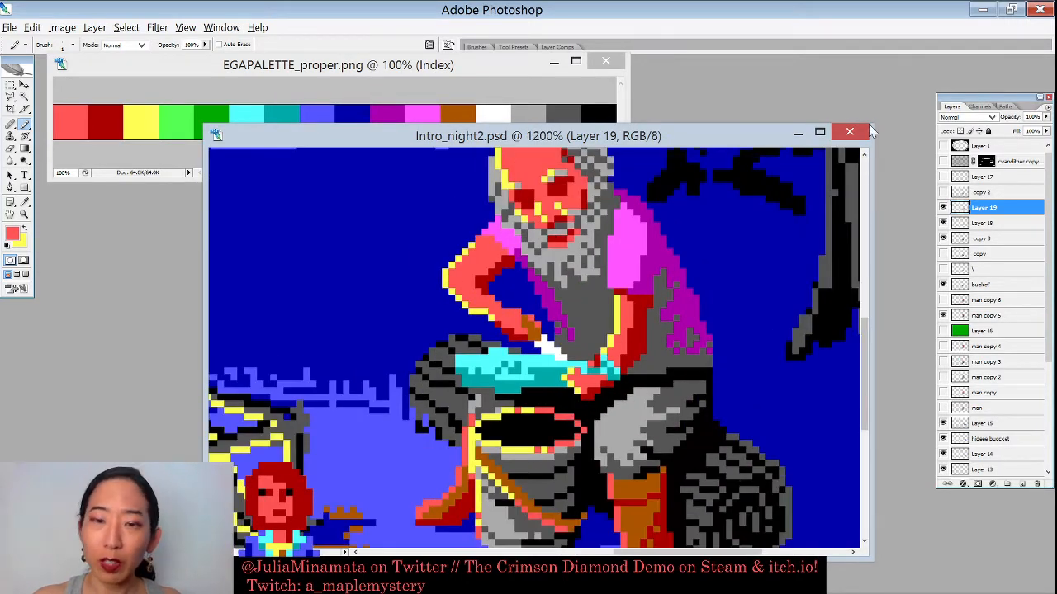
left_click(942, 207)
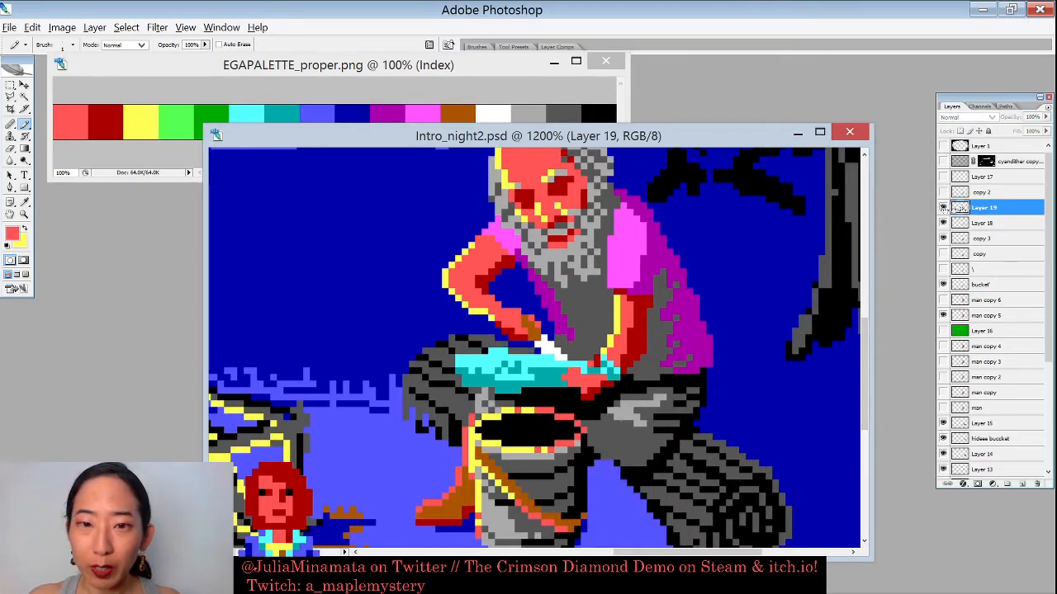
left_click(943, 207)
Step: Add a new layer above Layer 19 and paint over the man's straight forearm with the vest's dark grey
key("ctrl+shift+n")
key("Return")
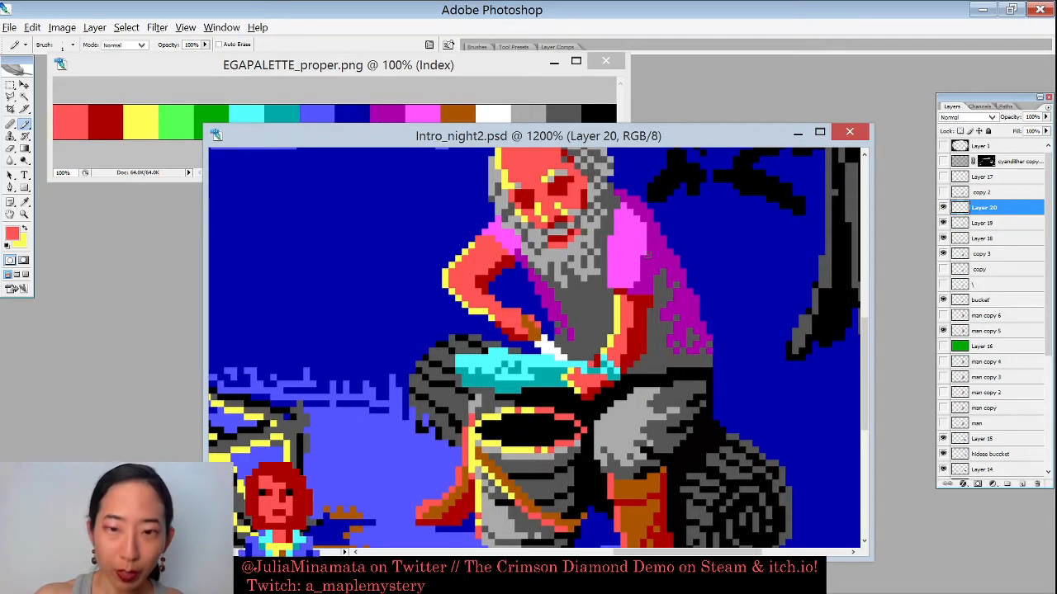
left_click(610, 325, "alt")
mouse_move(617, 311)
left_mouse_down()
mouse_move(623, 340)
mouse_move(618, 299)
mouse_move(648, 305)
mouse_move(610, 323)
mouse_move(612, 345)
mouse_move(642, 348)
mouse_move(614, 290)
mouse_move(637, 303)
mouse_move(643, 331)
left_mouse_up()
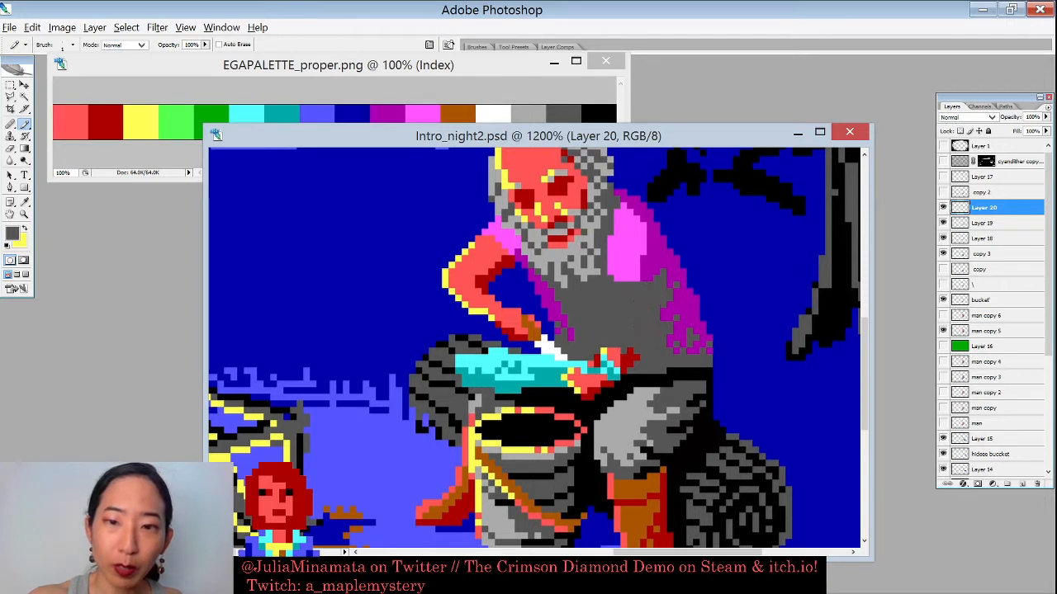
Step: Rework the near sleeve with a light magenta hem and dark magenta folds, and cover the vest's speckled magenta area with dark grey
left_click(625, 256, "alt")
left_click_drag(611, 281, 629, 284)
left_click(649, 274, "alt")
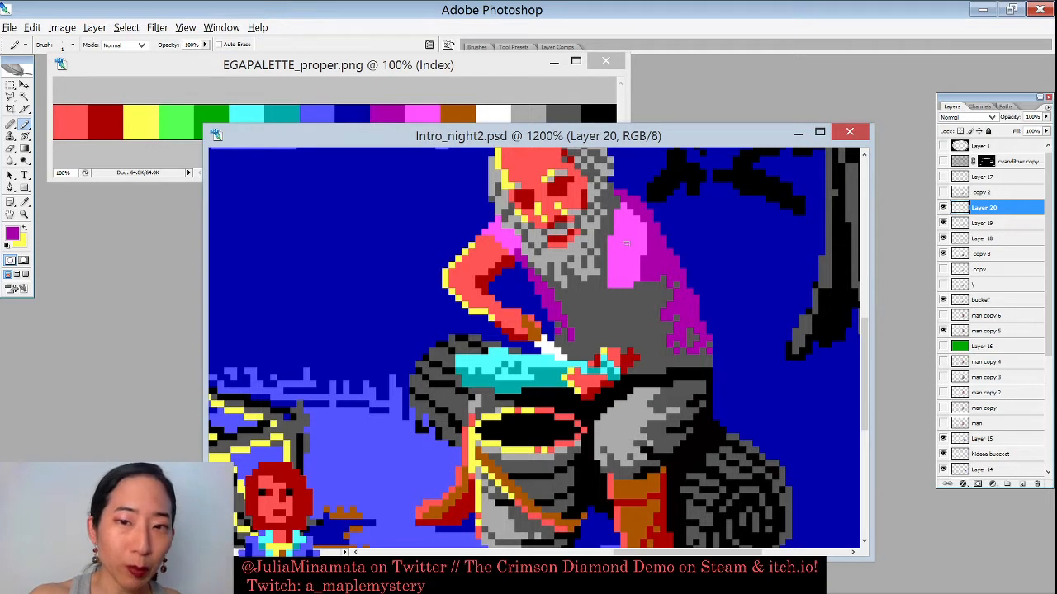
mouse_move(625, 245)
left_mouse_down()
mouse_move(637, 222)
mouse_move(643, 245)
left_mouse_up()
left_click(631, 263)
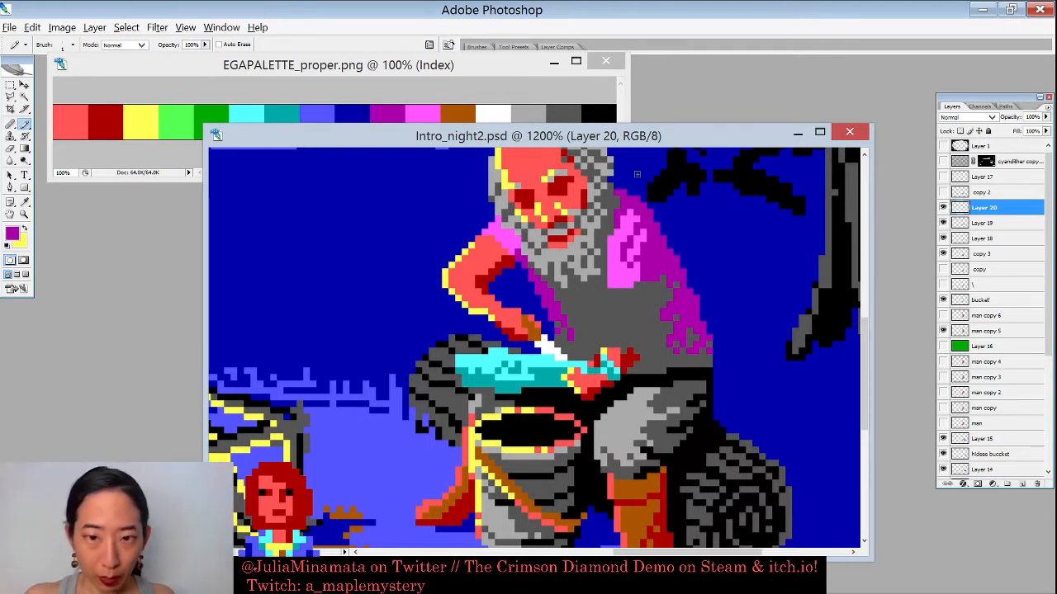
left_click(612, 339, "alt")
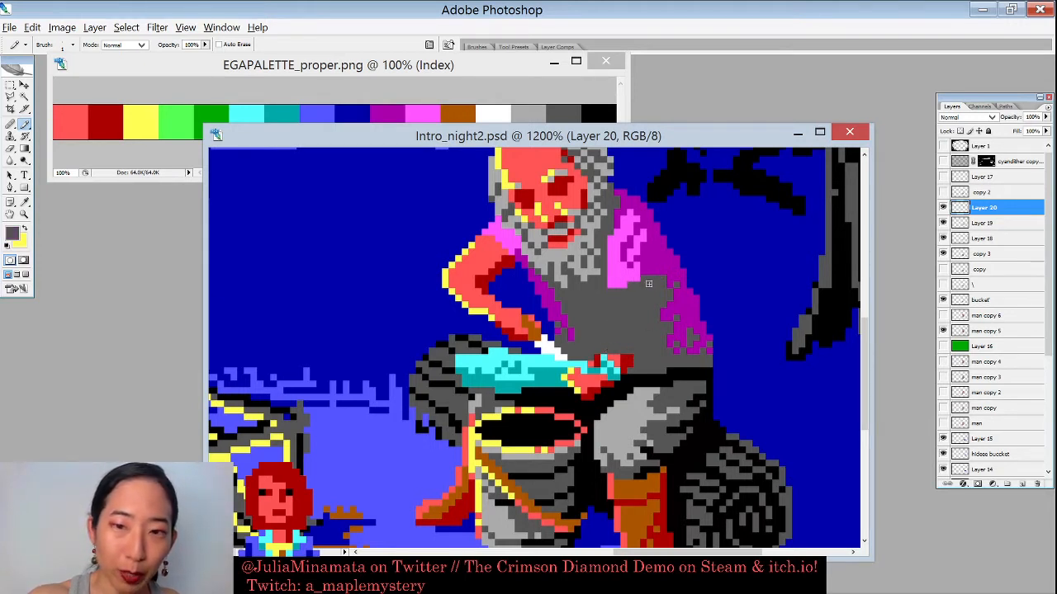
mouse_move(662, 313)
left_mouse_down()
mouse_move(672, 350)
mouse_move(683, 325)
mouse_move(692, 346)
left_mouse_up()
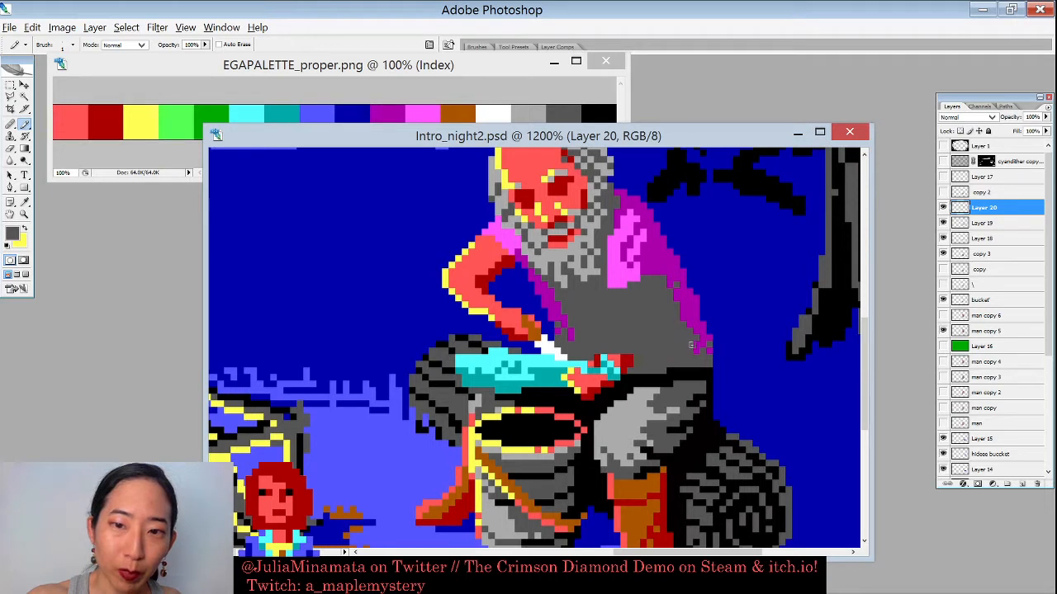
Step: Try a light red upper arm slanting down from the near sleeve, and paint it over with dark grey
left_click(576, 228, "alt")
mouse_move(630, 280)
left_mouse_down()
mouse_move(658, 329)
mouse_move(643, 314)
mouse_move(645, 325)
left_mouse_up()
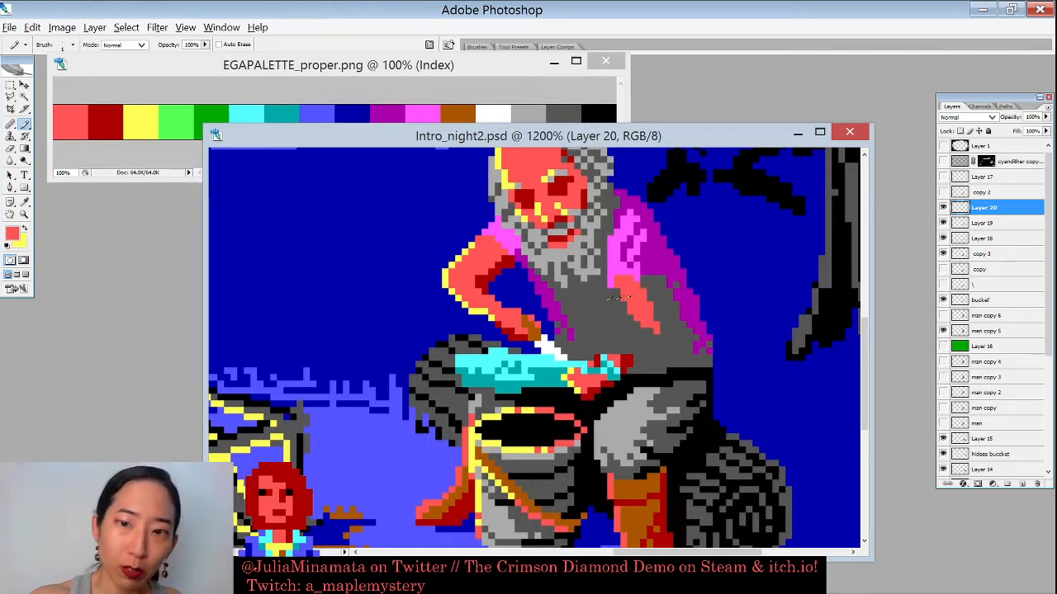
left_click(613, 309, "alt")
mouse_move(615, 287)
left_mouse_down()
mouse_move(630, 278)
mouse_move(657, 330)
left_mouse_up()
Step: Paint a bent light red arm from the near sleeve to the hand, and extend the sleeve's hem in light magenta
key("ctrl+minus")
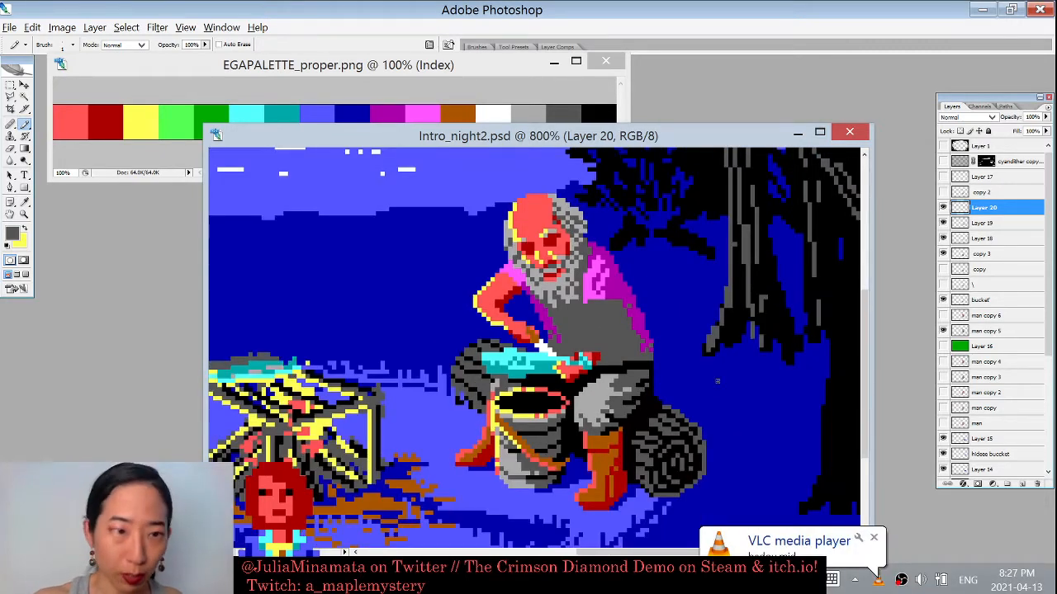
left_click(537, 208, "alt")
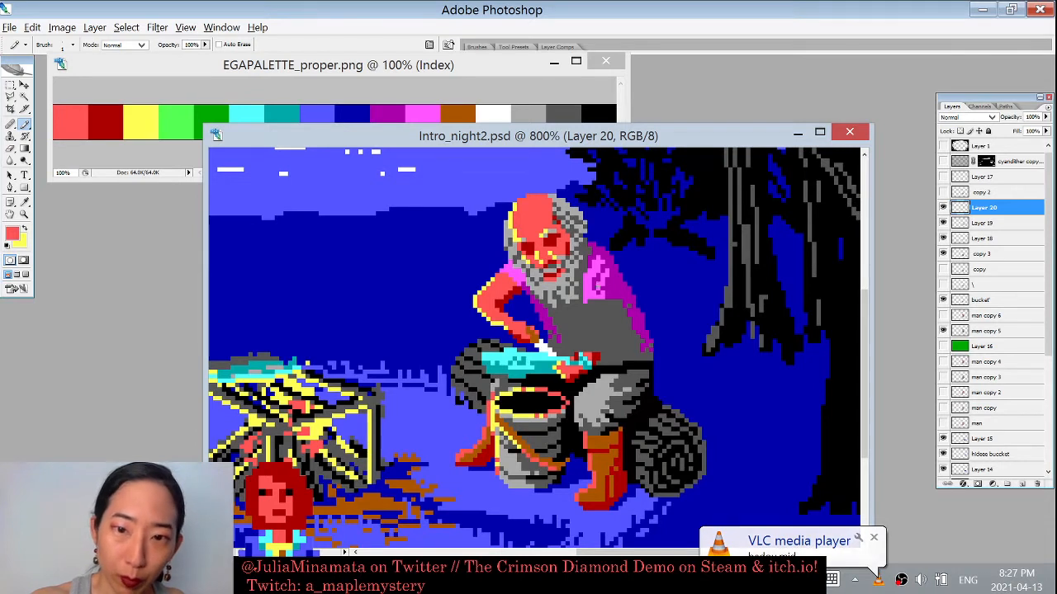
mouse_move(621, 318)
left_mouse_down()
mouse_move(604, 299)
mouse_move(613, 324)
mouse_move(589, 303)
mouse_move(597, 297)
mouse_move(611, 337)
mouse_move(598, 349)
mouse_move(618, 331)
left_mouse_up()
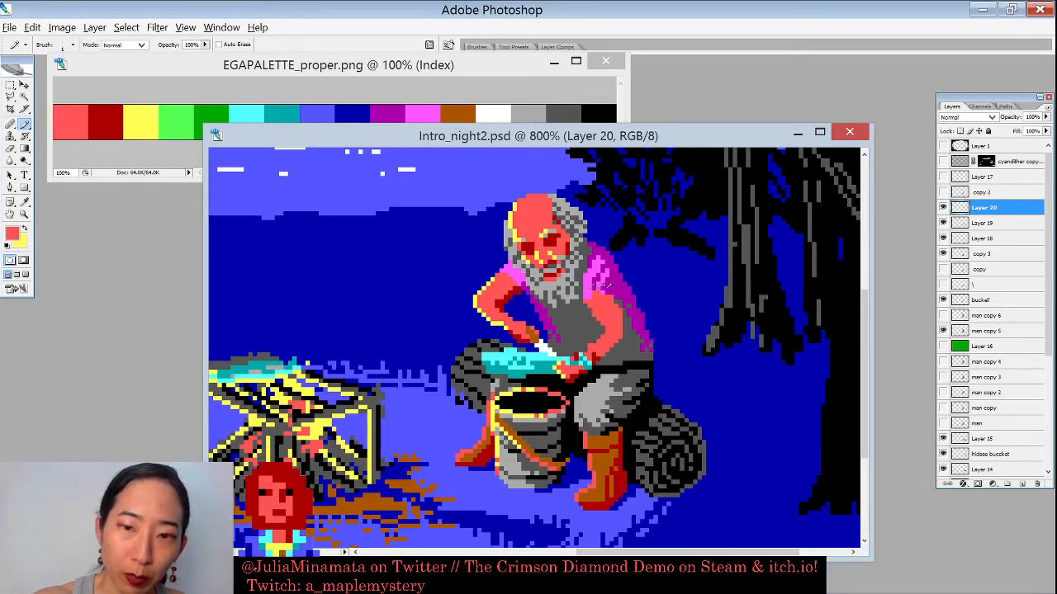
left_click(597, 286, "alt")
left_click_drag(604, 298, 585, 305)
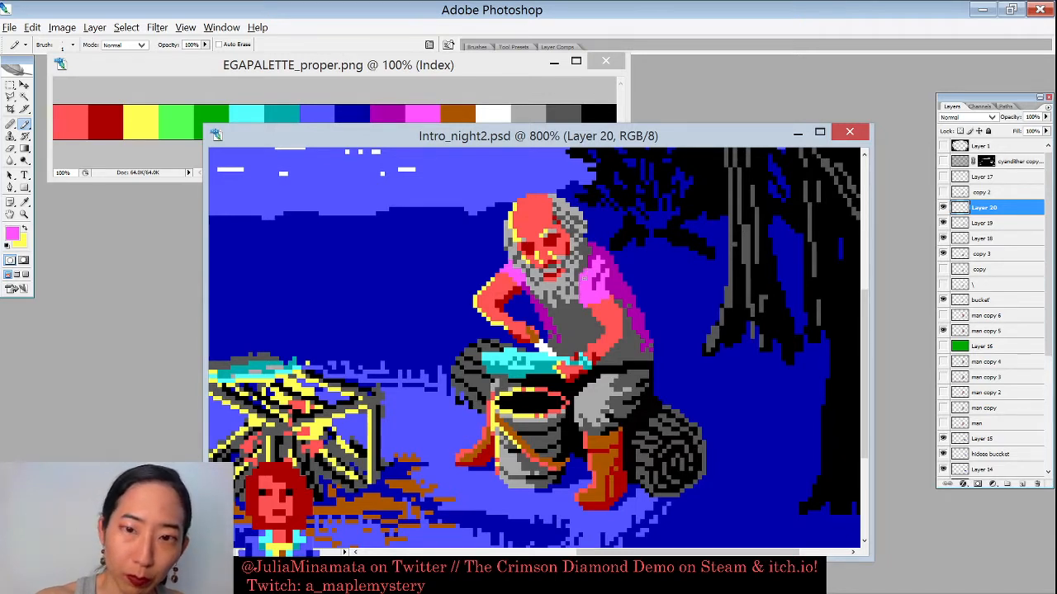
Step: Refine the bent arm's outline and elbow with dark grey and light red pixels, and shade the arm with dark red
left_click(583, 289, "alt")
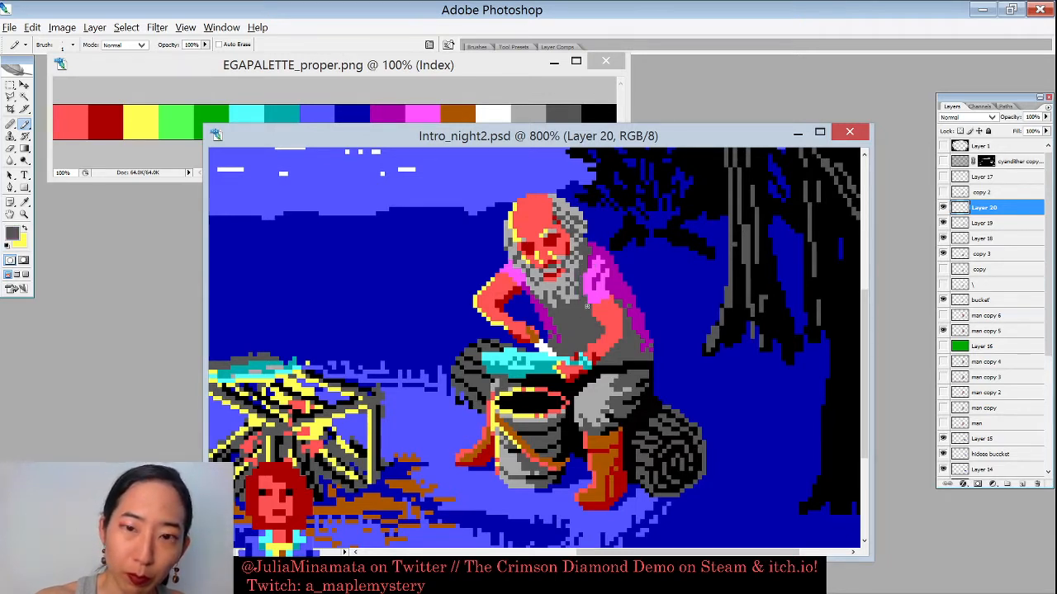
left_click(631, 311, "alt")
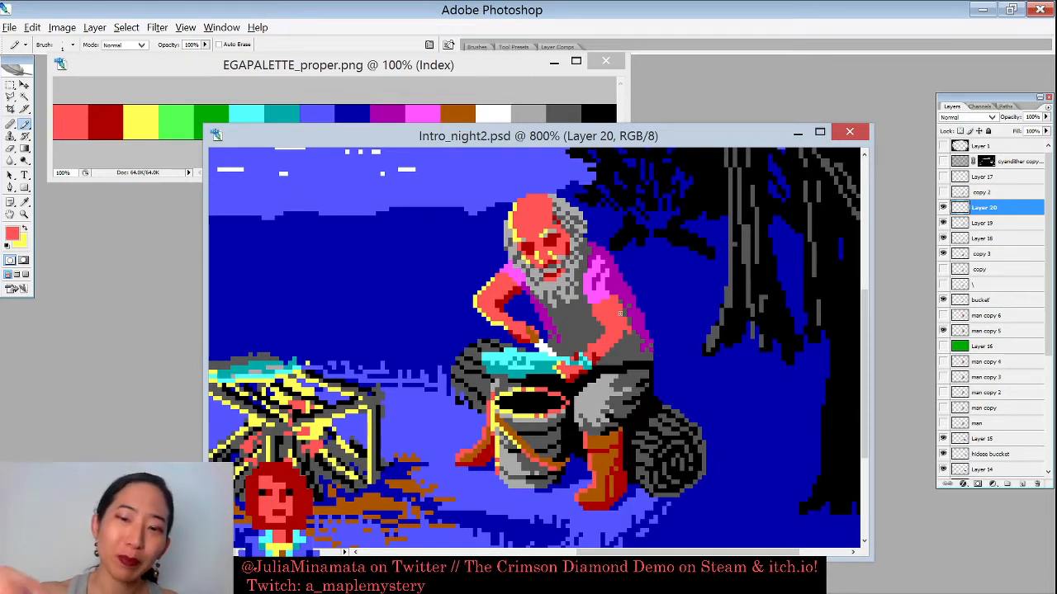
left_click(578, 320, "alt")
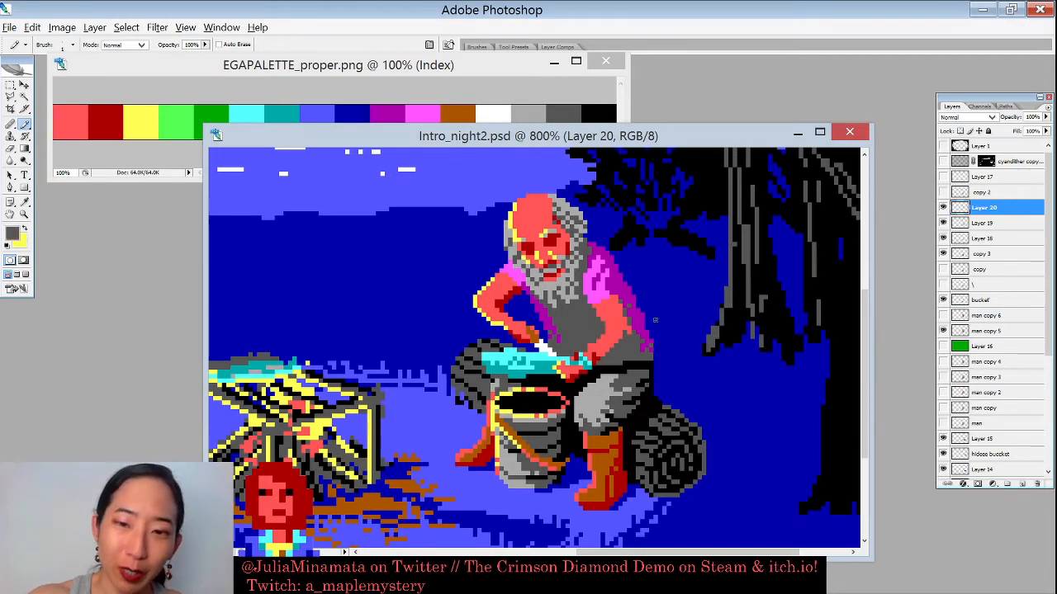
left_click(631, 335, "alt")
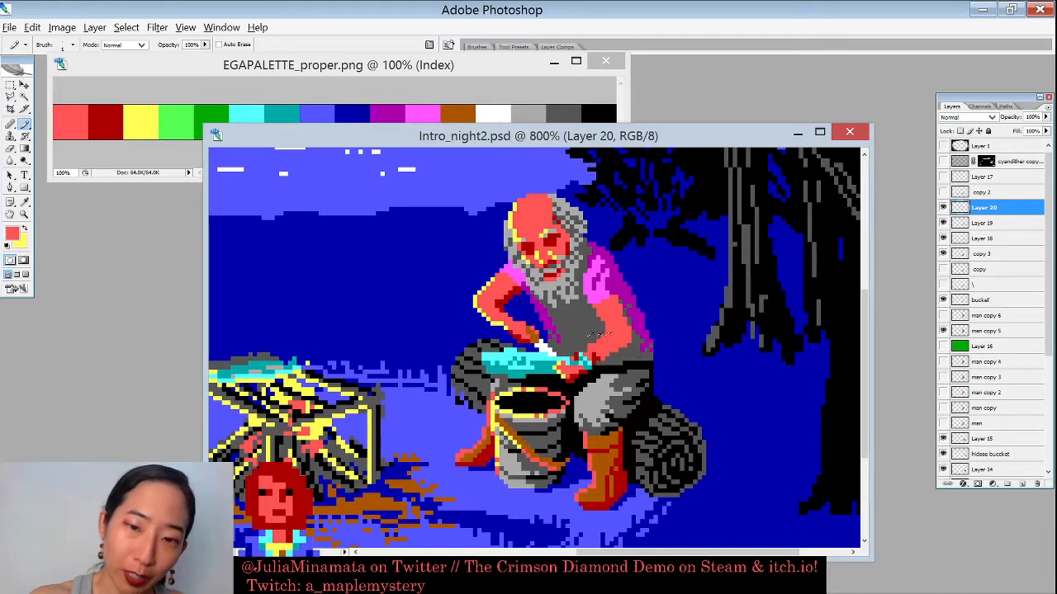
left_click(582, 367, "alt")
left_click_drag(614, 299, 630, 339)
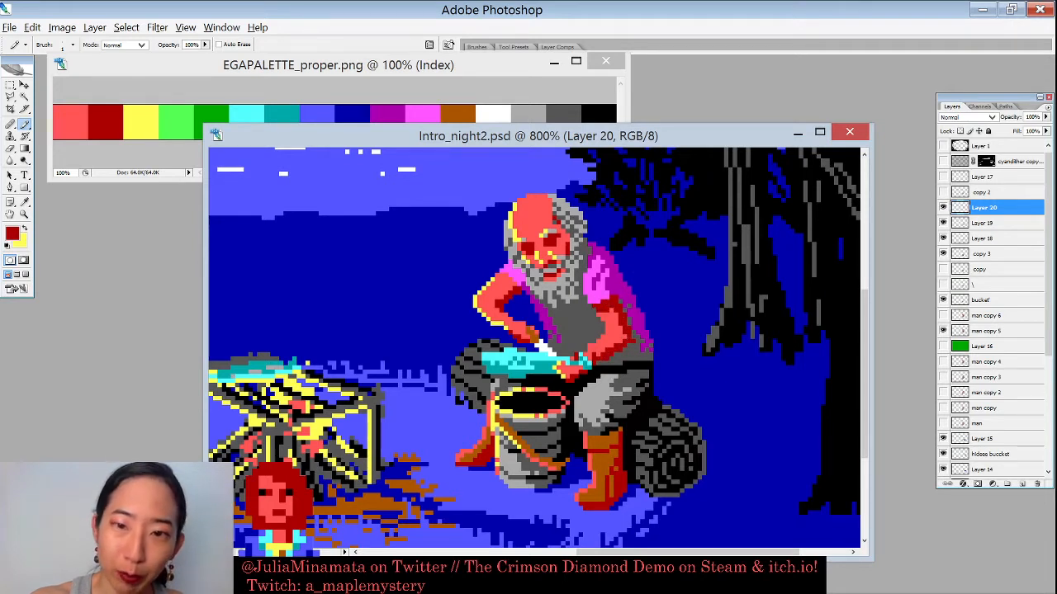
Step: Touch up the back edge and hem of the near sleeve with light and dark magenta pixels
left_click(611, 282, "alt")
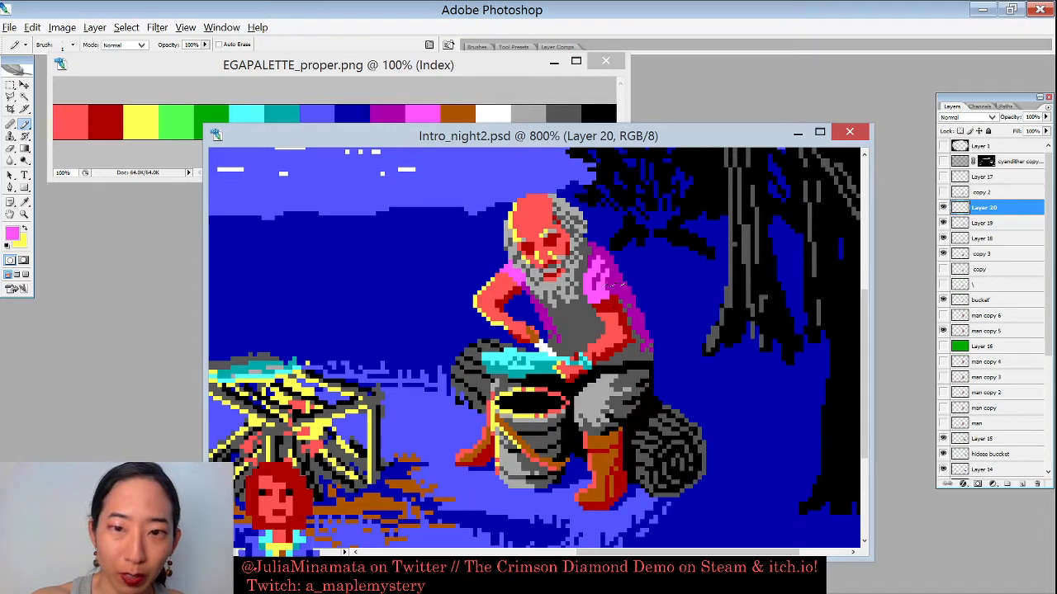
left_click(620, 277, "alt")
left_click_drag(599, 304, 616, 298)
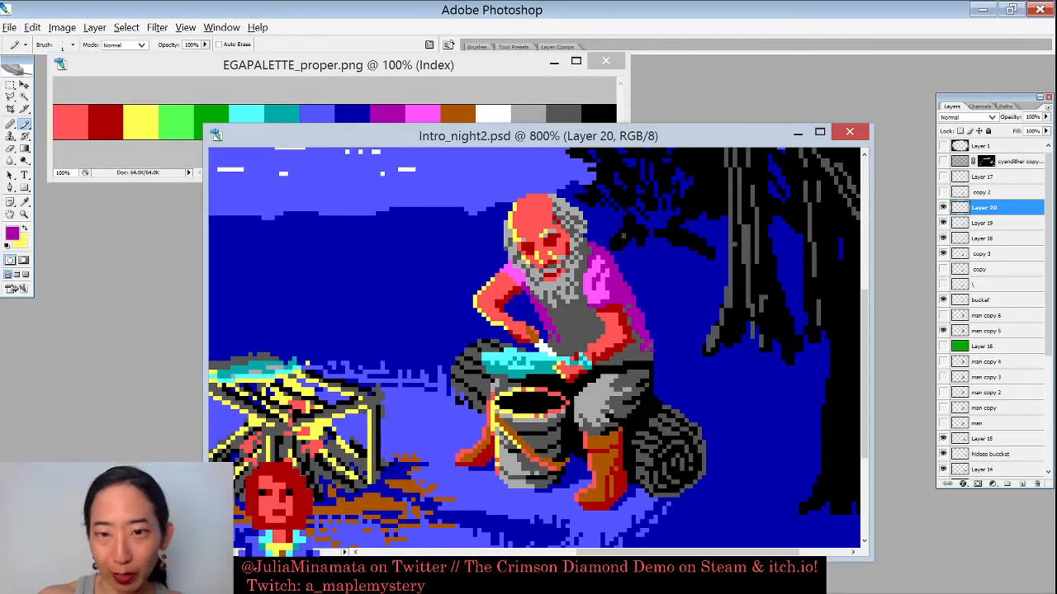
Step: Widen the light magenta area of the near sleeve toward its back edge and down to the hem
left_click(609, 264, "alt")
left_click(601, 275)
left_click(595, 284)
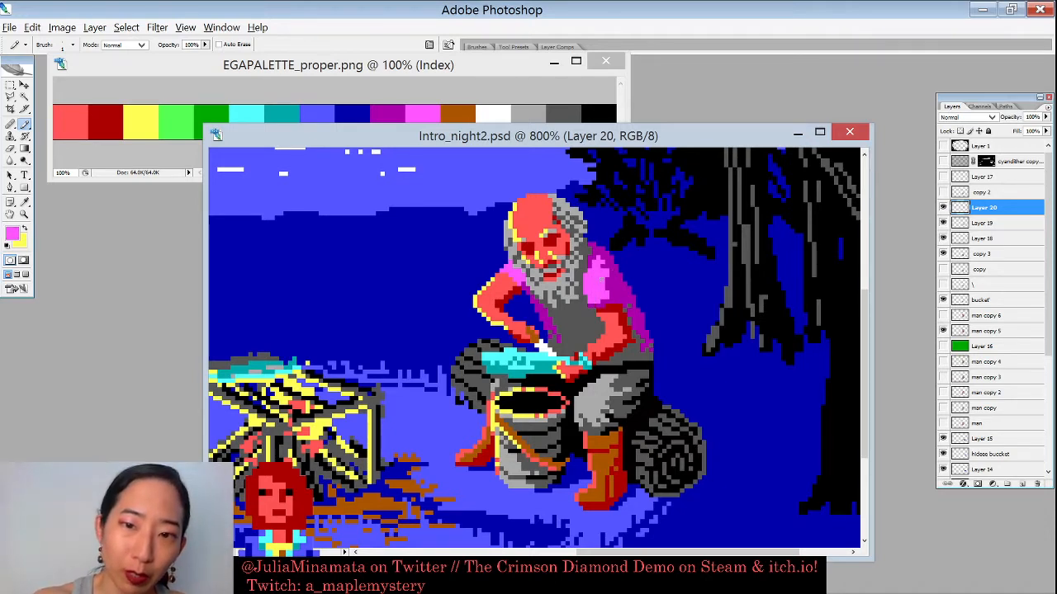
left_click(603, 266)
left_click(613, 279)
left_click(615, 290)
left_click(617, 295)
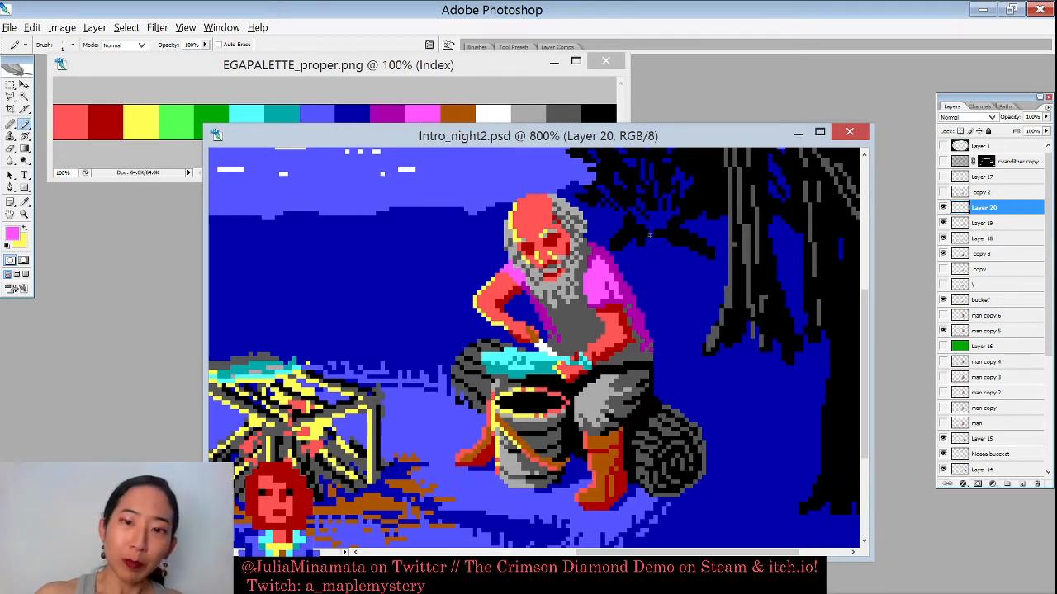
Step: Fill the vest behind the near arm with dark grey, and refine the sleeve corner and back outline in light and dark magenta
left_click(596, 340, "alt")
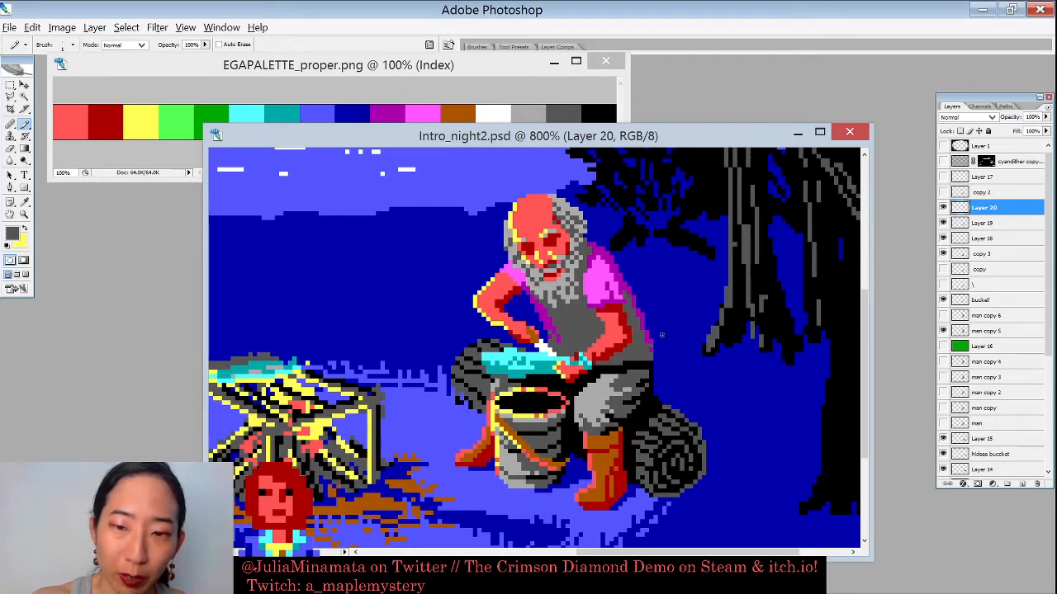
left_click(651, 347, "alt")
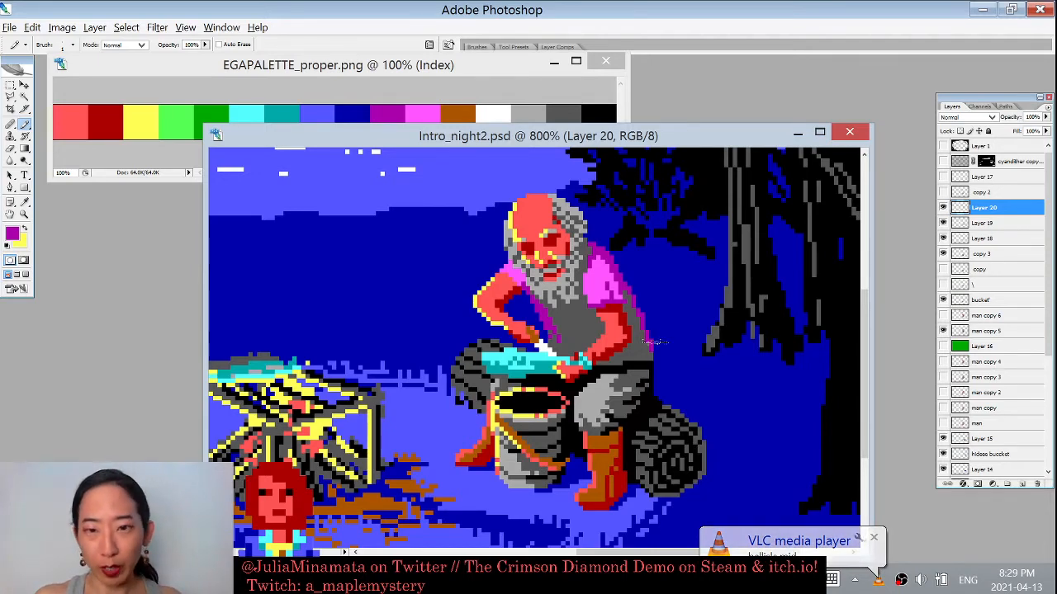
key("ctrl+plus")
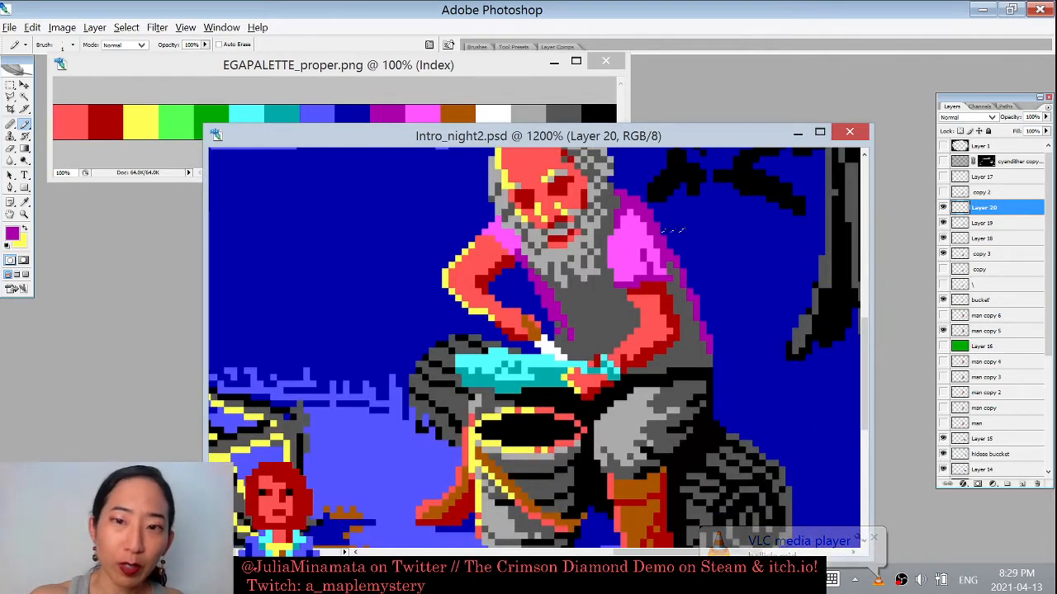
left_click(670, 266, "alt")
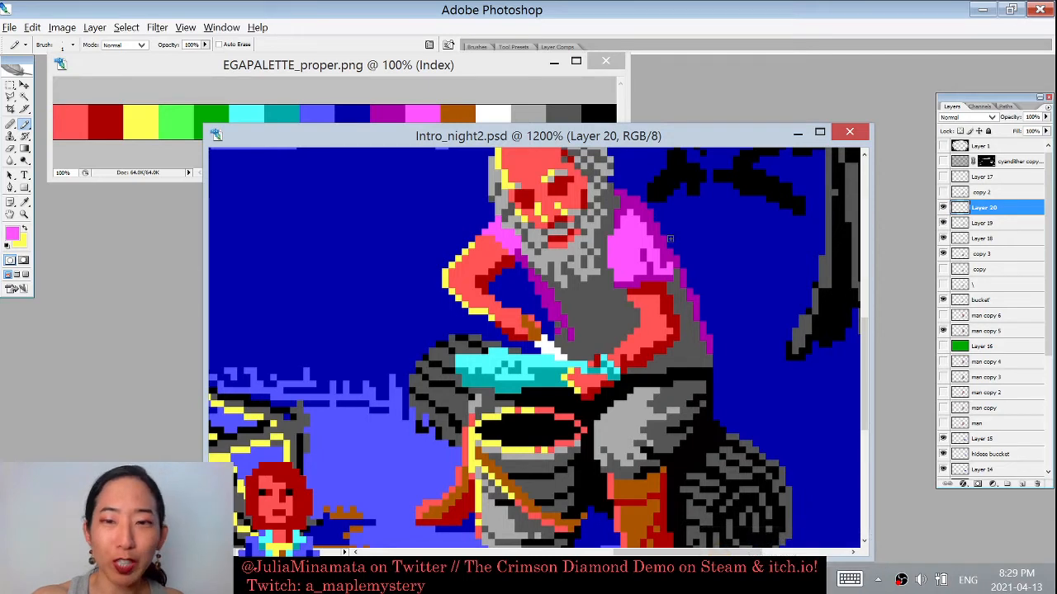
left_click(671, 269, "alt")
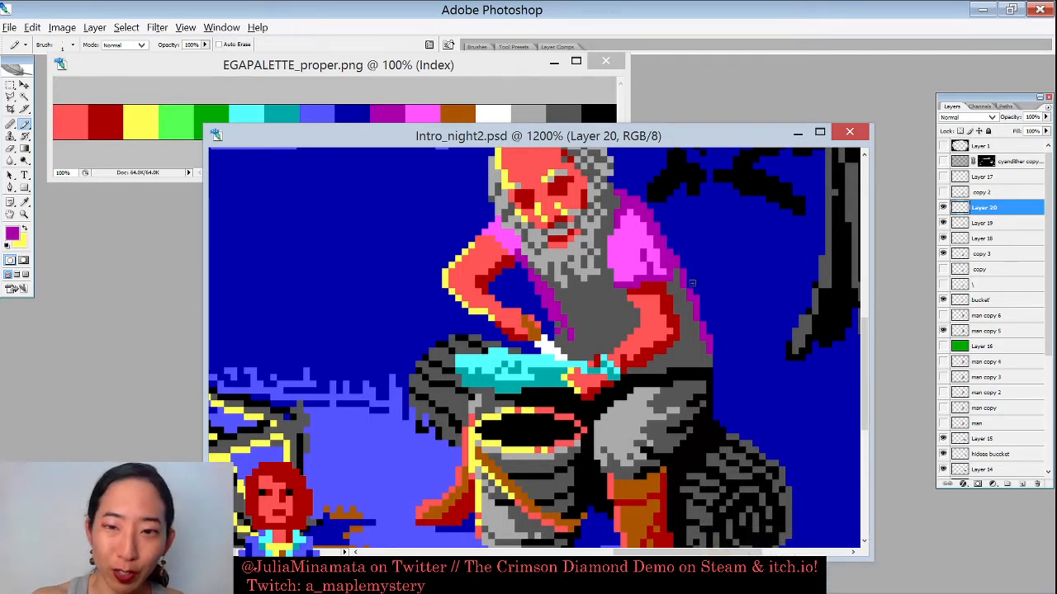
left_click_drag(689, 277, 708, 213)
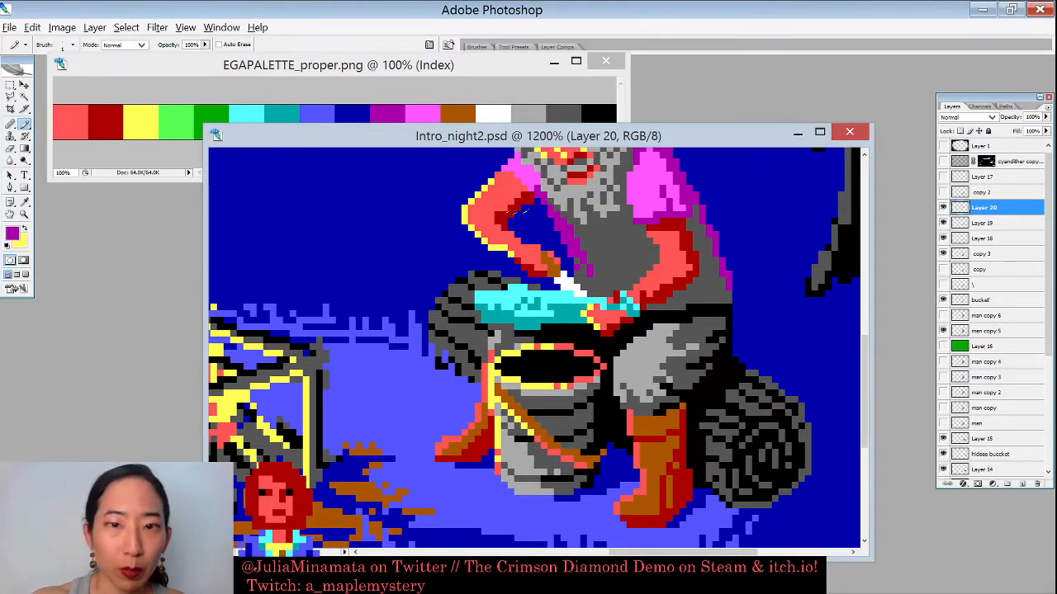
Step: Compare the man with Layer 20 hidden and shown, and examine the whole scene at reduced magnification
left_click(496, 207, "alt")
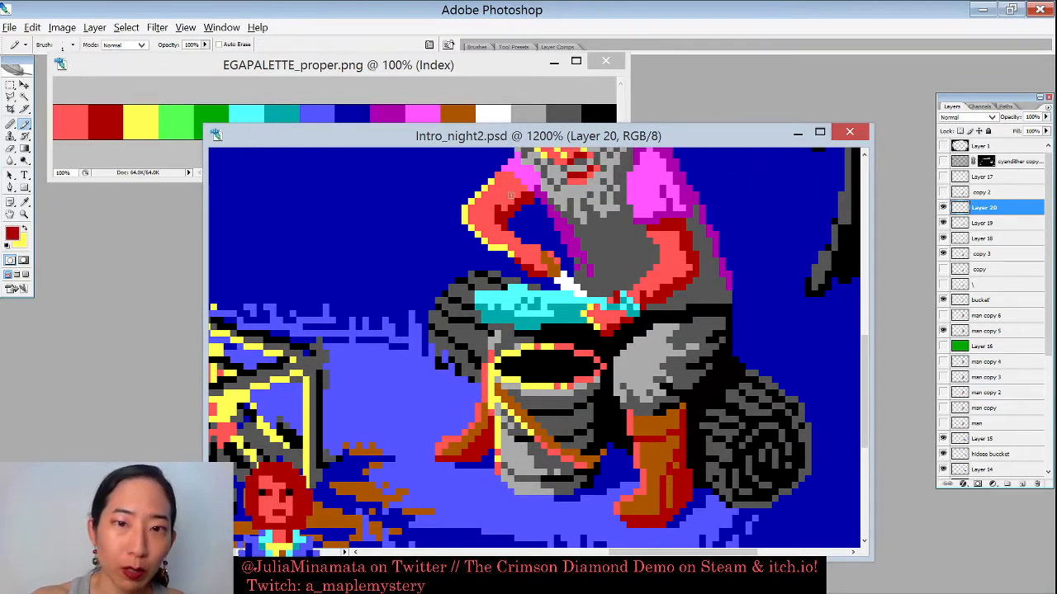
key("ctrl+minus")
key("ctrl+minus")
key("ctrl+minus")
key("ctrl+minus")
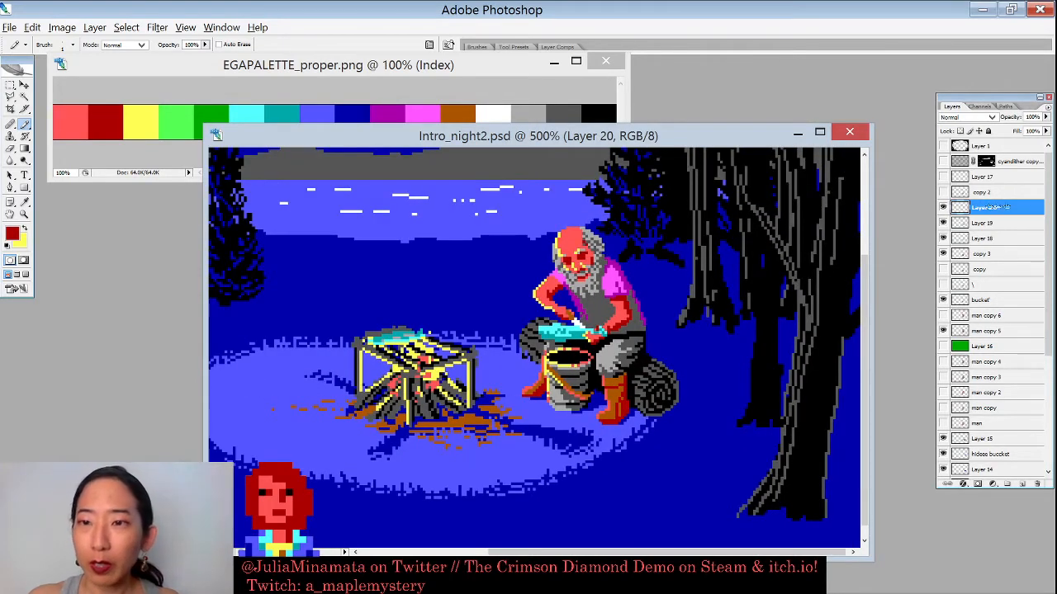
left_click(943, 208)
left_click(943, 208)
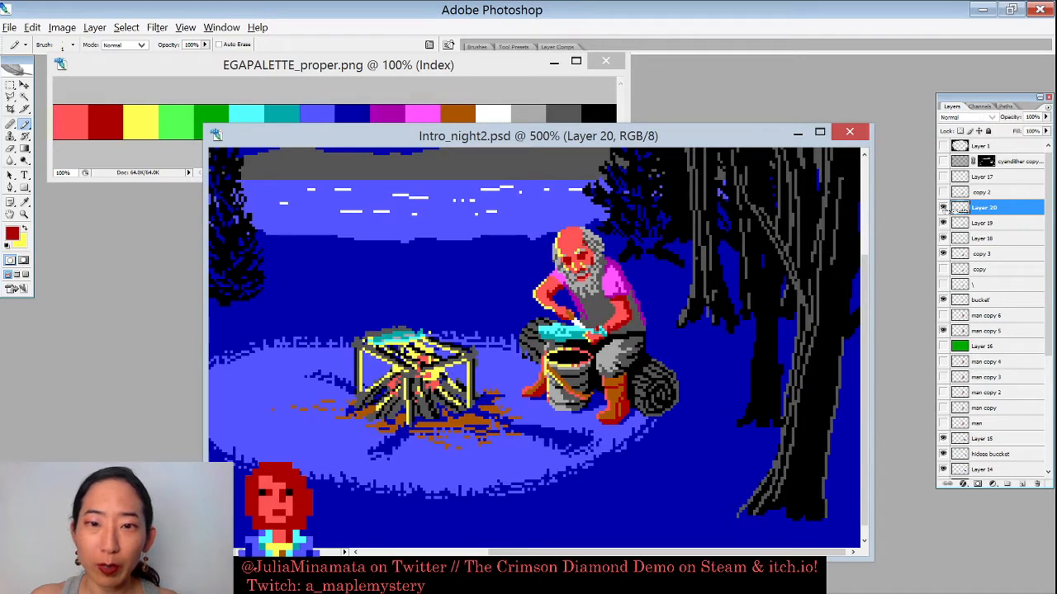
left_click(944, 208)
left_click(944, 208)
left_click(943, 208)
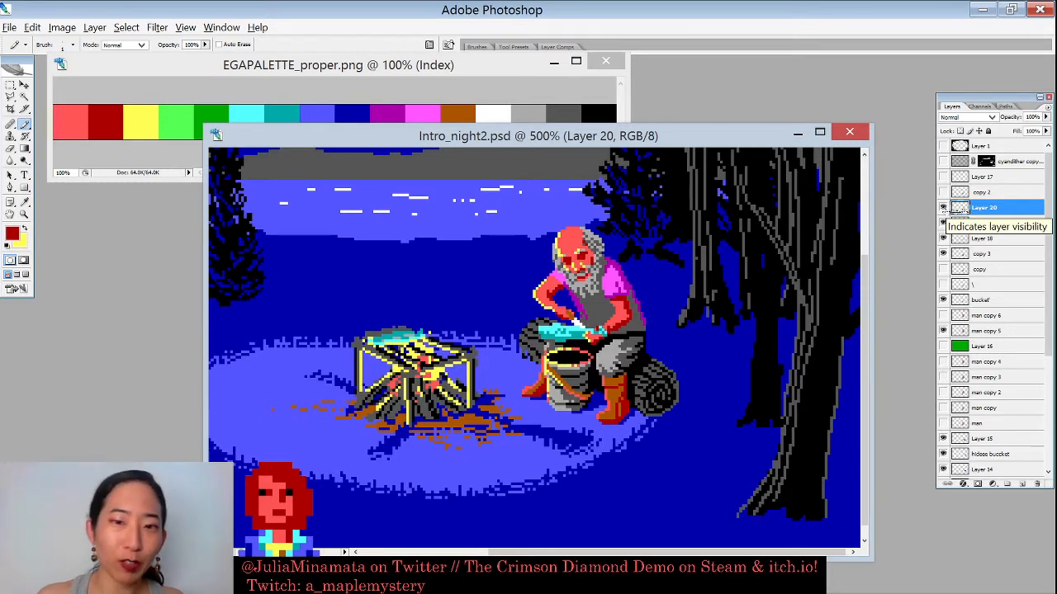
left_click(944, 208)
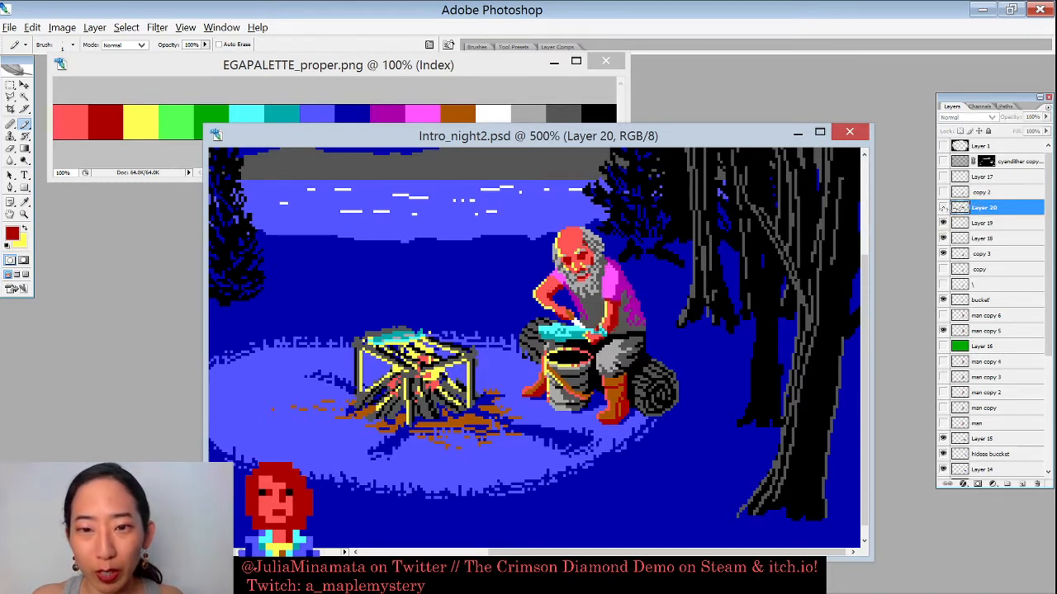
left_click(944, 208)
left_click(944, 208)
left_click(943, 208)
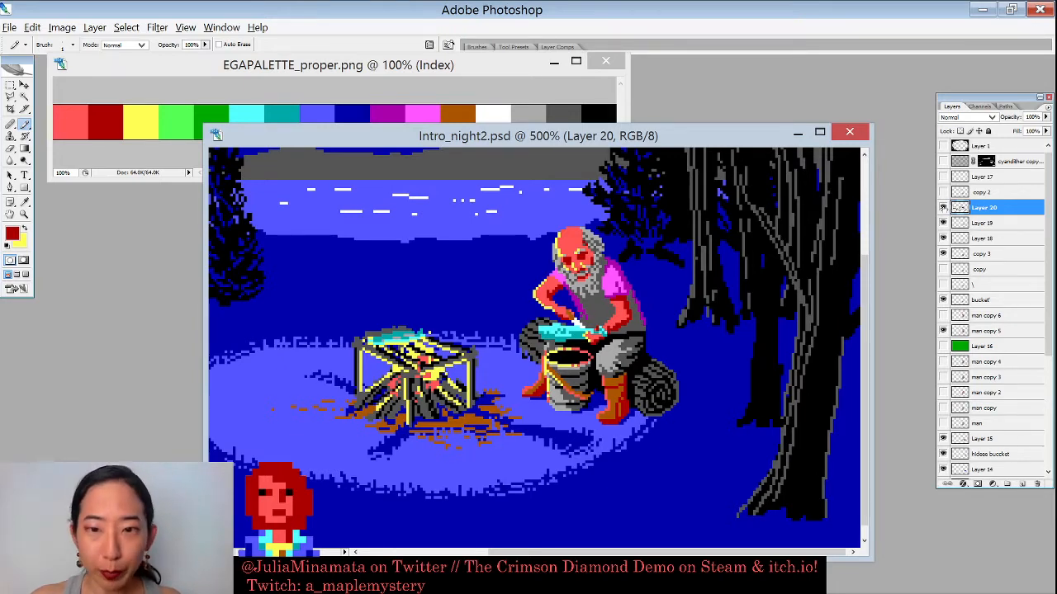
key("ctrl+minus")
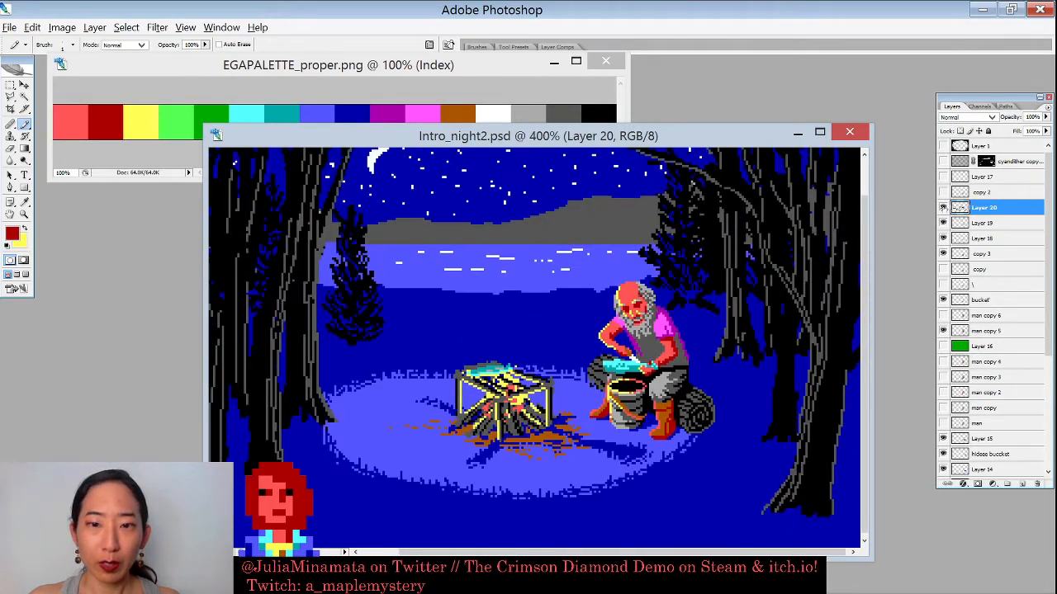
key("ctrl+minus")
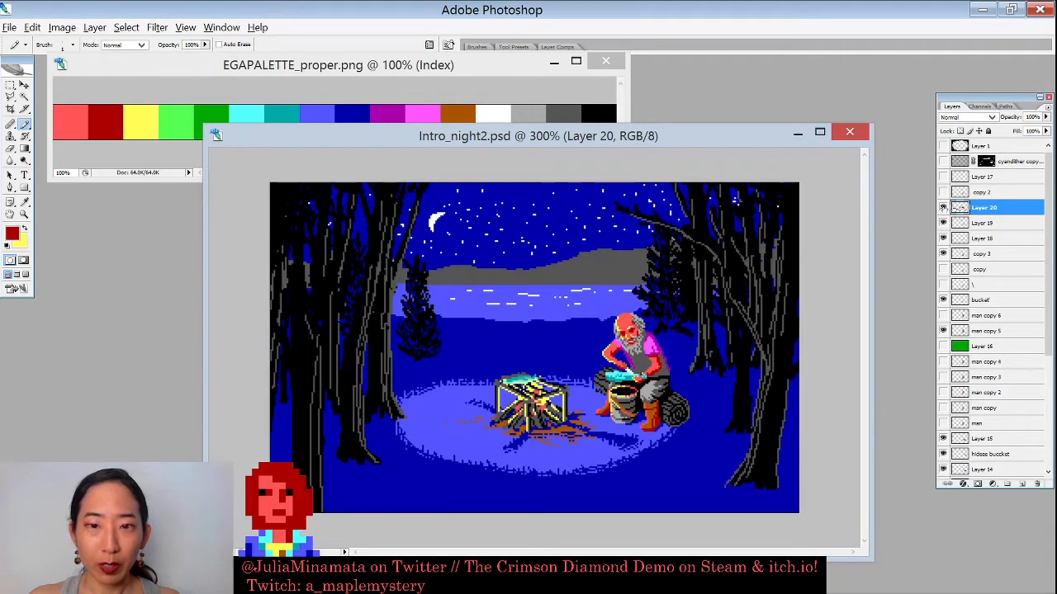
key("ctrl+minus")
key("ctrl+plus")
key("ctrl+plus")
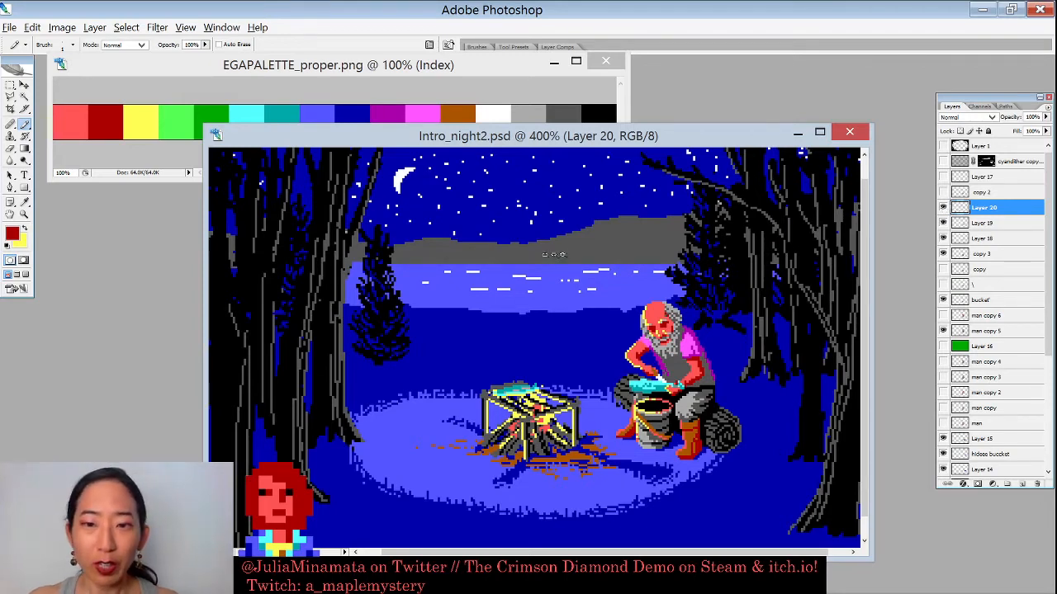
Step: Create a new layer above Layer 20 and extend the front edge of the near knee with light grey pixels
left_click_drag(552, 263, 796, 496)
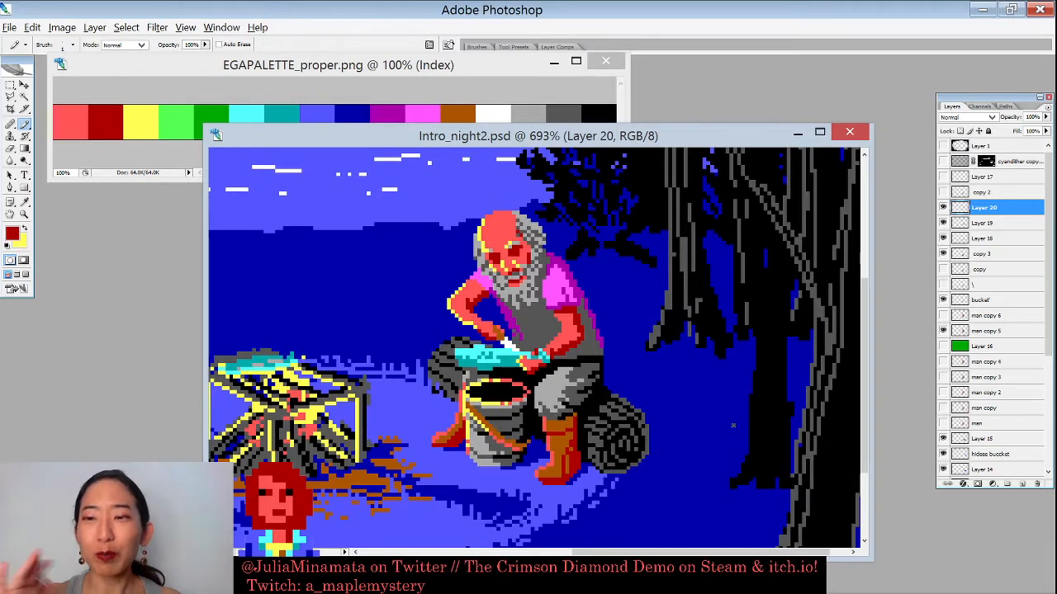
key("ctrl+shift+n")
key("Return")
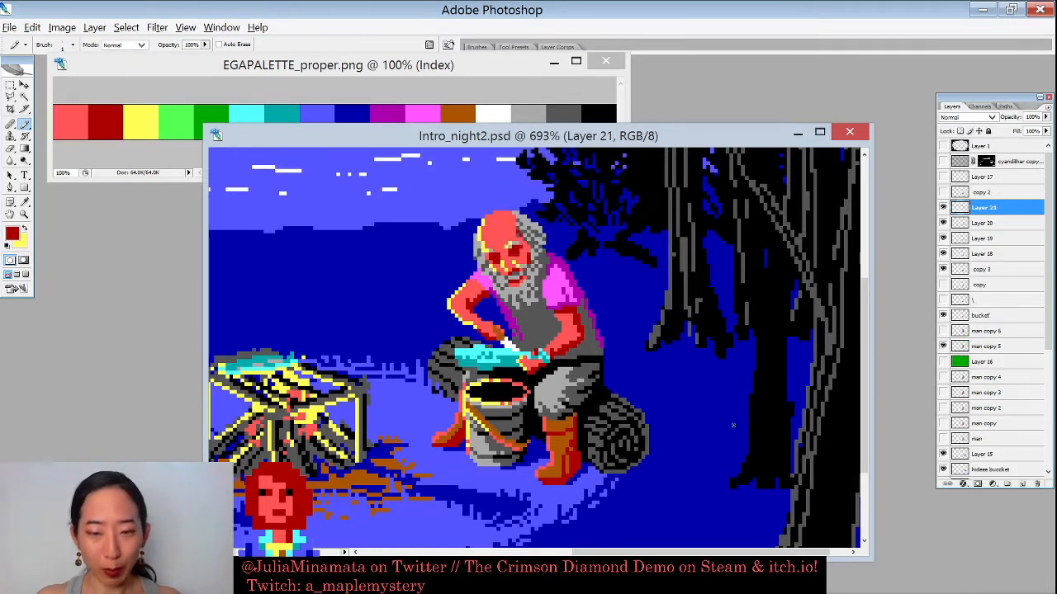
key("ctrl+plus")
key("ctrl+plus")
scroll(722, 406, "down", 2)
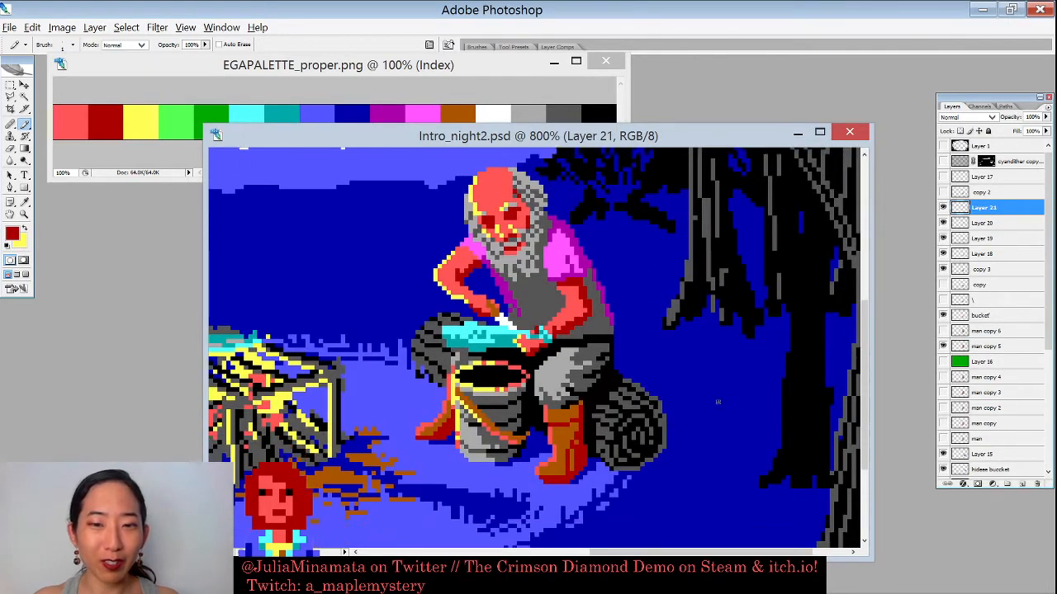
left_click(565, 313, "alt")
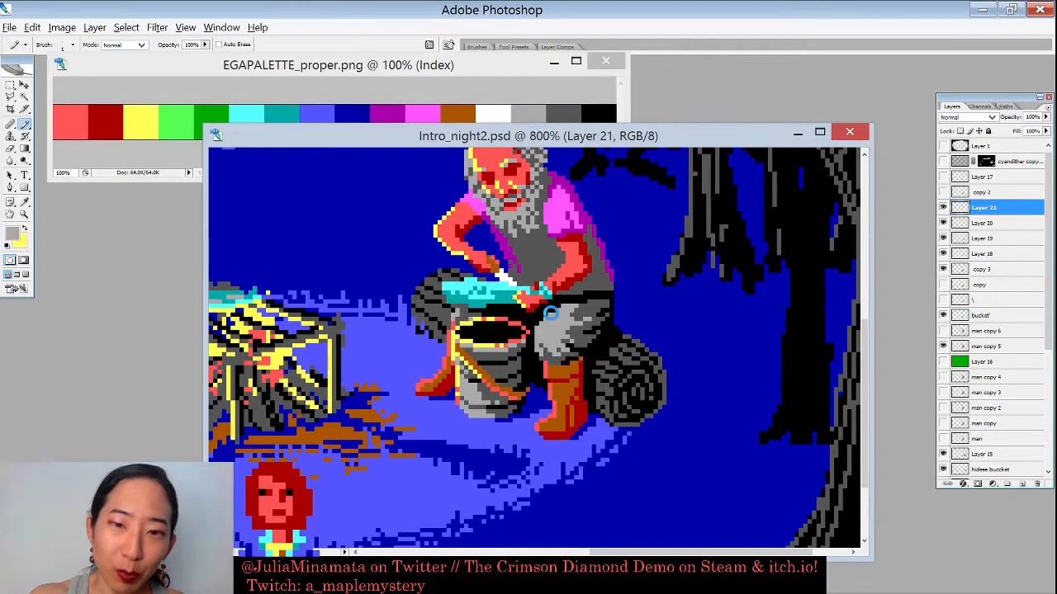
left_click_drag(532, 334, 535, 346)
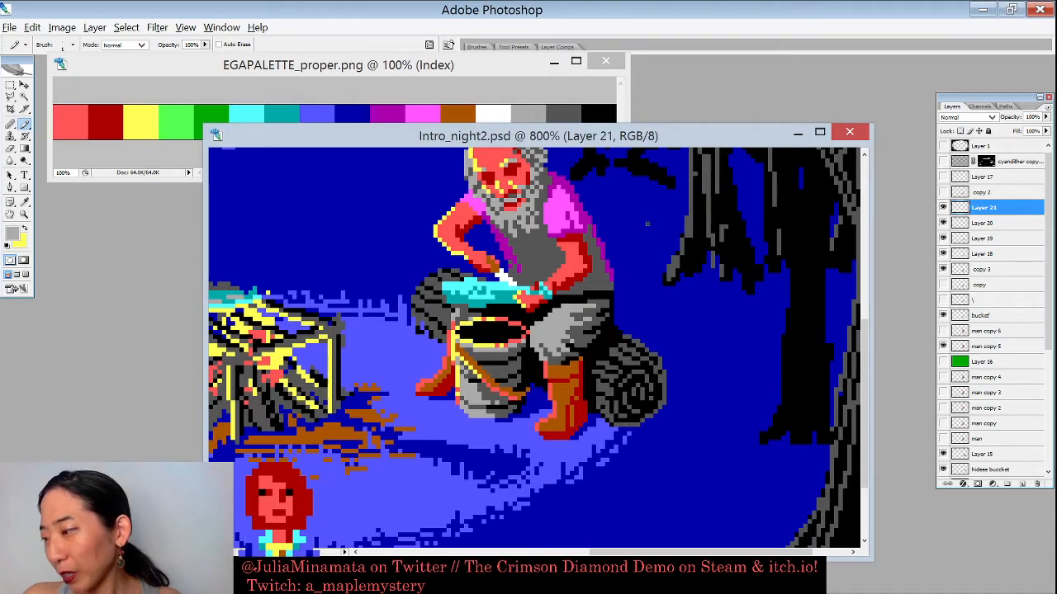
Step: Refine the lower outline of the far forearm with dark blue and yellow pixels
key("ctrl+minus")
key("ctrl+minus")
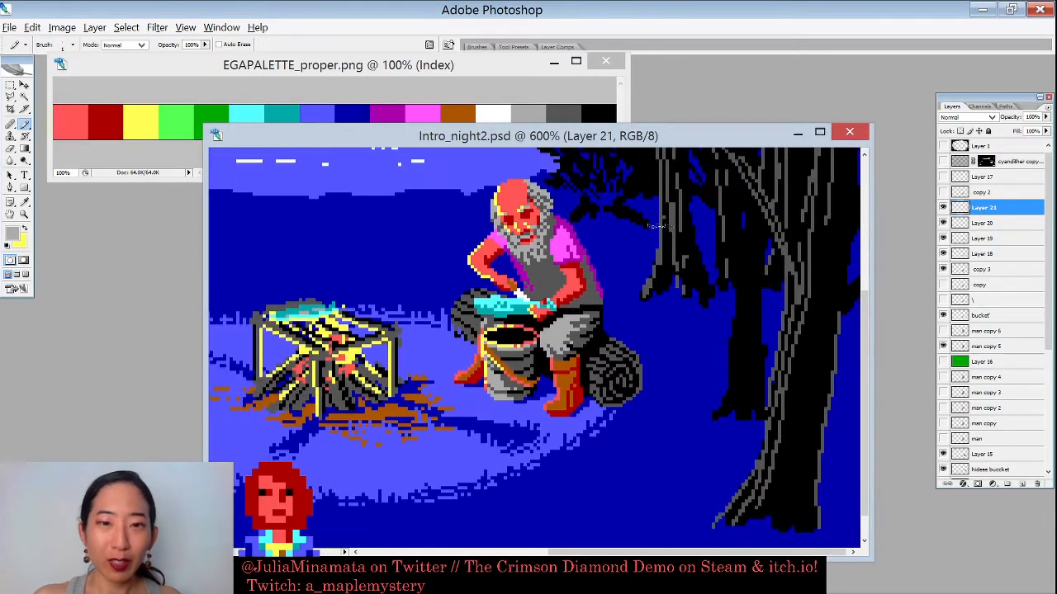
key("ctrl+plus")
key("ctrl+plus")
key("ctrl+plus")
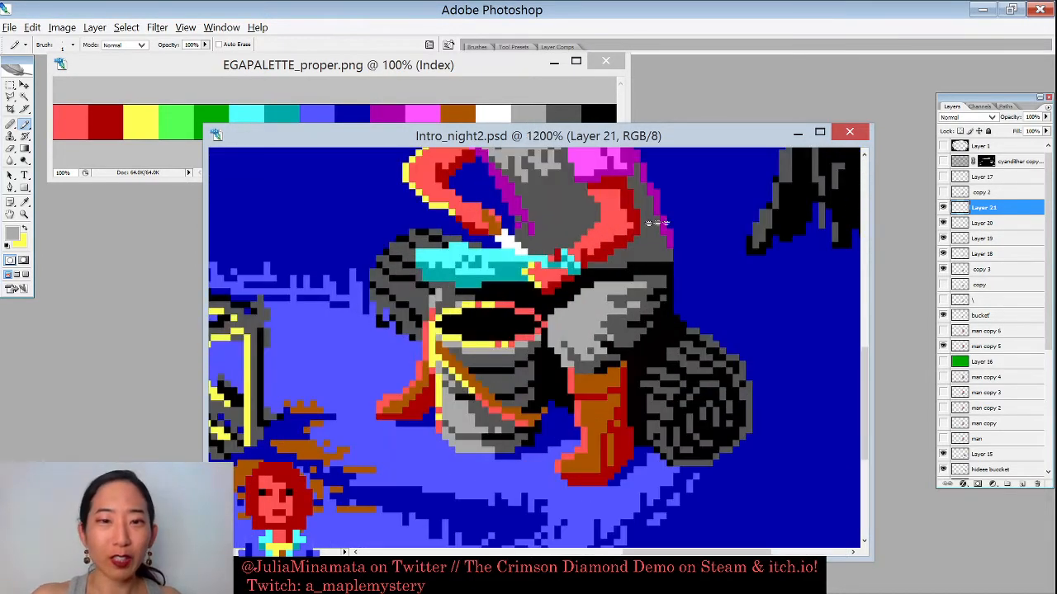
left_click_drag(659, 225, 693, 388)
left_click(472, 369, "alt")
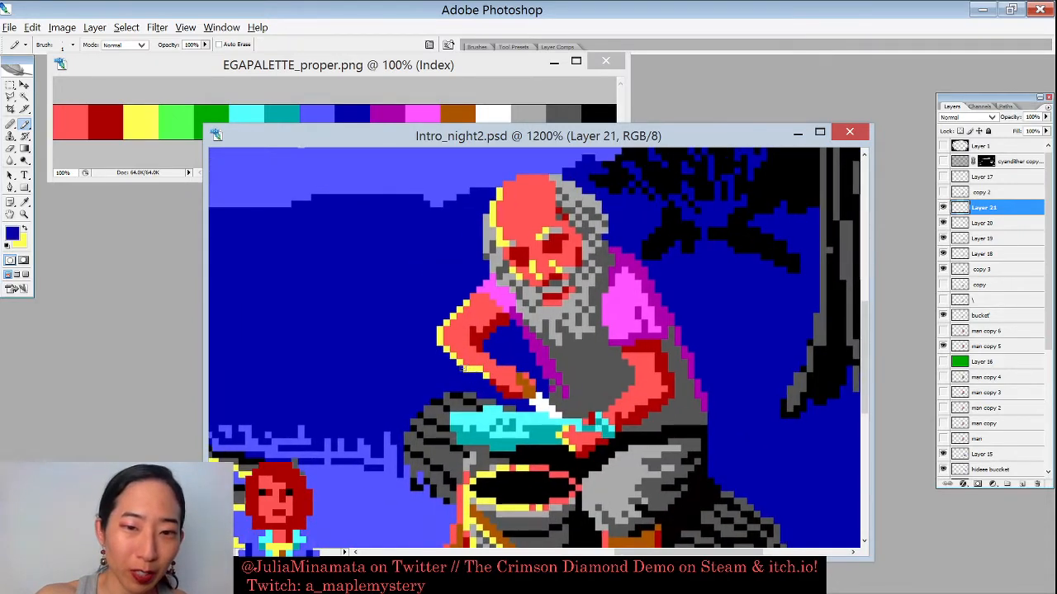
left_click(466, 363, "alt")
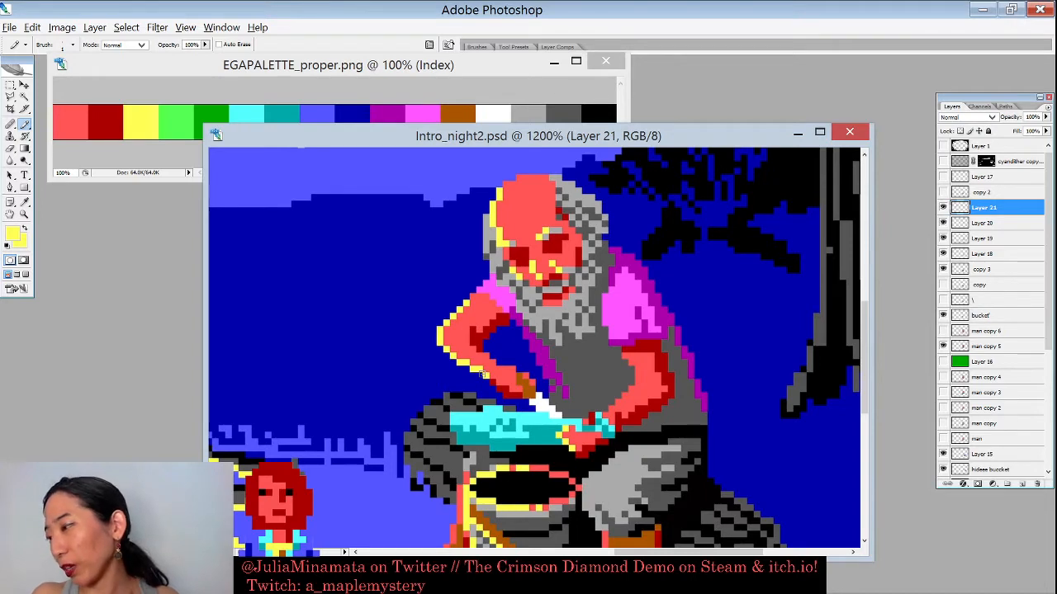
Step: Extend the dark magenta strip along the vest's front edge down to the near hand, with dark magenta folds over the adjoining grey
key("ctrl+minus")
key("ctrl+minus")
key("ctrl+minus")
key("ctrl+minus")
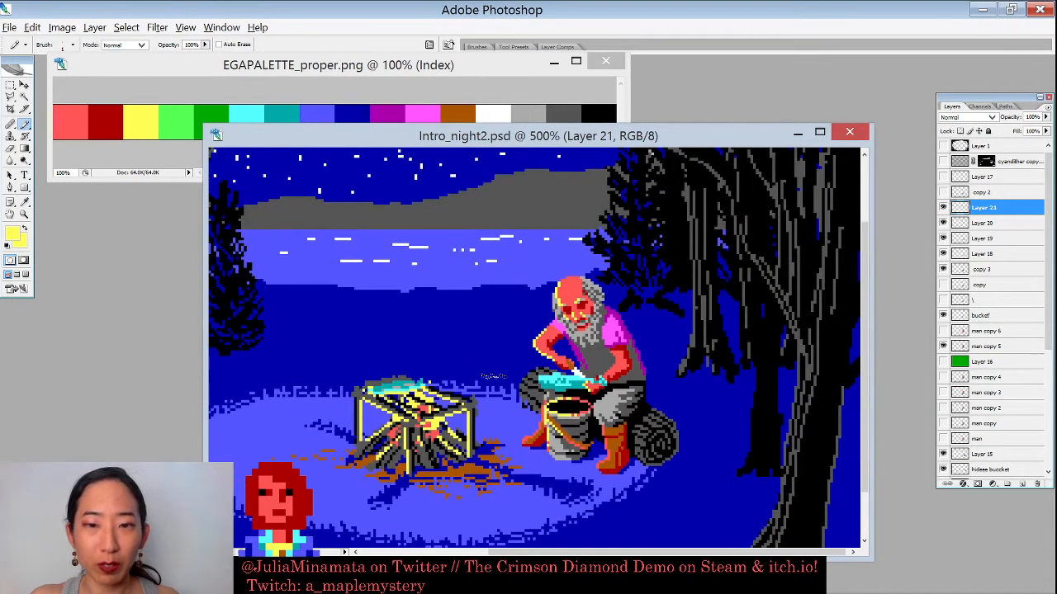
key("ctrl+plus")
key("ctrl+plus")
key("ctrl+plus")
key("ctrl+plus")
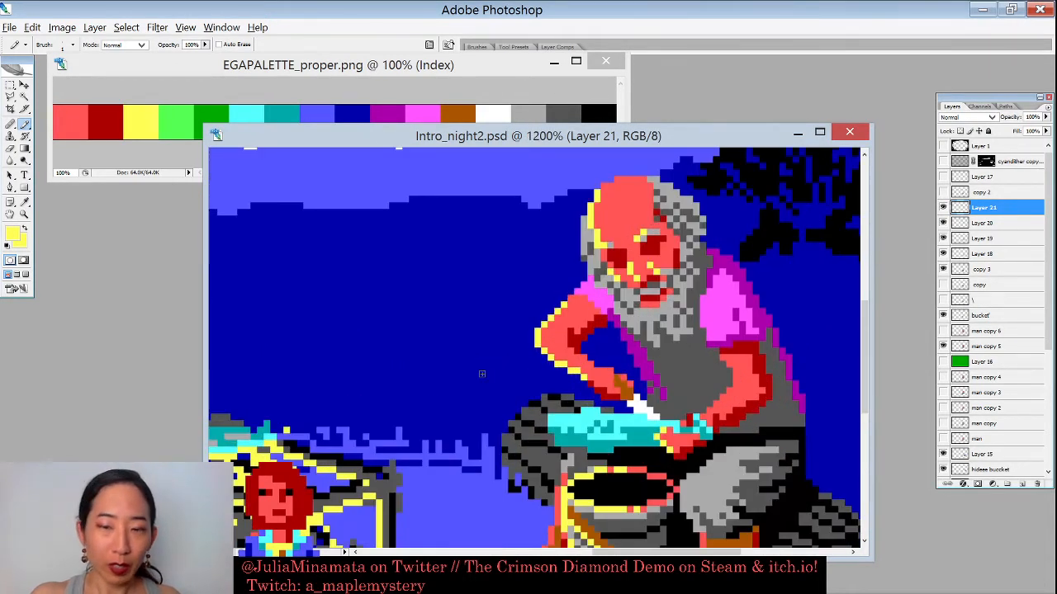
left_click_drag(491, 373, 391, 331)
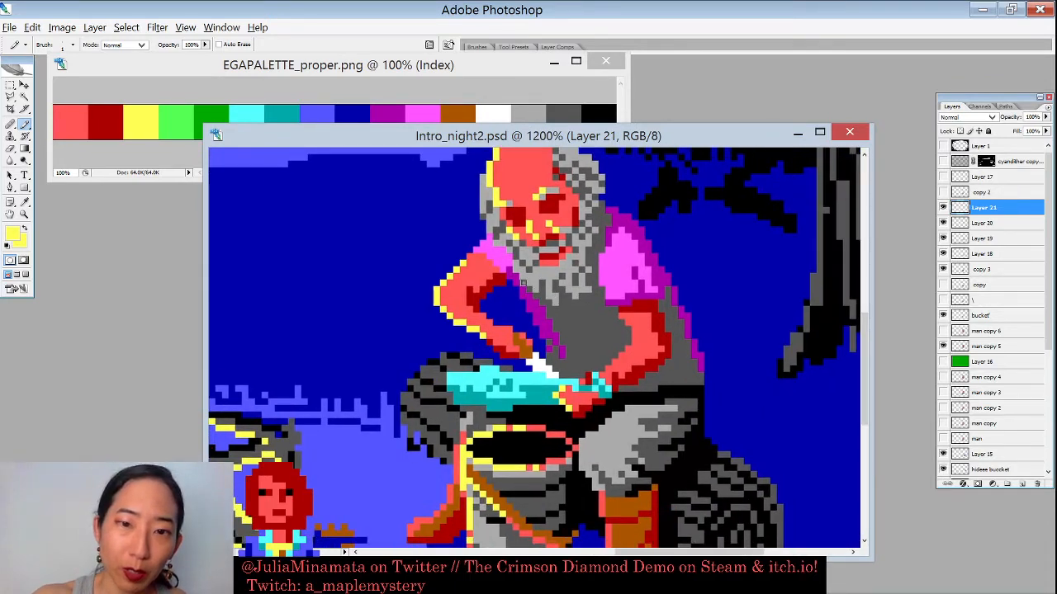
left_click(520, 256, "alt")
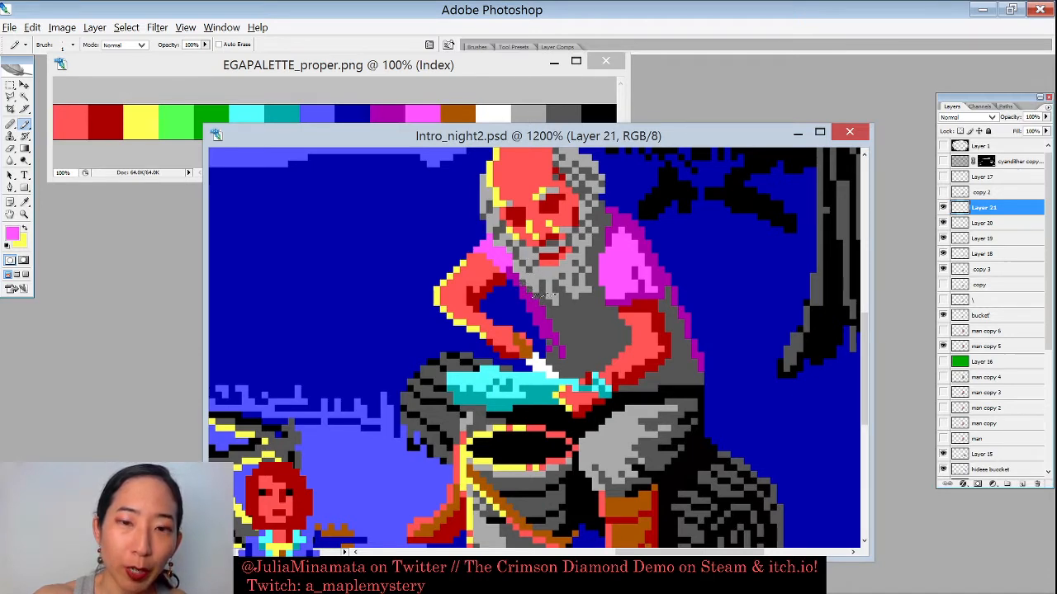
left_click(525, 284, "alt")
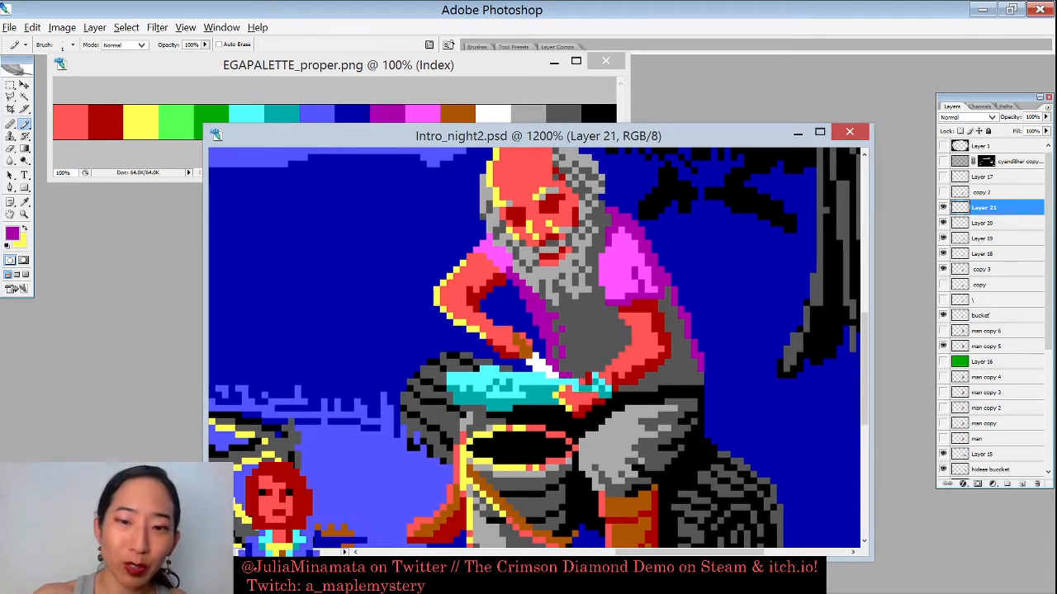
left_click_drag(566, 336, 582, 368)
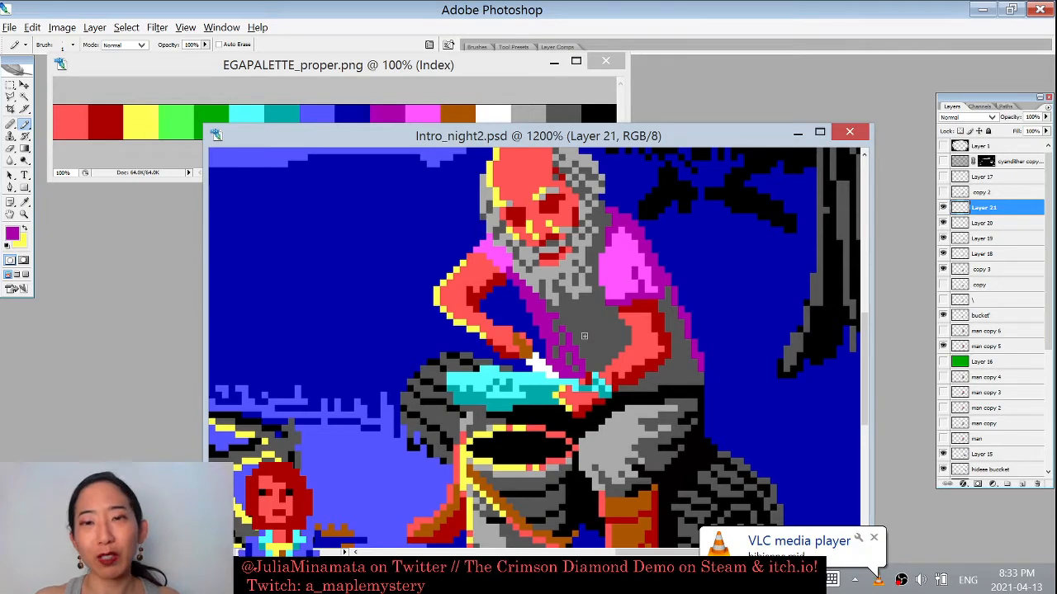
left_click_drag(543, 140, 509, 118)
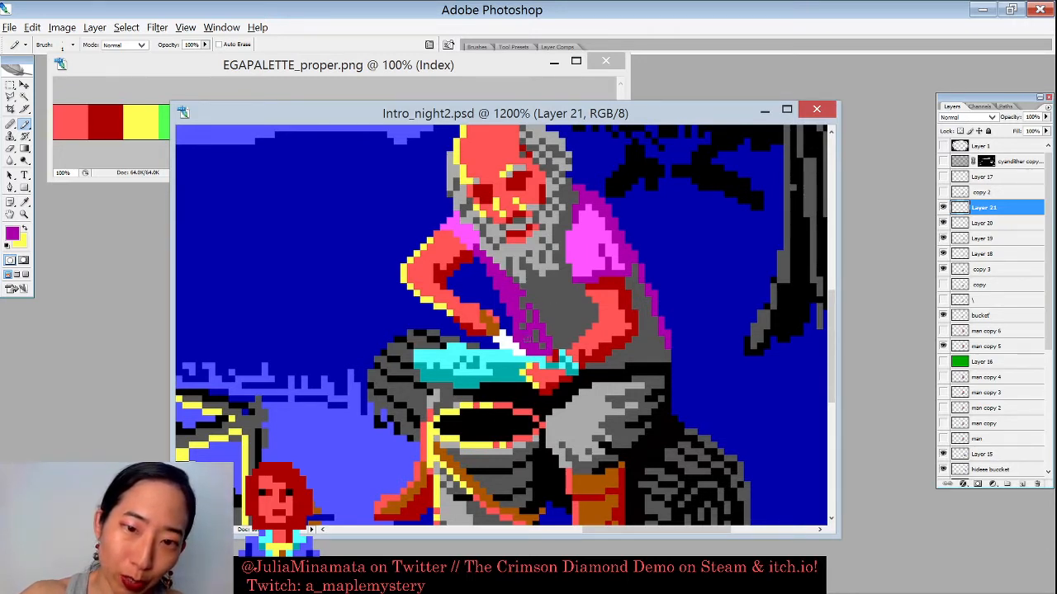
Step: Examine the man's figure and the whole campfire scene at several magnifications, ending with a close view of his upper body
left_click(558, 291, "alt")
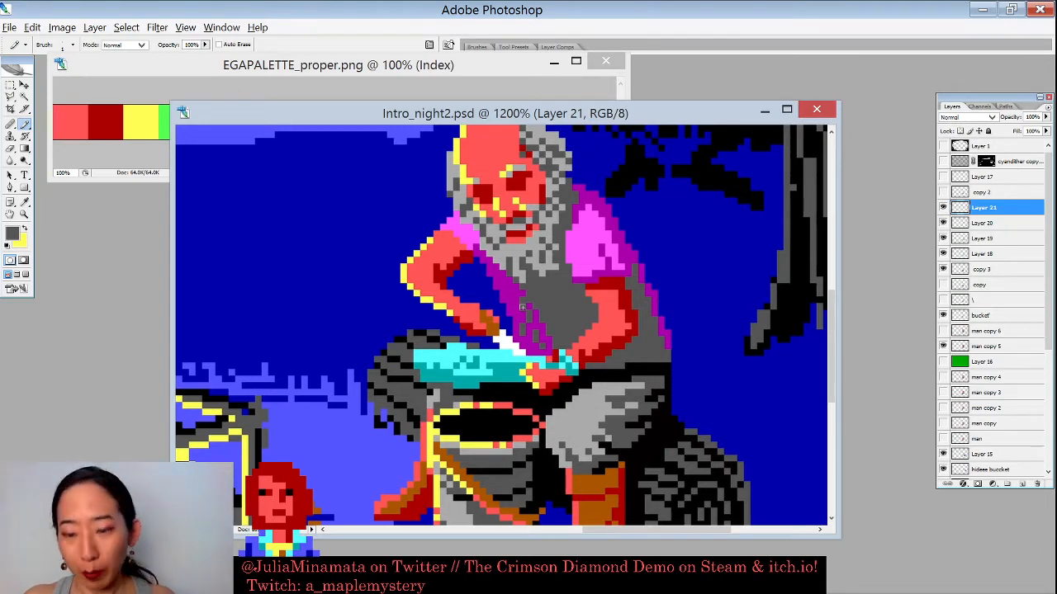
key("ctrl+minus")
key("ctrl+minus")
key("ctrl+minus")
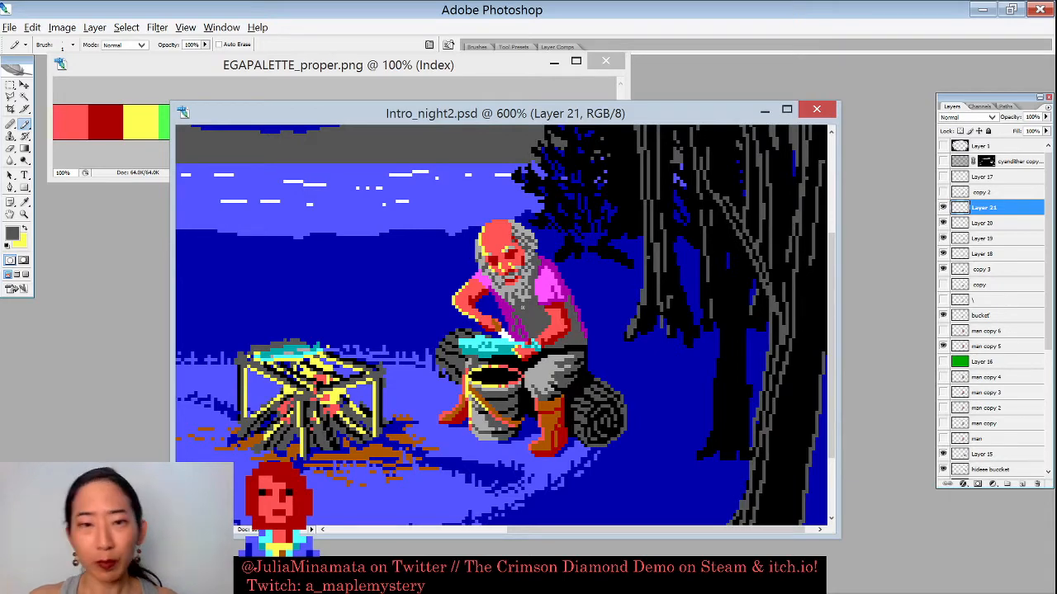
scroll(521, 307, "up", 3)
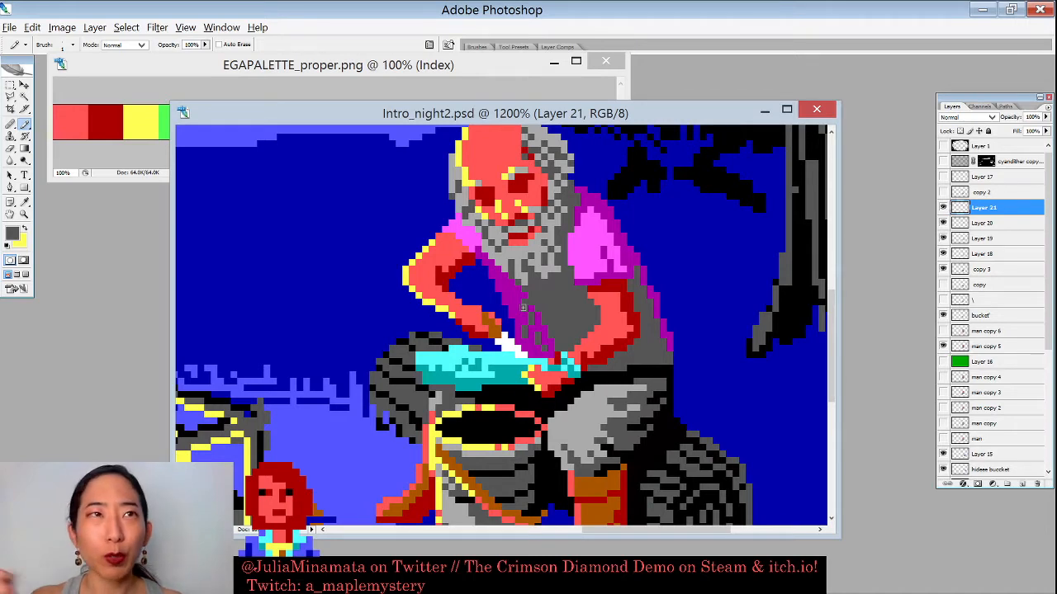
key("ctrl+minus")
key("ctrl+minus")
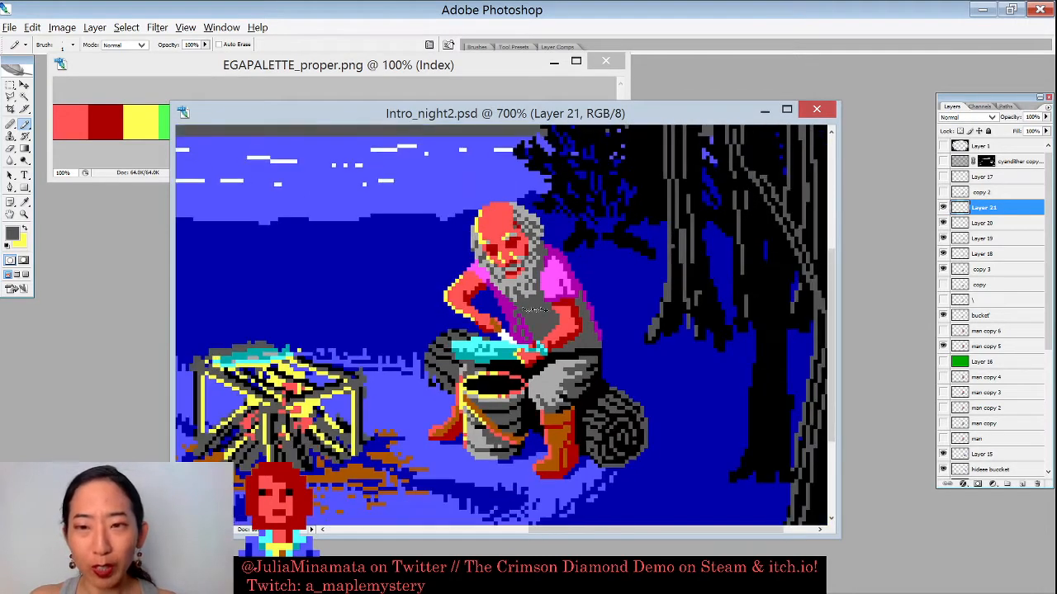
key("ctrl+plus")
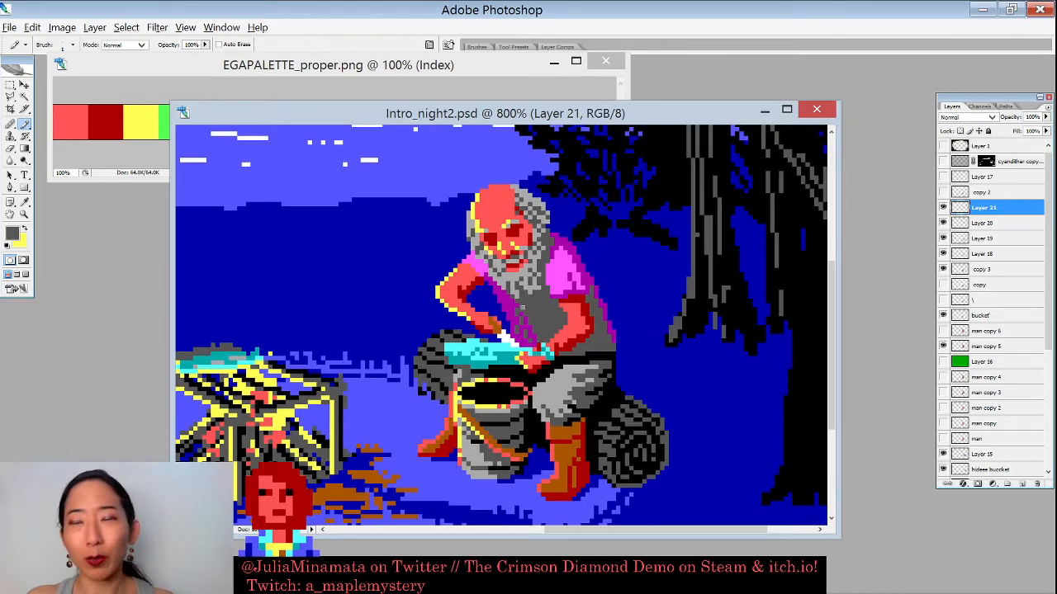
key("ctrl+minus")
key("ctrl+minus")
key("ctrl+minus")
key("ctrl+minus")
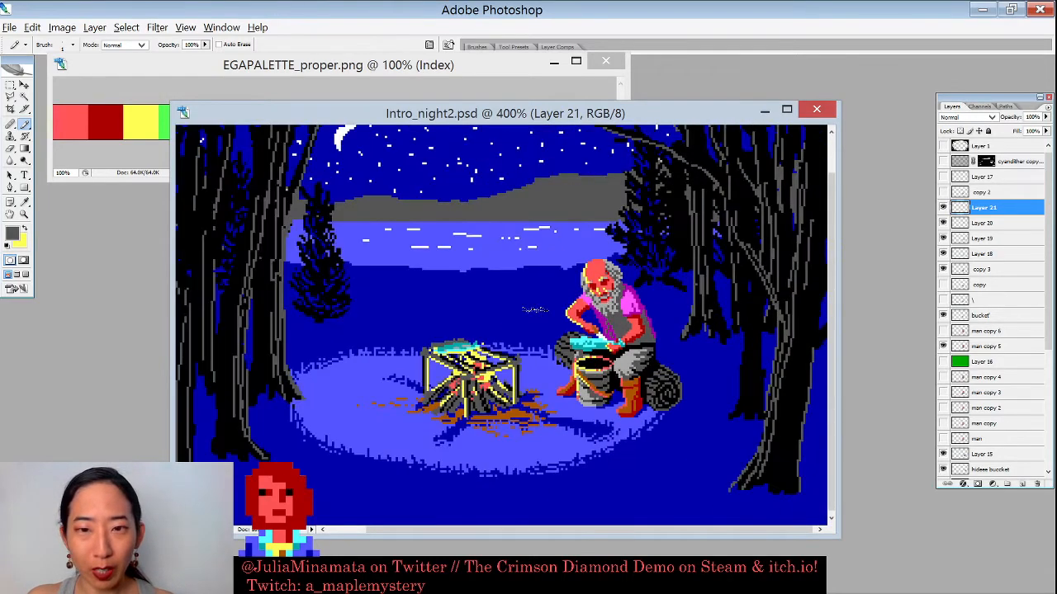
key("ctrl+plus")
key("ctrl+plus")
key("ctrl+plus")
key("ctrl+plus")
key("ctrl+plus")
key("ctrl+plus")
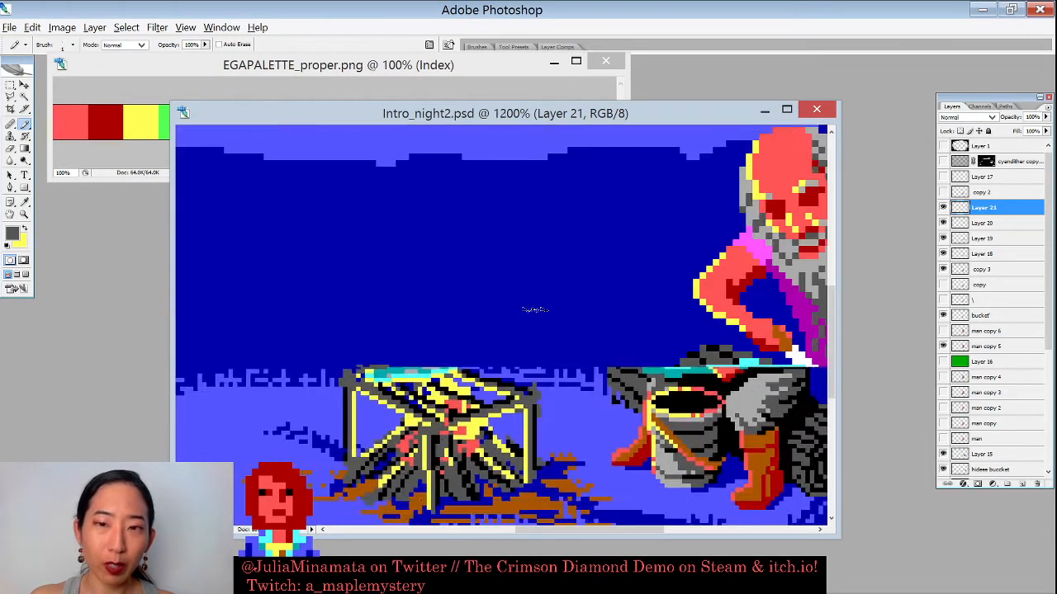
left_click_drag(531, 307, 366, 319)
key("ctrl+0")
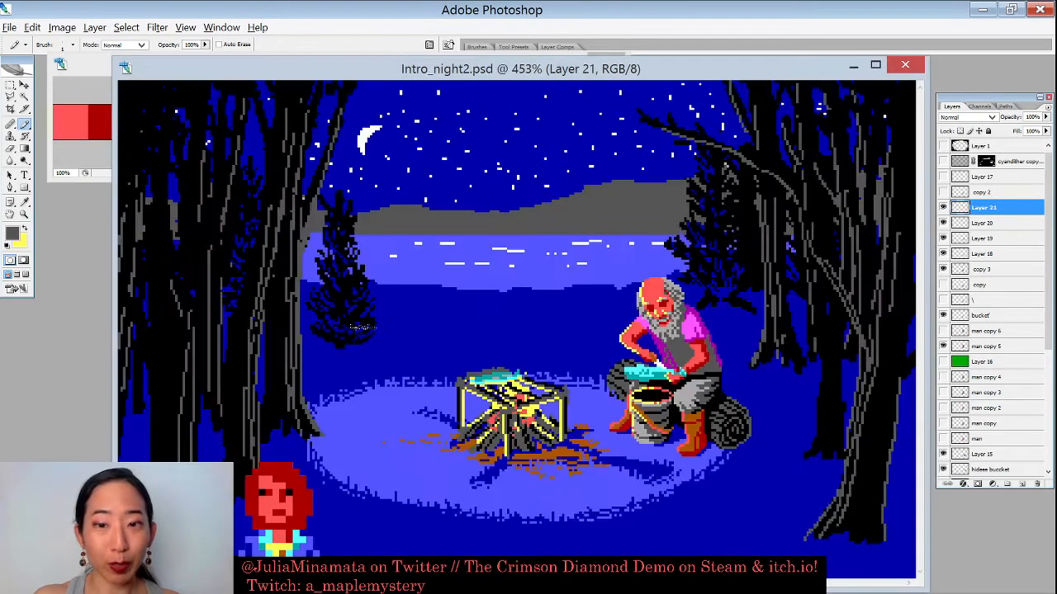
left_click_drag(607, 253, 613, 289)
left_click_drag(730, 443, 581, 184)
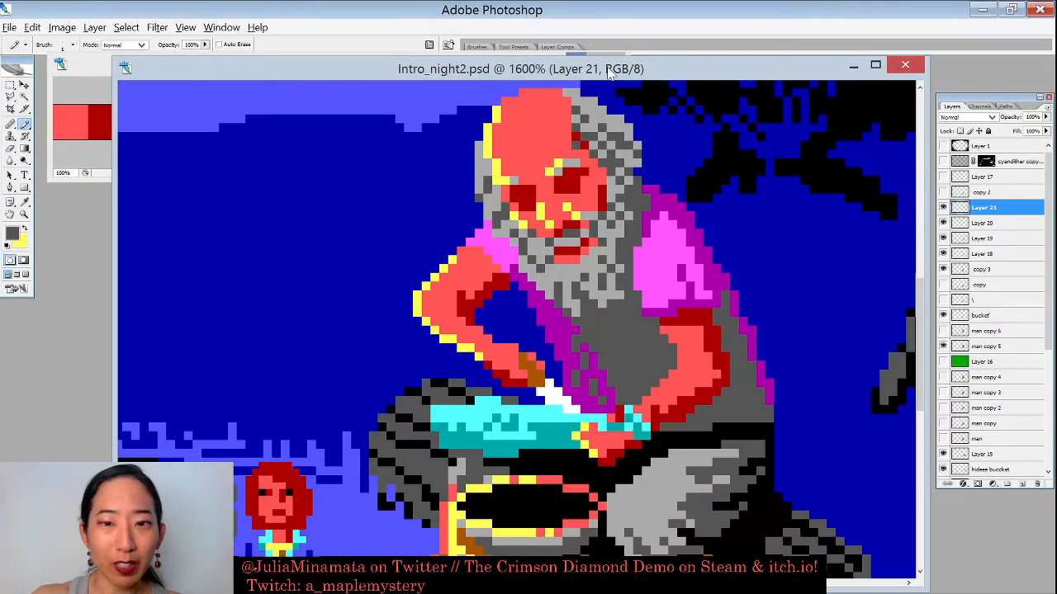
key("x")
left_click(569, 337, "alt")
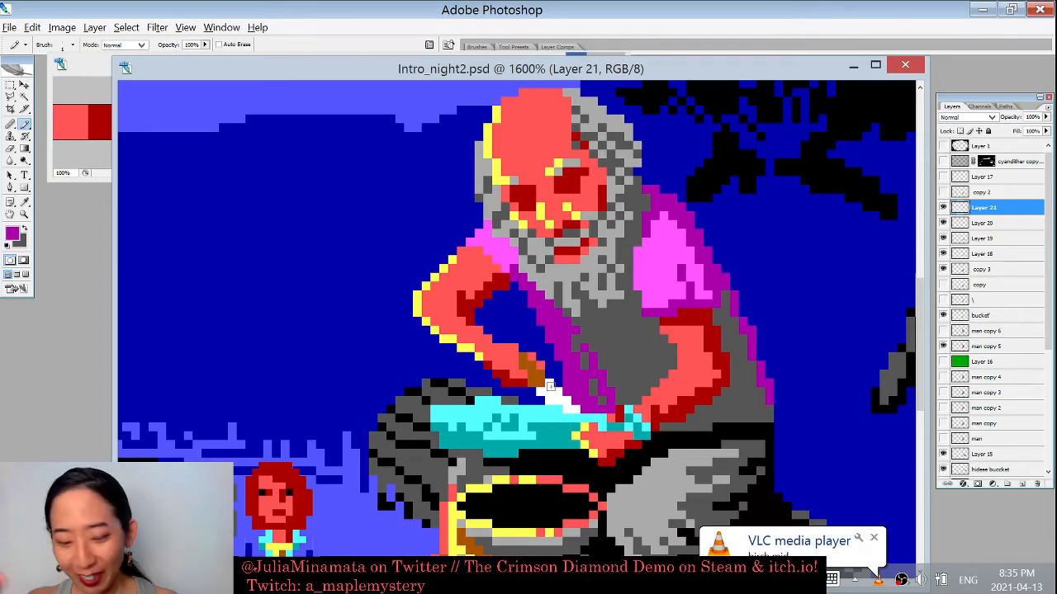
scroll(549, 385, "down", 3)
scroll(564, 388, "up", 1)
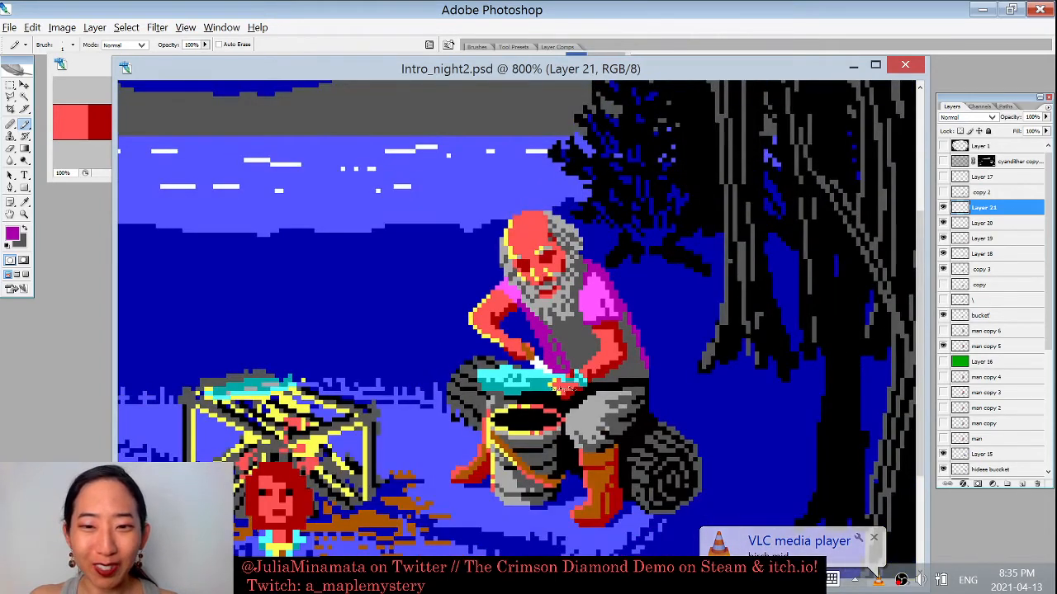
scroll(564, 388, "up", 1)
scroll(550, 386, "down", 1)
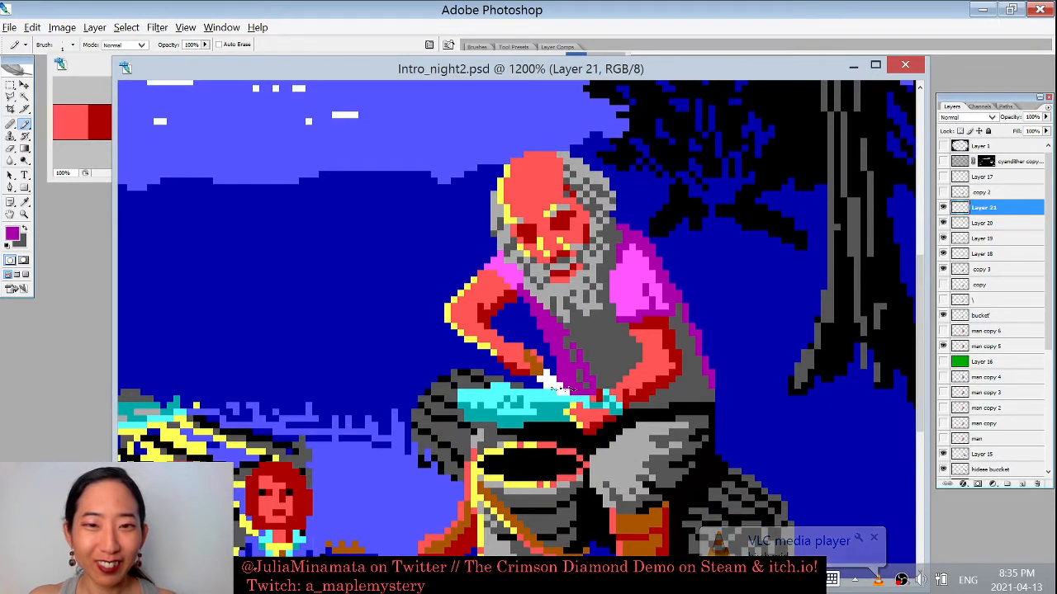
scroll(551, 387, "up", 1)
scroll(550, 386, "down", 1)
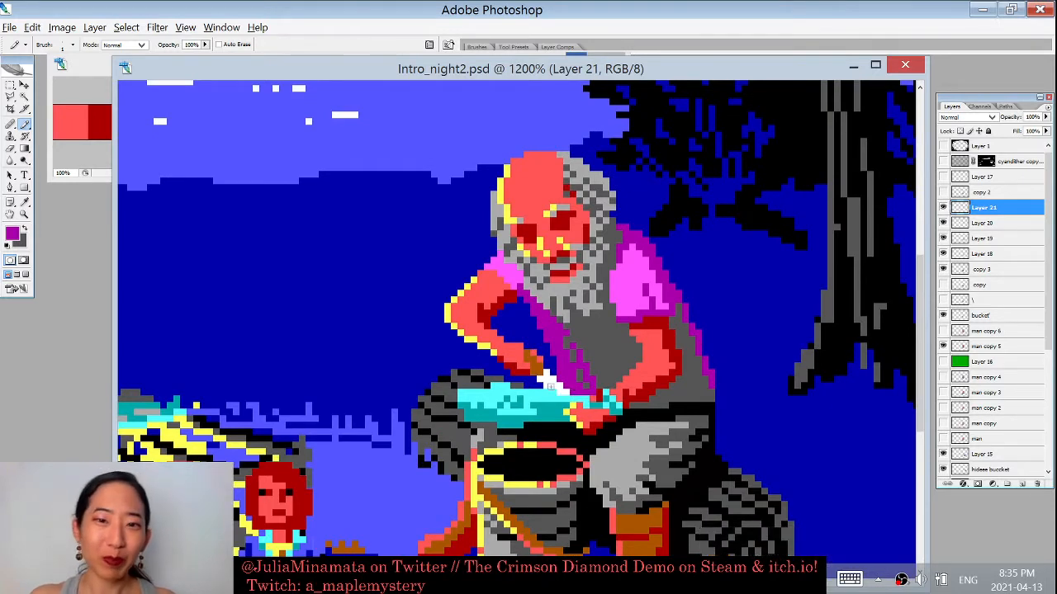
scroll(549, 386, "up", 1)
scroll(550, 387, "down", 1)
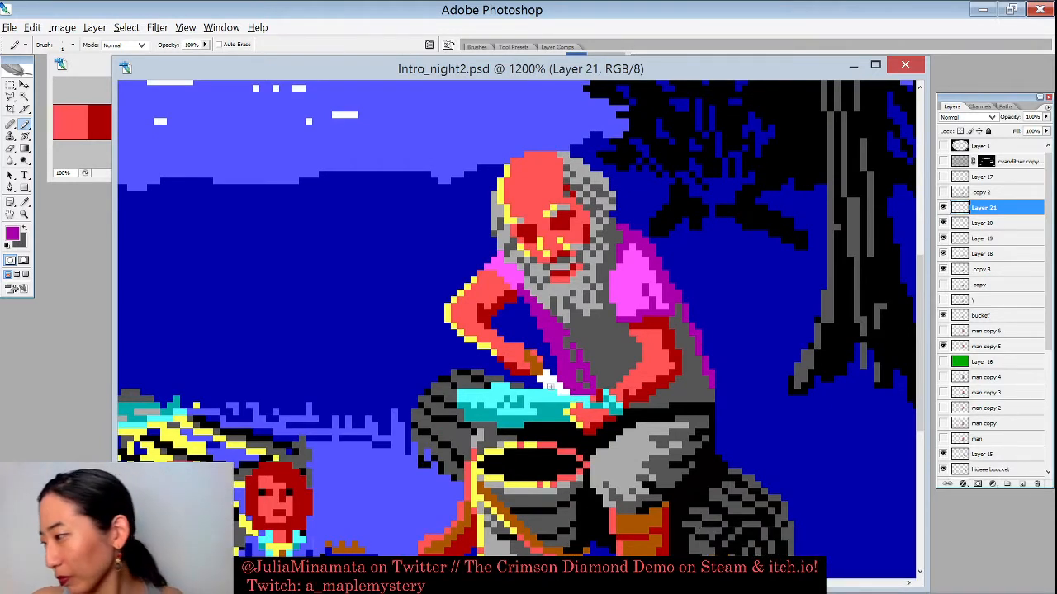
scroll(550, 386, "up", 1)
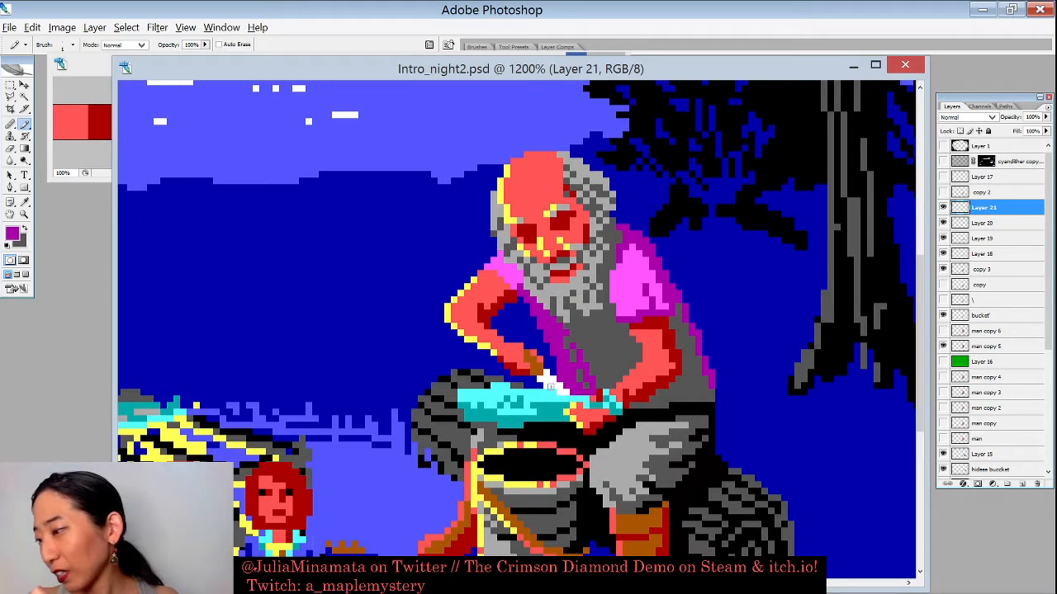
scroll(550, 386, "down", 1)
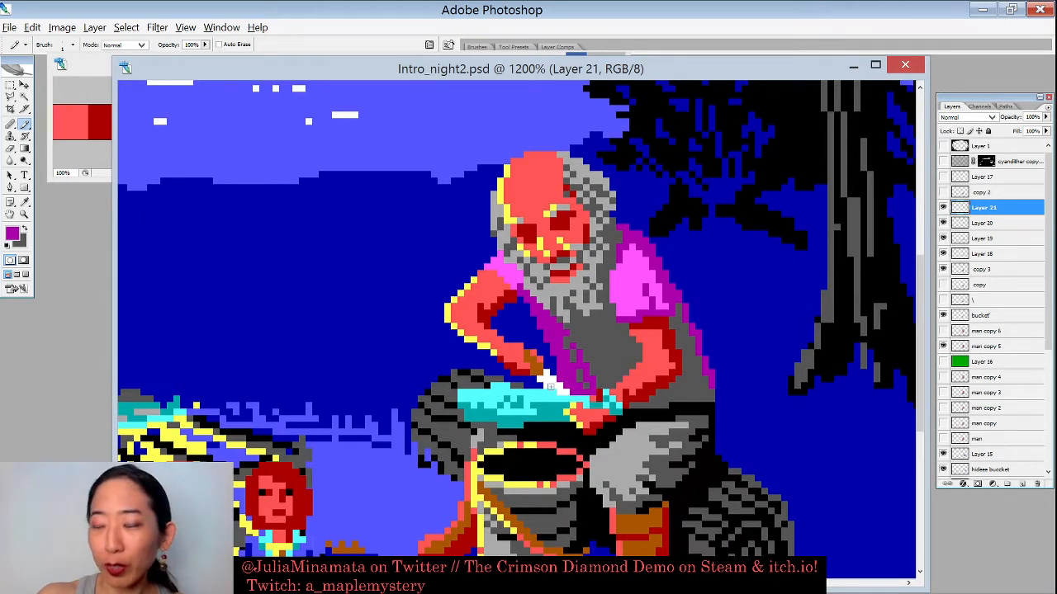
Step: Touch up the shading of the far sleeve beside the beard with dark magenta pixels
scroll(550, 387, "up", 1)
left_click(604, 334, "alt")
scroll(604, 335, "down", 1)
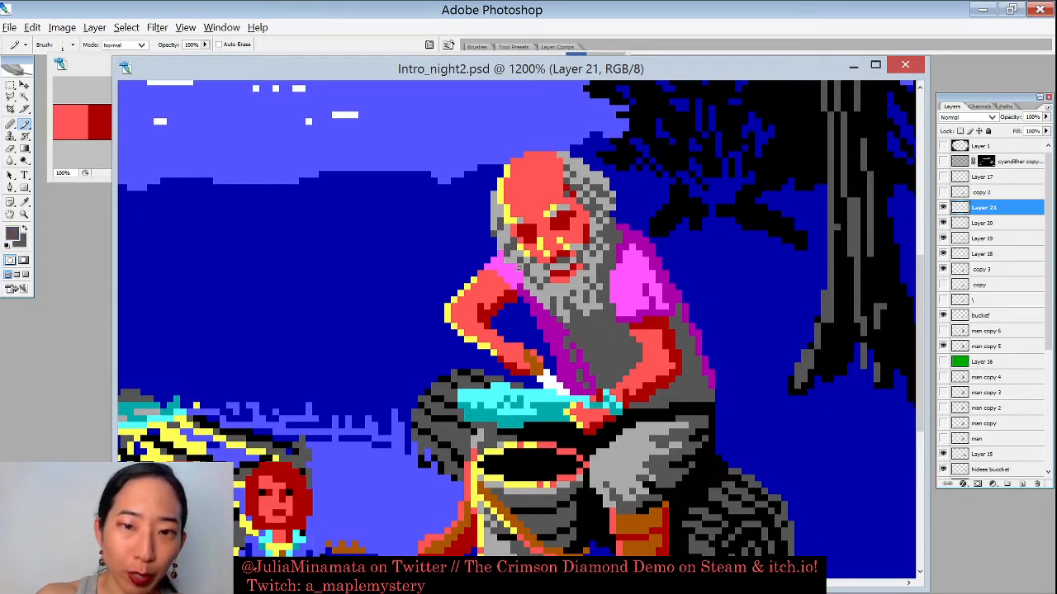
scroll(523, 277, "up", 1)
scroll(536, 299, "down", 1)
left_click(562, 304, "alt")
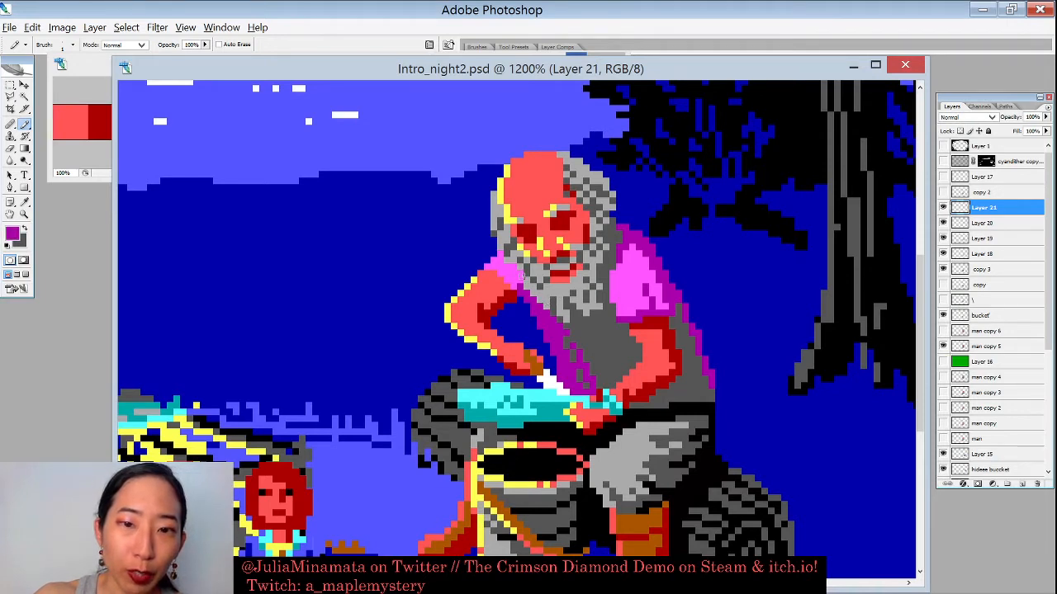
scroll(513, 268, "up", 1)
scroll(519, 273, "down", 1)
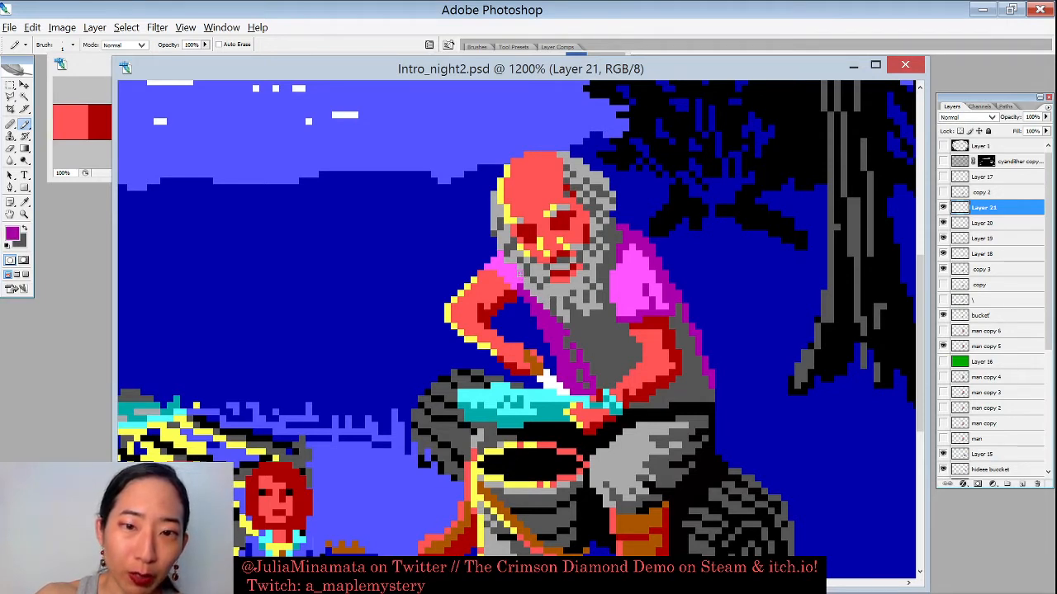
scroll(512, 265, "up", 1)
scroll(517, 266, "down", 1)
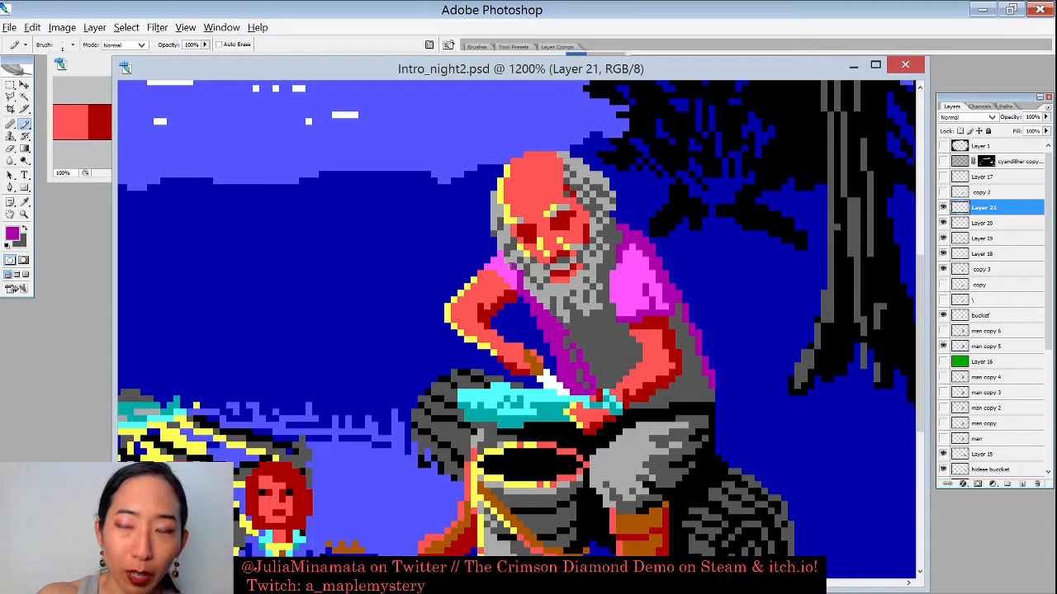
scroll(512, 264, "up", 1)
left_click(512, 264)
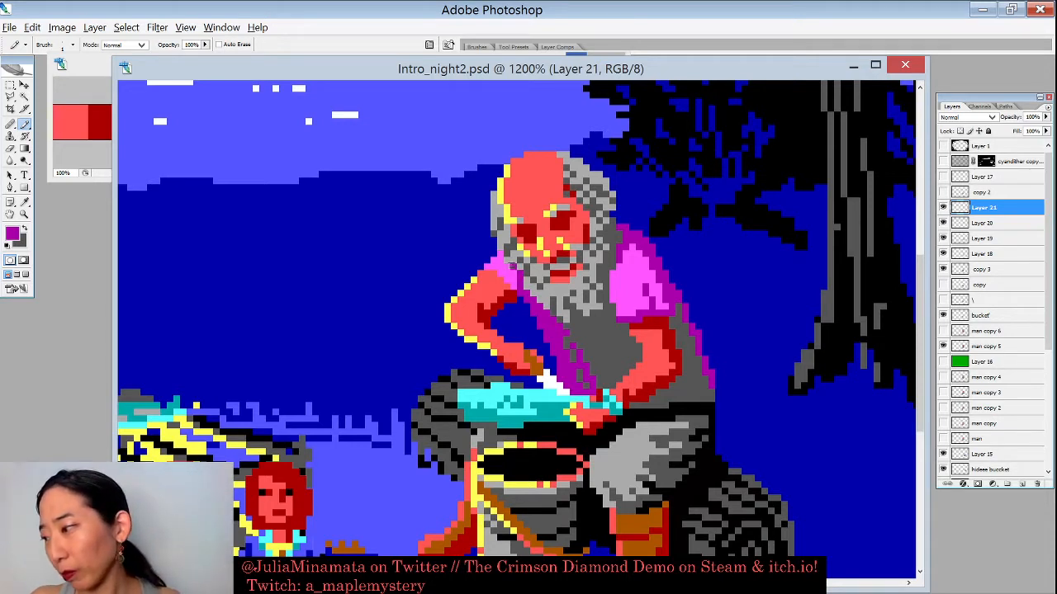
scroll(511, 264, "down", 1)
scroll(512, 264, "up", 1)
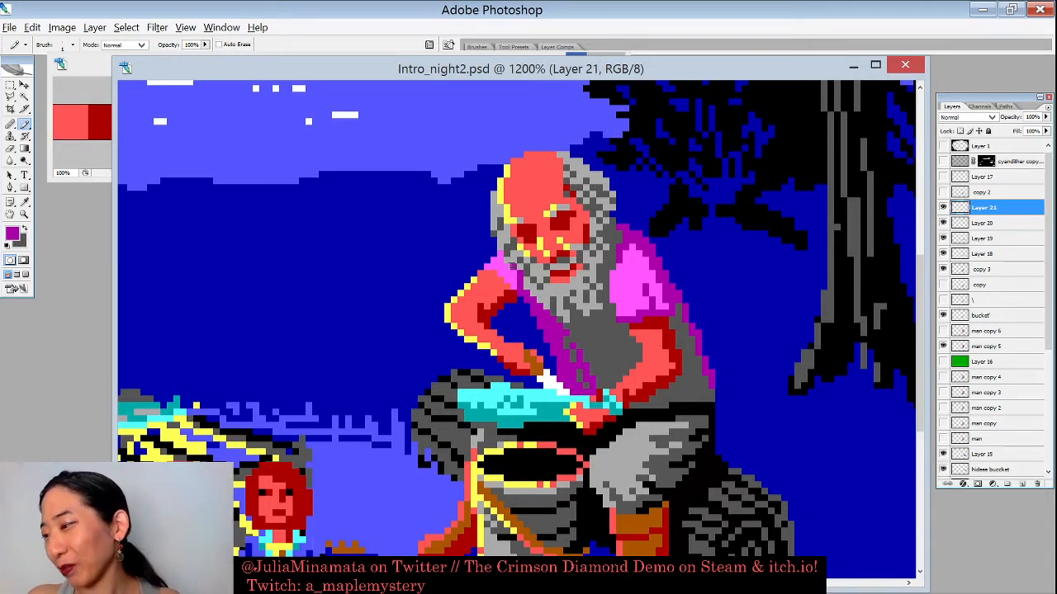
scroll(511, 264, "down", 1)
scroll(512, 264, "up", 1)
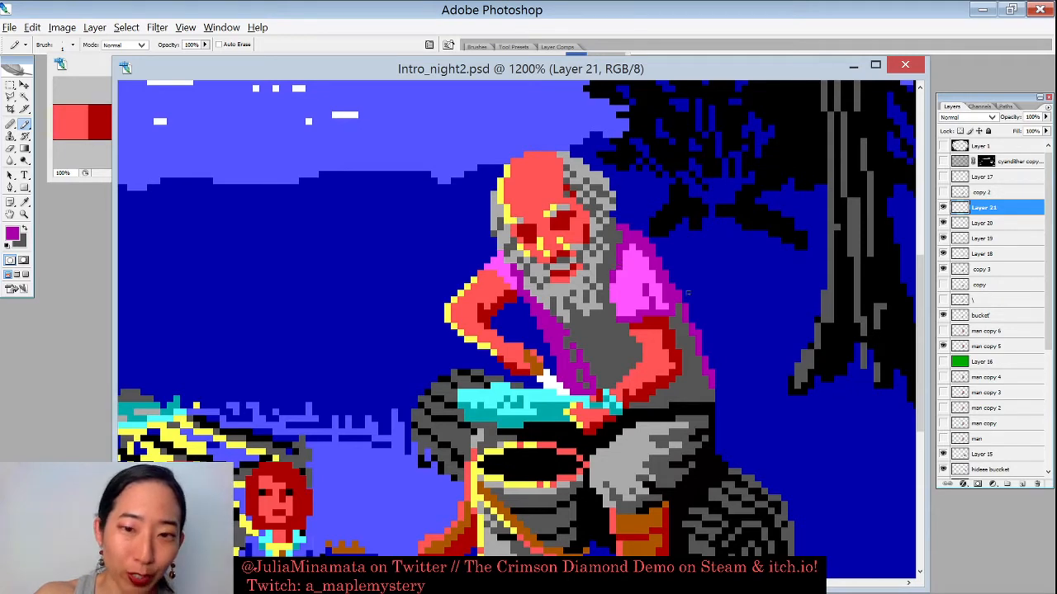
Step: Extend the dark magenta edge along the back of the vest down to the waist
left_click_drag(655, 322, 647, 242)
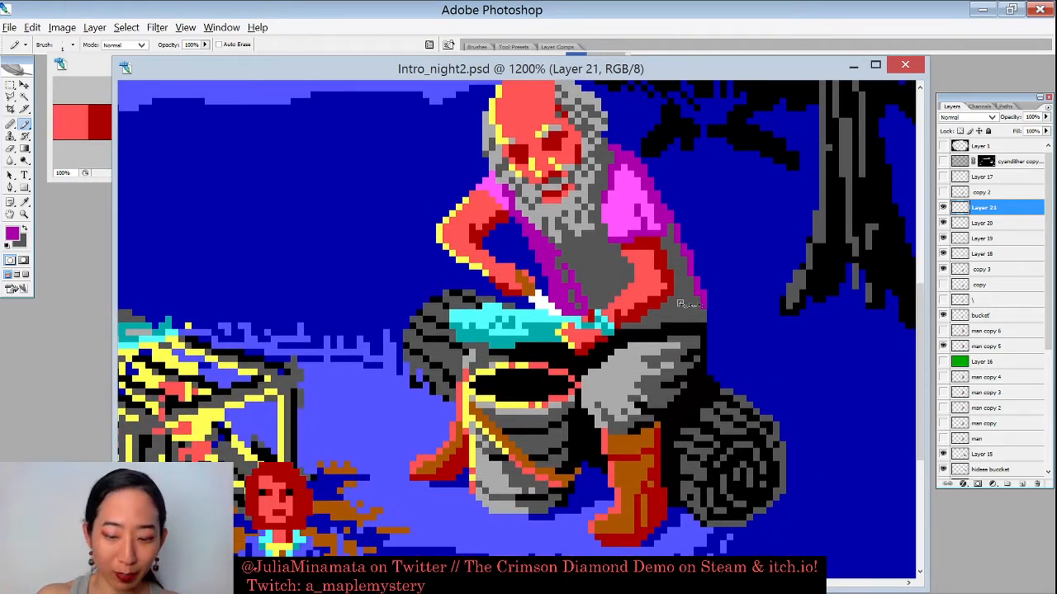
key("ctrl+minus")
key("ctrl+minus")
key("ctrl+plus")
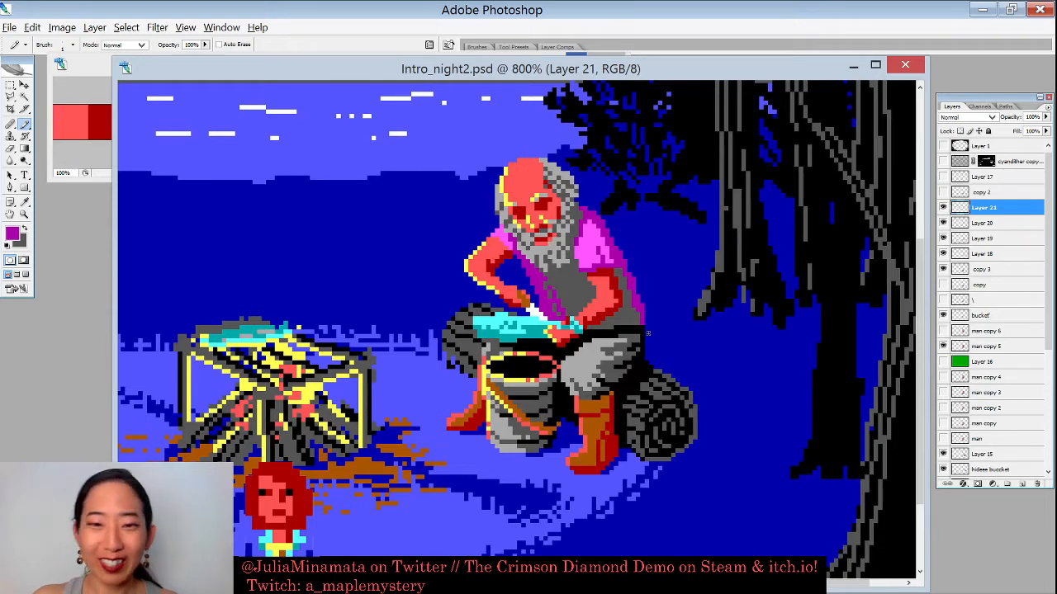
Step: Examine the man's torso, legs and bucket up close and at reduced magnification against the surrounding campfire scene
key("ctrl+plus")
key("ctrl+minus")
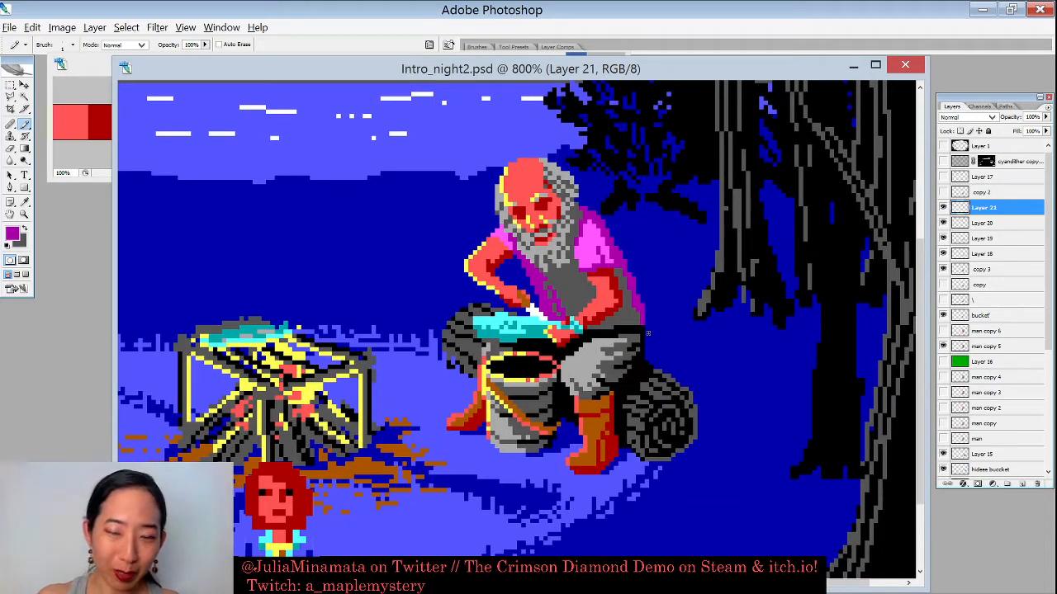
key("ctrl+plus")
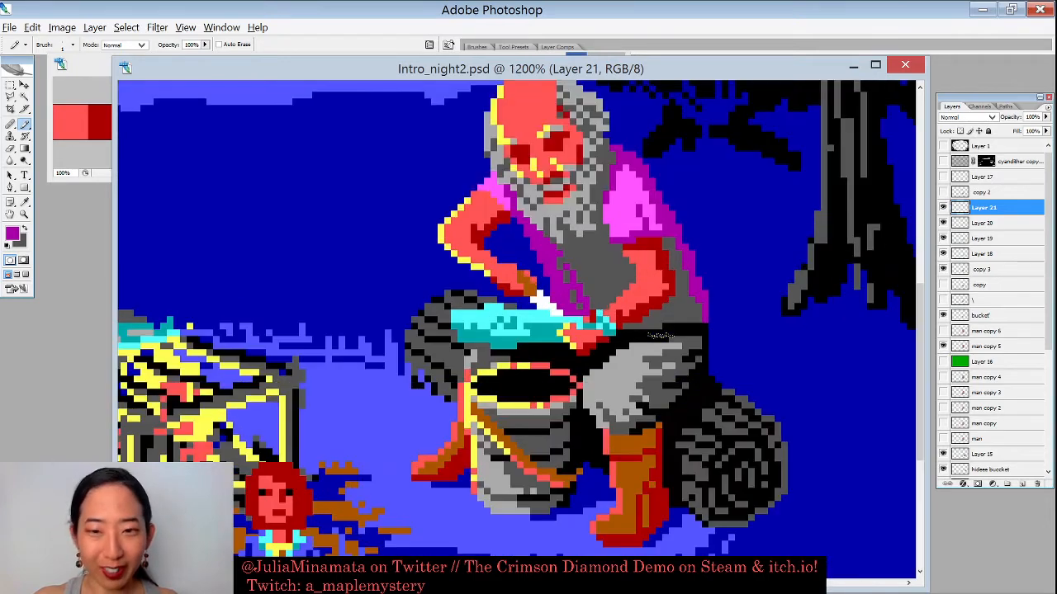
key("ctrl+minus")
key("ctrl+minus")
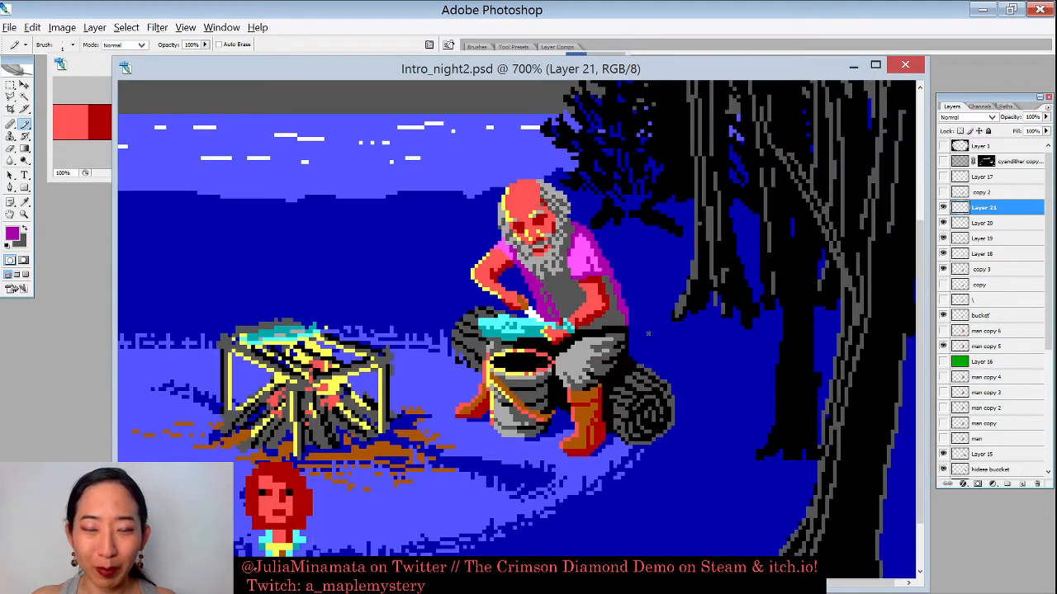
key("ctrl+plus")
key("ctrl+plus")
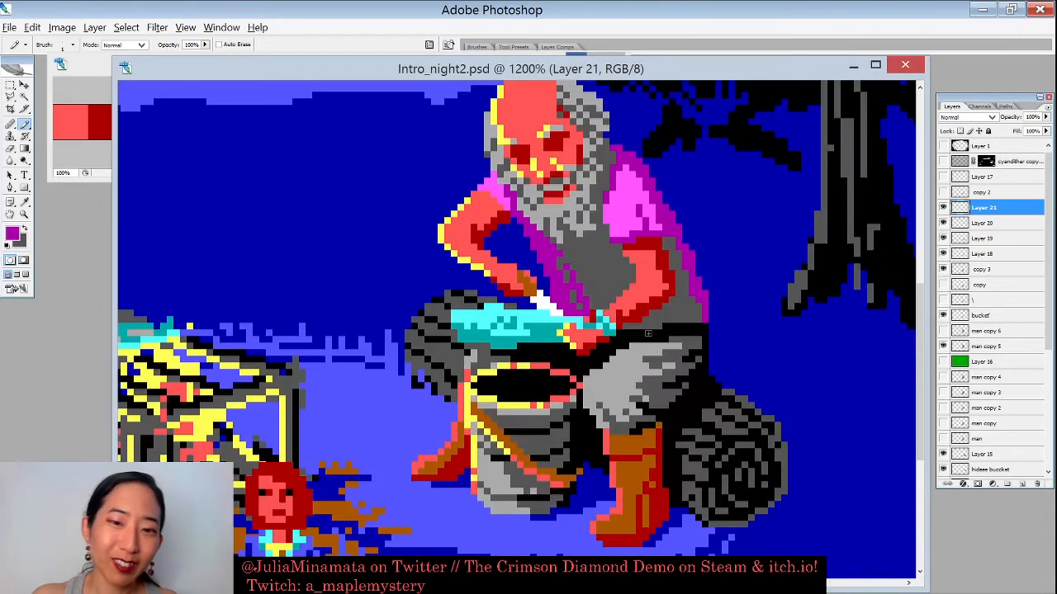
left_click(473, 361, "alt")
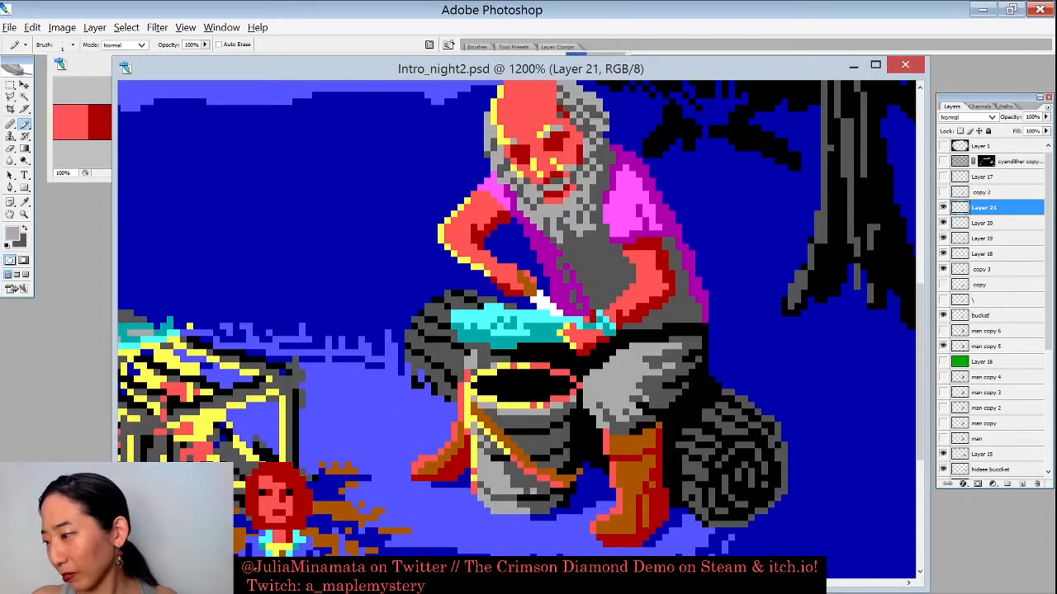
key("ctrl+minus")
key("ctrl+minus")
key("ctrl+minus")
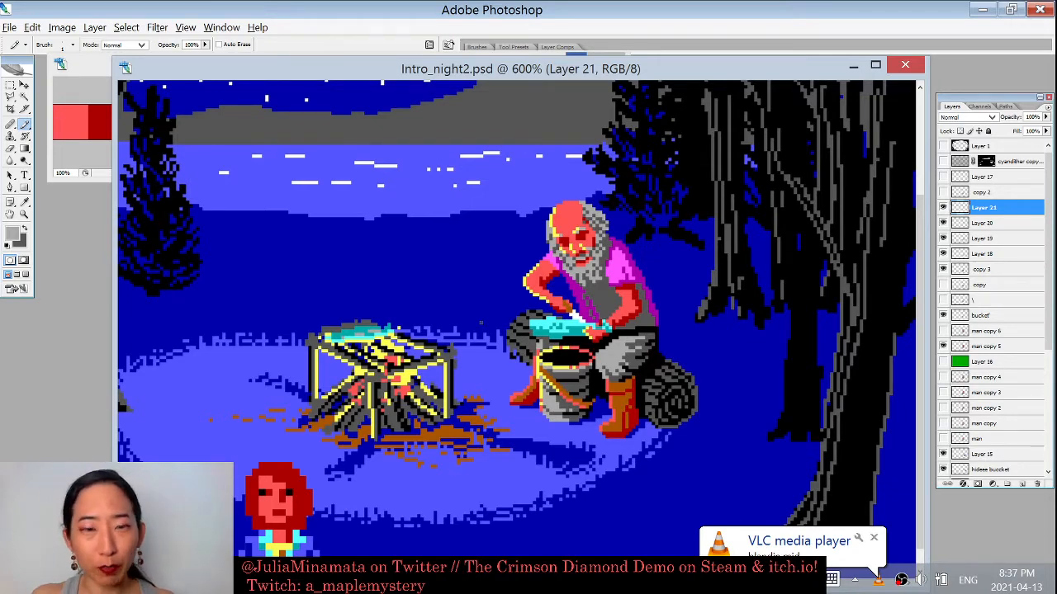
scroll(481, 322, "up", 3)
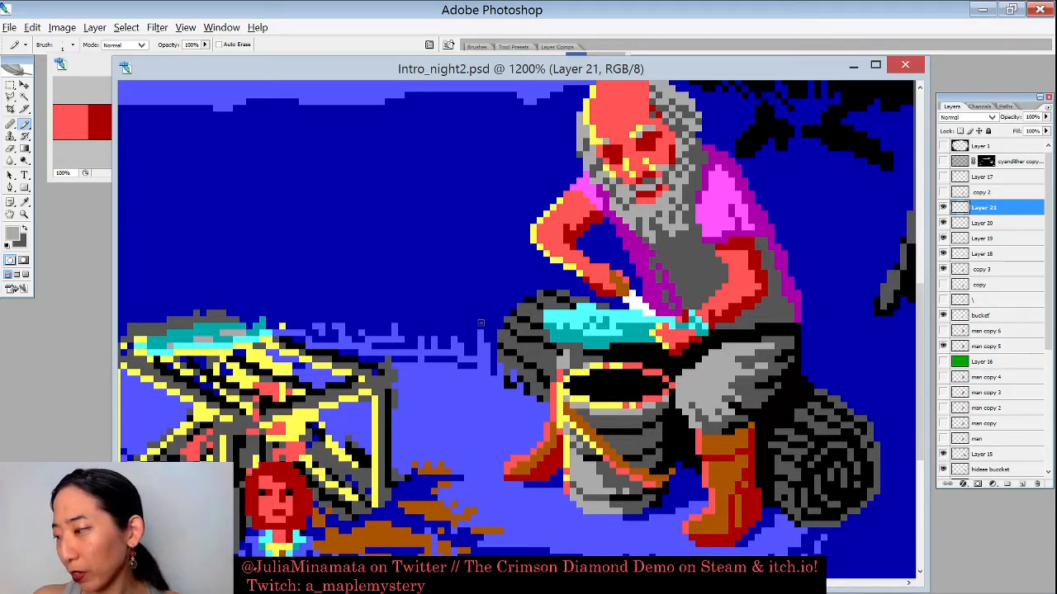
Step: Thicken the back of the near boot from mid-shaft to heel with sampled dark red pixels
left_click_drag(776, 371, 644, 240)
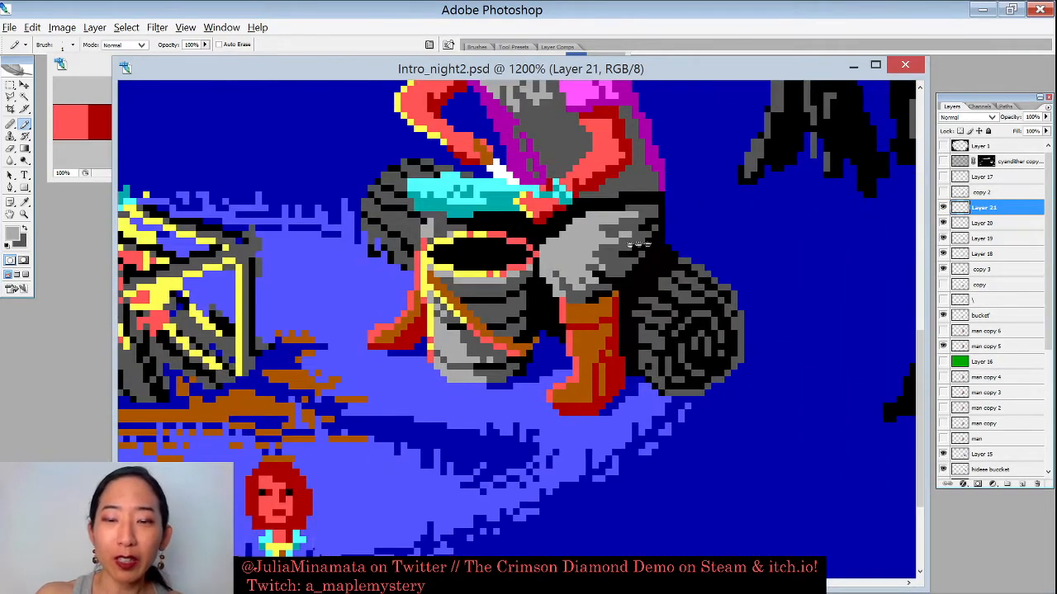
left_click(616, 323, "alt")
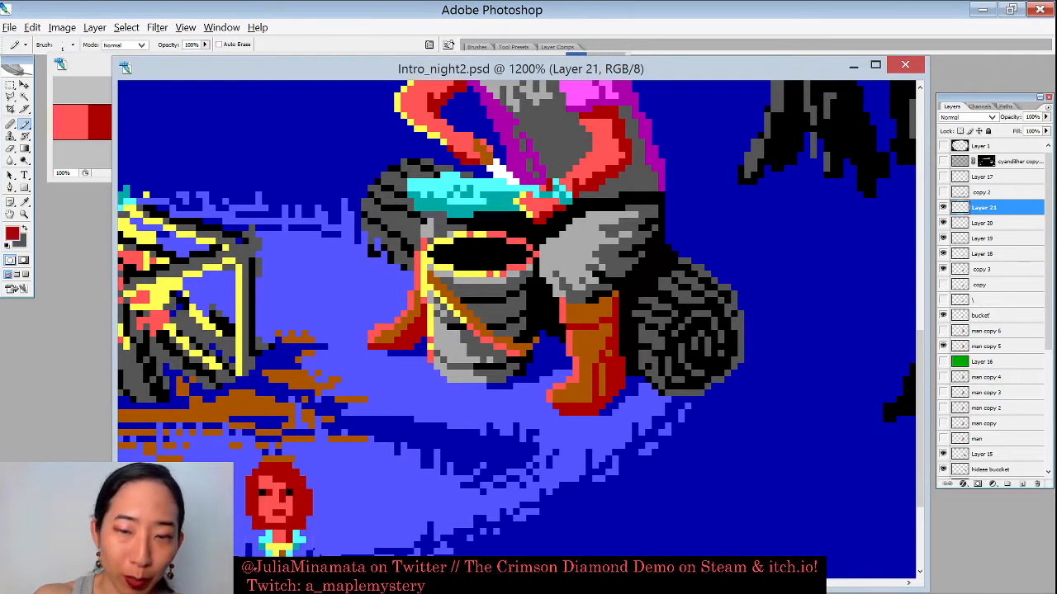
left_click_drag(621, 333, 628, 379)
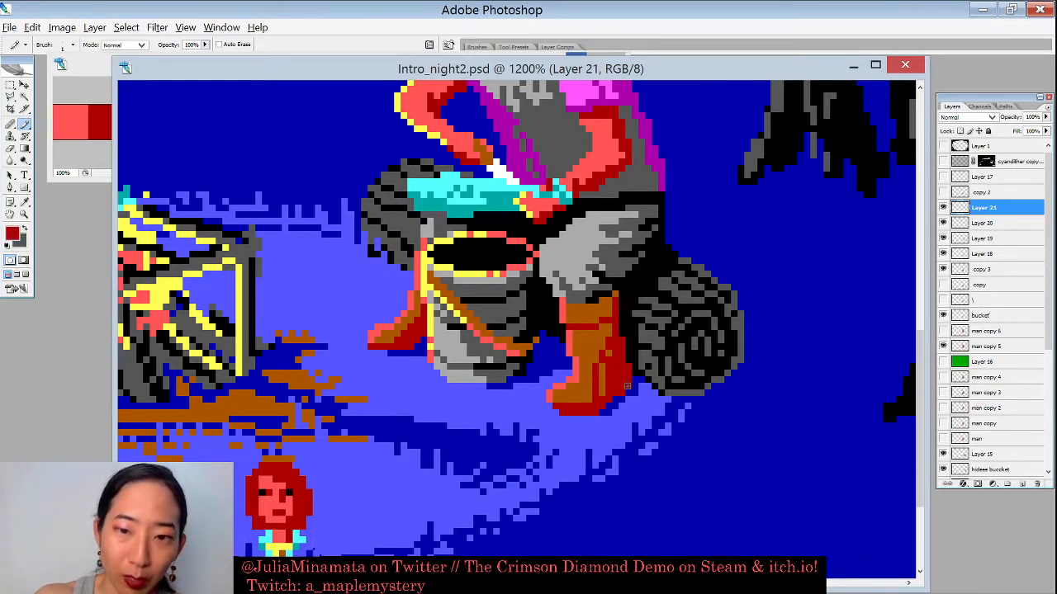
scroll(652, 343, "down", 3)
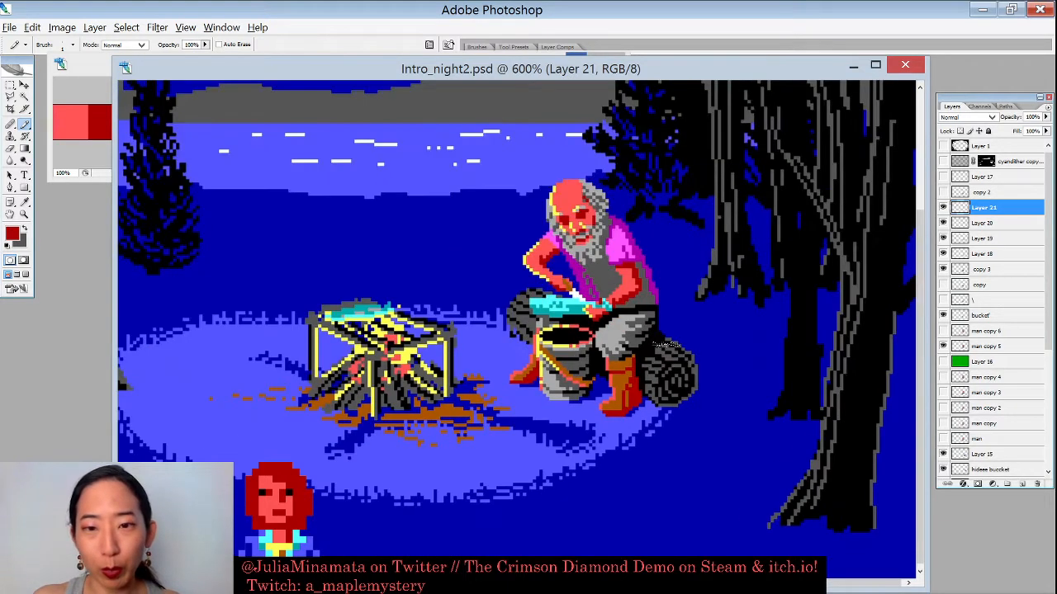
scroll(661, 342, "up", 3)
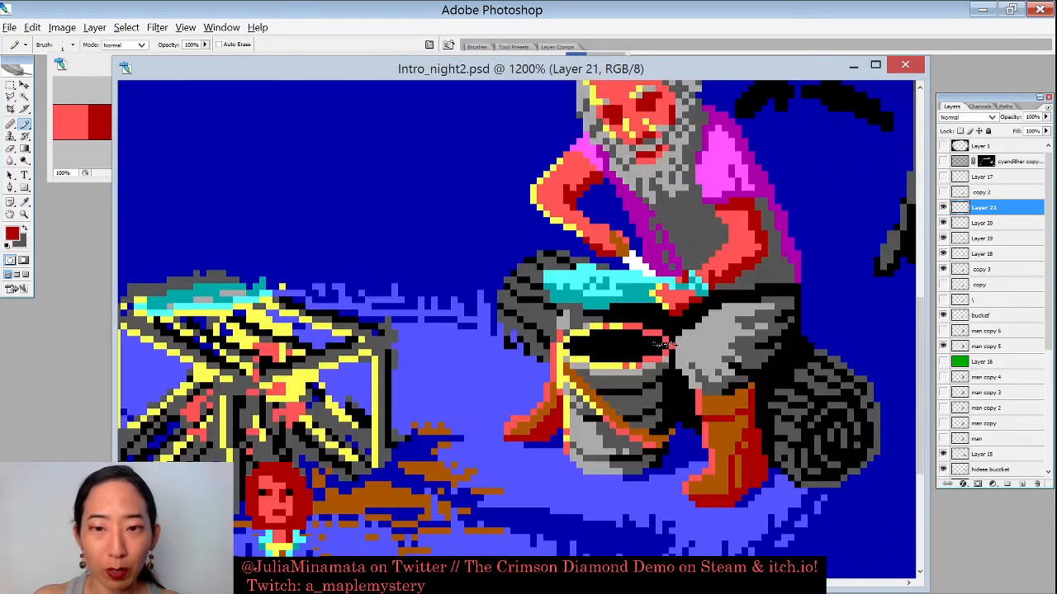
Step: Reshape the front edge of the near boot's shaft with sampled light red and blue background pixels
left_click_drag(662, 341, 586, 270)
left_click(624, 374, "alt")
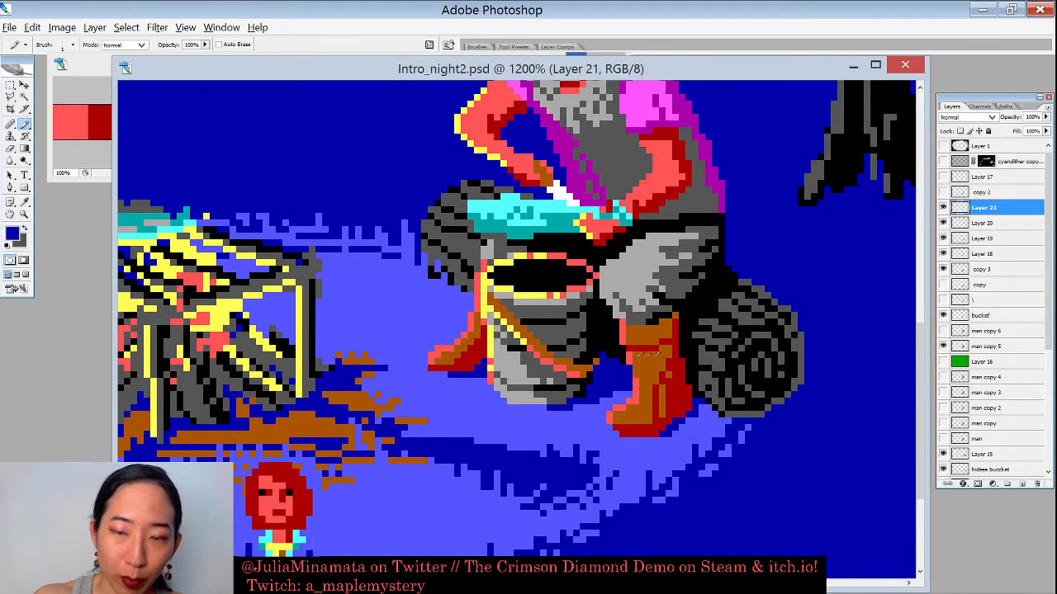
left_click(637, 388, "alt")
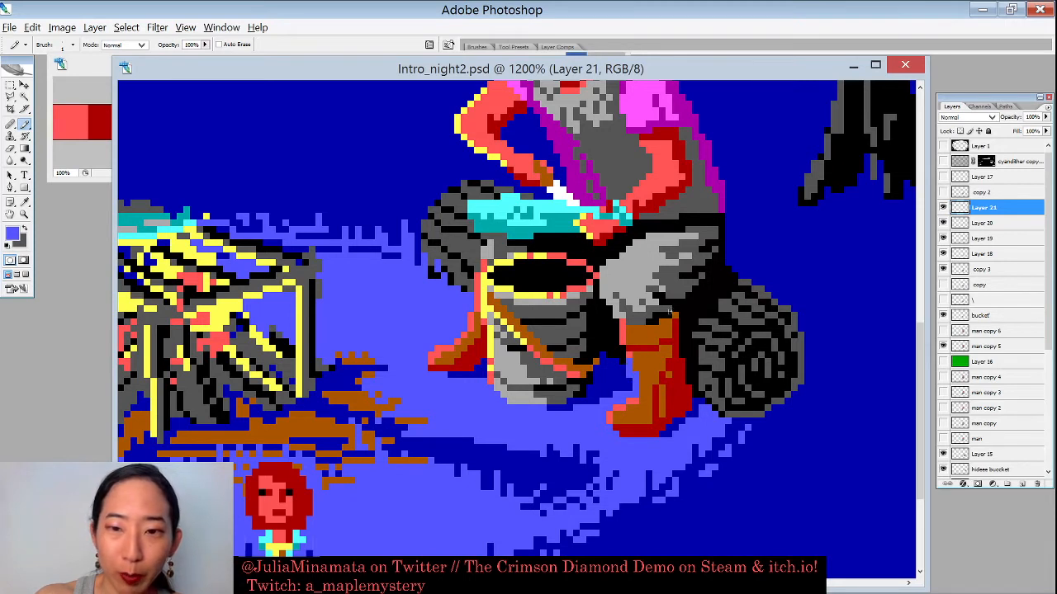
left_click(623, 339, "alt")
left_click(635, 362)
left_click(636, 368)
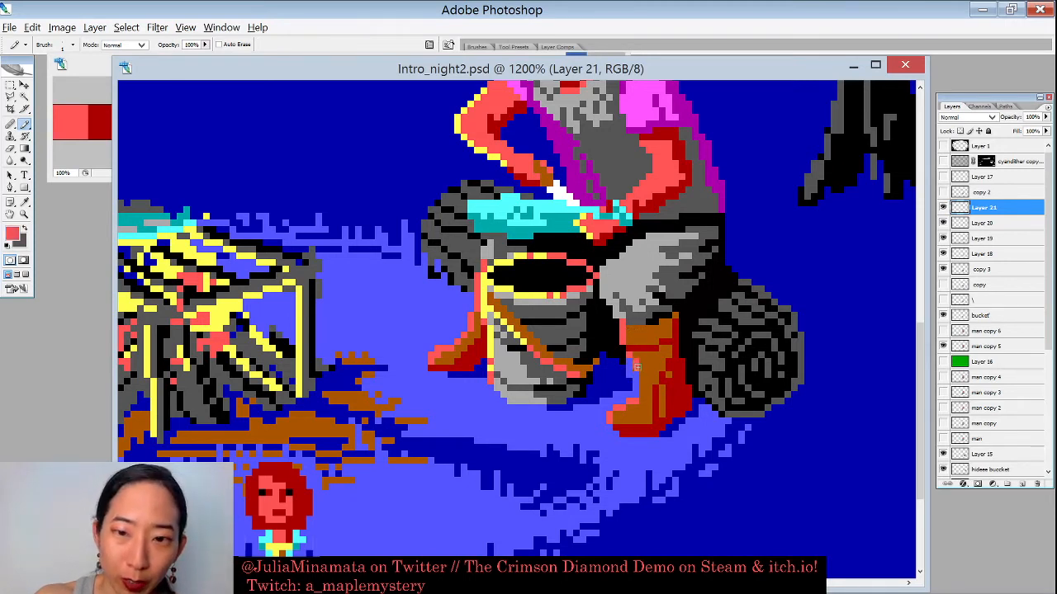
left_click(642, 377)
left_click(630, 371, "alt")
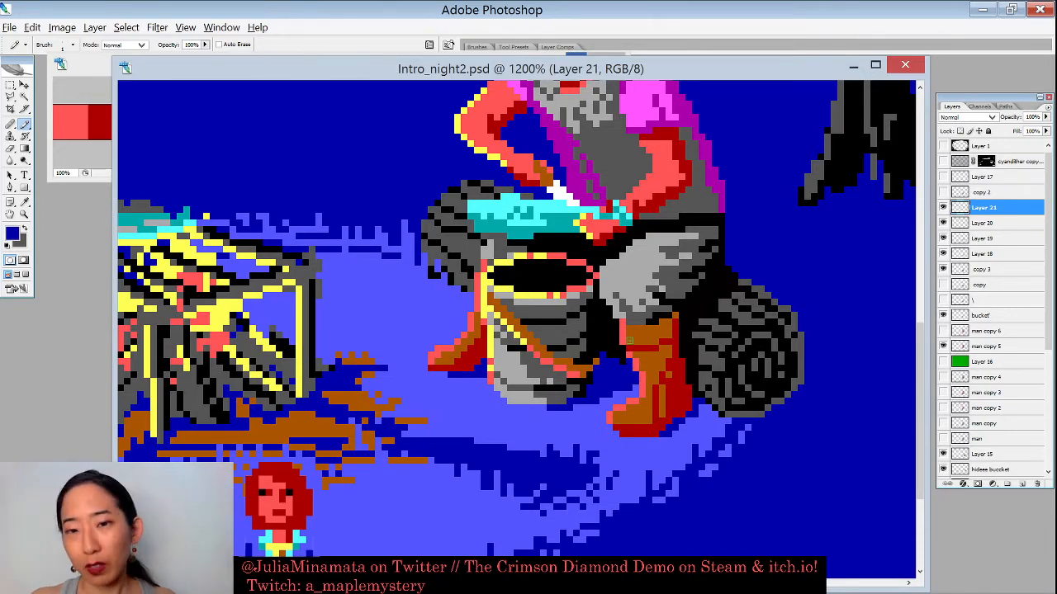
Step: Extend the dark red shading up the back edge of the near boot to its top
key("ctrl+minus")
key("ctrl+minus")
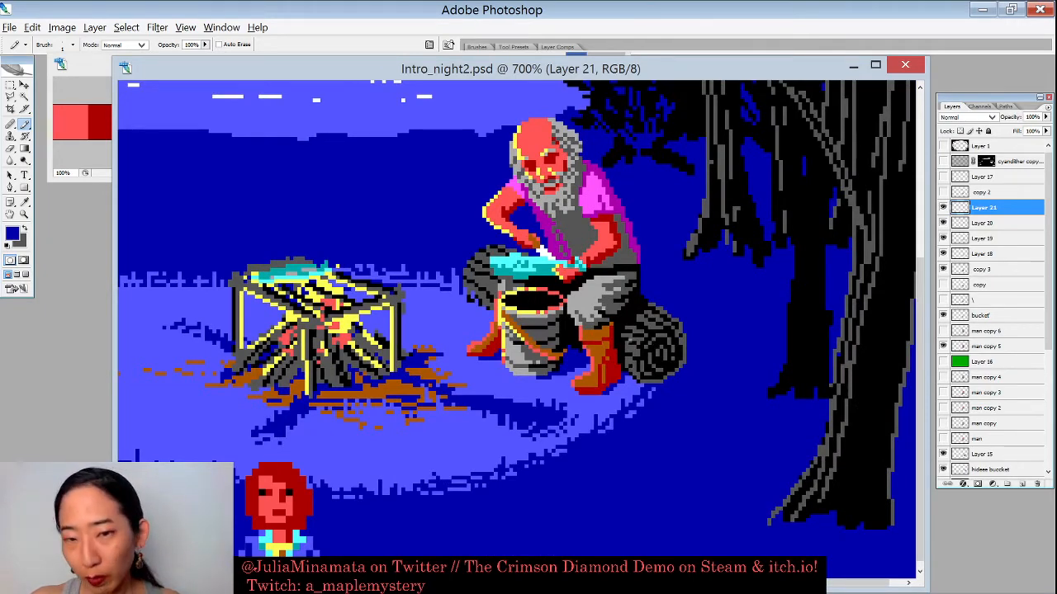
key("ctrl+plus")
key("ctrl+plus")
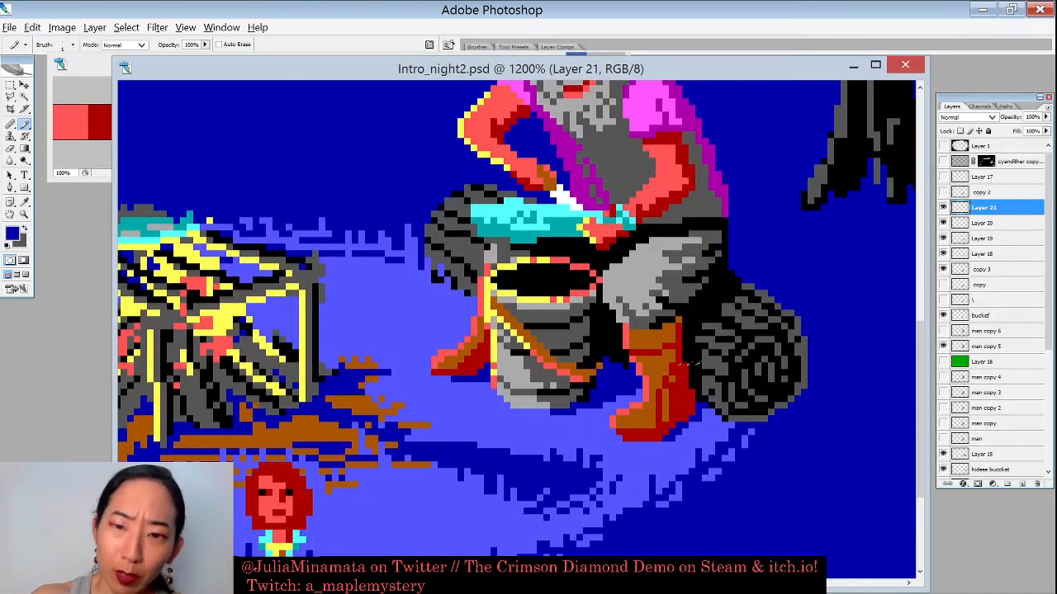
left_click(679, 331, "alt")
left_click(678, 321)
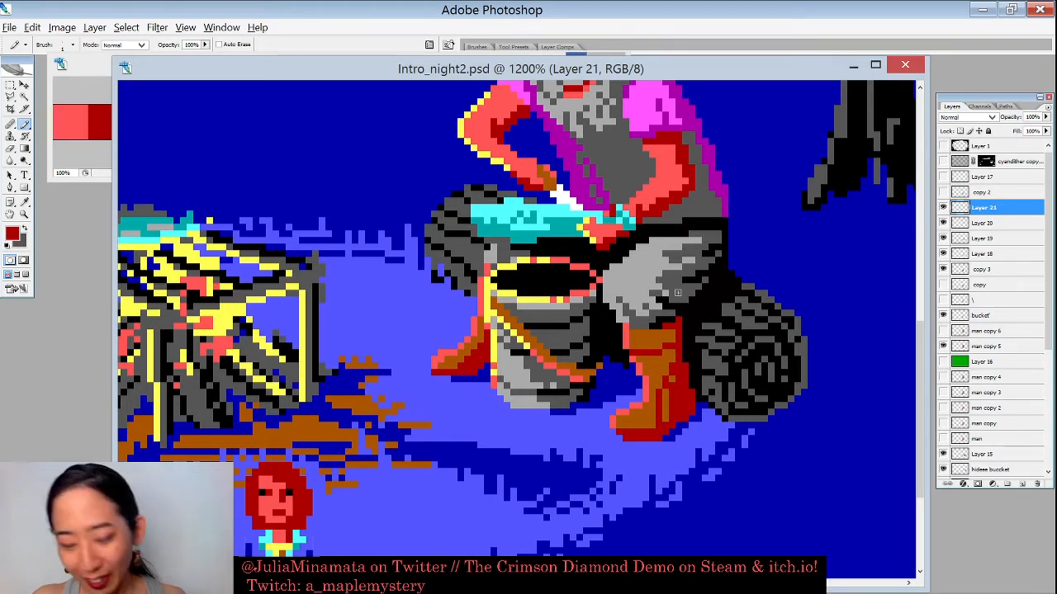
Step: Examine the man's bucket, legs and boots up close and at reduced magnification within the campfire scene
scroll(691, 294, "down", 4)
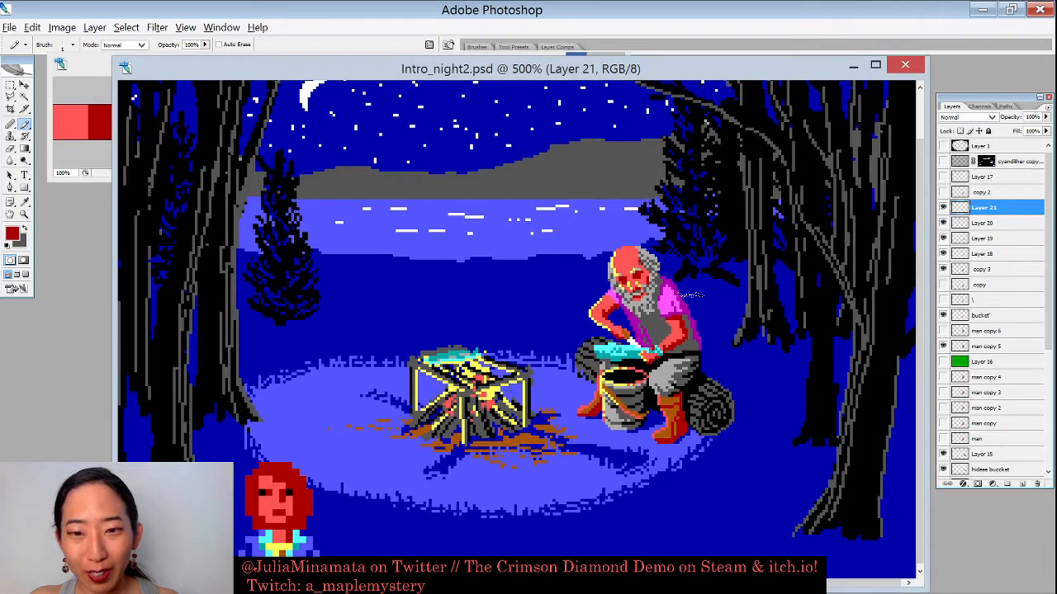
key("ctrl+plus")
key("ctrl+plus")
key("ctrl+plus")
key("ctrl+plus")
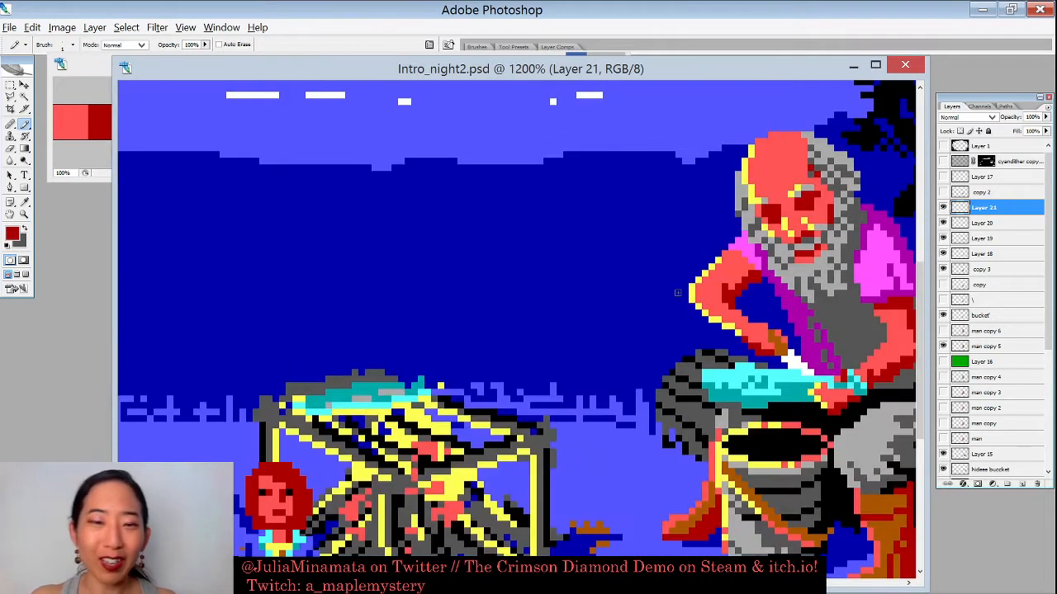
left_click_drag(658, 340, 477, 199)
left_click(562, 269, "alt")
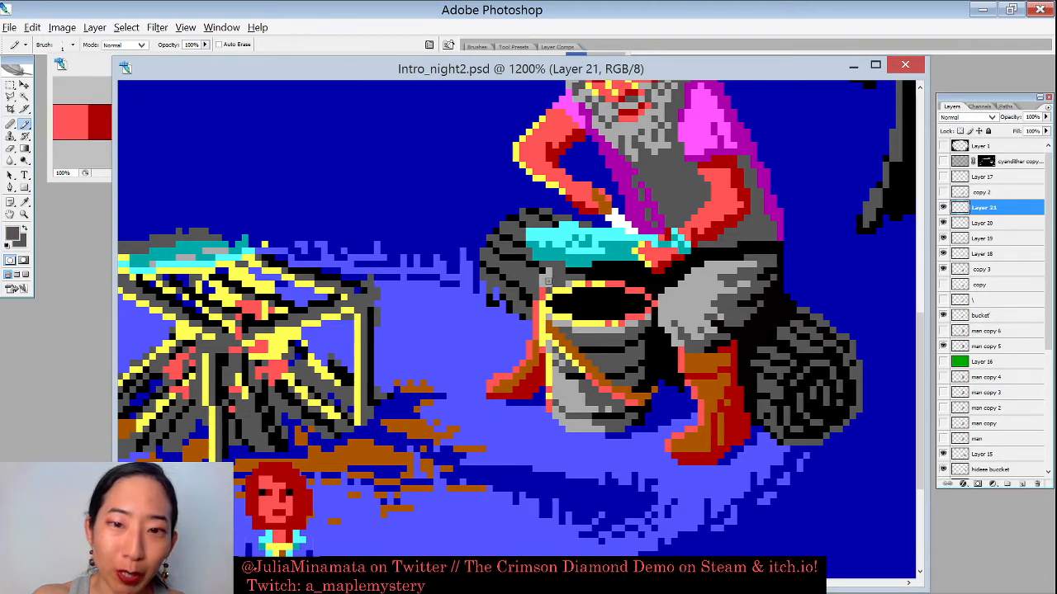
scroll(544, 283, "down", 2)
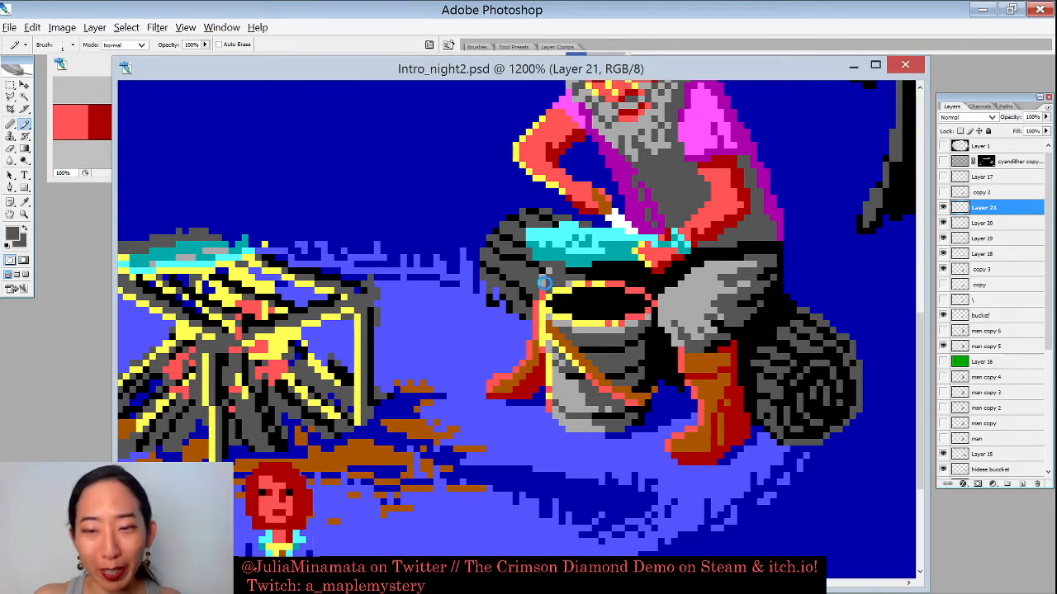
scroll(557, 284, "down", 1)
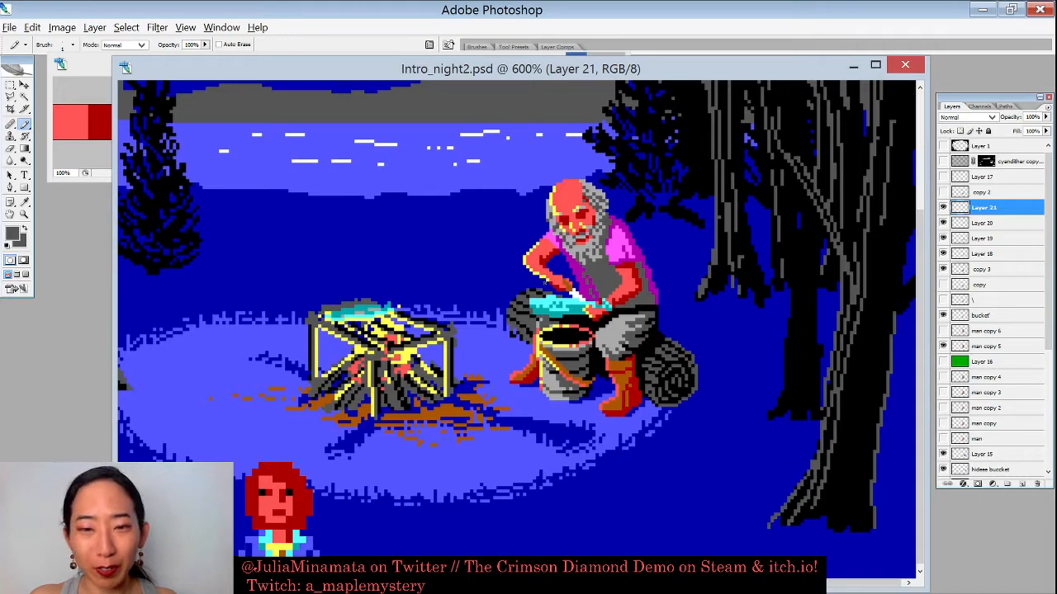
scroll(553, 285, "up", 3)
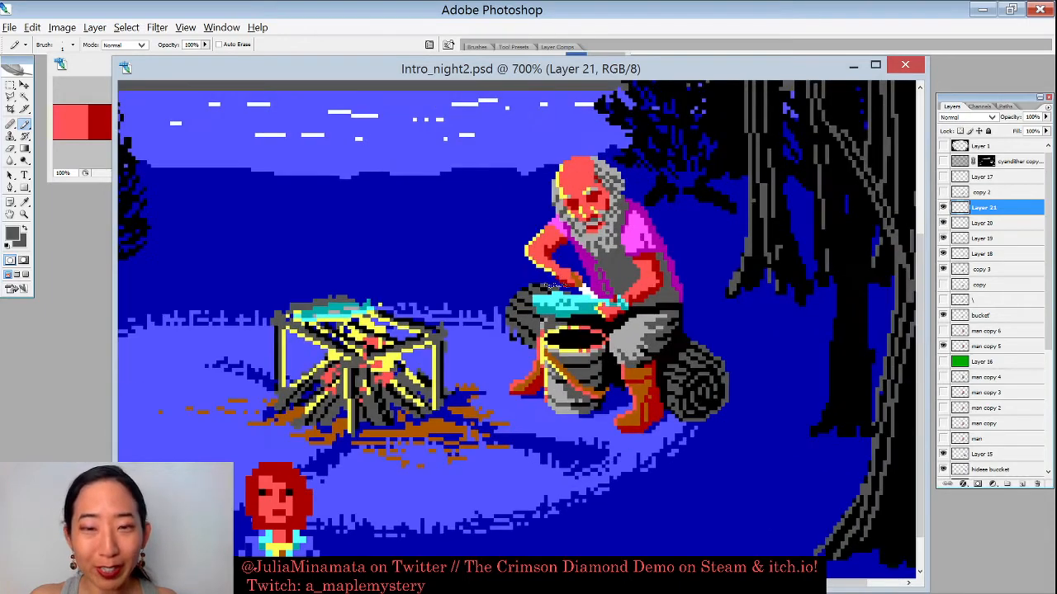
left_click_drag(664, 342, 606, 340)
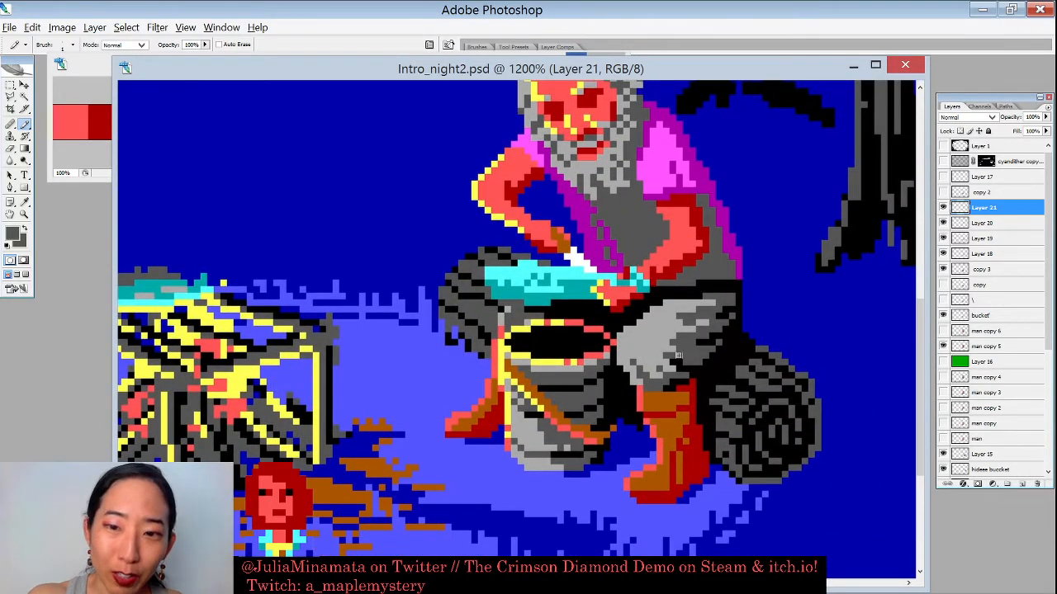
Step: Sample the trousers' light gray and compare the knee and cuff shading at close and reduced magnification
left_click(675, 327, "alt")
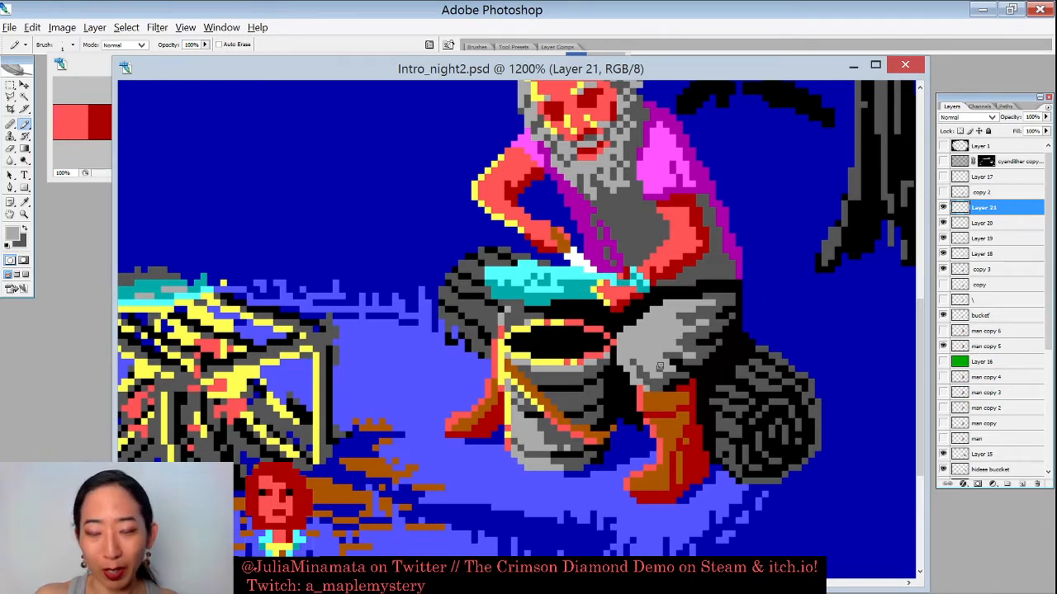
key("ctrl+minus")
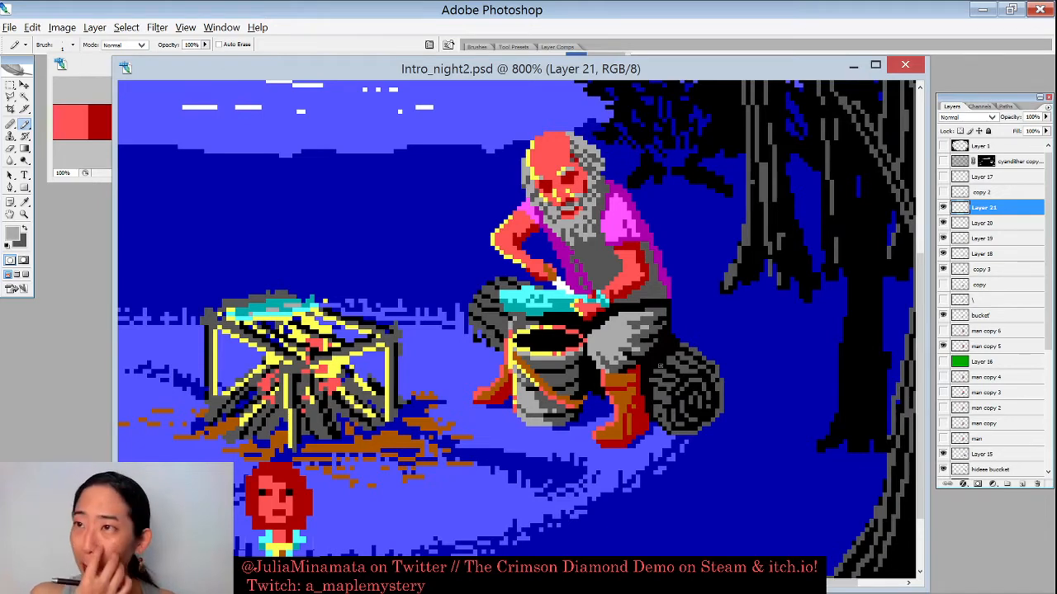
scroll(669, 367, "up", 1)
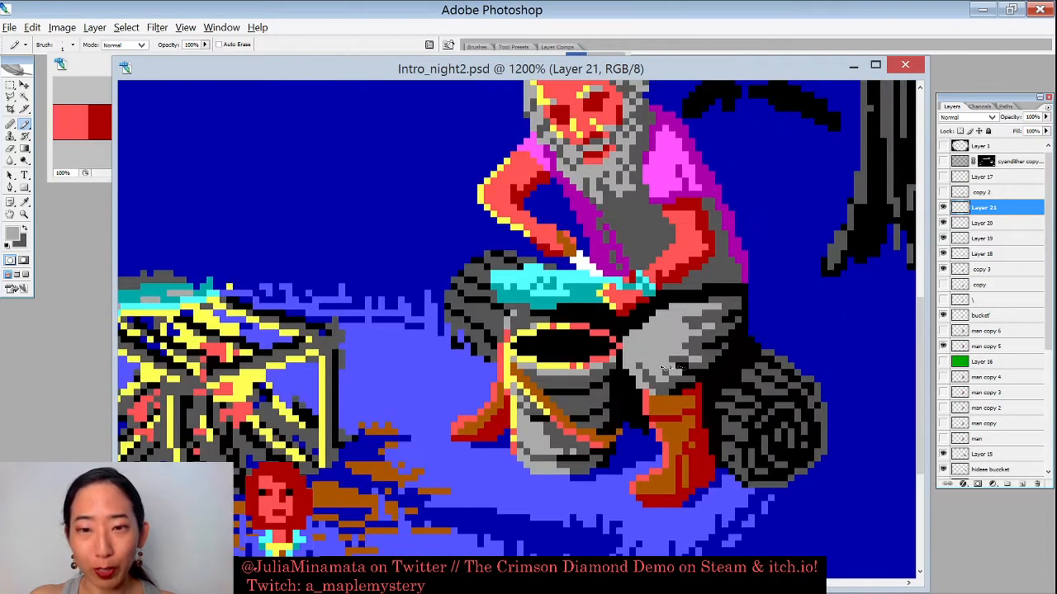
scroll(667, 367, "down", 1)
scroll(661, 365, "up", 1)
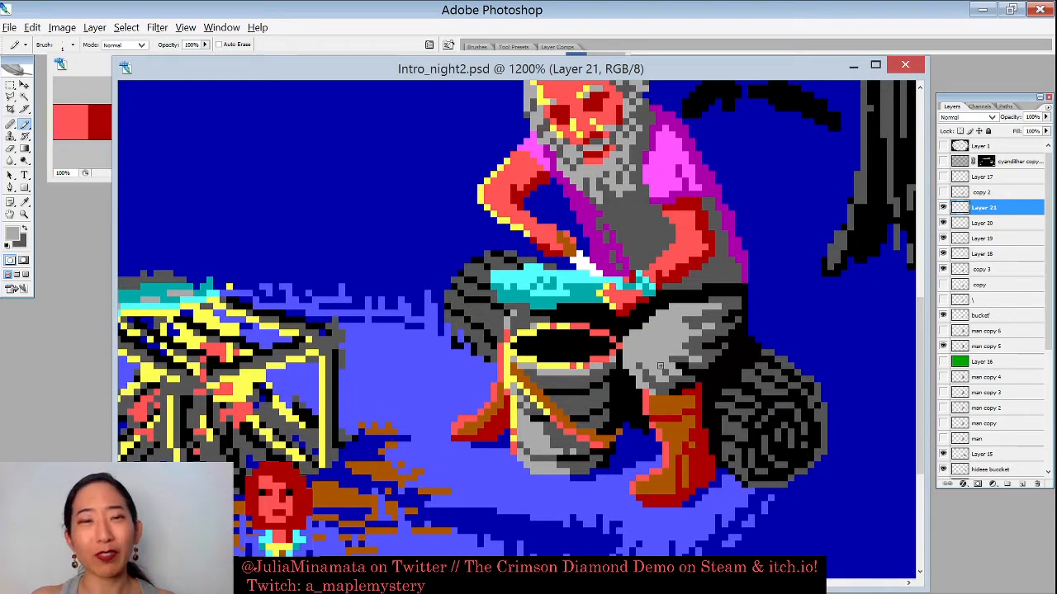
scroll(660, 365, "down", 1)
scroll(659, 365, "up", 1)
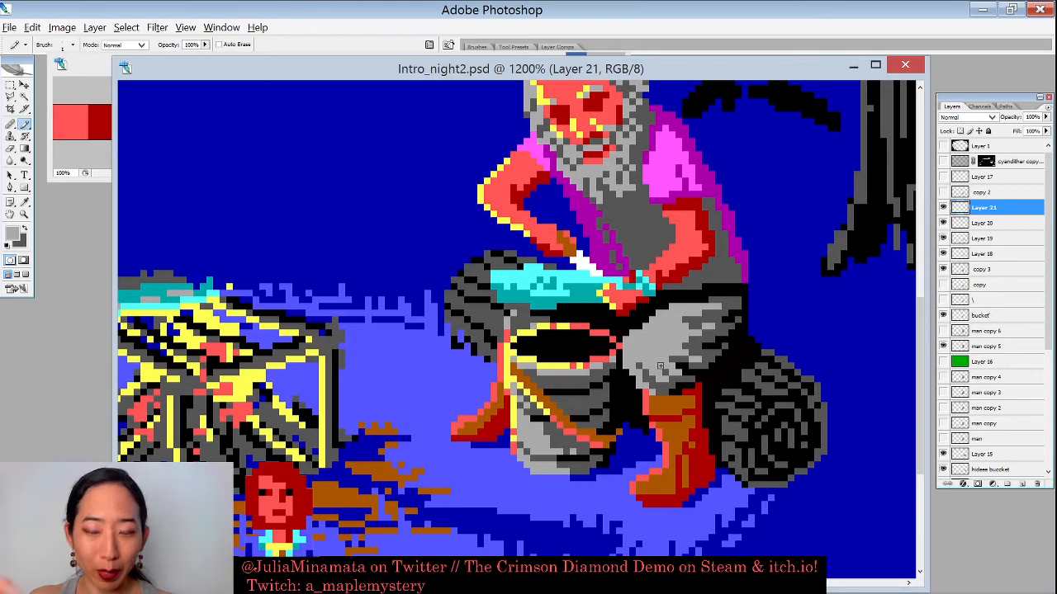
scroll(660, 365, "down", 1)
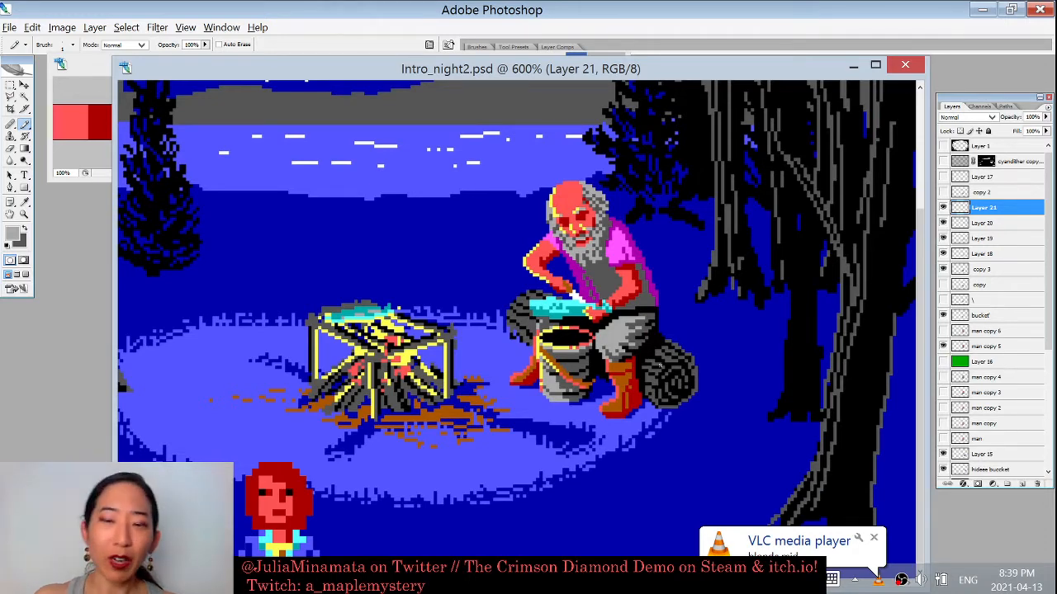
scroll(661, 366, "up", 3)
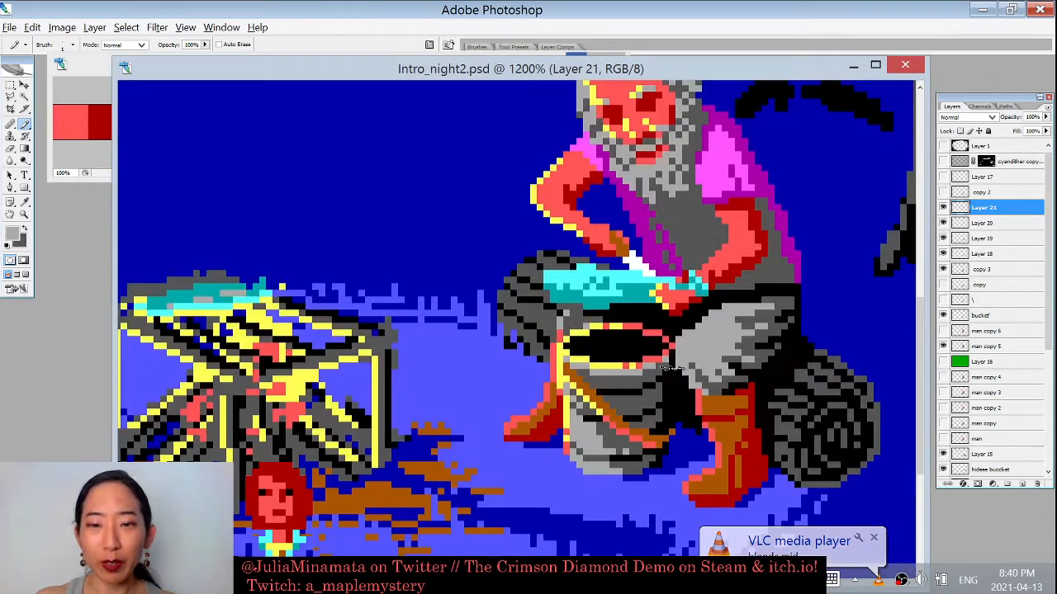
scroll(673, 368, "down", 1)
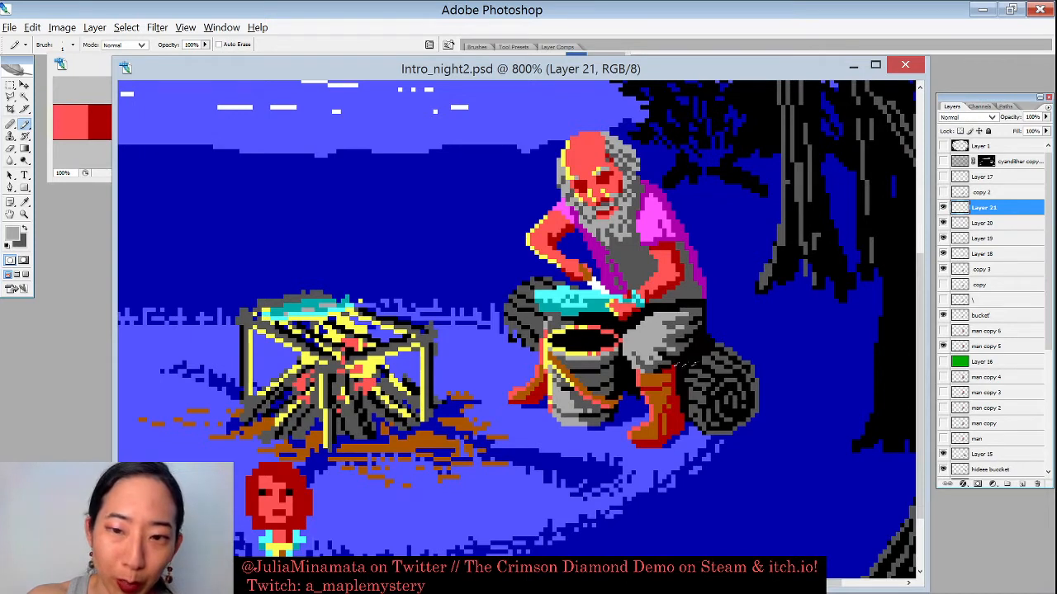
Step: Sample the boot's dark red, switch to the dark gray, and review the man's whole figure beside the campfire at several magnifications
left_click(649, 368, "alt")
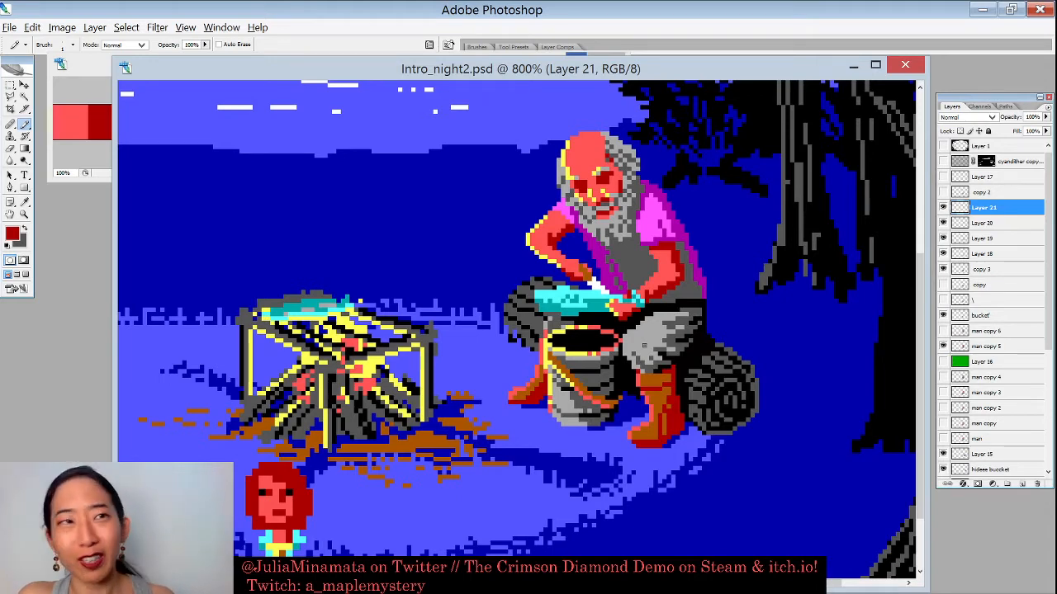
scroll(644, 347, "up", 1)
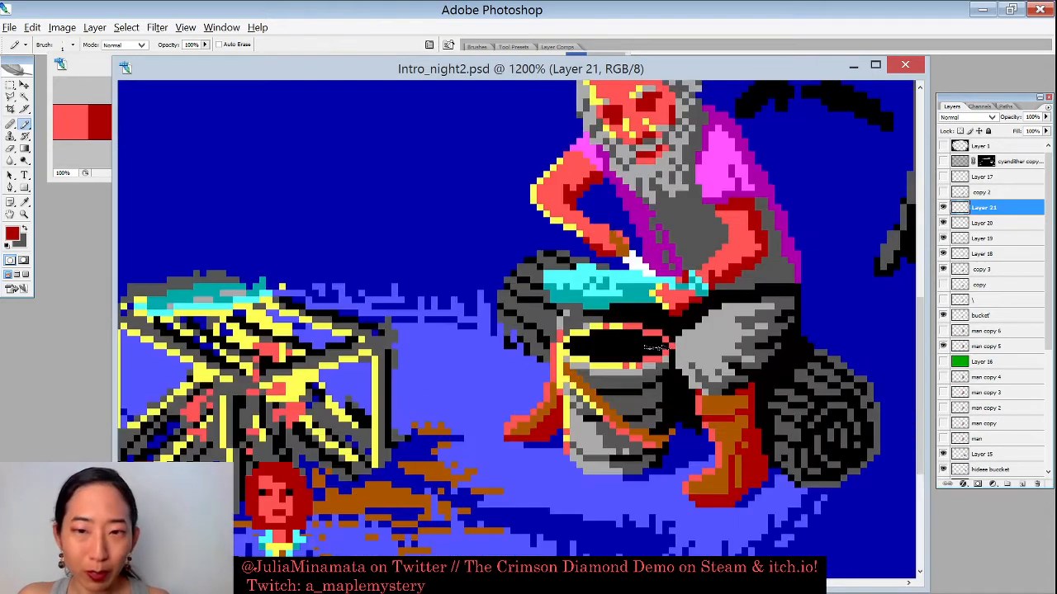
scroll(644, 347, "down", 3)
scroll(645, 347, "up", 3)
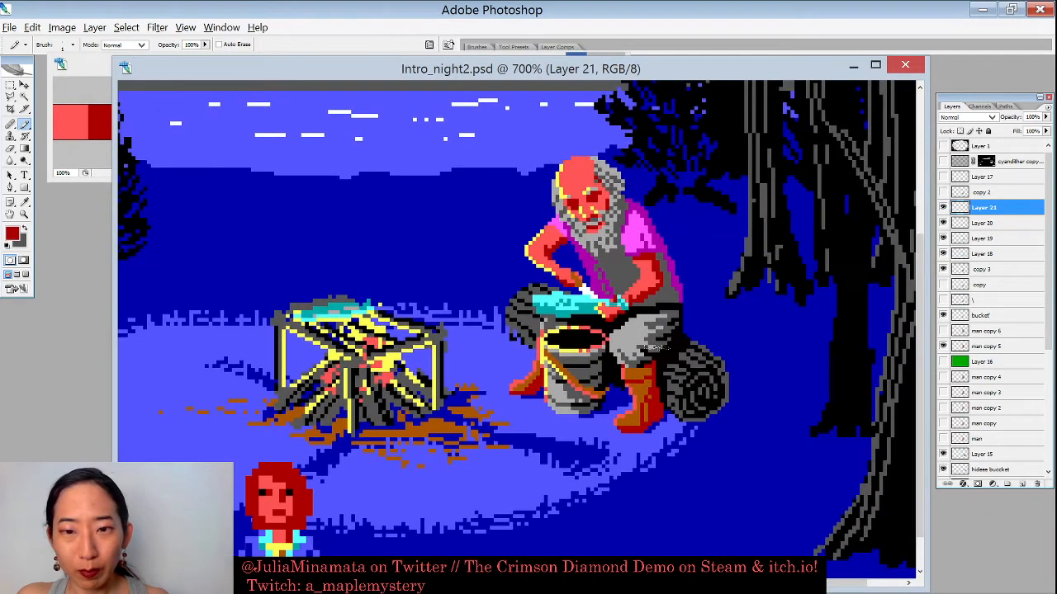
key("x")
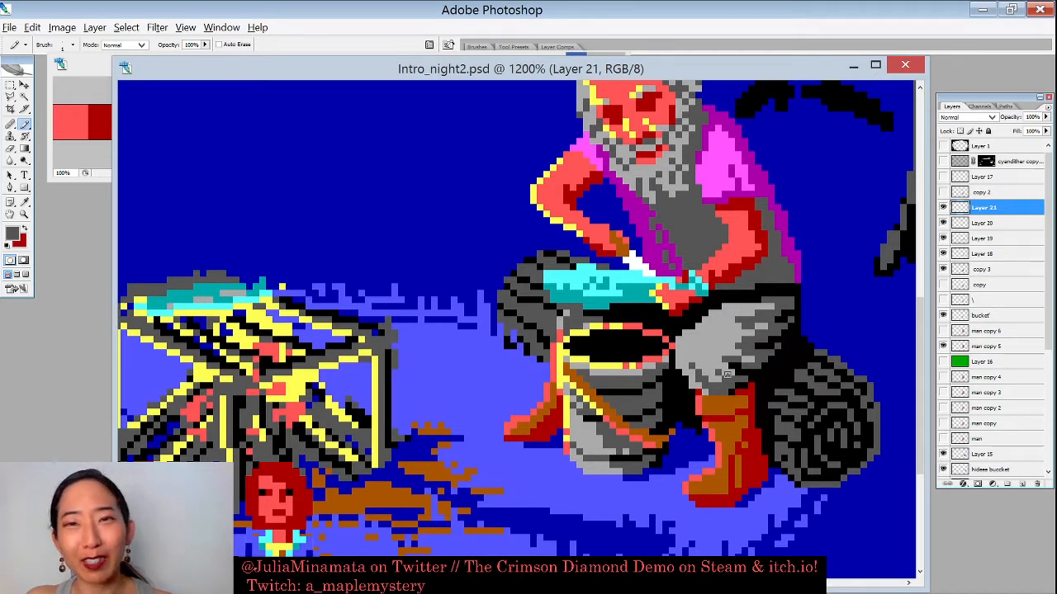
key("ctrl+minus")
key("ctrl+minus")
key("ctrl+minus")
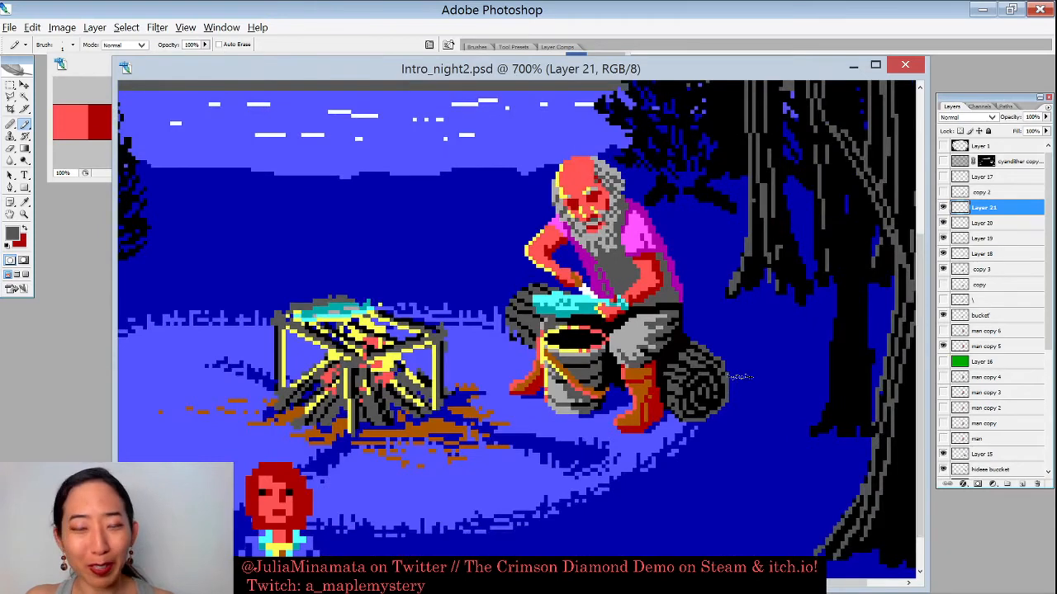
key("ctrl+plus")
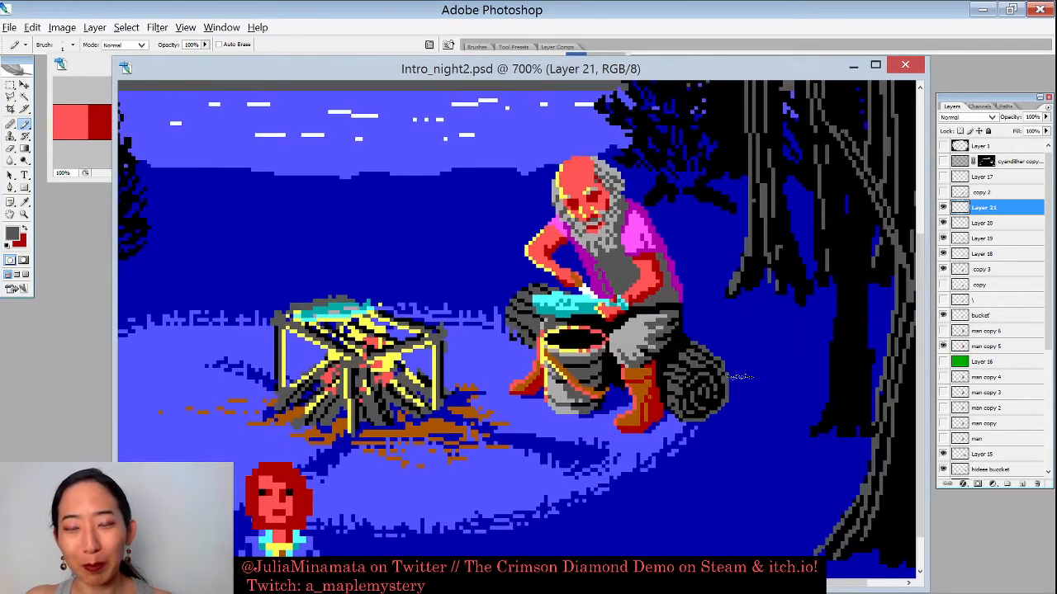
key("ctrl+minus")
key("ctrl+plus")
key("ctrl+plus")
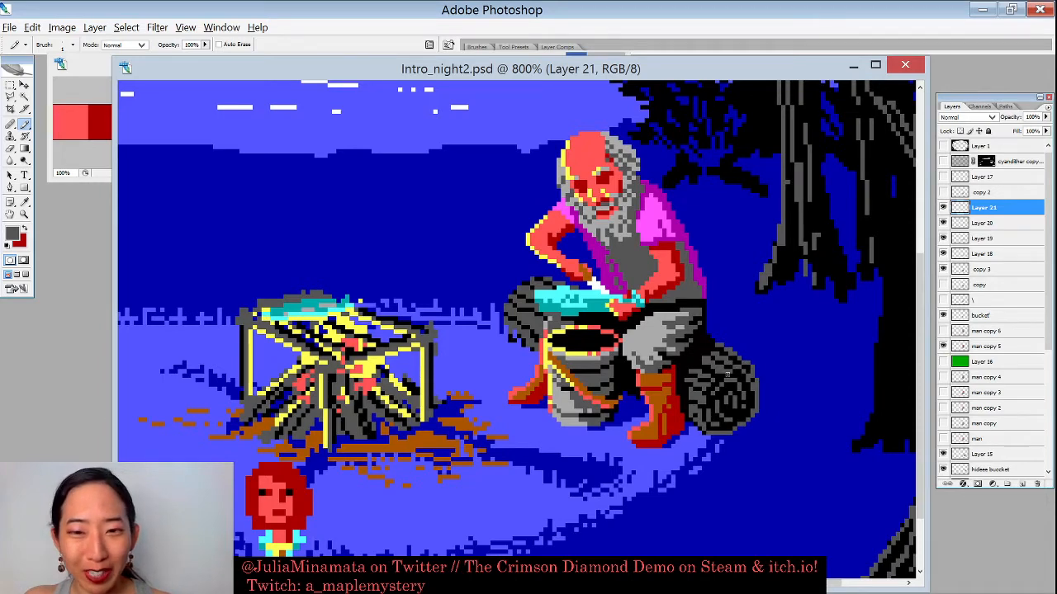
key("ctrl+plus")
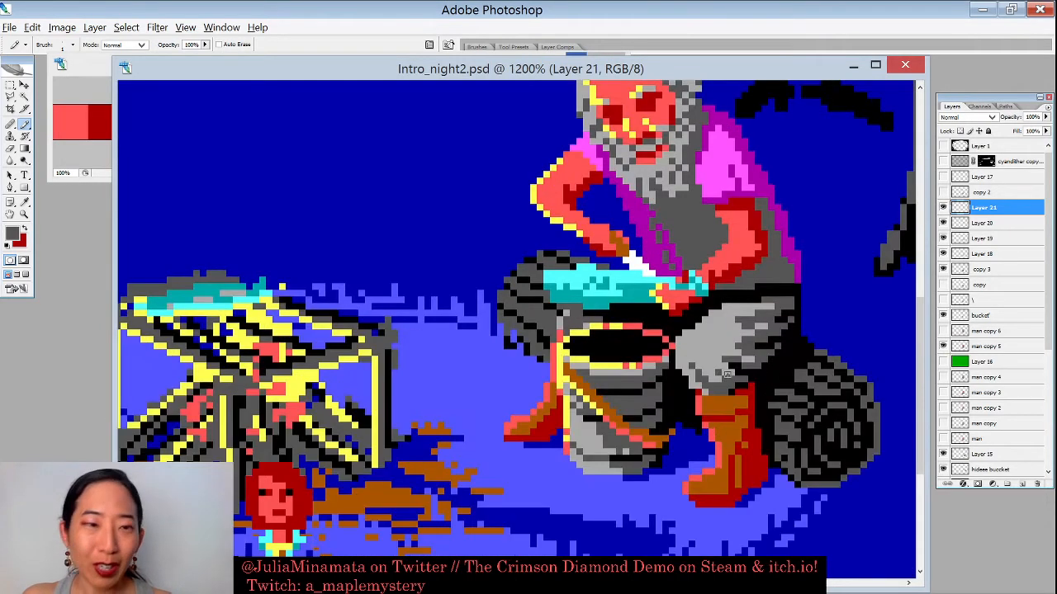
Step: Sample the trousers' light gray and black, comparing the knee and thigh shading up close and within the campfire scene
left_click(706, 344, "alt")
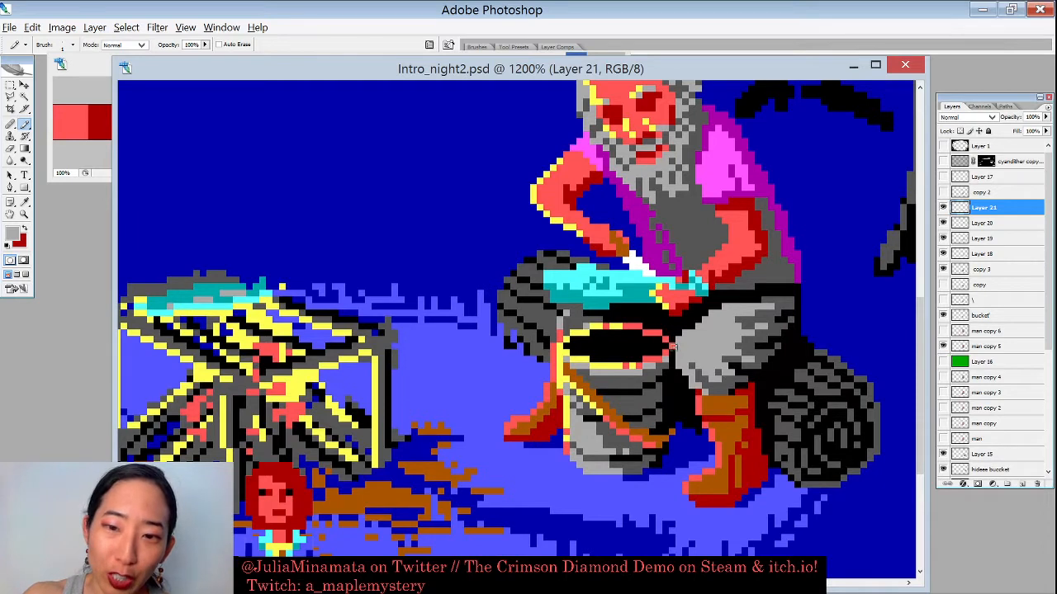
key("ctrl+z")
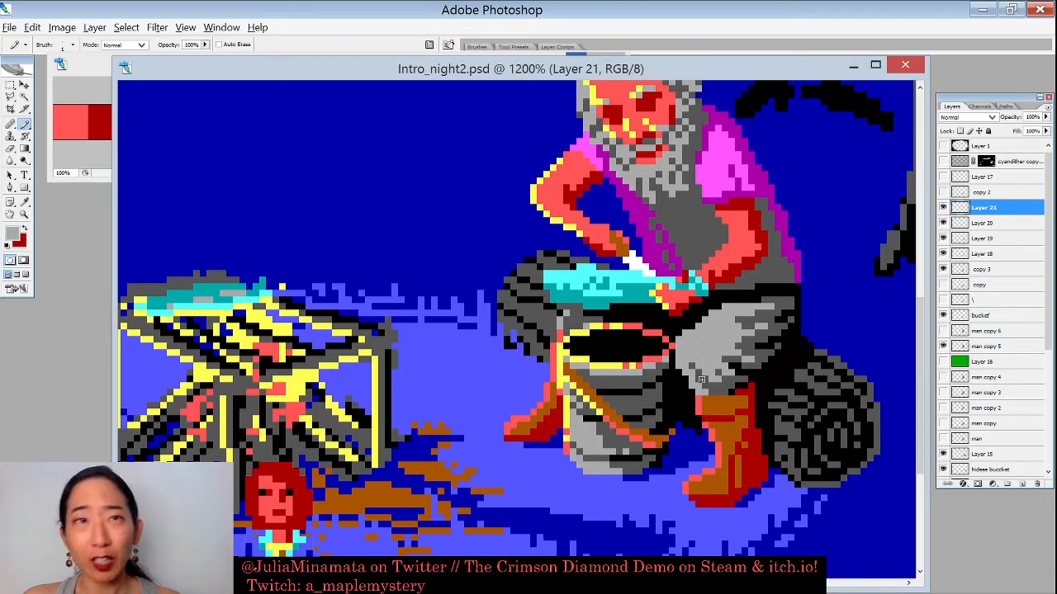
key("ctrl+minus")
key("ctrl+minus")
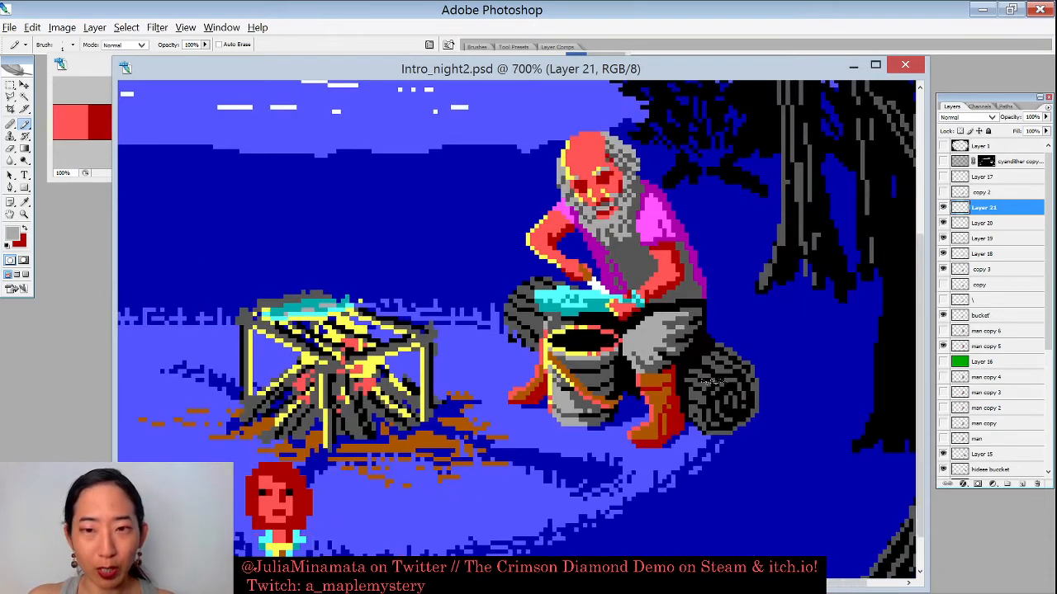
key("ctrl+plus")
key("ctrl+plus")
key("ctrl+plus")
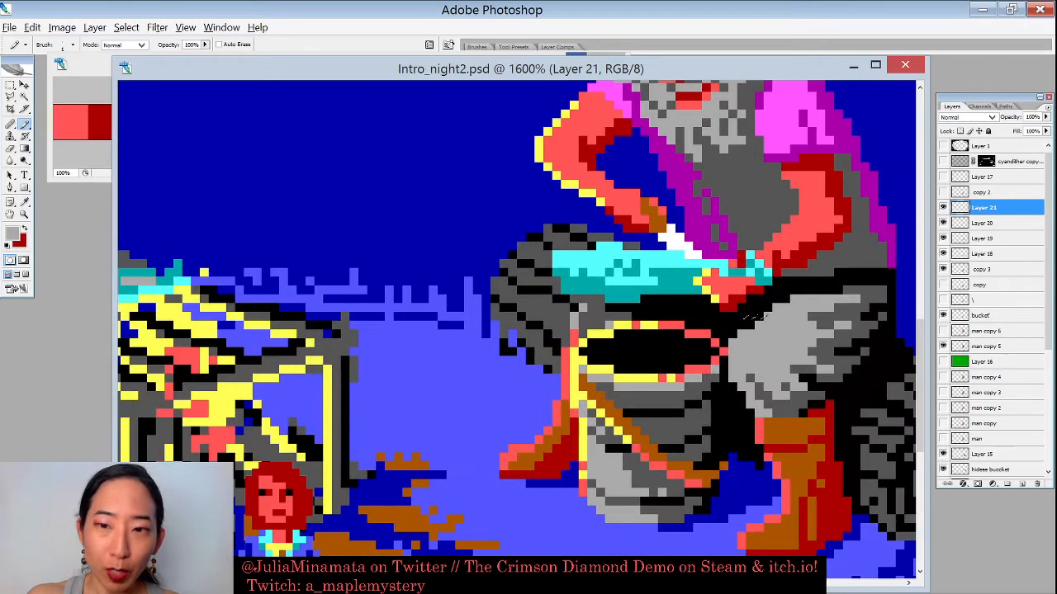
left_click(741, 329, "alt")
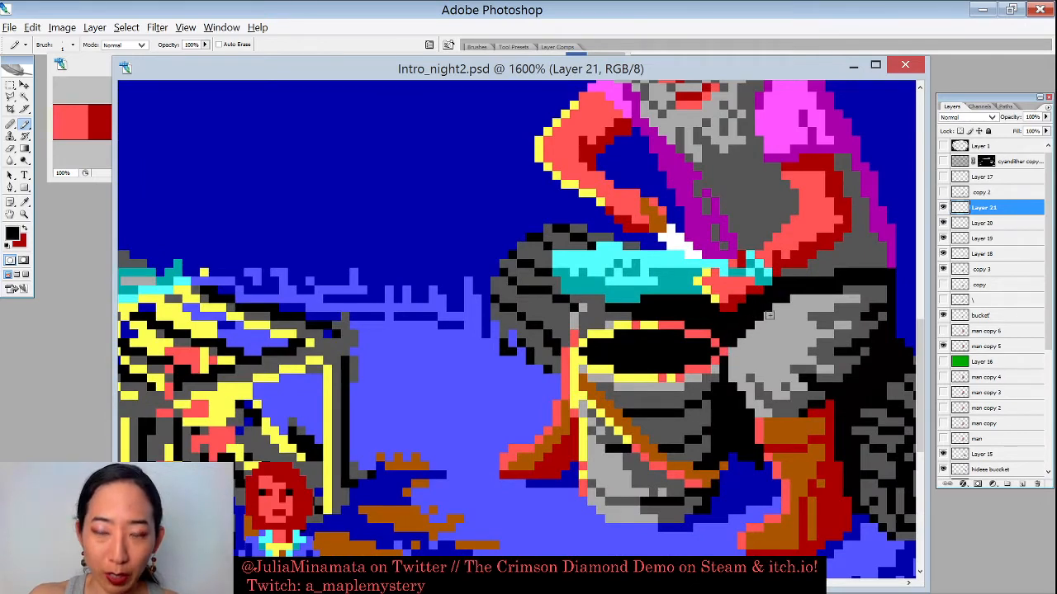
key("ctrl+minus")
key("ctrl+minus")
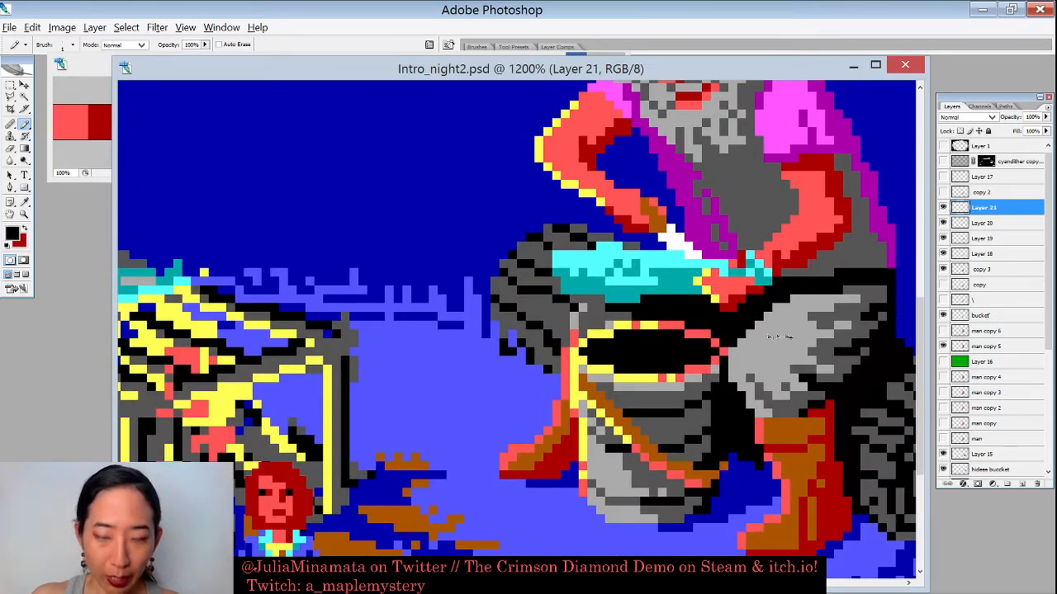
key("ctrl+minus")
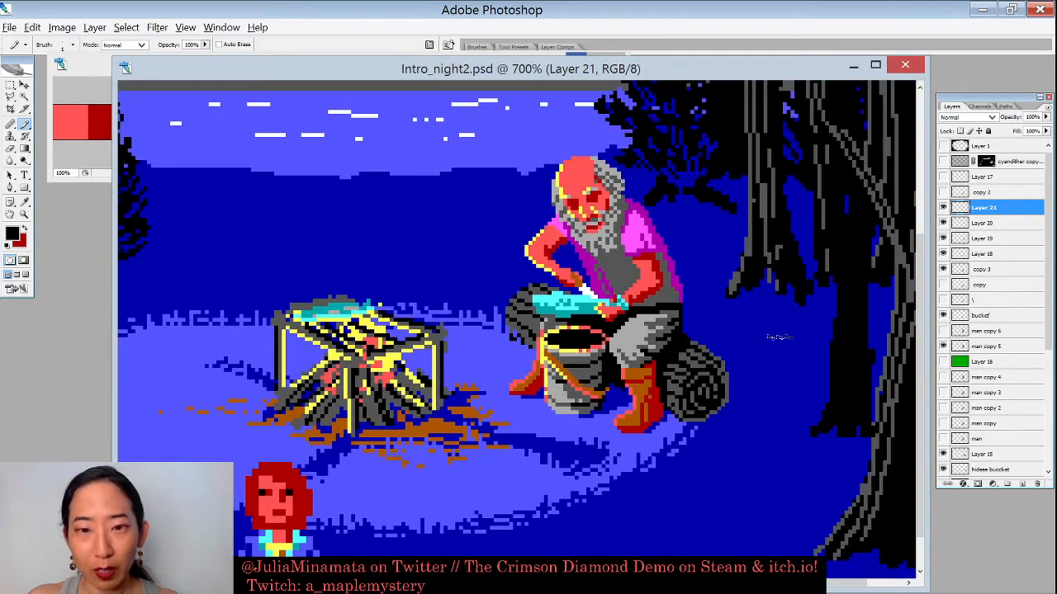
key("ctrl+plus")
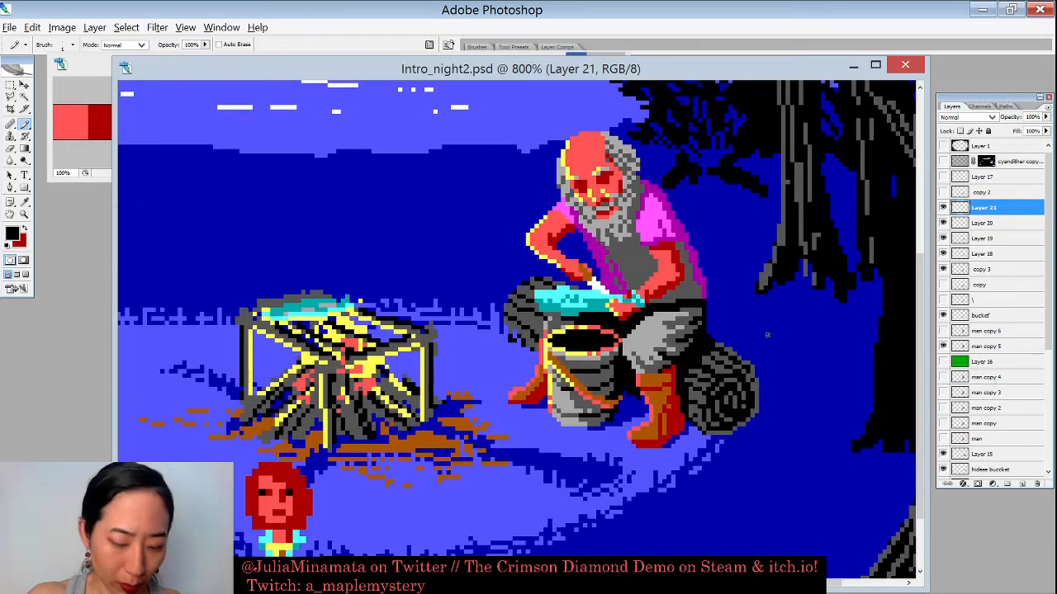
left_click(655, 326, "alt")
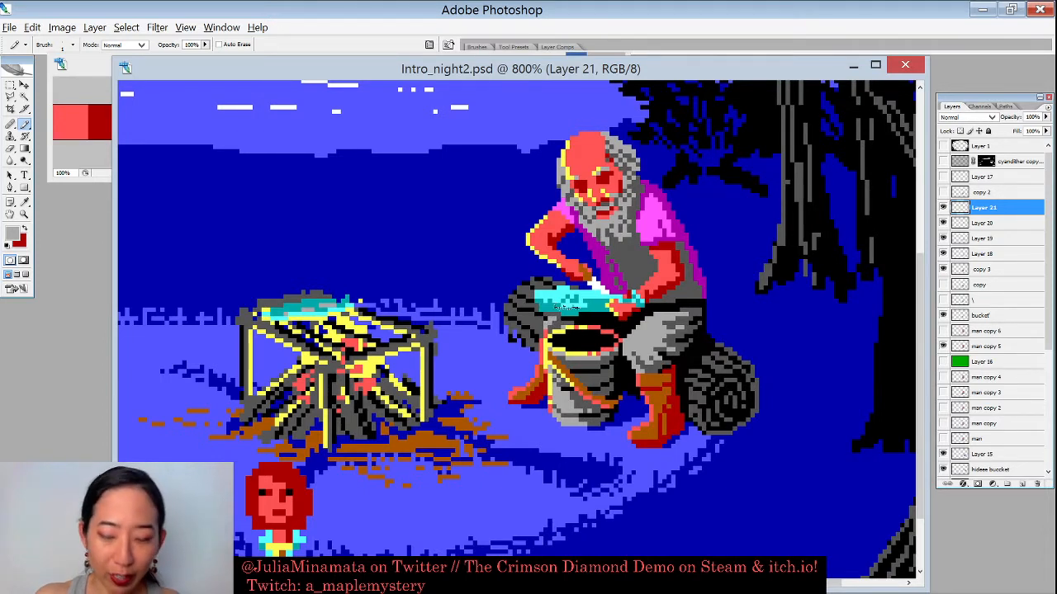
Step: Open the image Dido_Maplemata from the Goloso folder inside Streaming Stuff
key("ctrl+o")
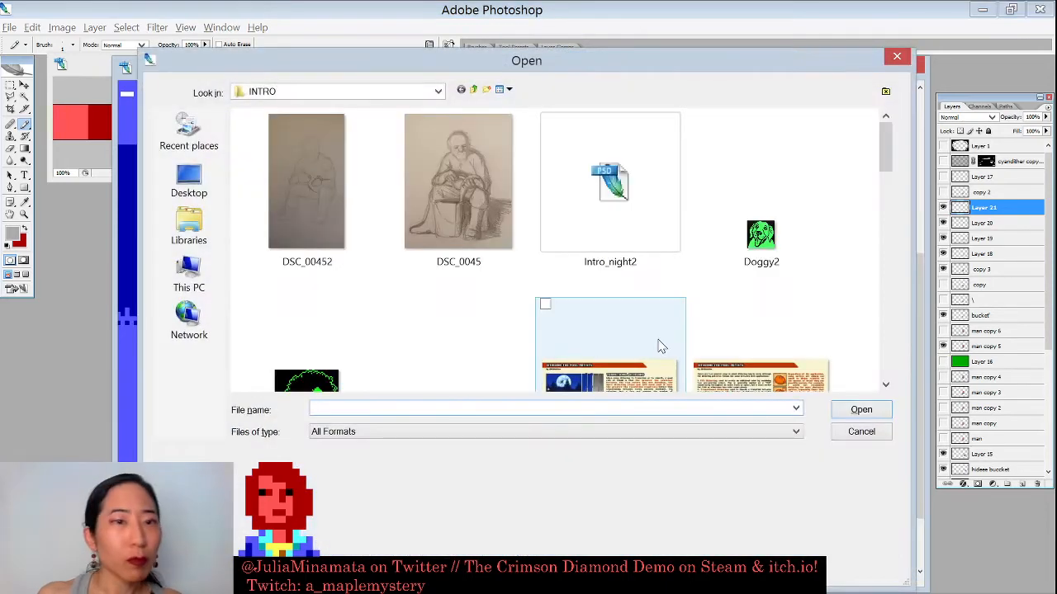
left_click(473, 89)
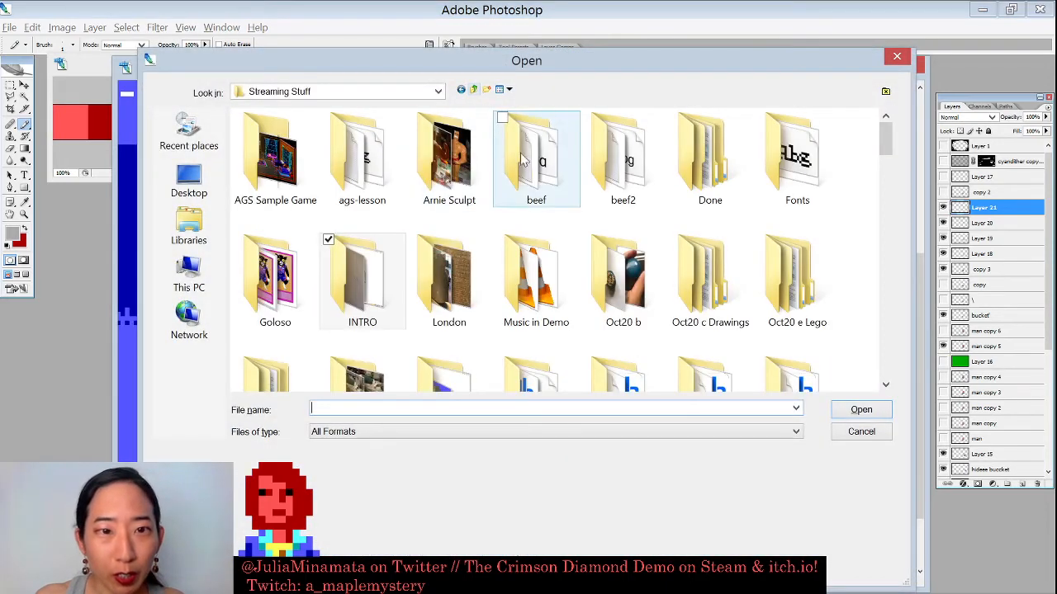
double_click(268, 285)
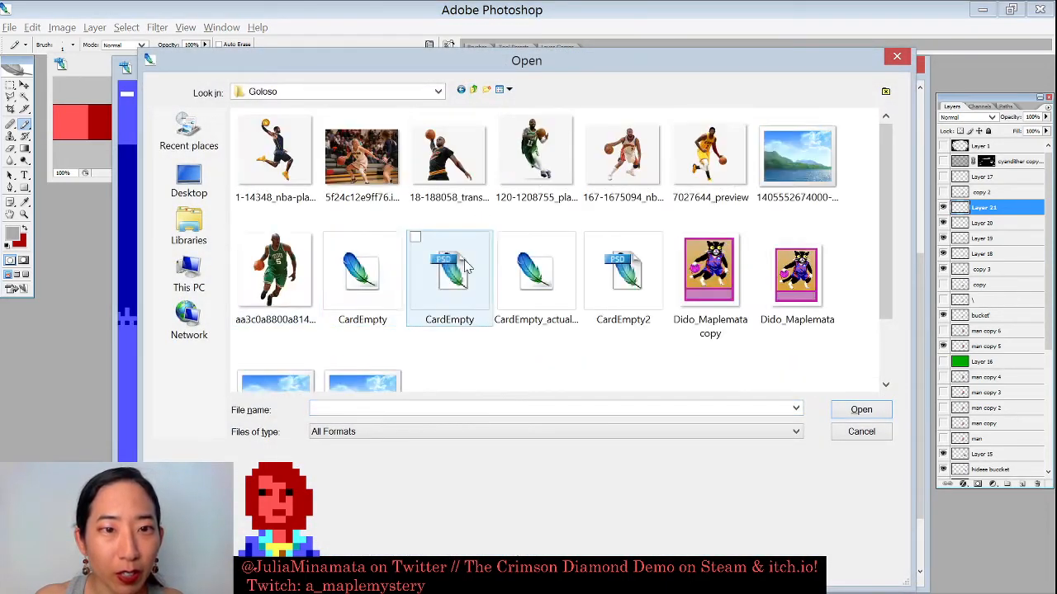
scroll(578, 285, "down", 1)
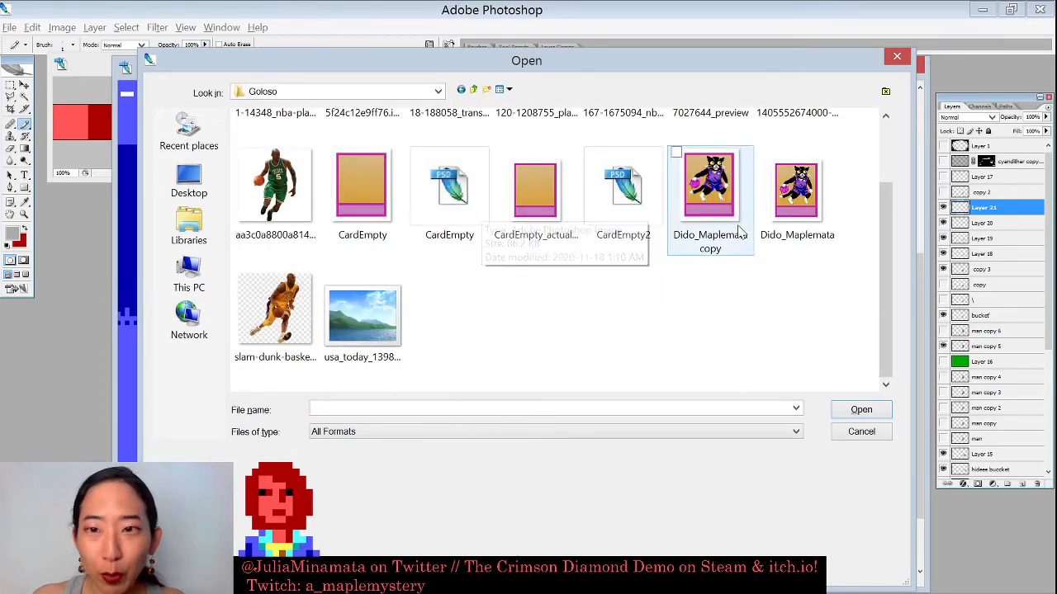
left_click(784, 233)
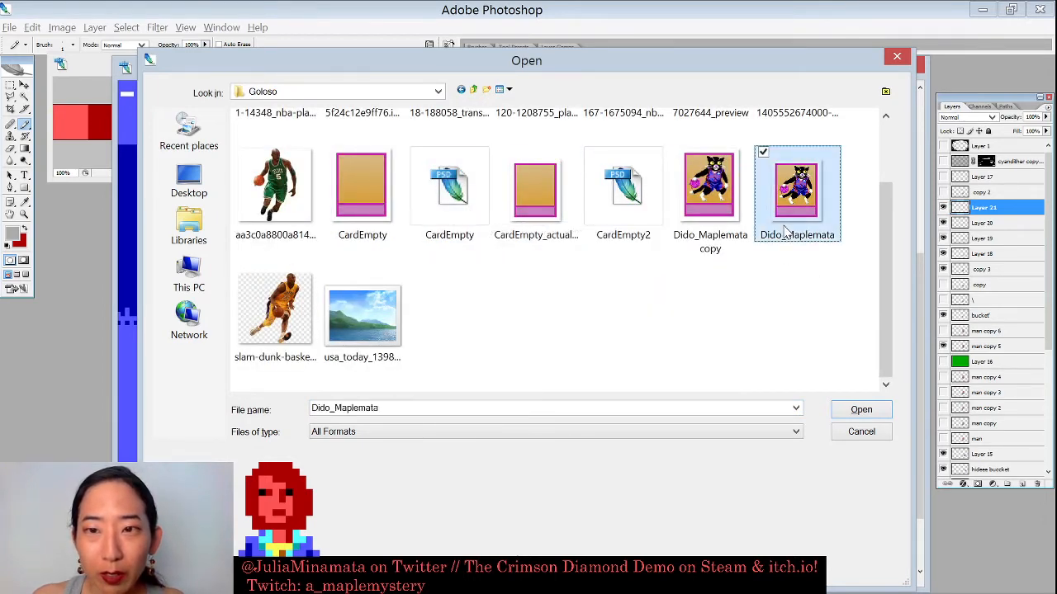
double_click(785, 234)
Step: Enlarge the cat card's window, examine the artwork at 800% magnification, and close the image
left_click_drag(237, 208, 698, 444)
key("ctrl+plus")
key("ctrl+plus")
key("ctrl+plus")
key("ctrl+plus")
key("ctrl+plus")
key("ctrl+plus")
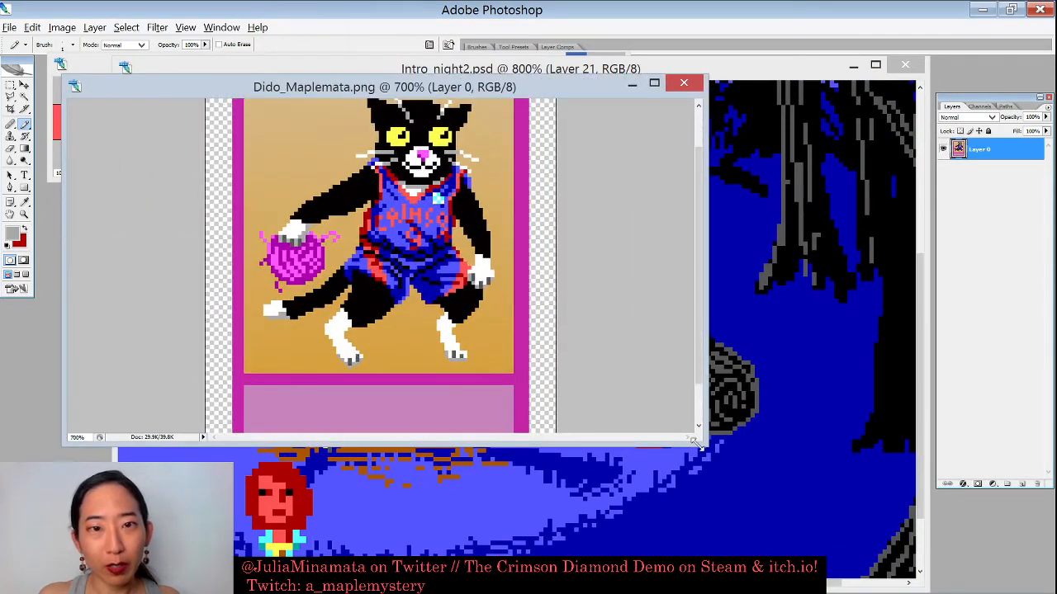
key("ctrl+plus")
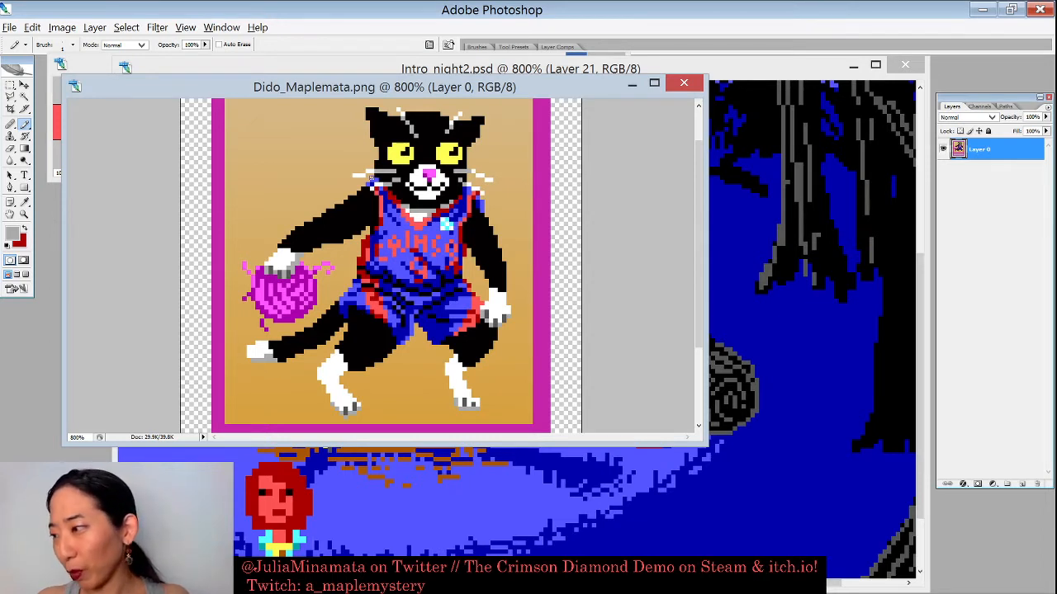
mouse_move(877, 580)
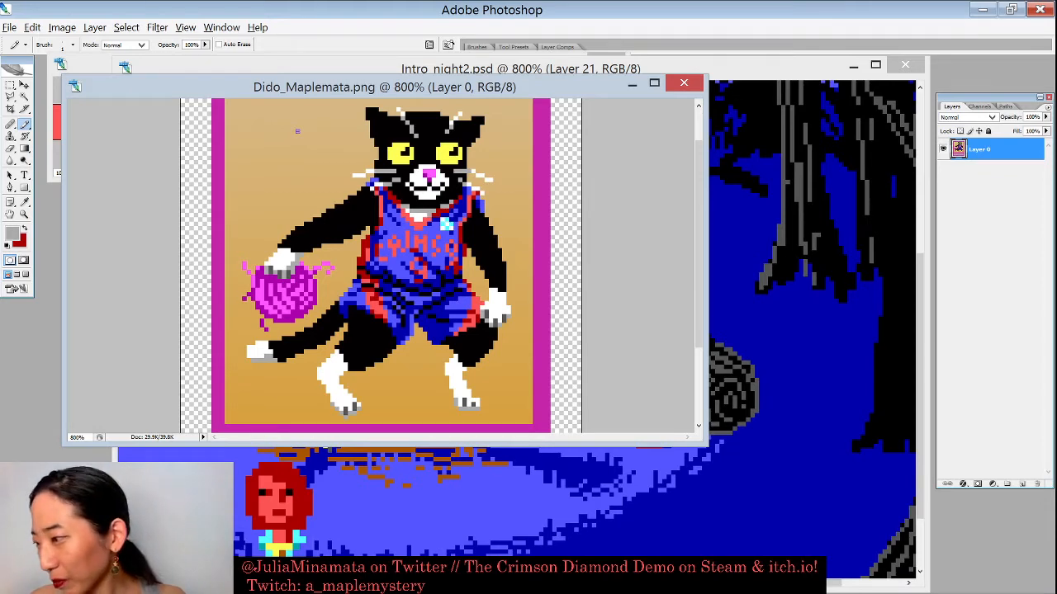
left_click(684, 85)
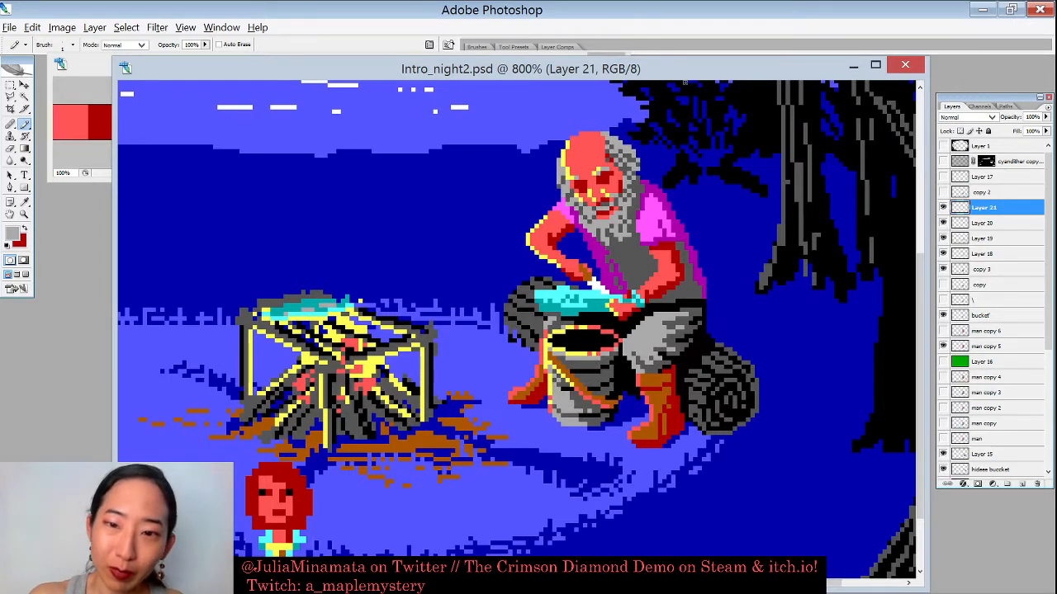
Step: Extend the brown at the near boot's ankle and heel, and add a dark red vertical crease inside the ankle
left_click(662, 404, "alt")
mouse_move(663, 412)
left_mouse_down()
mouse_move(663, 433)
mouse_move(668, 419)
left_mouse_up()
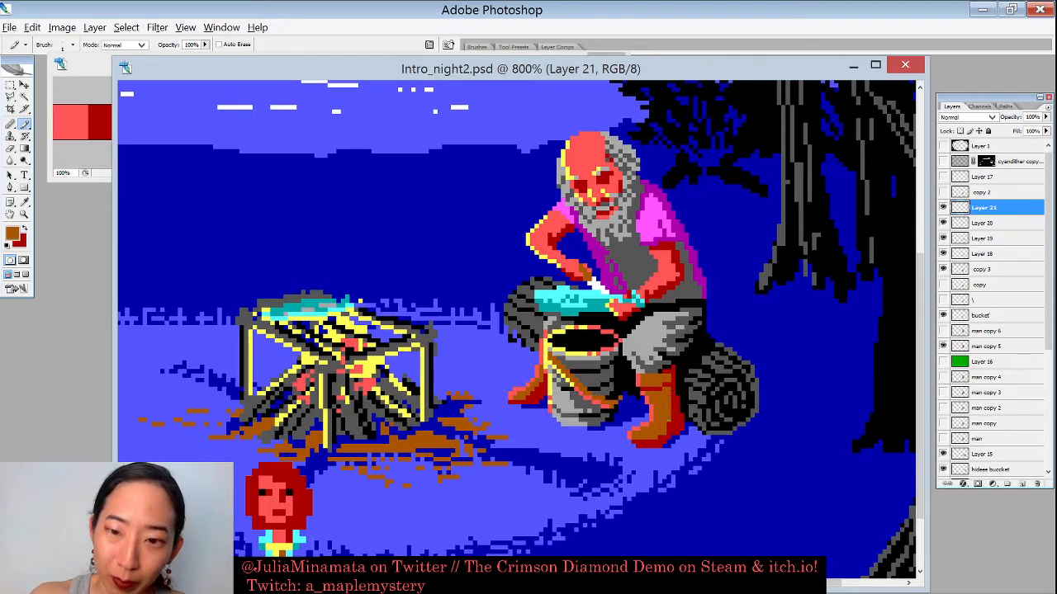
left_click(682, 417, "alt")
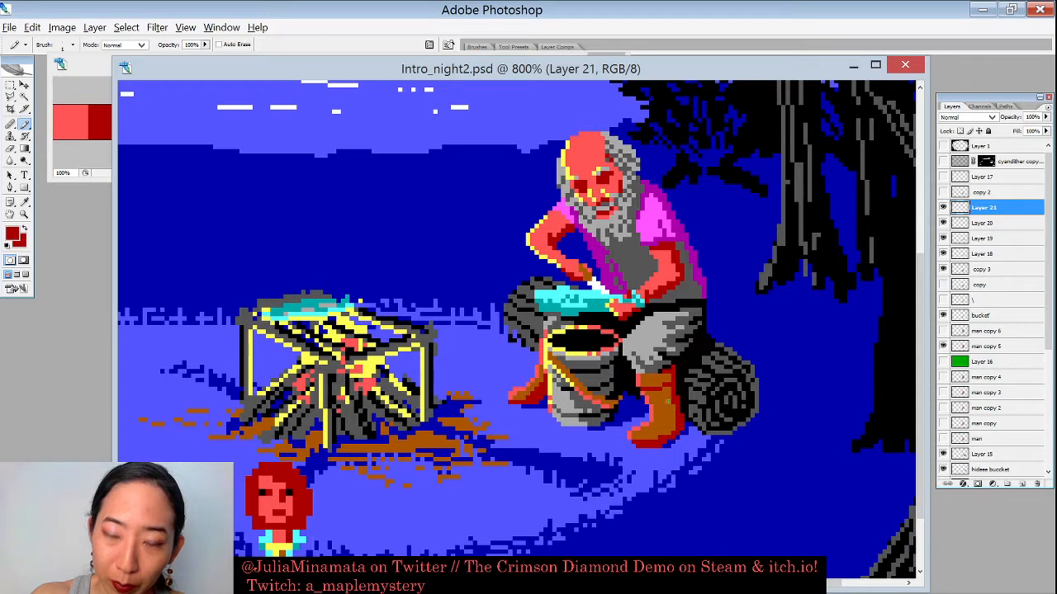
left_click_drag(669, 404, 670, 426)
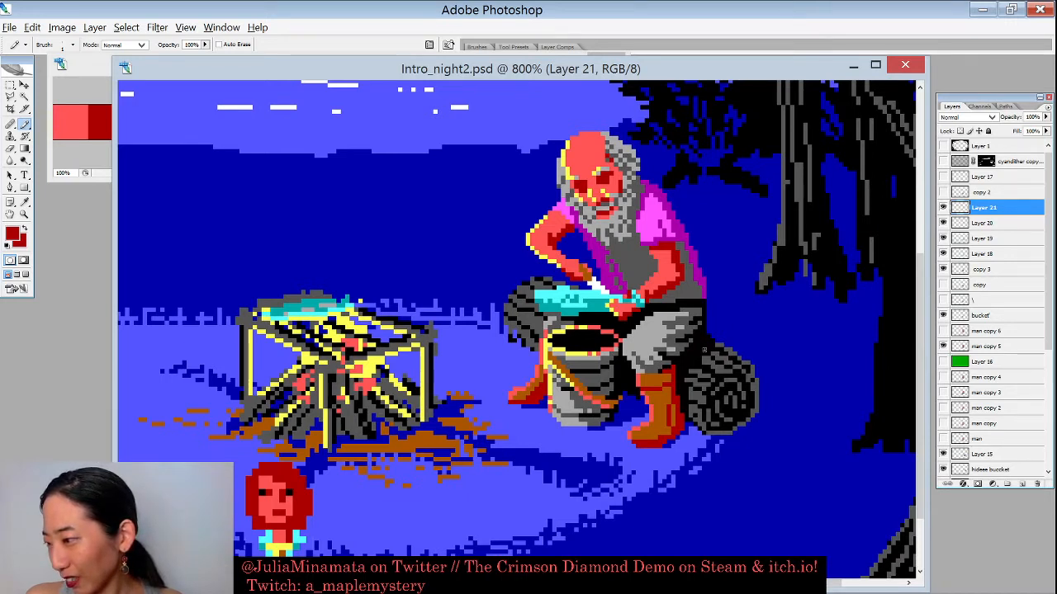
Step: Review the man's boots within the whole campfire scene at several magnifications and up close at 1600%
mouse_move(875, 576)
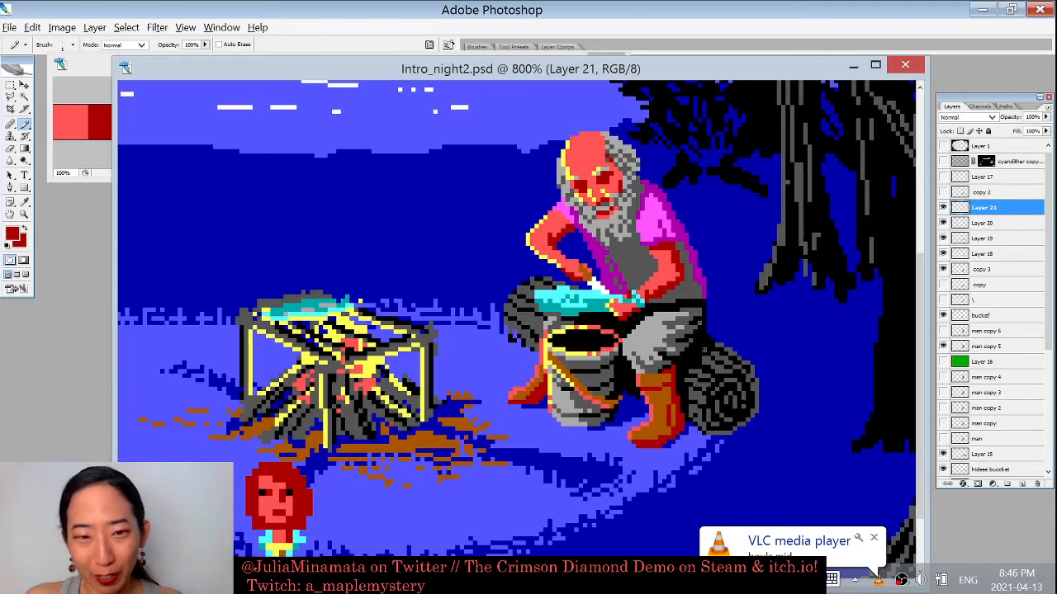
key("ctrl+plus")
key("ctrl+minus")
key("ctrl+minus")
key("ctrl+minus")
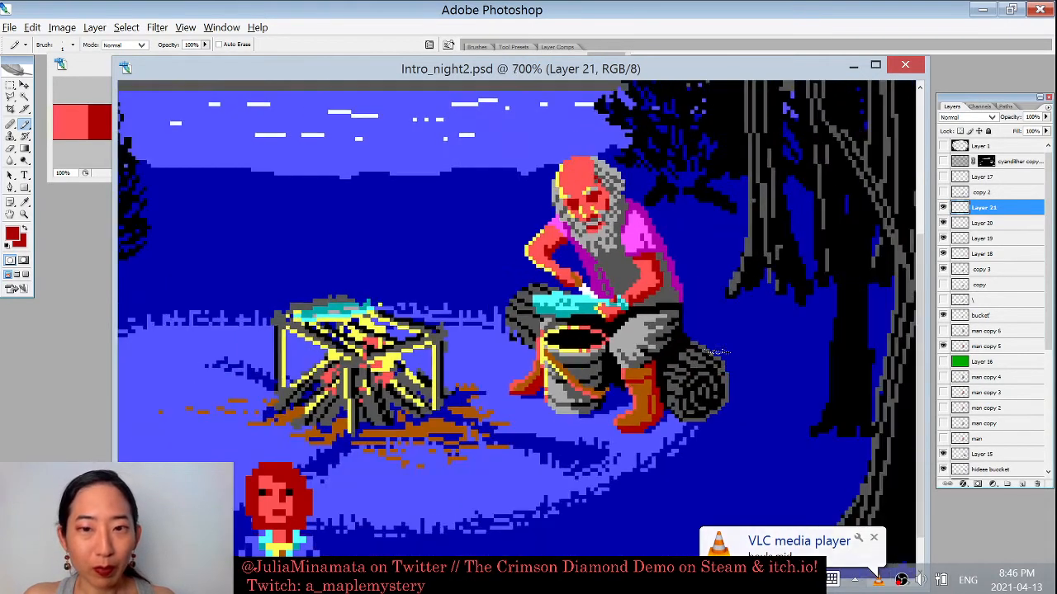
key("ctrl+minus")
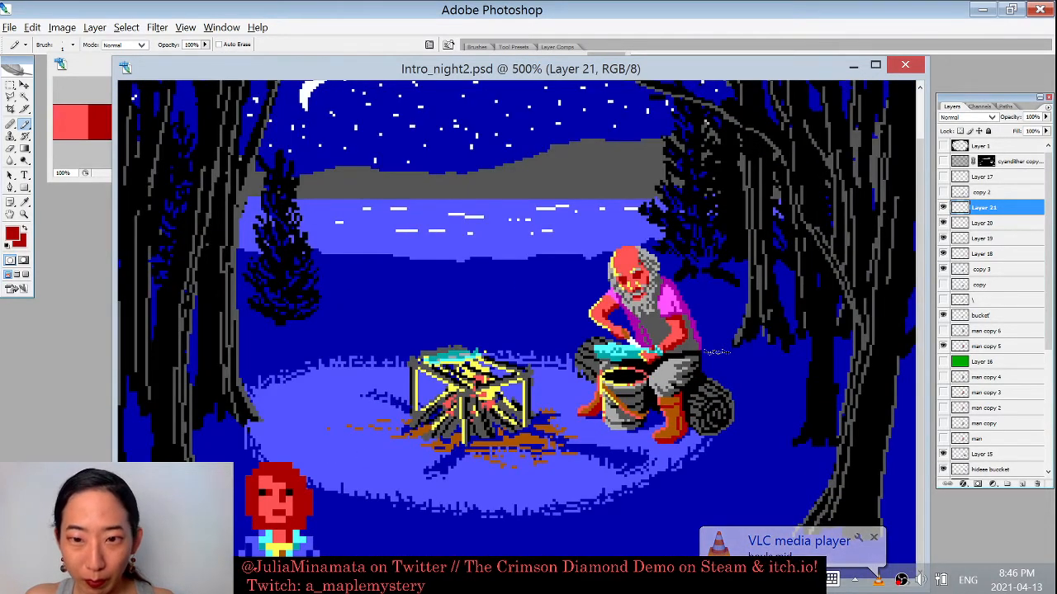
key("ctrl+plus")
key("ctrl+plus")
key("ctrl+plus")
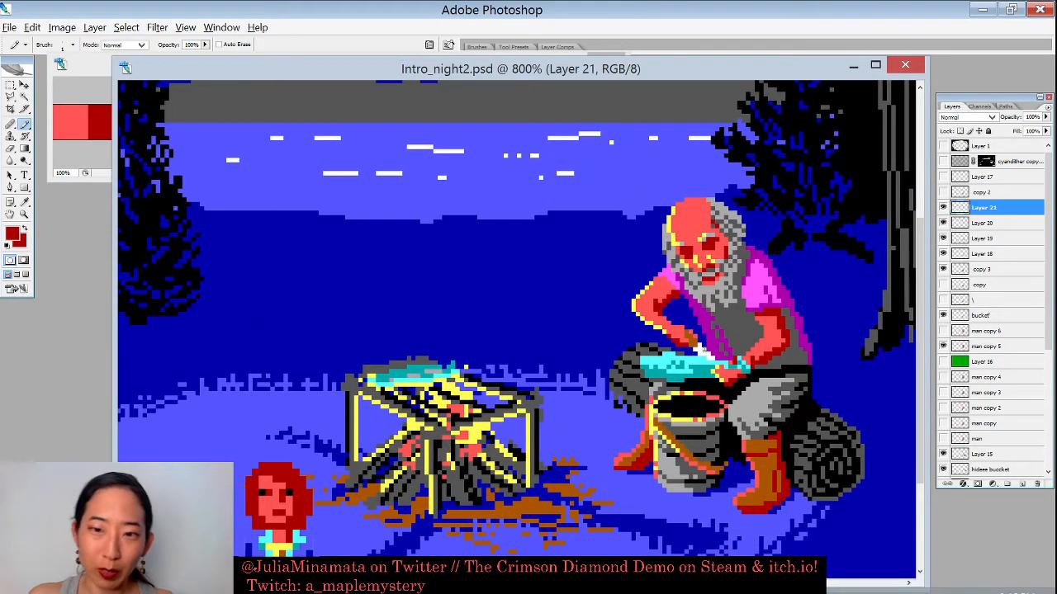
key("ctrl+plus")
key("ctrl+plus")
left_click_drag(710, 349, 366, 297)
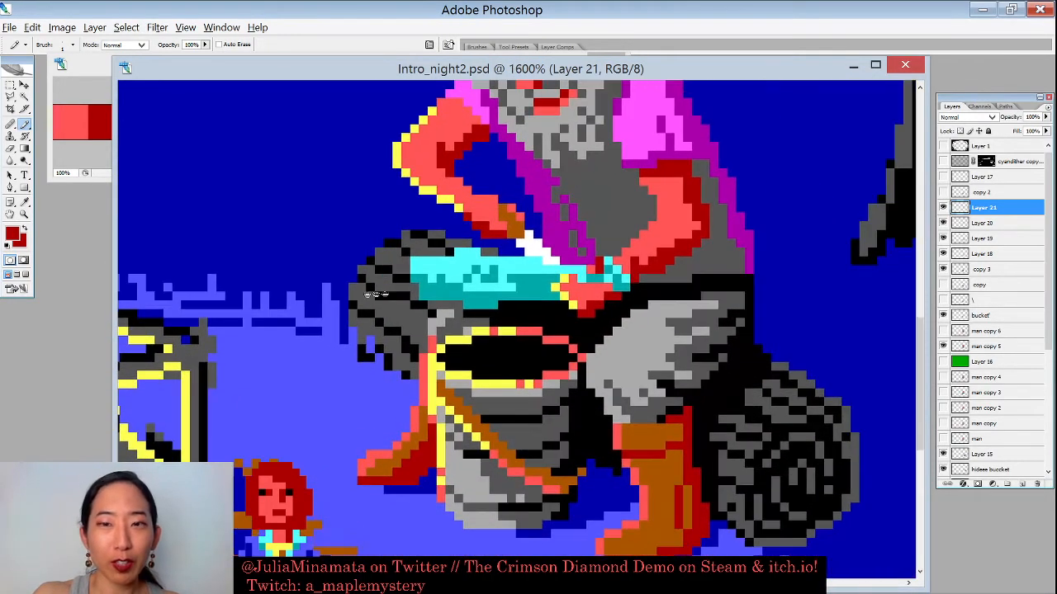
left_click_drag(713, 413, 694, 282)
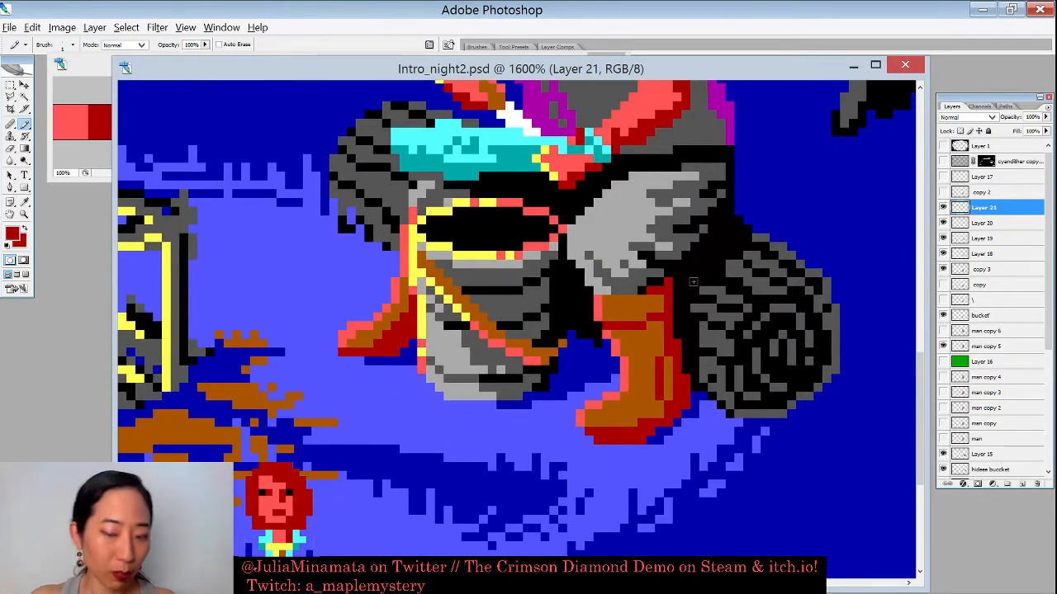
Step: Extend the near boot's sole downward in dark red on a new layer, and undo the last stroke at the toe
key("ctrl+shift+alt+n")
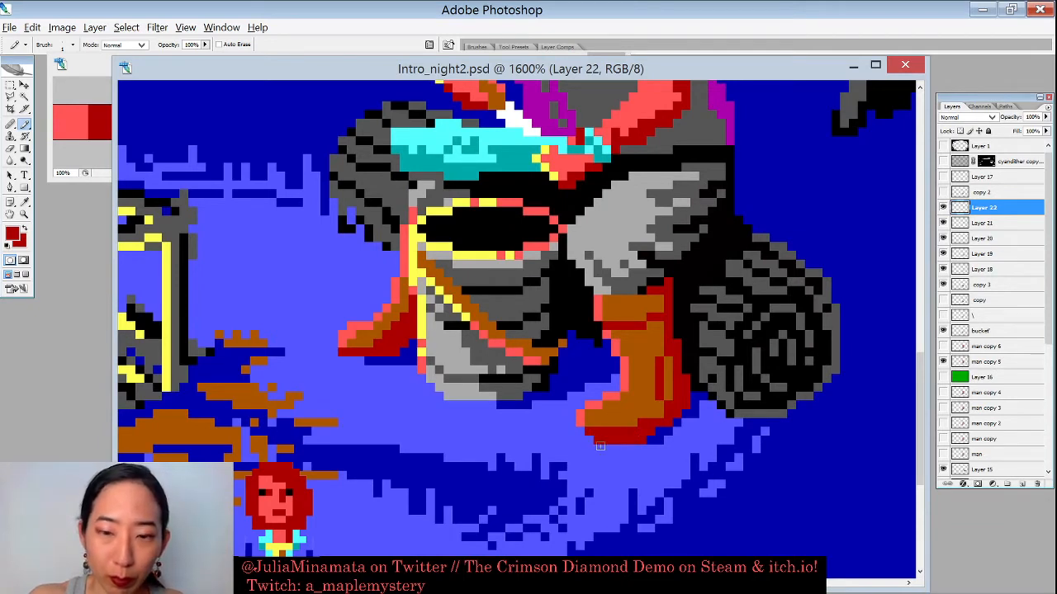
mouse_move(601, 446)
left_mouse_down()
mouse_move(628, 449)
mouse_move(675, 421)
left_mouse_up()
left_click(589, 386)
left_click_drag(589, 394, 581, 429)
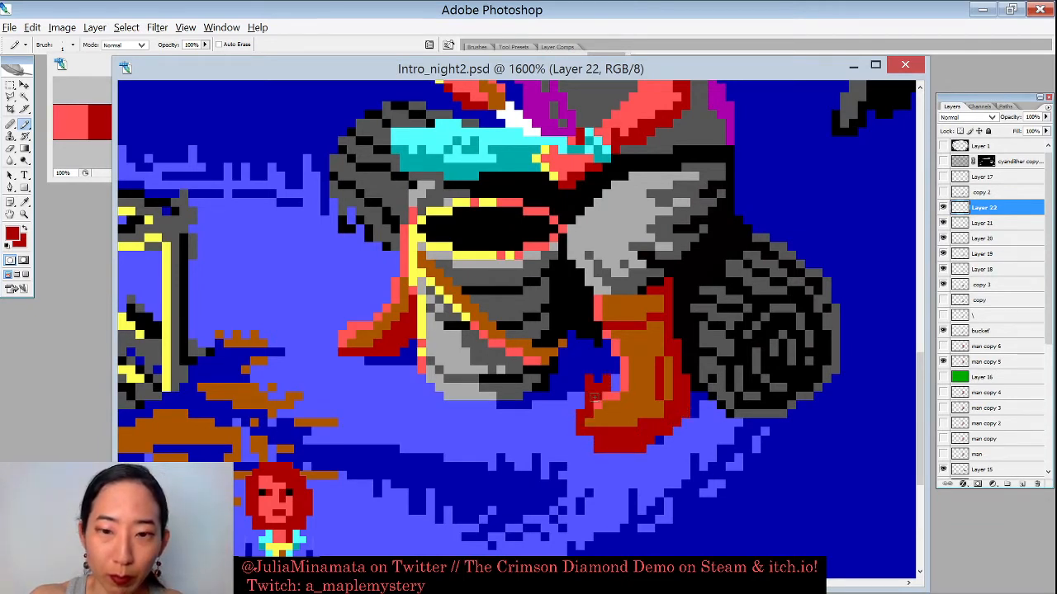
key("ctrl+z")
Step: Shorten the near boot's toe by painting over its front edge with the sampled background blues
left_click(581, 404, "alt")
mouse_move(589, 369)
left_mouse_down()
mouse_move(580, 422)
mouse_move(590, 430)
left_mouse_up()
left_click(589, 386)
left_click(601, 369, "alt")
left_click(585, 398, "alt")
left_click(588, 387)
left_click(597, 448)
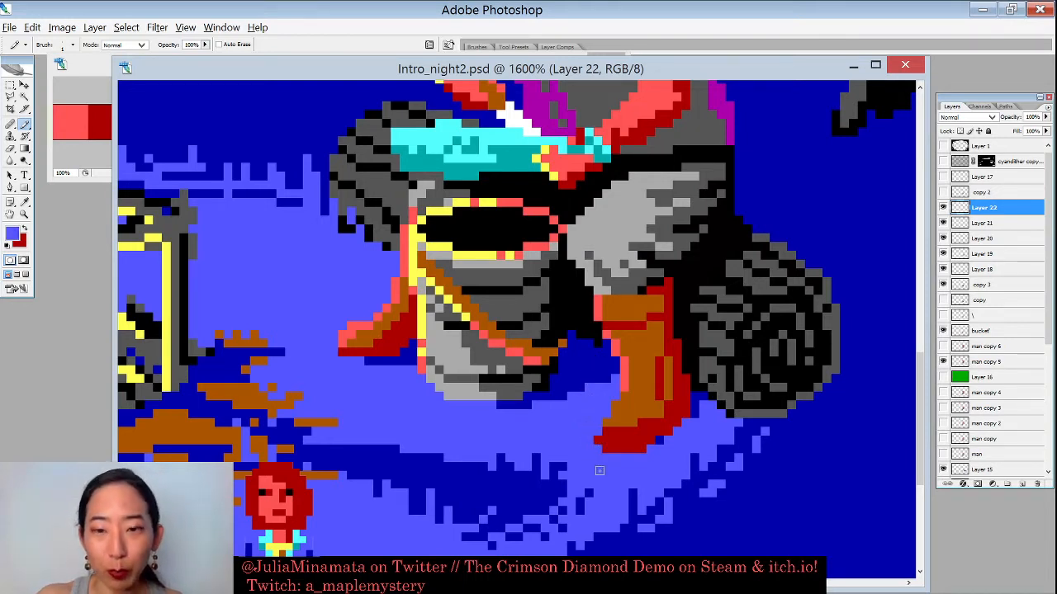
Step: Repaint the foot of the man's near boot in brown and extend its toe slightly forward
mouse_move(607, 440)
left_mouse_down()
mouse_move(649, 431)
mouse_move(677, 405)
mouse_move(599, 432)
mouse_move(607, 449)
mouse_move(633, 449)
left_mouse_up()
left_click(650, 423)
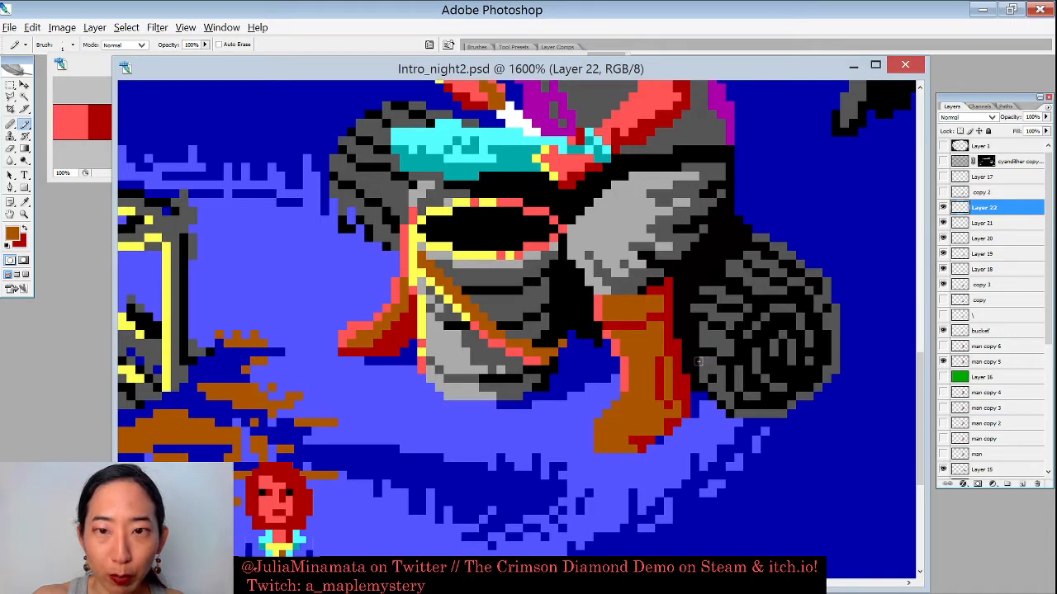
left_click_drag(698, 361, 640, 446)
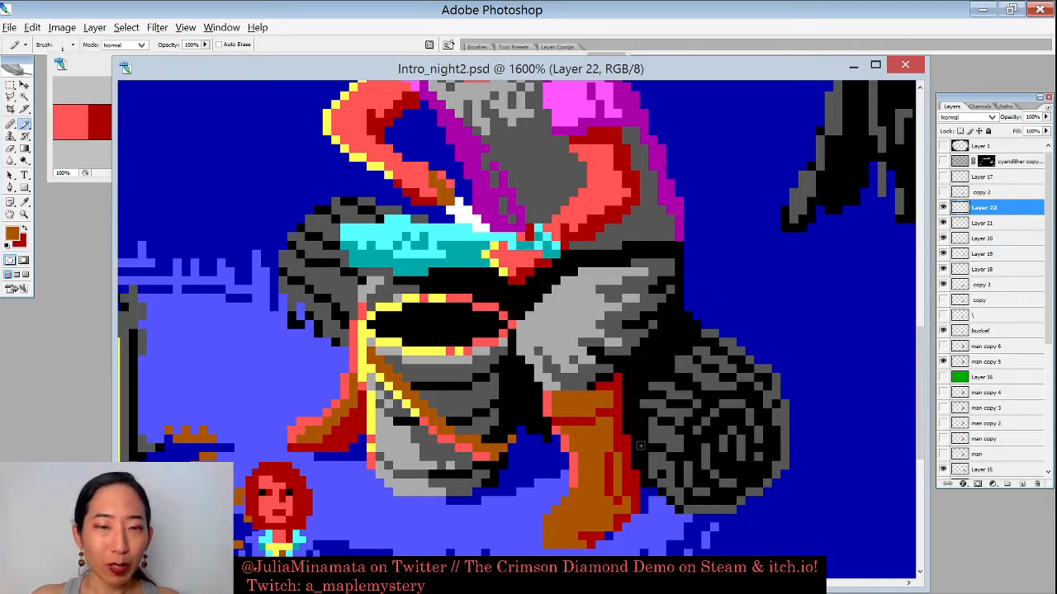
left_click_drag(641, 446, 651, 380)
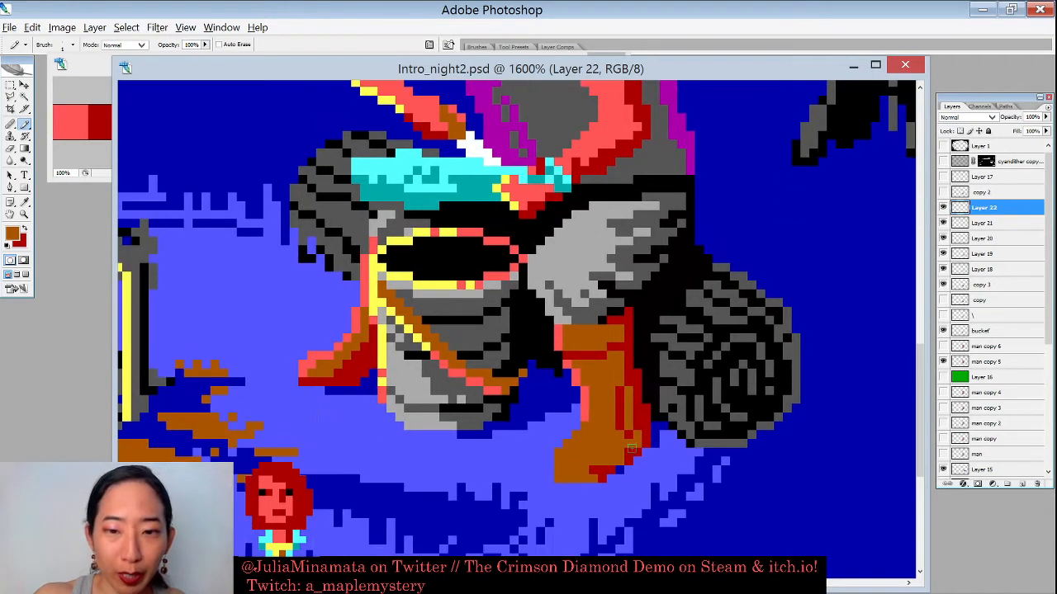
left_click(550, 472)
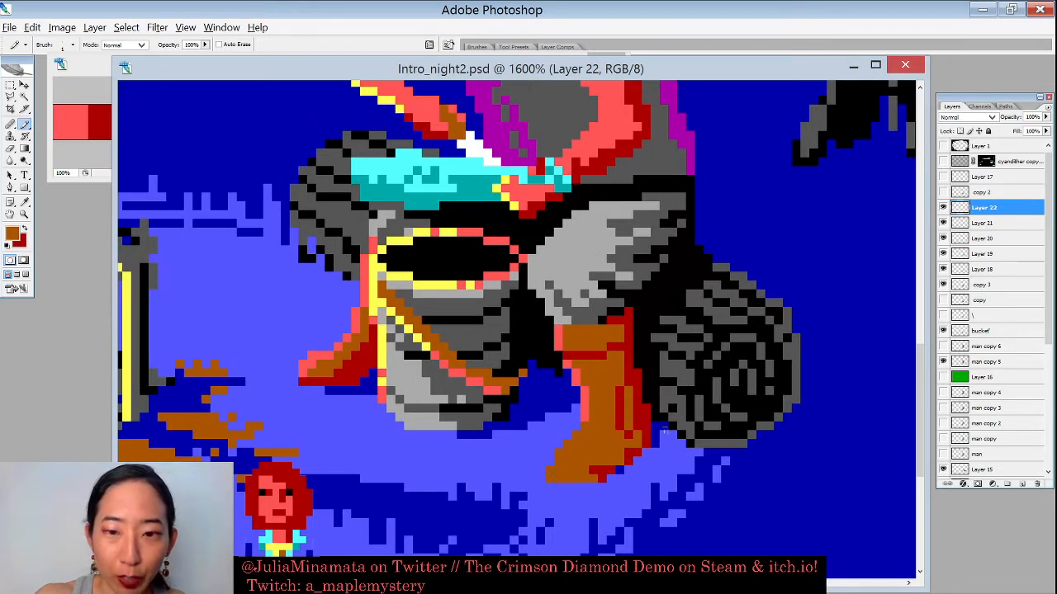
Step: Touch up the near boot's heel in dark red and add a light red highlight along the foot's front edge
left_click(646, 422, "alt")
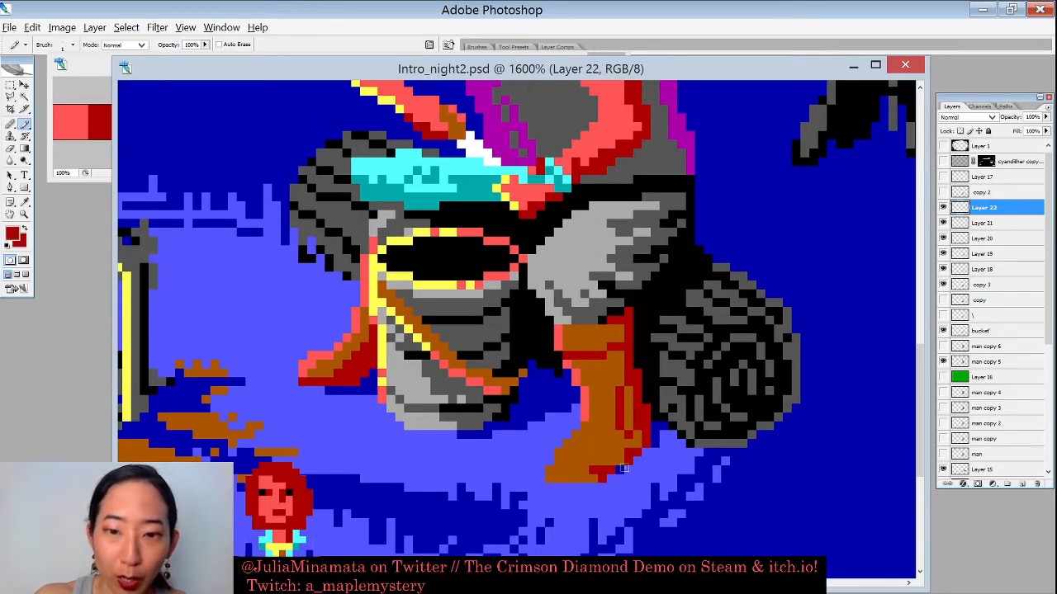
left_click(620, 461)
left_click(583, 424, "alt")
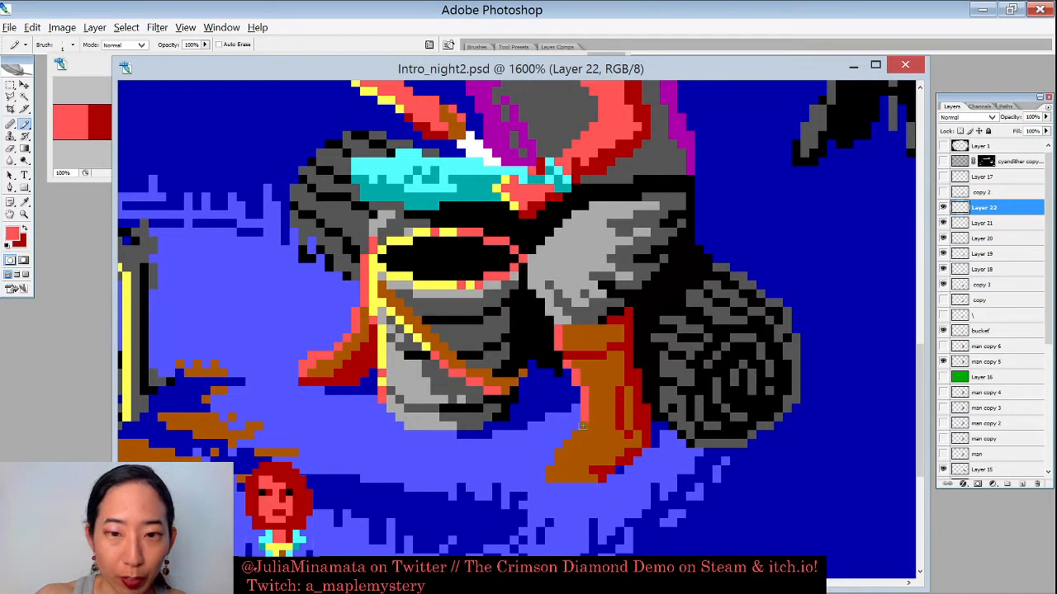
left_click_drag(576, 435, 558, 482)
Step: Underline the near boot's sole in dark red and paint a dark blue ground shadow beside its heel
left_click(634, 446, "alt")
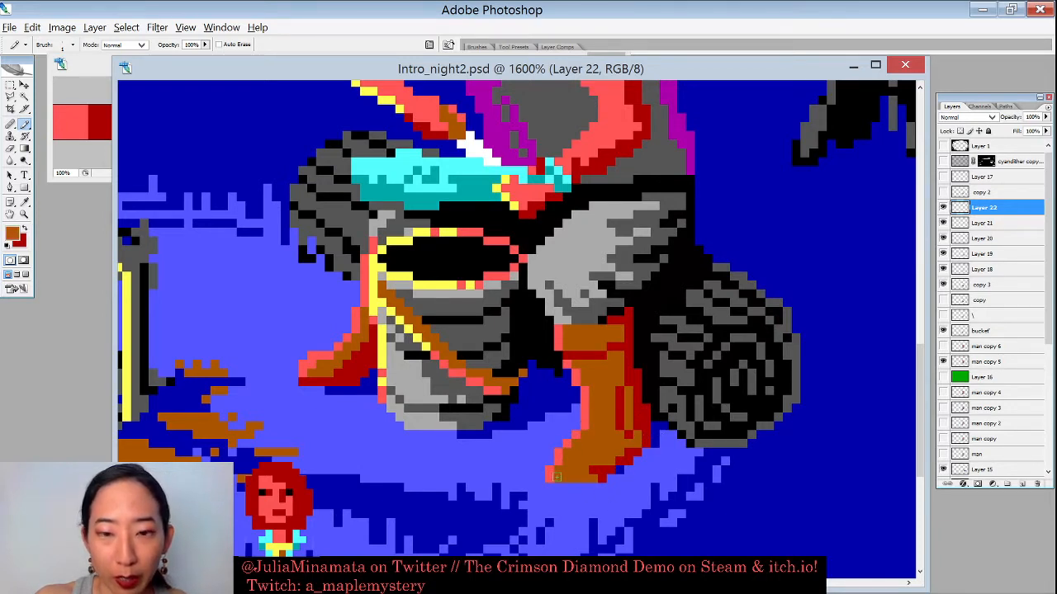
key("x")
mouse_move(559, 477)
left_mouse_down()
mouse_move(618, 470)
mouse_move(646, 426)
mouse_move(597, 464)
mouse_move(630, 477)
mouse_move(676, 422)
mouse_move(619, 475)
mouse_move(670, 435)
left_mouse_up()
left_click(623, 444, "alt")
left_click(672, 433, "alt")
left_click_drag(656, 459, 633, 473)
left_click_drag(663, 454, 675, 442)
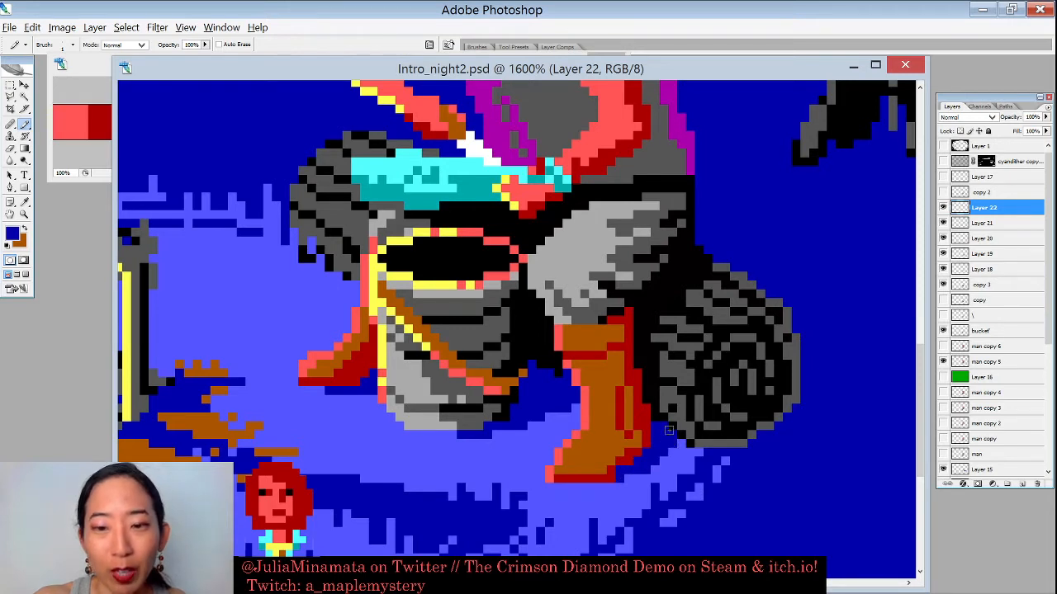
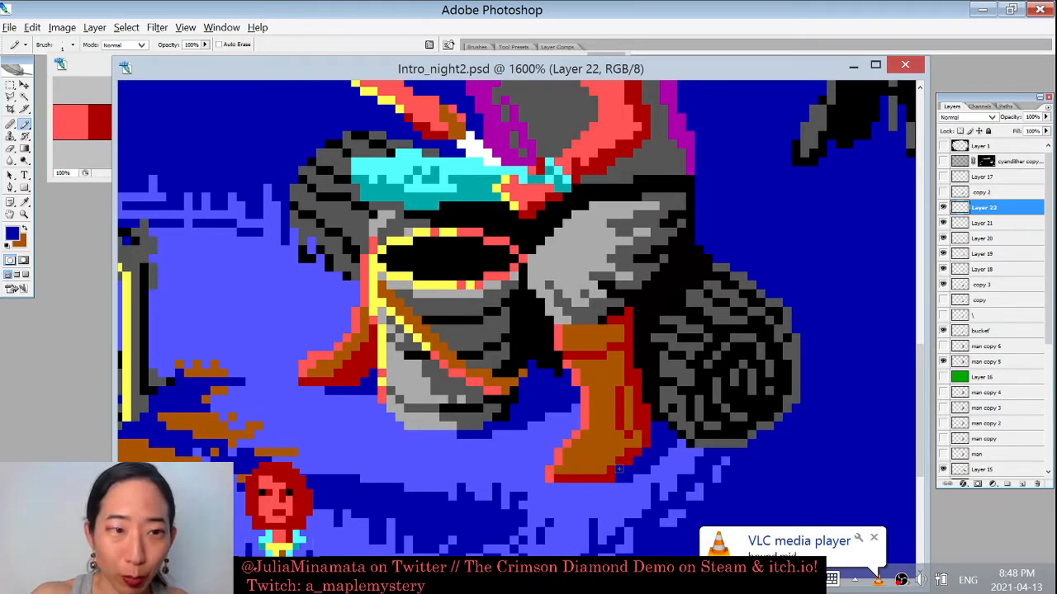
key("x")
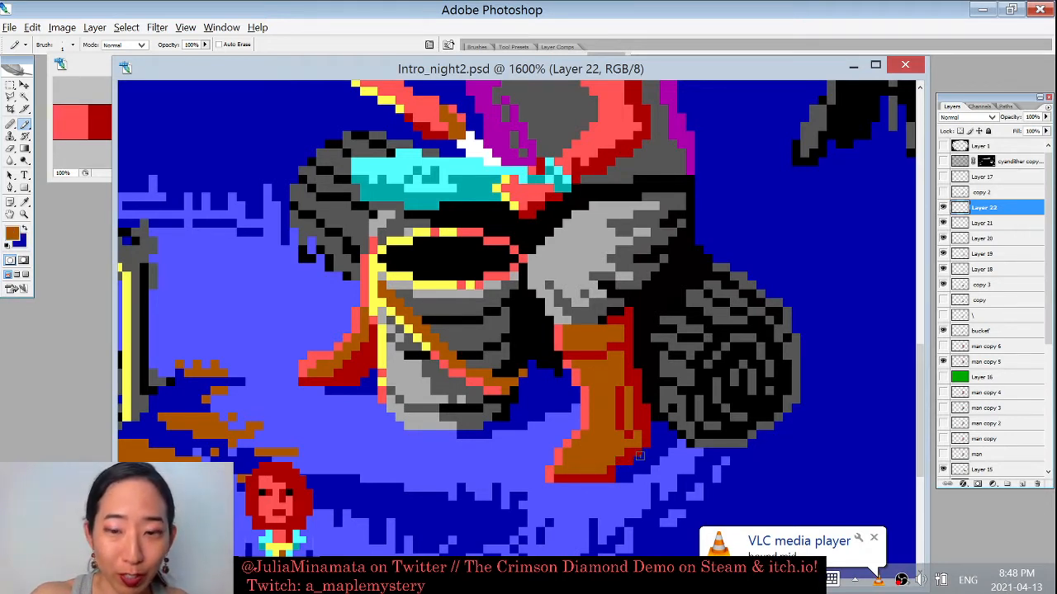
left_click(649, 414, "alt")
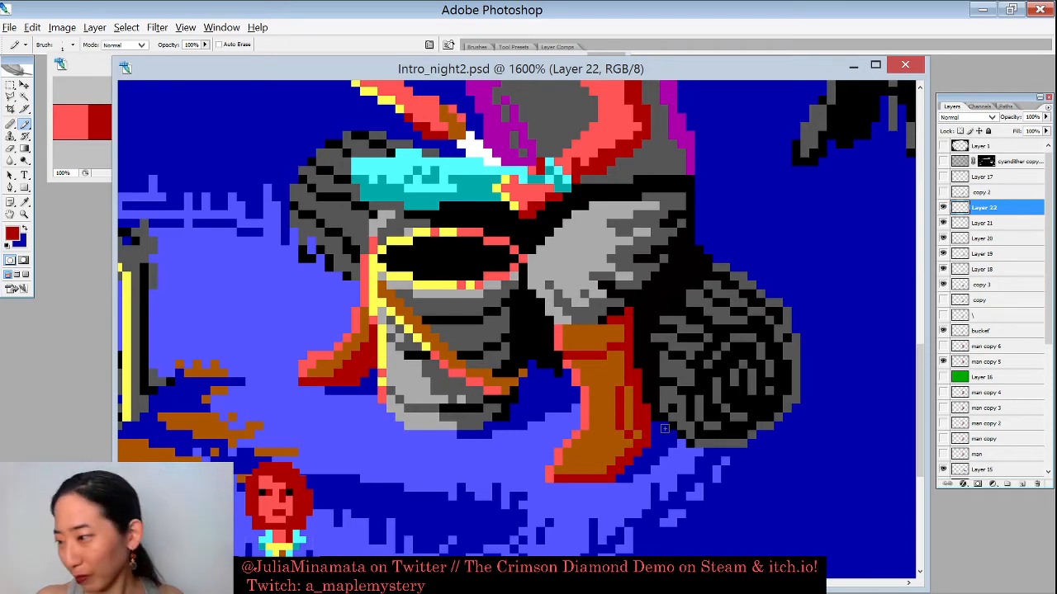
Step: Compare the reshaped boot with its earlier version at 700% by toggling the visibility of Layer 22
key("ctrl+minus")
key("ctrl+minus")
key("ctrl+minus")
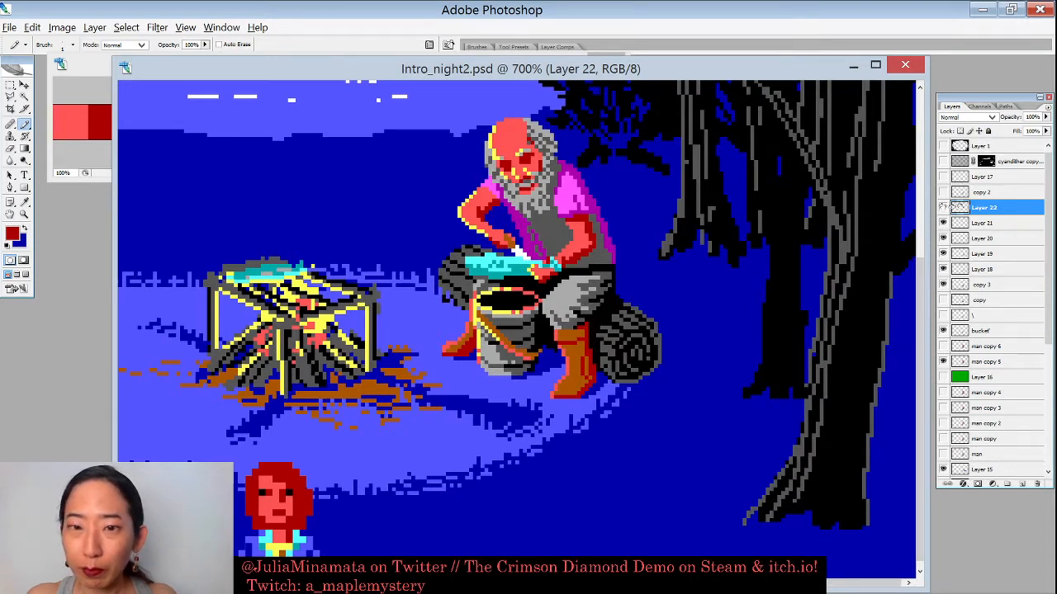
left_click(944, 207)
left_click(944, 207)
left_click(944, 207)
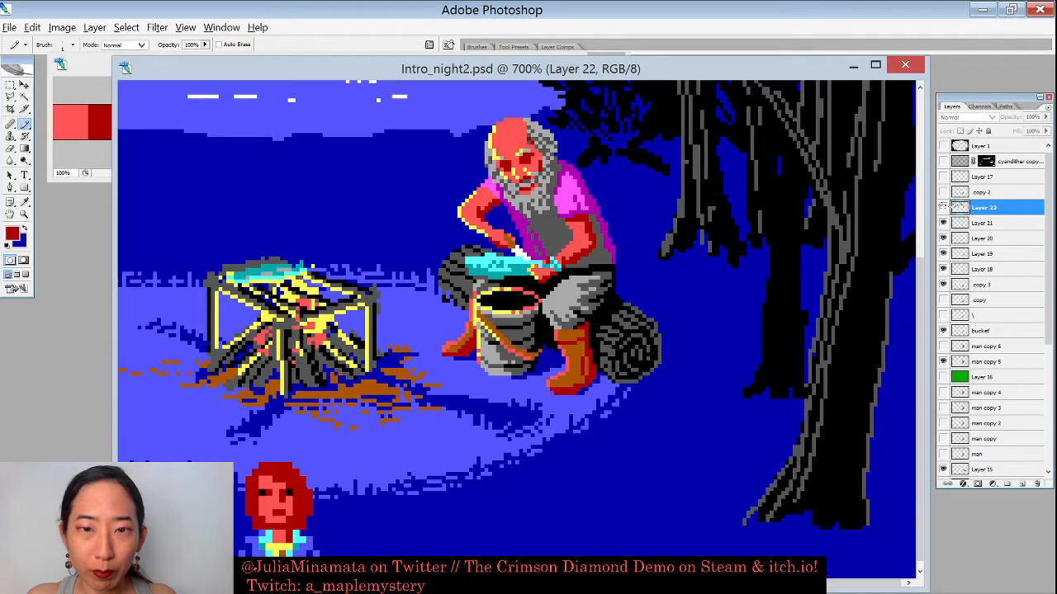
left_click(944, 207)
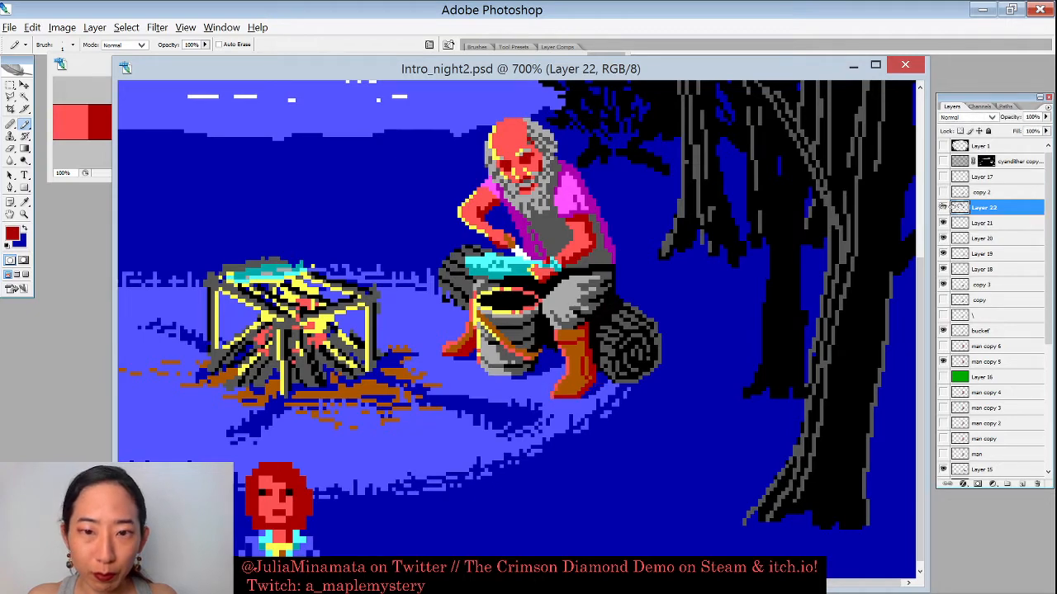
Step: Round out the near boot's toe with brown, edging it in light red above and dark red along the sole
key("ctrl+plus")
key("ctrl+plus")
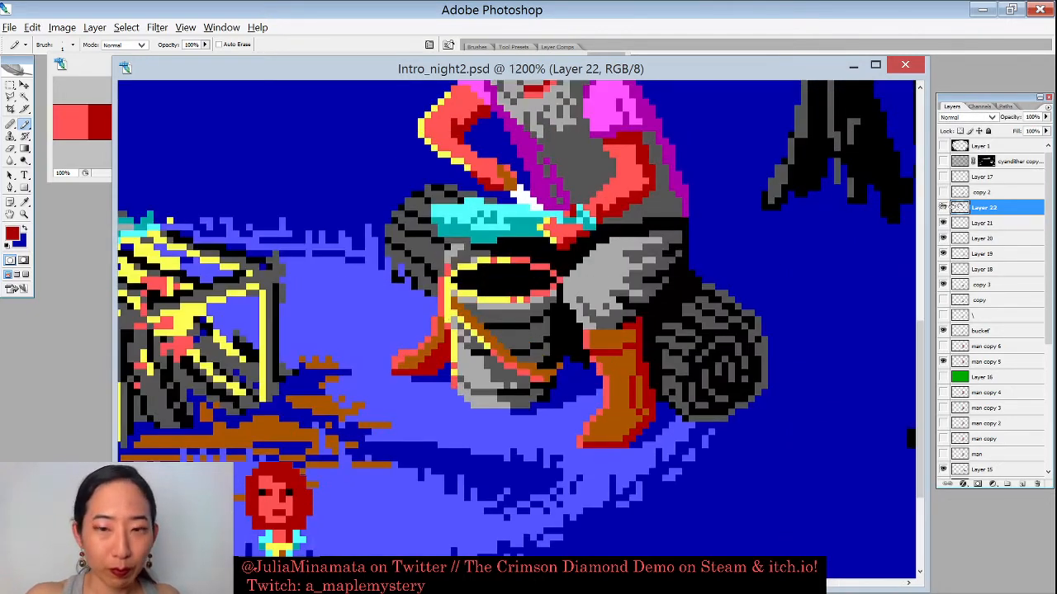
left_click(624, 417, "alt")
left_click_drag(585, 432, 598, 411)
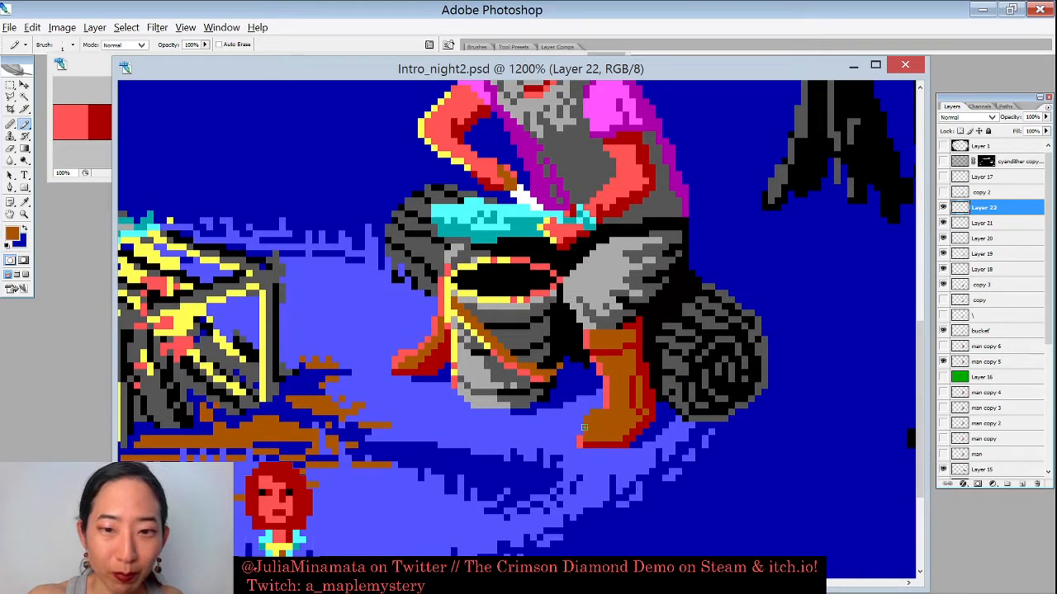
left_click(583, 435)
left_click(632, 382, "alt")
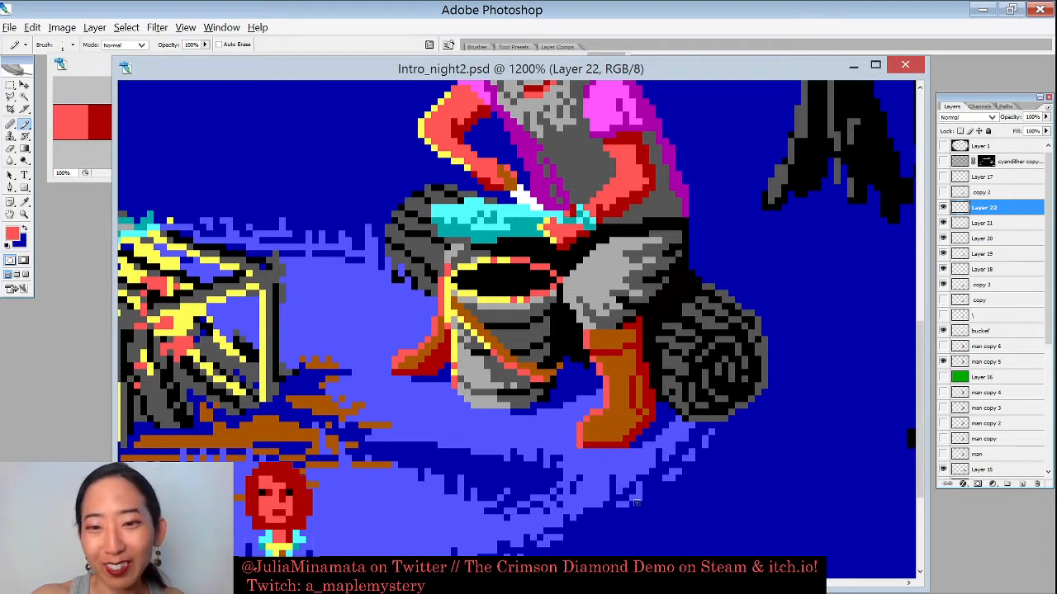
left_click(591, 443, "alt")
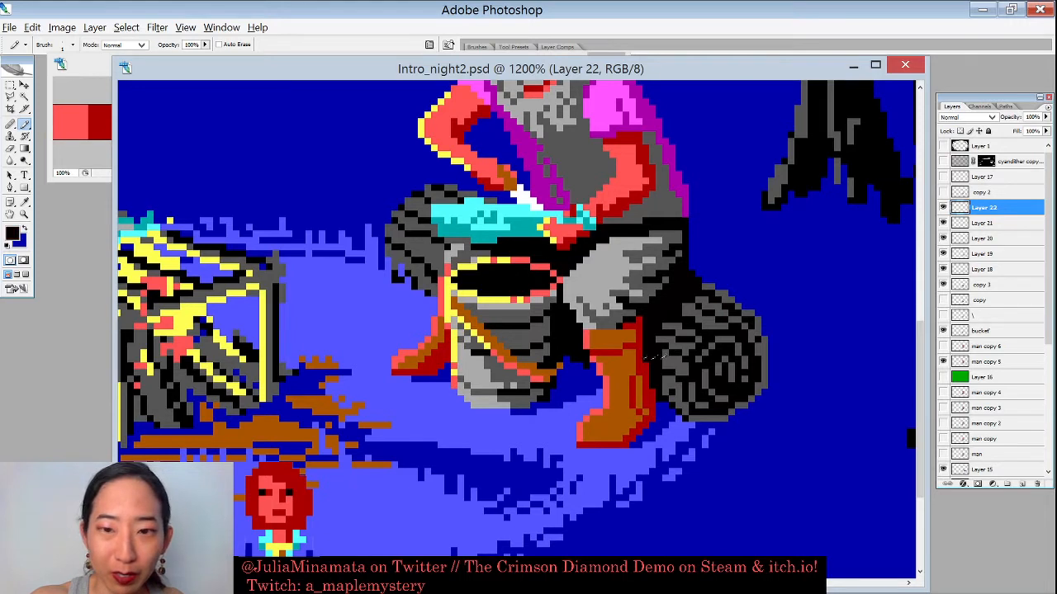
Step: Shade the back of the near boot's shaft and foot in dark red, touch up the brown, and undo the last stroke below the cuff
mouse_move(638, 391)
left_mouse_down()
mouse_move(640, 406)
mouse_move(616, 434)
mouse_move(625, 432)
mouse_move(600, 439)
left_mouse_up()
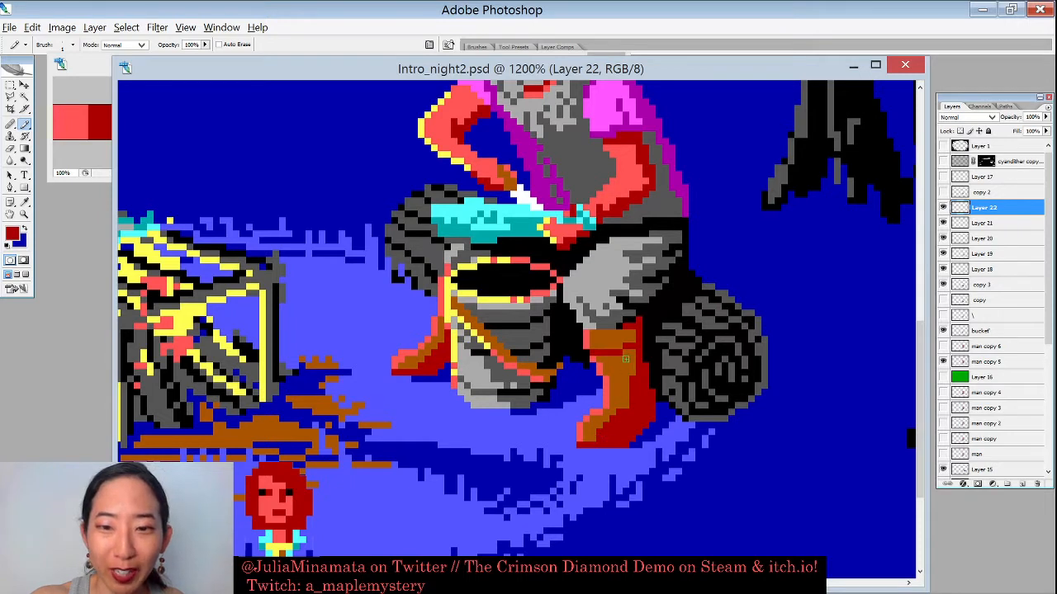
left_click(602, 439, "alt")
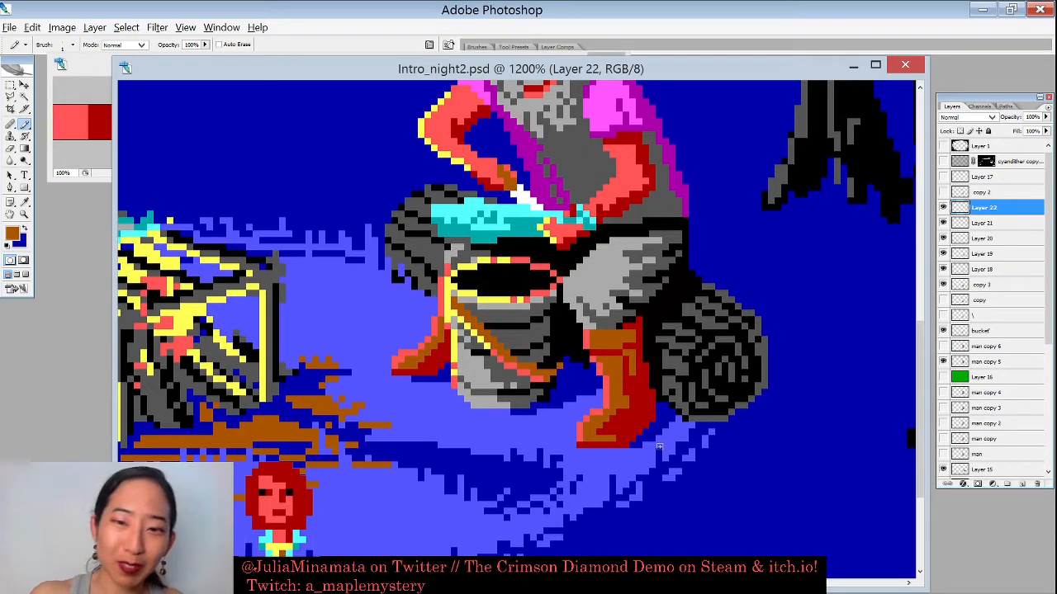
left_click(634, 351, "alt")
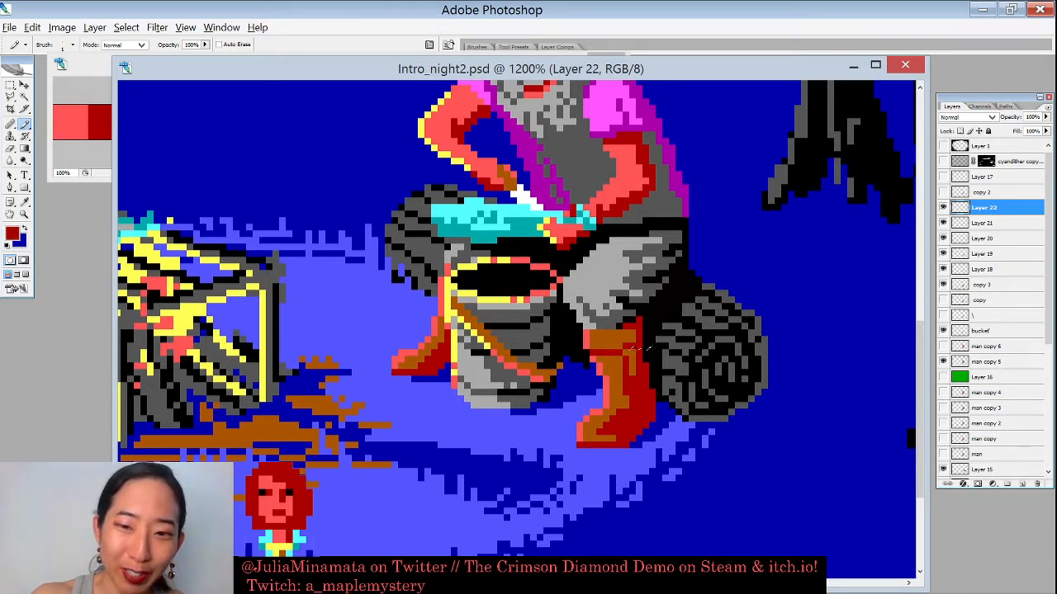
left_click(632, 356)
left_click_drag(606, 358, 623, 357)
key("ctrl+z")
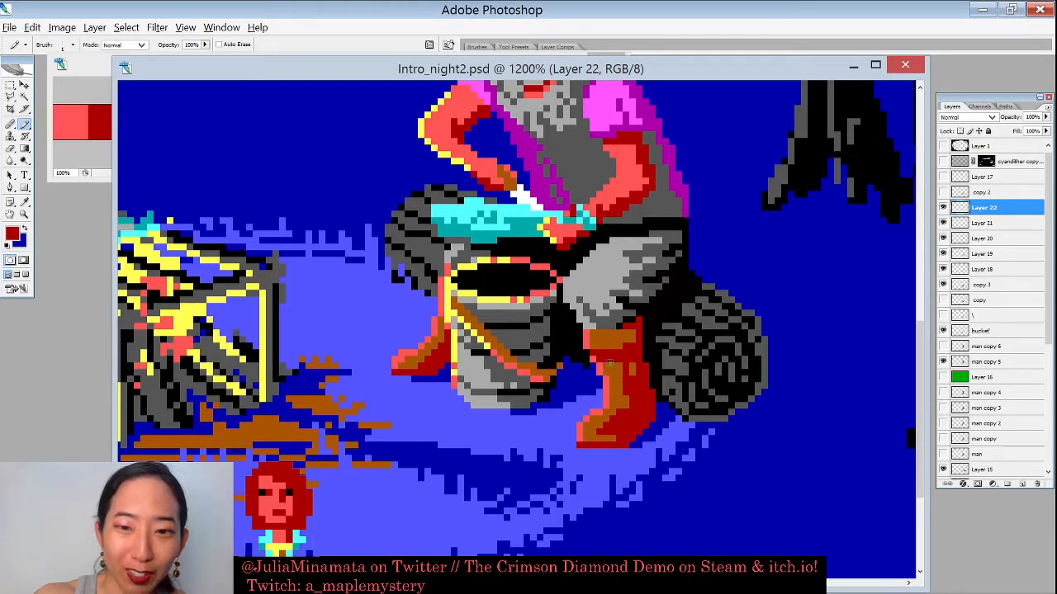
left_click(614, 339, "alt")
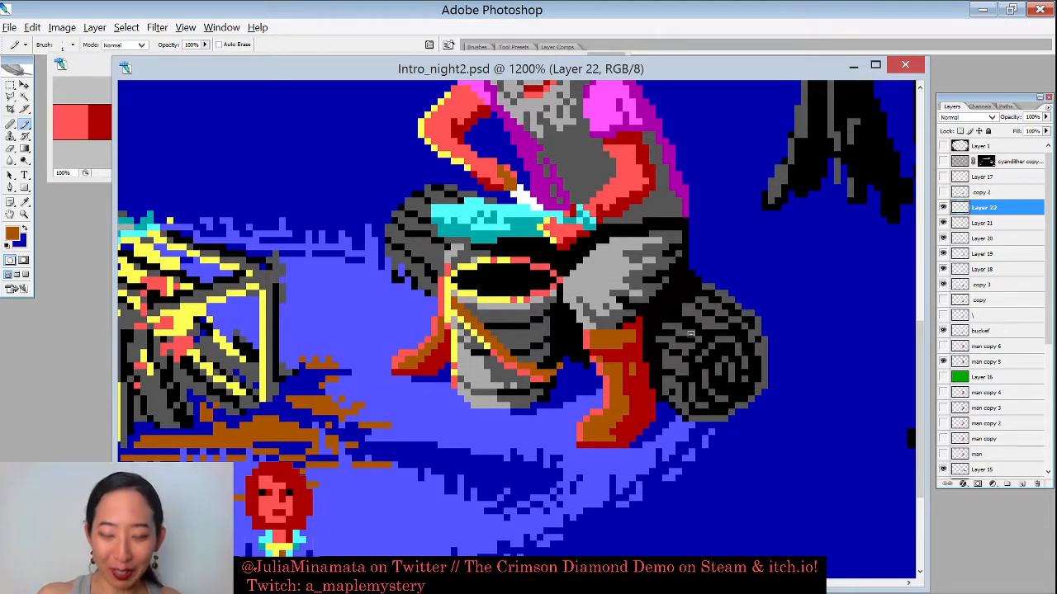
Step: Examine the man and his boots within the campfire scene at magnifications between 300% and 800%
scroll(690, 334, "down", 3)
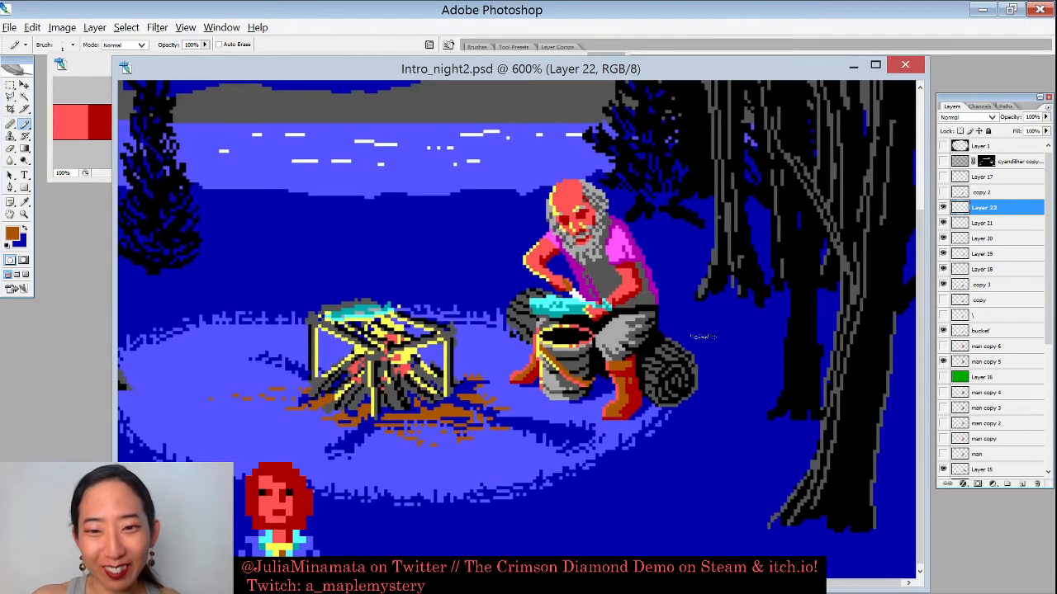
scroll(702, 336, "up", 2)
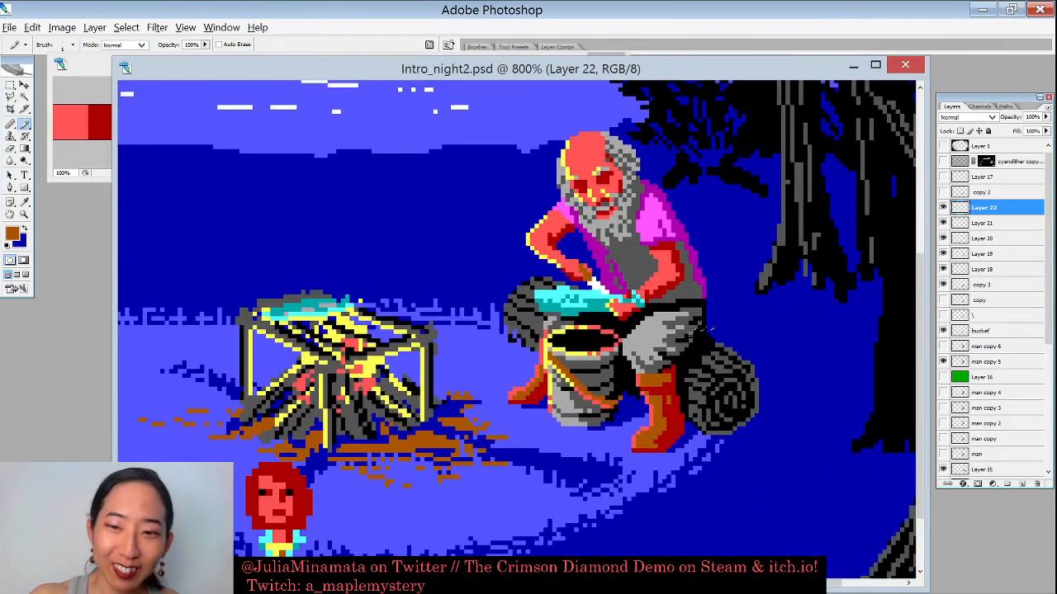
left_click(708, 342, "alt")
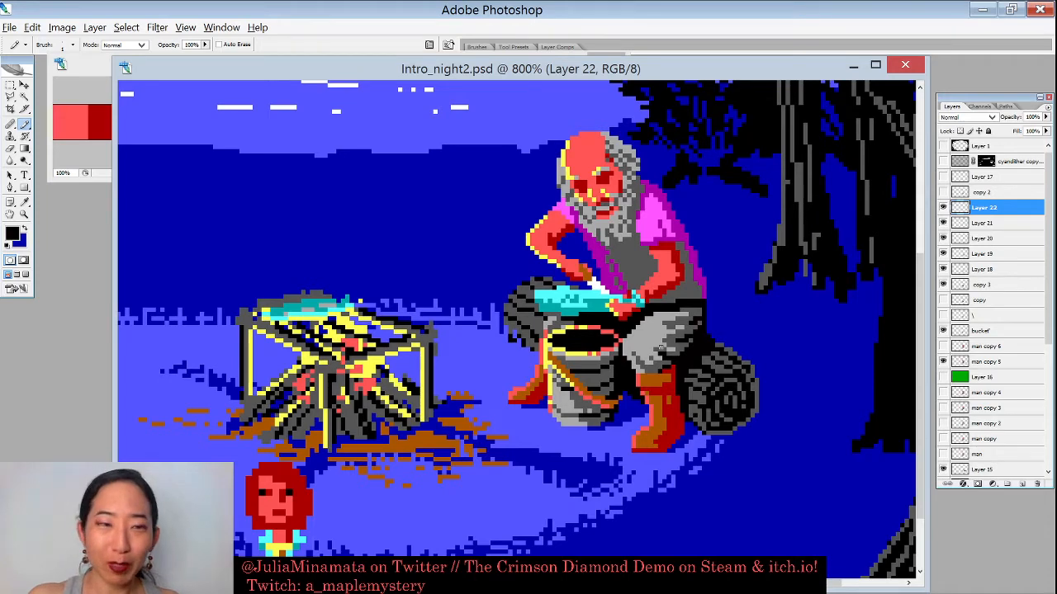
left_click(756, 375, "alt")
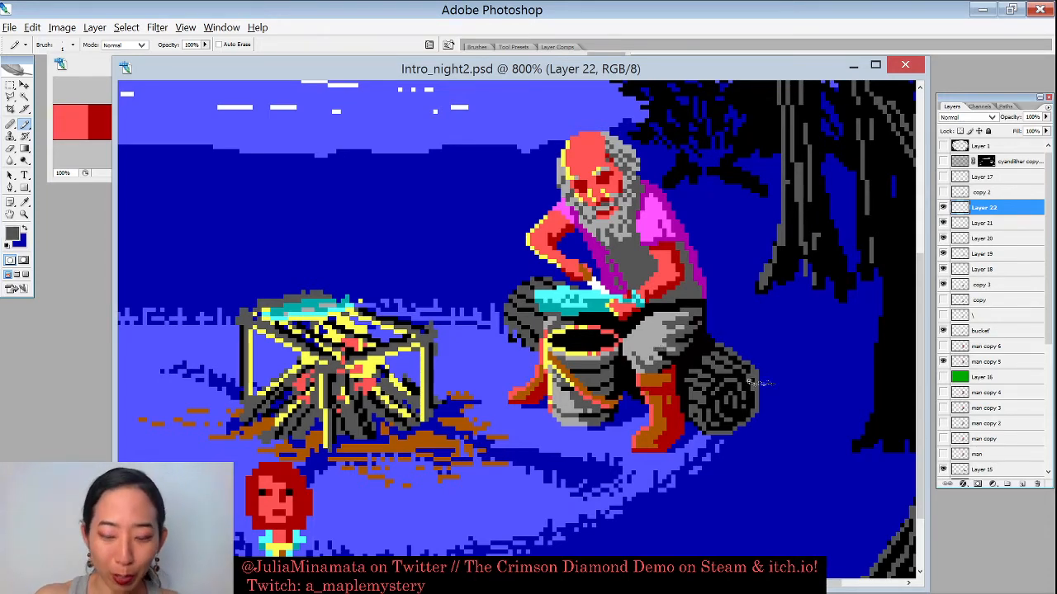
key("ctrl+minus")
key("ctrl+minus")
key("ctrl+minus")
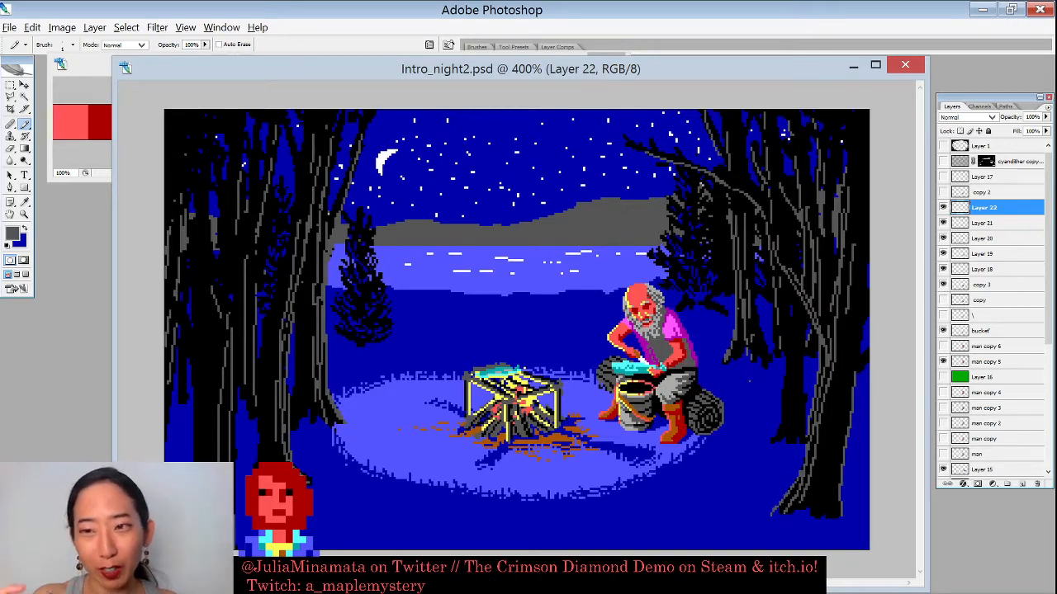
key("ctrl+plus")
key("ctrl+plus")
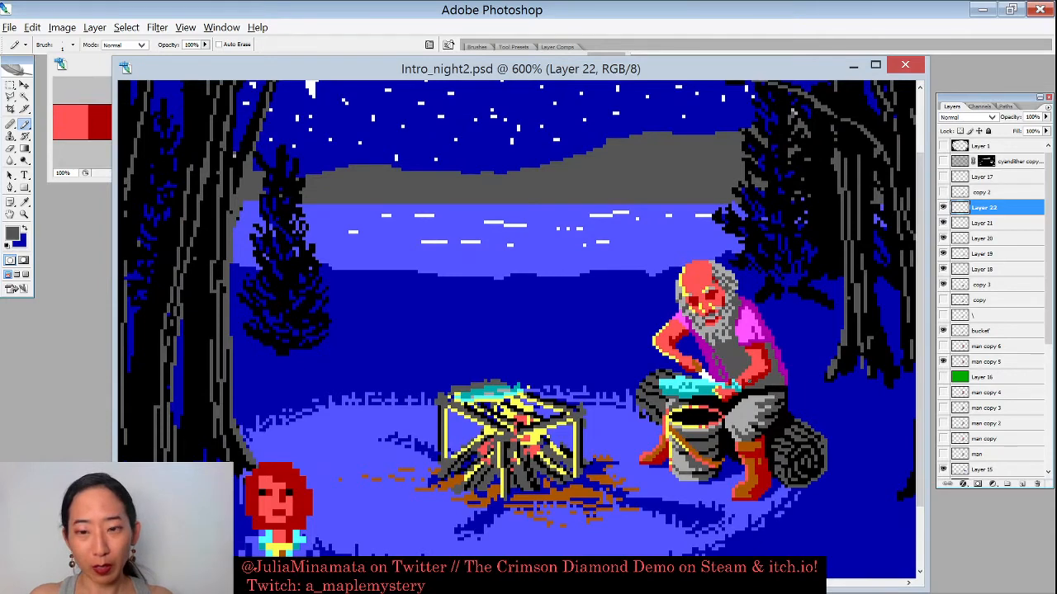
key("ctrl+minus")
key("ctrl+minus")
key("ctrl+minus")
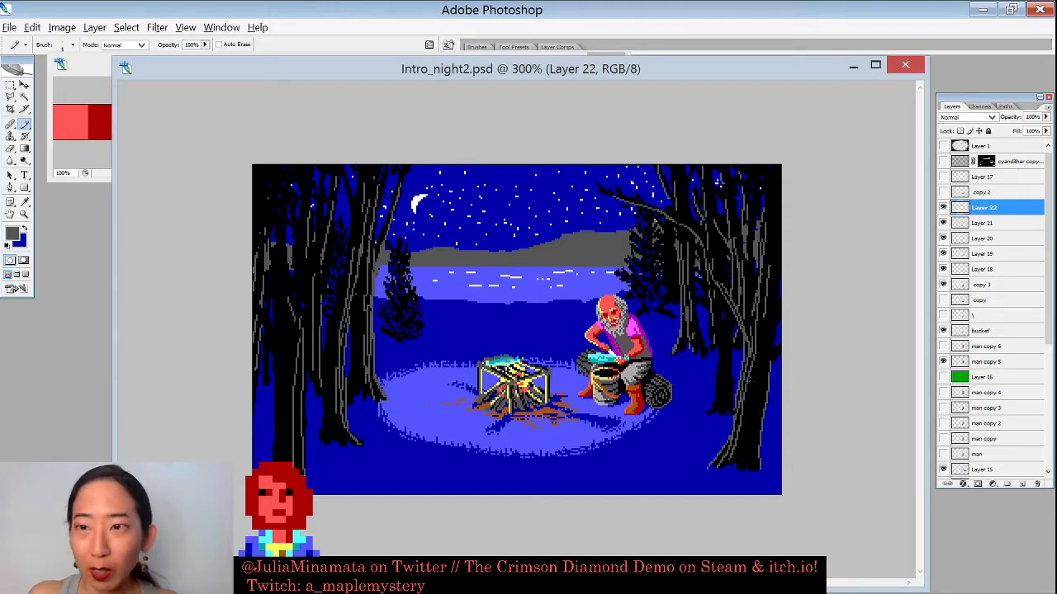
Step: Compare the whole night scene with and without the cyandither copy layer at 300%
left_click(943, 161)
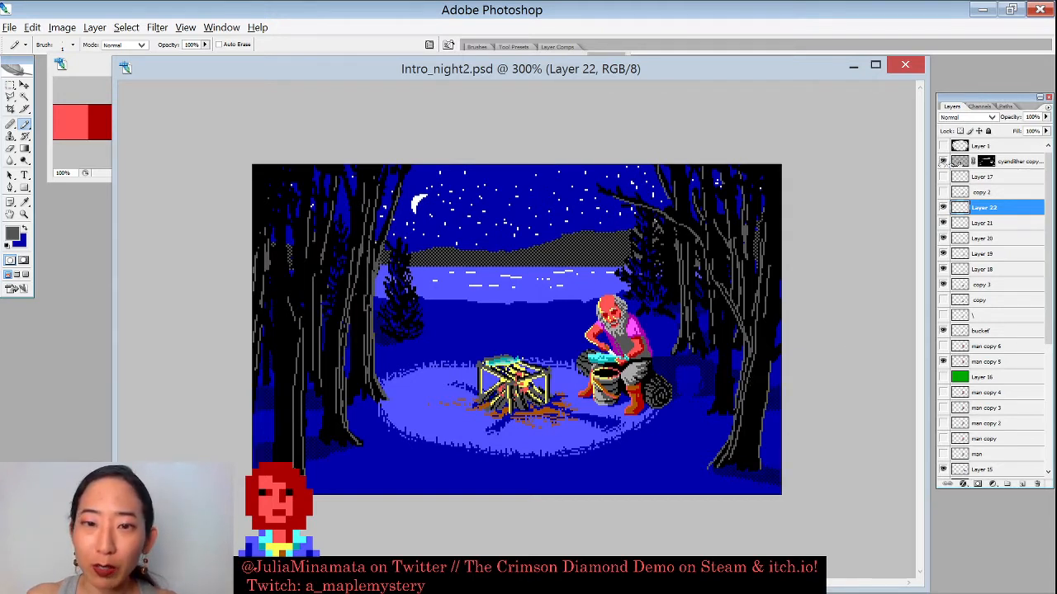
left_click(943, 161)
left_click(943, 161)
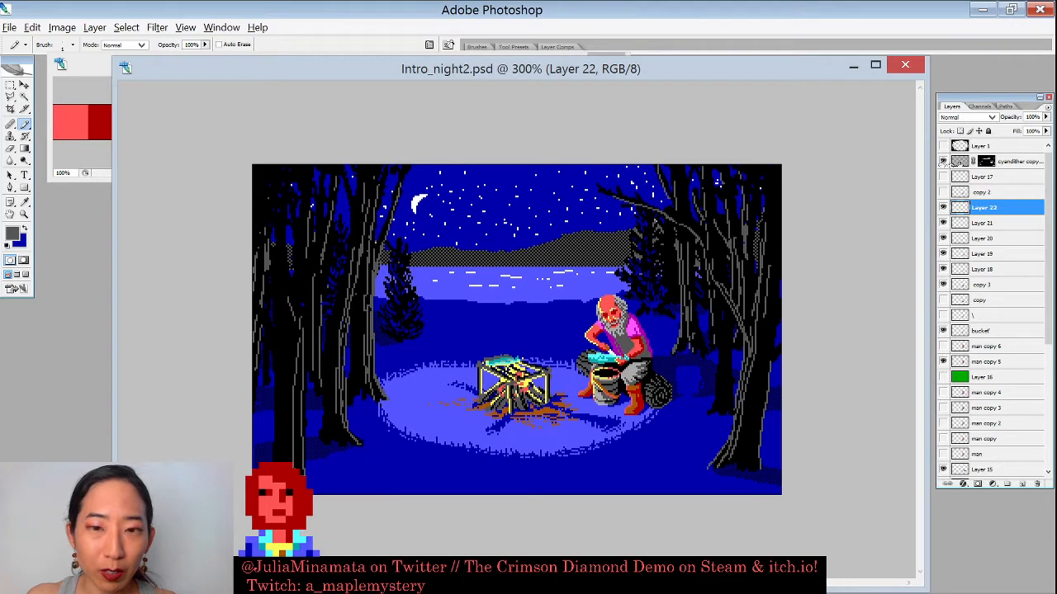
left_click(943, 161)
left_click(943, 161)
left_click(943, 161)
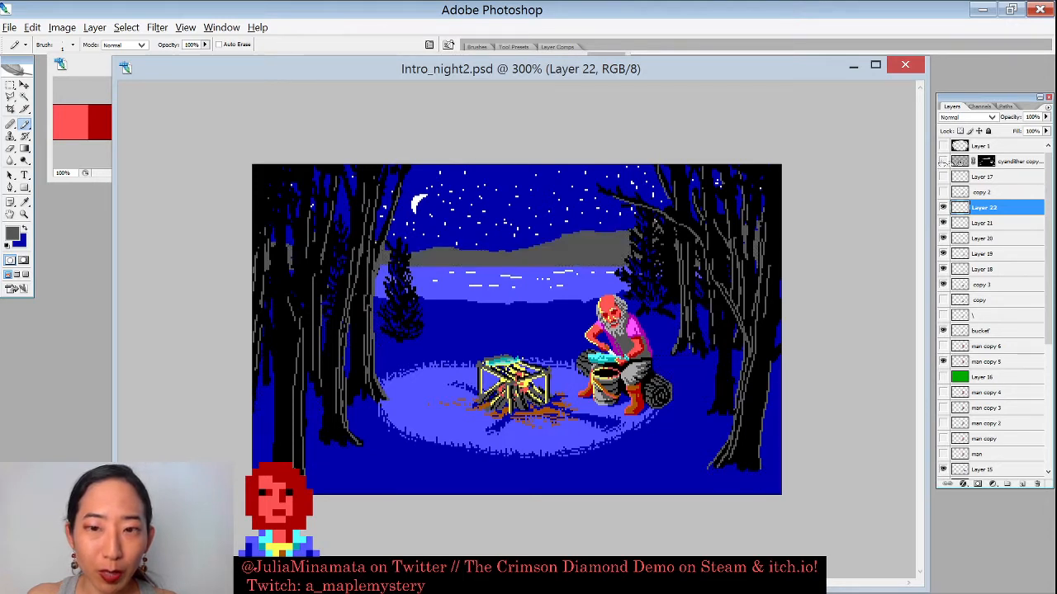
left_click(943, 161)
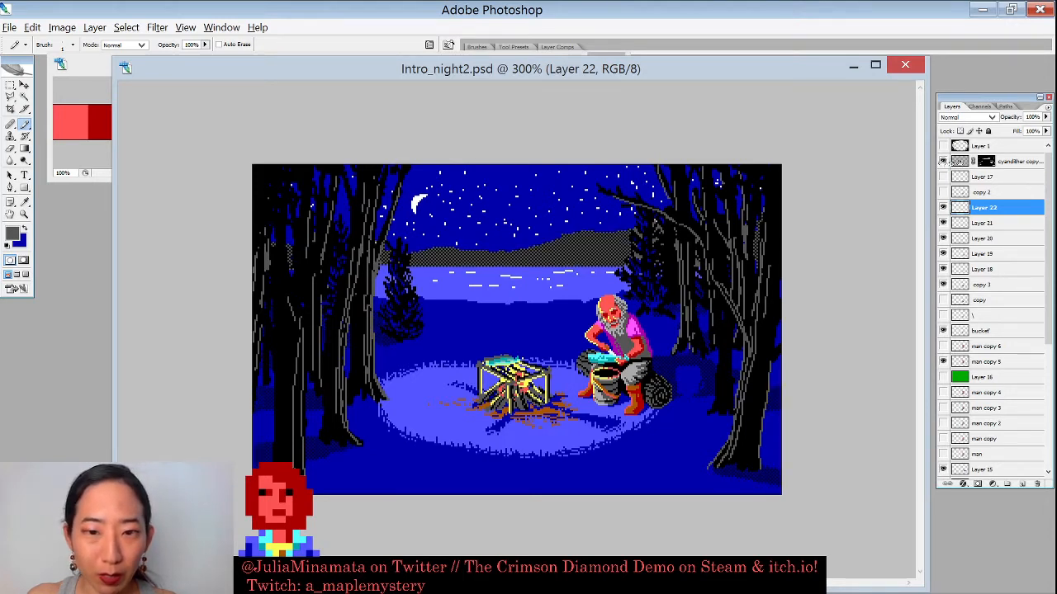
left_click(943, 161)
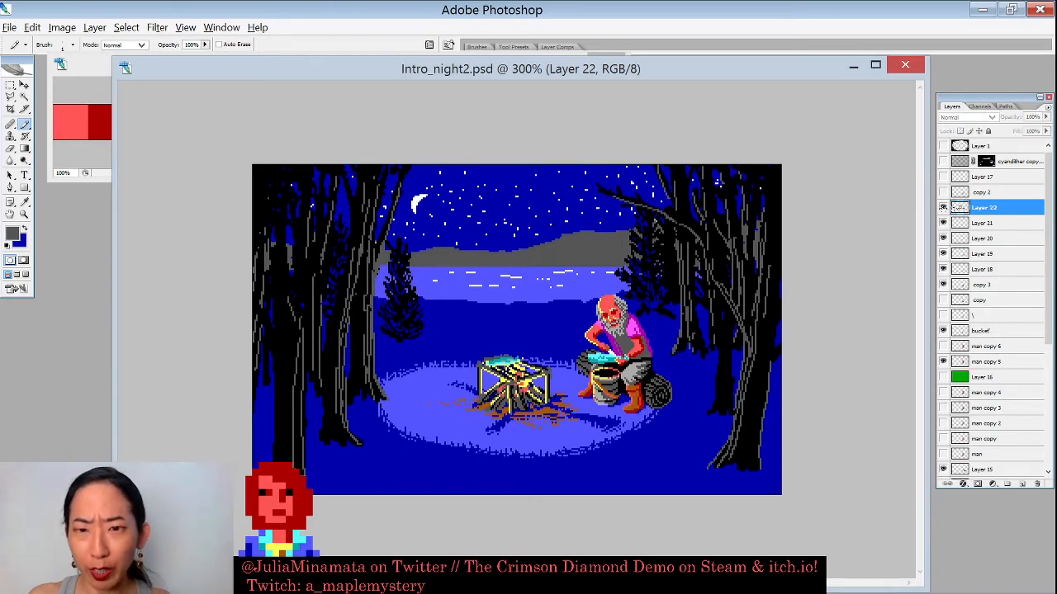
Step: Dismiss the media player notification and reposition the document window with the campfire scene at 600%
key("ctrl+plus")
key("ctrl+plus")
key("ctrl+plus")
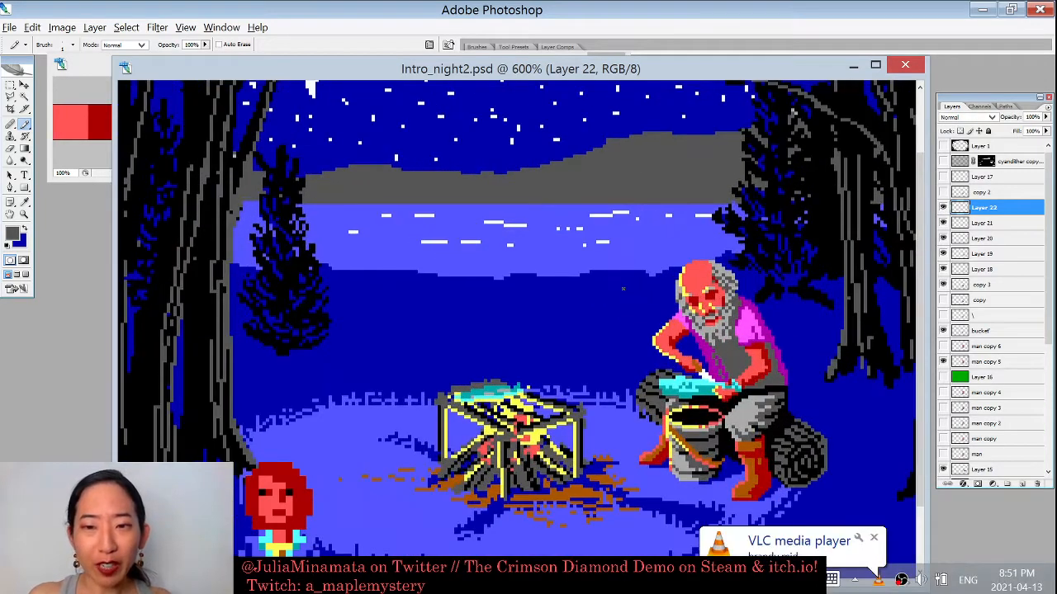
left_click(874, 538)
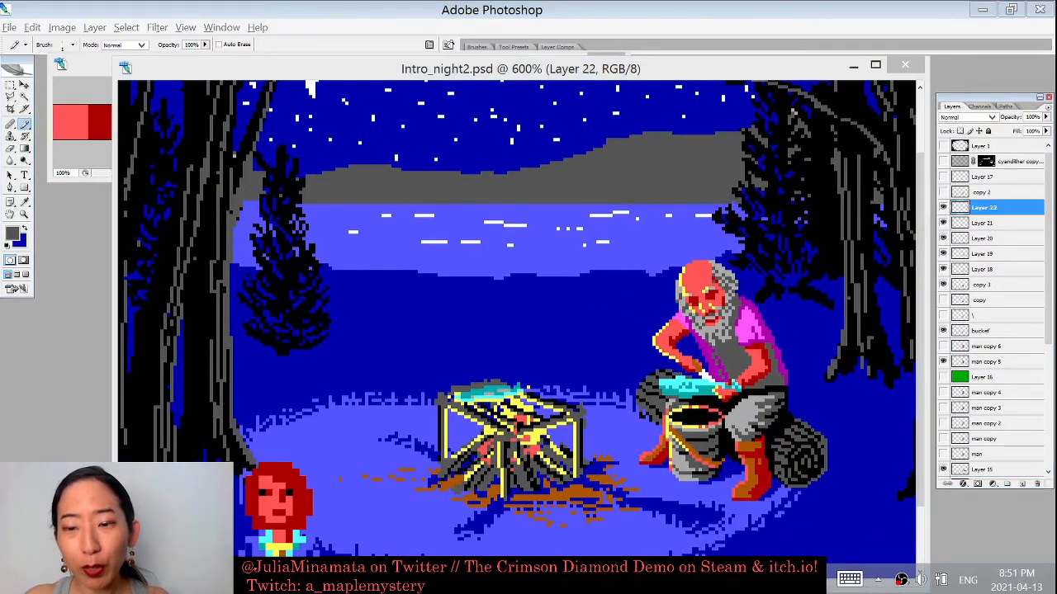
left_click(737, 355)
left_click_drag(699, 72, 658, 40)
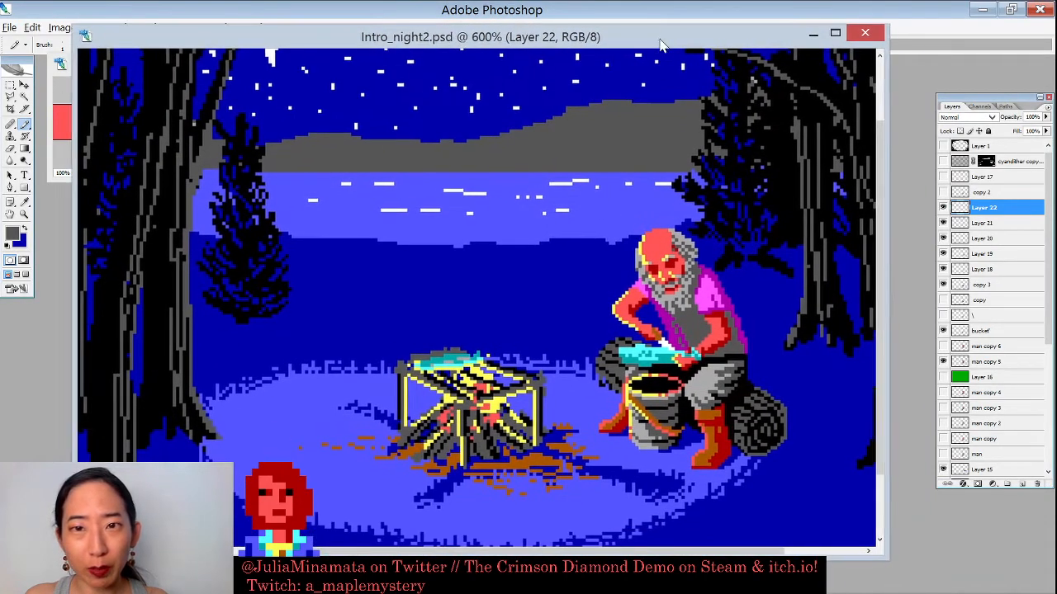
Step: Lasso the near end of the log, copy it to a new layer and offset it outward to lengthen the log
key("l")
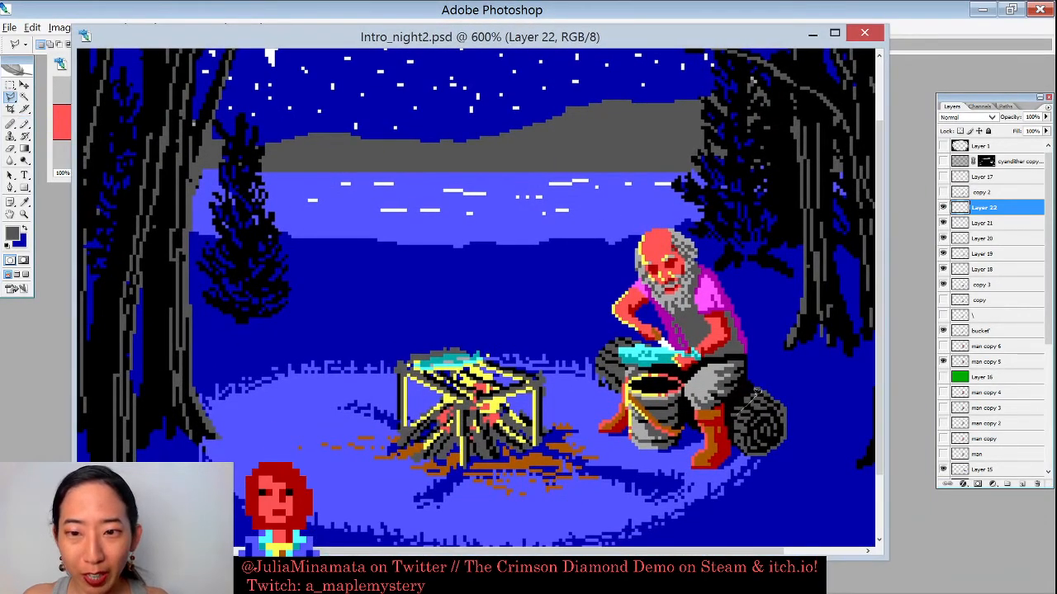
mouse_move(787, 395)
left_mouse_down()
mouse_move(803, 413)
mouse_move(809, 462)
mouse_move(740, 451)
mouse_move(727, 422)
mouse_move(747, 393)
mouse_move(784, 378)
left_mouse_up()
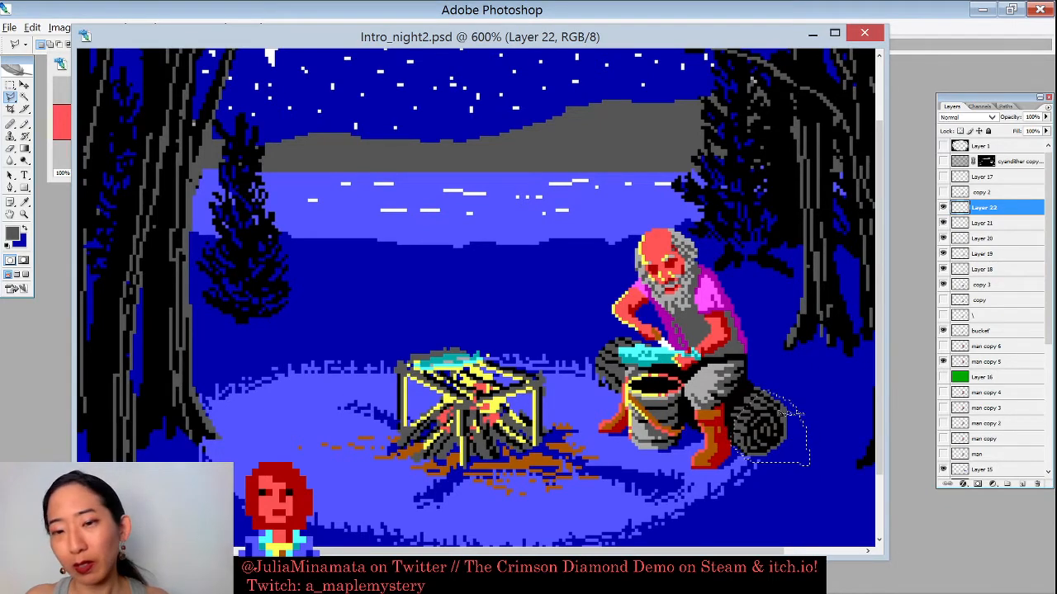
key("ctrl+j")
key("v")
left_click_drag(782, 429, 802, 443)
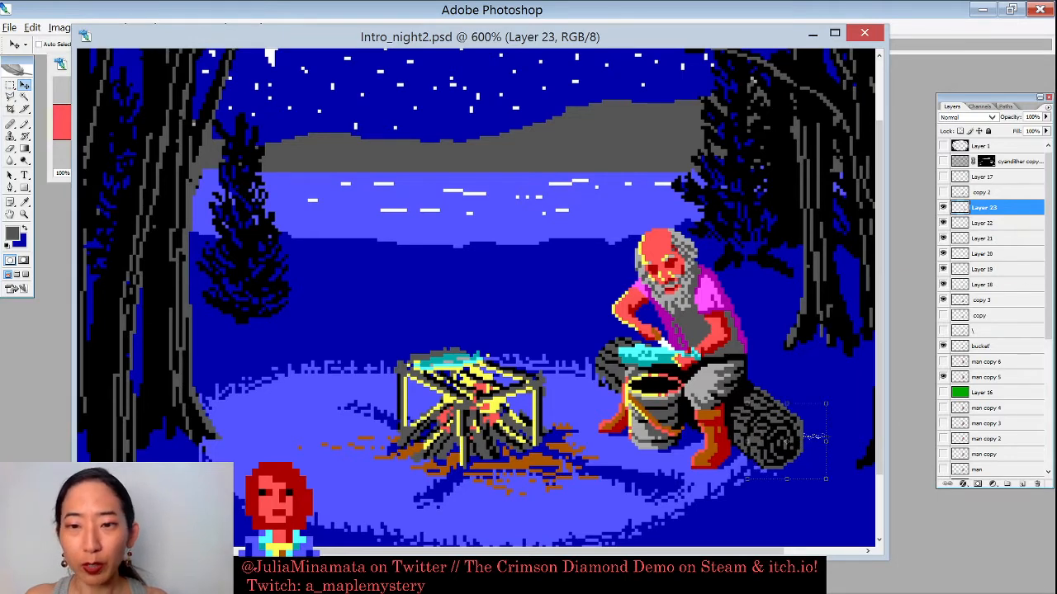
Step: Blend the seam between the offset log end and the original bark with black pixels
key("b")
key("ctrl+plus")
left_click_drag(813, 433, 666, 317)
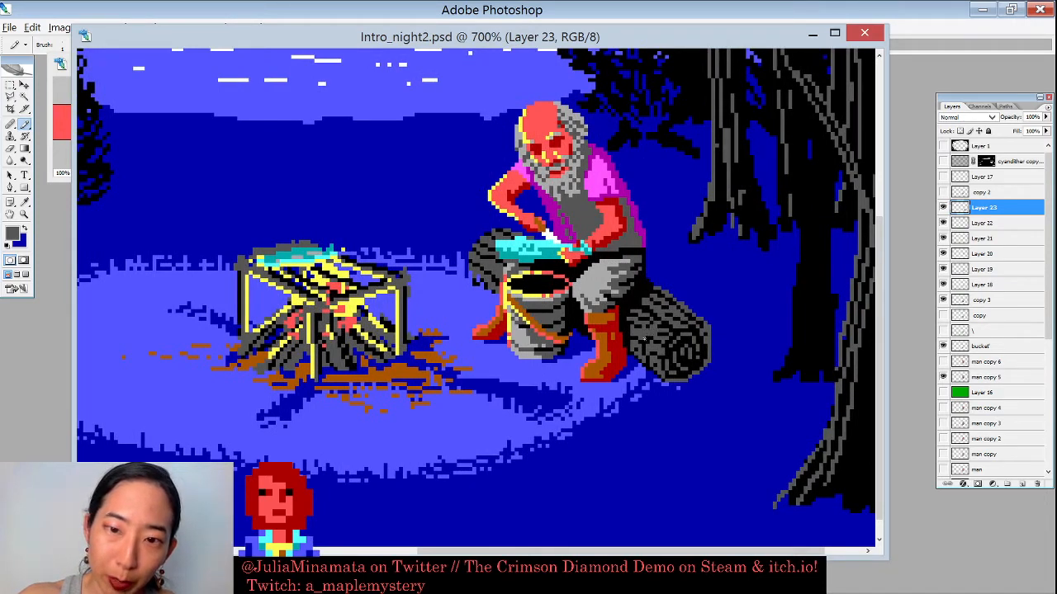
key("x")
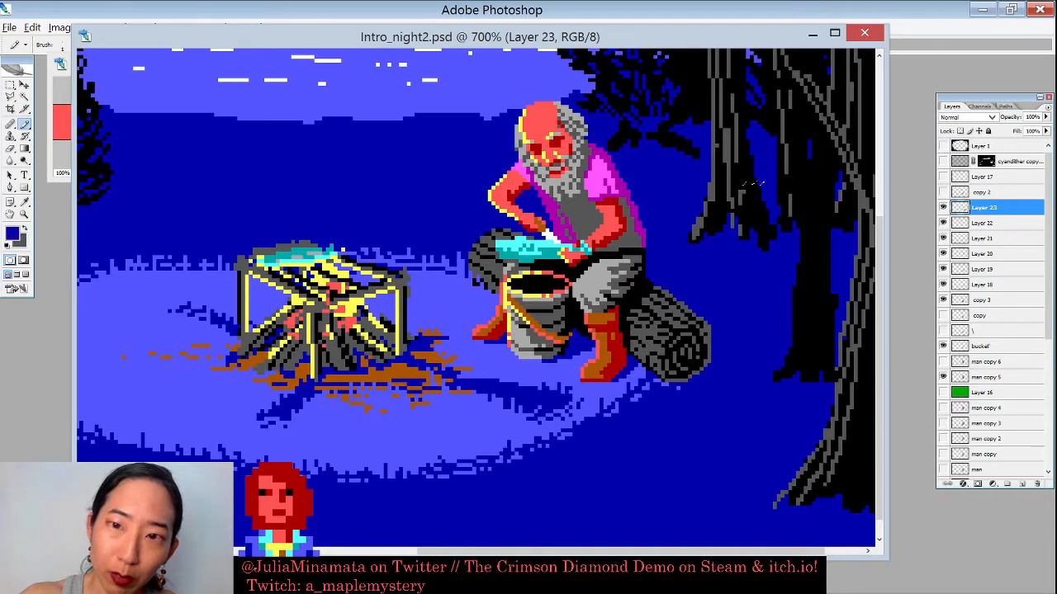
left_click(644, 328, "alt")
left_click_drag(644, 329, 641, 338)
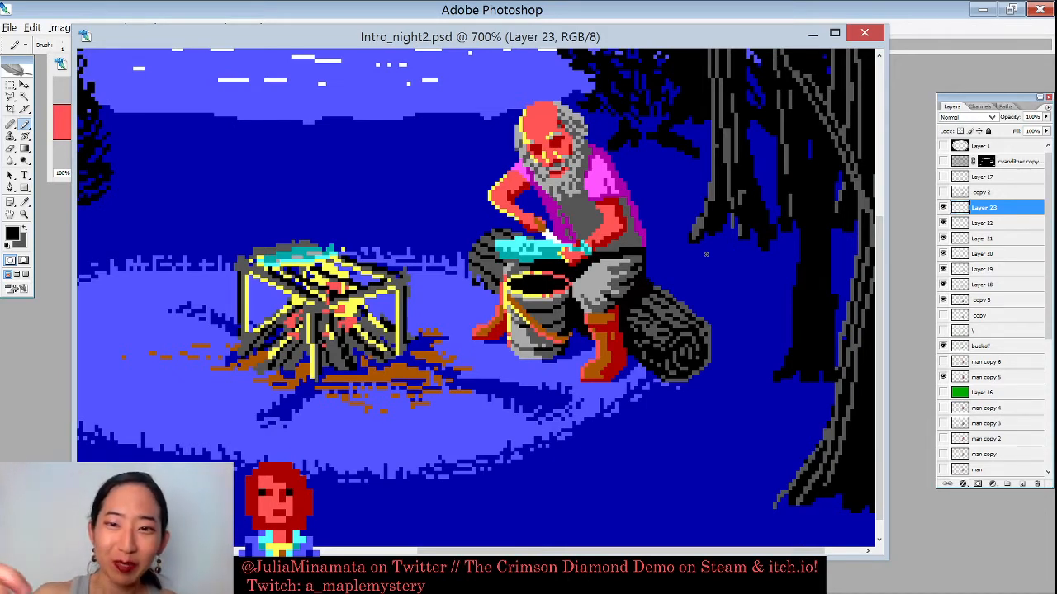
Step: Examine the lengthened log within the campfire scene at magnifications between 500% and 700%
key("ctrl+minus")
key("ctrl+minus")
key("ctrl+minus")
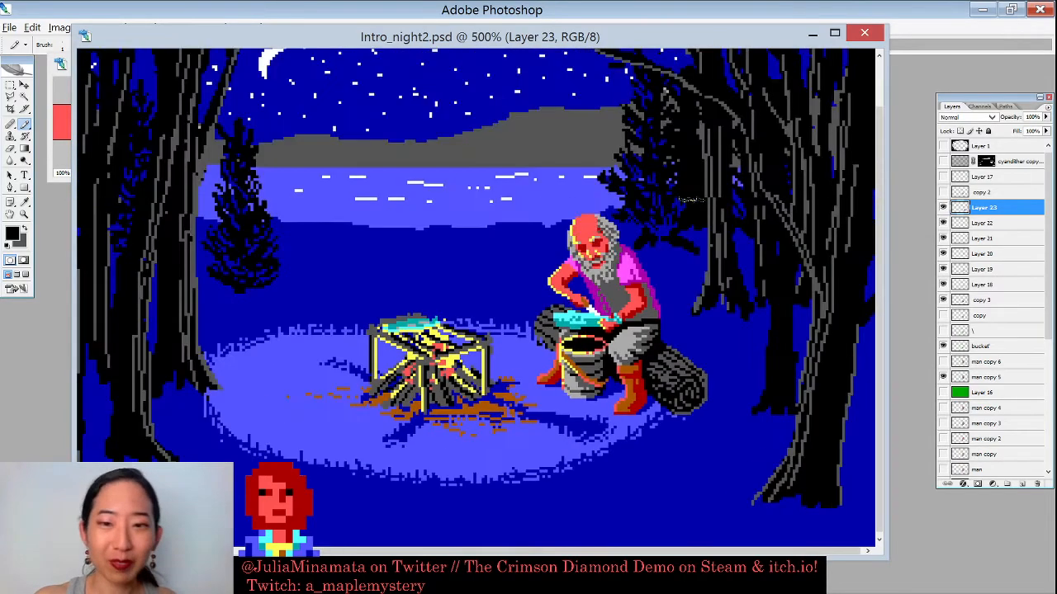
key("ctrl+plus")
key("ctrl+plus")
key("ctrl+plus")
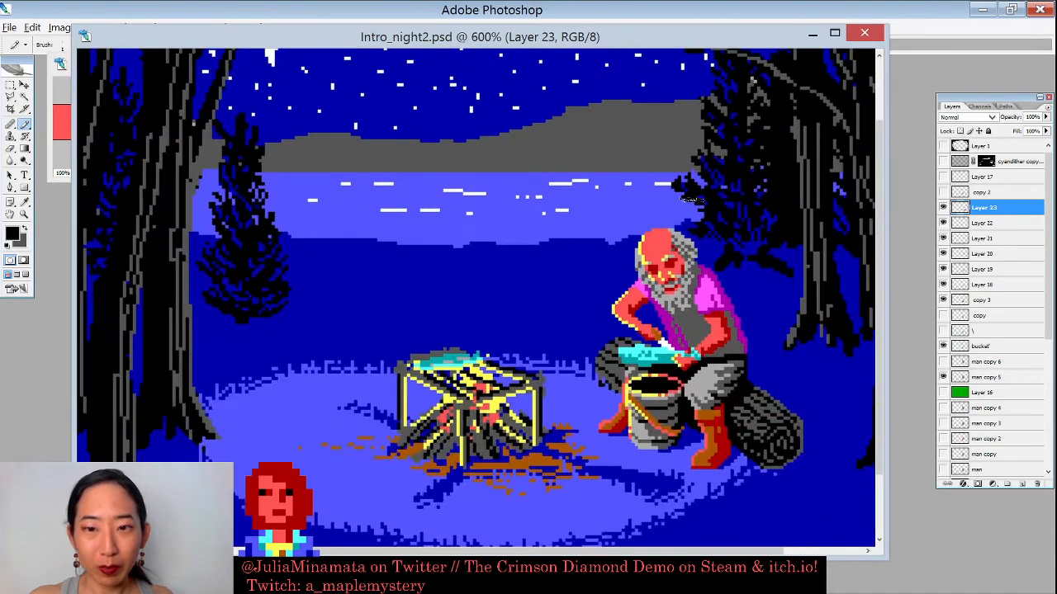
left_click_drag(712, 333, 562, 233)
key("n")
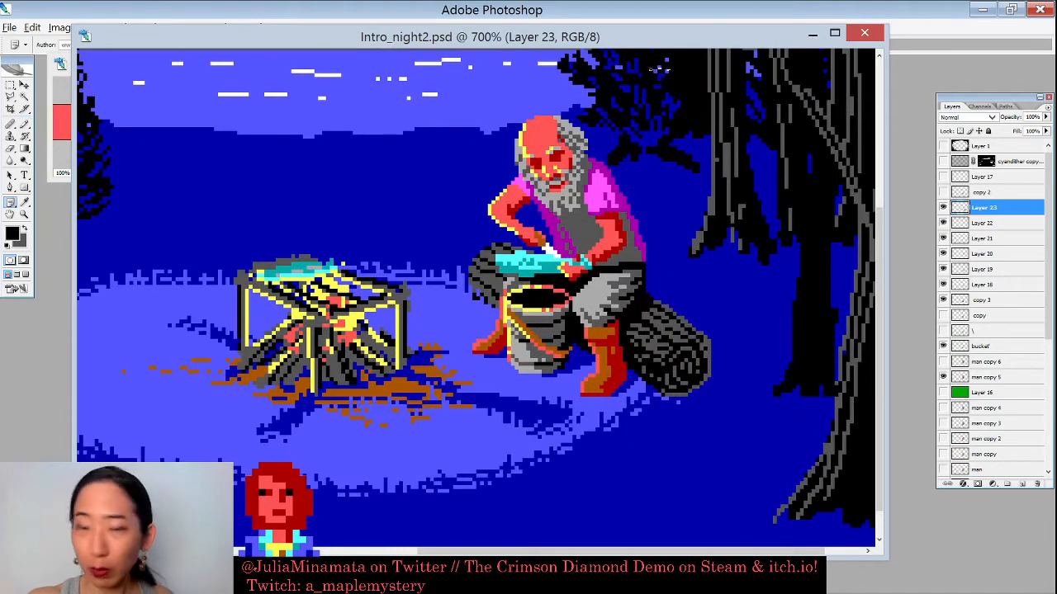
left_click(681, 264)
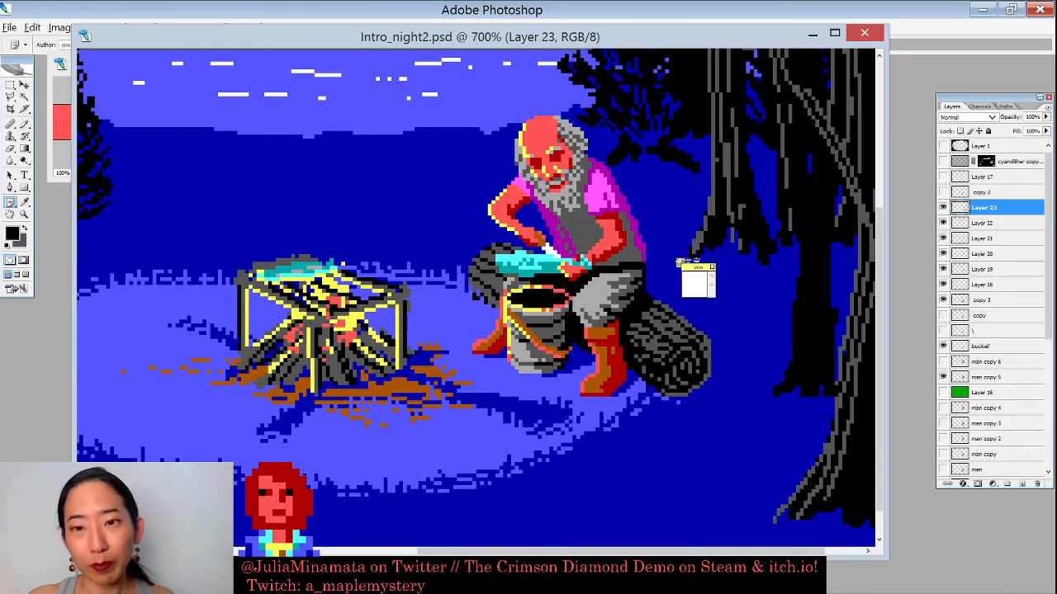
key("Delete")
key("Return")
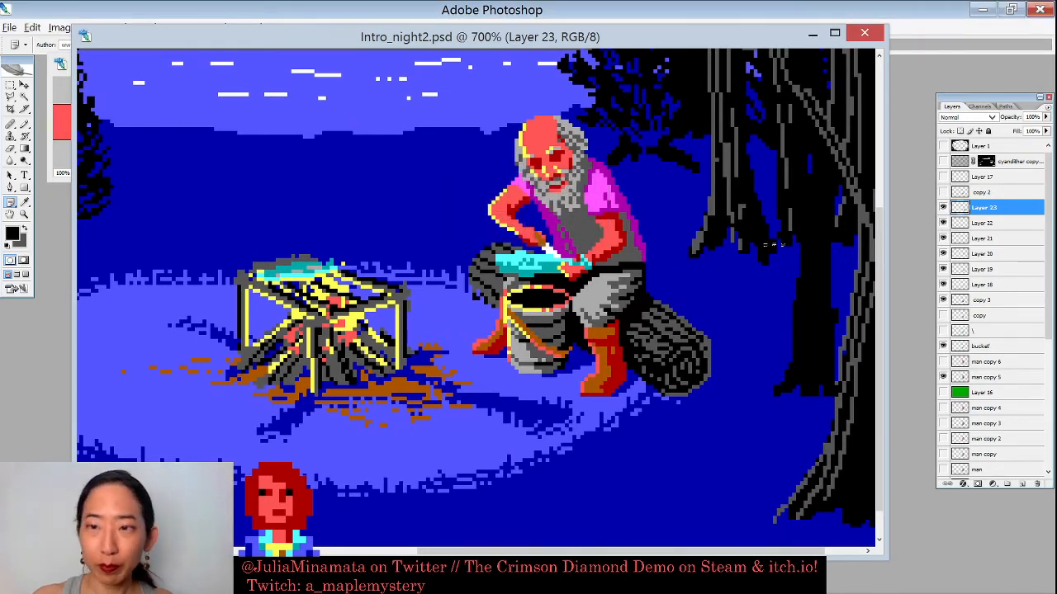
Step: Reshape the upper edge and cut end of the lengthened log with dark blue and dark gray pixels
key("ctrl+plus")
key("b")
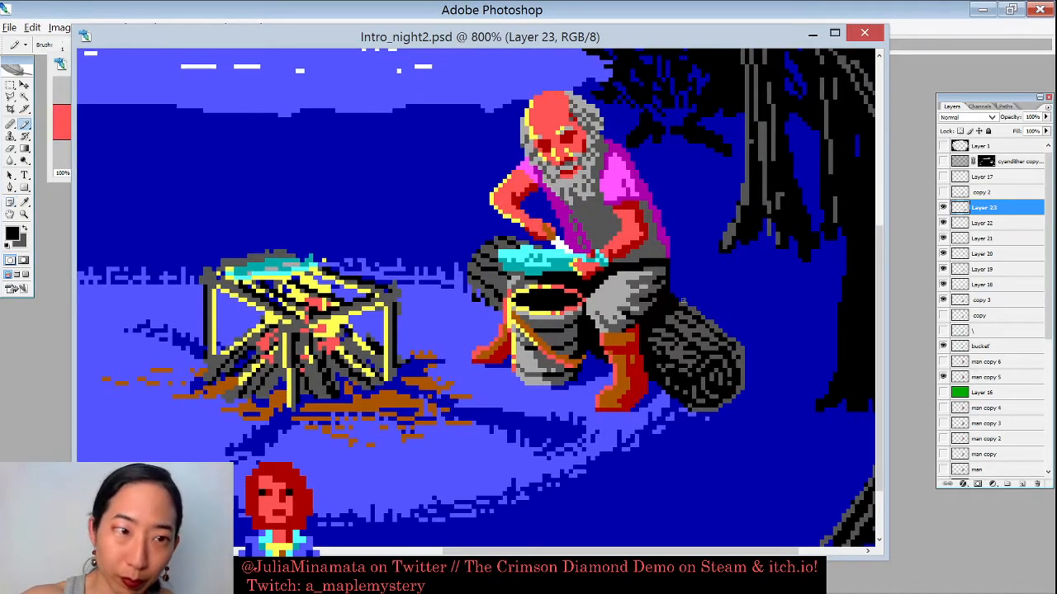
left_click(710, 290, "alt")
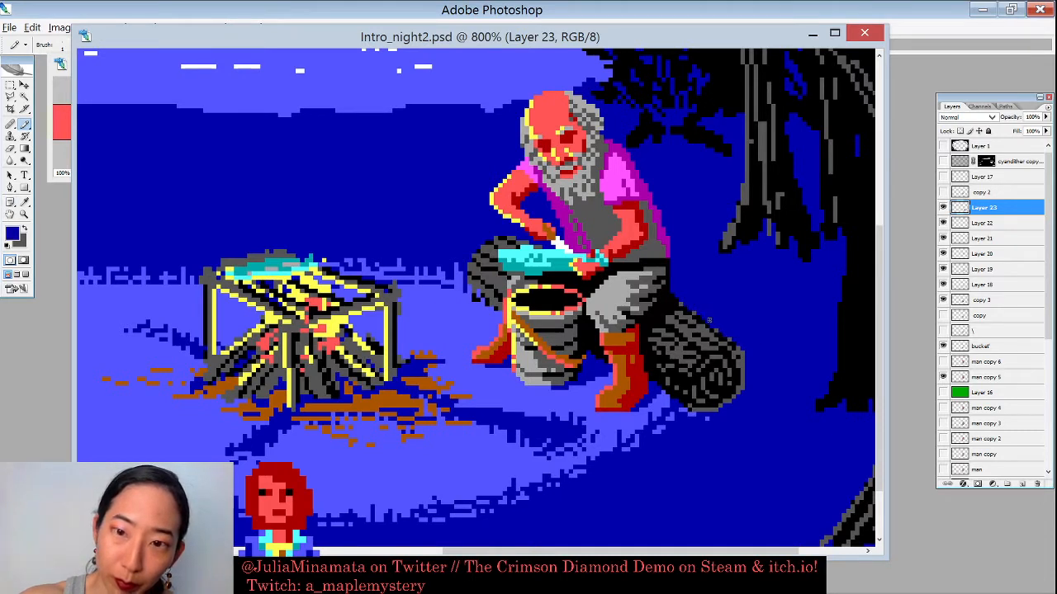
left_click(743, 357, "alt")
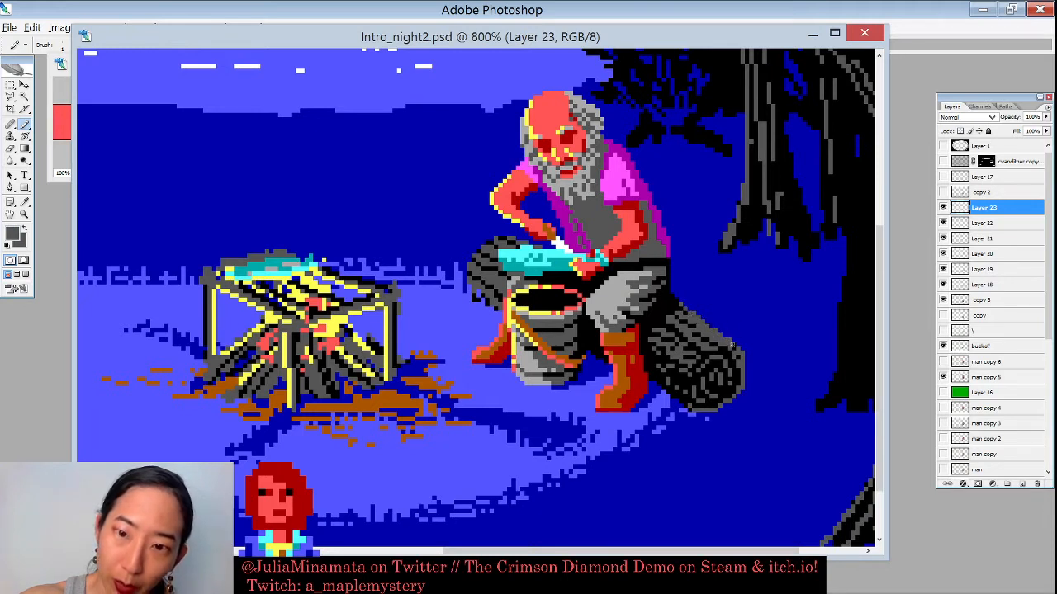
left_click(733, 347, "alt")
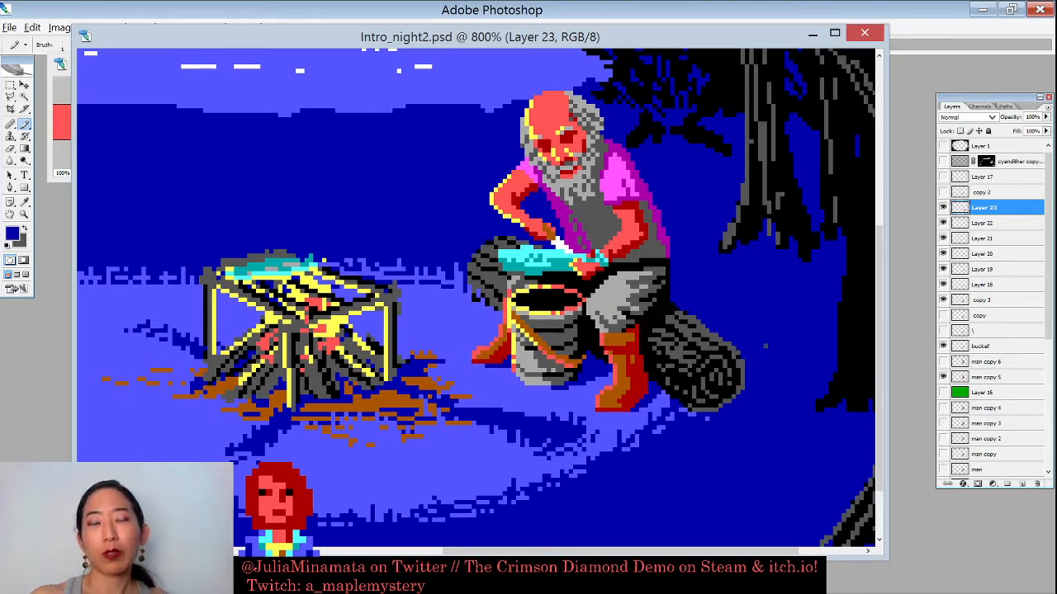
left_click(753, 353, "alt")
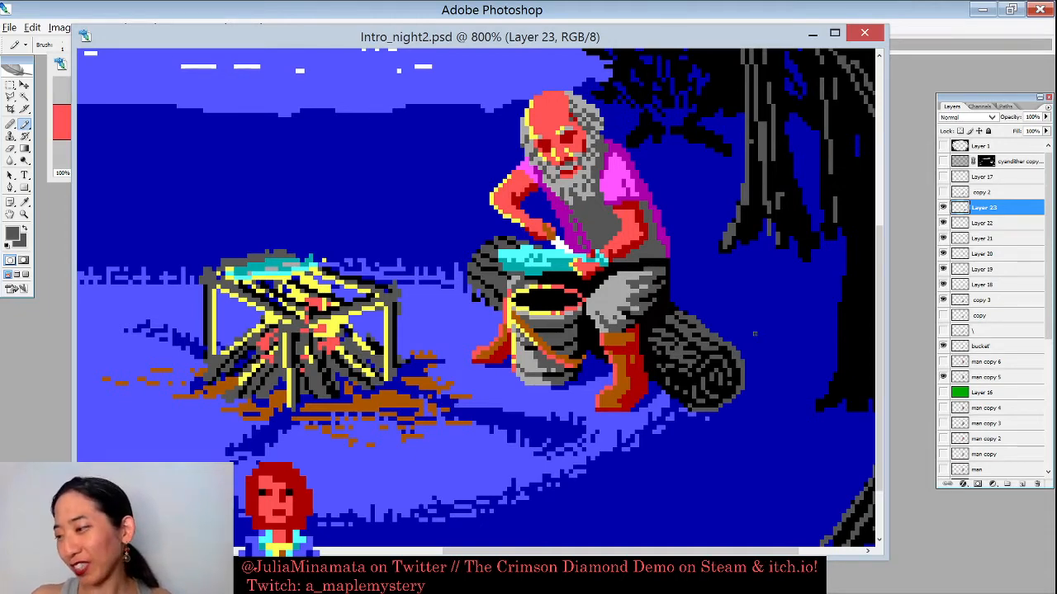
Step: Trim the log's upper edge just behind the man's hip with dark blue and touch it up in dark gray
key("ctrl+minus")
key("ctrl+minus")
key("ctrl+minus")
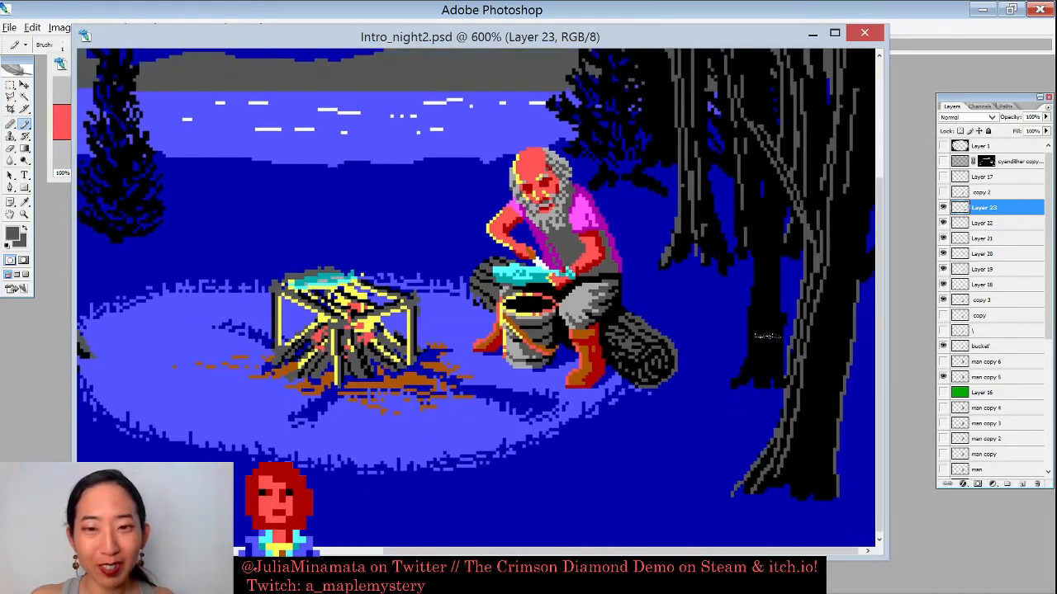
key("ctrl+plus")
key("ctrl+plus")
key("ctrl+plus")
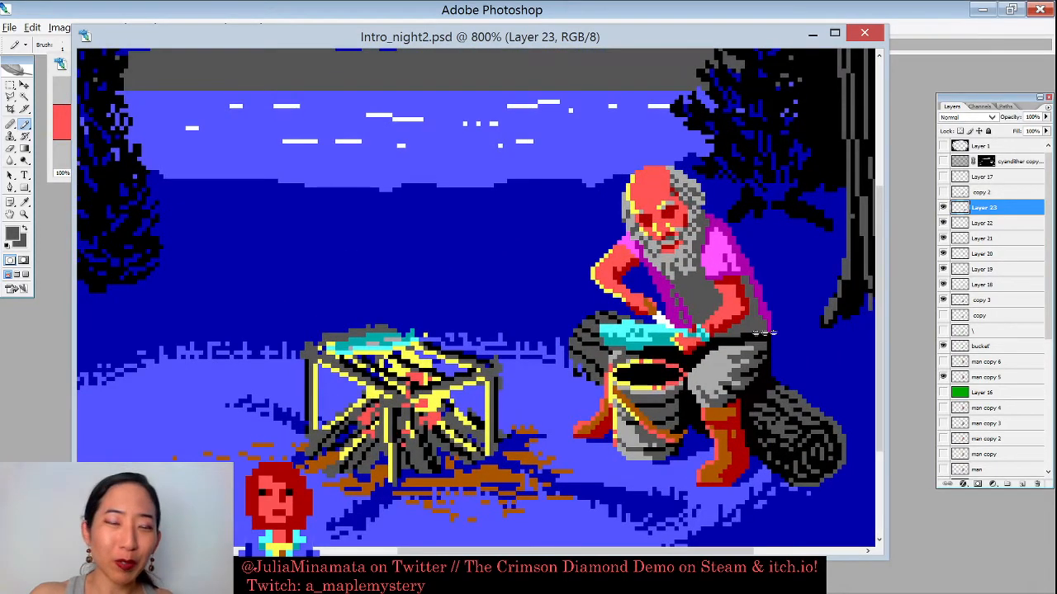
left_click_drag(764, 333, 551, 209)
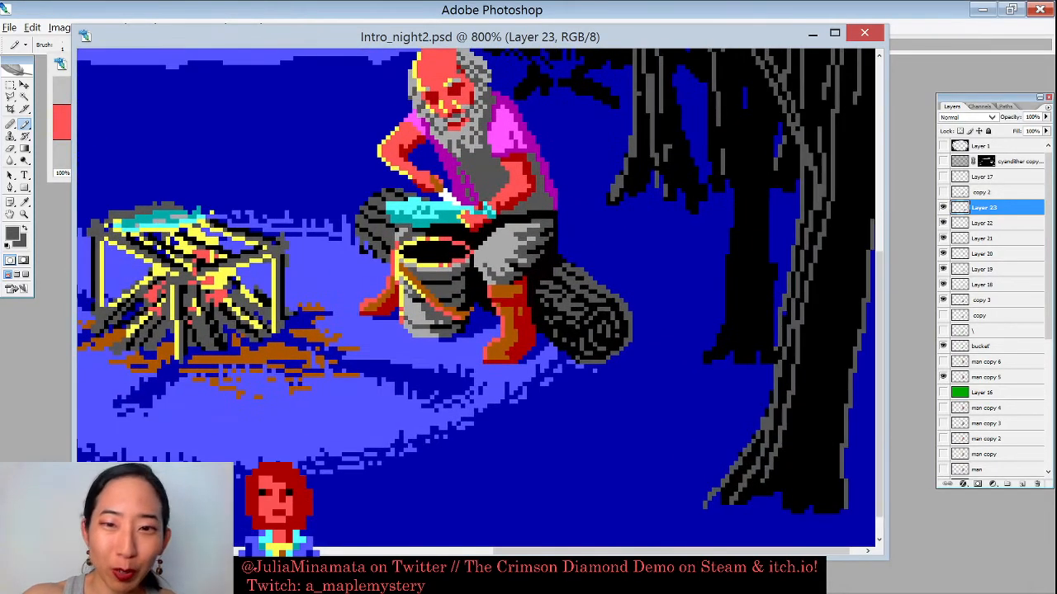
left_click(592, 254, "alt")
left_click(580, 268)
left_click(574, 265)
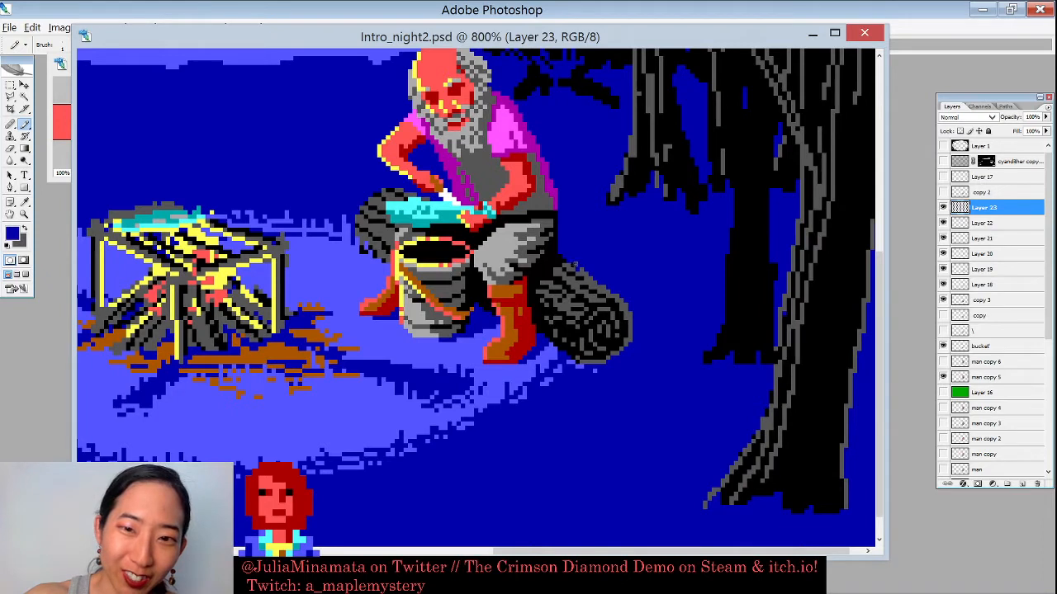
left_click(578, 266, "alt")
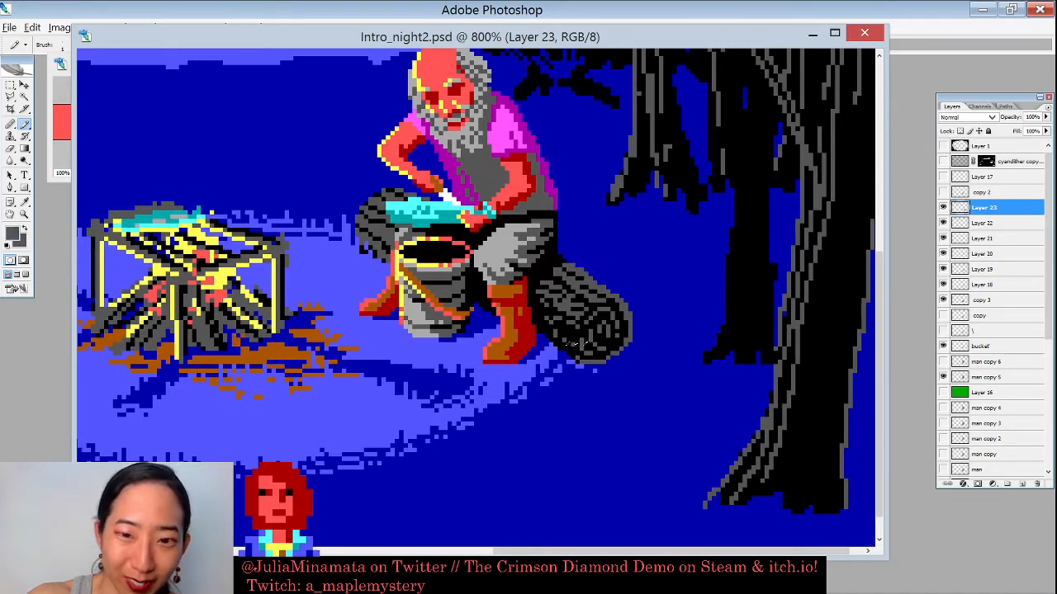
Step: Rework the bark on the log's side with black lines and dark gray accents
left_click(570, 352, "alt")
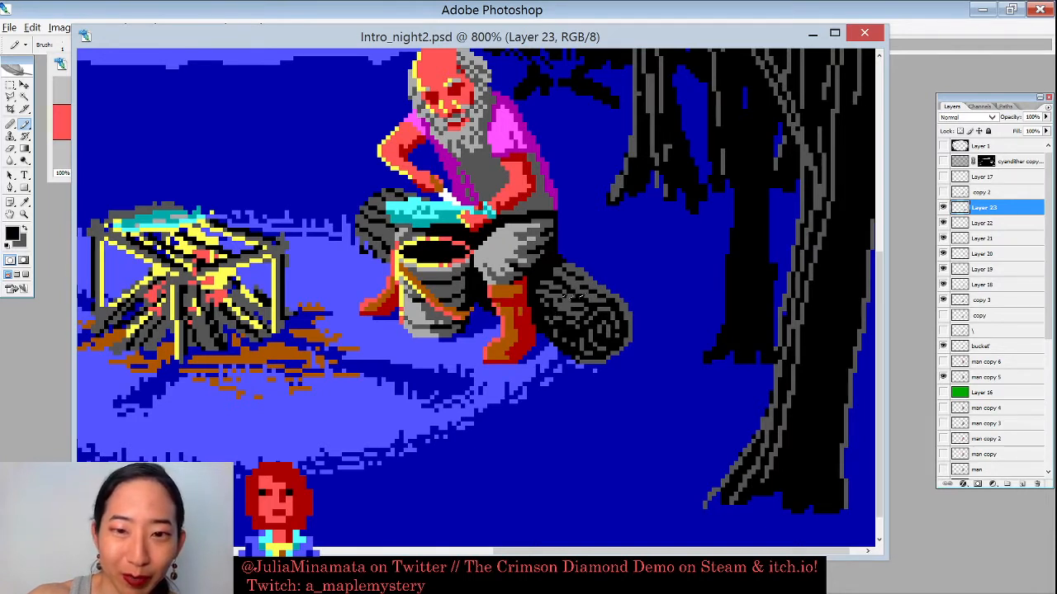
left_click(563, 310, "alt")
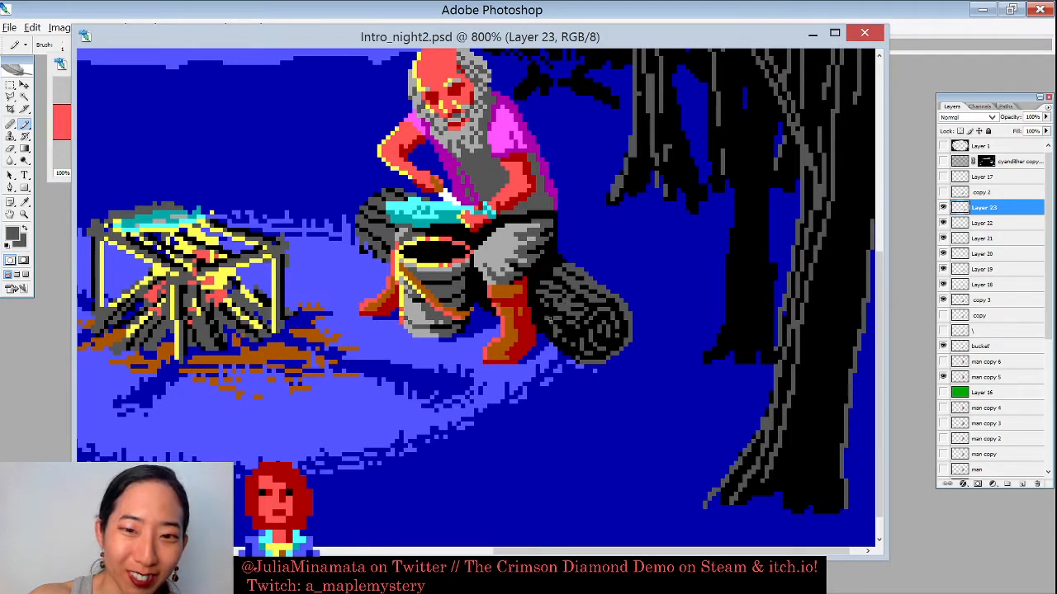
left_click(558, 309, "alt")
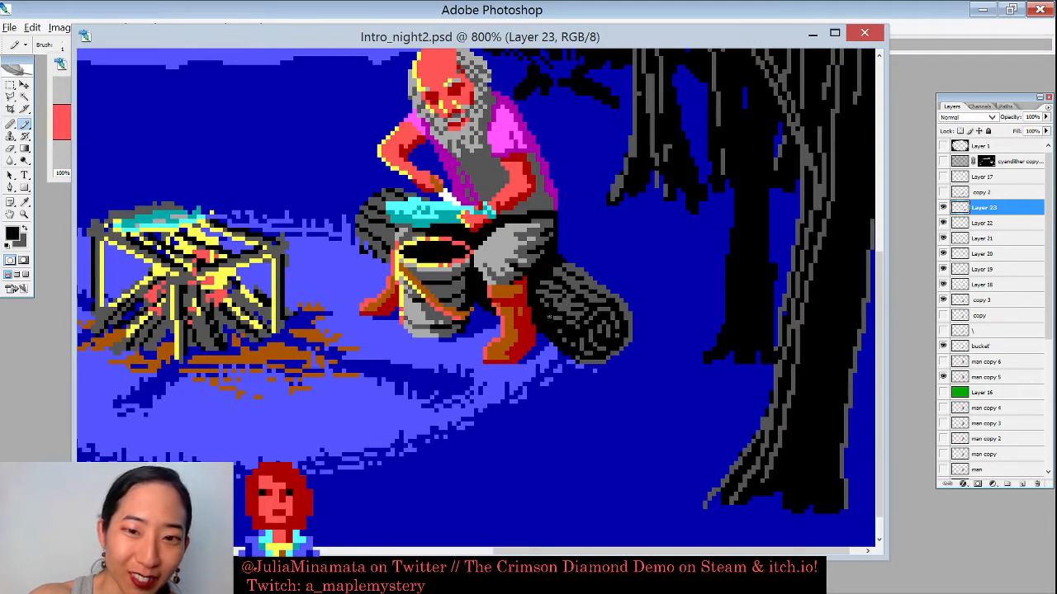
left_click_drag(549, 317, 582, 349)
left_click(565, 293, "alt")
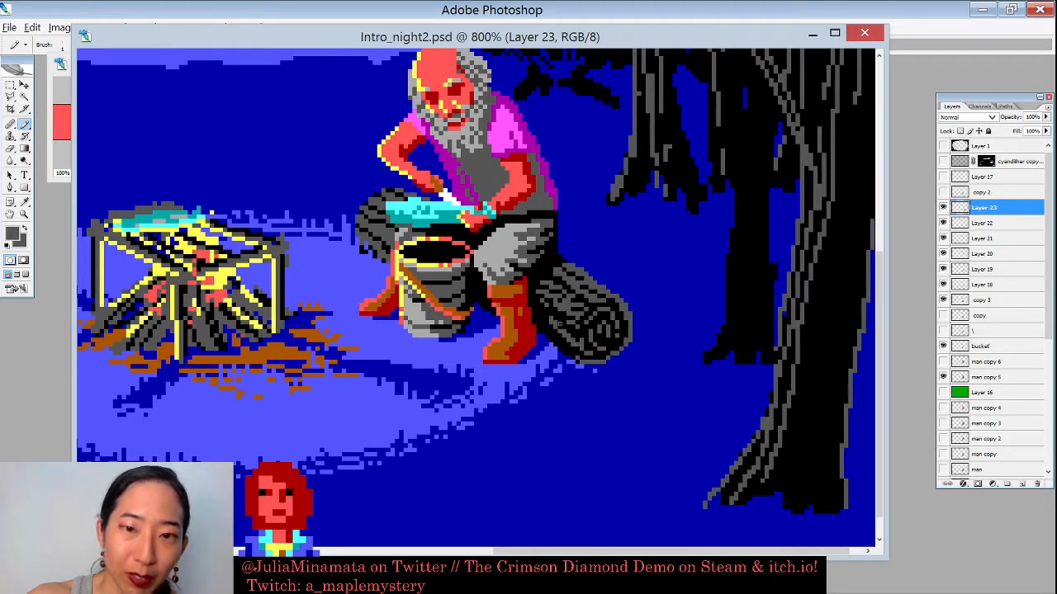
key("z")
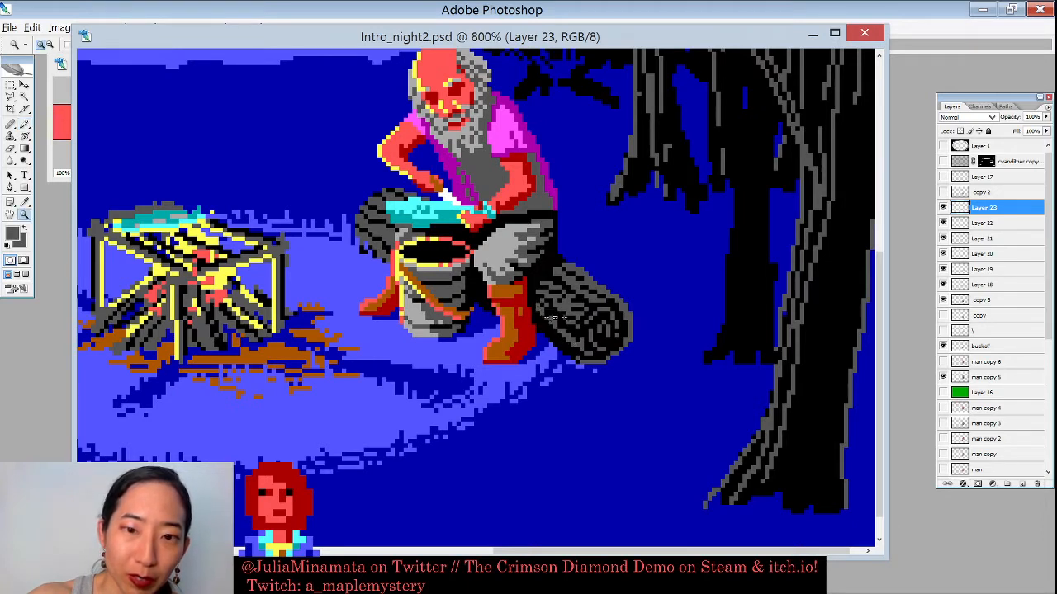
key("alt")
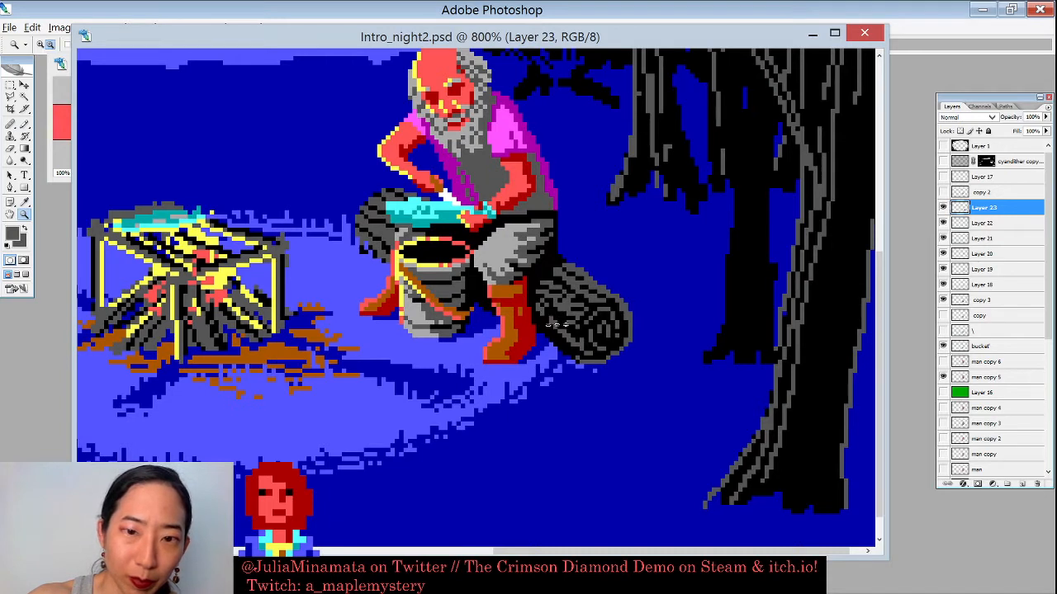
key("alt")
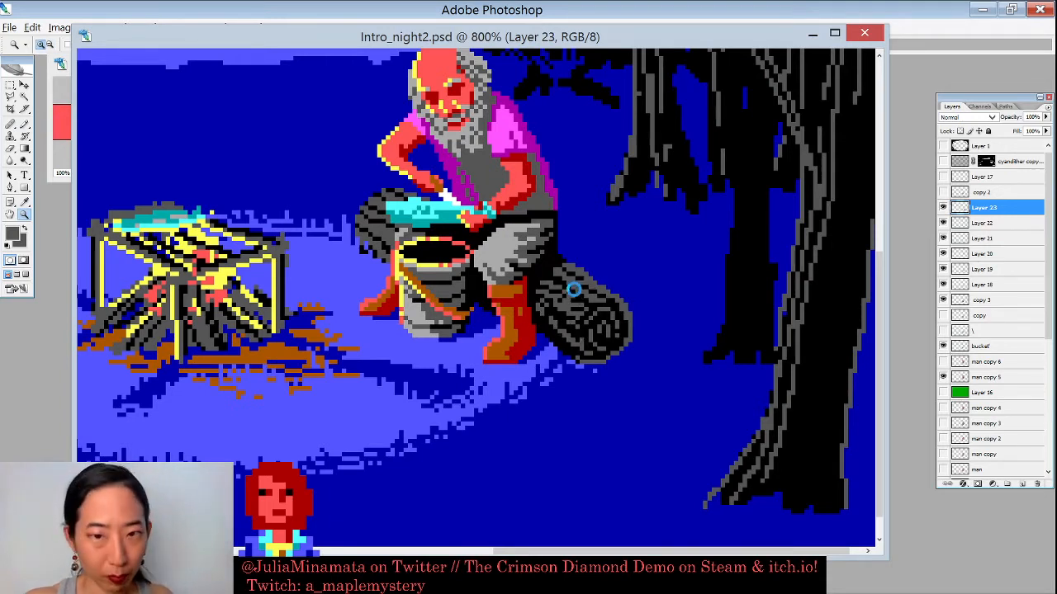
Step: Touch up the bark texture on the log's side and near its cut end with black and dark gray pixels
key("b")
key("d")
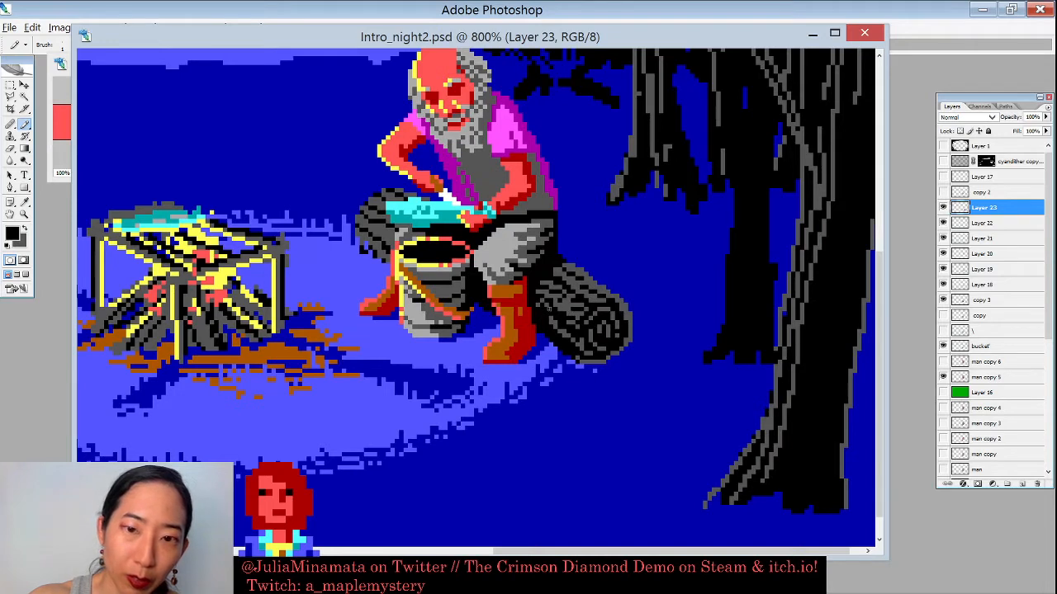
left_click(546, 312, "alt")
left_click(551, 324, "alt")
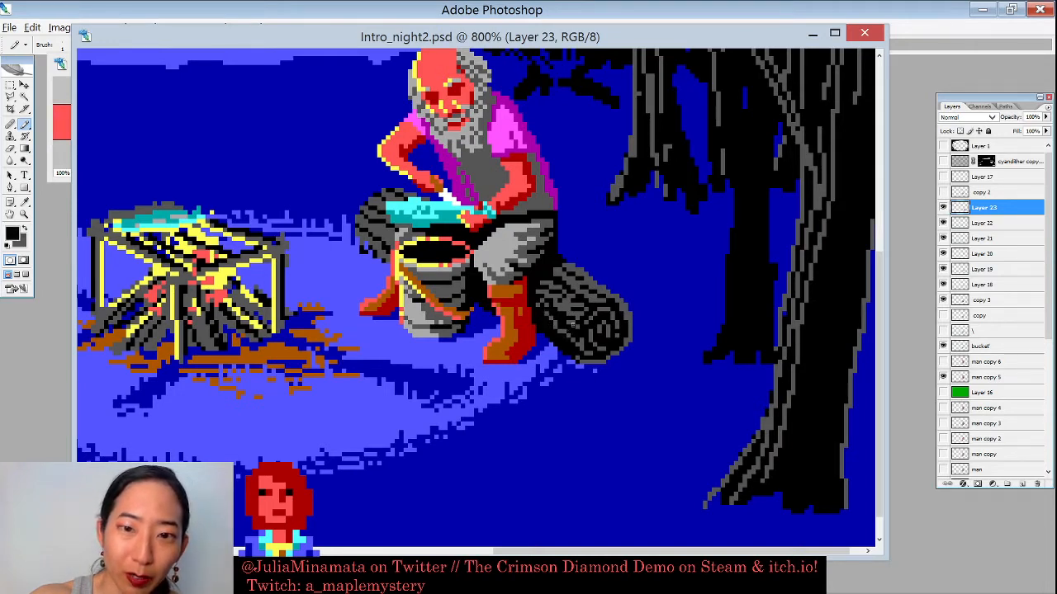
left_click(559, 312, "alt")
left_click_drag(556, 336, 559, 326)
key("ctrl+z")
left_click(556, 328, "alt")
left_click(560, 334, "alt")
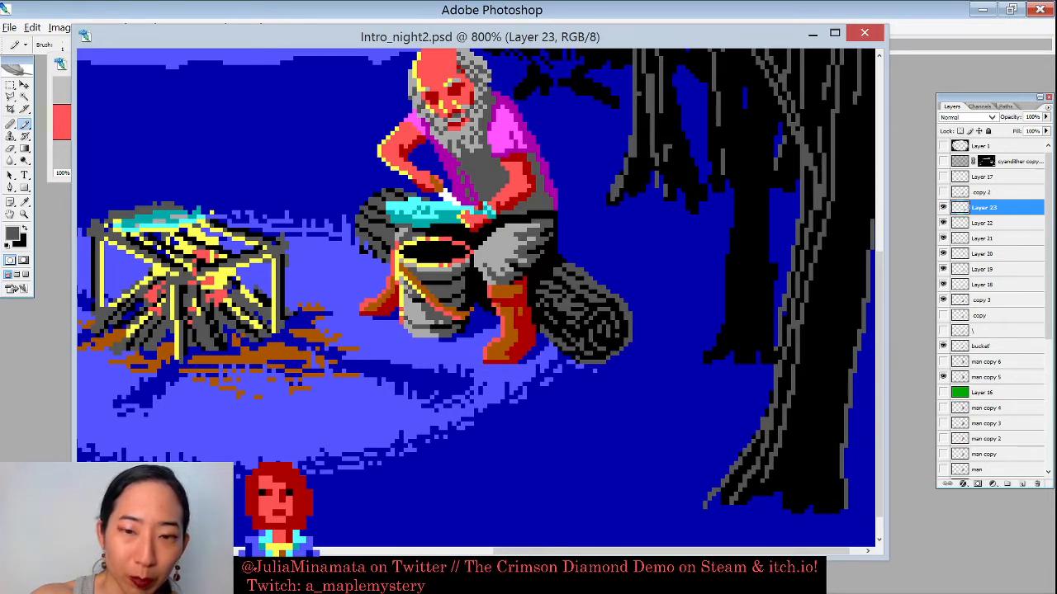
key("x")
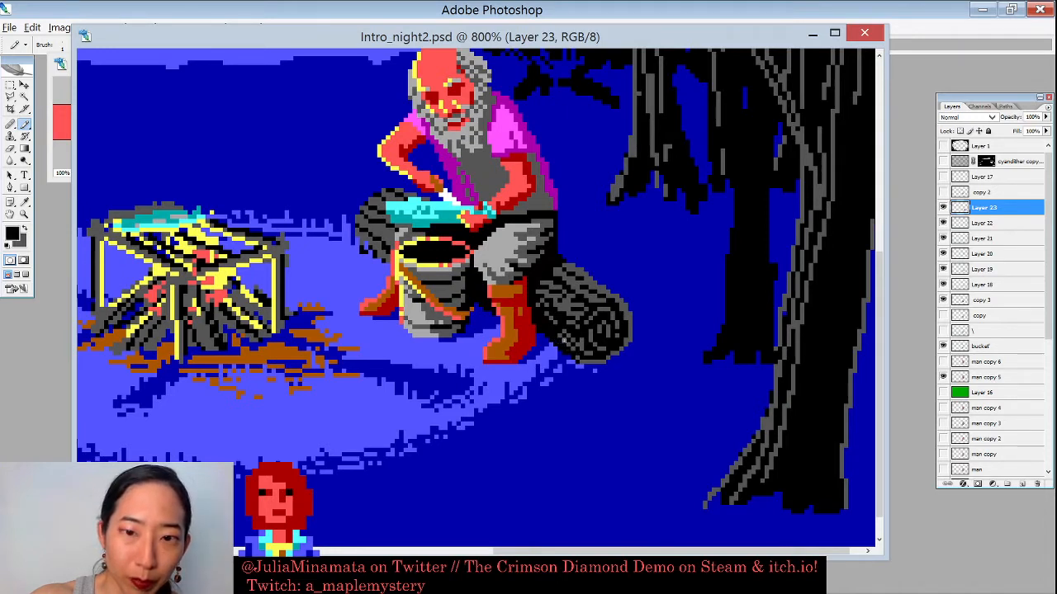
key("x")
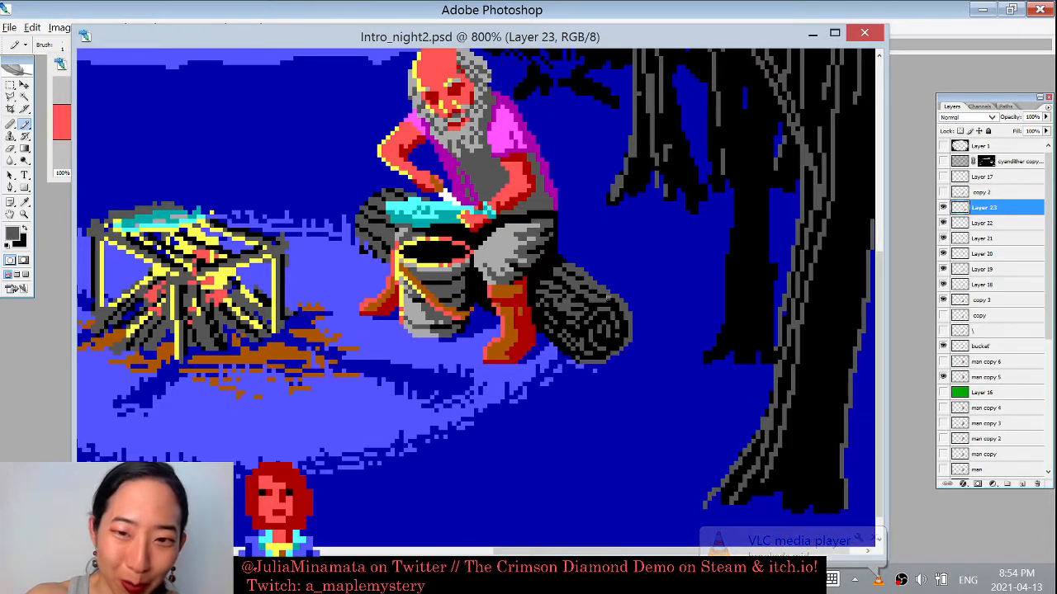
left_click(610, 305, "alt")
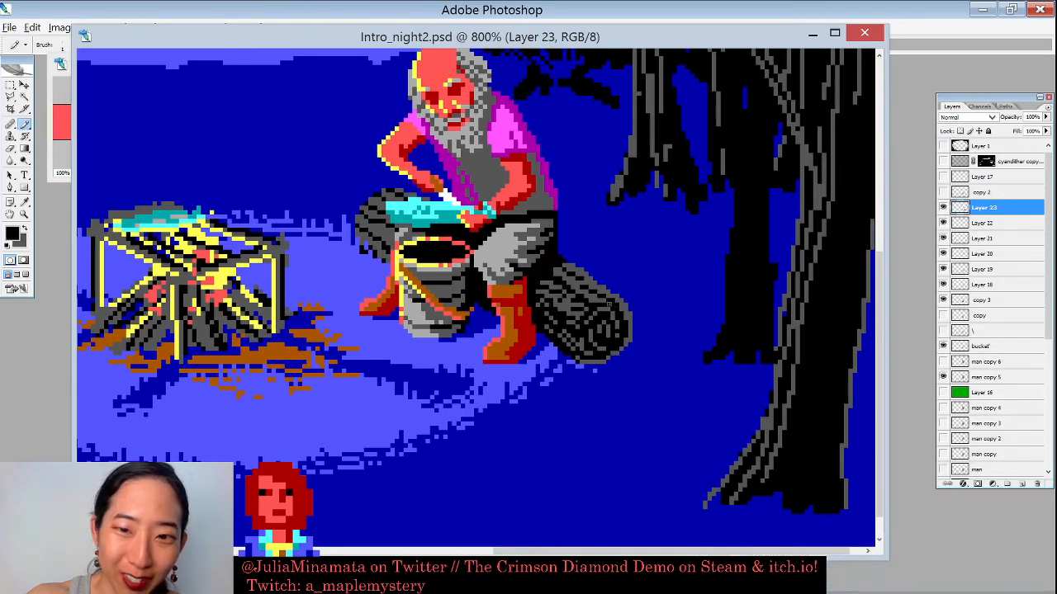
left_click(609, 305, "alt")
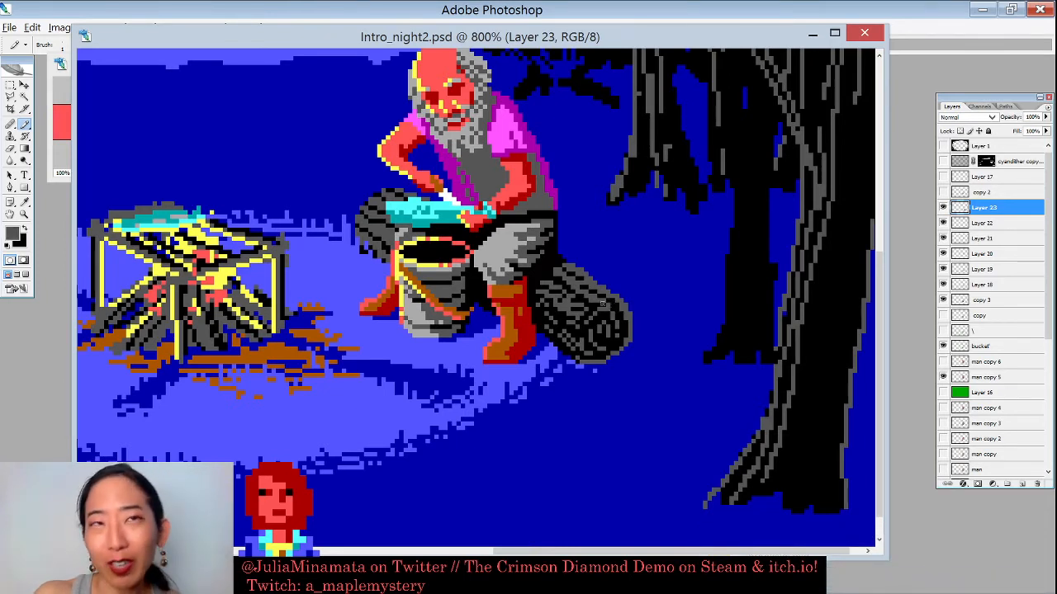
Step: Examine the man and the reworked log within the whole campfire scene at magnifications between 300% and 700%
key("ctrl+minus")
key("ctrl+minus")
key("ctrl+minus")
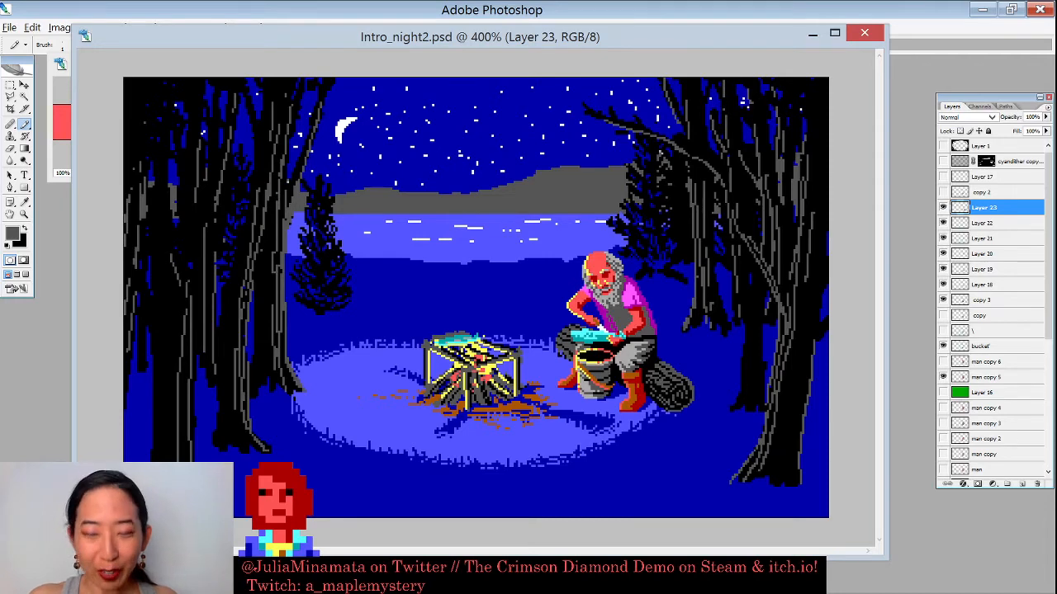
key("ctrl+plus")
key("ctrl+plus")
key("ctrl+plus")
left_click_drag(611, 355, 388, 243)
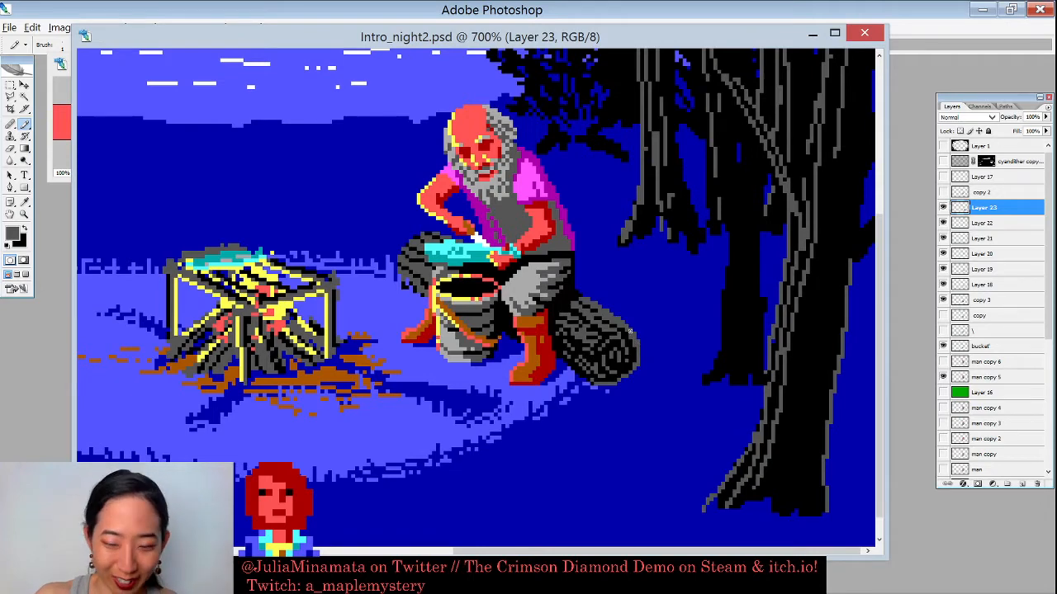
key("ctrl+minus")
key("ctrl+minus")
key("ctrl+minus")
key("ctrl+minus")
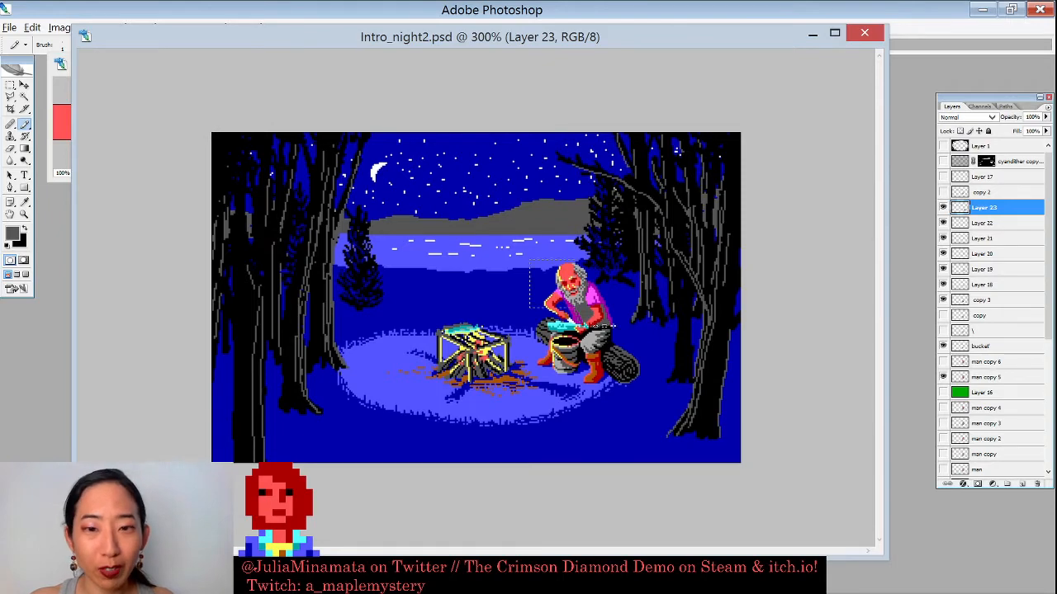
Step: Darken the log's bark with black where it emerges from behind the man's hip and boot
left_click_drag(531, 258, 675, 424)
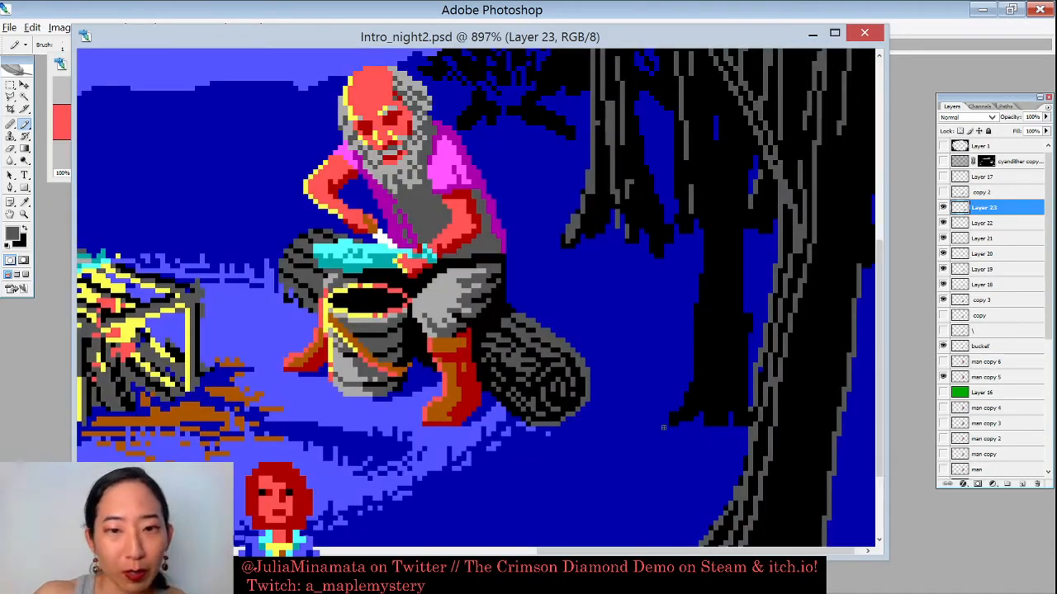
key("d")
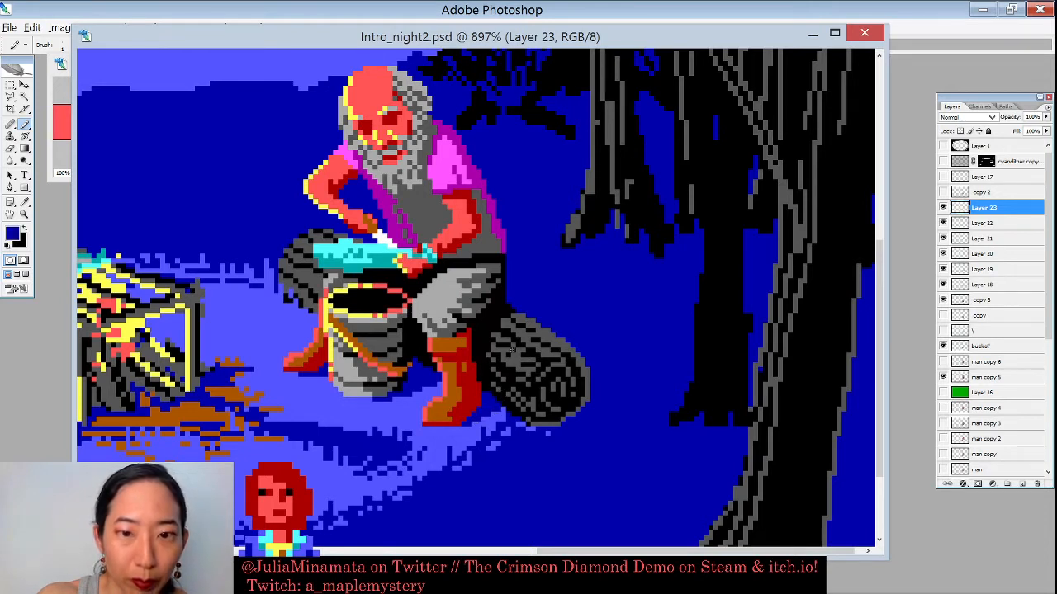
left_click_drag(510, 320, 499, 340)
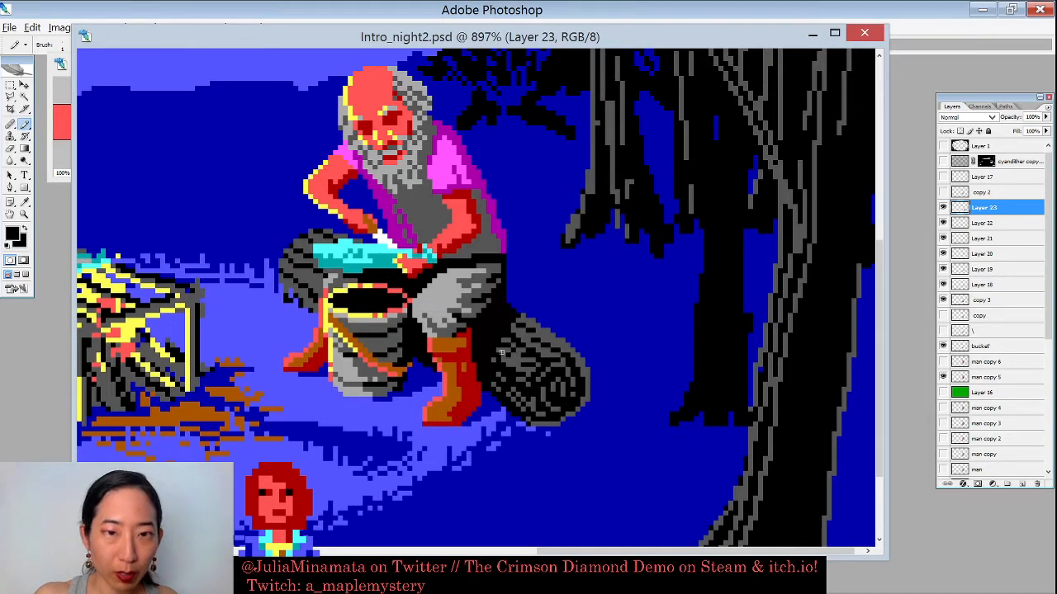
Step: Add stray light gray hair pixels to the back of the man's head
left_click_drag(507, 235, 625, 348)
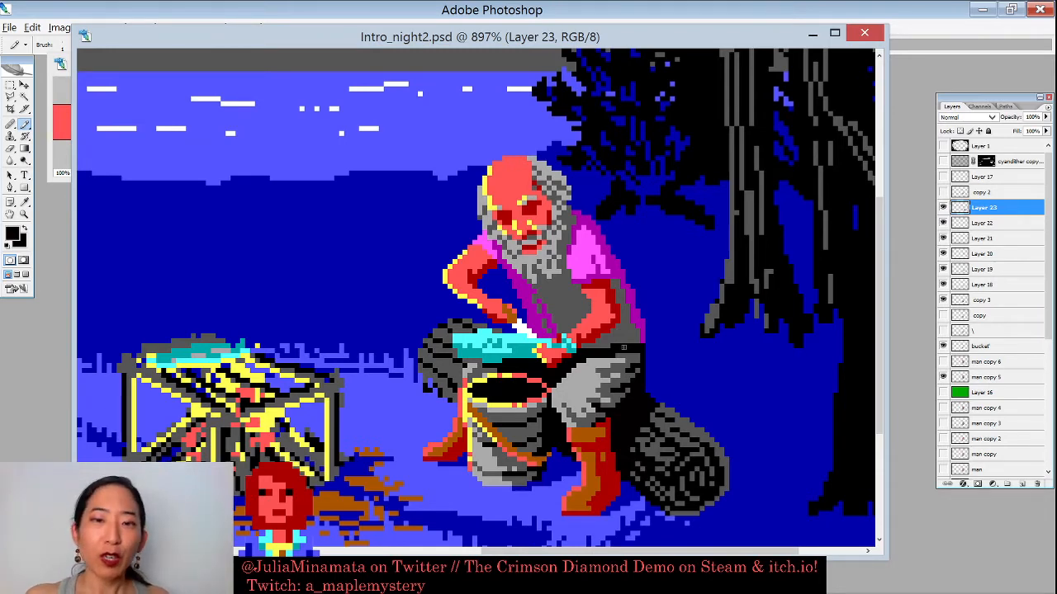
scroll(633, 349, "up", 5)
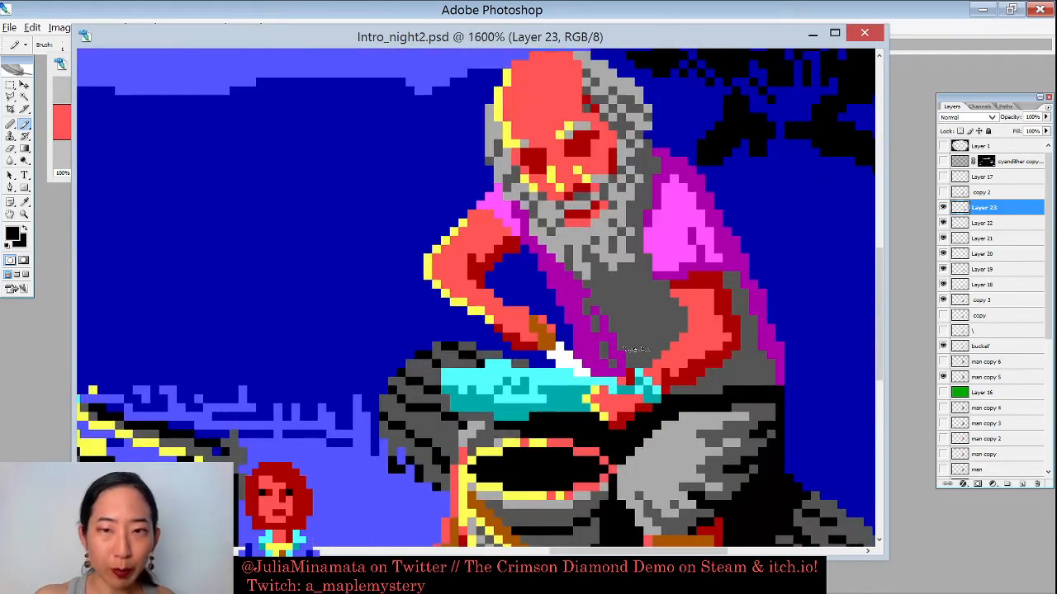
left_click_drag(632, 347, 612, 447)
left_click(617, 186, "alt")
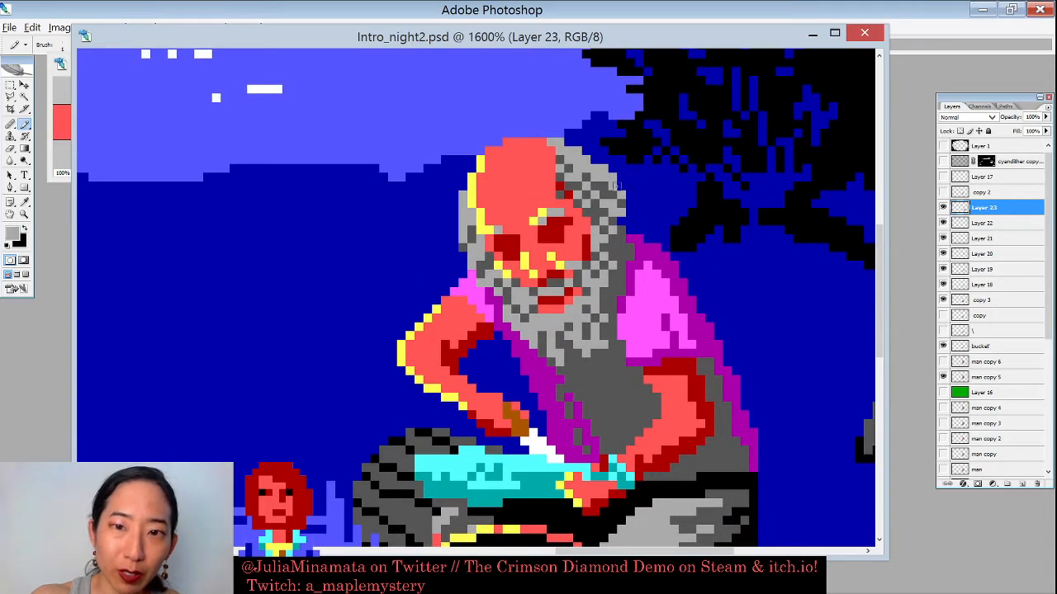
left_click(631, 203)
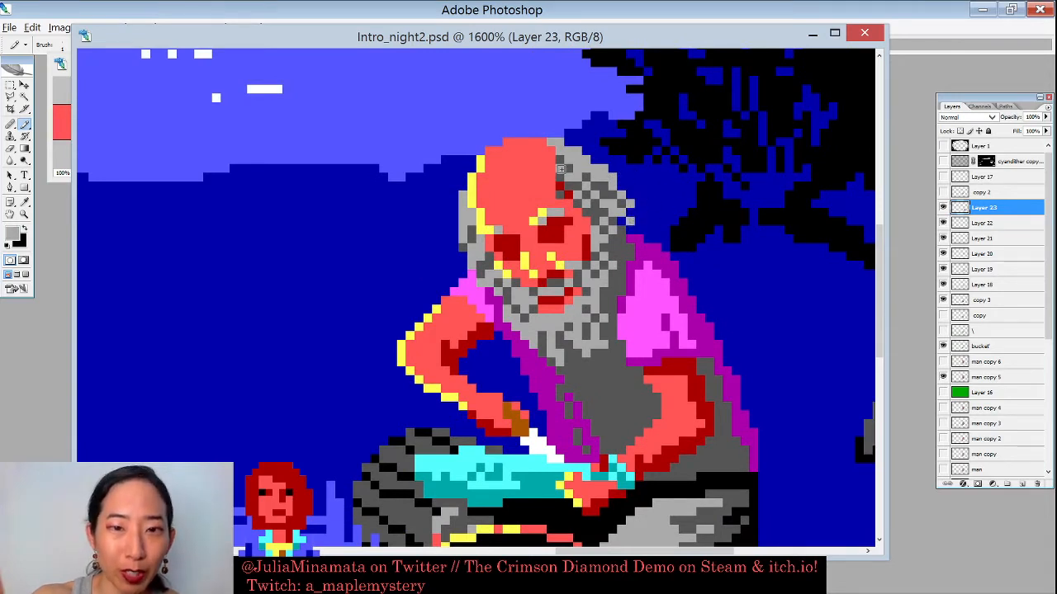
Step: Add wispy light gray hair pixels on the side of the man's head that faces the campfire
left_click(461, 245, "alt")
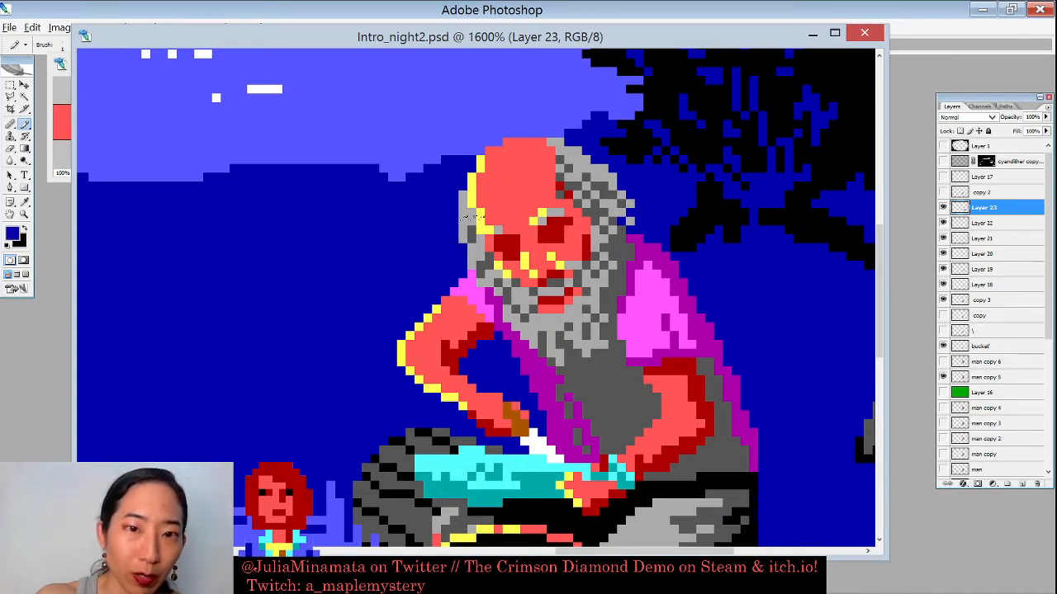
left_click(465, 228, "alt")
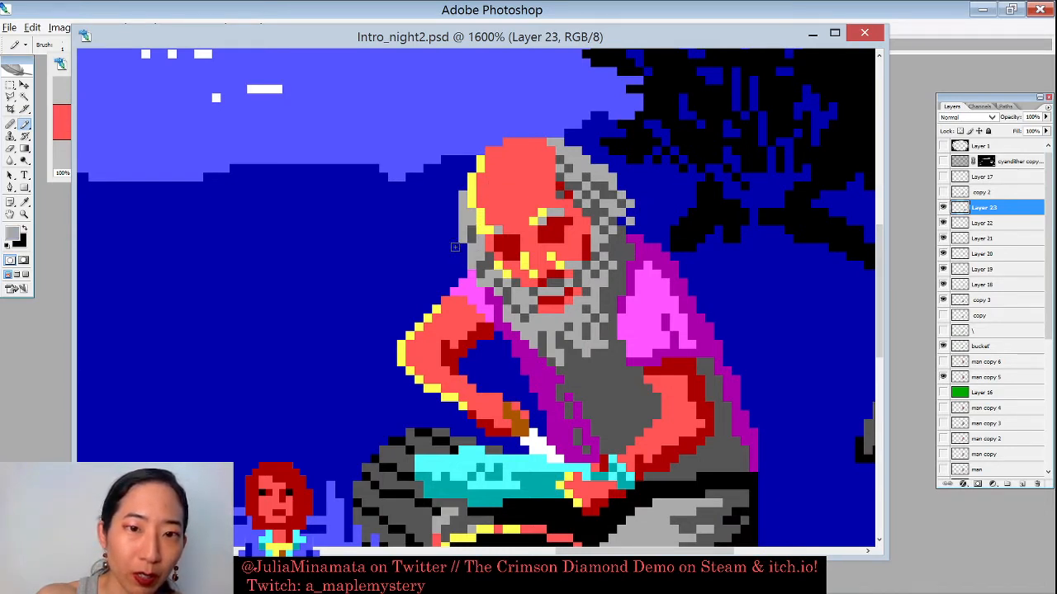
left_click(455, 222)
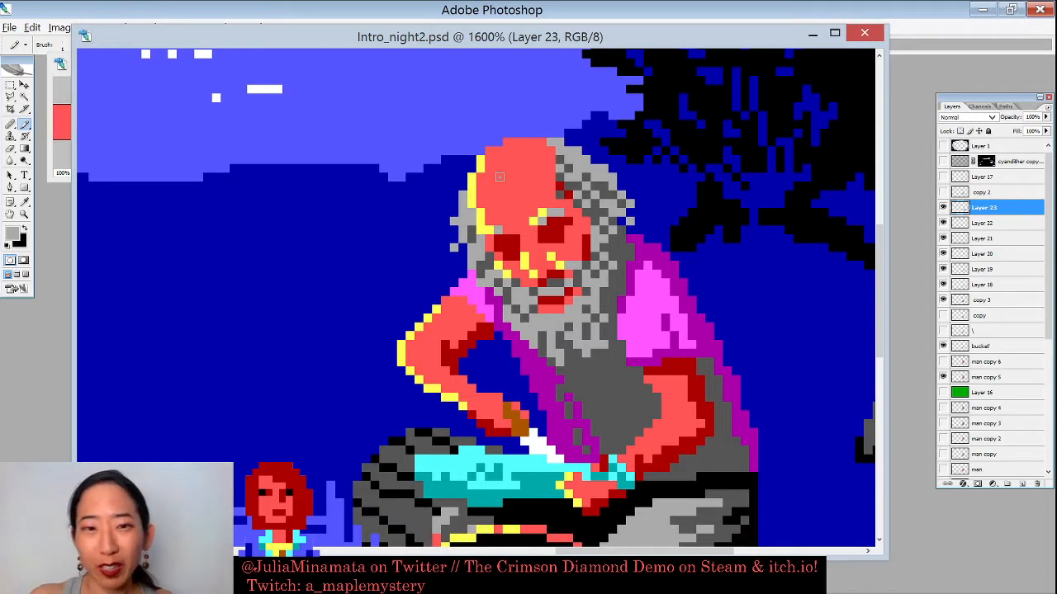
left_click(443, 227)
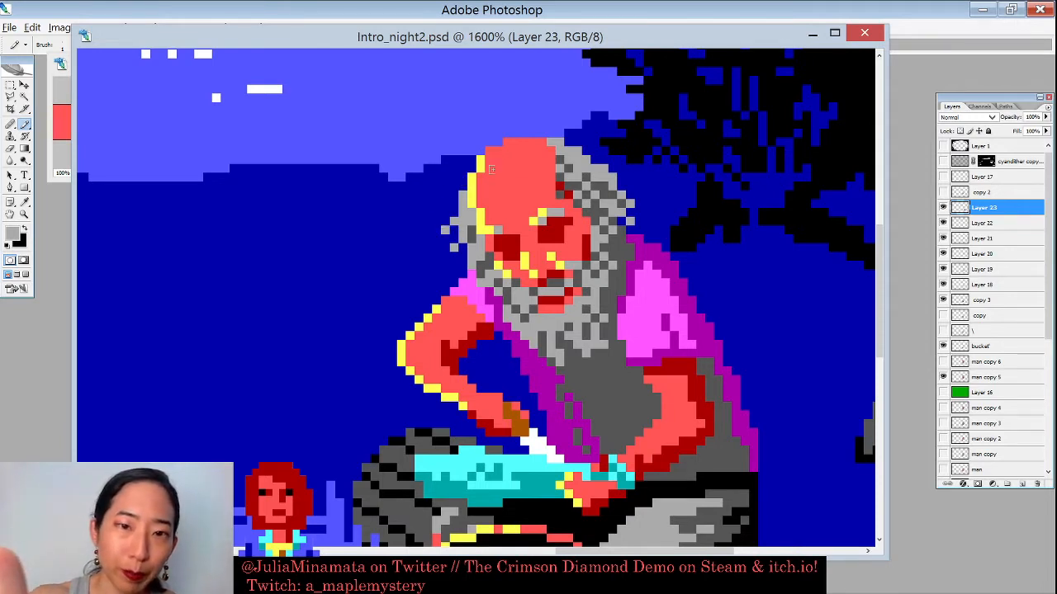
left_click(462, 264)
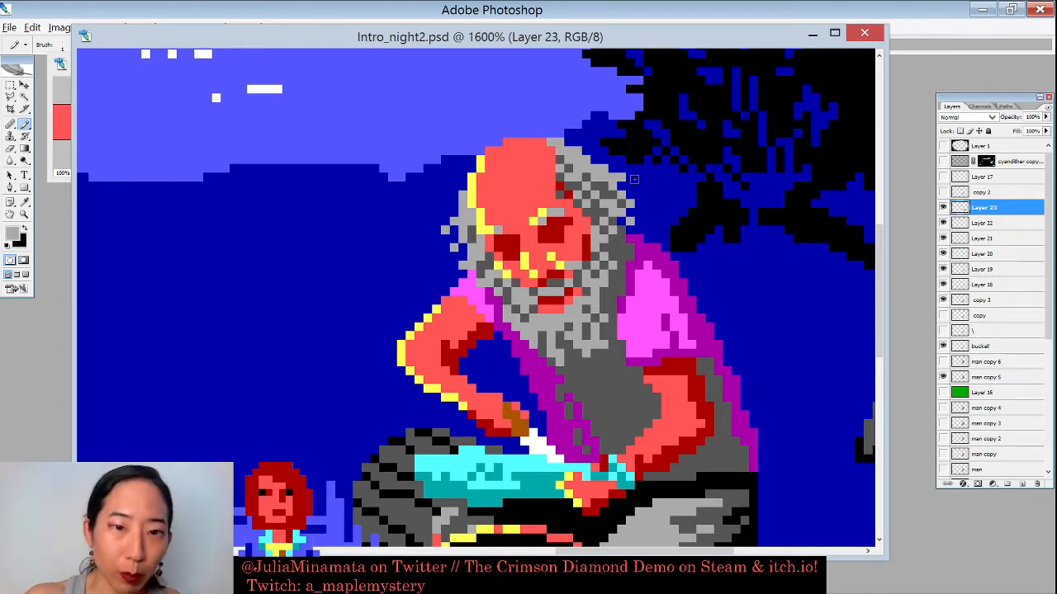
Step: Thin the dark red shadow inside the bent elbow of the man's knife arm with light red pixels
left_click(437, 350, "alt")
left_click(446, 364)
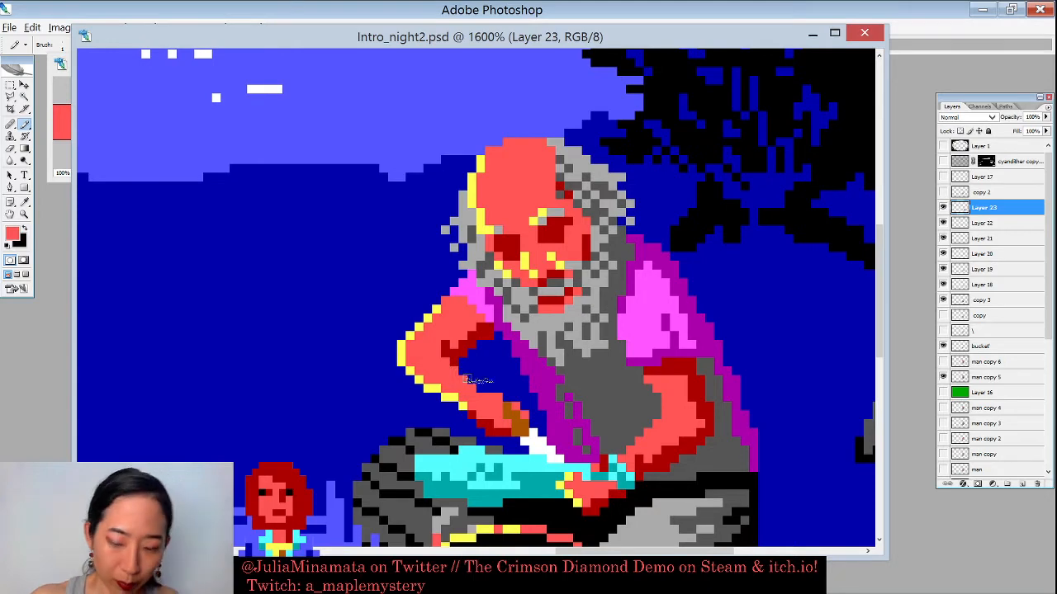
key("ctrl+minus")
key("ctrl+minus")
key("ctrl+minus")
key("ctrl+minus")
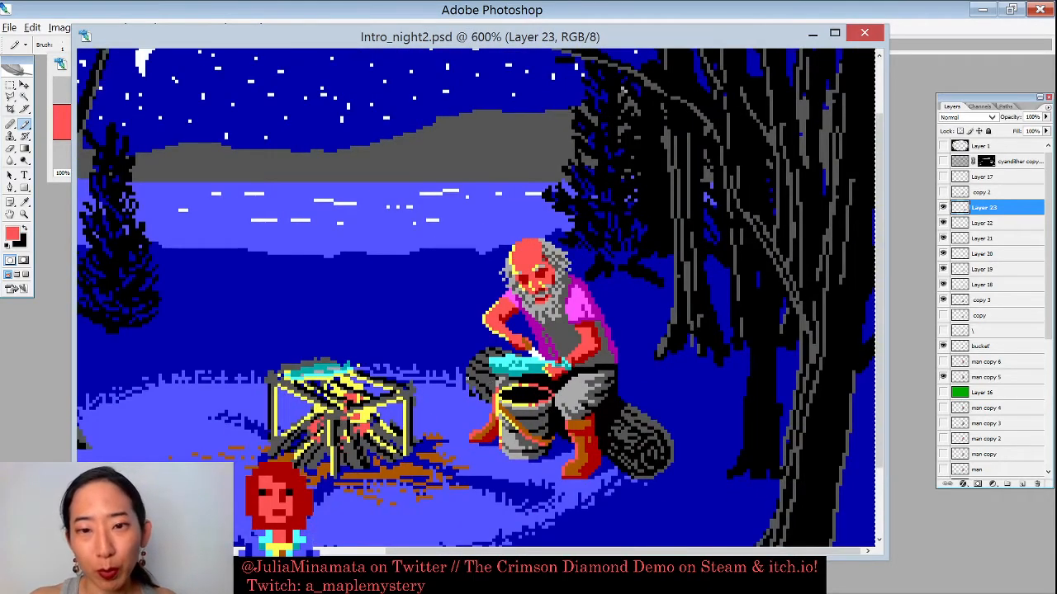
Step: Touch up the shadow beneath the pink sleeve on the man's near arm with dark red
key("ctrl+plus")
key("ctrl+plus")
key("ctrl+plus")
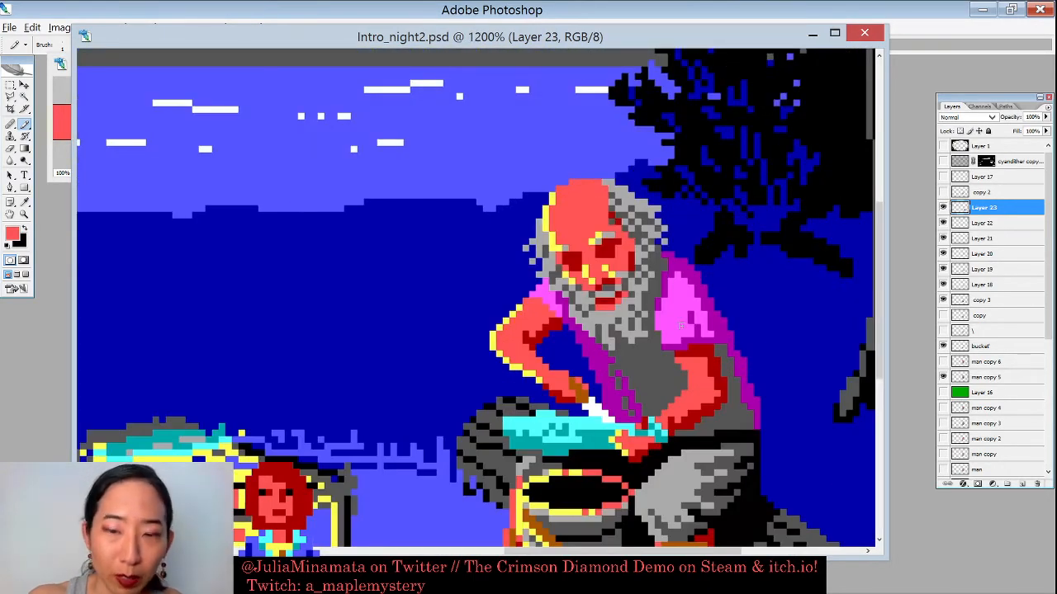
left_click(707, 351, "alt")
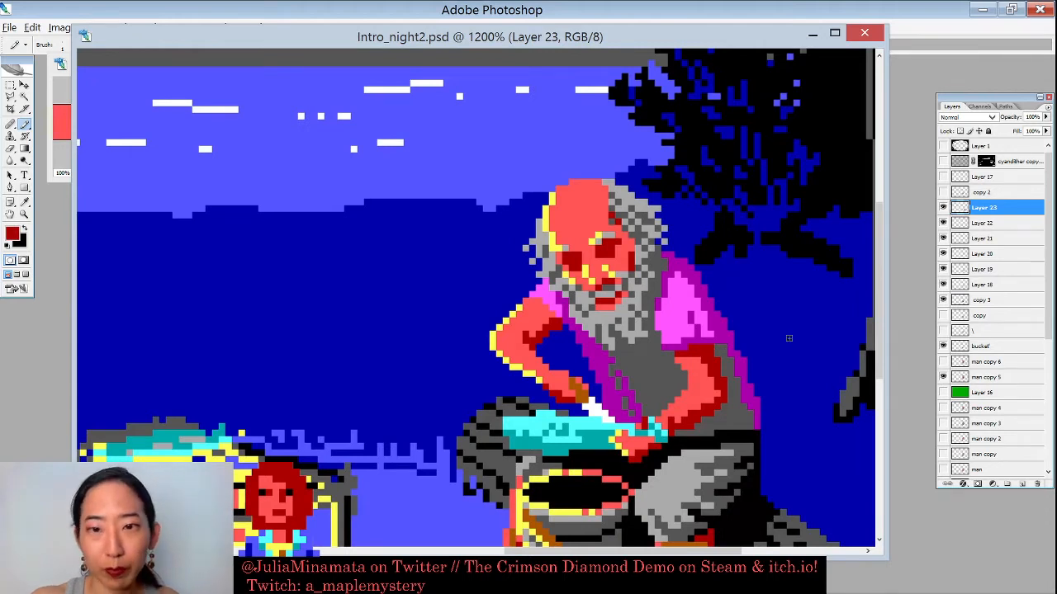
left_click_drag(699, 346, 702, 336)
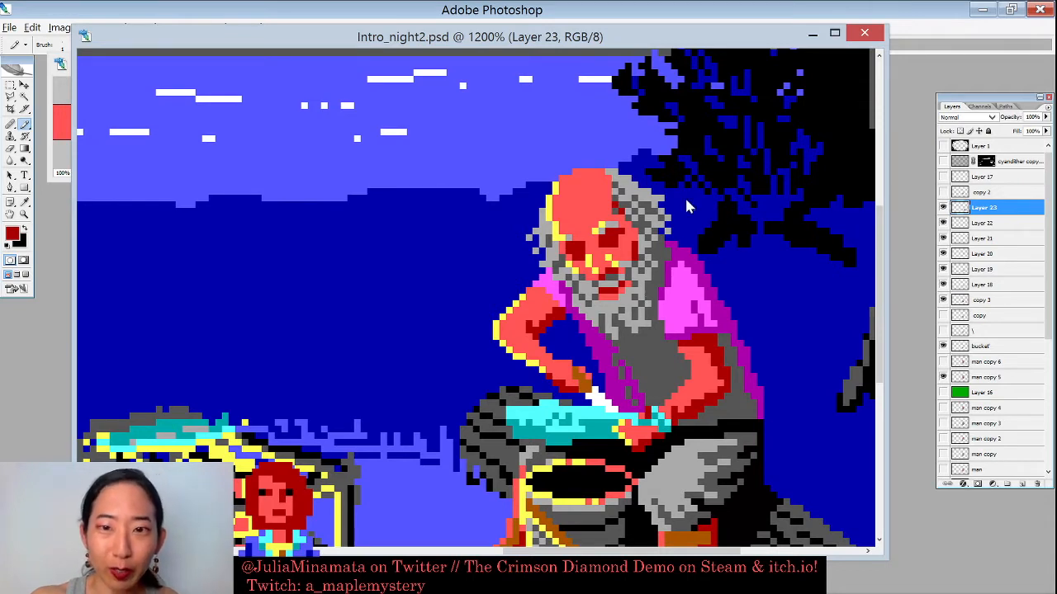
Step: Retouch the man's temple with light red and his shaded cheek with dark red
left_click(616, 188, "alt")
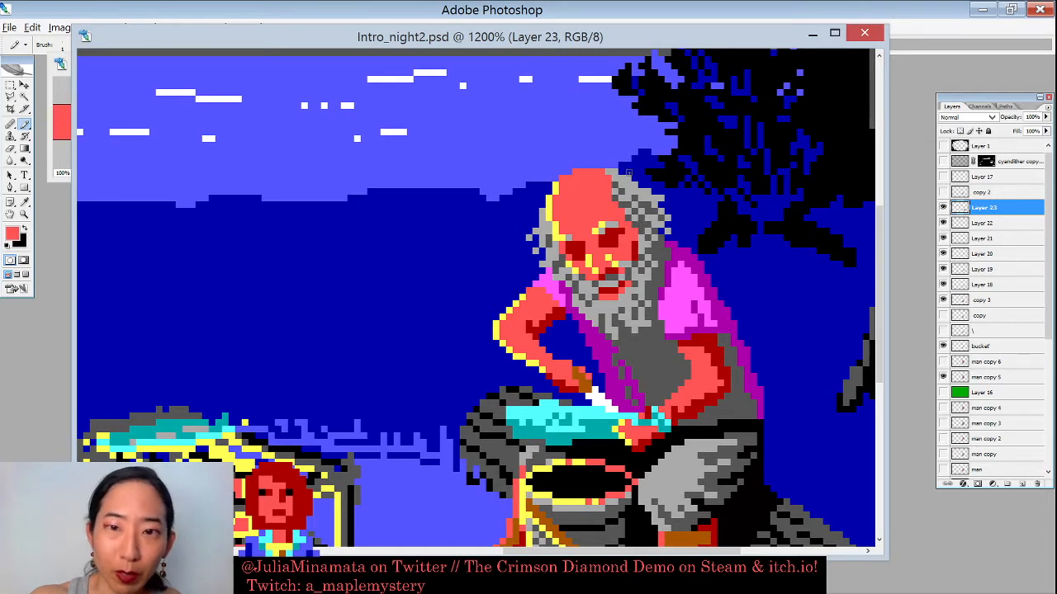
left_click(636, 249, "alt")
left_click(631, 255)
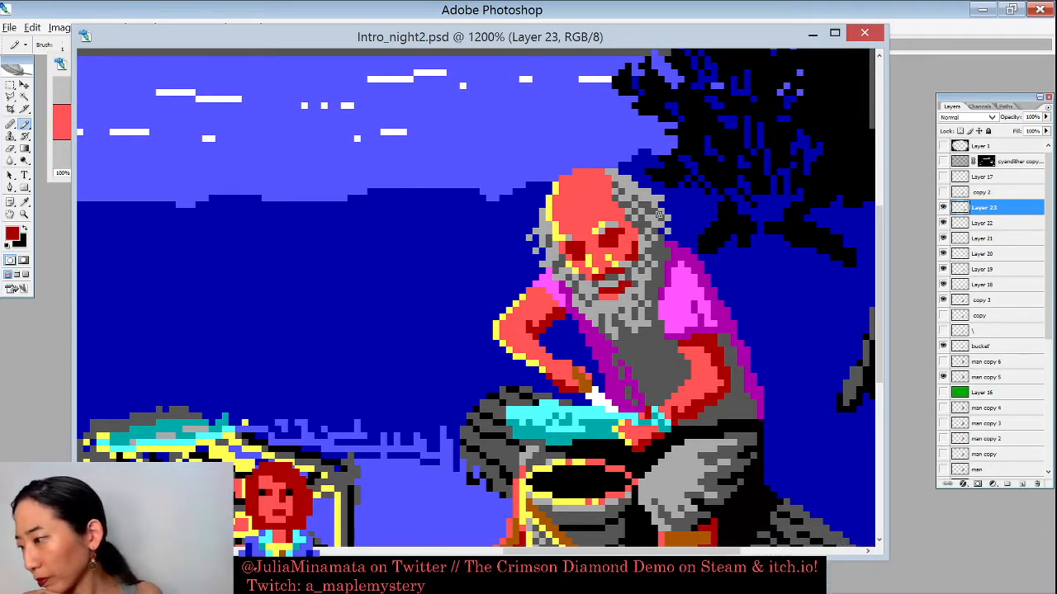
Step: Refine the shading on the man's near arm just below the sleeve with light red and dark red pixels
scroll(659, 215, "down", 4)
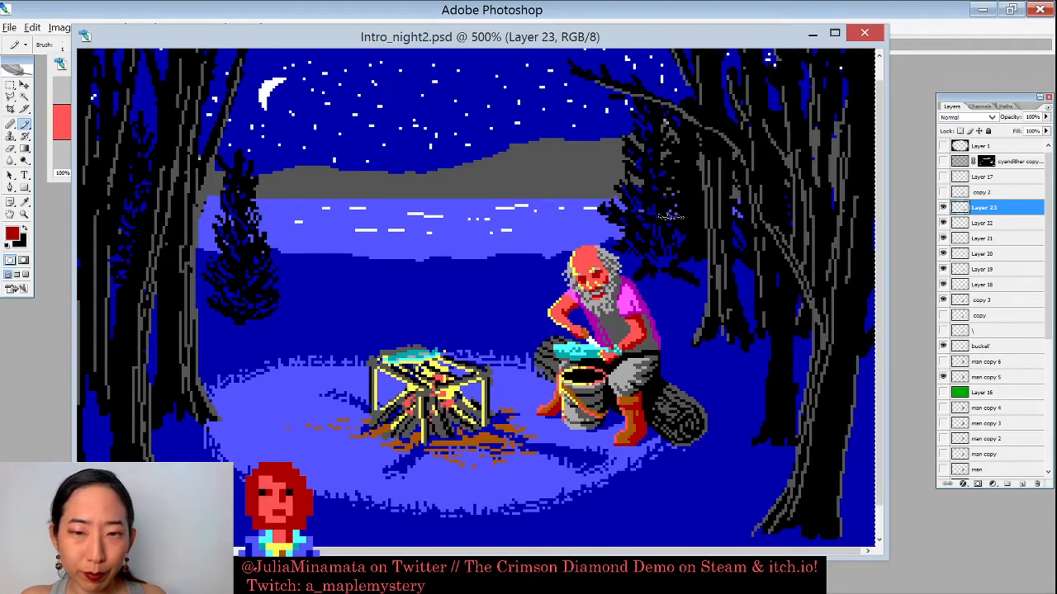
scroll(658, 215, "up", 3)
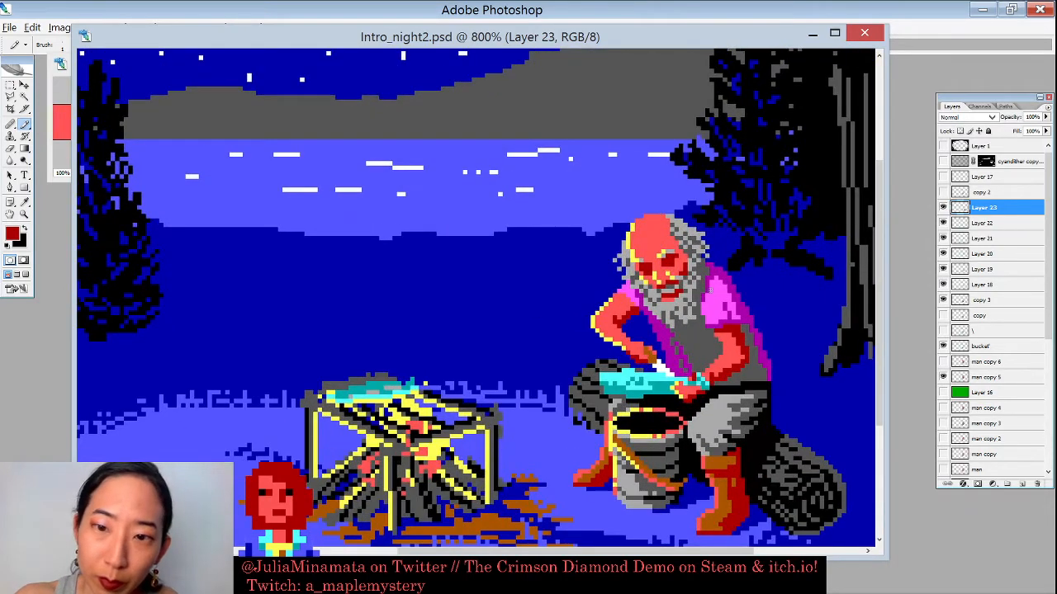
left_click(723, 337, "alt")
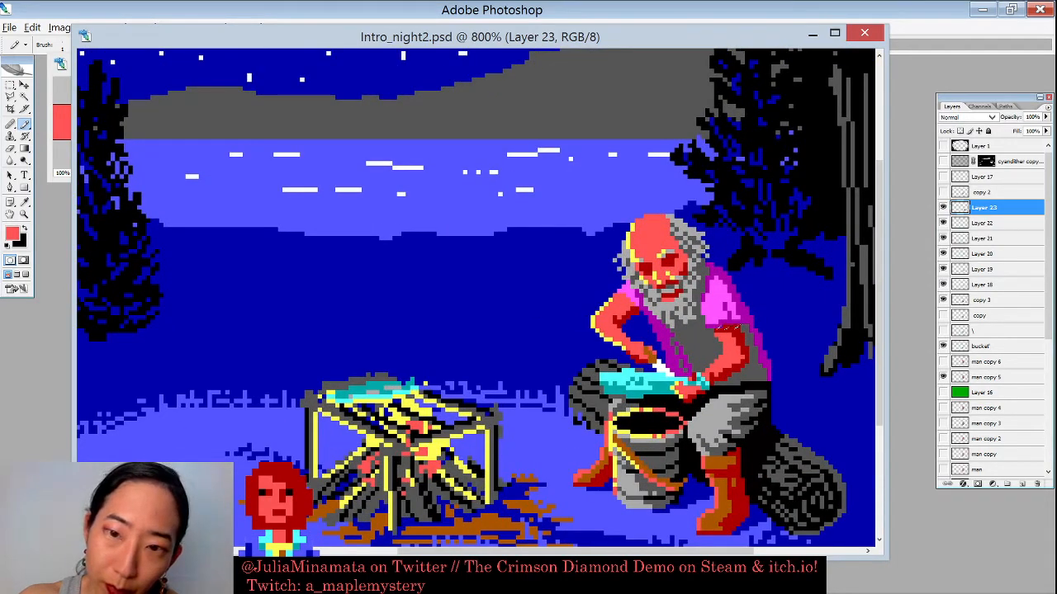
left_click(736, 322, "alt")
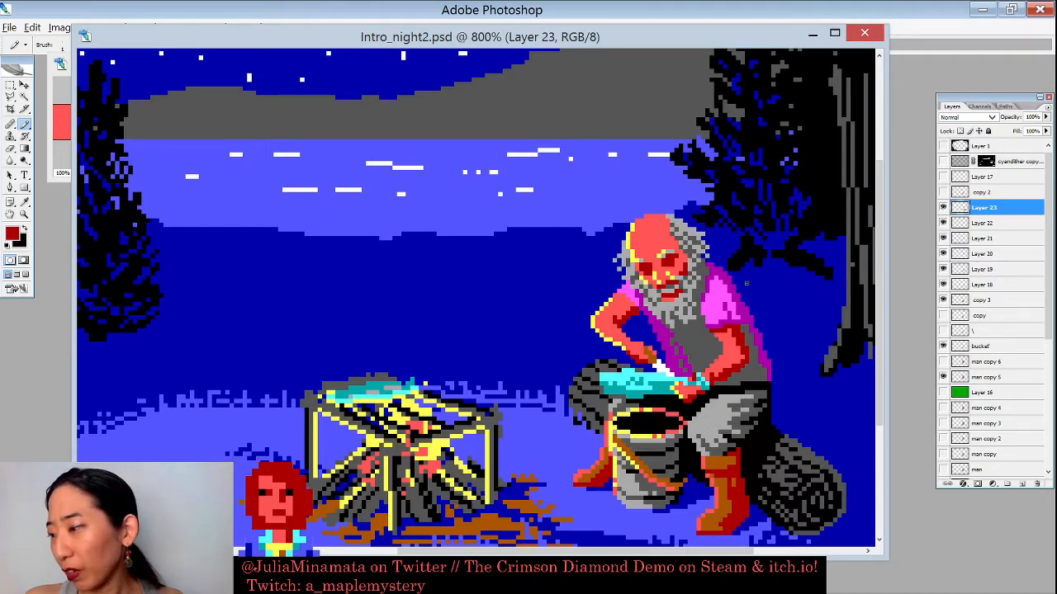
key("ctrl+minus")
key("ctrl+minus")
key("ctrl+minus")
key("ctrl+minus")
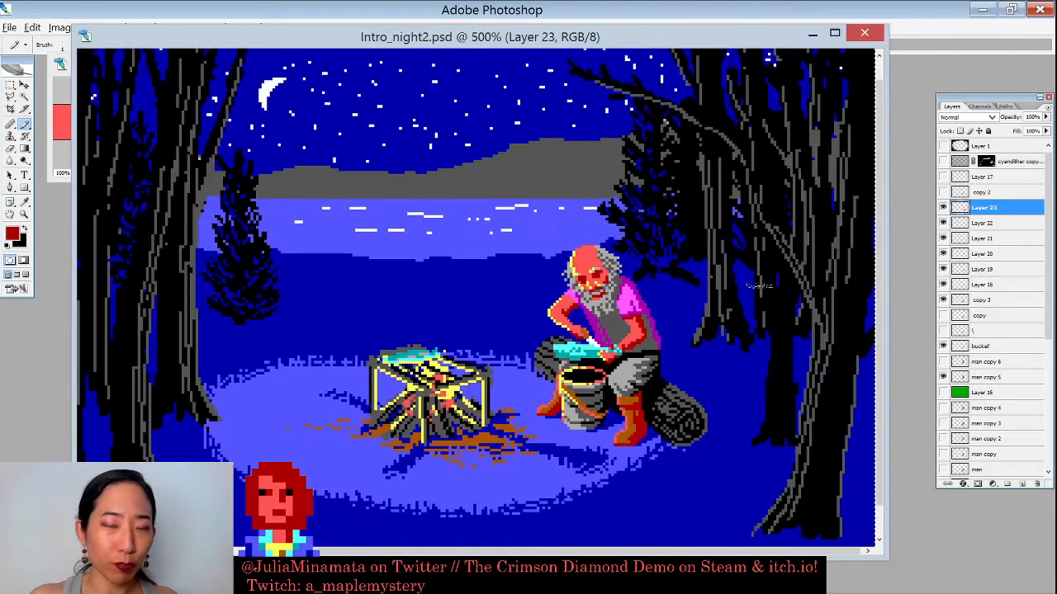
key("ctrl+minus")
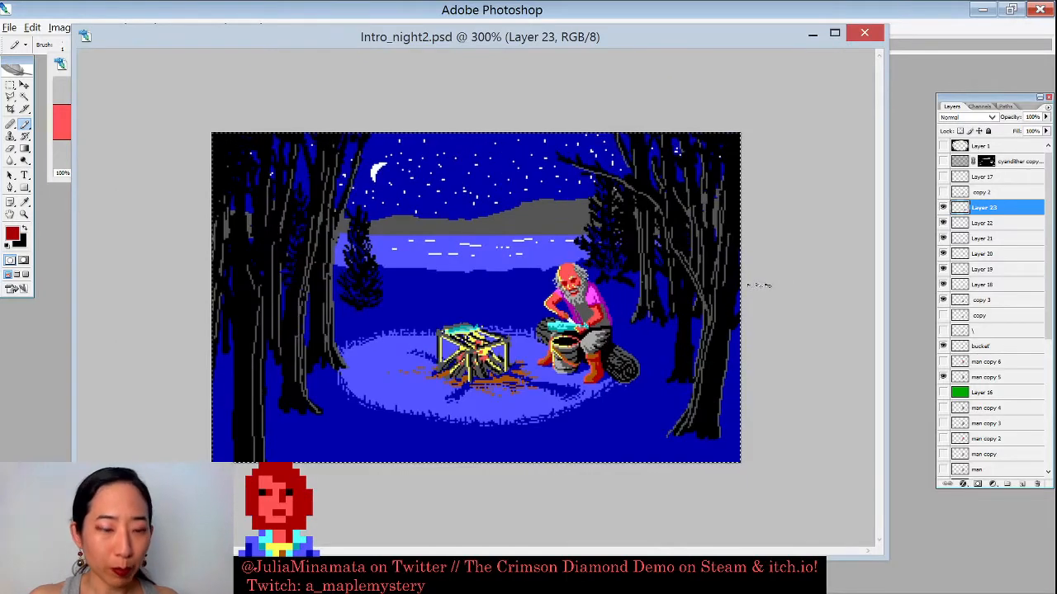
Step: Examine the whole campfire scene and the seated man's shading at several magnifications
key("ctrl+plus")
key("ctrl+plus")
key("ctrl+minus")
key("ctrl+minus")
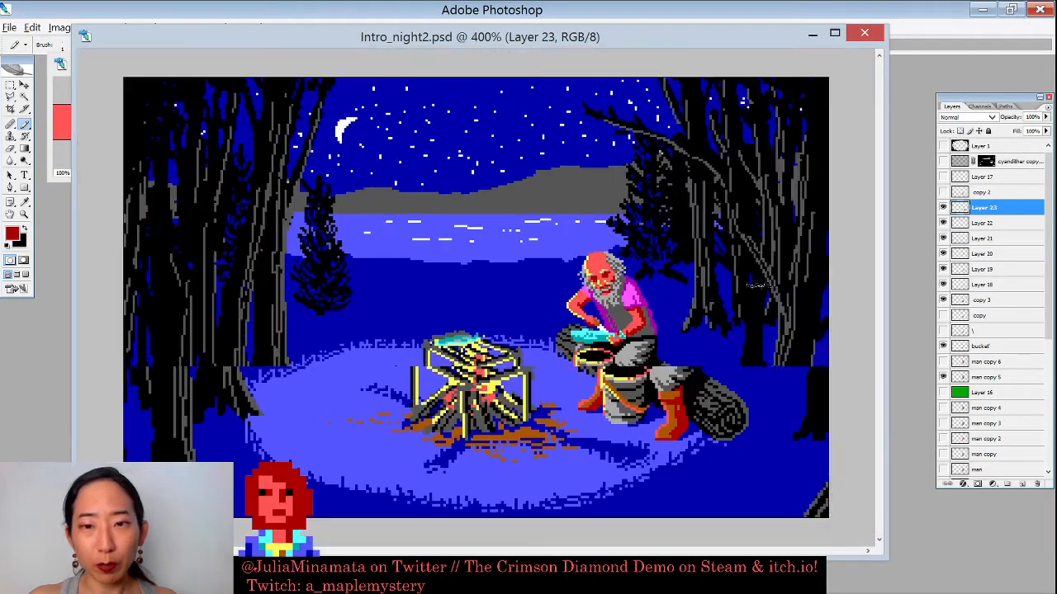
key("ctrl+plus")
key("ctrl+plus")
key("ctrl+plus")
key("ctrl+plus")
key("ctrl+plus")
key("ctrl+plus")
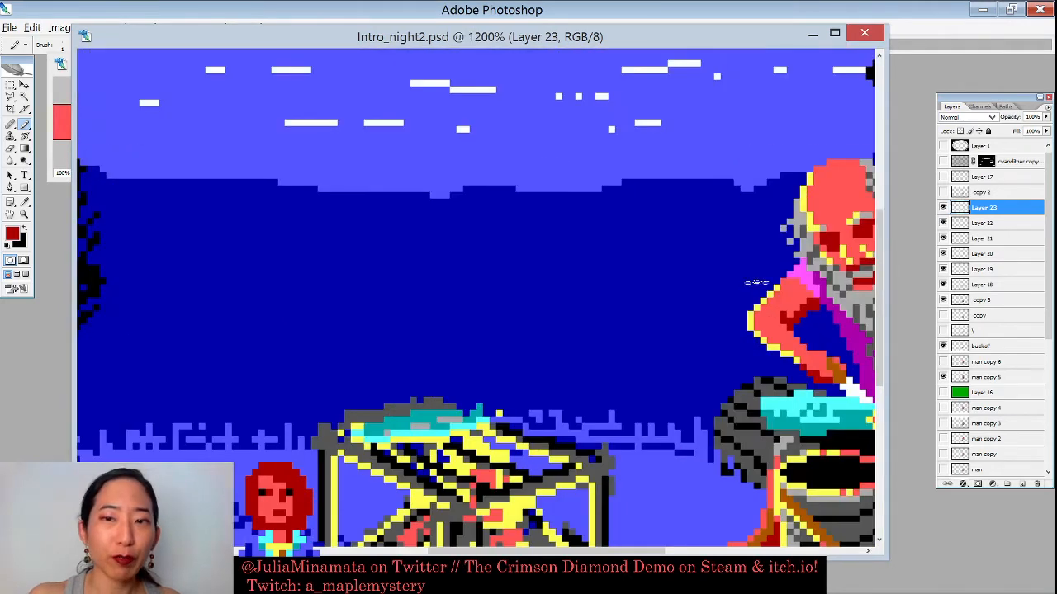
left_click_drag(646, 399, 438, 314)
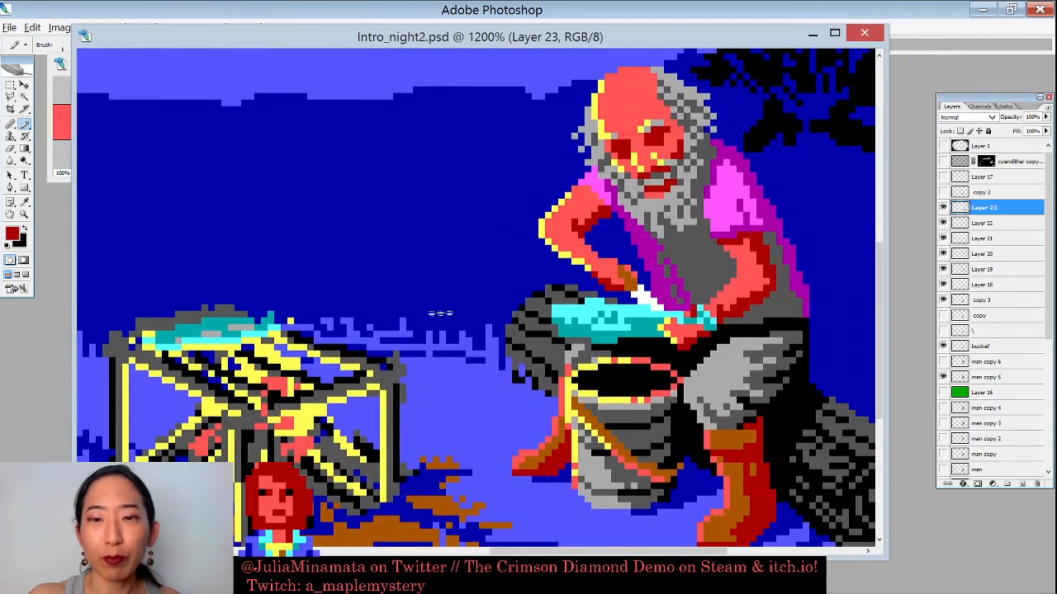
left_click_drag(601, 416, 510, 390)
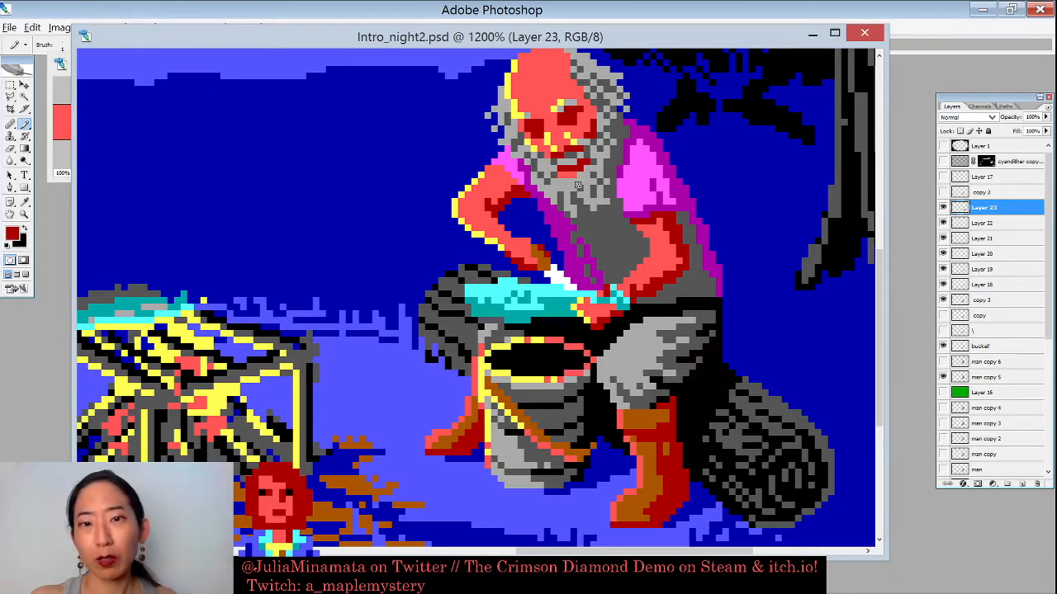
Step: Retouch the skin shading around the man's knife arm with sampled light red and dark red
left_click(547, 242, "alt")
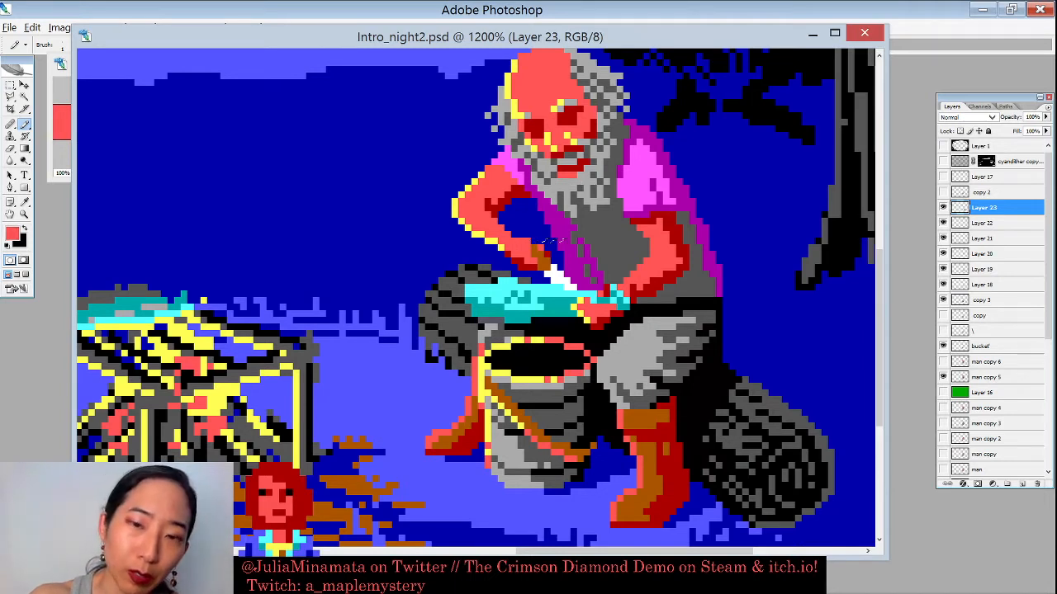
left_click(525, 214, "alt")
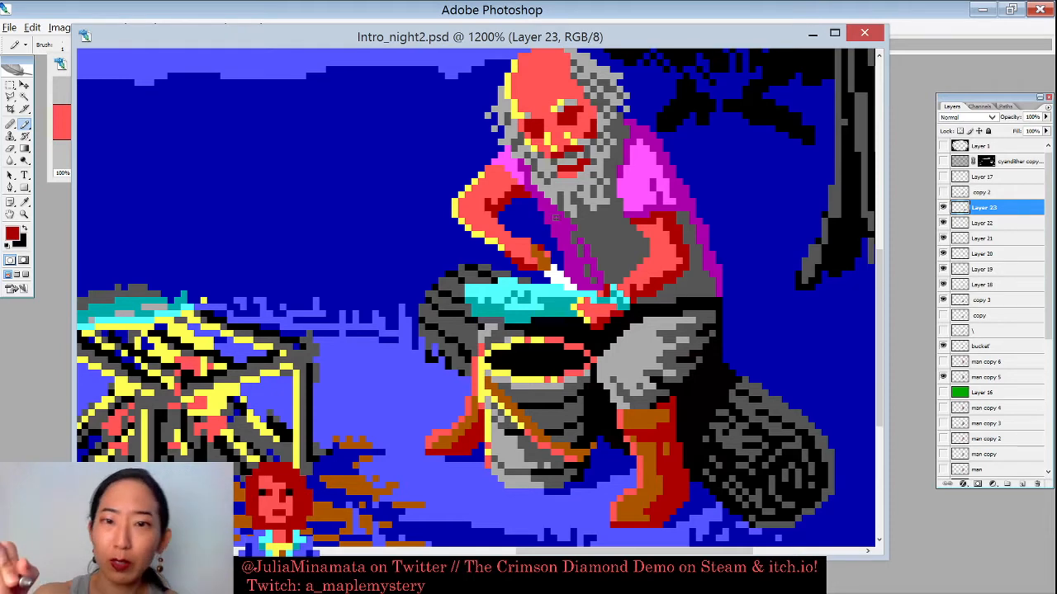
key("ctrl+minus")
key("ctrl+minus")
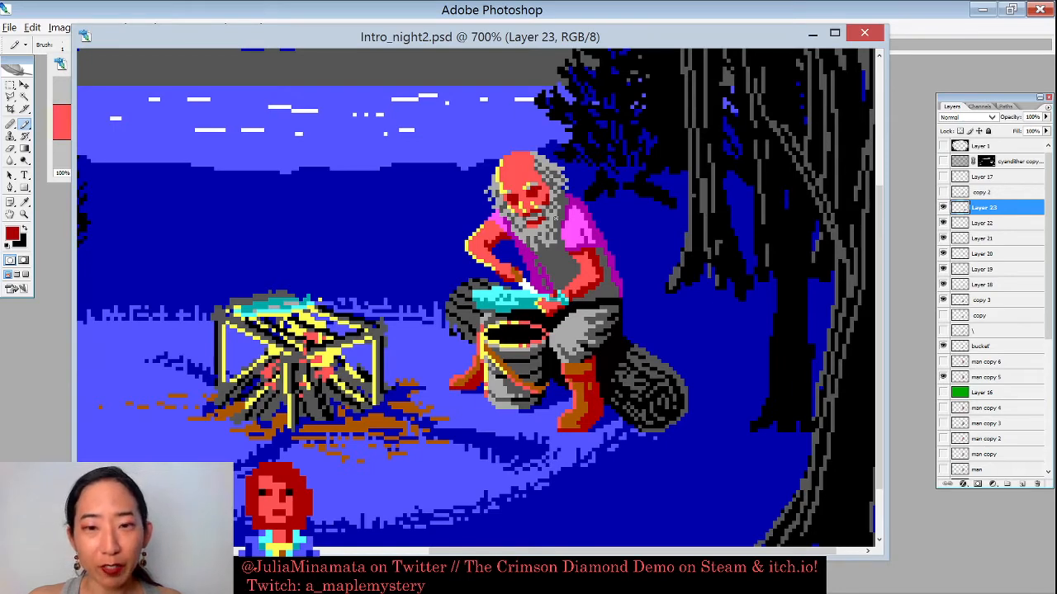
key("ctrl+plus")
key("ctrl+plus")
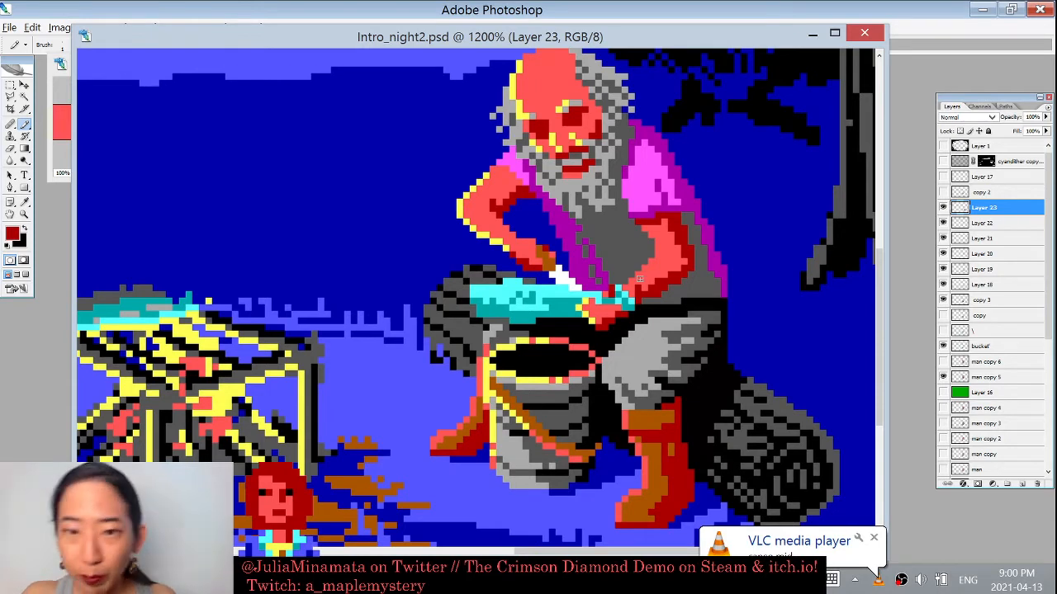
Step: Touch up the shaded trouser cuff above the man's near boot with dark grey and black pixels
left_click(659, 297, "alt")
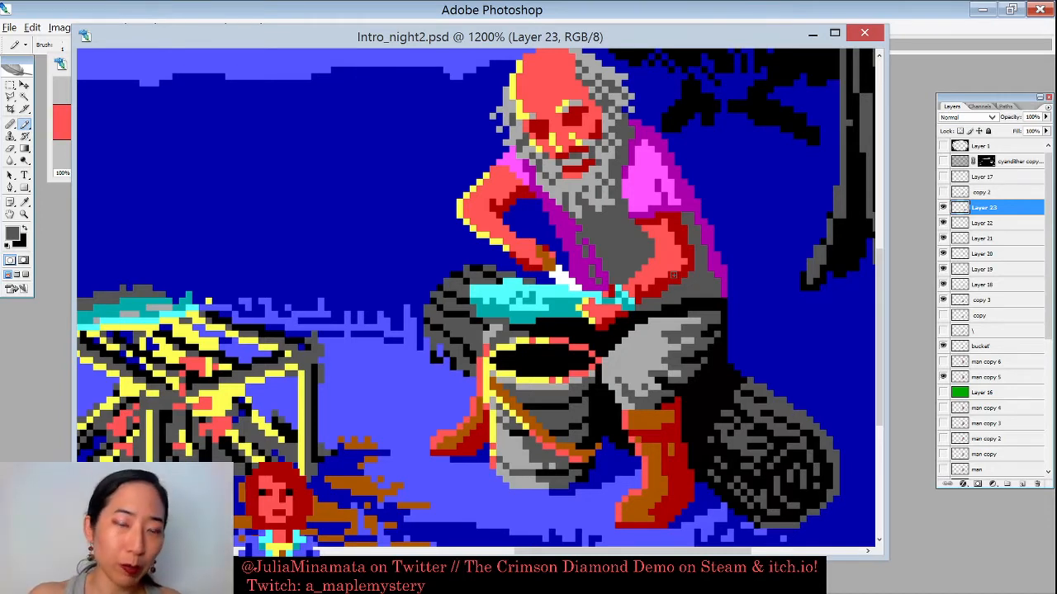
key("x")
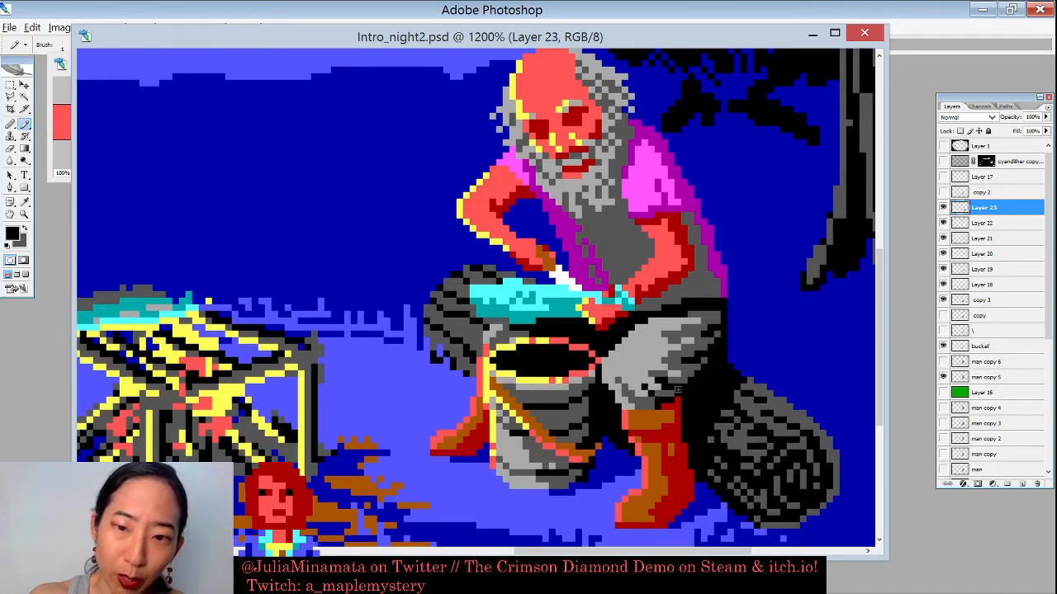
key("x")
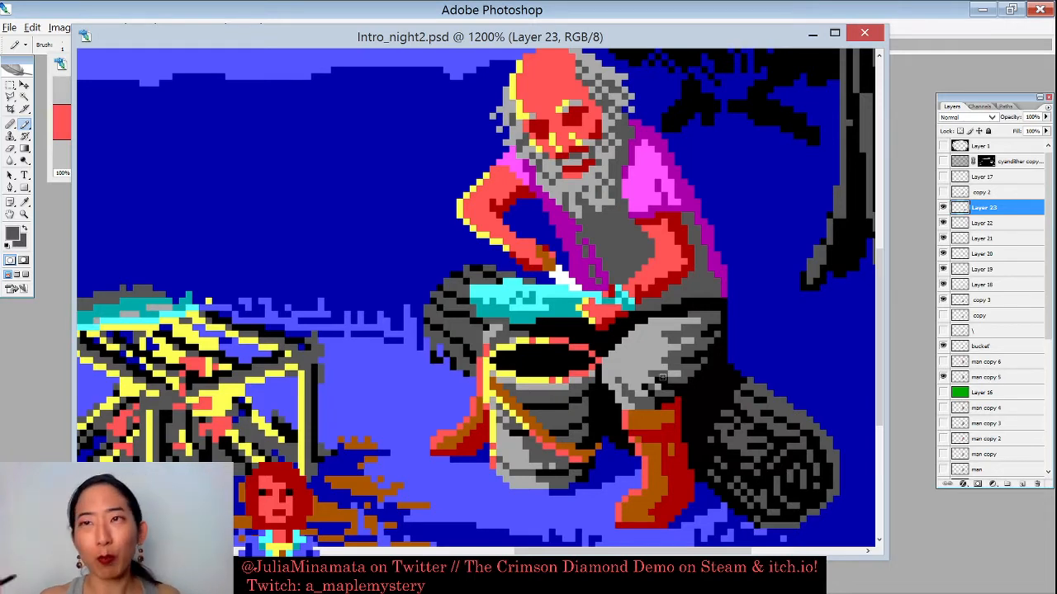
Step: Retouch the man's hair and beard with light grey pixels sampled from the hair
scroll(660, 377, "down", 4)
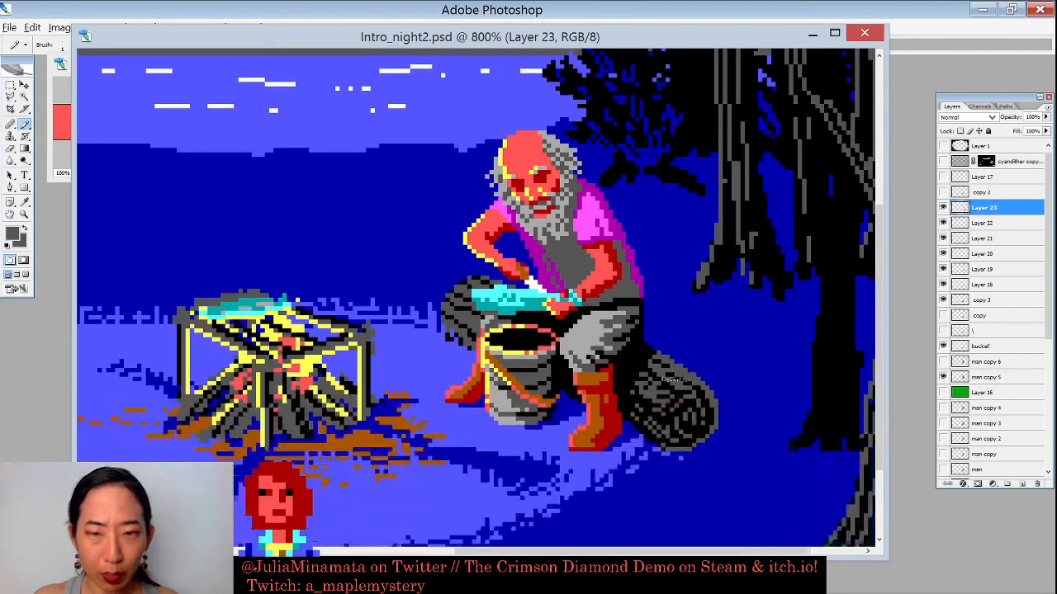
scroll(670, 379, "up", 2)
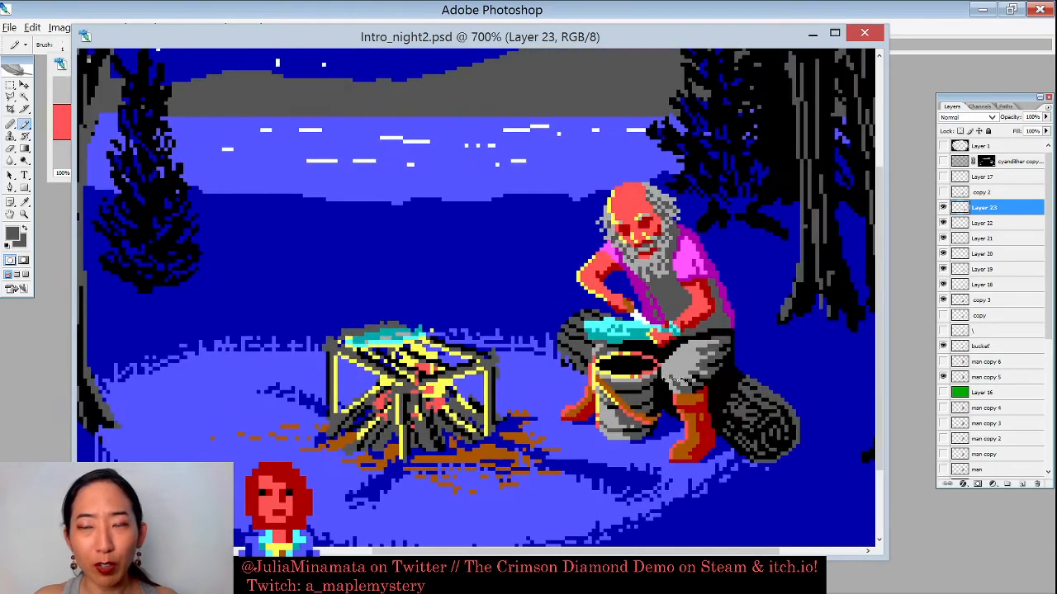
scroll(673, 379, "up", 1)
scroll(673, 380, "down", 3)
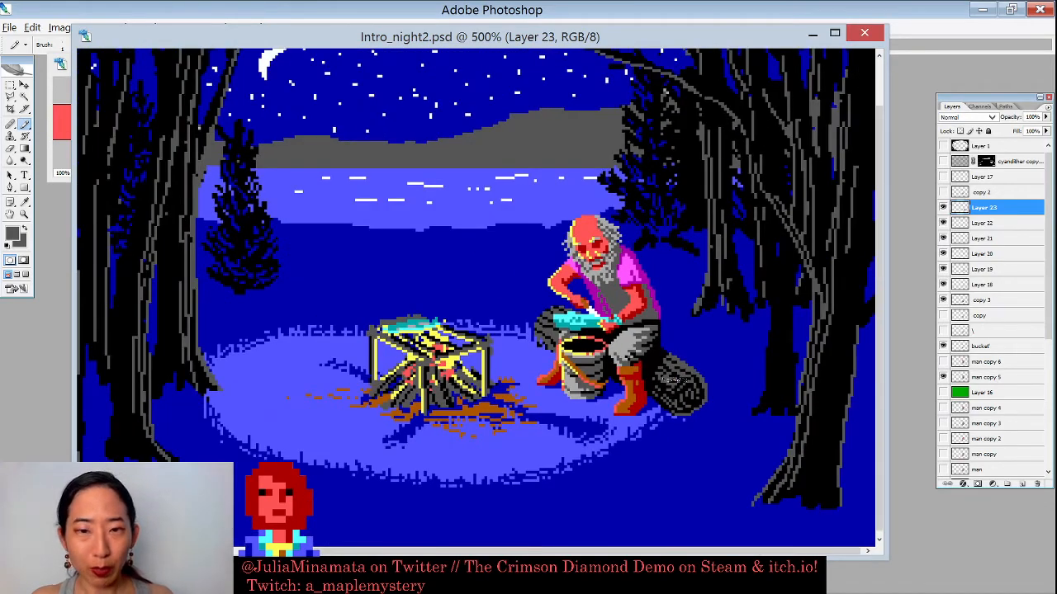
scroll(672, 379, "up", 4)
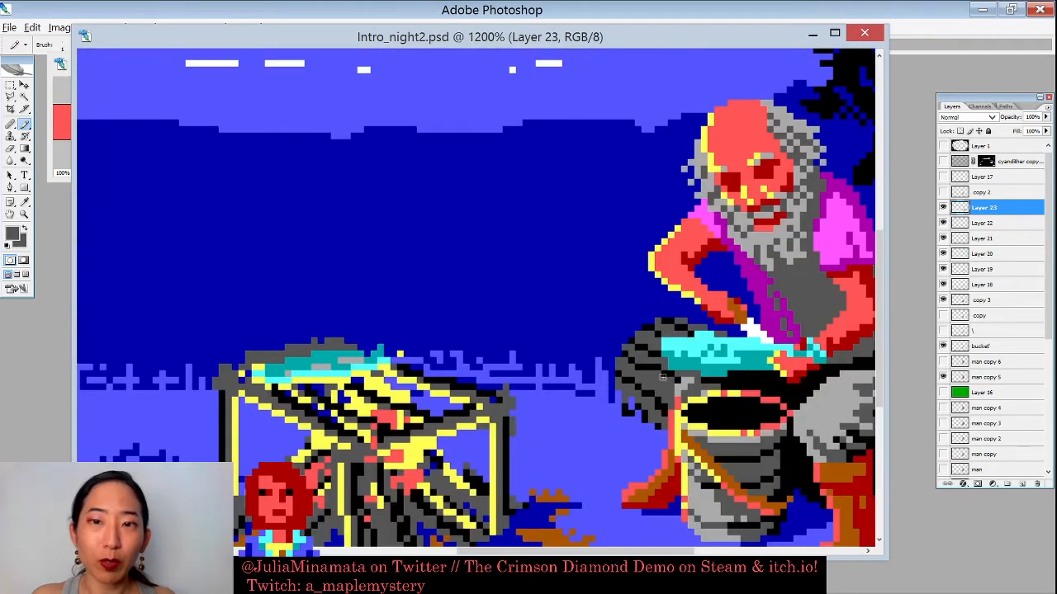
left_click_drag(696, 279, 501, 346)
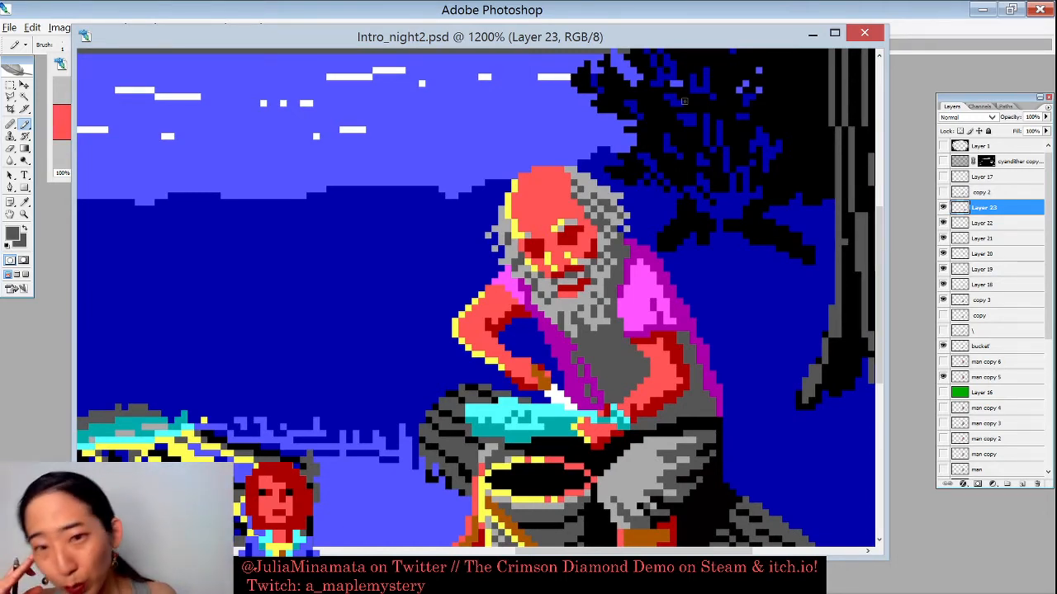
left_click(624, 238, "alt")
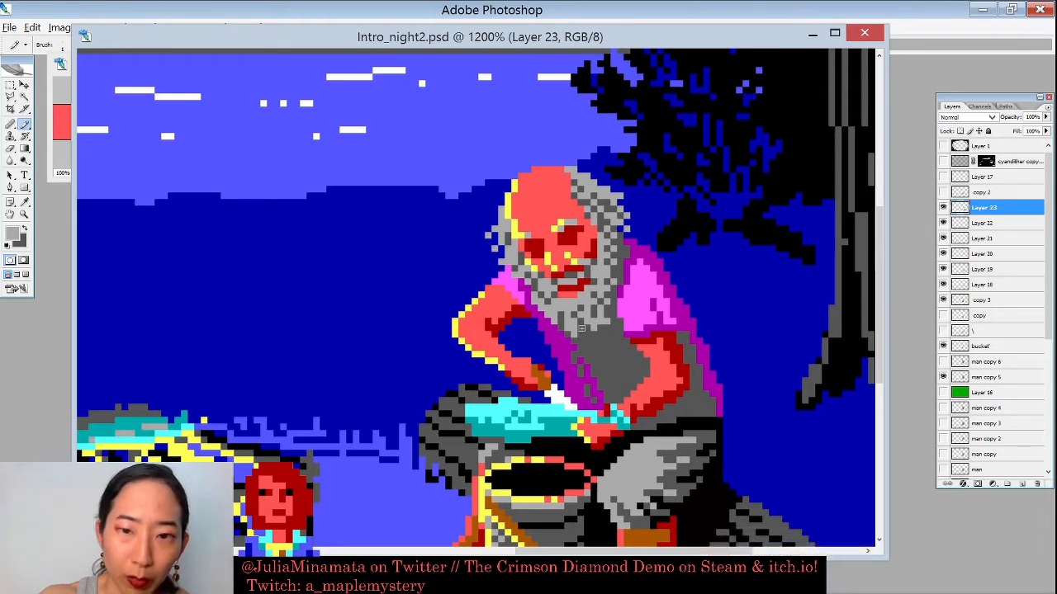
Step: Separate the pink sleeve from the back of the vest with dark grey pixels along the sleeve's rear edge
key("ctrl+minus")
key("ctrl+minus")
scroll(600, 309, "down", 1)
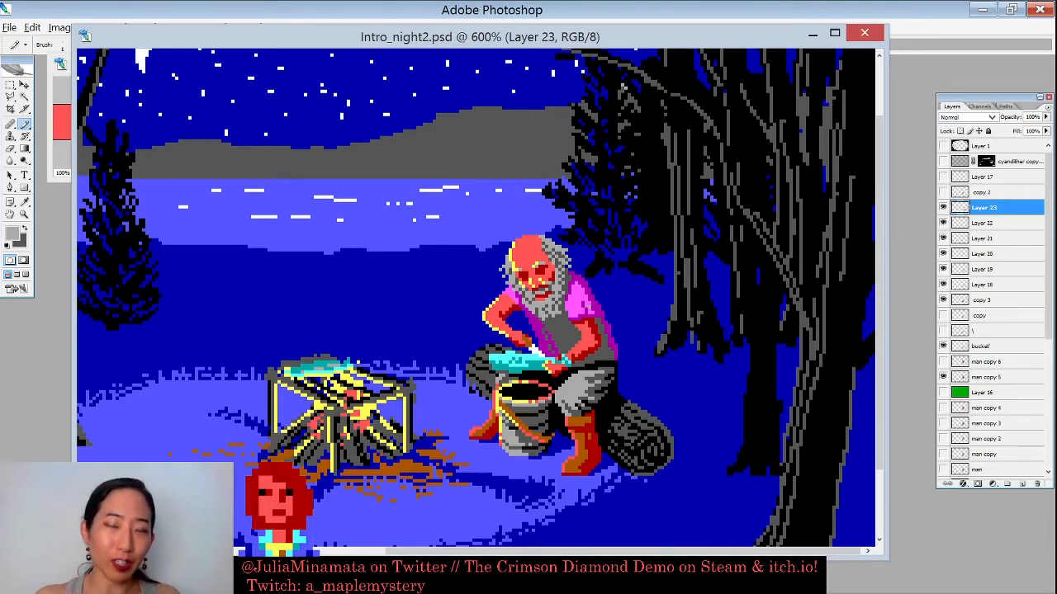
key("ctrl+plus")
key("ctrl+minus")
key("ctrl+minus")
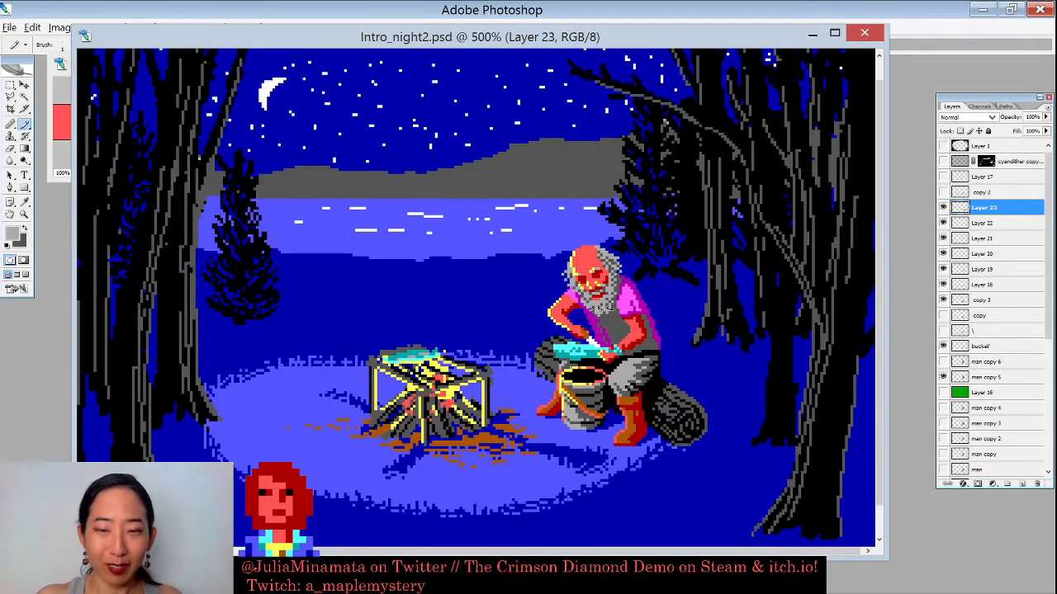
key("ctrl+plus")
key("ctrl+plus")
key("ctrl+plus")
key("ctrl+plus")
key("ctrl+plus")
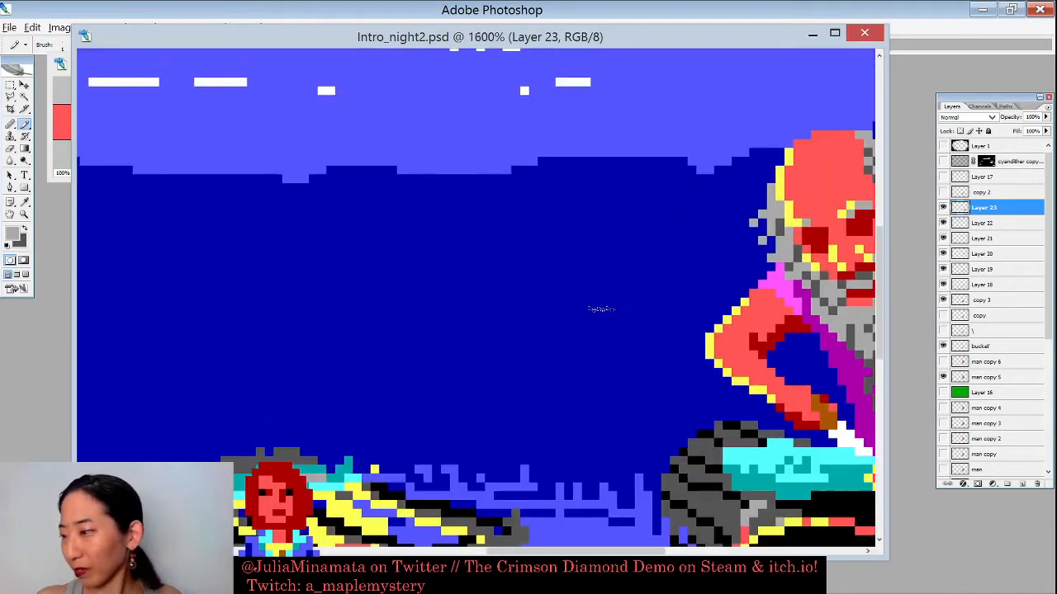
left_click_drag(698, 360, 328, 298)
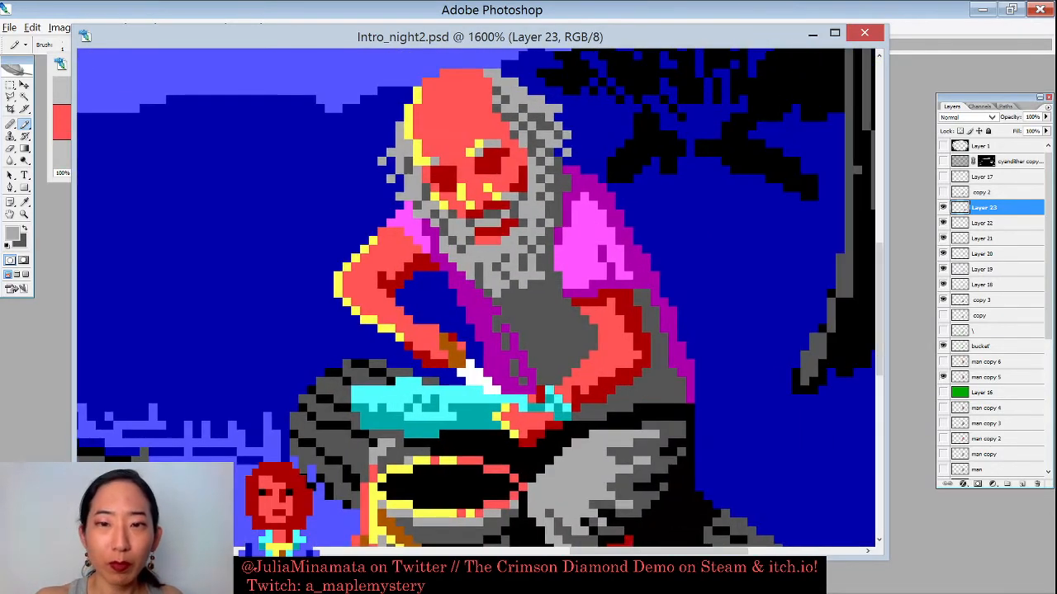
key("x")
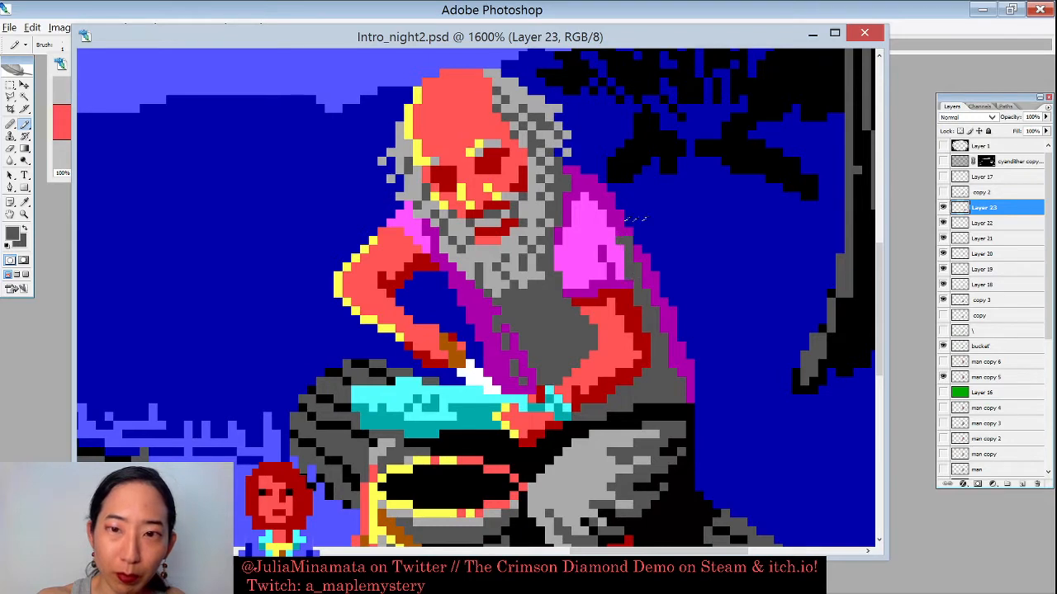
Step: Shade the rear side of the pink sleeve with dark magenta and sample the vest's dark grey for its edge
left_click(627, 248, "alt")
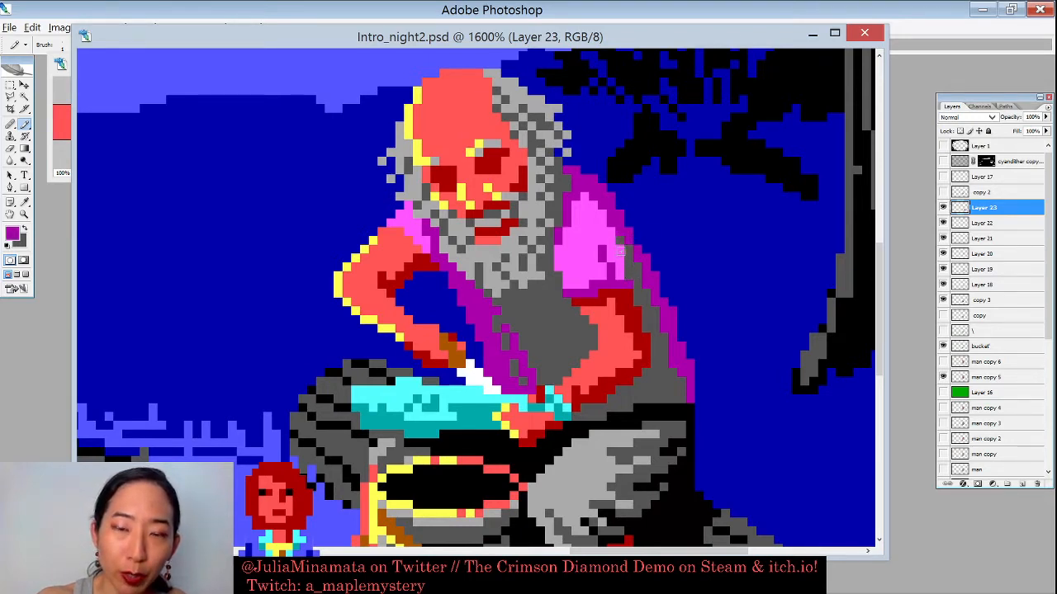
left_click_drag(620, 249, 621, 276)
left_click(611, 230)
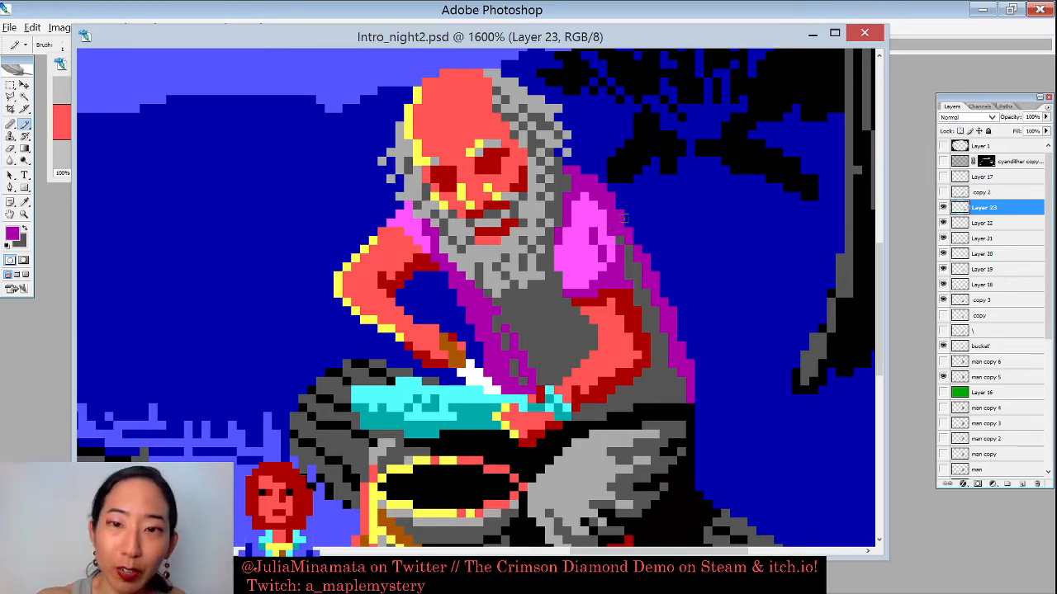
left_click(619, 233, "alt")
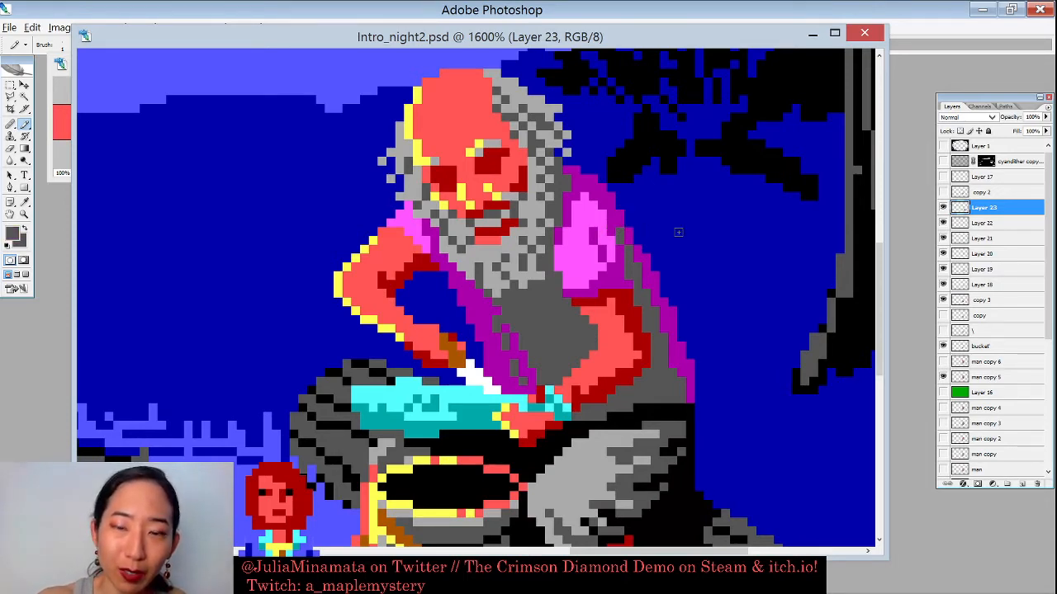
Step: Fill in the lower rear corner of the near sleeve with dark magenta pixels
key("ctrl+minus")
key("ctrl+minus")
key("ctrl+minus")
key("ctrl+minus")
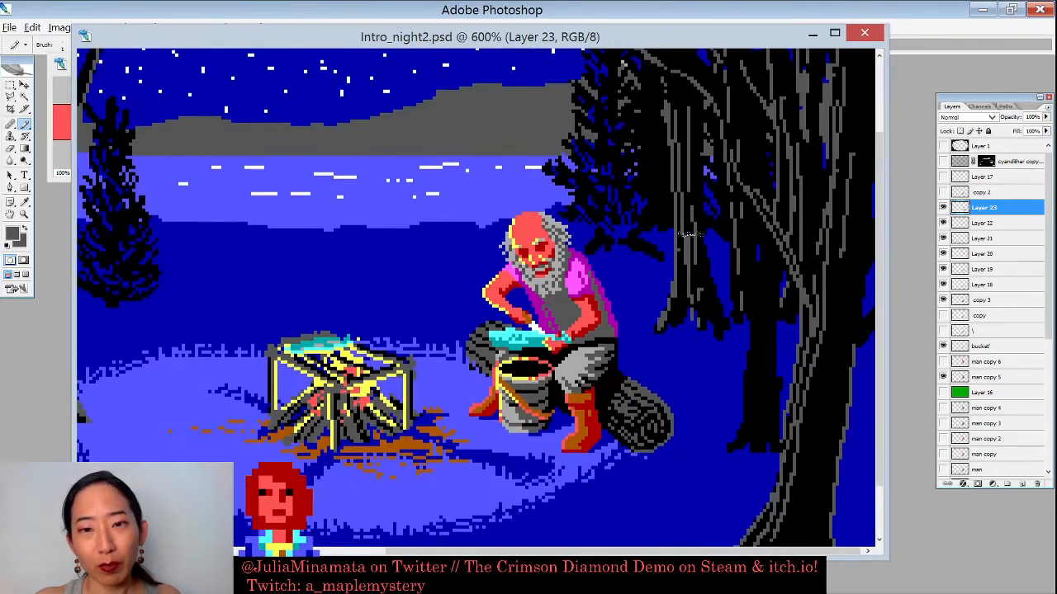
key("ctrl+plus")
key("ctrl+plus")
key("ctrl+plus")
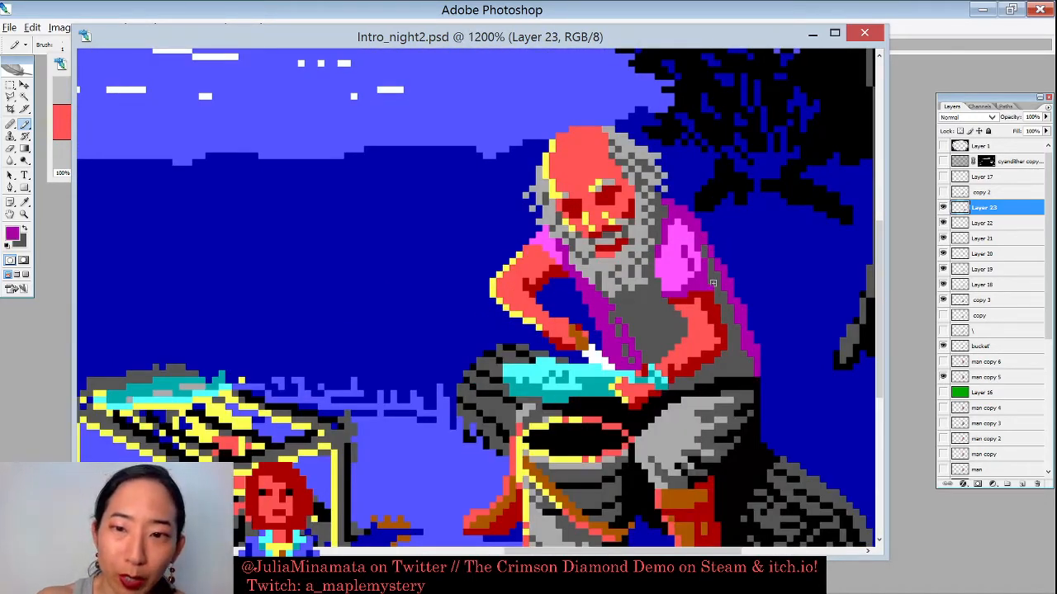
left_click(712, 279, "alt")
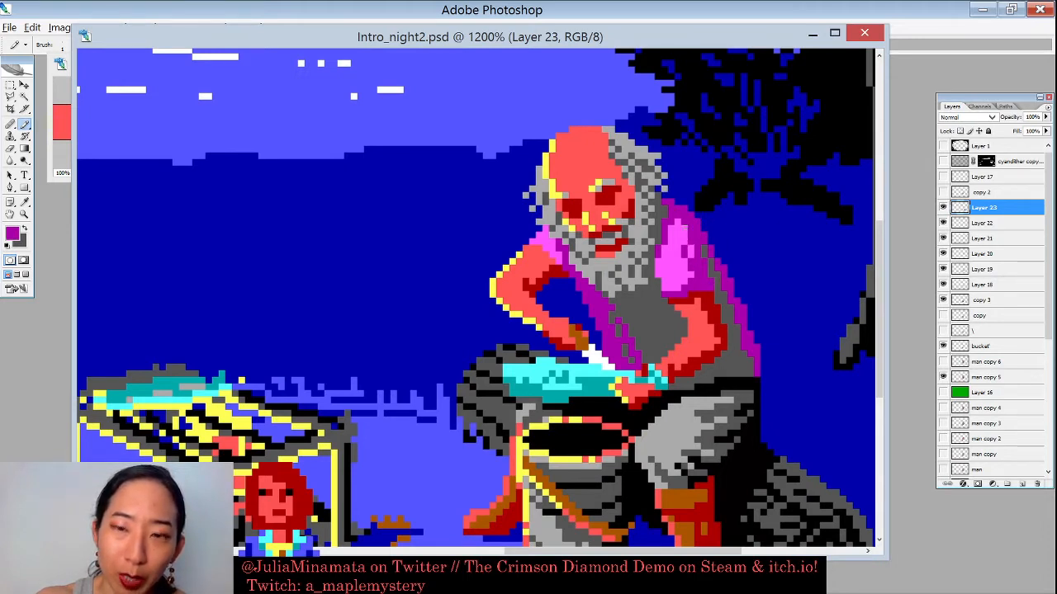
Step: Repaint the sleeve's inner fold in light magenta and redraw the shadow along its rear side in dark magenta
left_click(684, 247, "alt")
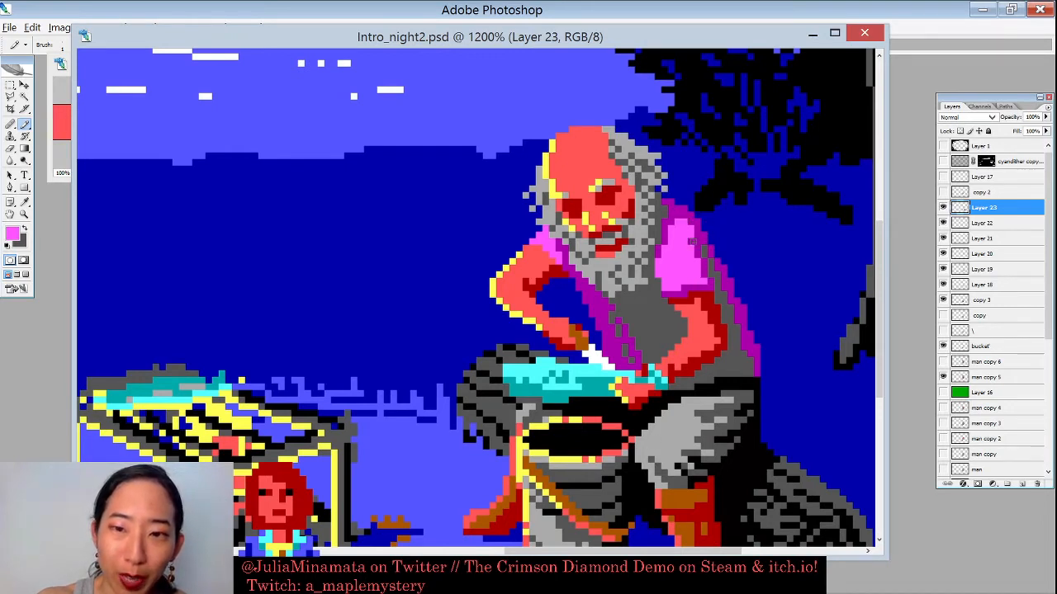
key("x")
left_click(692, 223, "alt")
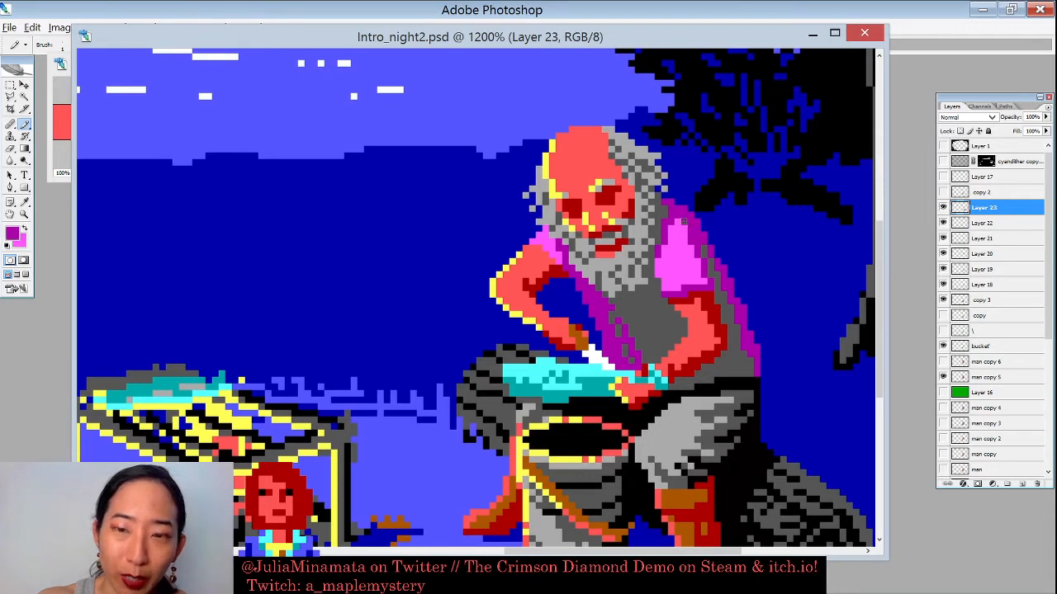
left_click_drag(685, 221, 703, 282)
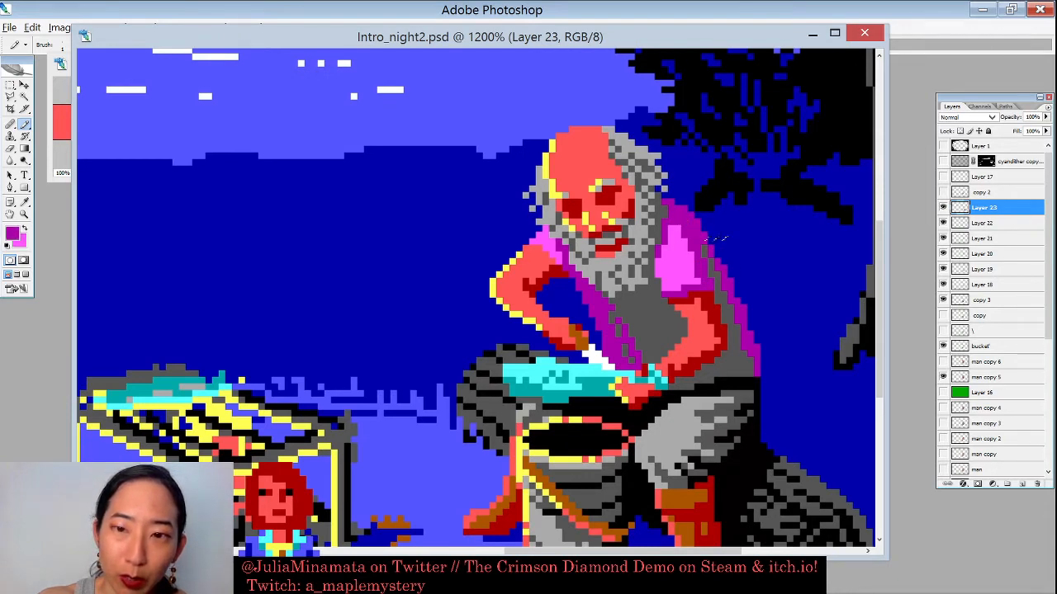
Step: Refine the boundary between the sleeve and the back of the vest with dark grey and dark magenta pixels
left_click(700, 242, "alt")
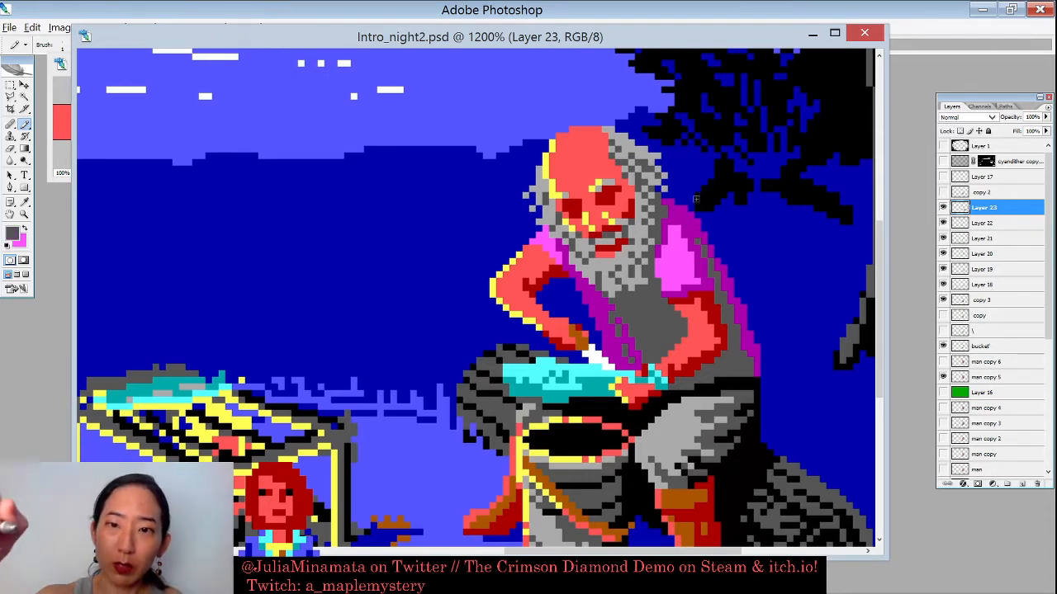
left_click(733, 292, "alt")
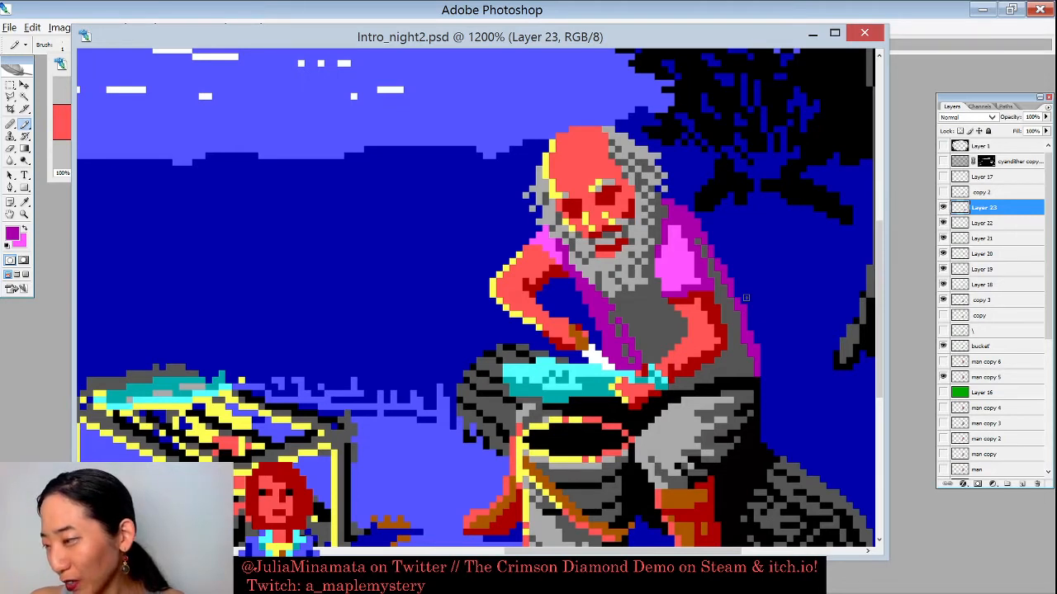
key("ctrl+minus")
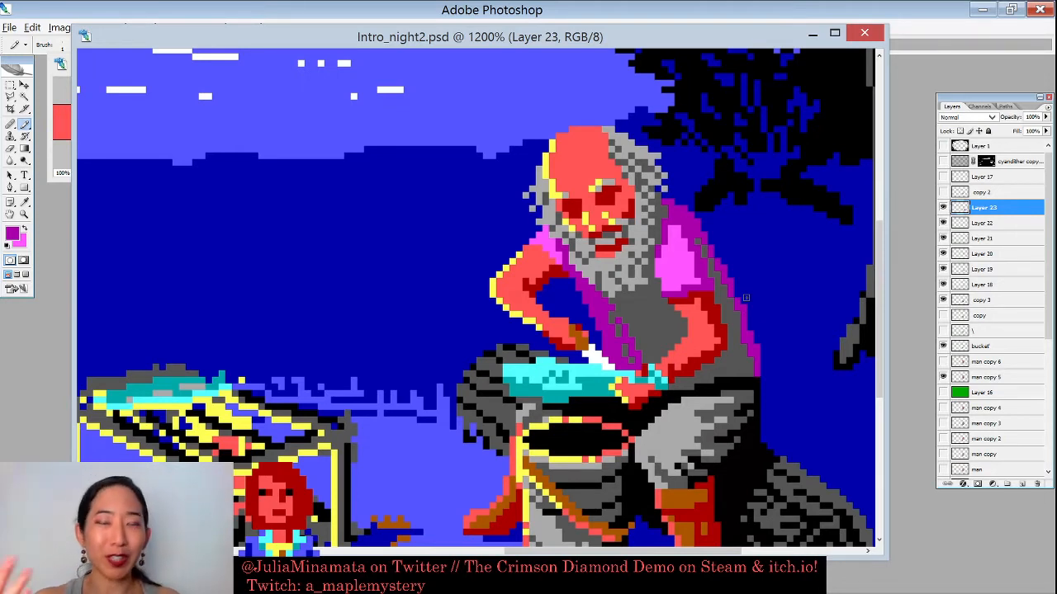
key("ctrl+minus")
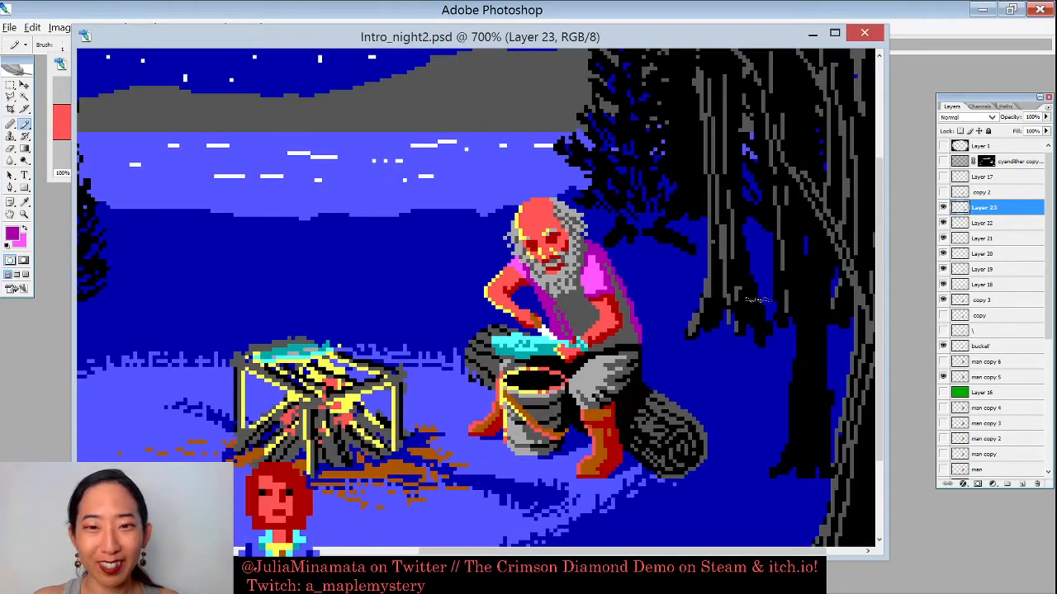
Step: Touch up the upper end of the near sleeve's pink highlight with a dark magenta pixel
key("ctrl+plus")
key("ctrl+plus")
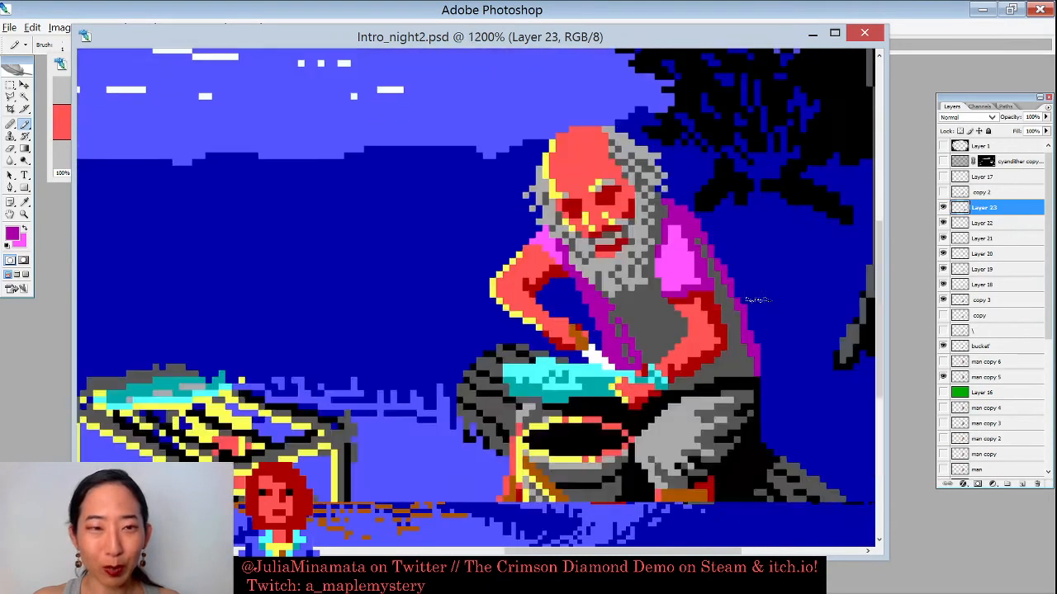
key("ctrl+plus")
left_click(736, 205)
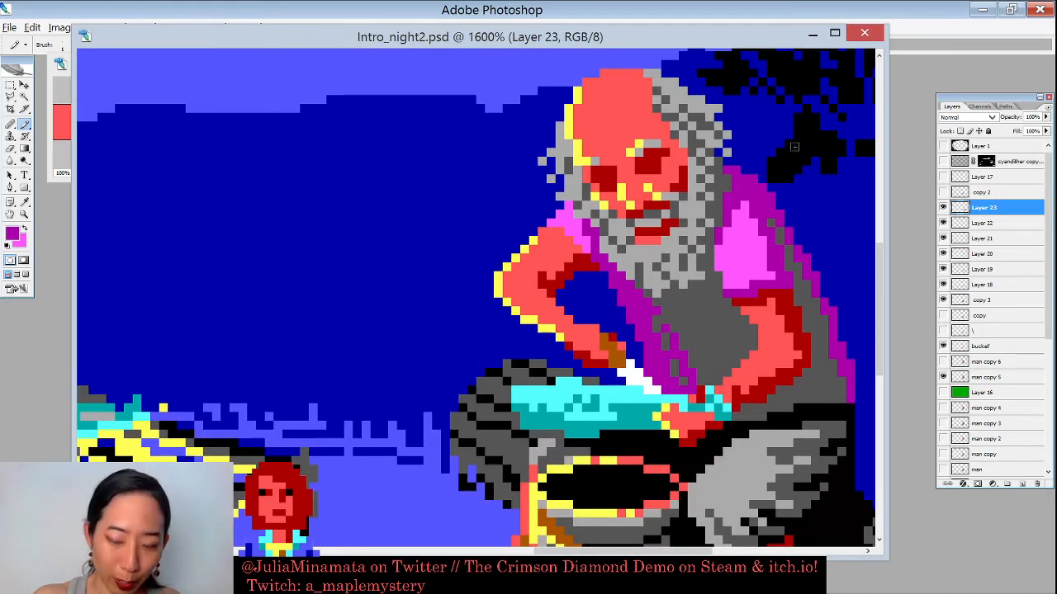
Step: Examine the seated man's clothing shading within the whole campfire scene at several magnifications
key("ctrl+minus")
key("ctrl+minus")
key("ctrl+minus")
key("ctrl+minus")
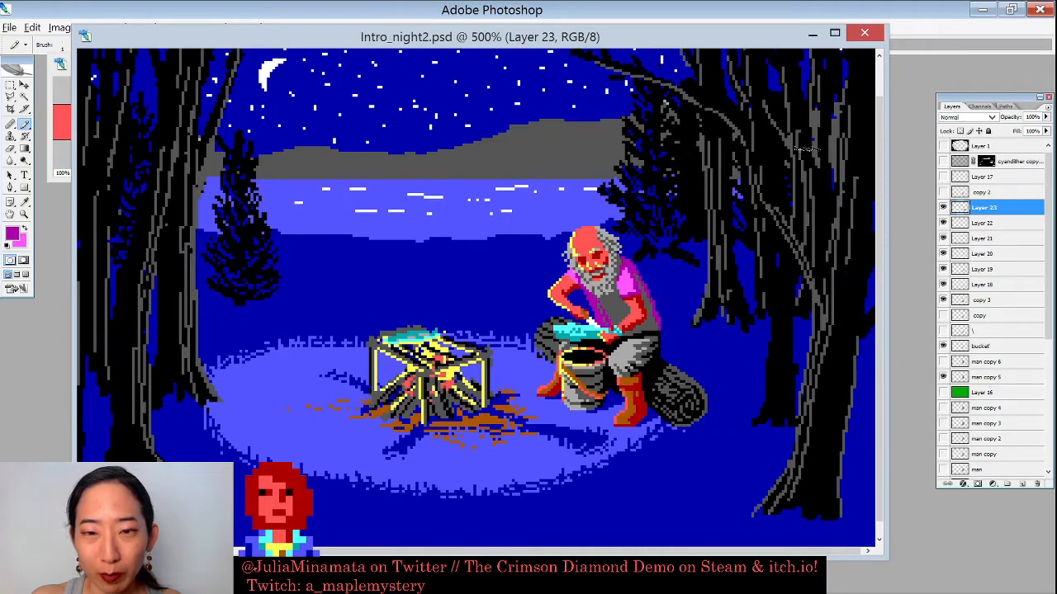
key("ctrl+plus")
key("ctrl+plus")
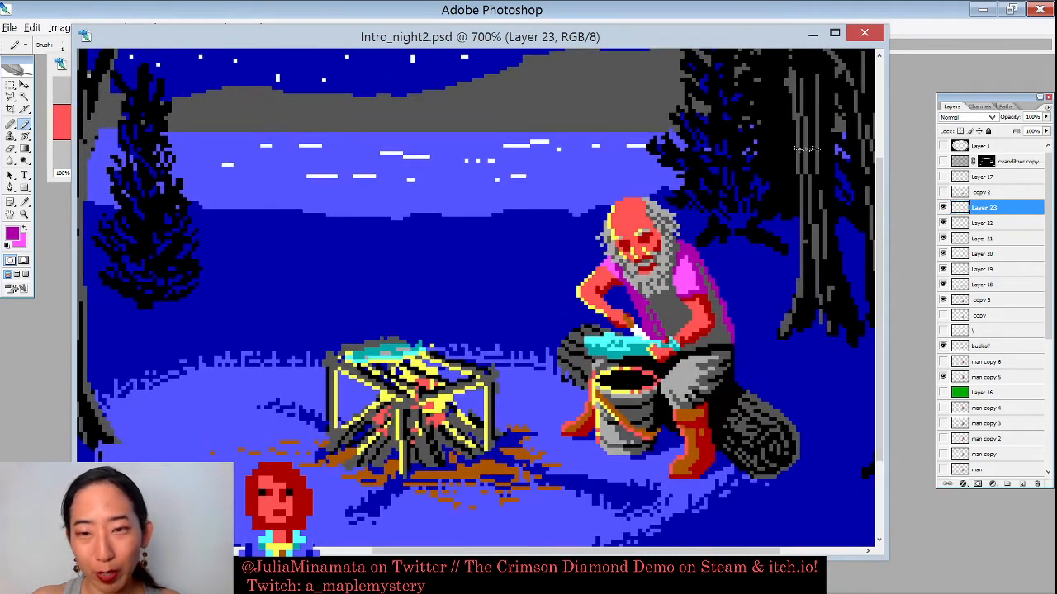
key("ctrl+minus")
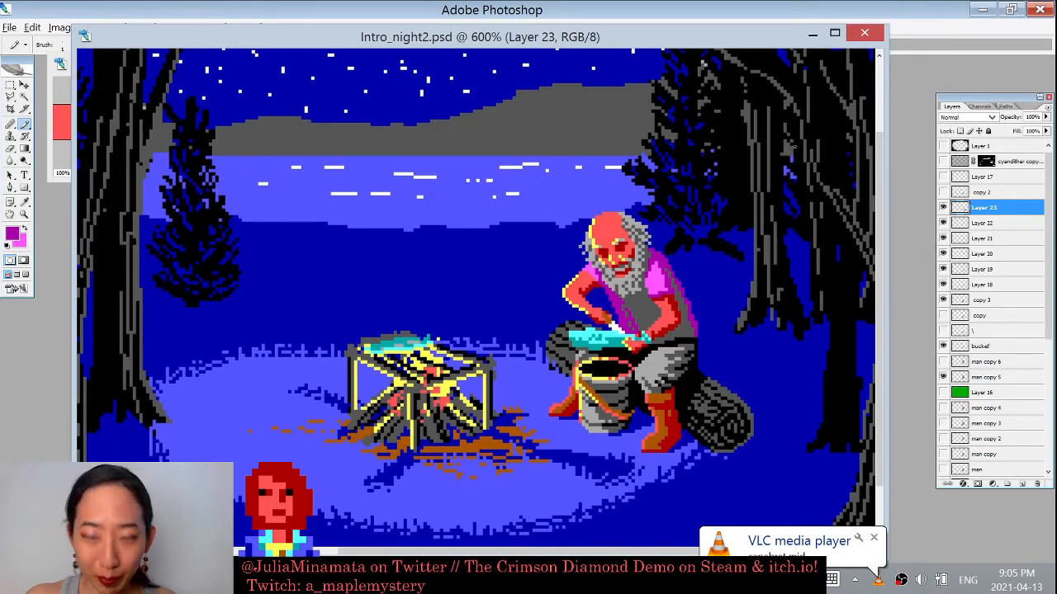
key("ctrl+plus")
key("ctrl+plus")
key("ctrl+plus")
key("ctrl+plus")
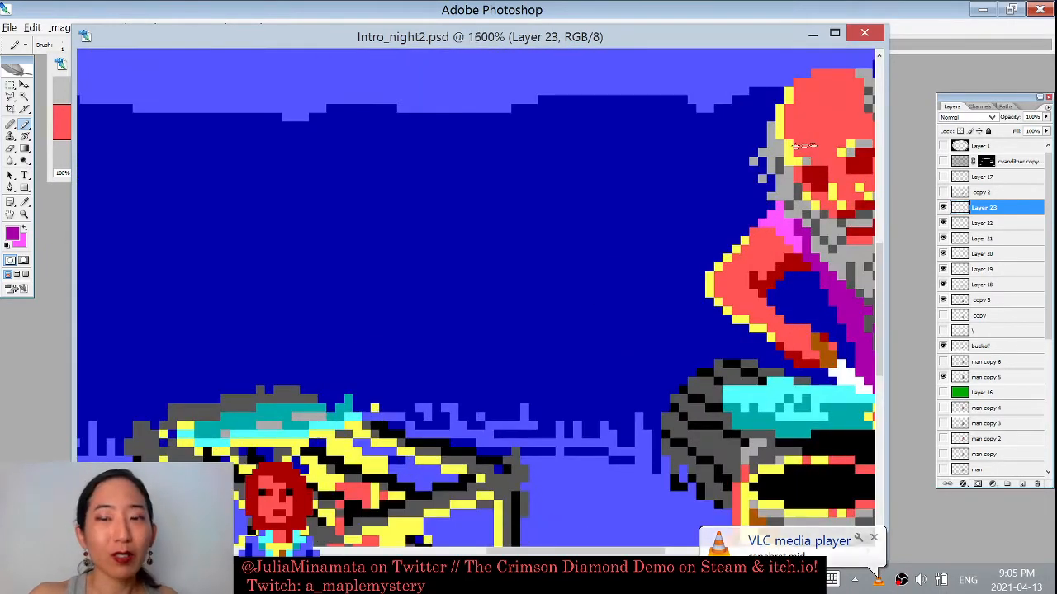
Step: Sample the vest's dark grey and the shirt collar's dark magenta as the foreground colour
left_click_drag(575, 307, 284, 272)
left_click(590, 269, "alt")
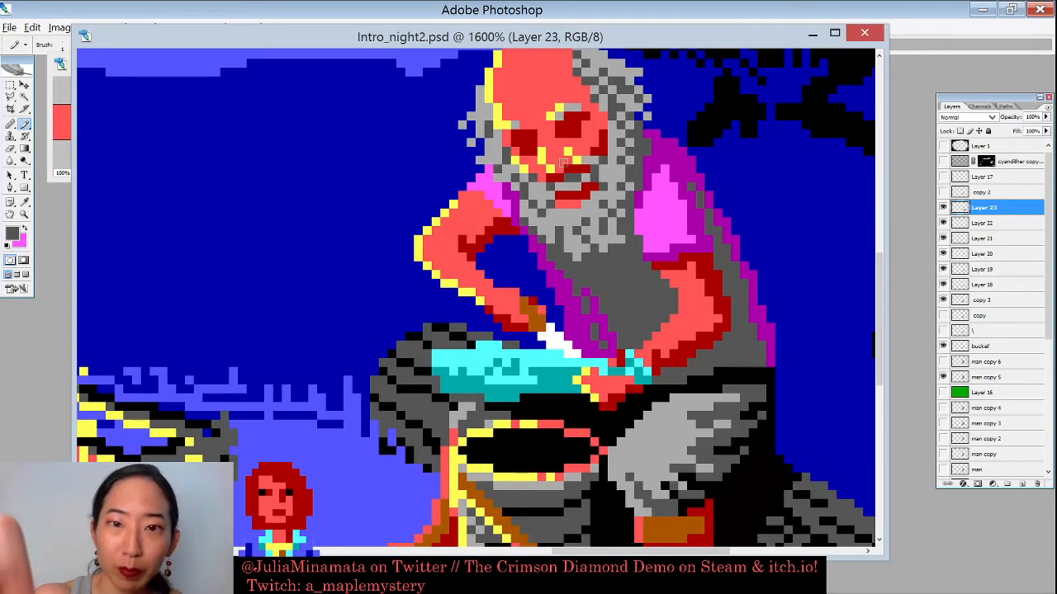
left_click(512, 186, "alt")
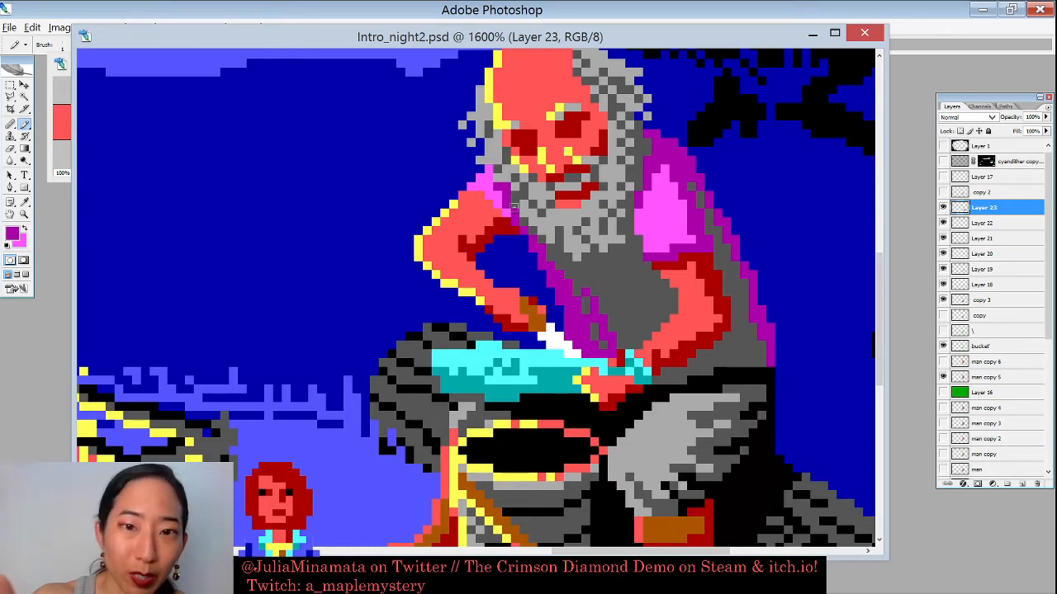
Step: Rework the lower tip of the beard with alternating light grey and dark grey pixels
key("ctrl+minus")
key("ctrl+minus")
key("ctrl+minus")
key("ctrl+minus")
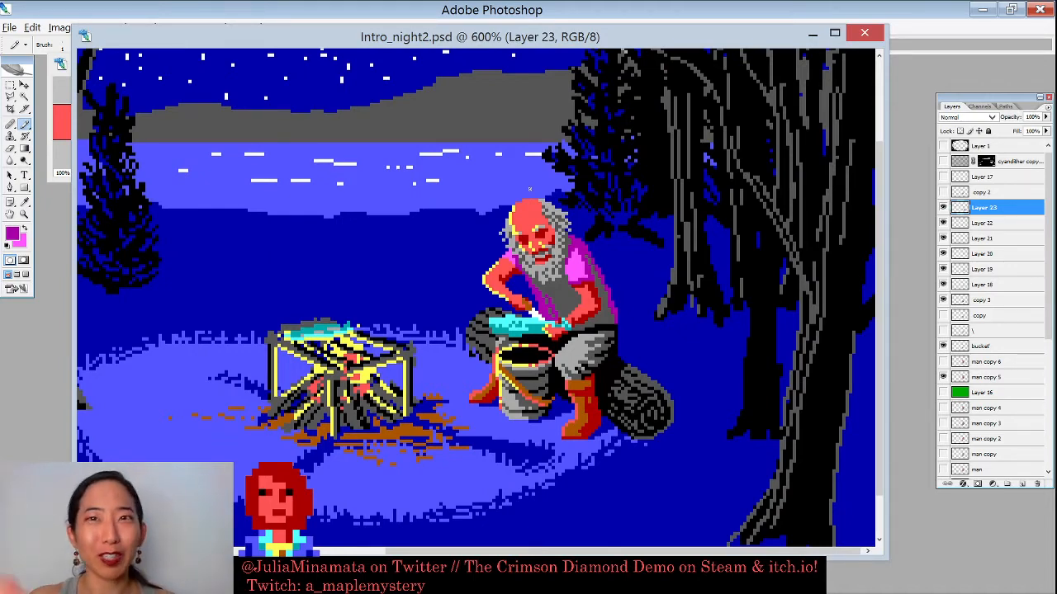
key("ctrl+plus")
key("ctrl+plus")
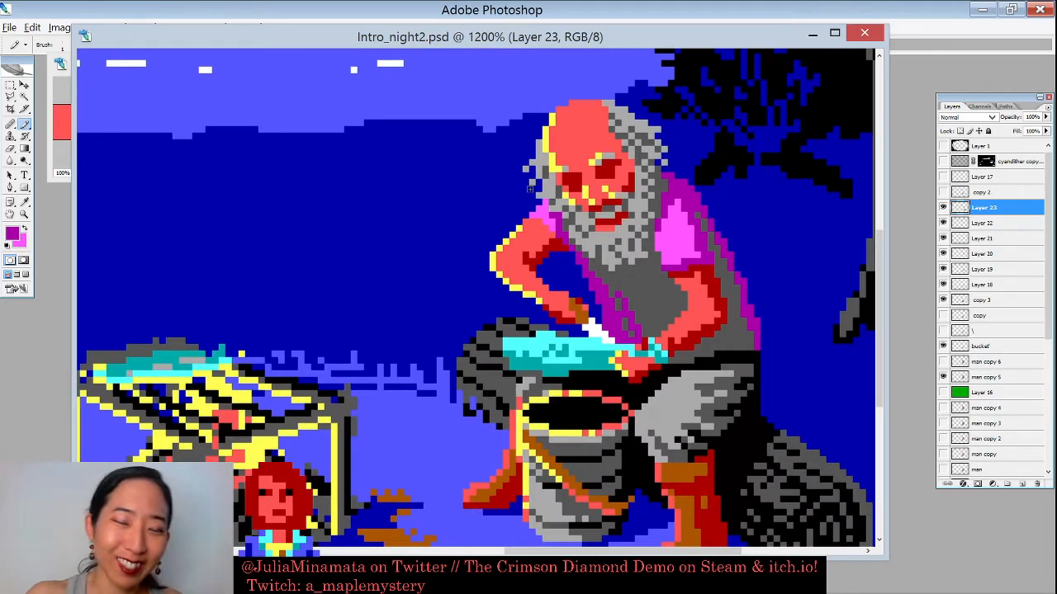
left_click(599, 245, "alt")
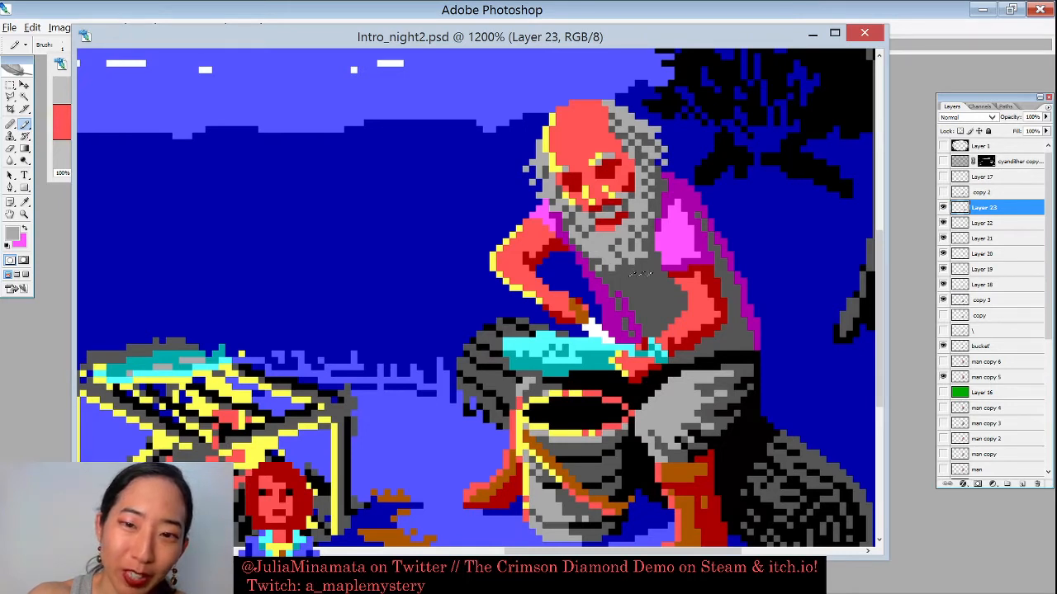
left_click(598, 252, "alt")
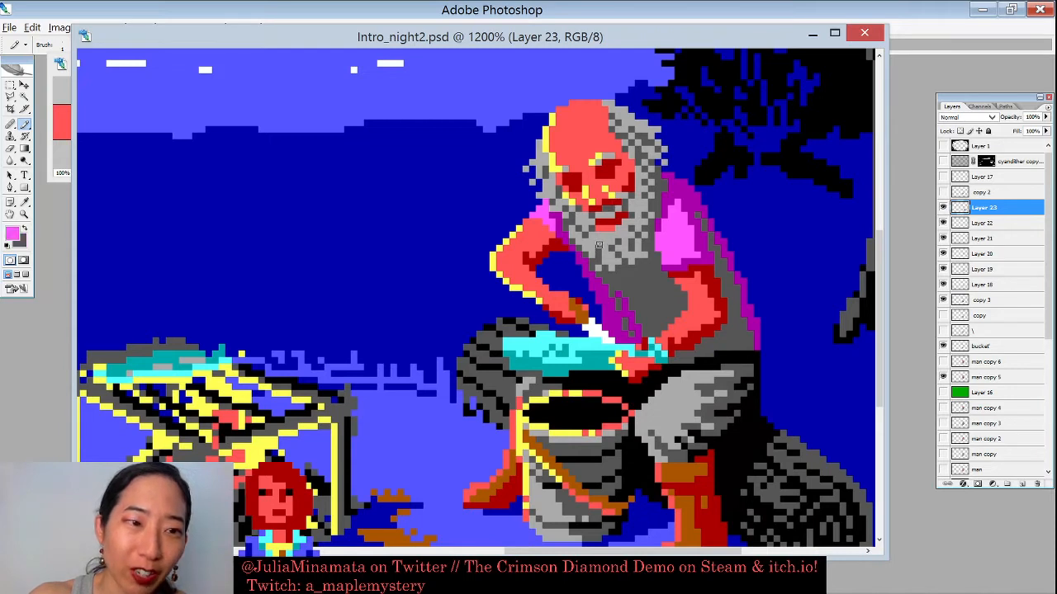
key("x")
left_click(610, 237, "alt")
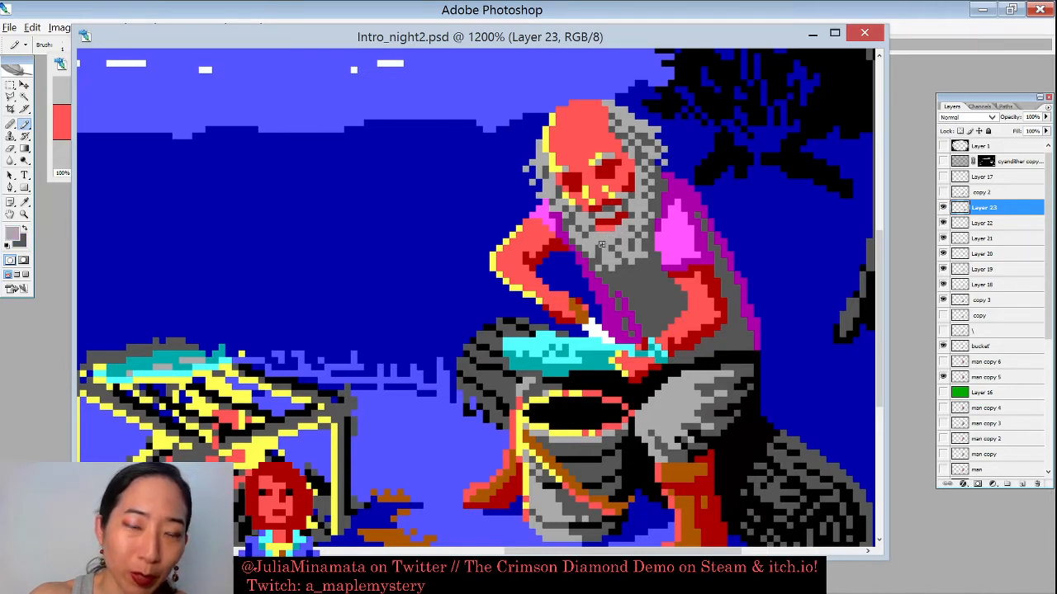
key("x")
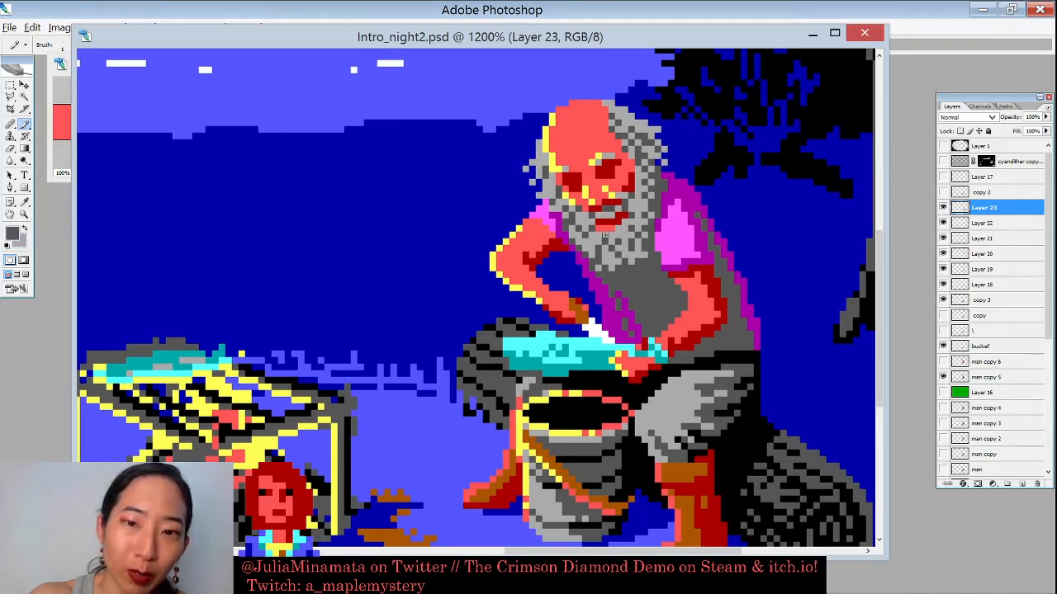
key("x")
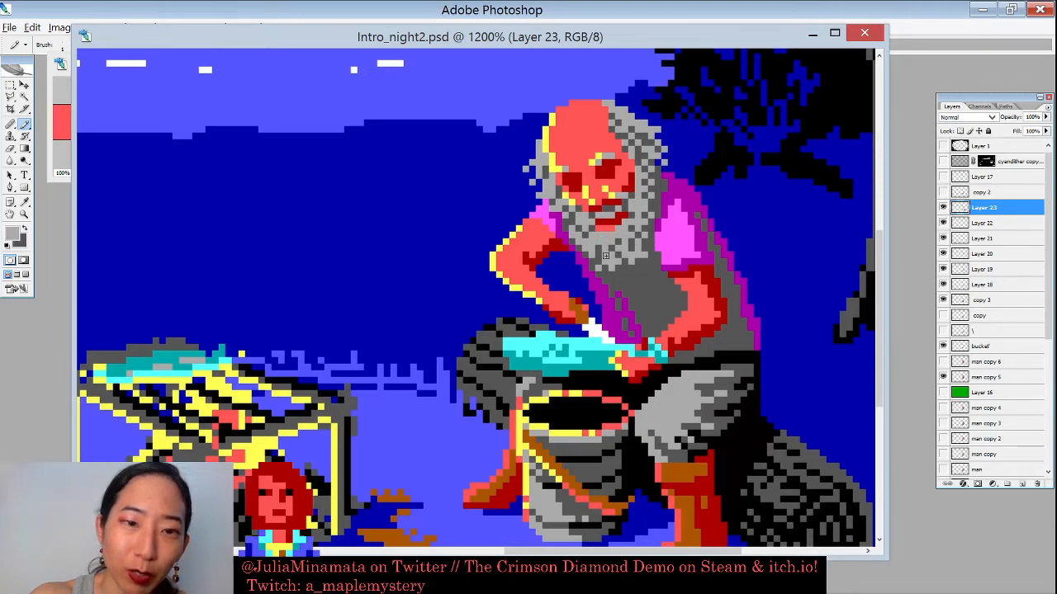
key("x")
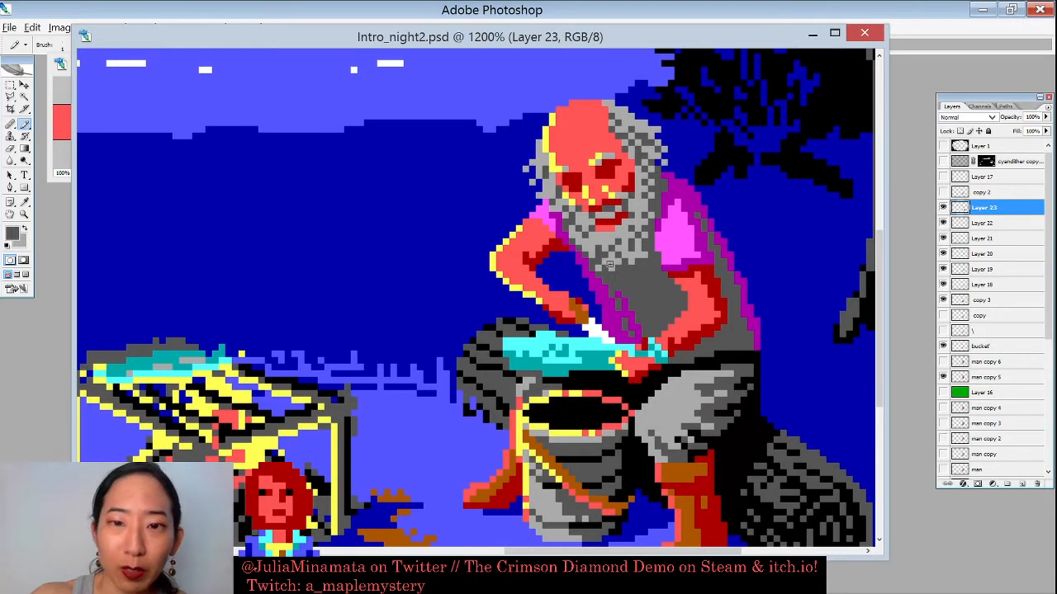
key("x")
left_click(608, 252)
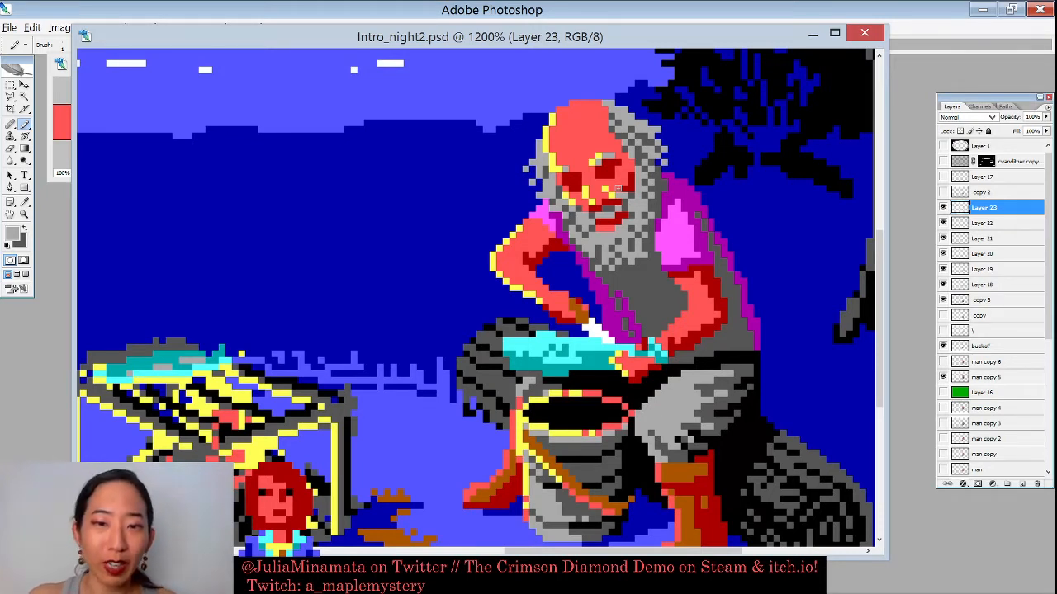
Step: Check how the beard and clothing read in the full night composition
key("ctrl+minus")
key("ctrl+minus")
key("ctrl+minus")
key("ctrl+minus")
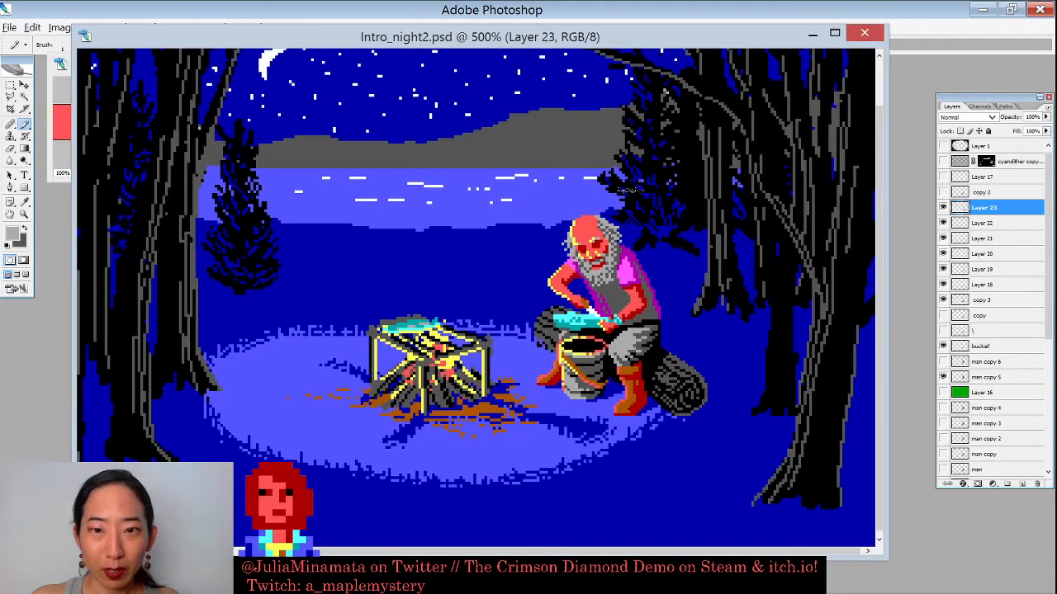
key("ctrl+minus")
key("ctrl+minus")
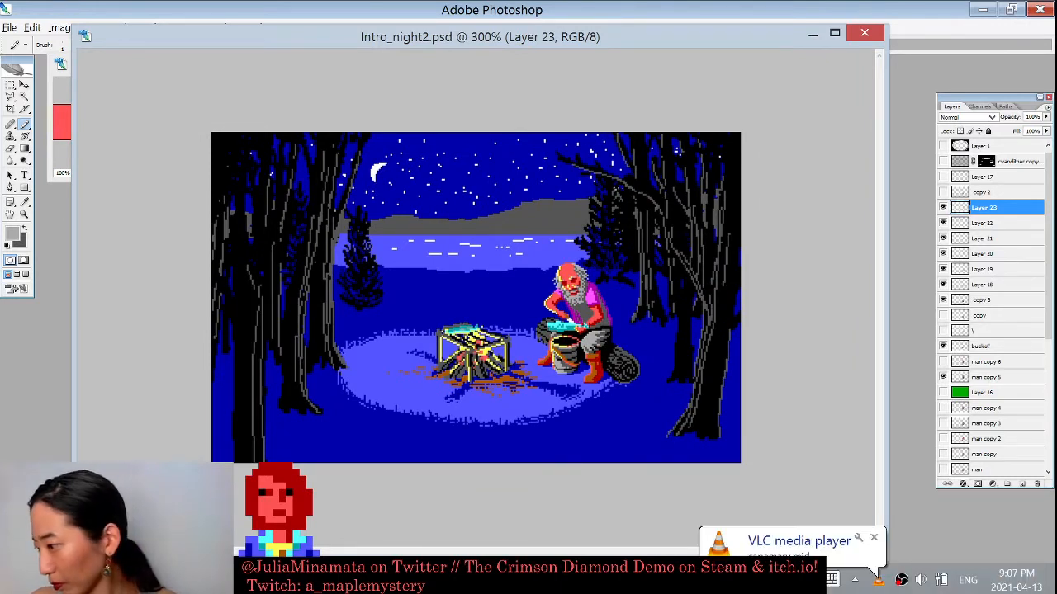
key("ctrl+plus")
key("ctrl+plus")
key("ctrl+plus")
key("ctrl+plus")
key("ctrl+plus")
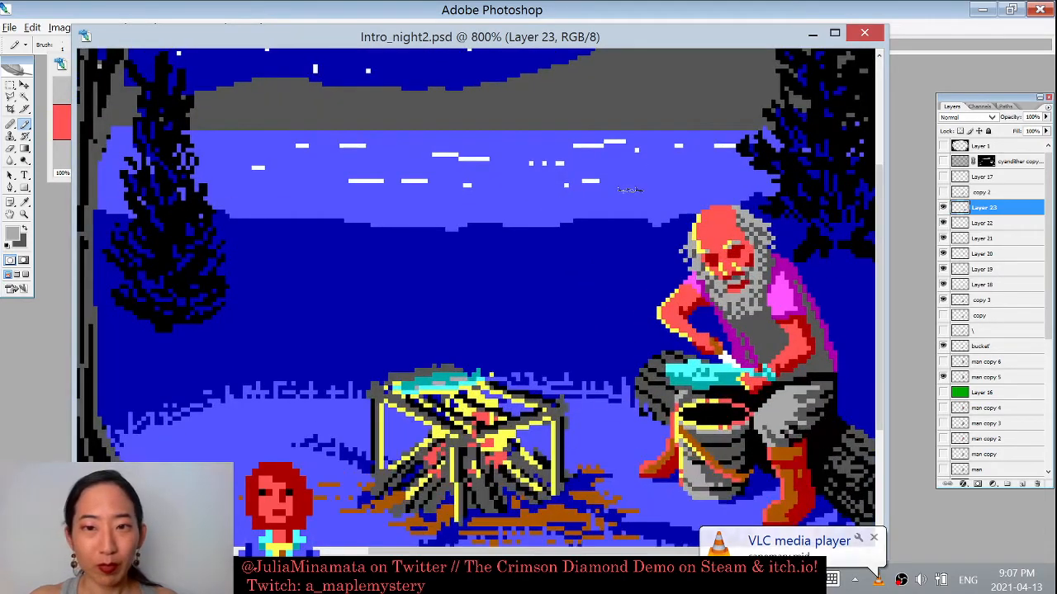
Step: Narrow the dark magenta strip along the vest's front by painting dark grey over its inner side
key("ctrl+plus")
left_click_drag(595, 330, 372, 238)
left_click(677, 245, "alt")
left_click_drag(655, 261, 666, 294)
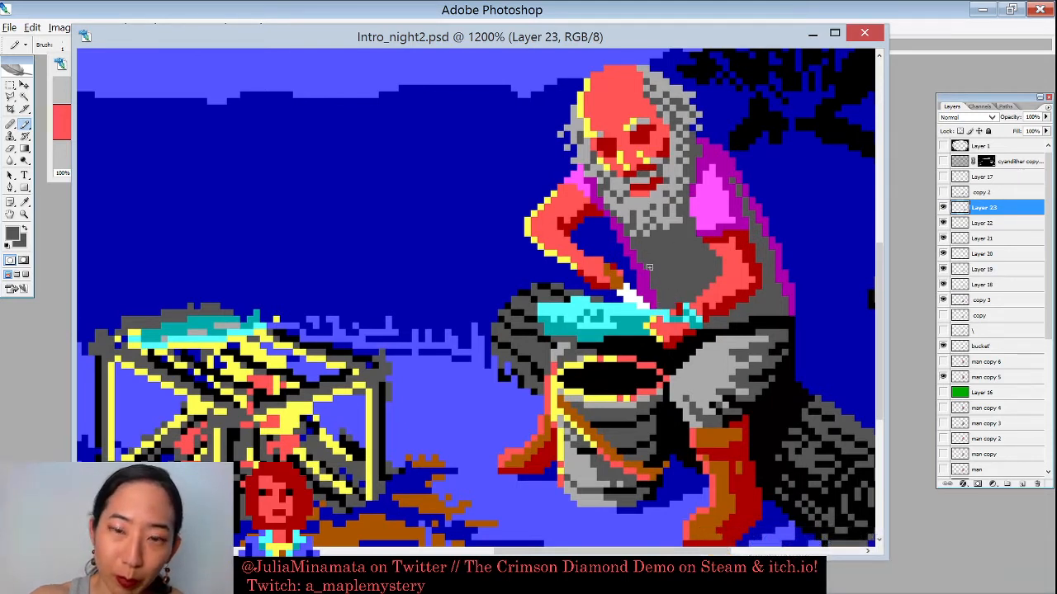
Step: Sample the dark magenta from the strip along the vest's front edge
key("ctrl+minus")
key("ctrl+minus")
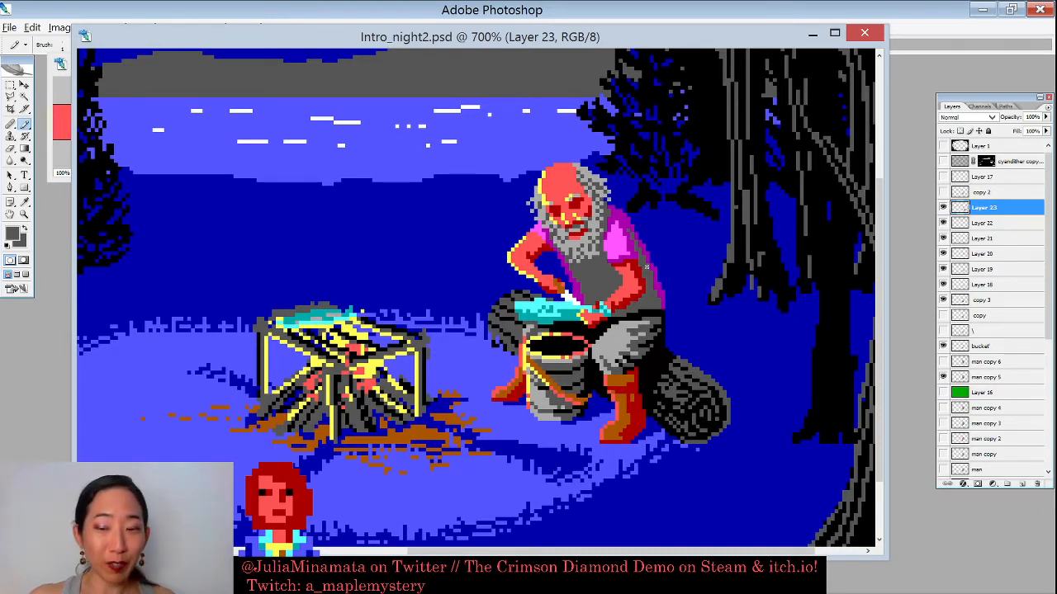
key("ctrl+plus")
key("ctrl+plus")
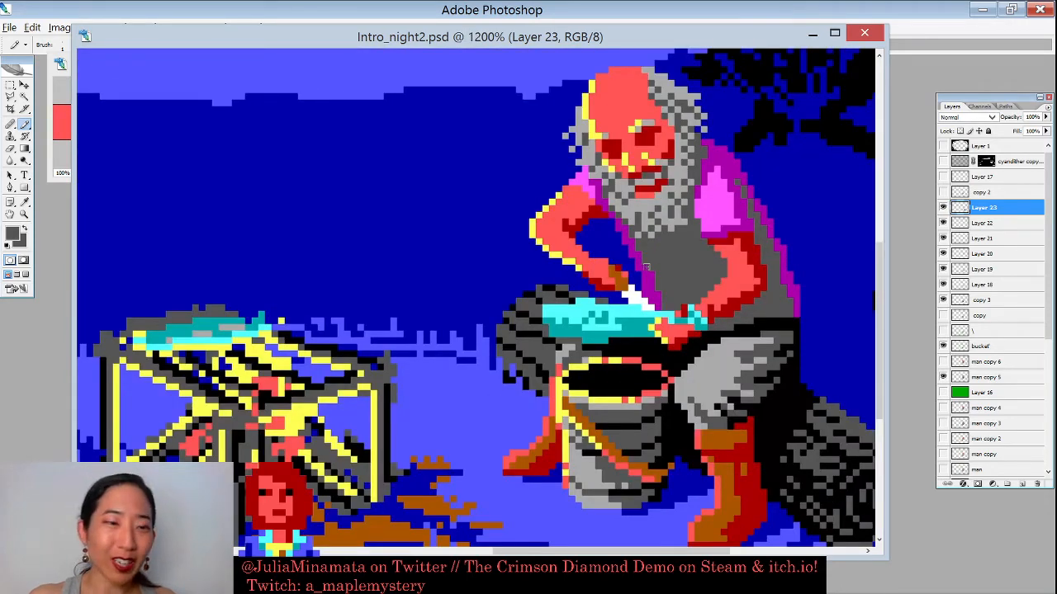
left_click(641, 261, "alt")
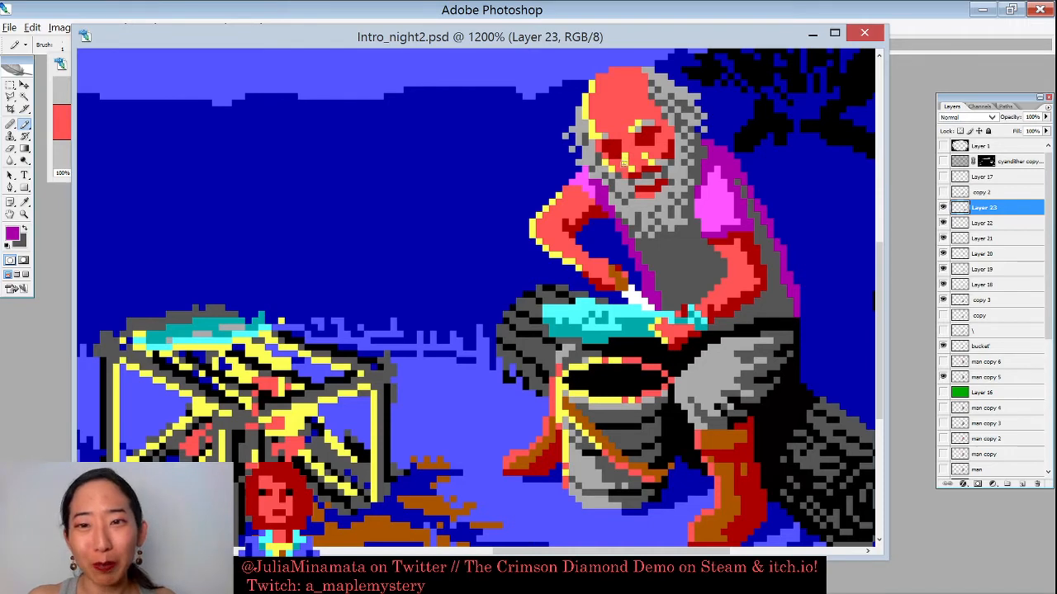
Step: Examine how the seated man reads against the whole campfire scene at several magnifications
key("ctrl+minus")
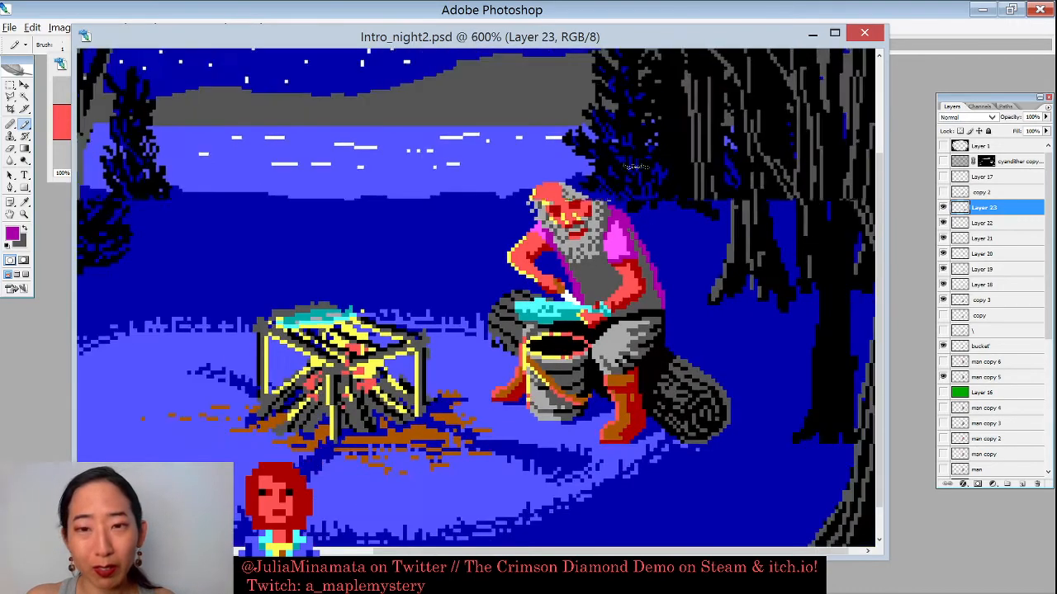
key("ctrl+minus")
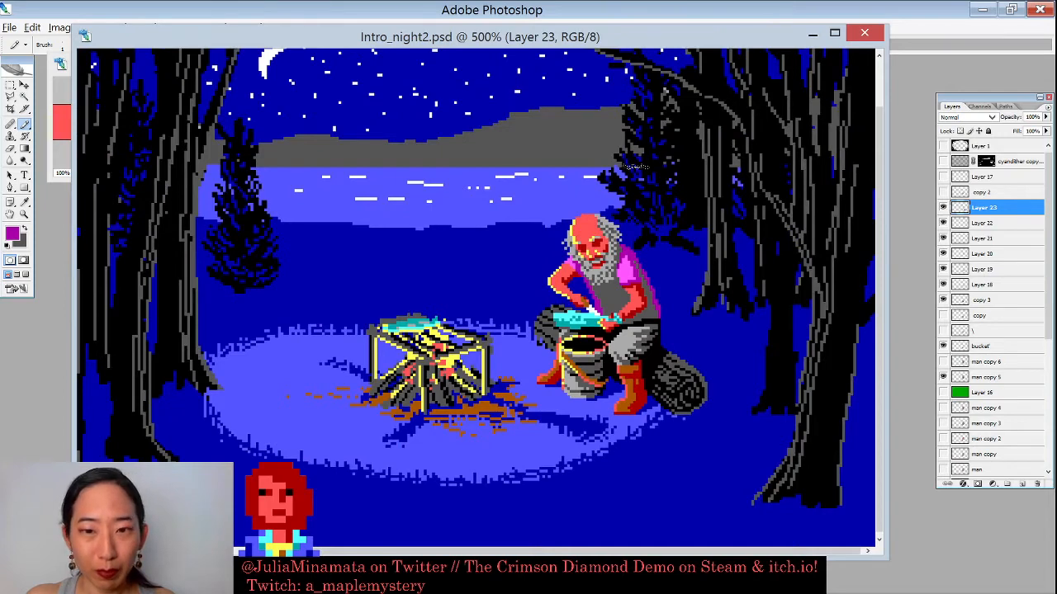
key("ctrl+minus")
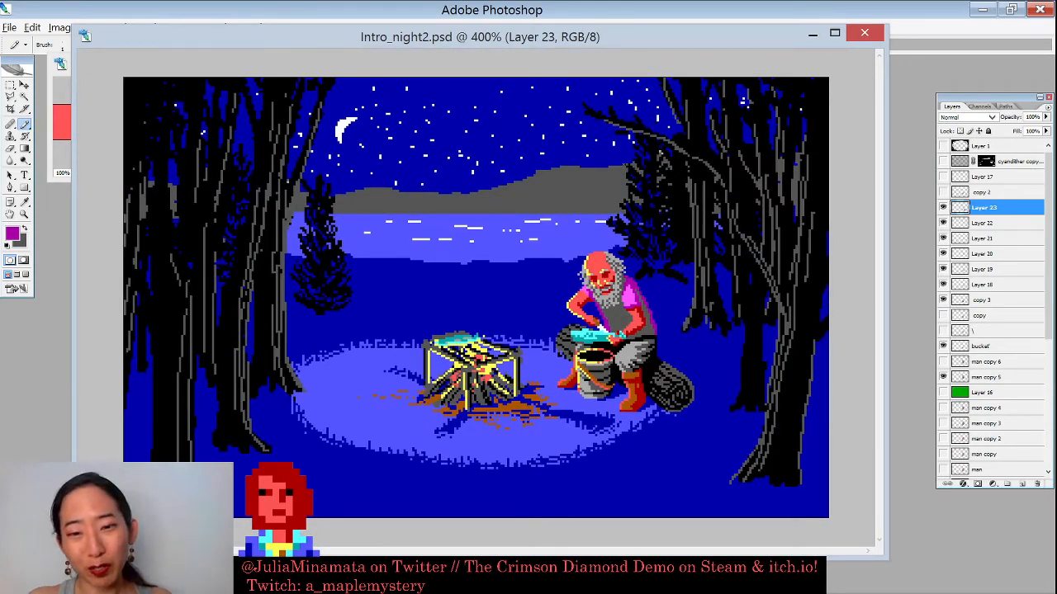
key("ctrl+plus")
key("ctrl+plus")
key("ctrl+plus")
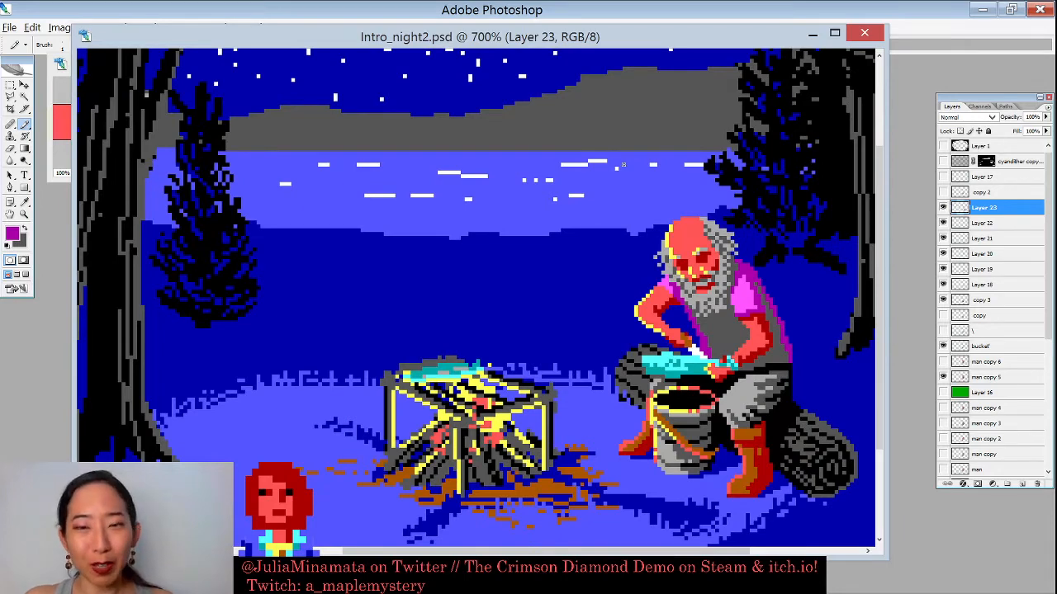
key("ctrl+minus")
key("ctrl+minus")
key("ctrl+minus")
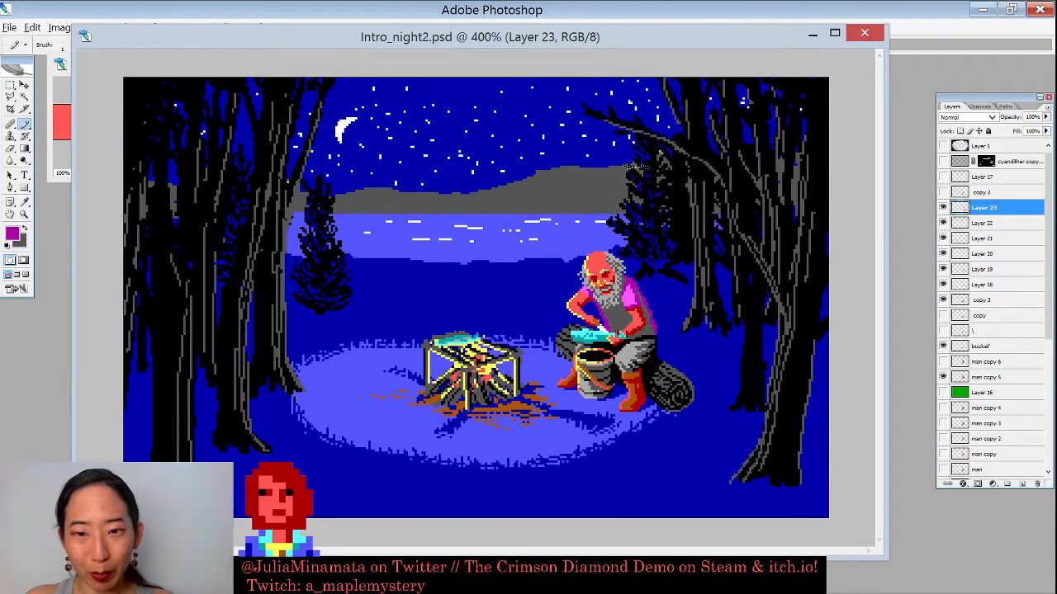
Step: Sample the dark blue of the ground behind the seated man as the painting colour
left_click_drag(522, 192, 667, 421)
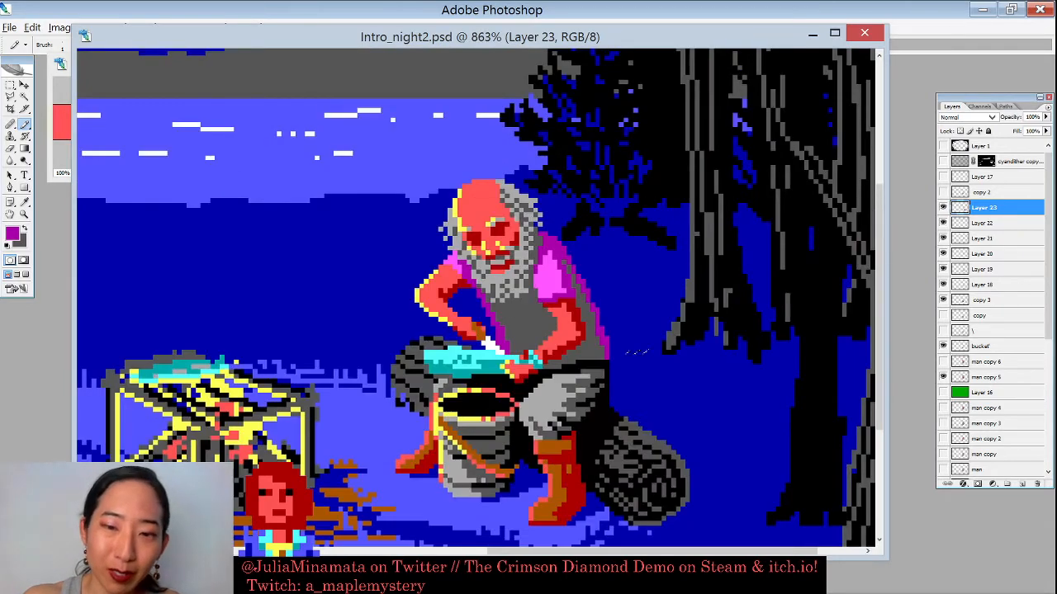
left_click(638, 351, "alt")
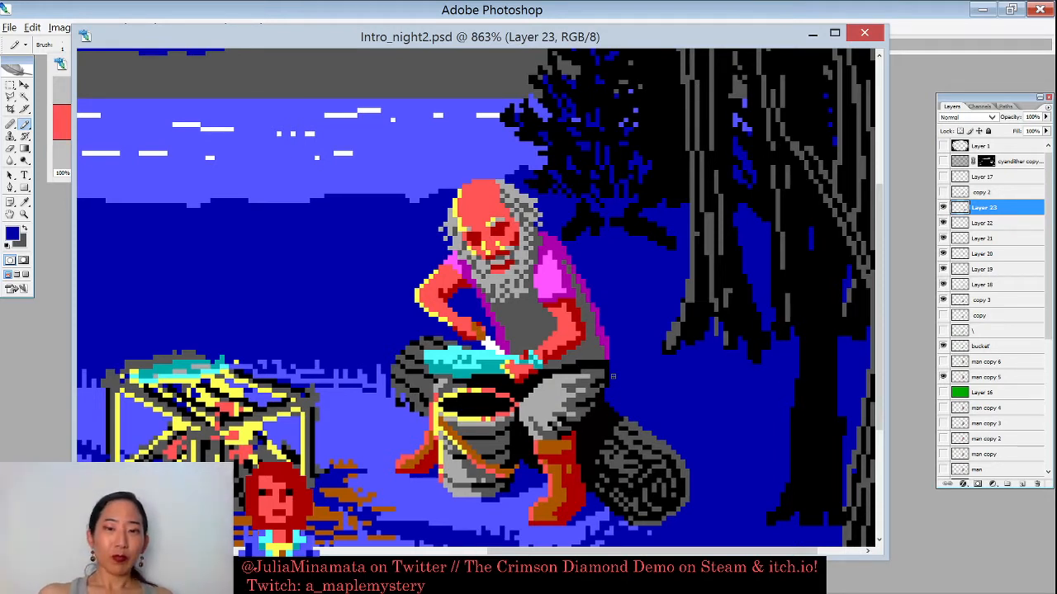
key("ctrl+minus")
key("ctrl+minus")
key("ctrl+minus")
key("ctrl+minus")
key("ctrl+minus")
key("ctrl+minus")
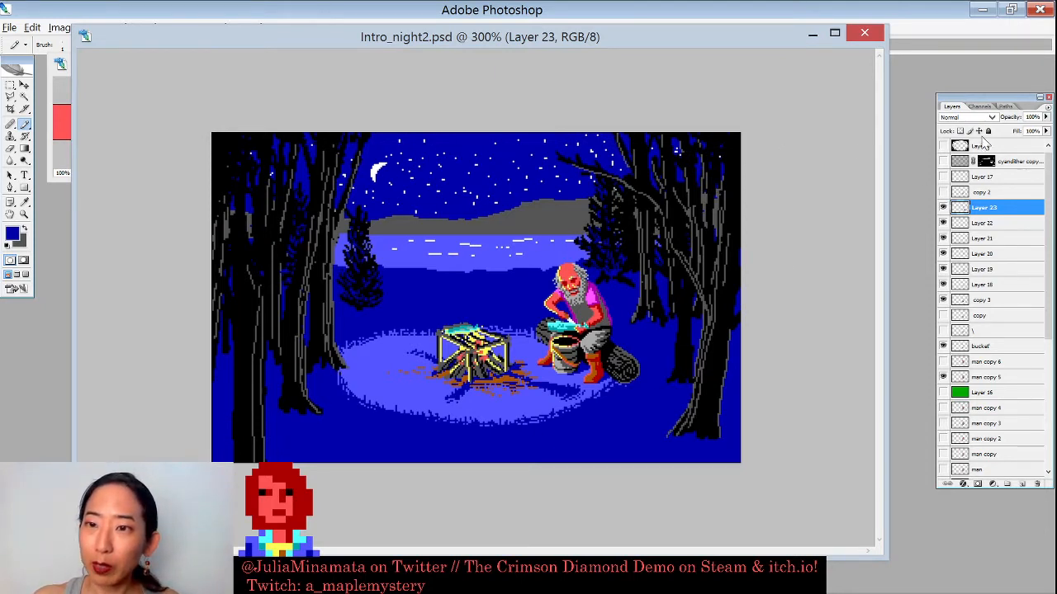
Step: Compare the scene with and without the cyandither copy 17 layer, leave it shown, and make its mask active
left_click(943, 161)
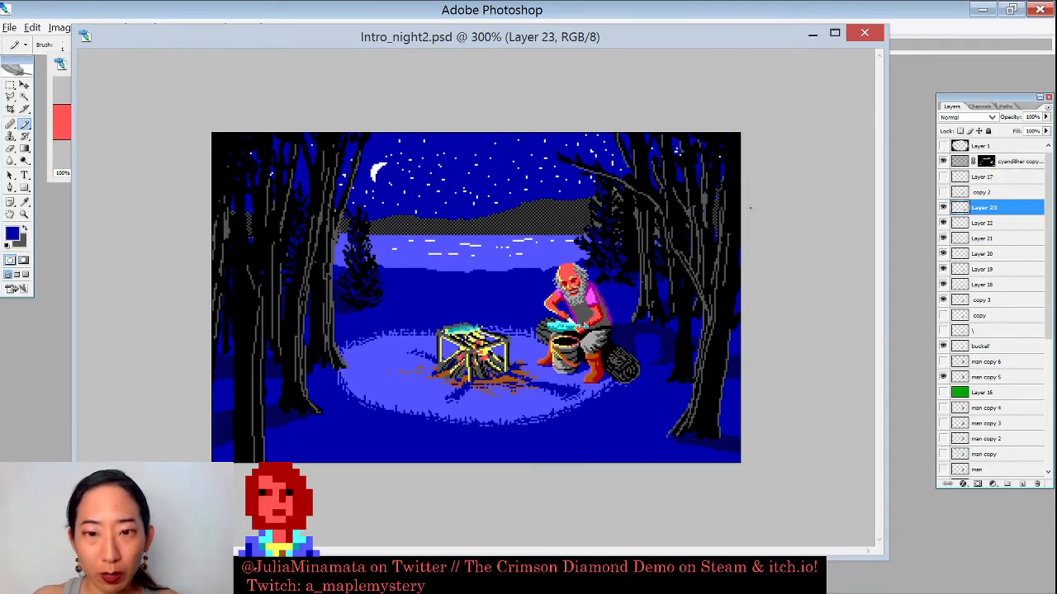
left_click_drag(714, 426, 717, 437)
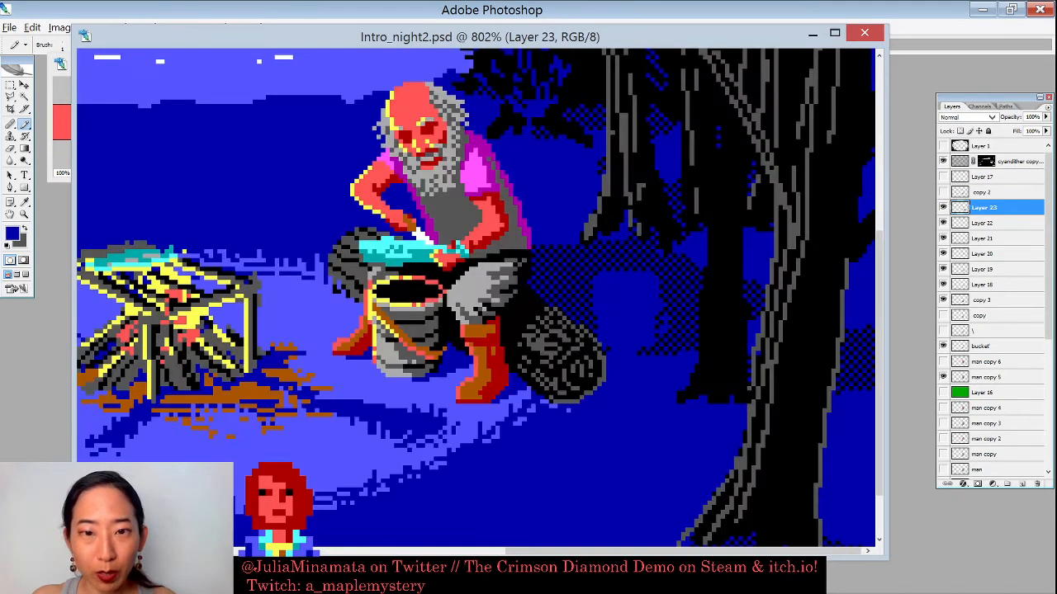
left_click(944, 161)
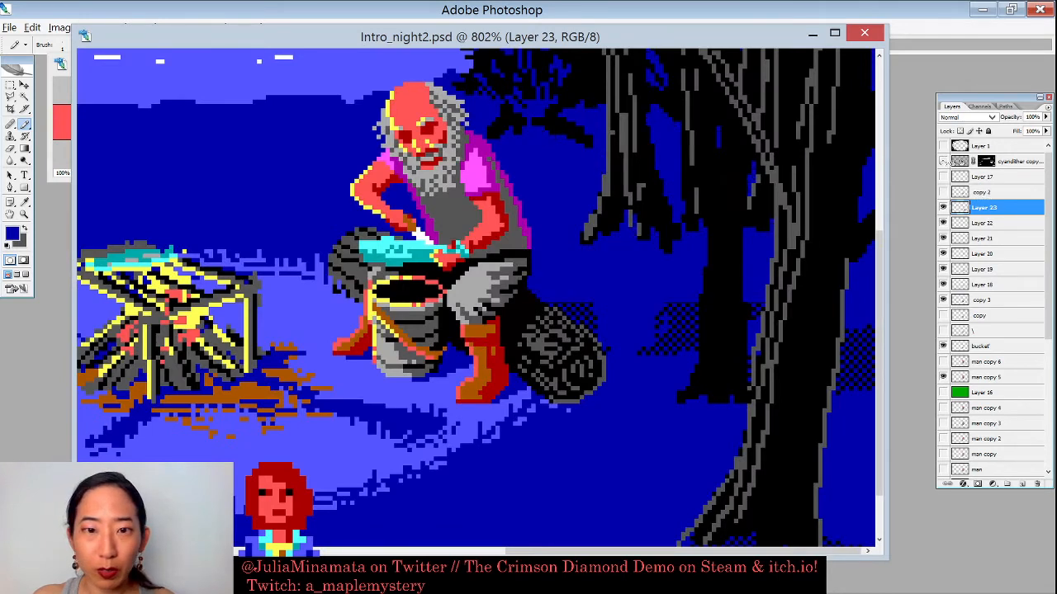
left_click(943, 161)
left_click(991, 162)
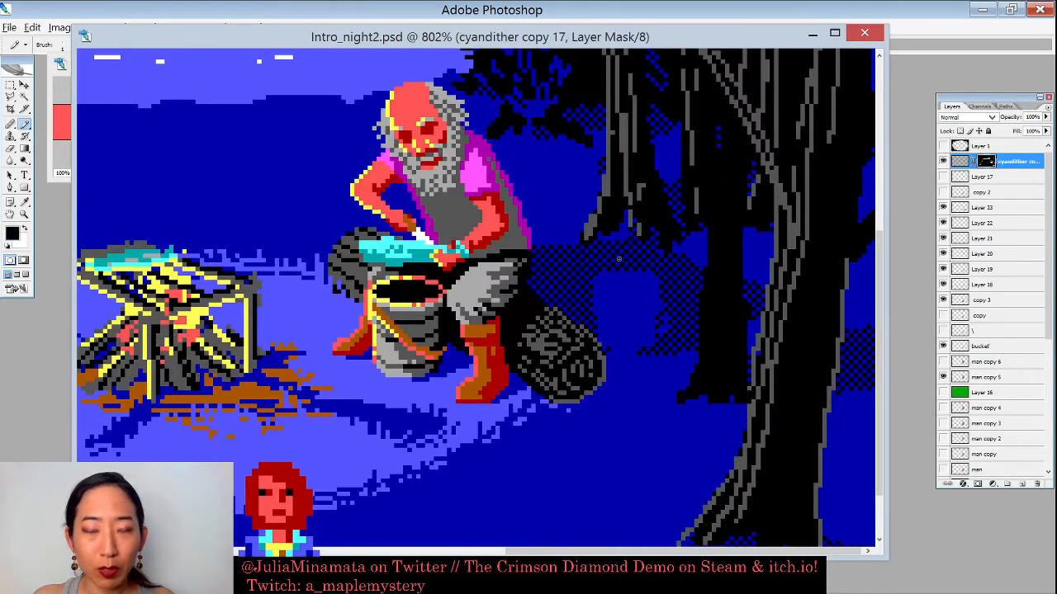
Step: Paint the dither into the plain blue gap between the log and the tree trunk on the layer mask, using a larger brush
key("]")
mouse_move(540, 318)
left_mouse_down()
mouse_move(582, 353)
mouse_move(584, 340)
left_mouse_up()
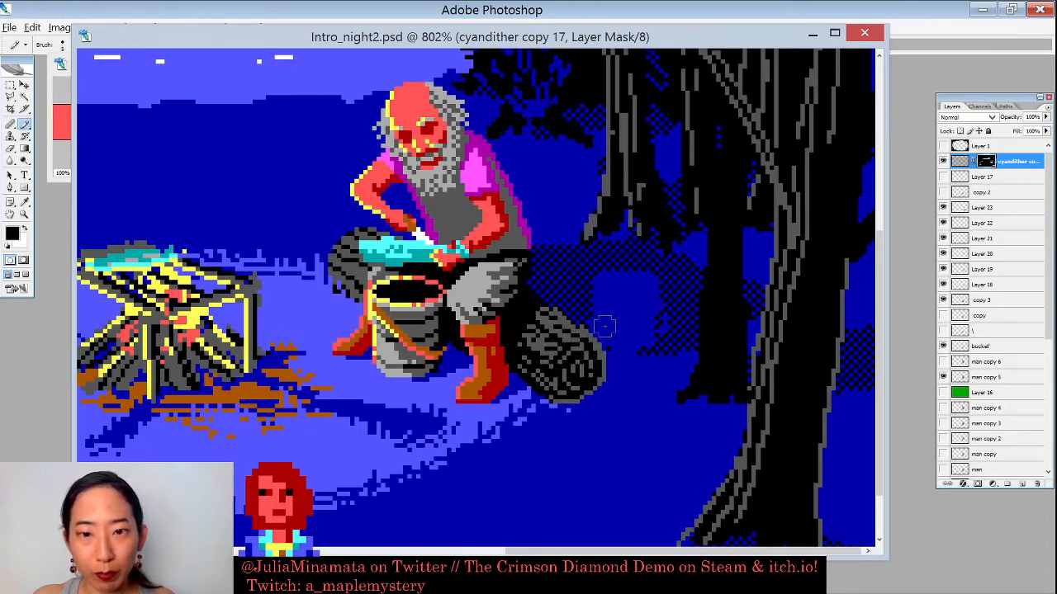
key("x")
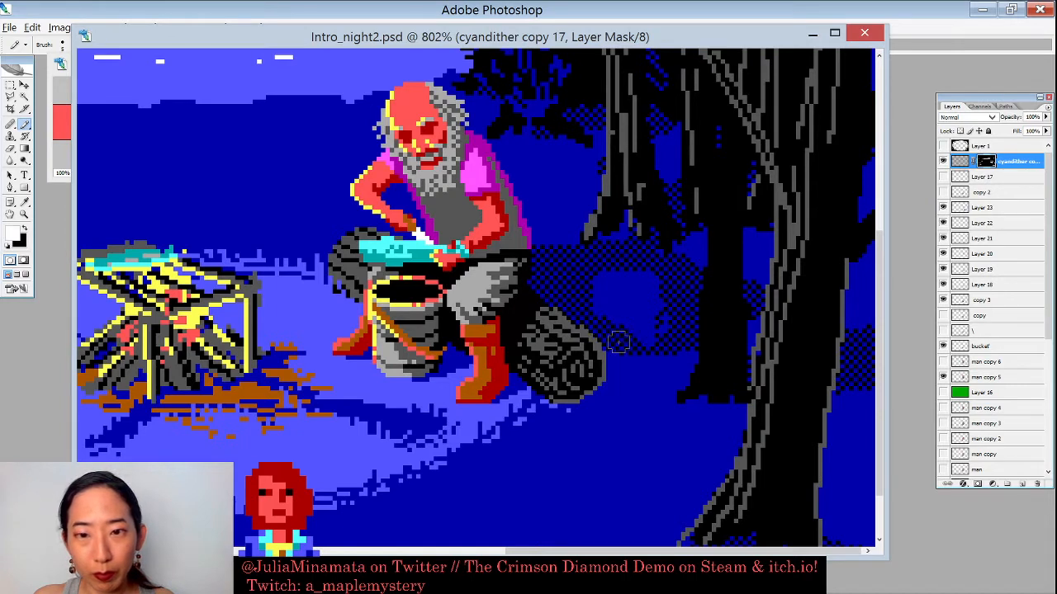
mouse_move(619, 337)
left_mouse_down()
mouse_move(663, 313)
mouse_move(611, 304)
mouse_move(631, 291)
mouse_move(612, 287)
mouse_move(638, 326)
left_mouse_up()
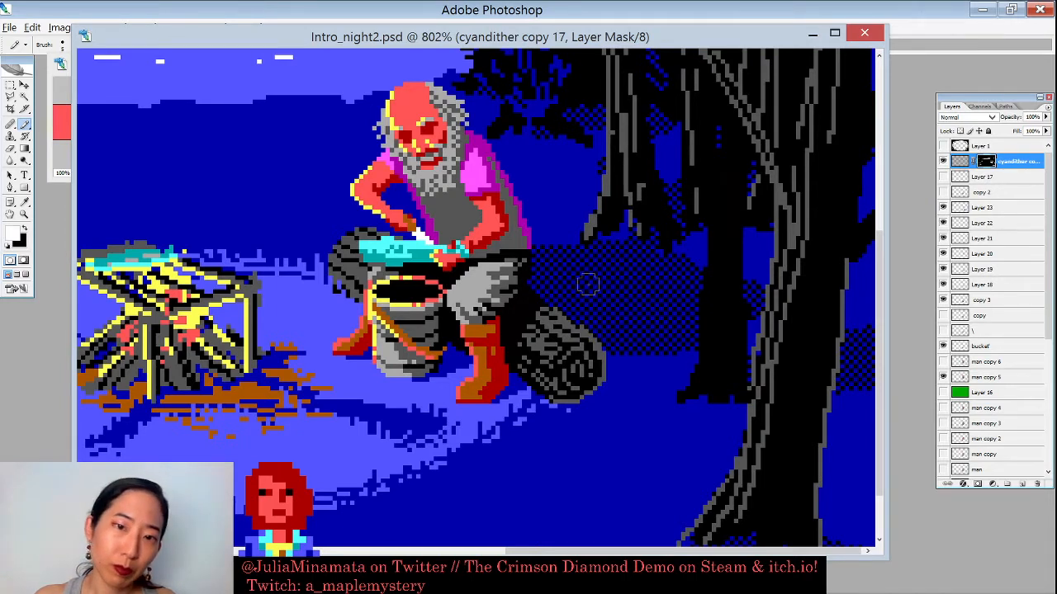
key("x")
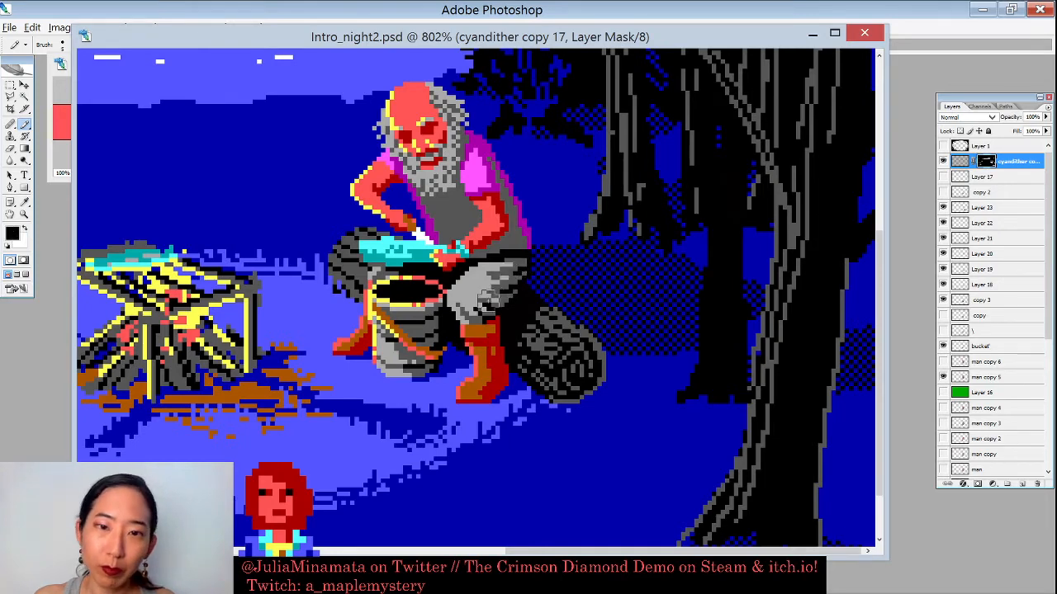
key("ctrl+minus")
key("ctrl+minus")
key("ctrl+minus")
key("ctrl+minus")
key("ctrl+minus")
key("ctrl+minus")
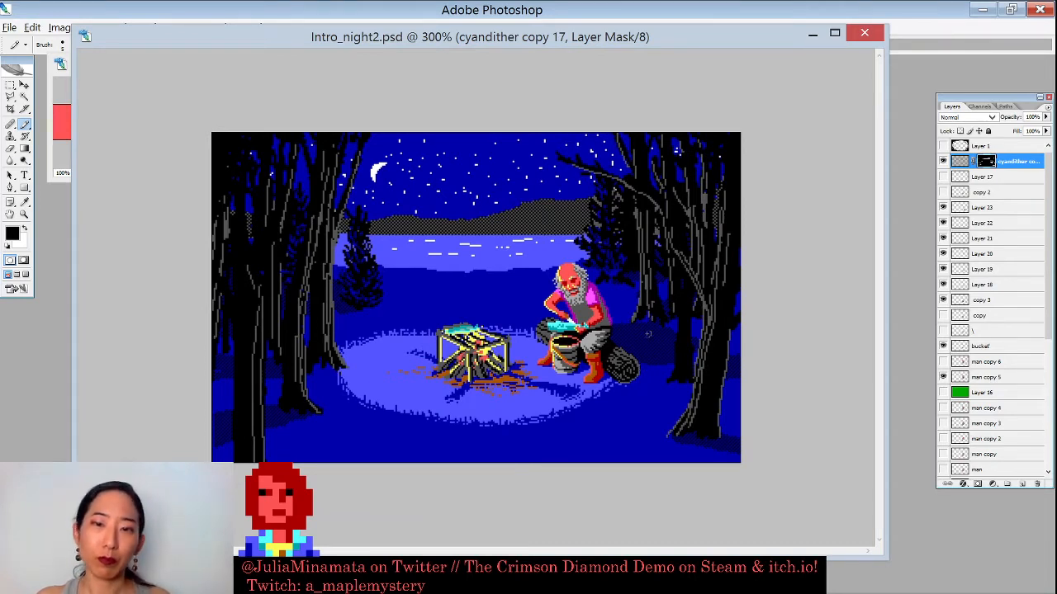
Step: Mask out the dithered patch on the ground between the seated man and the trees behind him
key("e")
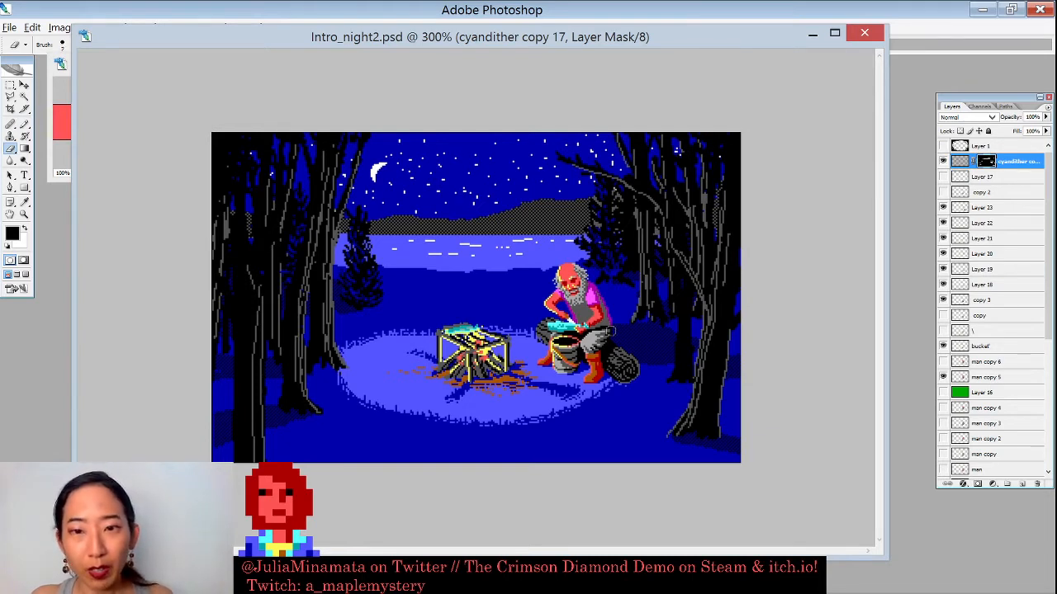
key("x")
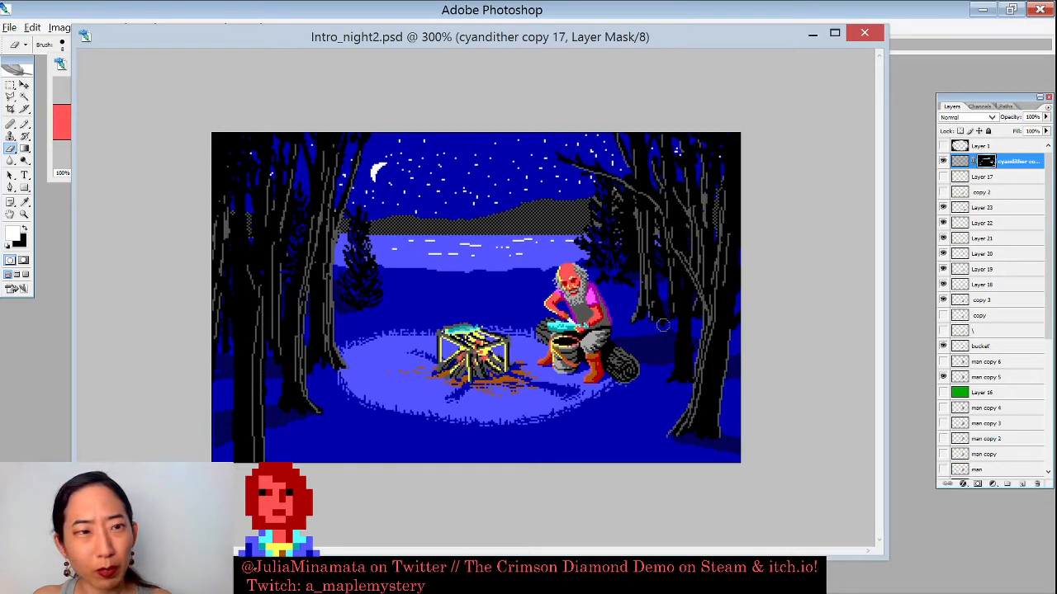
key("b")
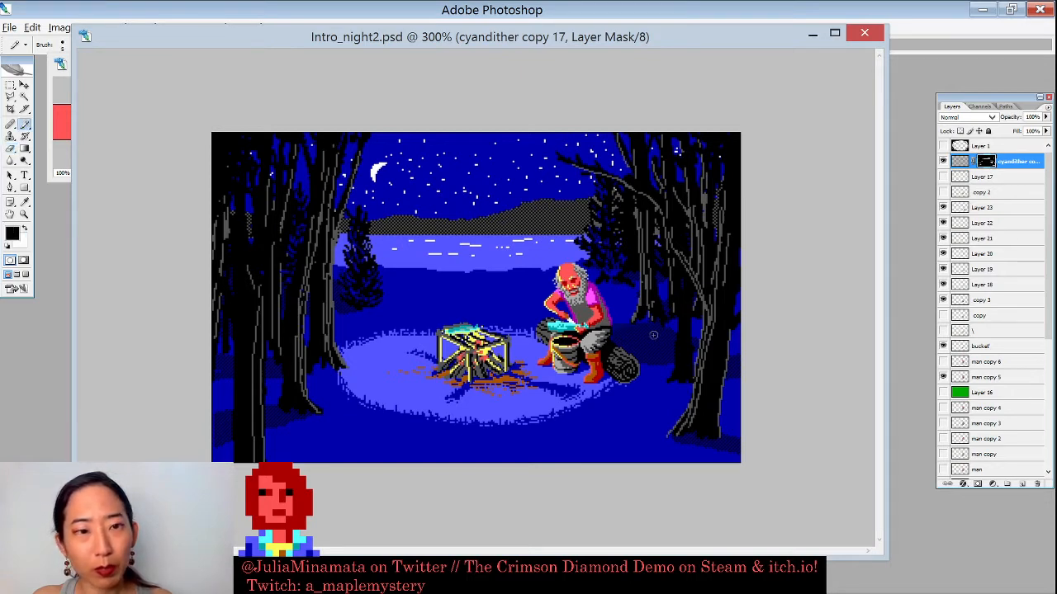
key("x")
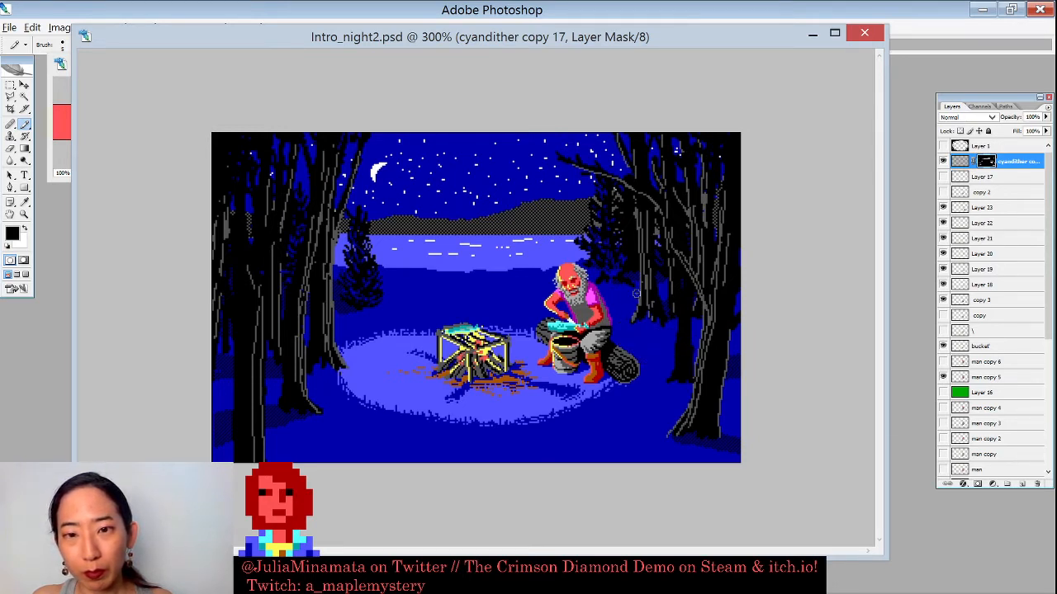
key("ctrl+i")
key("ctrl+i")
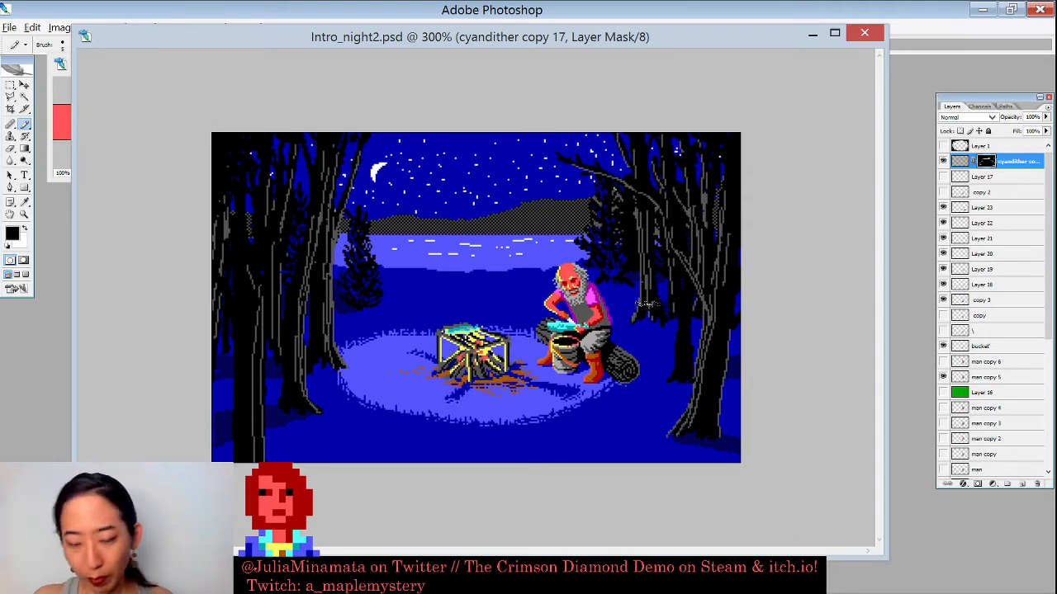
Step: Select the dark blue ground around the log and firelit clearing with the Magic Wand, ready for brushing on the dither mask
key("ctrl+plus")
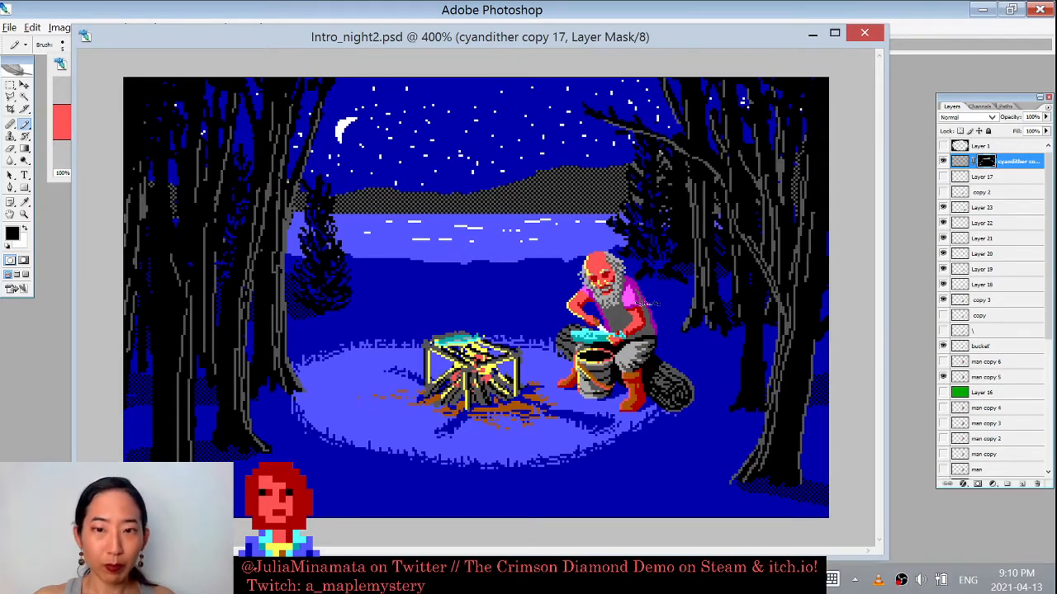
key("ctrl+minus")
key("ctrl+minus")
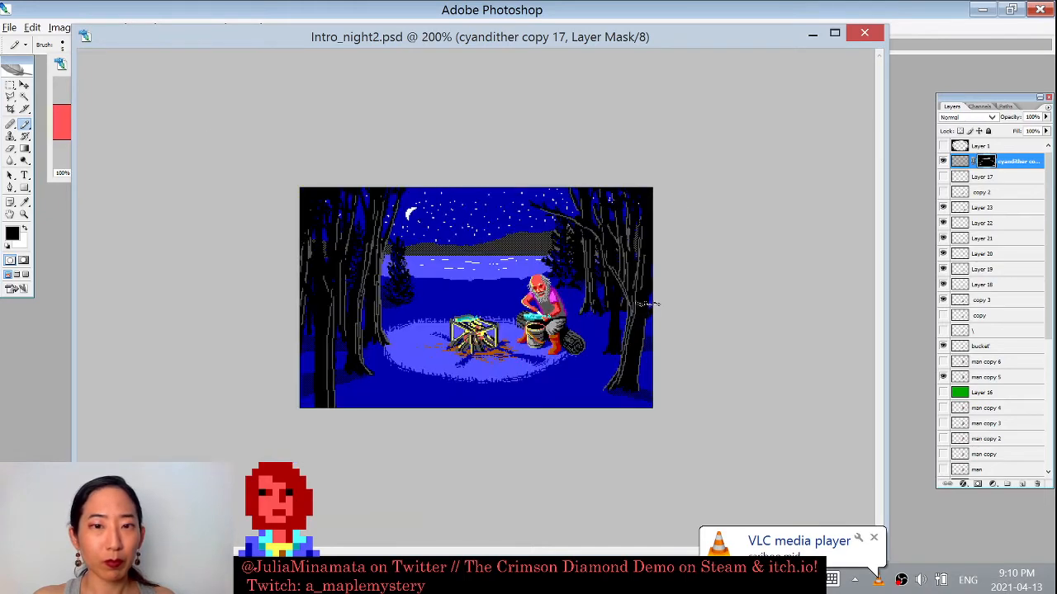
key("ctrl+plus")
key("ctrl+plus")
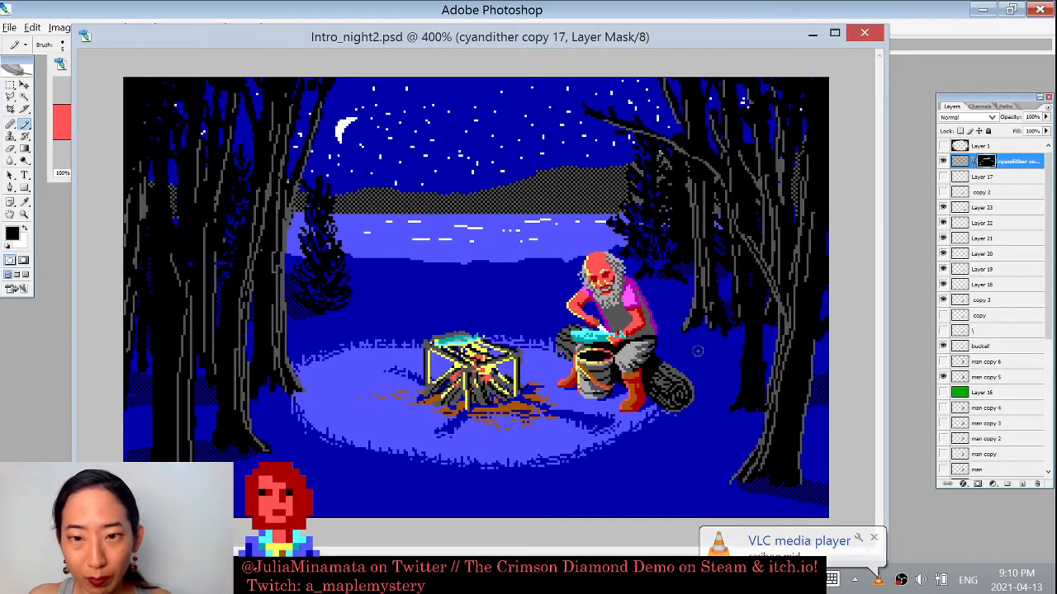
key("w")
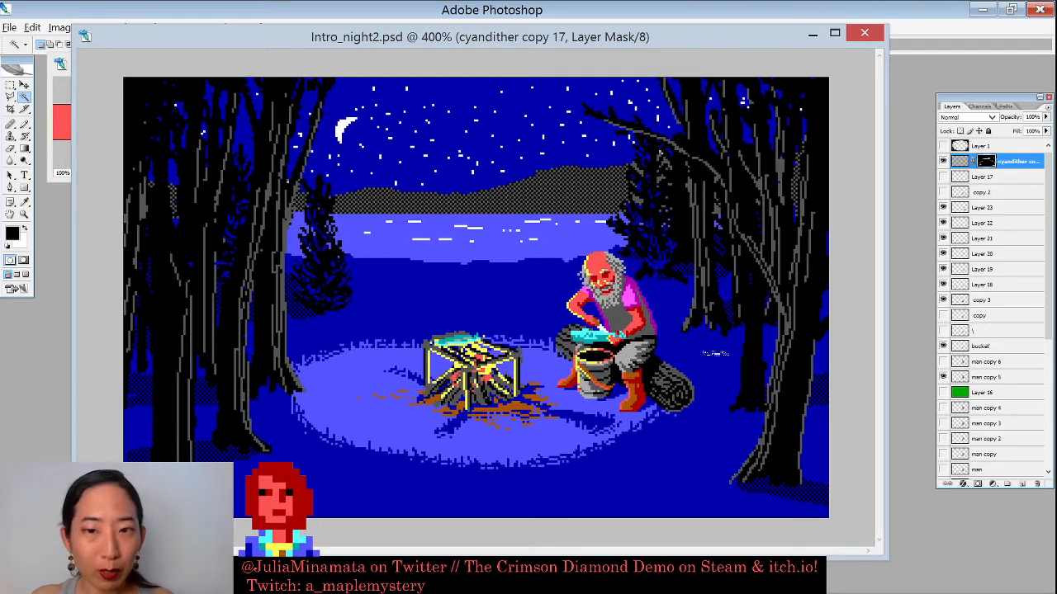
left_click(714, 354)
key("b")
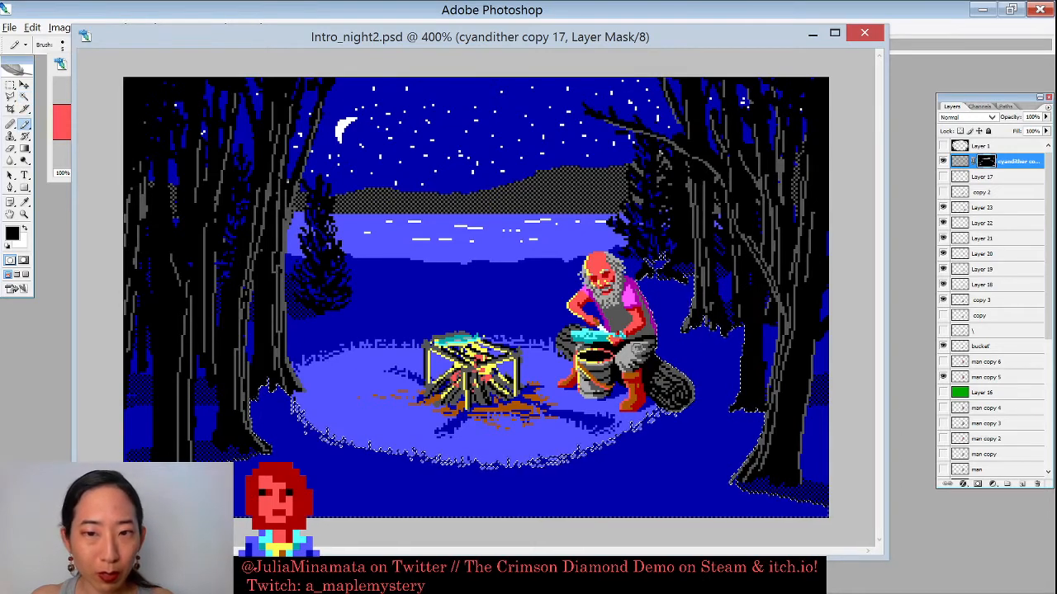
Step: Brush a dithered shadow onto the selected ground from behind the man and log towards the tree trunk, shaping it on the mask
key("x")
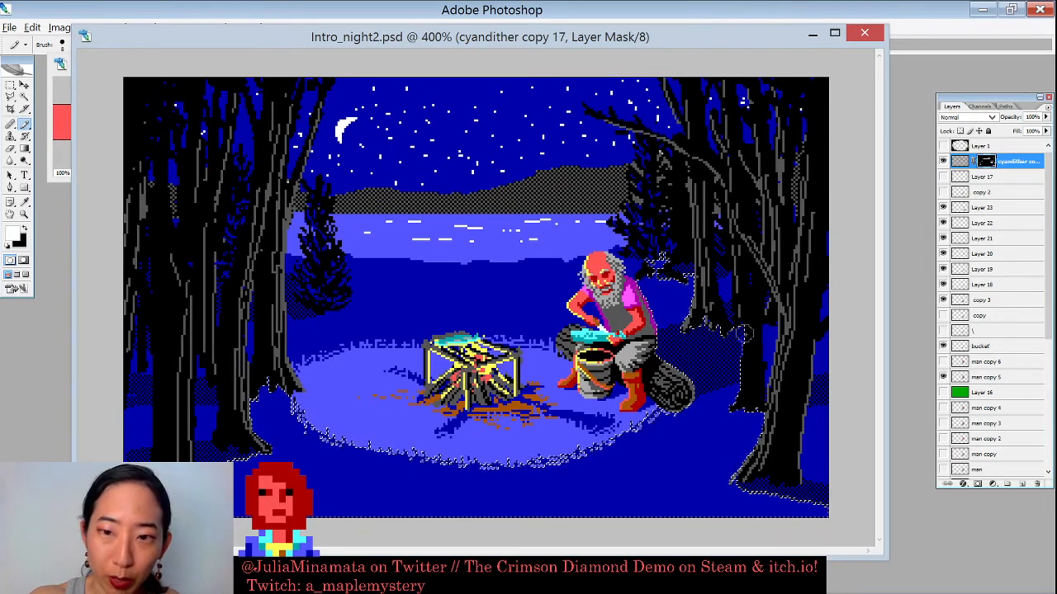
key("x")
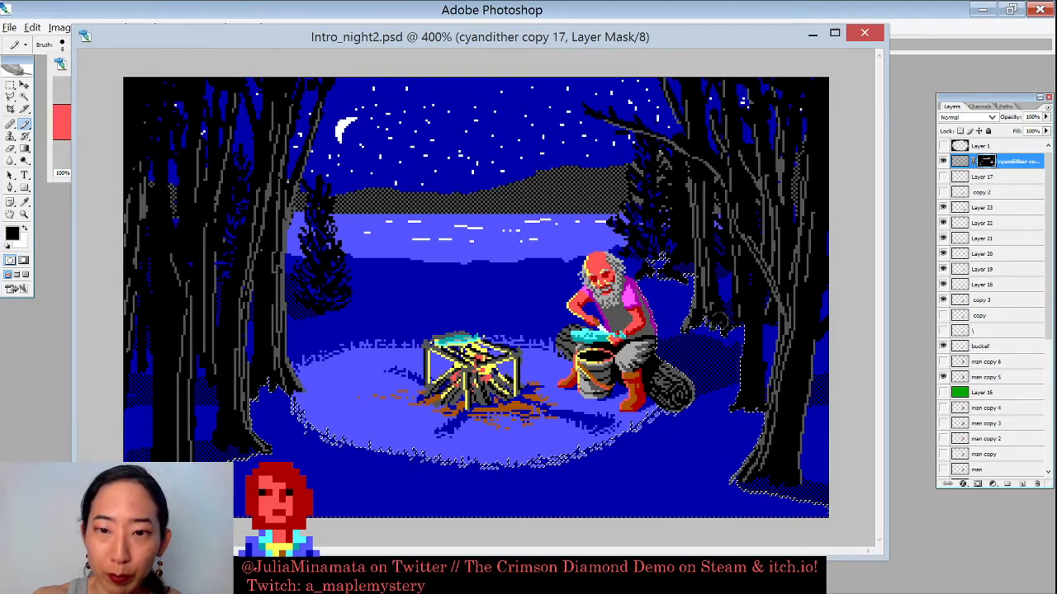
key("x")
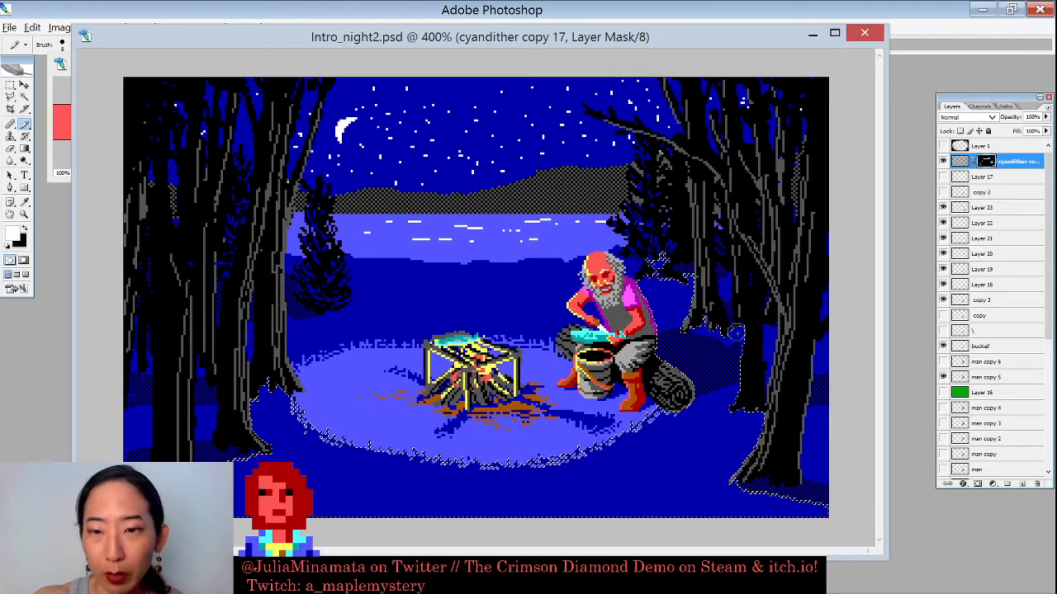
key("x")
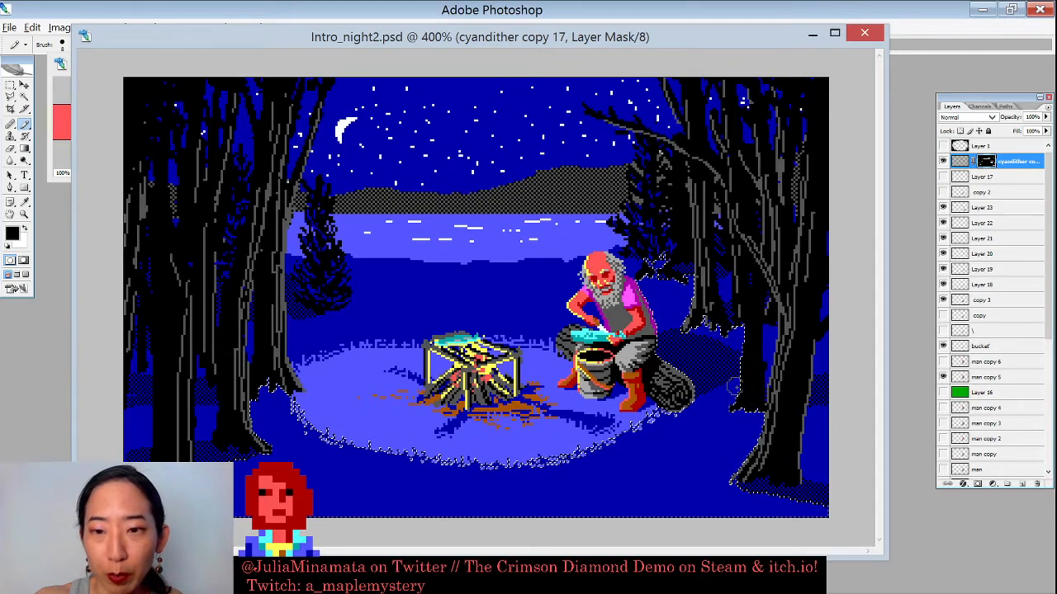
Step: Reshape the edge of the dithered shadow between the log and the tree trunk on the layer mask, and clear the ground selection
left_click_drag(728, 395, 715, 399)
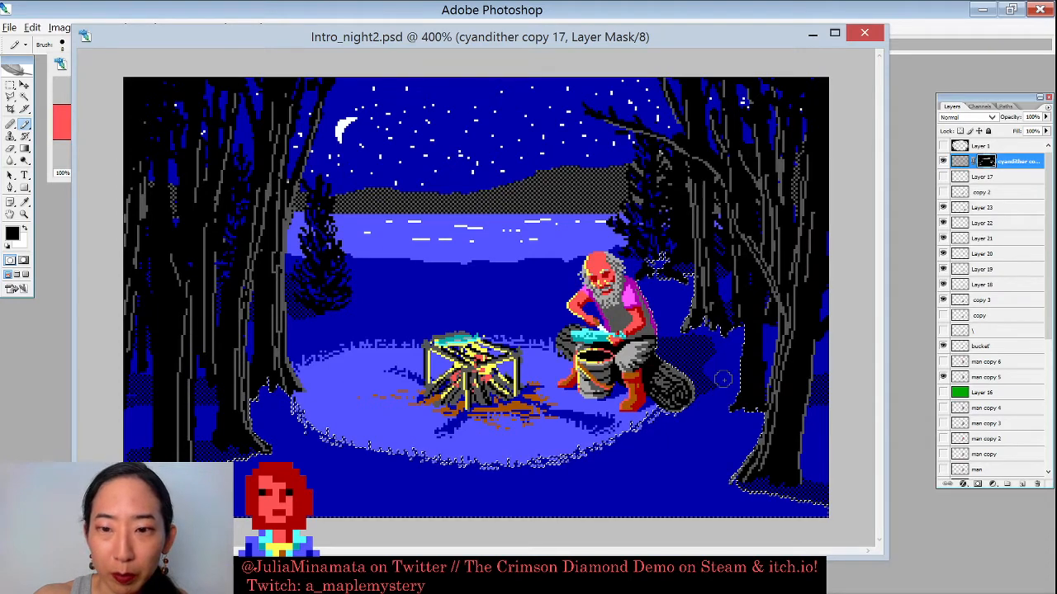
key("x")
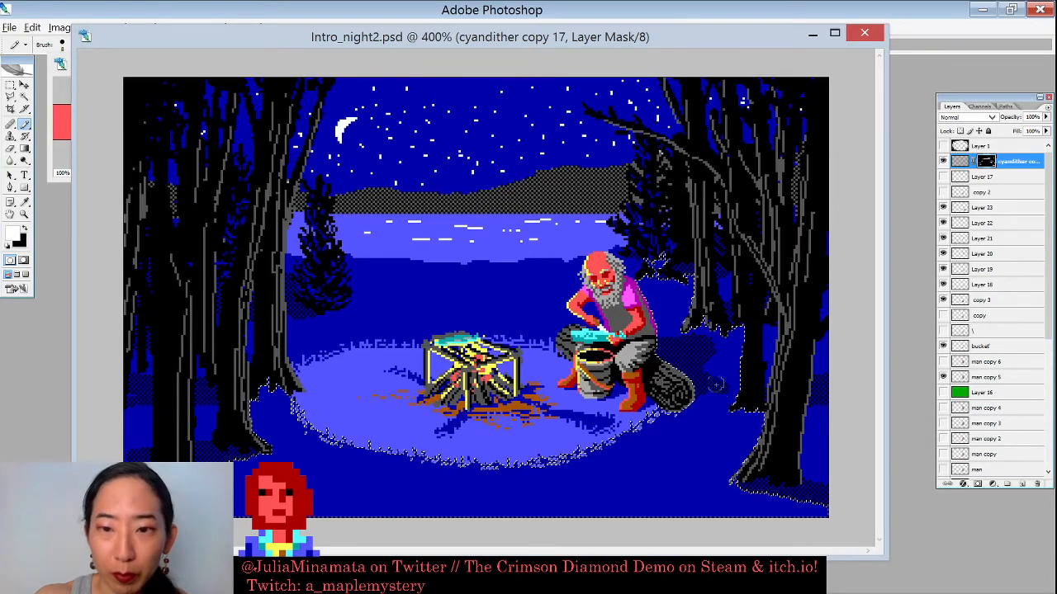
key("x")
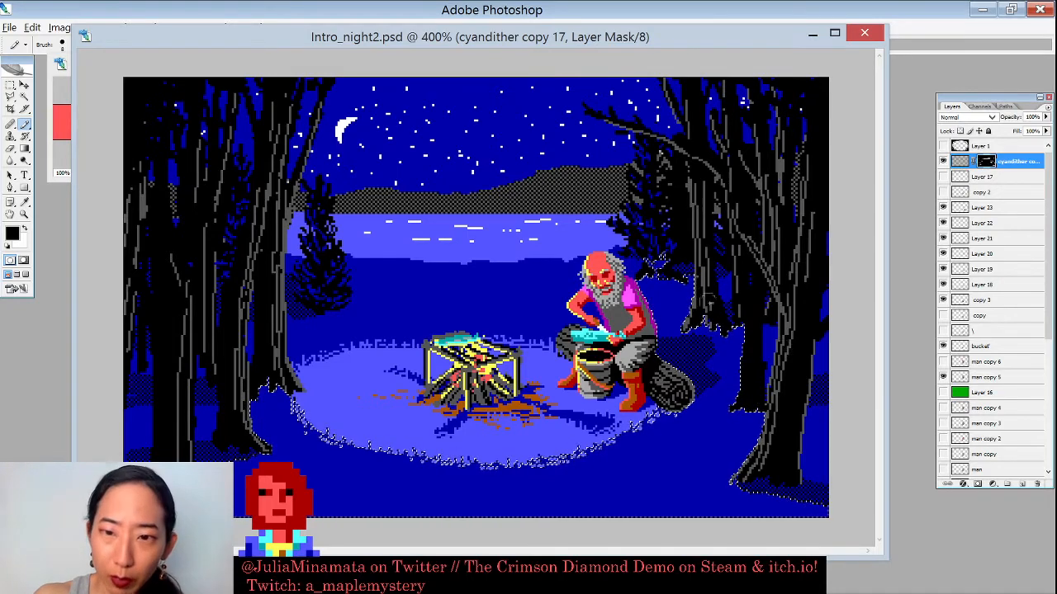
key("x")
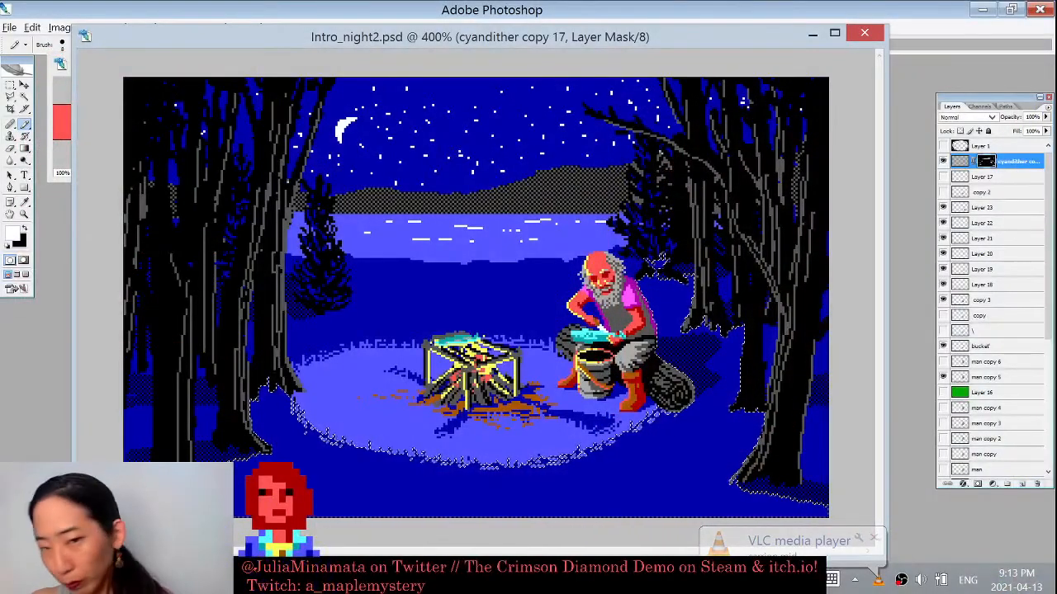
key("ctrl+d")
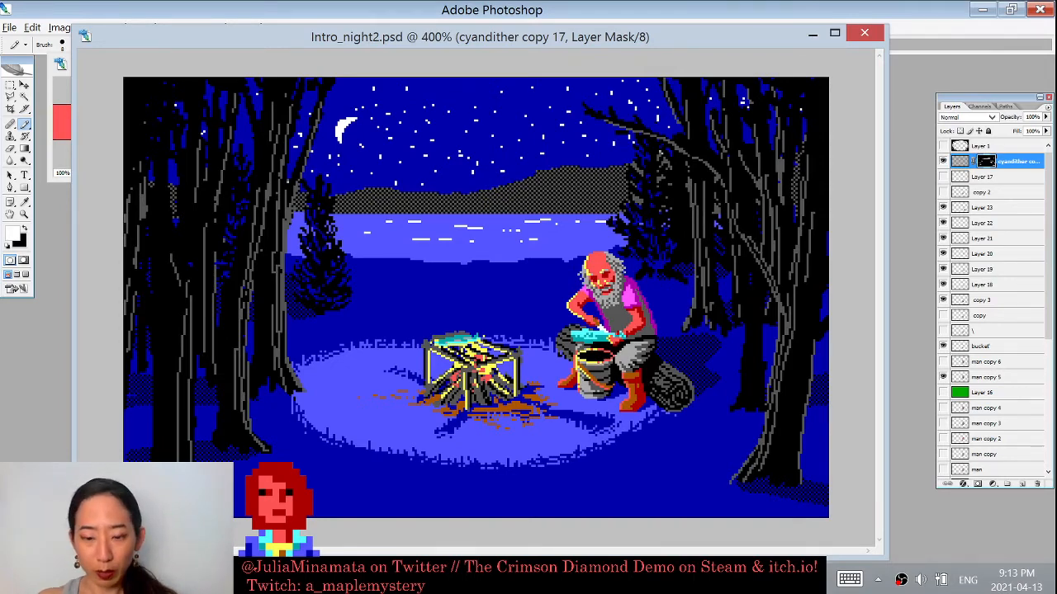
key("ctrl+plus")
key("ctrl+minus")
key("ctrl+minus")
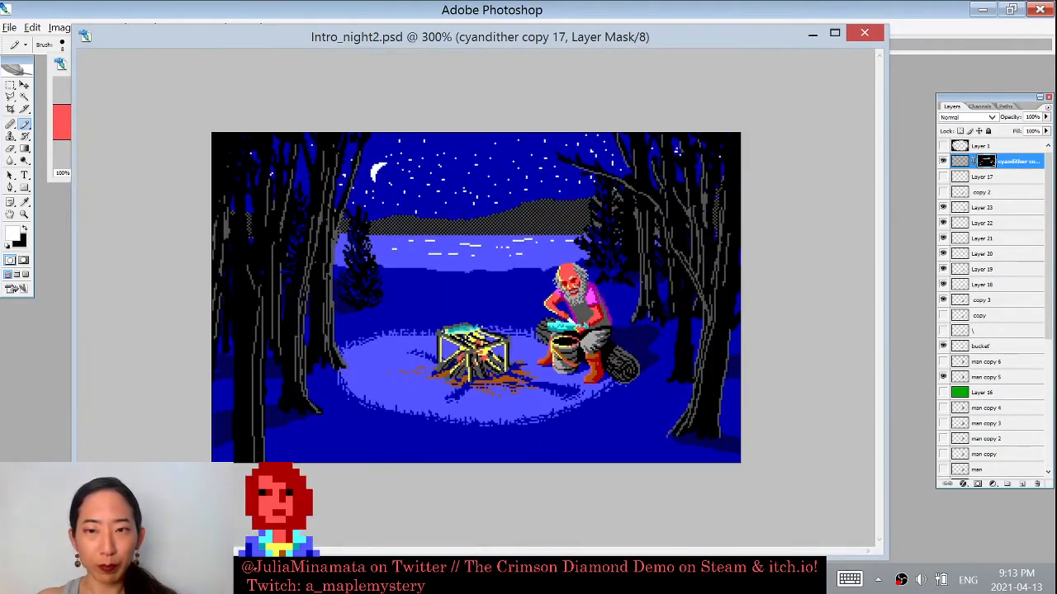
key("ctrl+plus")
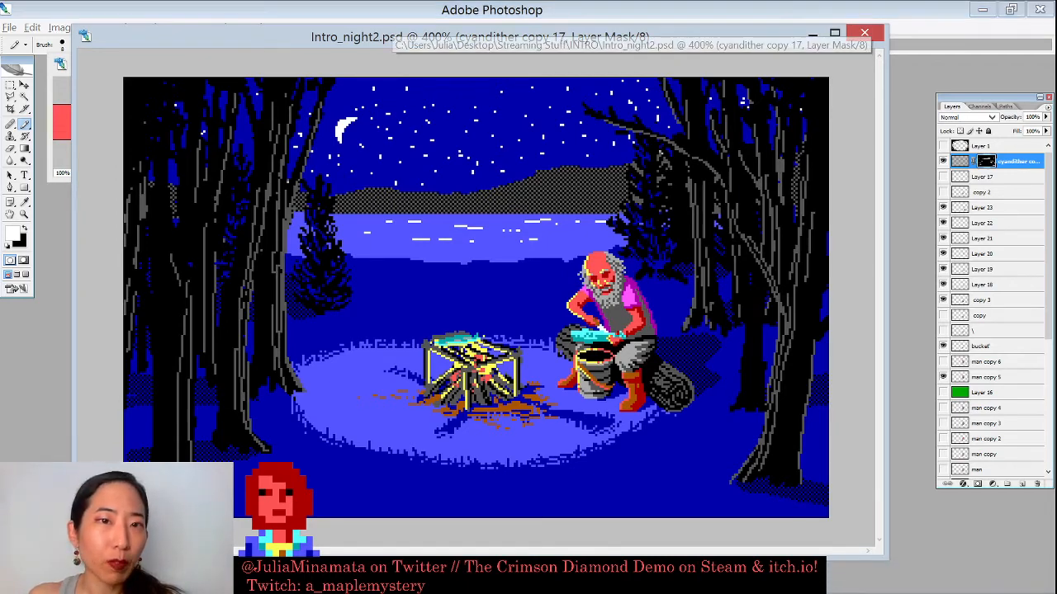
Step: Touch up the dithered shadow behind the log on the mask with a 3-pixel pencil inside a non-contiguous dark blue selection, and deselect
left_click_drag(376, 51, 365, 92)
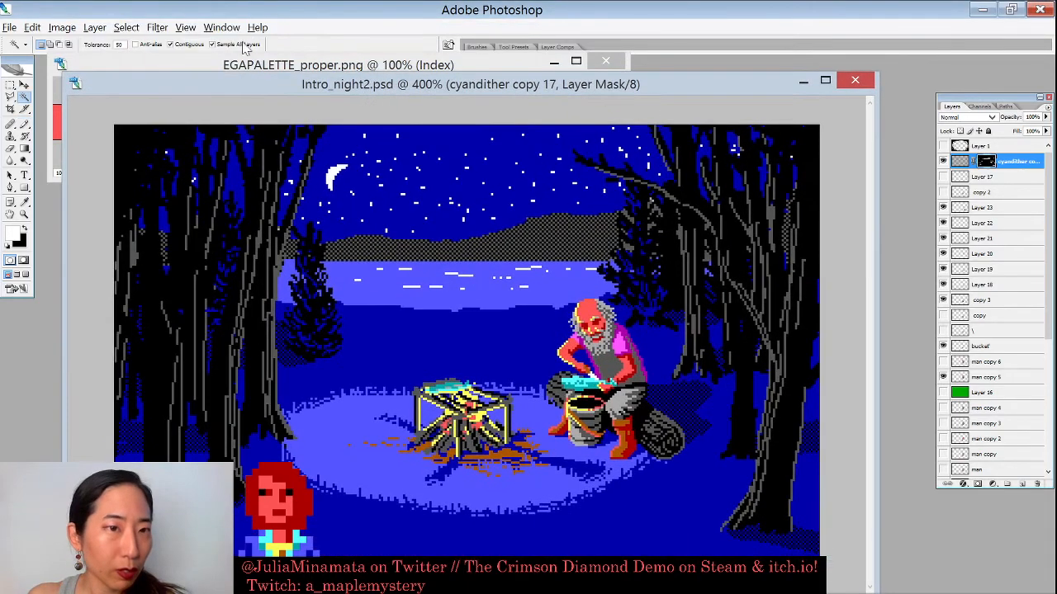
left_click(464, 350)
key("ctrl+h")
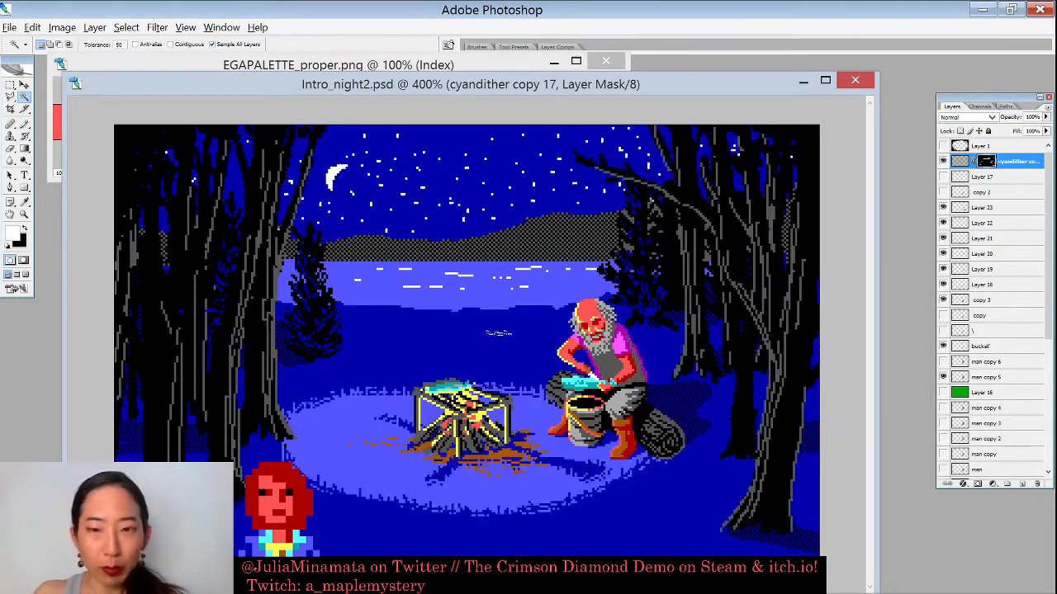
key("b")
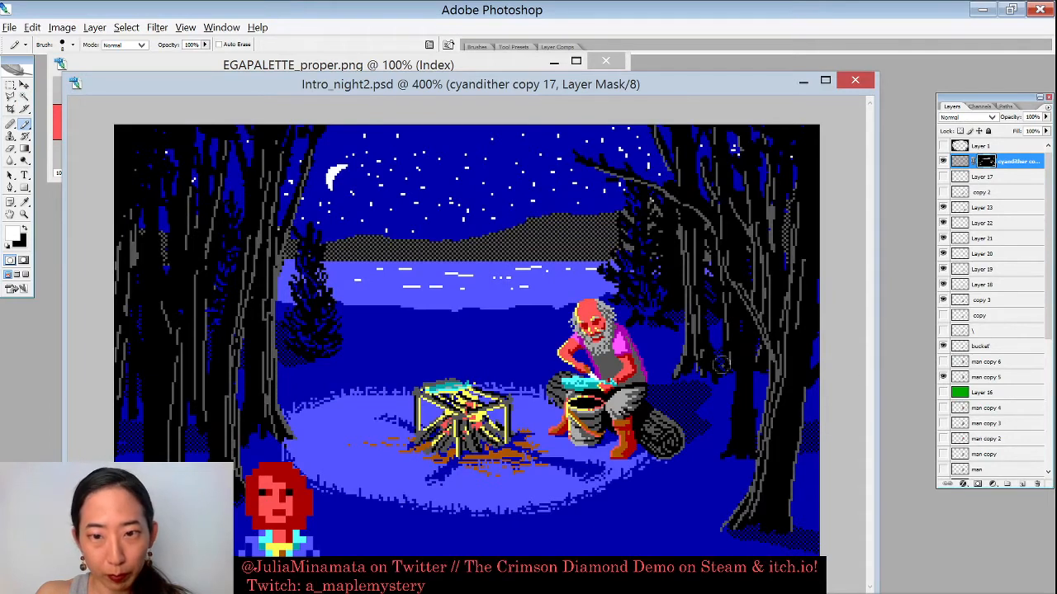
key("x")
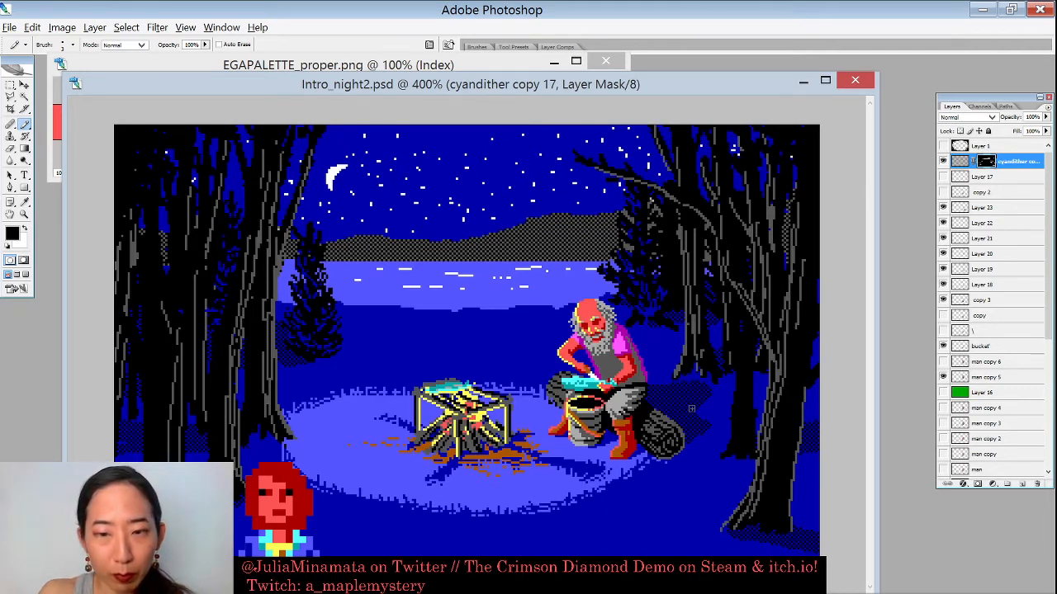
key("x")
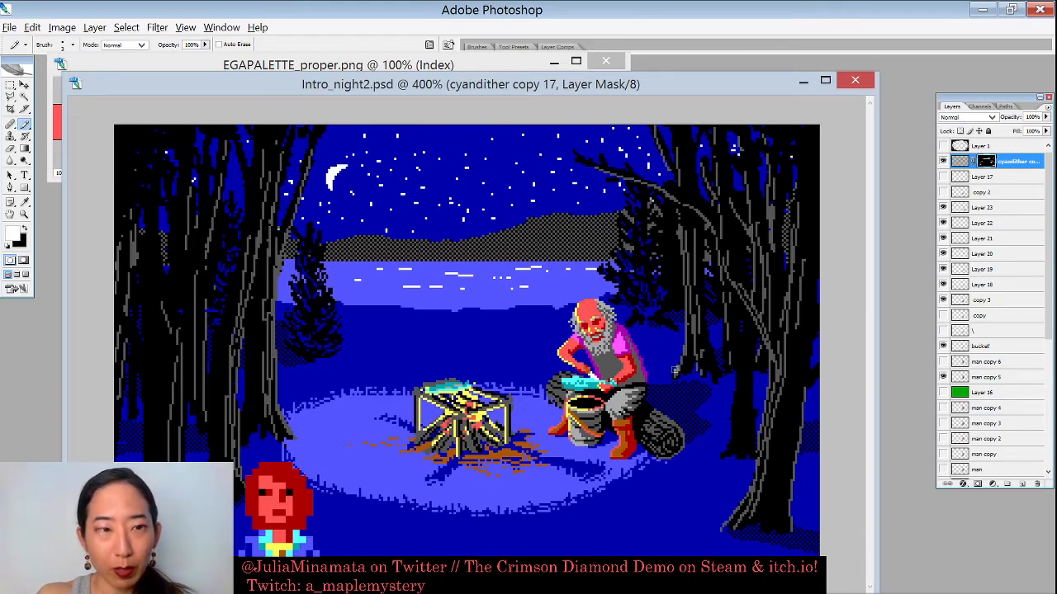
key("x")
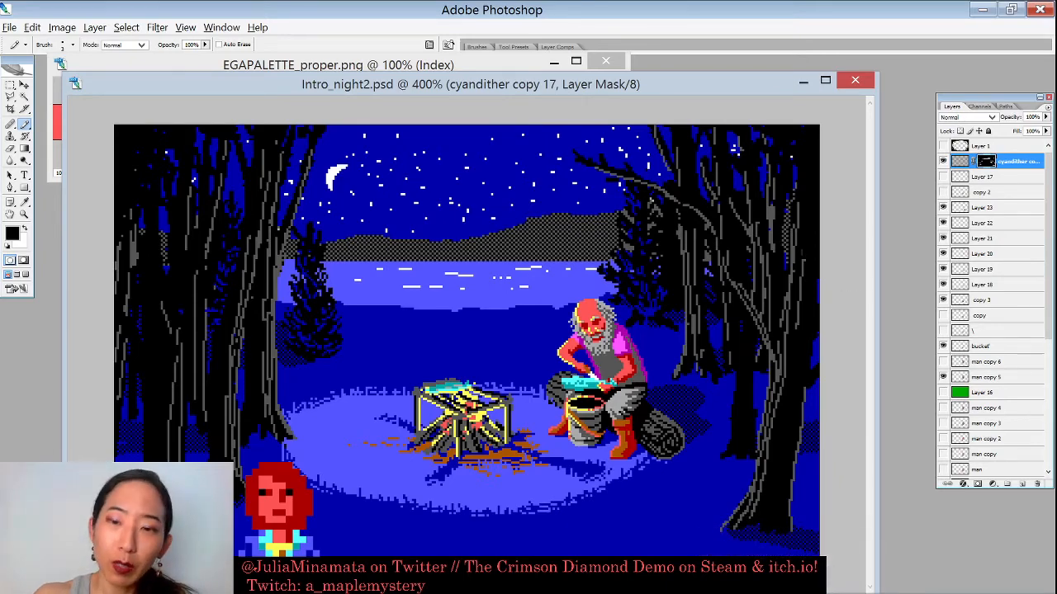
key("w")
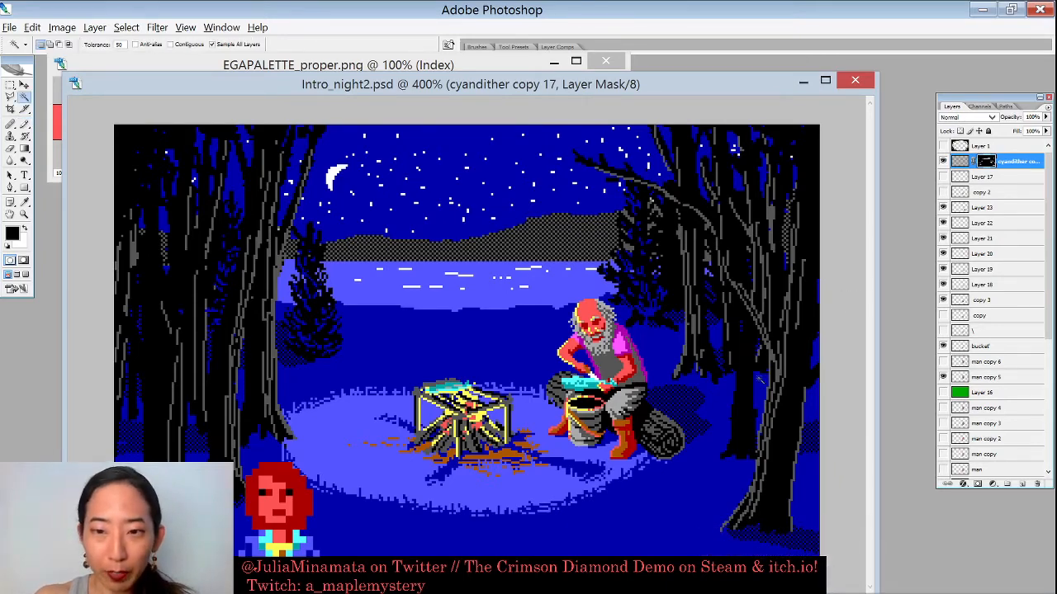
left_click(758, 378)
key("ctrl+d")
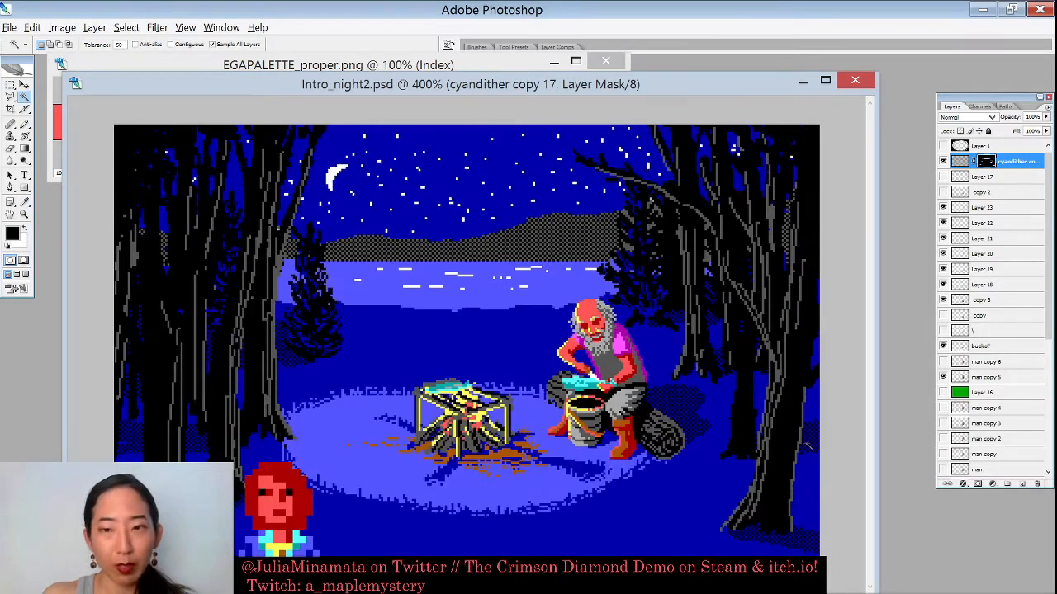
key("b")
key("x")
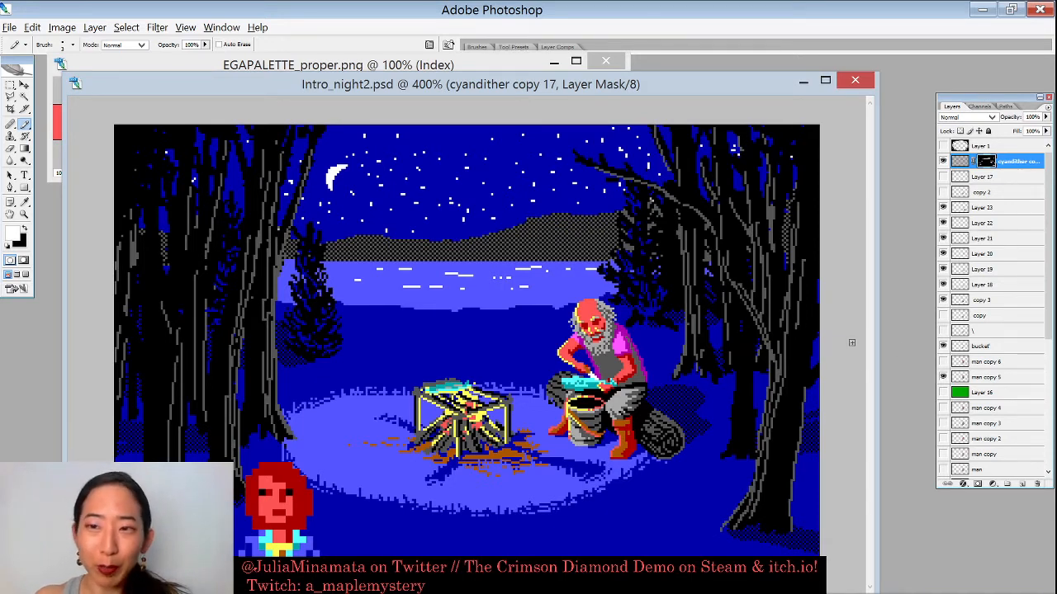
Step: Add a new layer directly above Layer 23 for detailing the bare tree trunk behind the log
left_click(994, 208)
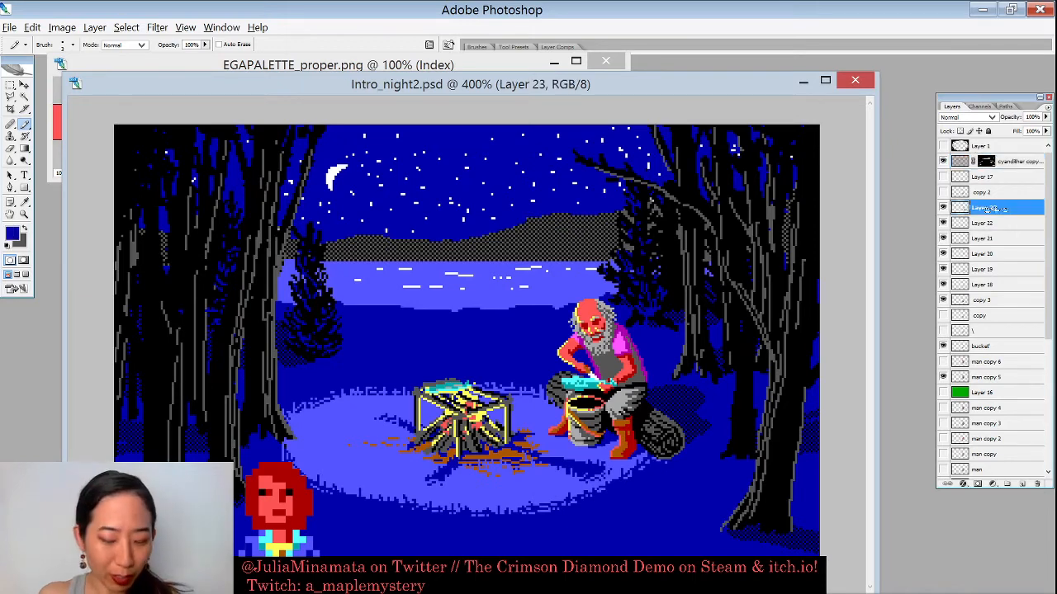
key("ctrl+shift+n")
key("Return")
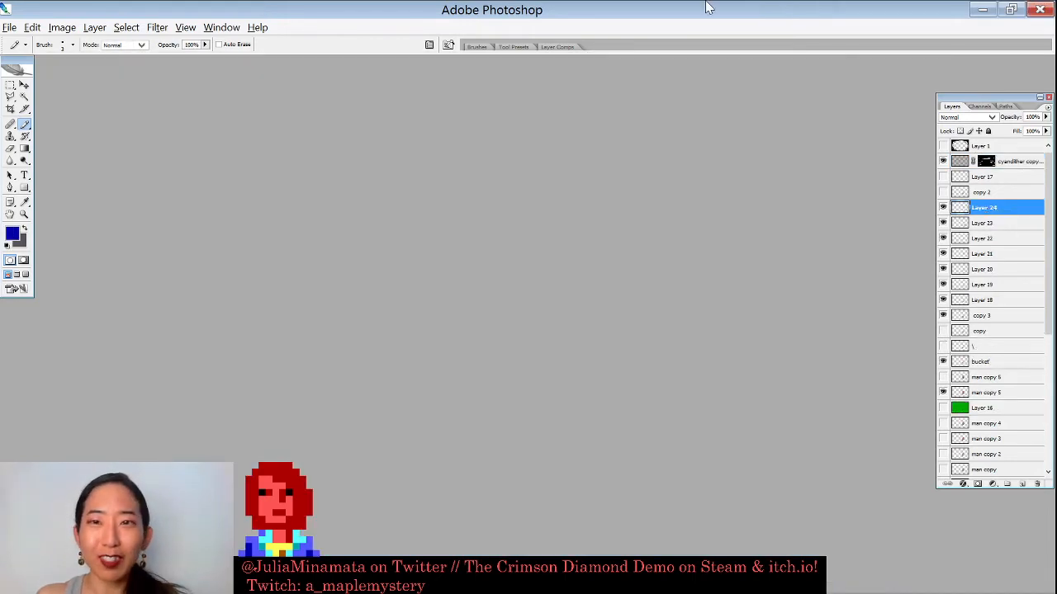
key("x")
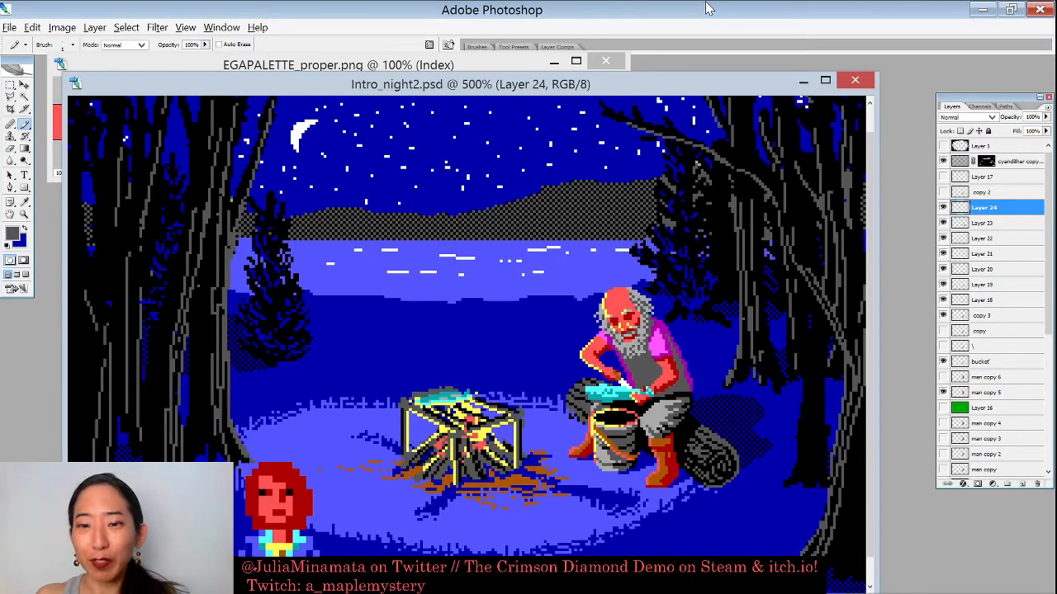
key("ctrl+plus")
key("ctrl+plus")
left_click_drag(542, 369, 323, 224)
key("x")
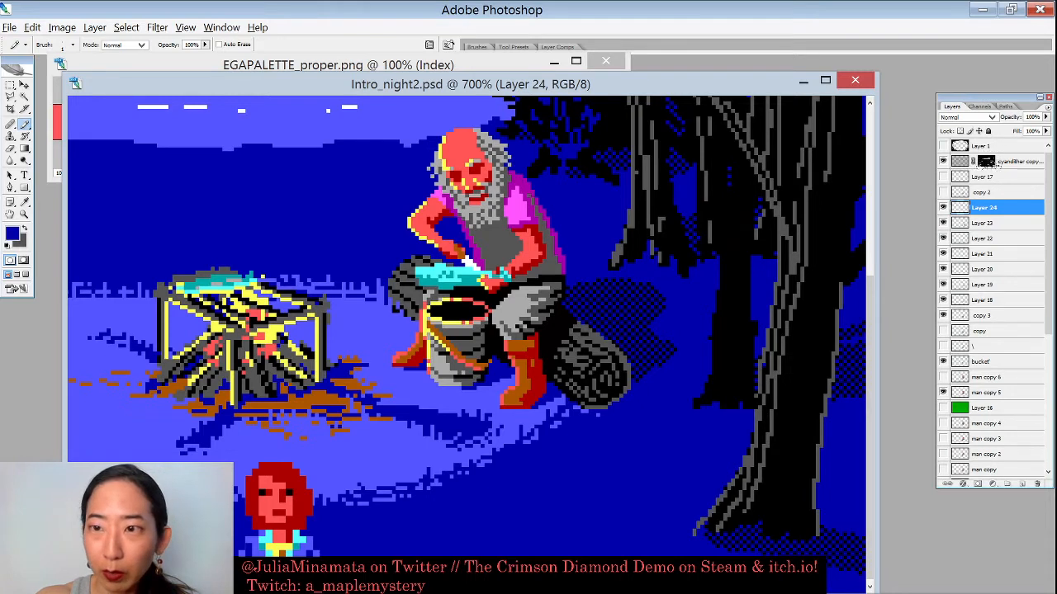
left_click(991, 164)
left_click(987, 161)
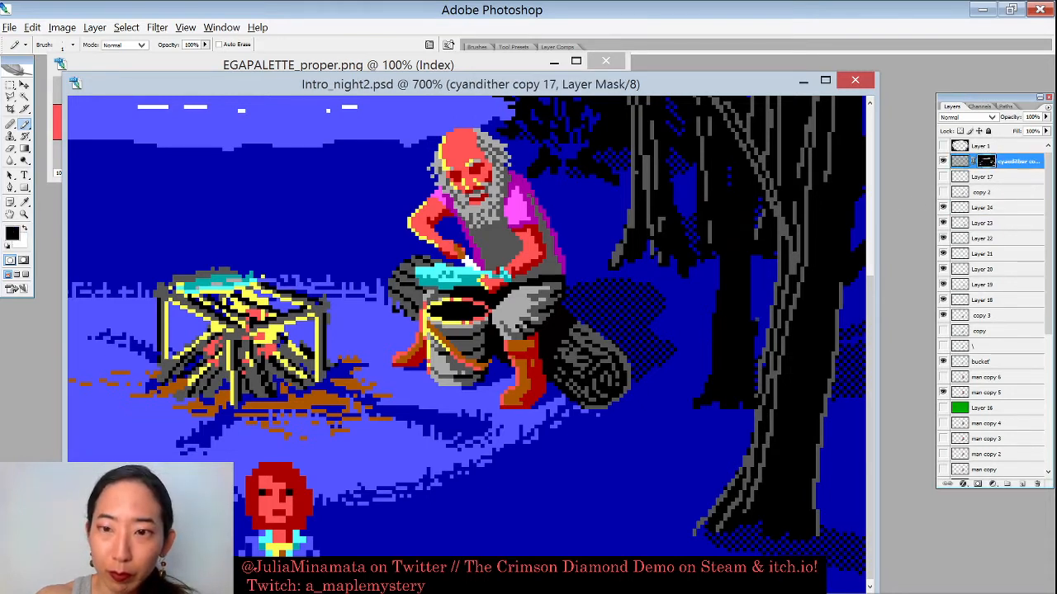
left_click(984, 209)
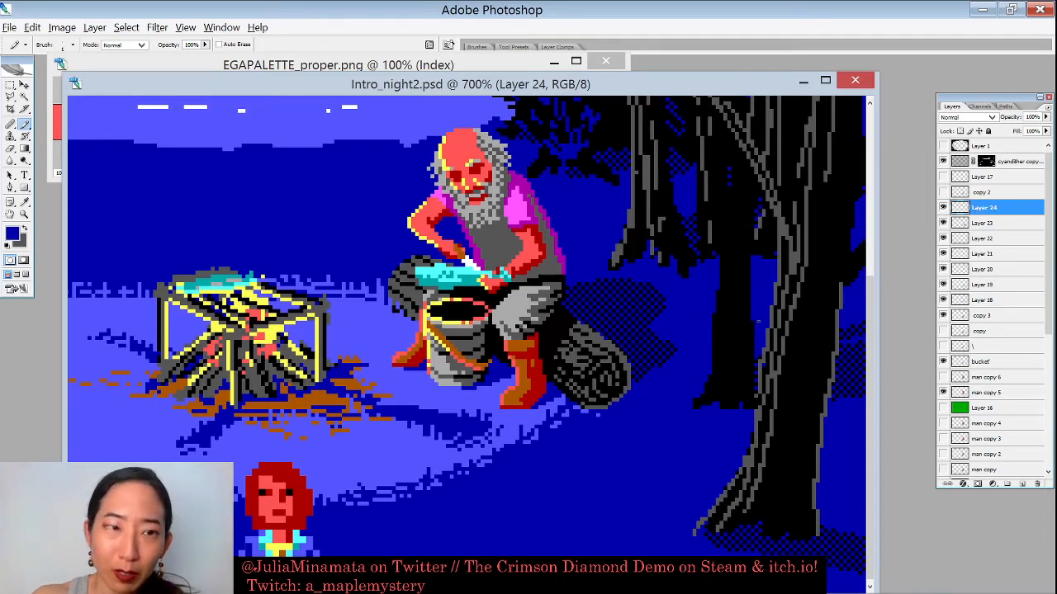
Step: Draw thin dark grey bark lines down the plain black trunk behind the log on Layer 24, undoing and redrawing strokes as needed
left_click(713, 317, "alt")
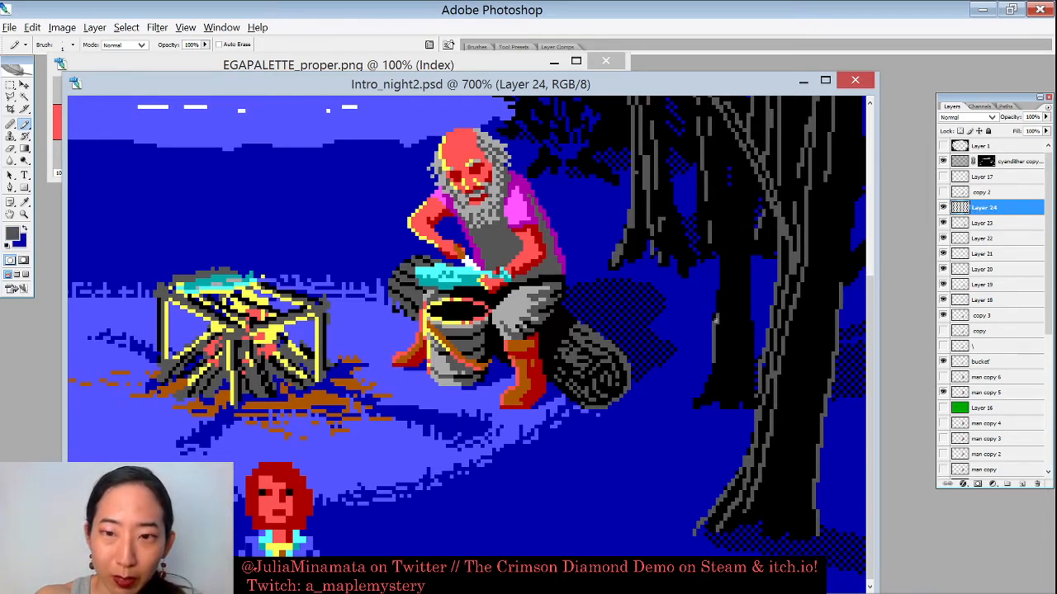
left_click_drag(722, 292, 720, 378)
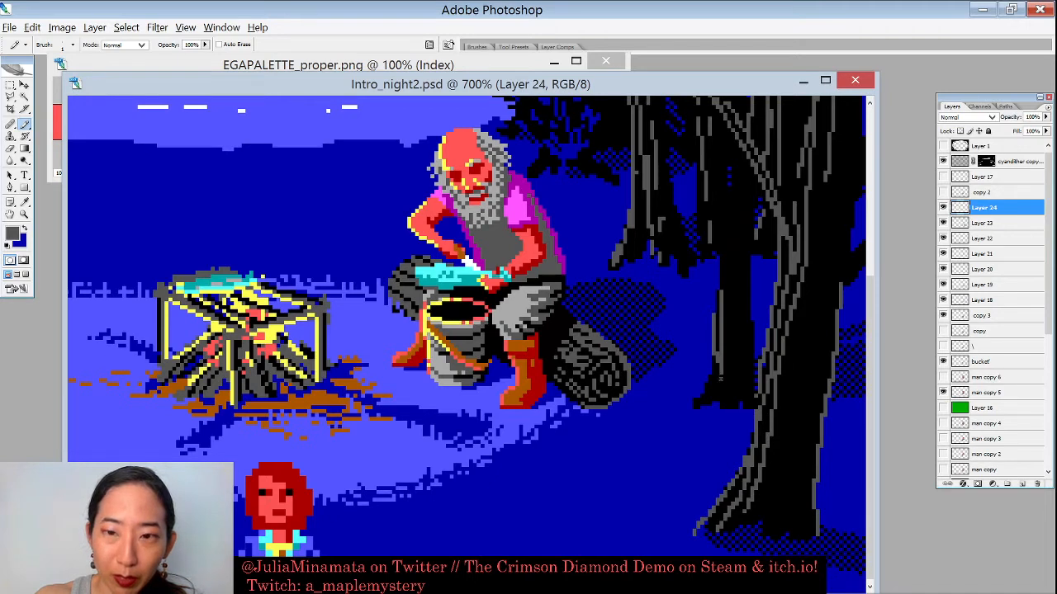
key("ctrl+z")
left_click_drag(722, 291, 718, 350)
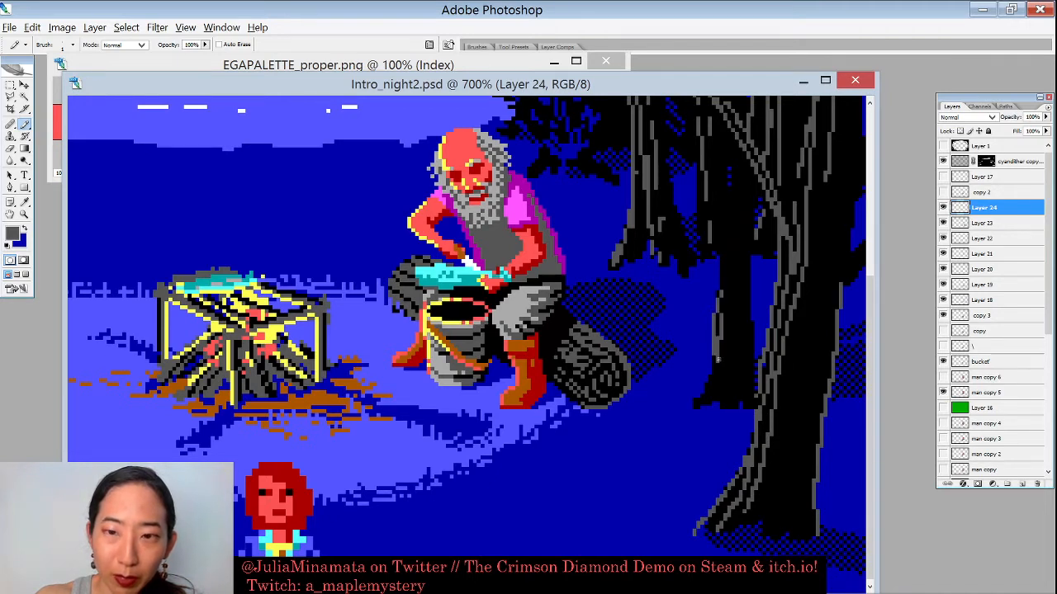
key("ctrl+z")
mouse_move(720, 290)
left_mouse_down()
mouse_move(712, 380)
mouse_move(683, 413)
mouse_move(708, 391)
left_mouse_up()
key("ctrl+alt+z")
key("ctrl+alt+z")
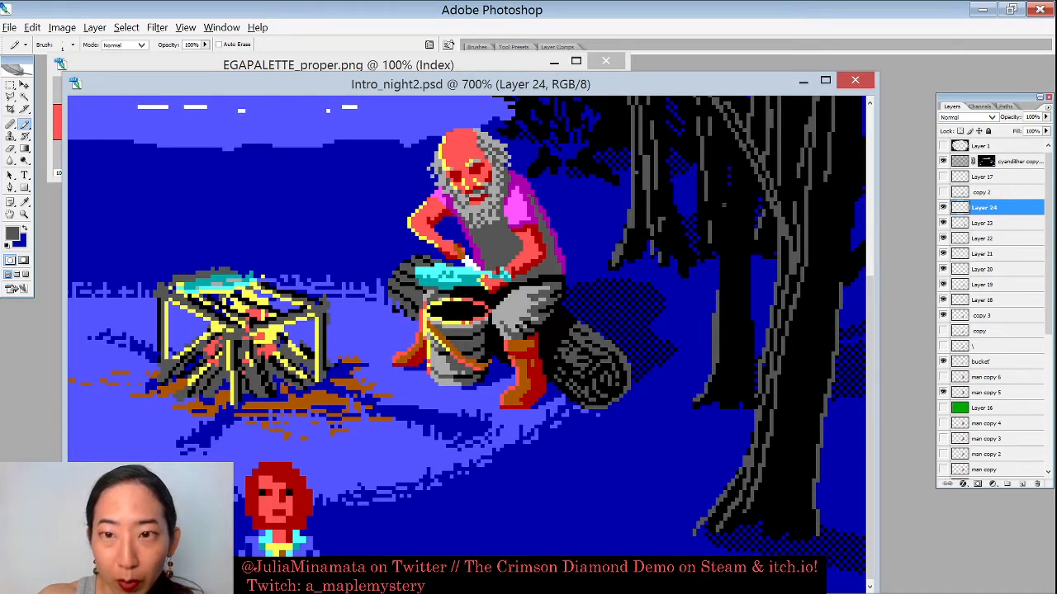
left_click_drag(723, 206, 721, 291)
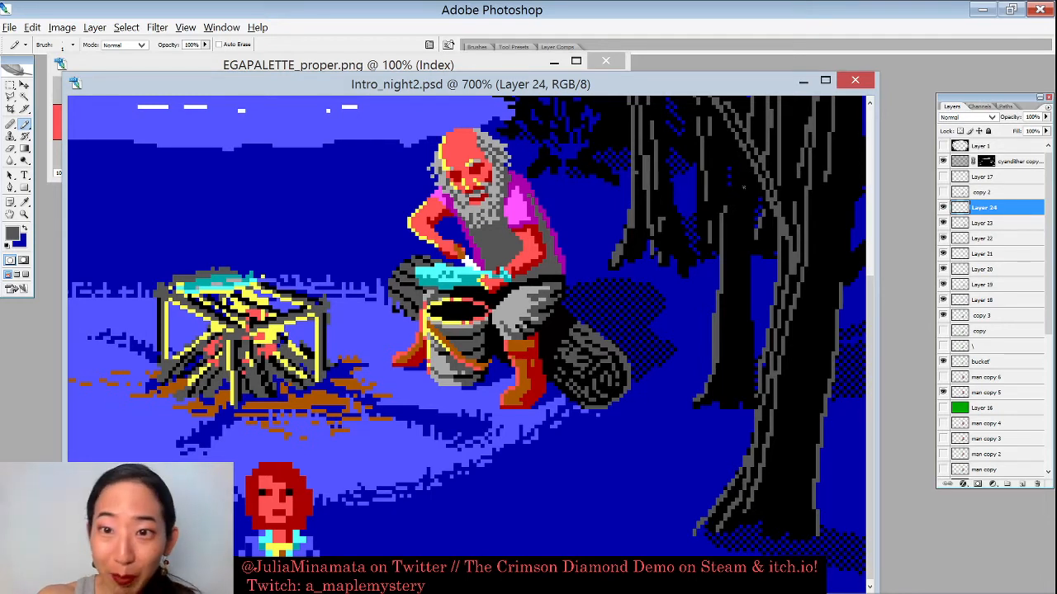
left_click_drag(733, 161, 725, 352)
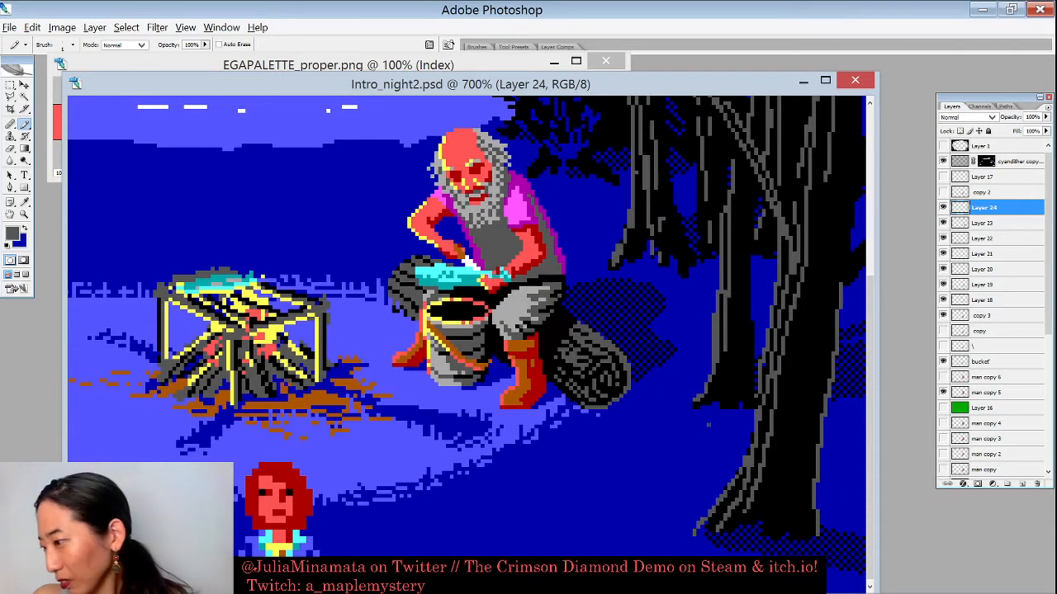
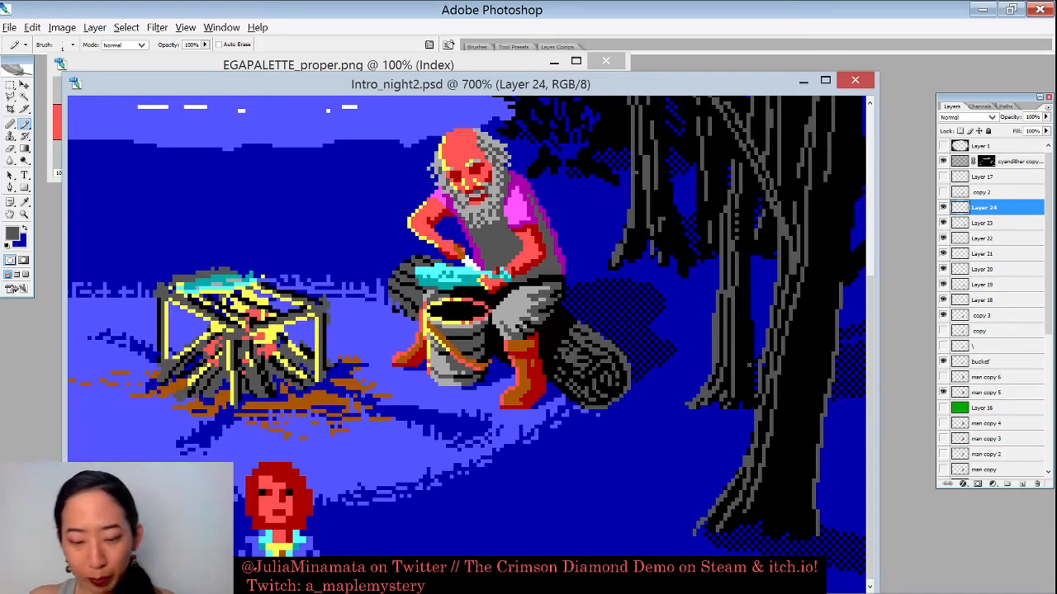
Step: Select the dark blue ground around the log and clearing with a contiguous Magic Wand, ready for brushing on the cyandither layer's mask
key("ctrl+minus")
key("ctrl+minus")
key("ctrl+minus")
key("ctrl+minus")
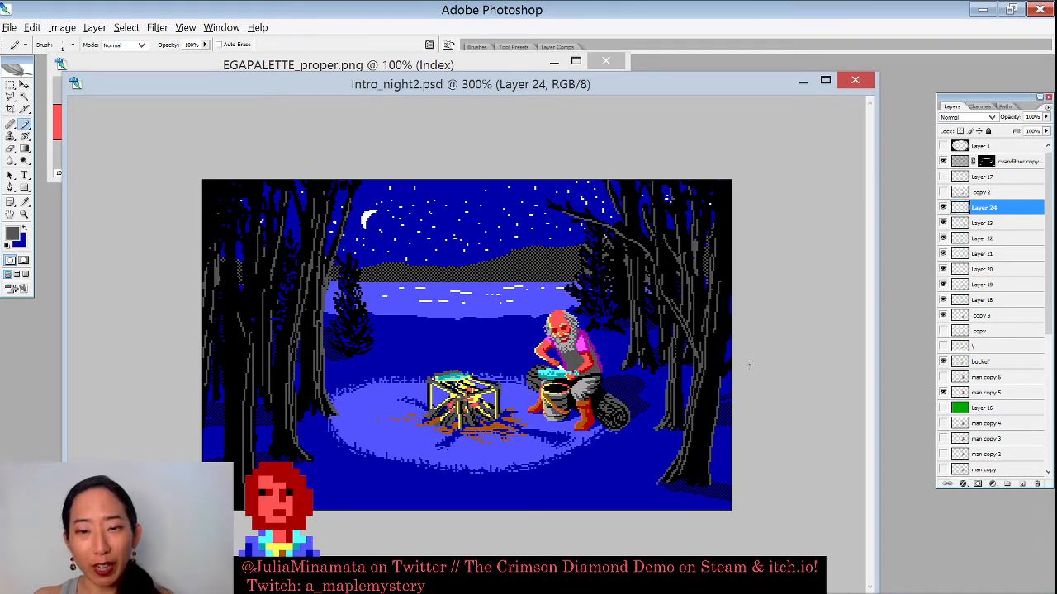
key("ctrl+plus")
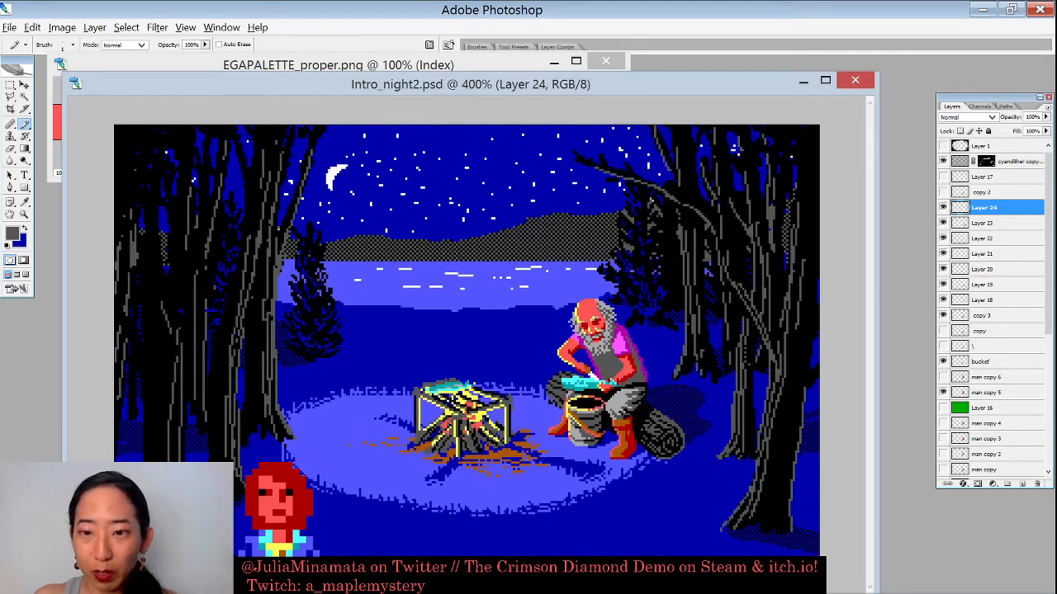
left_click(986, 161)
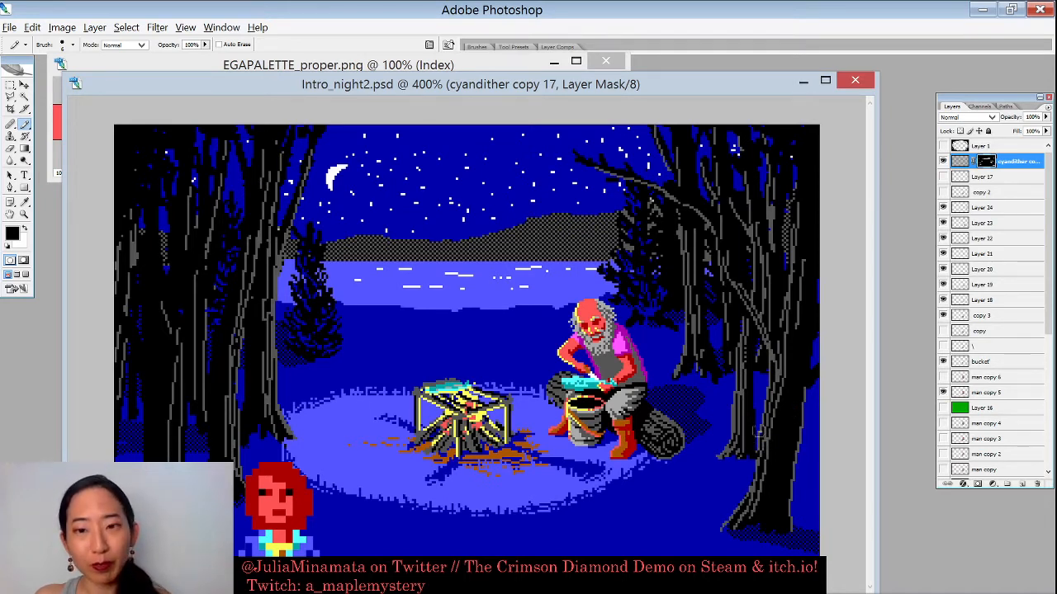
key("w")
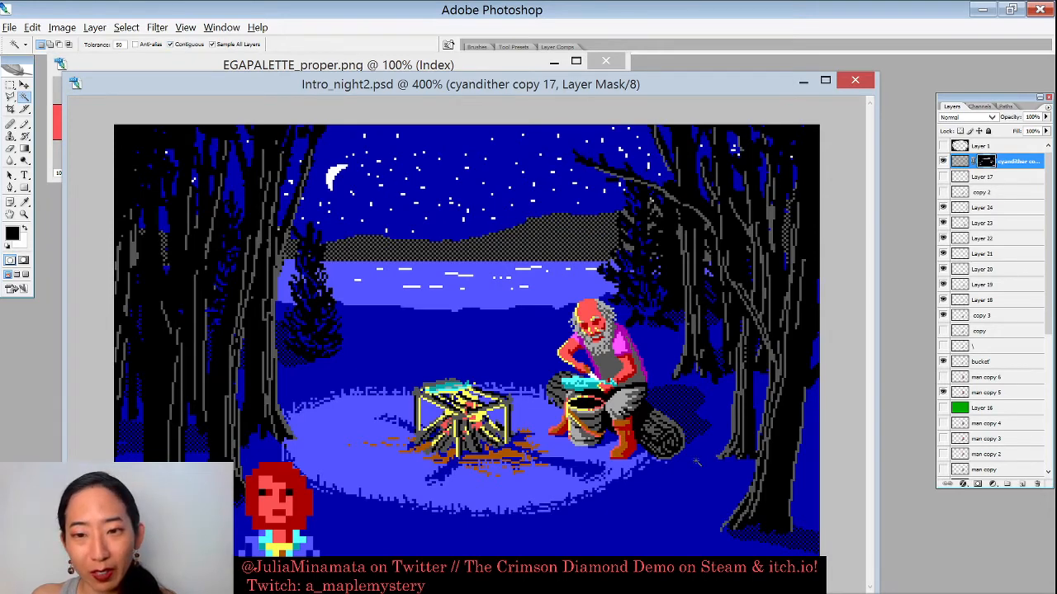
left_click(715, 482)
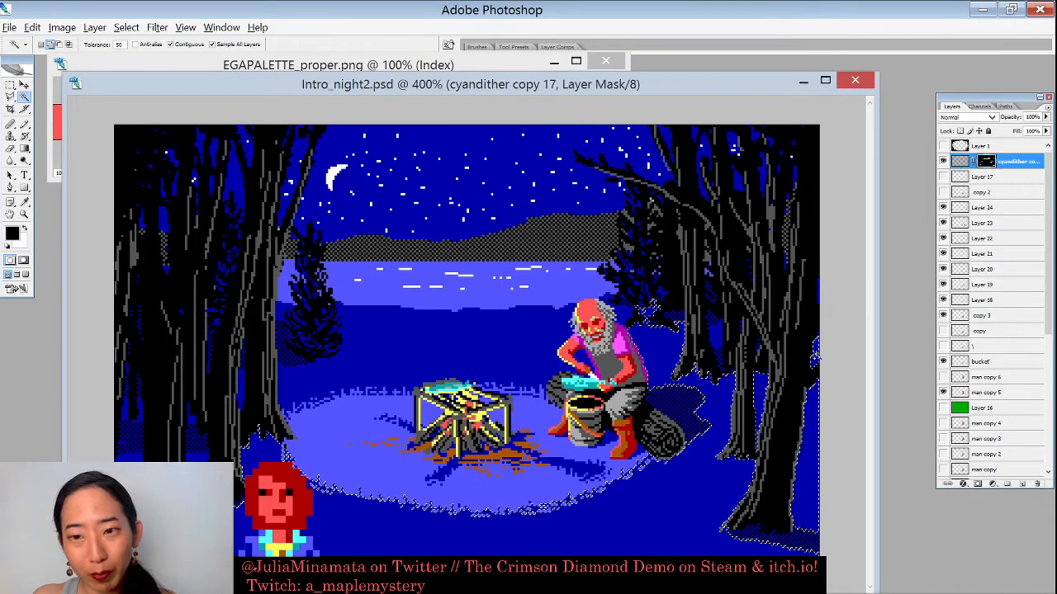
key("b")
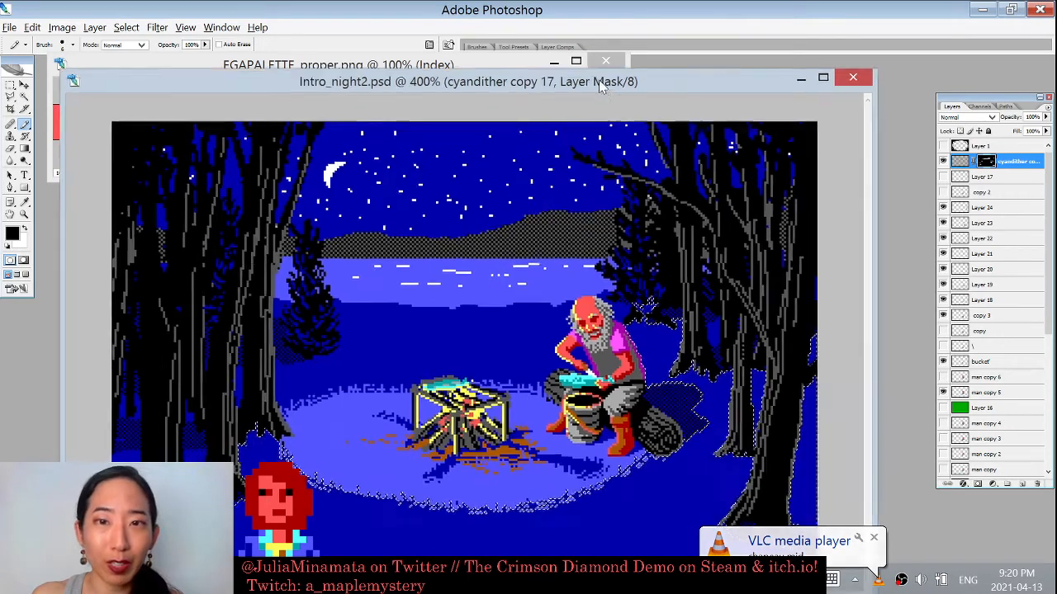
Step: Deselect the ground and extend the dithered shadow at the foot of the right foreground tree on the cyandither layer mask
left_click_drag(608, 89, 591, 63)
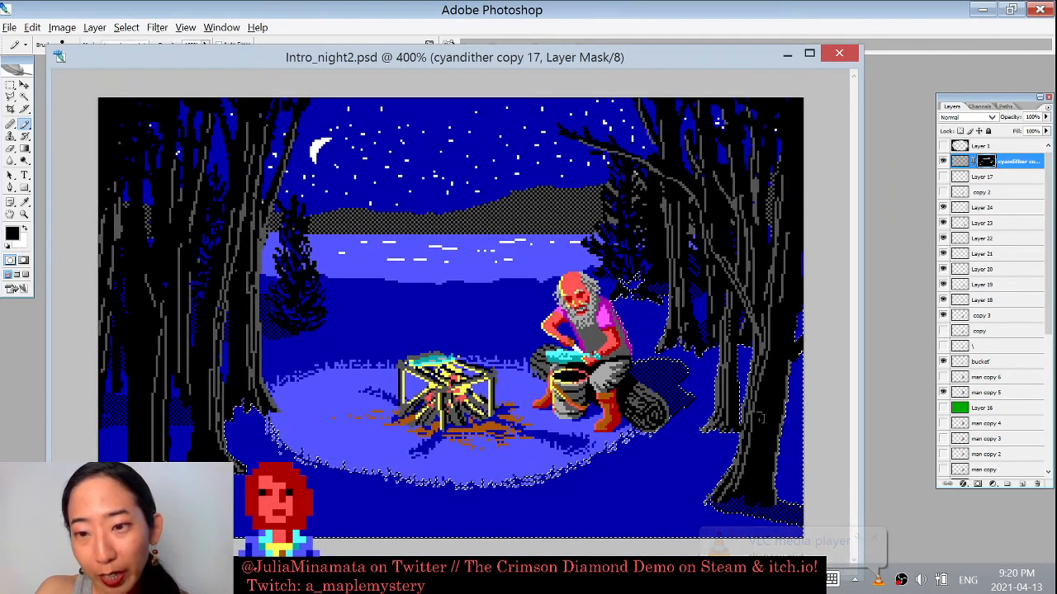
key("x")
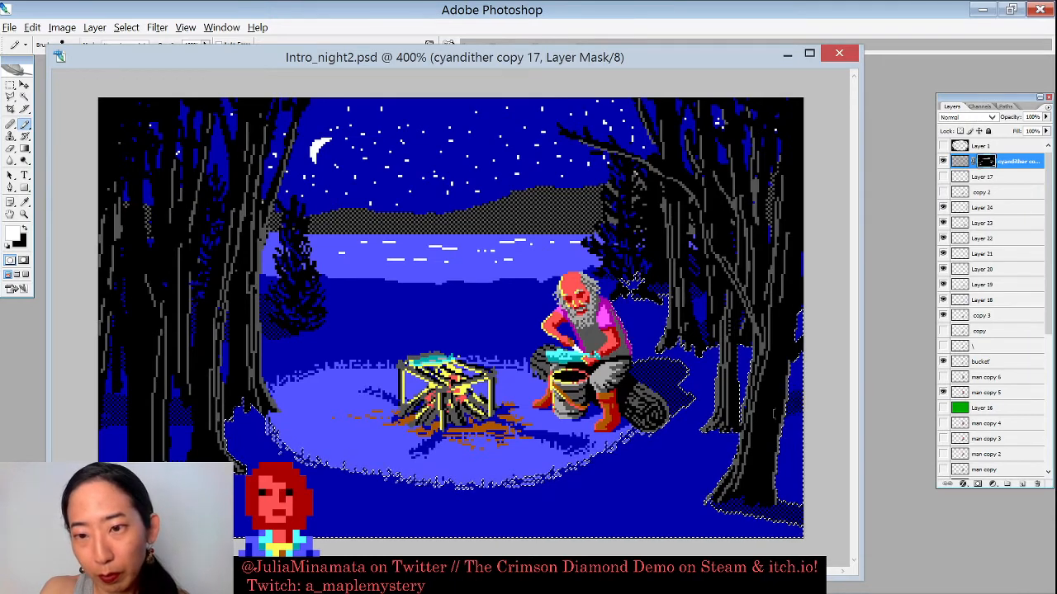
key("ctrl+d")
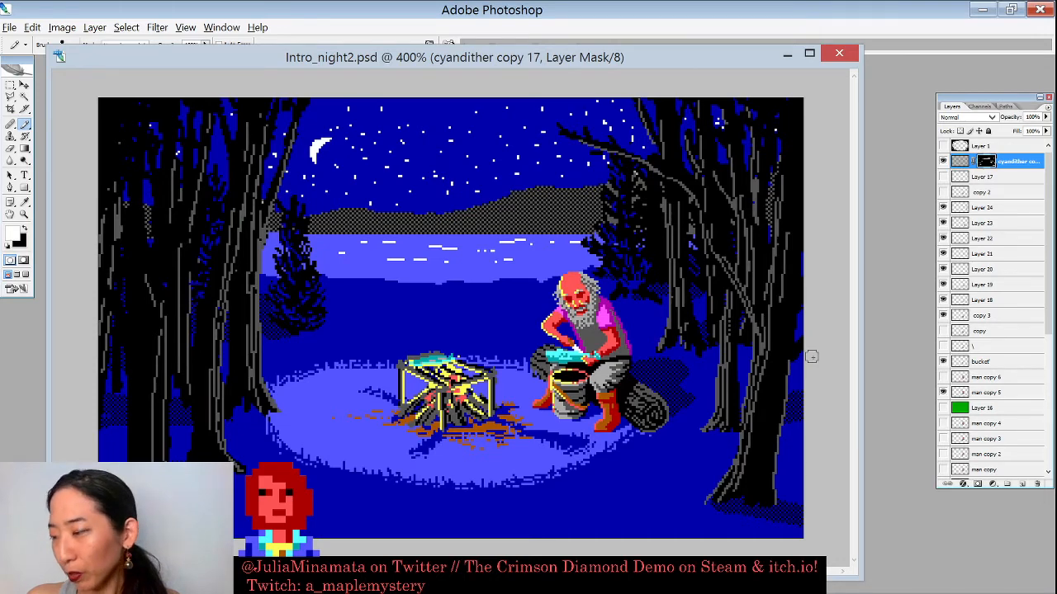
key("ctrl+minus")
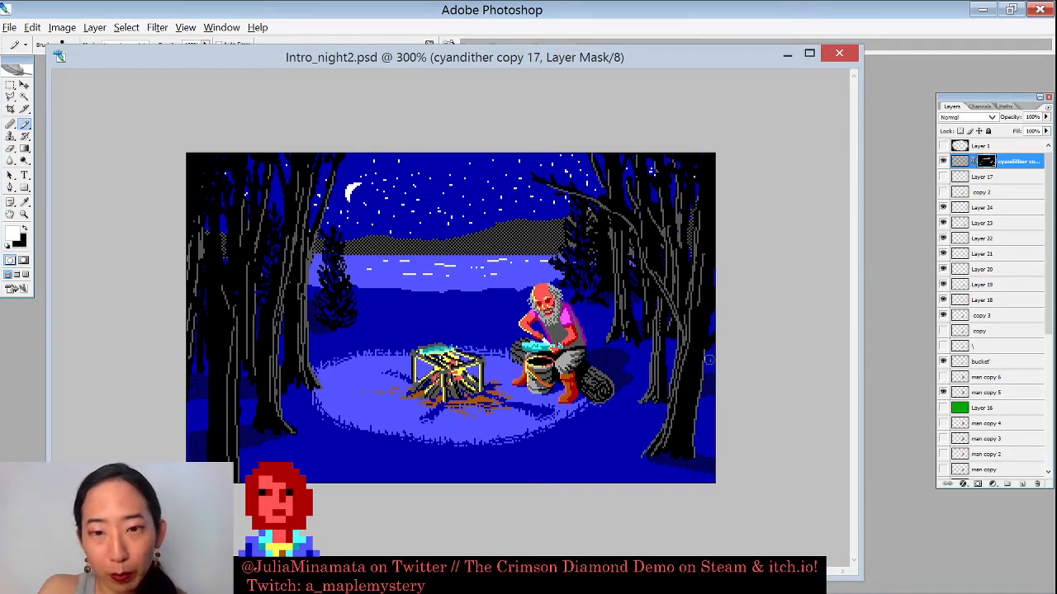
key("x")
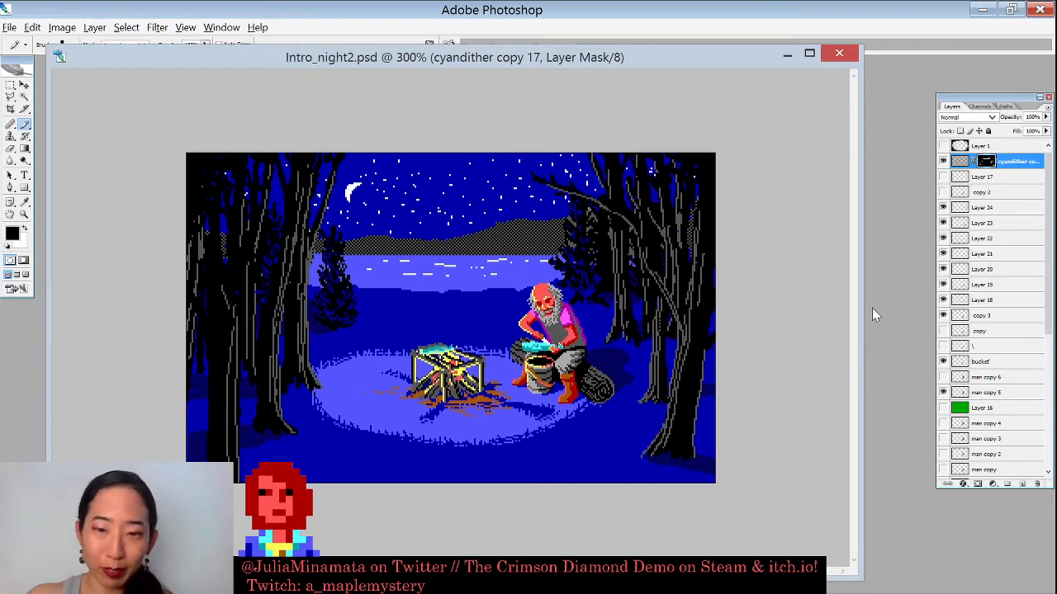
key("x")
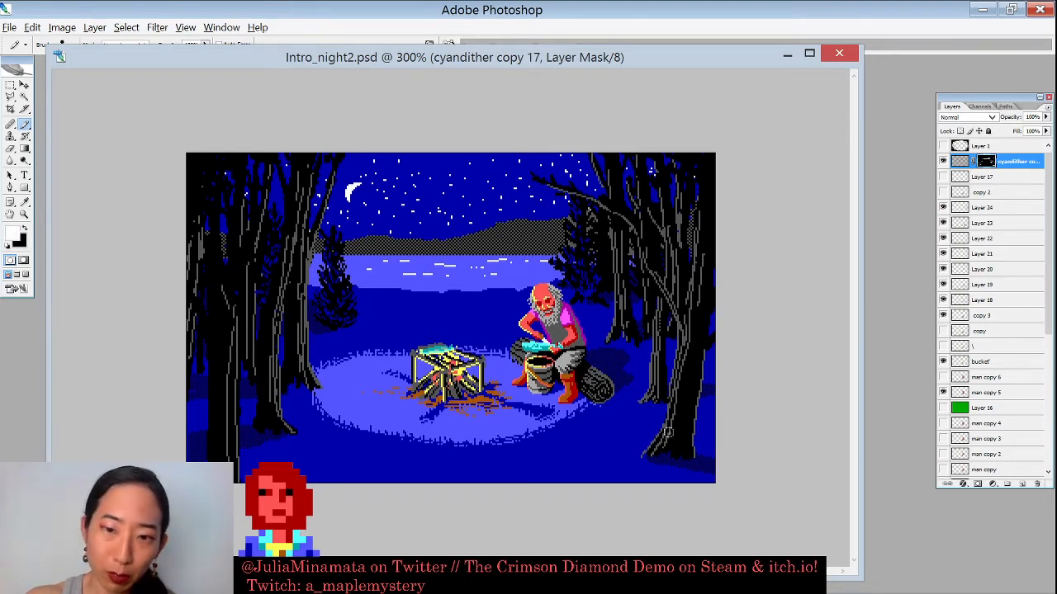
left_click_drag(652, 461, 721, 493)
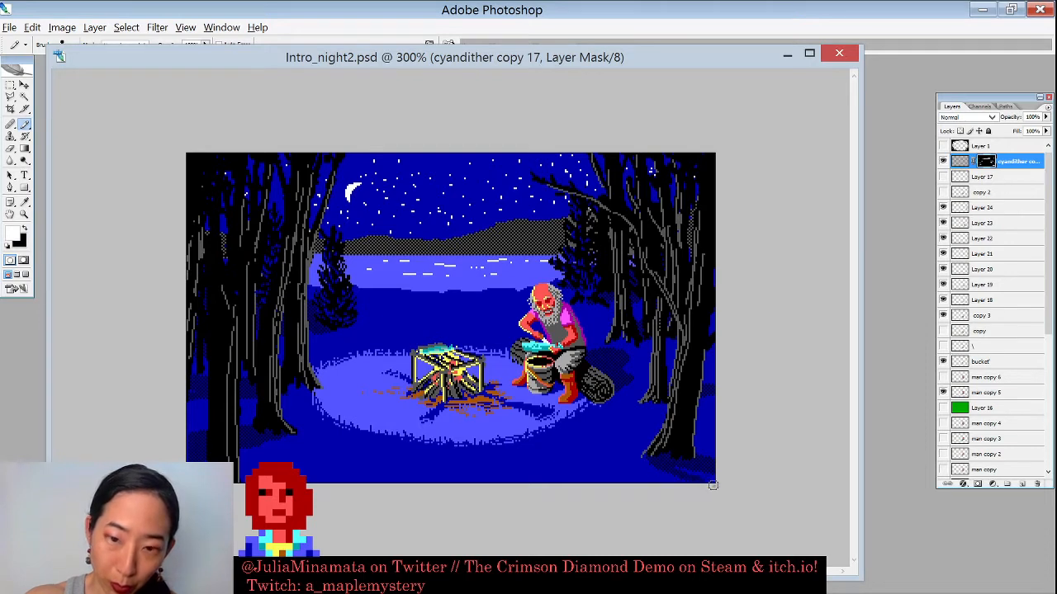
key("x")
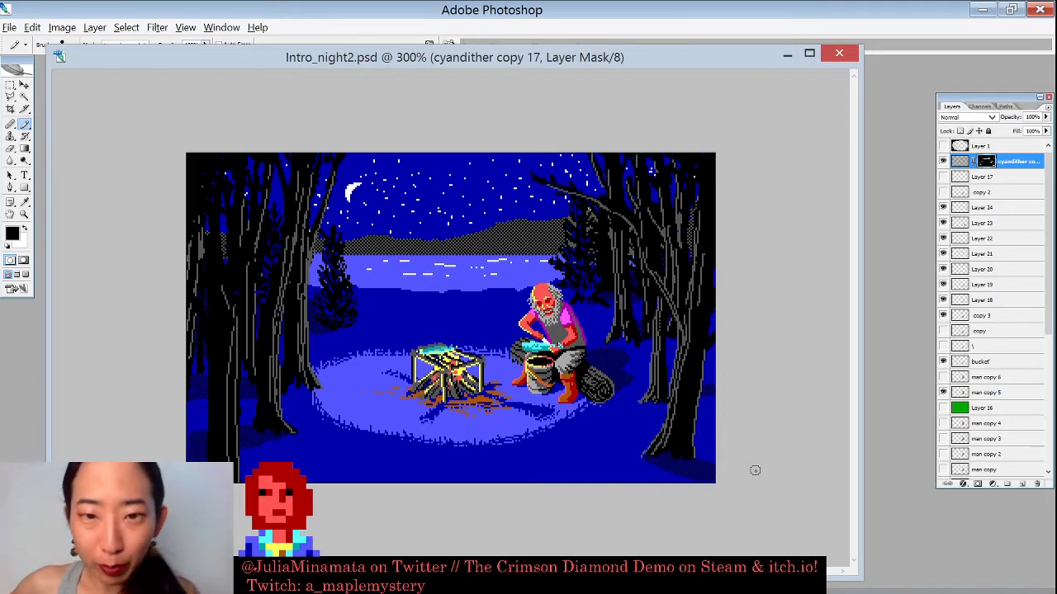
mouse_move(877, 577)
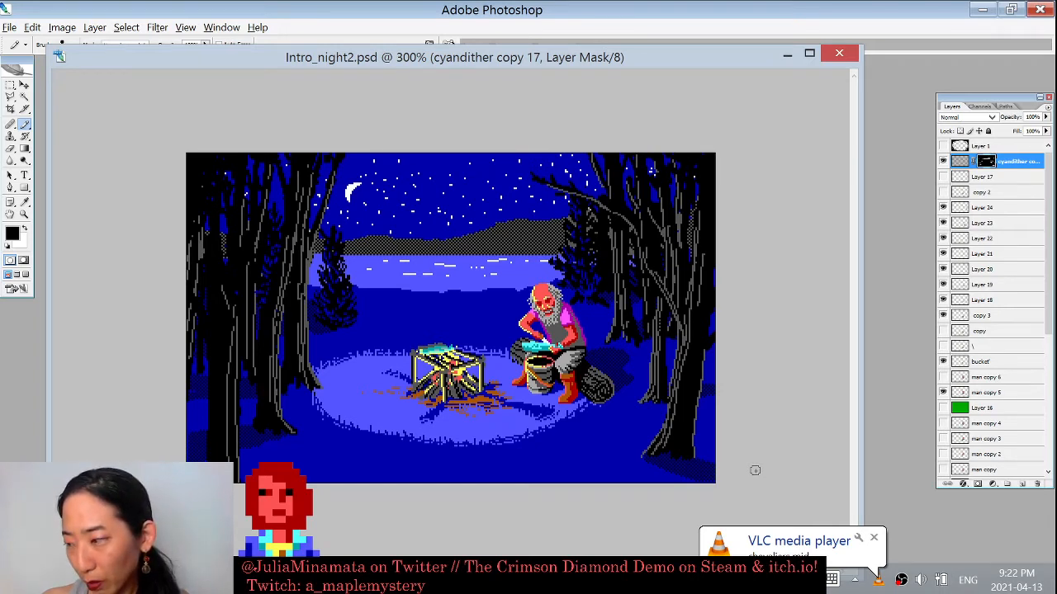
key("ctrl+plus")
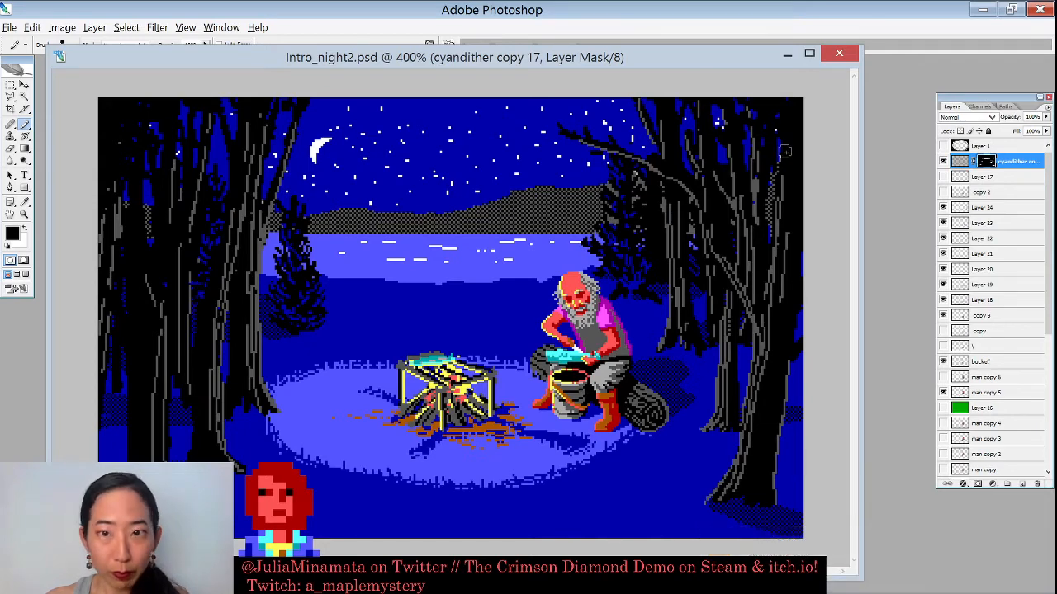
key("ctrl+minus")
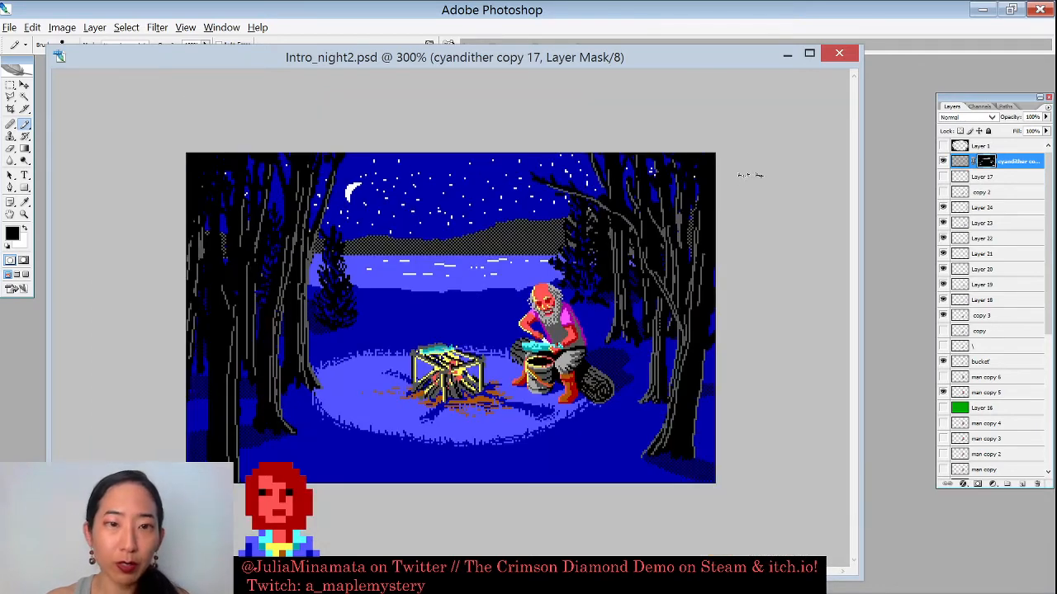
key("ctrl+minus")
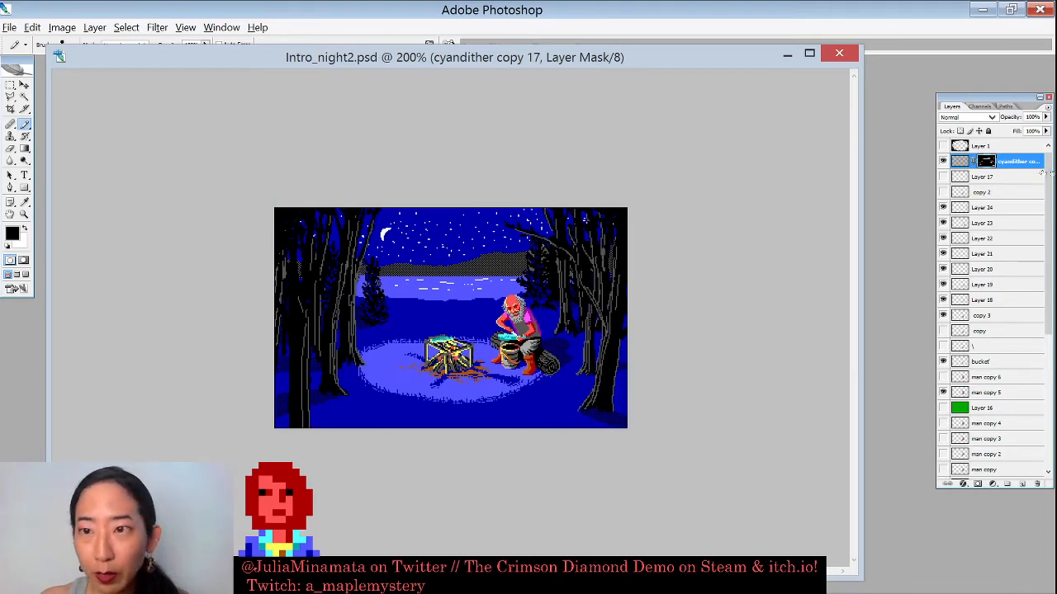
left_click(961, 161)
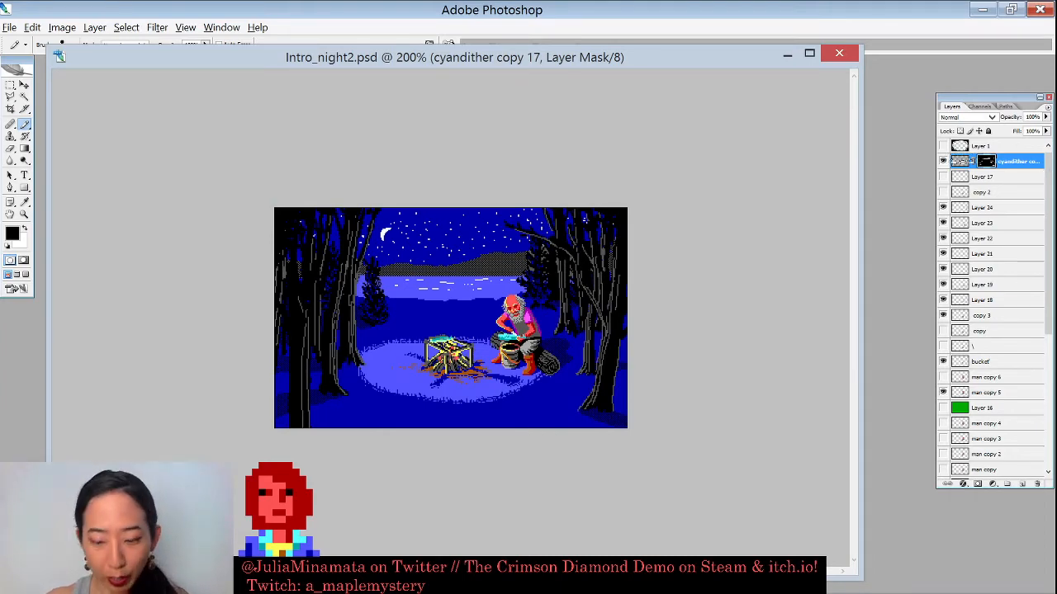
Step: Compare the campfire scene with and without the black vignette frame on Layer 1, leaving the frame shown
key("ctrl+plus")
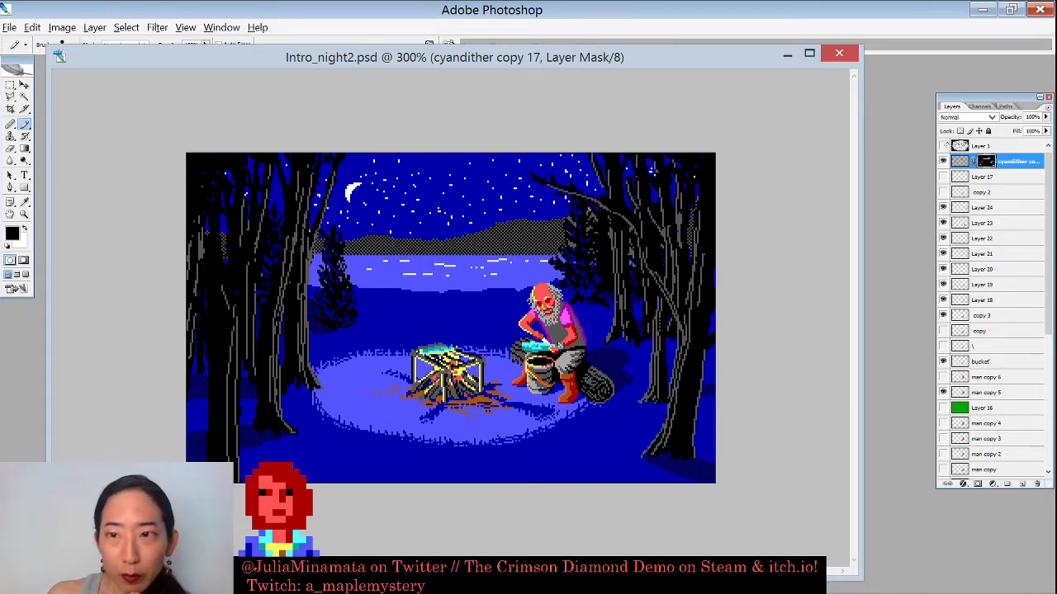
left_click(943, 146)
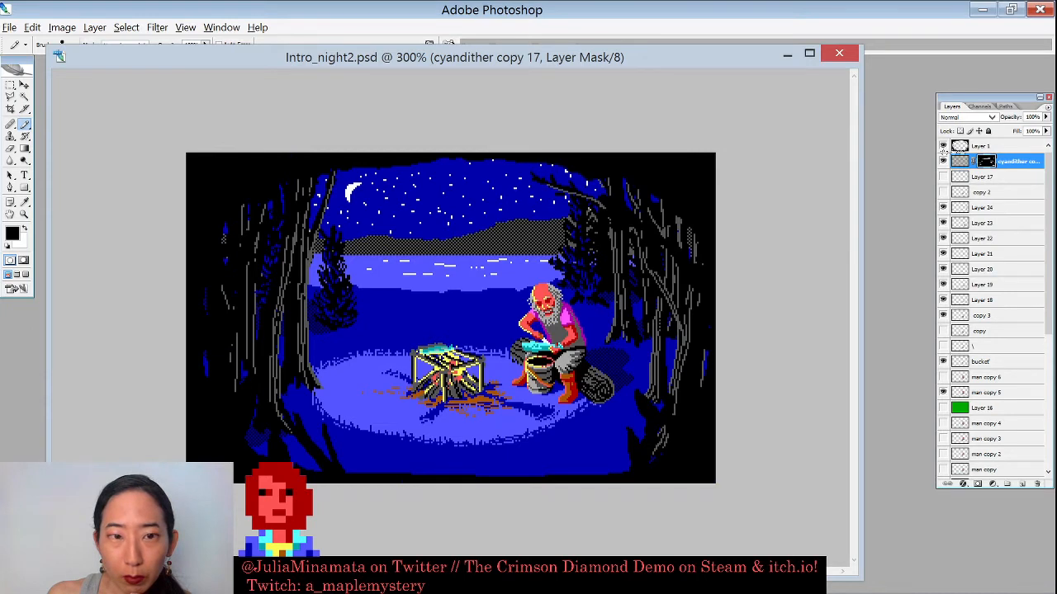
left_click(942, 147)
left_click(943, 147)
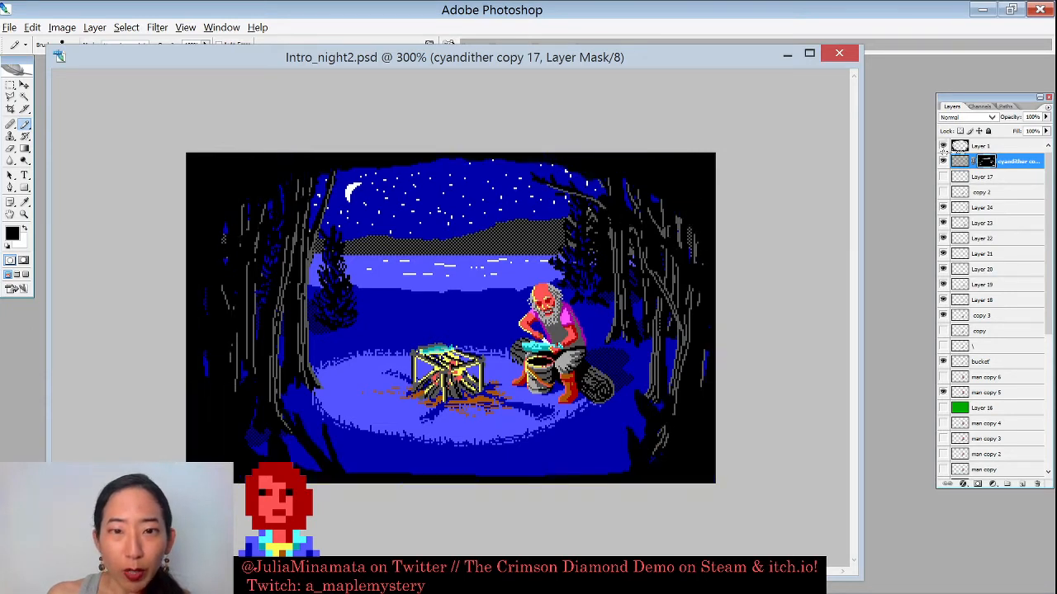
left_click(943, 147)
left_click(943, 146)
left_click(942, 147)
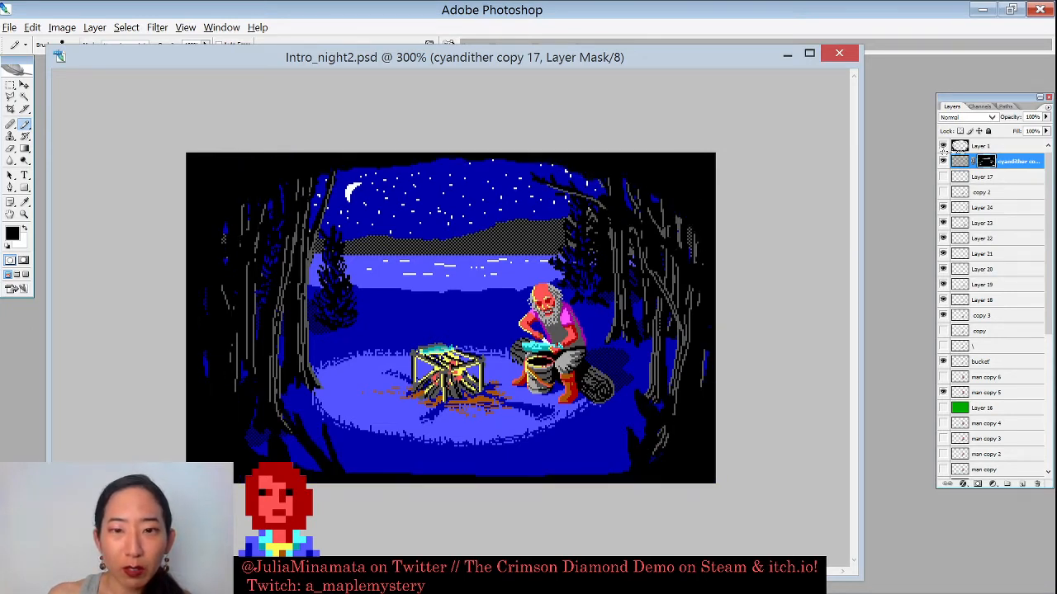
left_click(943, 147)
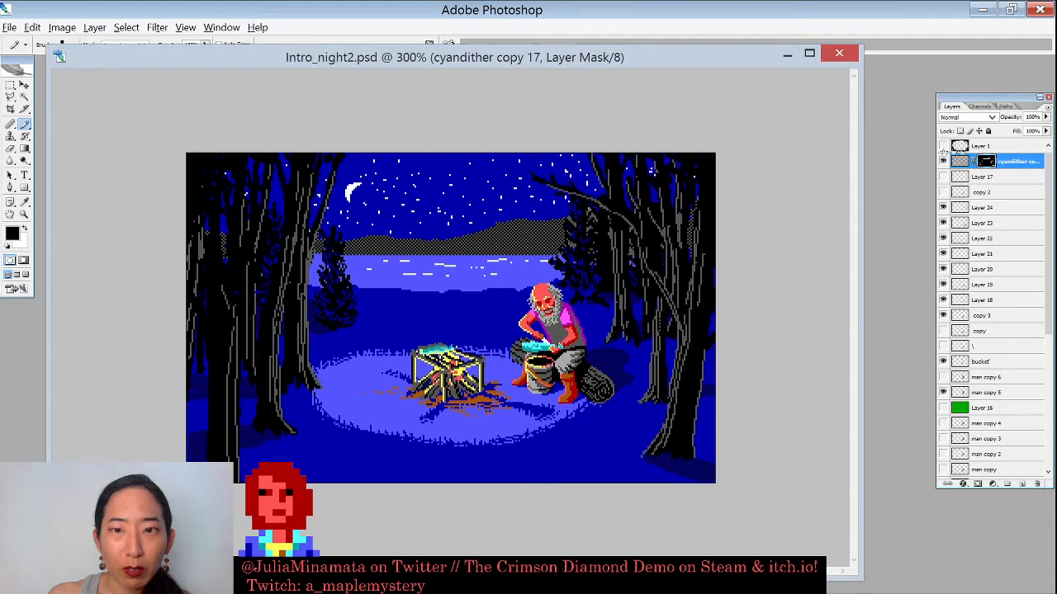
left_click(943, 147)
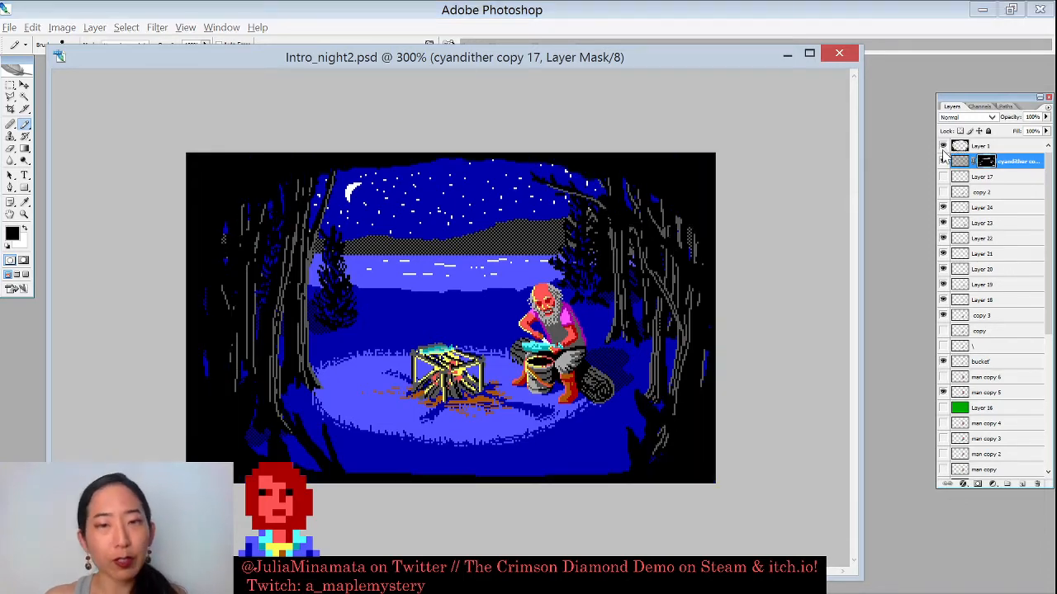
Step: Open Forestscene.psd from the INTRO folder and hide its magenta Layer 1
key("ctrl+o")
left_click(473, 89)
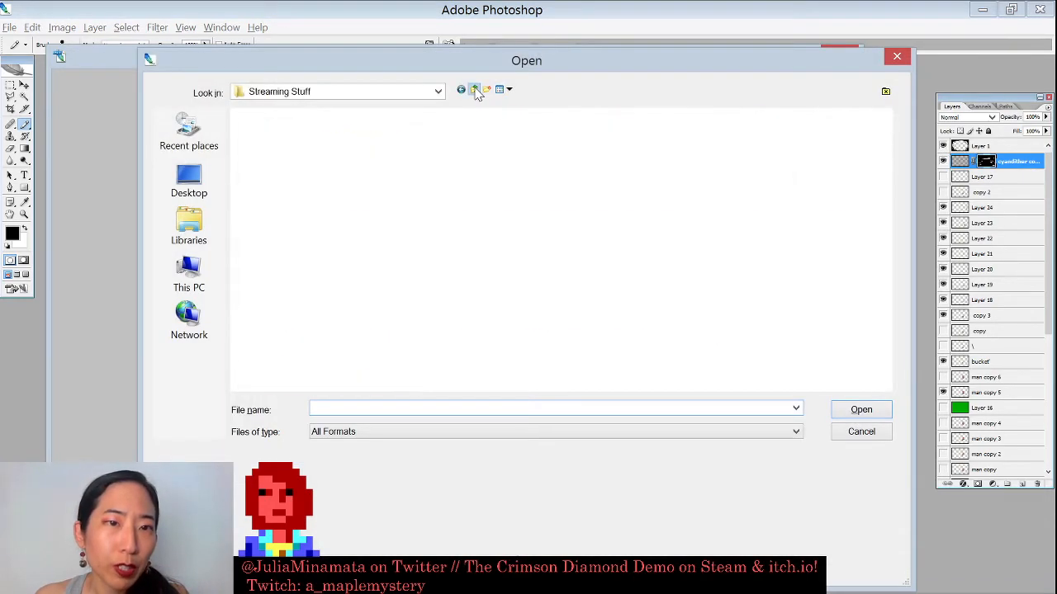
double_click(363, 283)
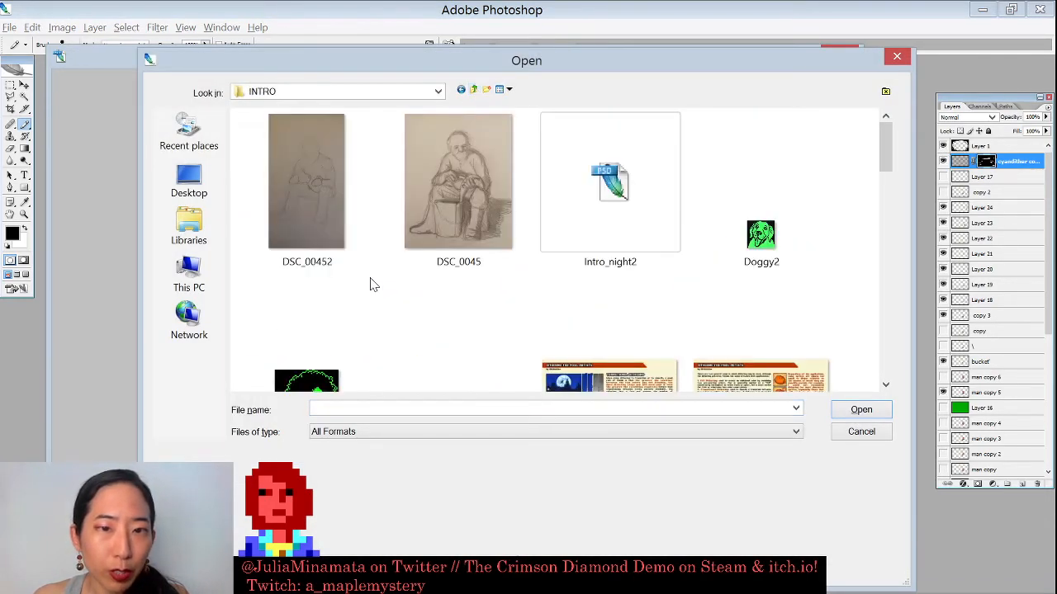
scroll(515, 264, "down", 5)
scroll(519, 264, "down", 3)
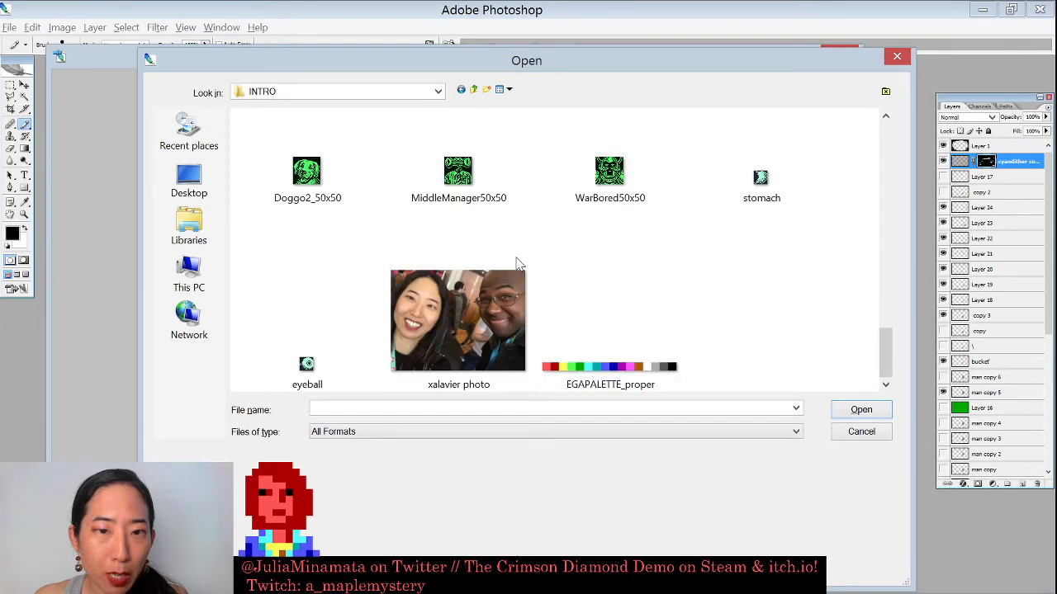
scroll(519, 264, "up", 5)
scroll(518, 264, "up", 4)
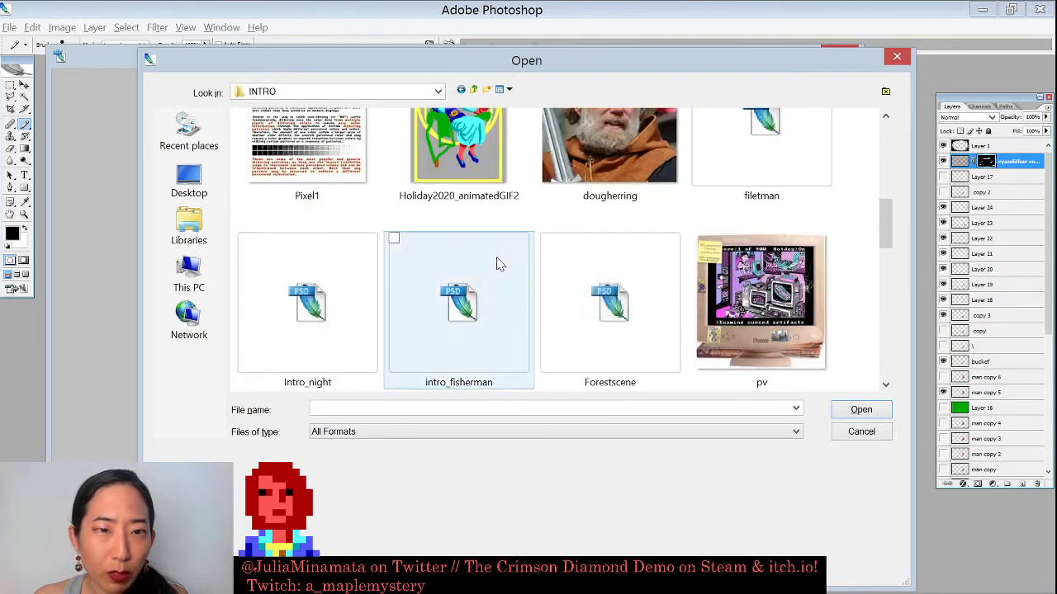
left_click(469, 264)
left_click(597, 297)
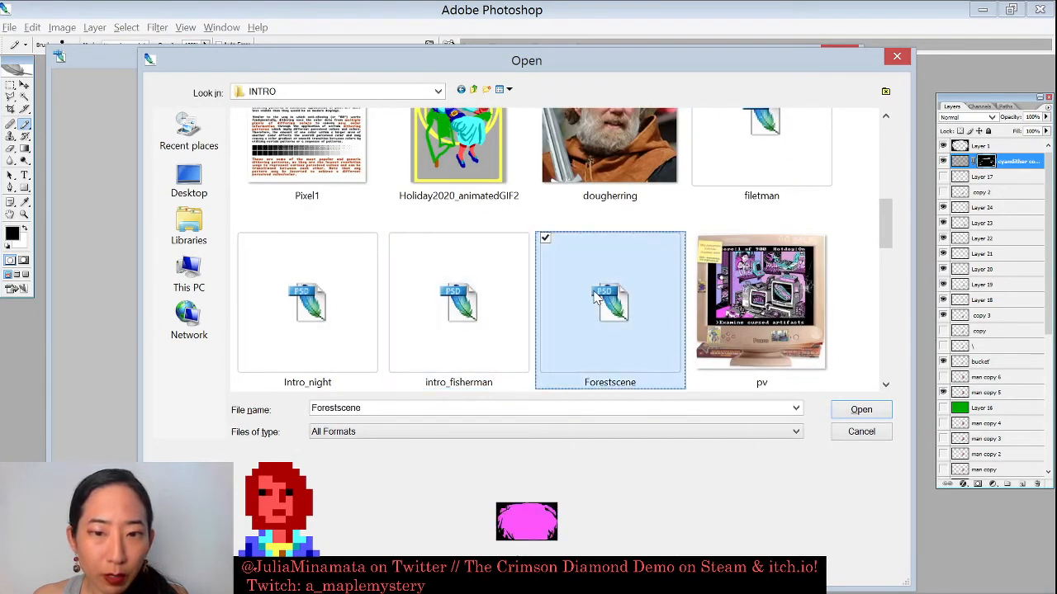
left_click(861, 409)
left_click(942, 145)
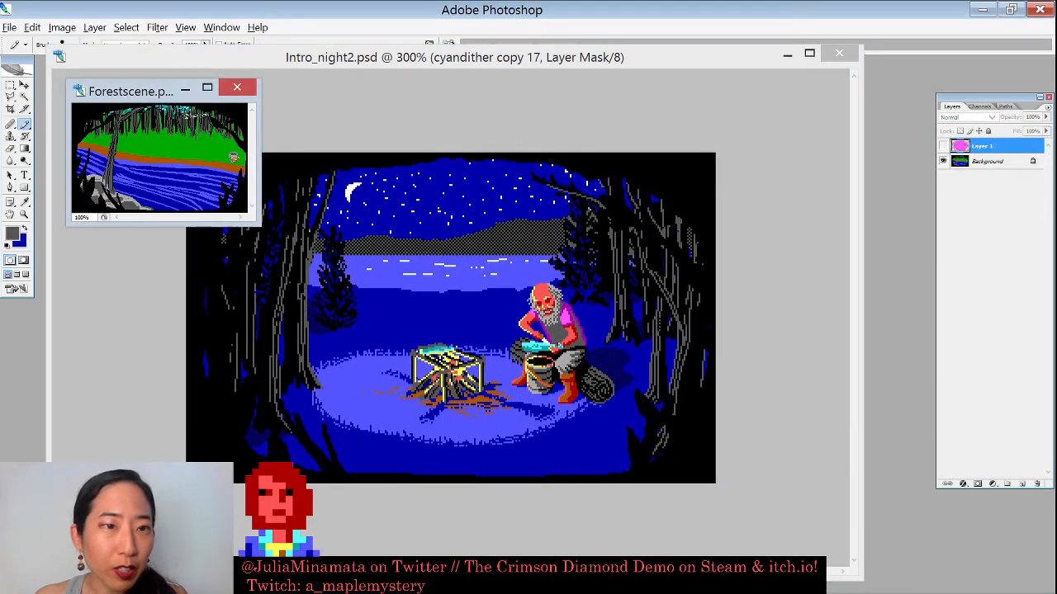
Step: Arrange Forestscene.psd at 200% beside Intro_night2.psd so both framed scenes can be compared, keeping the night scene in front
left_click(165, 62)
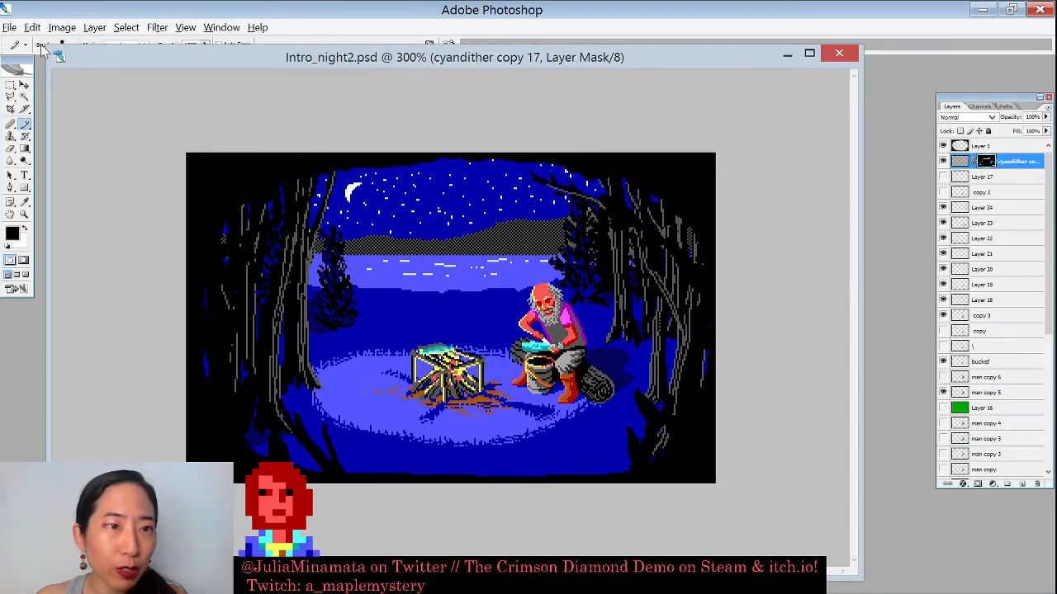
left_click_drag(58, 54, 332, 213)
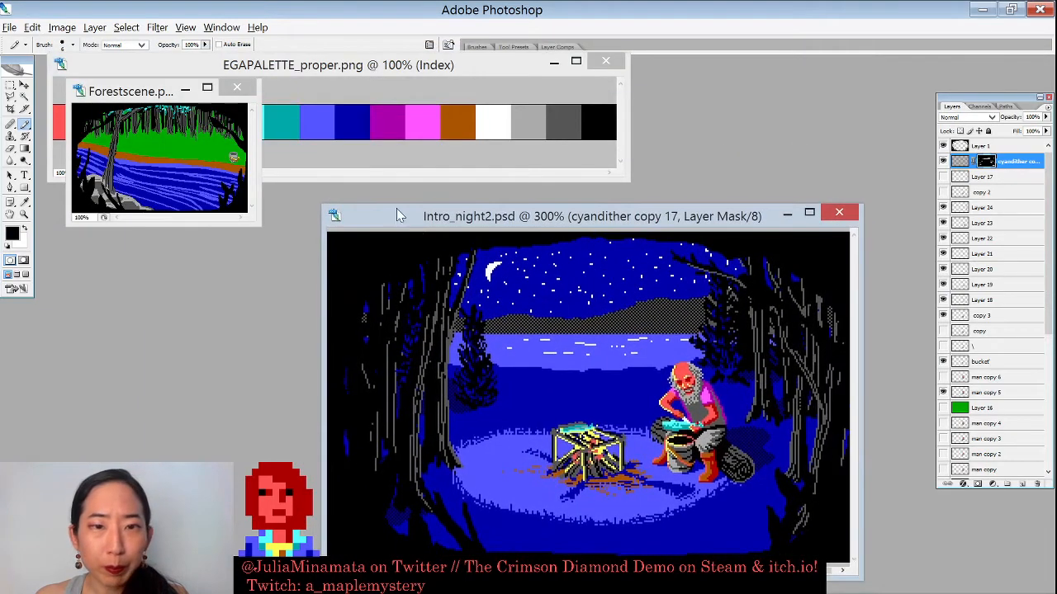
left_click_drag(402, 219, 506, 84)
left_click_drag(259, 225, 488, 424)
key("ctrl+plus")
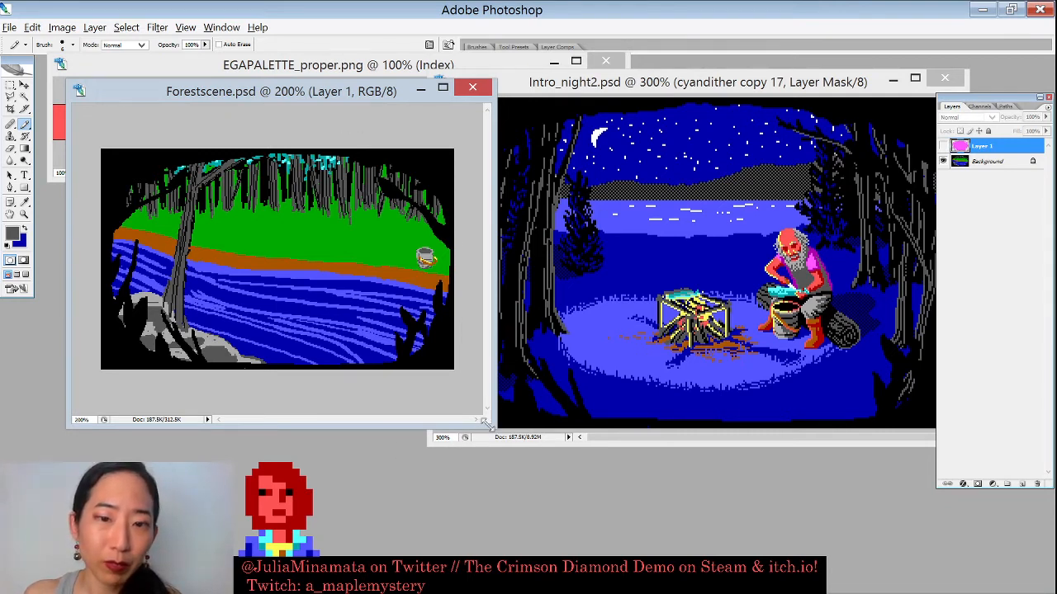
left_click_drag(485, 423, 462, 354)
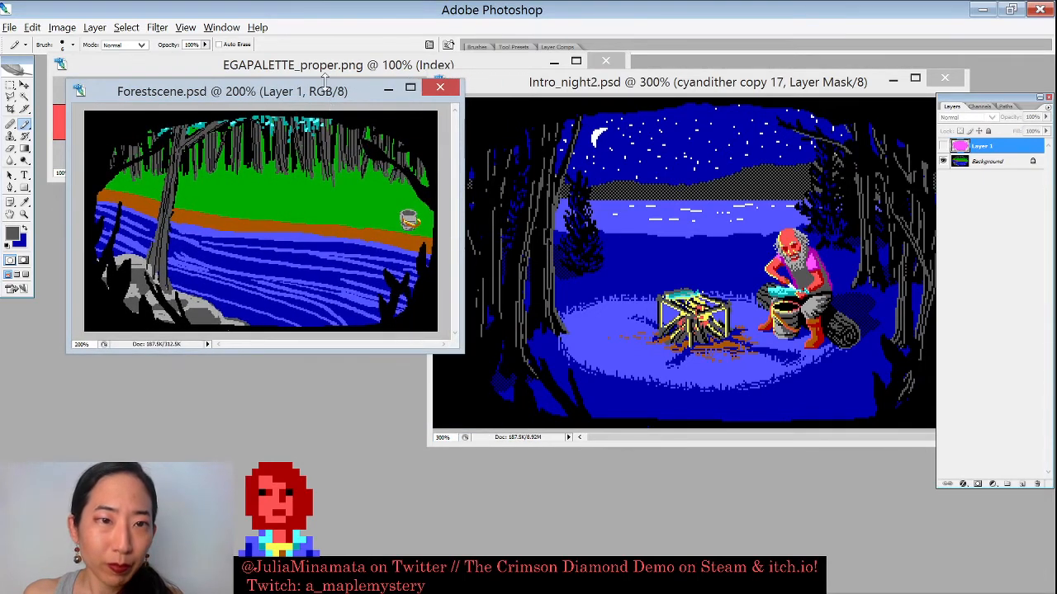
left_click_drag(327, 91, 279, 89)
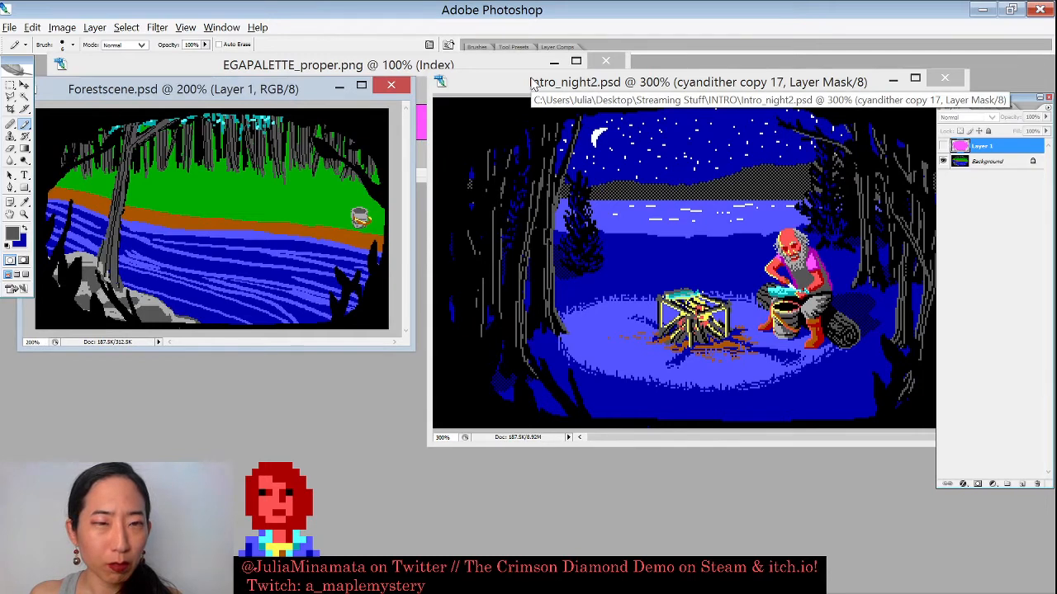
left_click_drag(730, 96, 637, 117)
Step: Duplicate the black vignette Layer 1 in Intro_night2.psd as a hidden backup, and make the original Layer 1 active
left_click(943, 145)
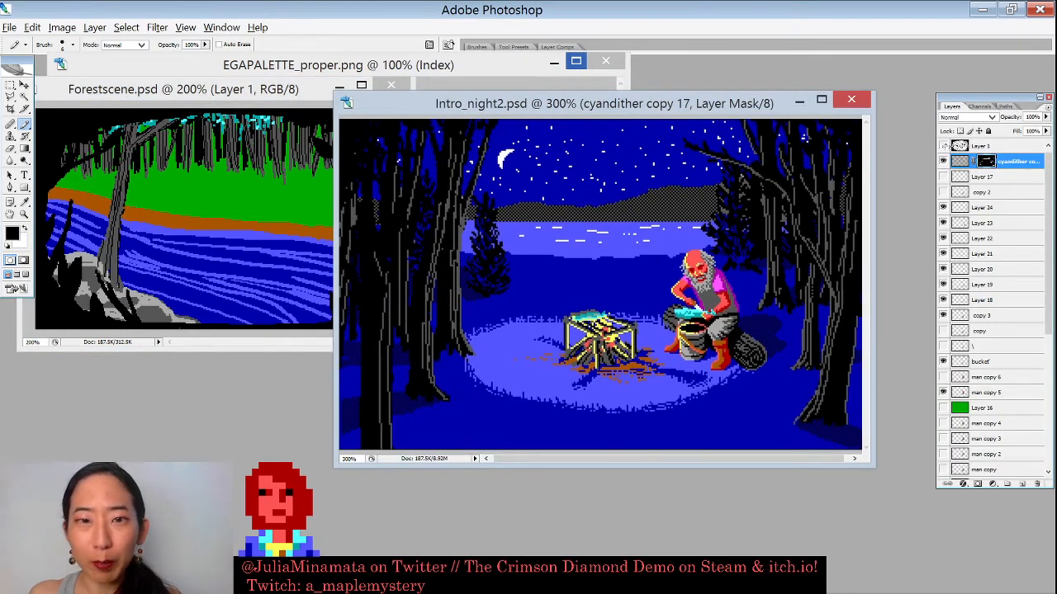
left_click(943, 145)
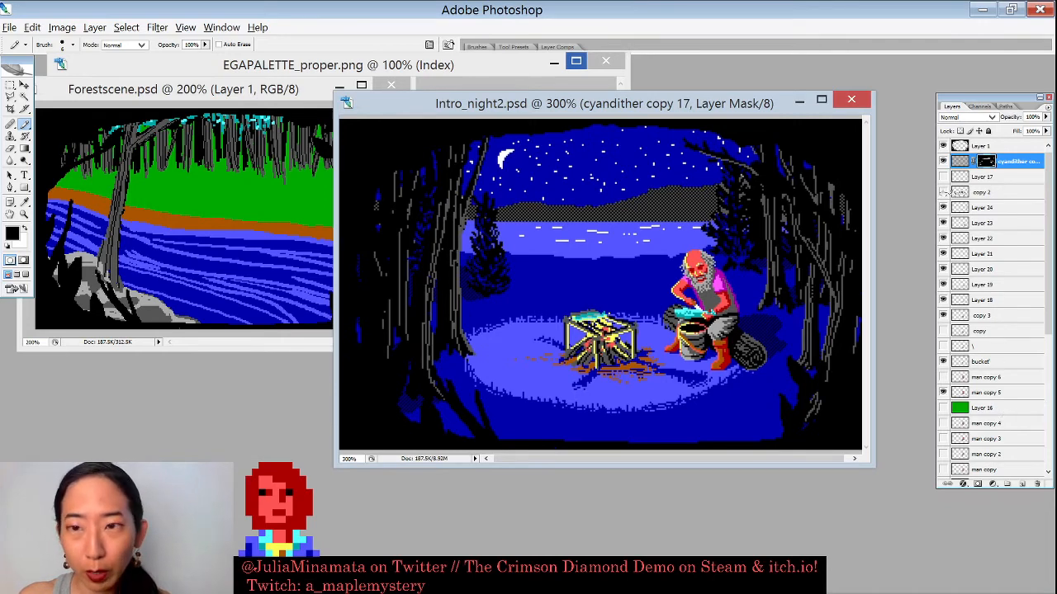
right_click(1006, 147)
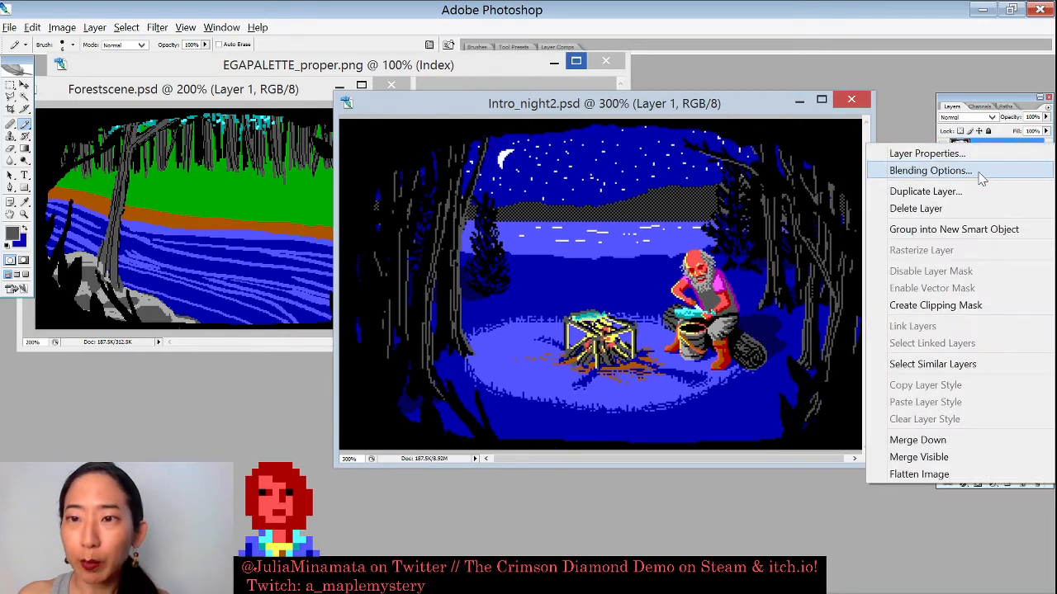
left_click(964, 191)
key("Return")
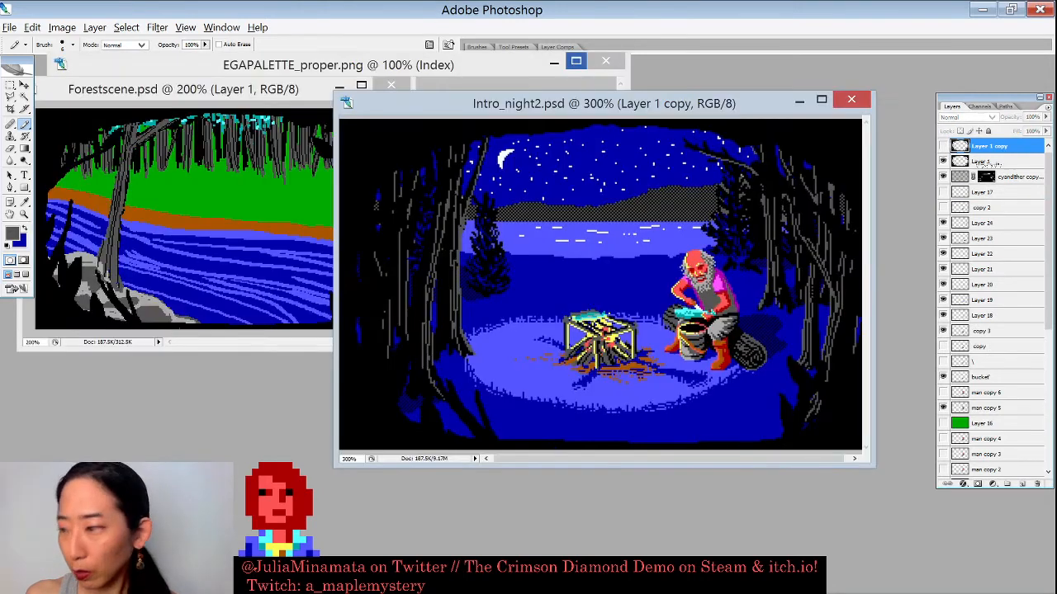
left_click(991, 162)
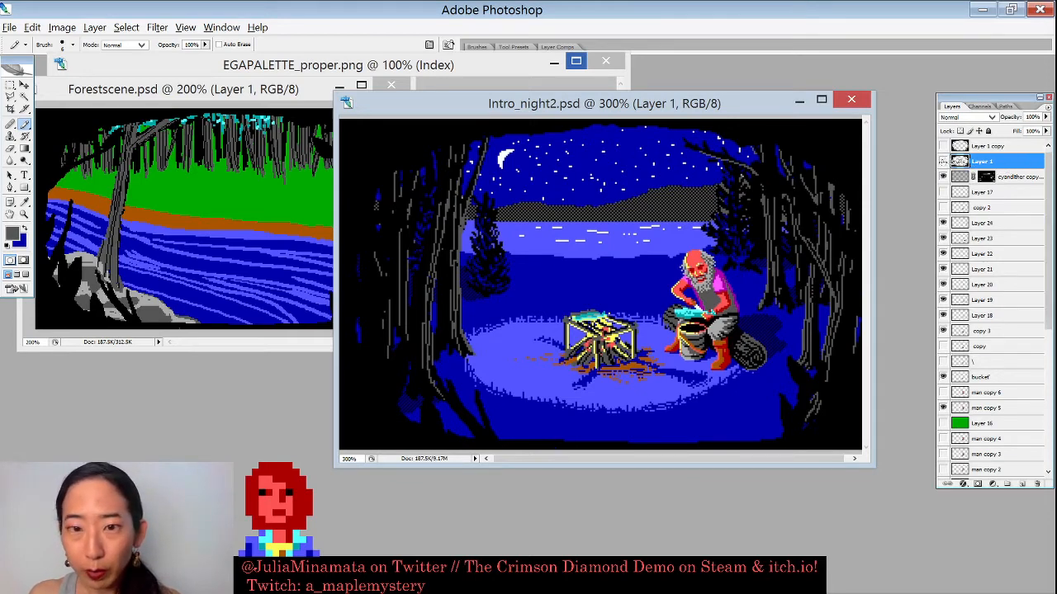
Step: Compare the night campfire scene with and without the black vignette on Layer 1, leaving the vignette shown
left_click(942, 161)
left_click(943, 161)
left_click(943, 161)
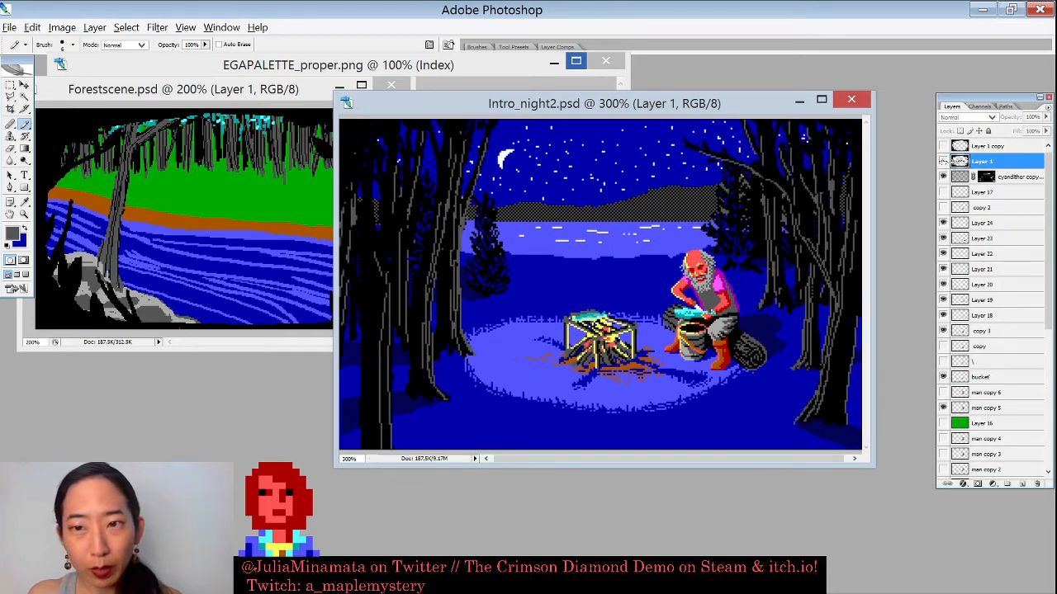
left_click(943, 161)
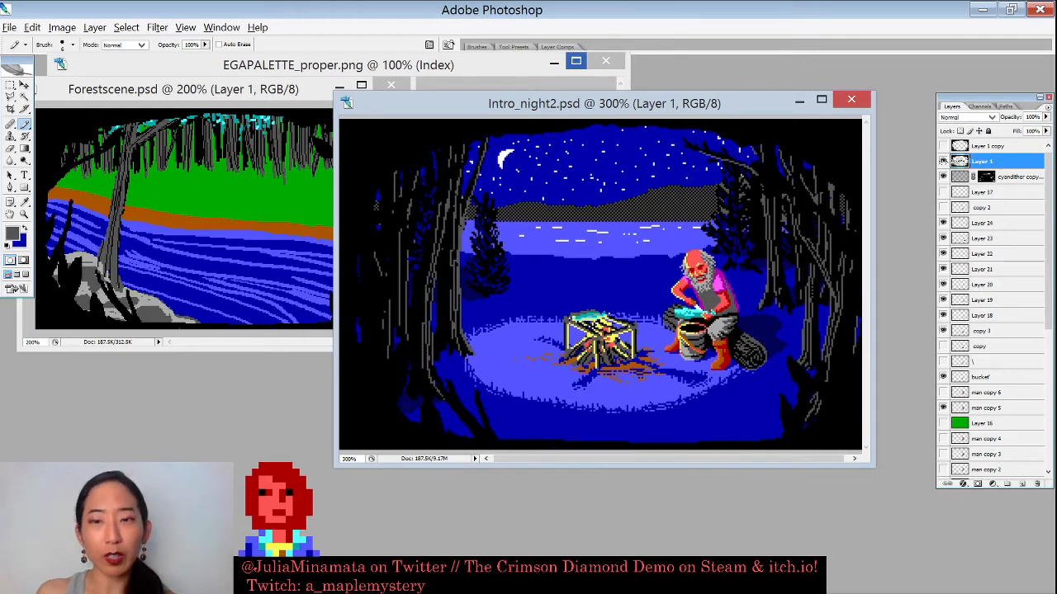
left_click(943, 161)
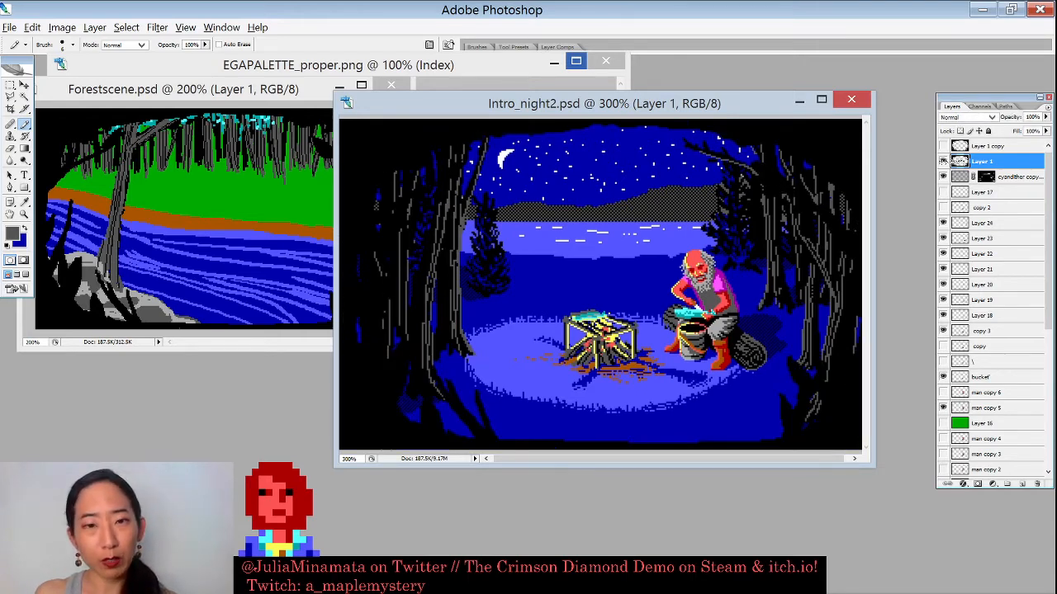
left_click(943, 161)
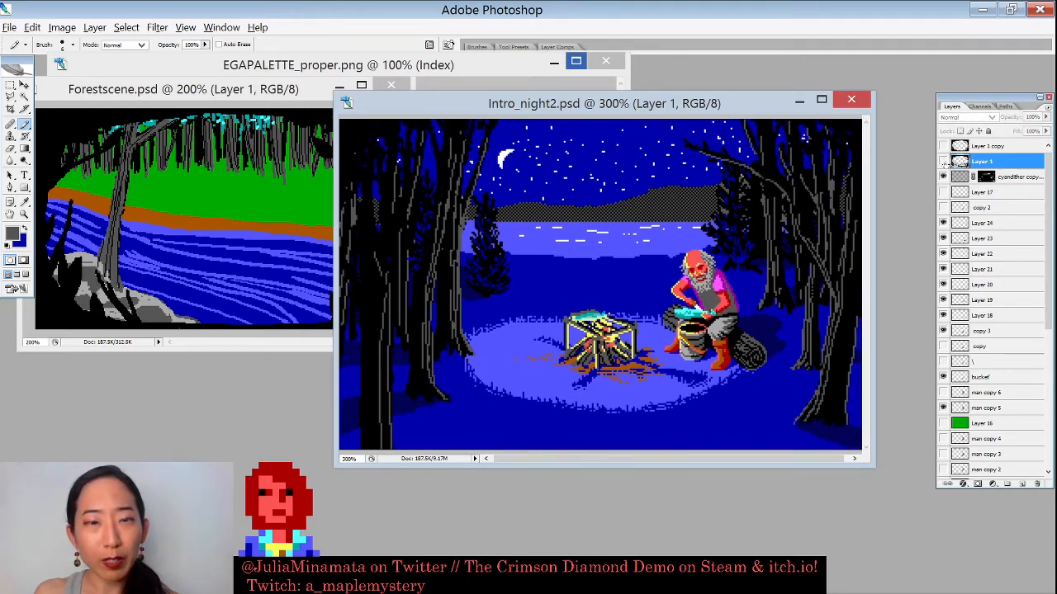
left_click(944, 162)
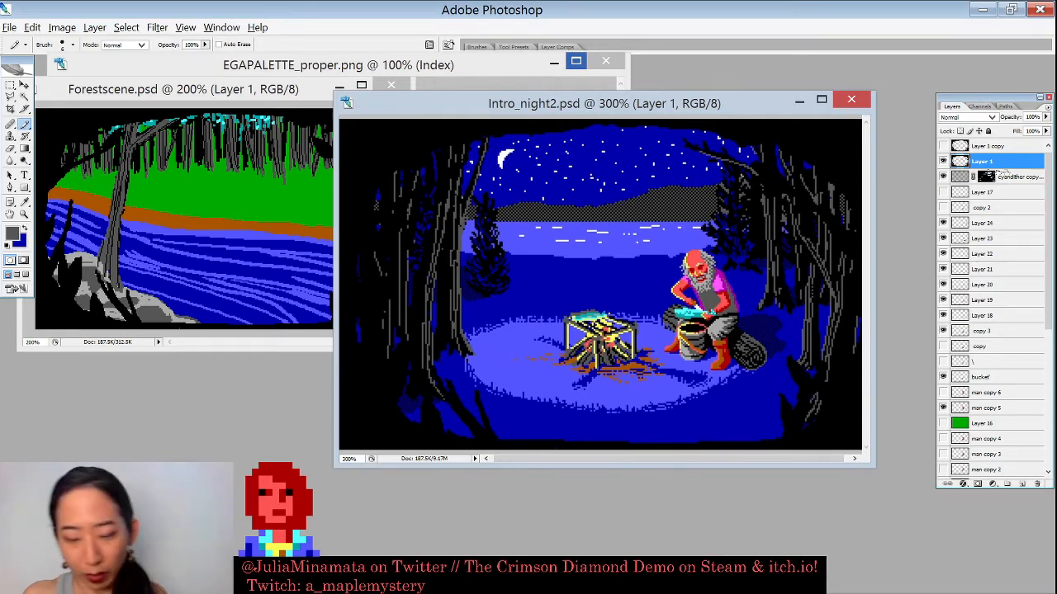
Step: Enlarge the Intro_night2.psd window to fit the whole scene at 400% and sample black from the vignette frame
key("ctrl+plus")
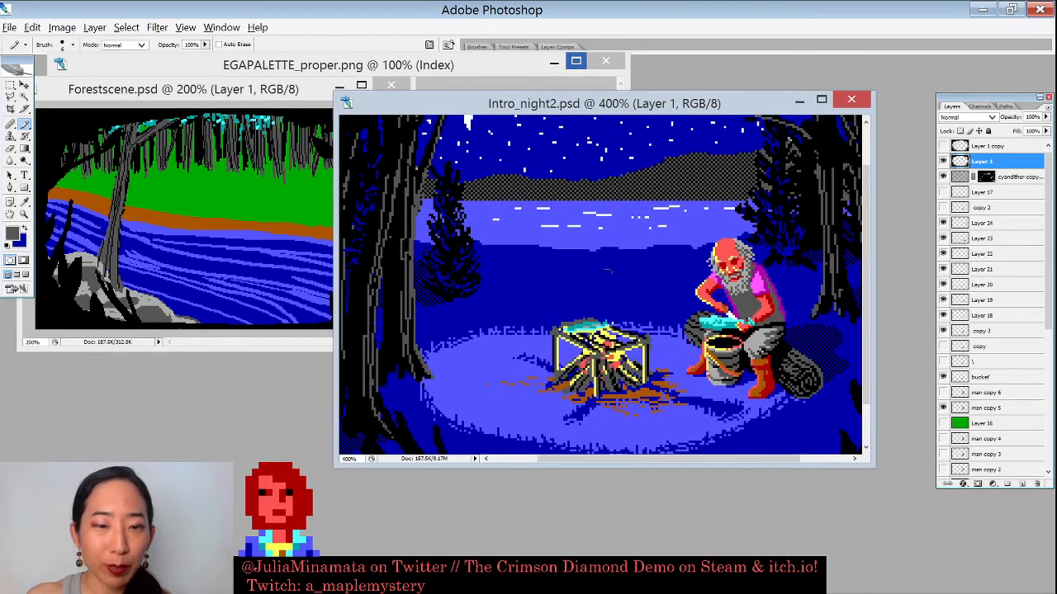
left_click_drag(336, 467, 176, 592)
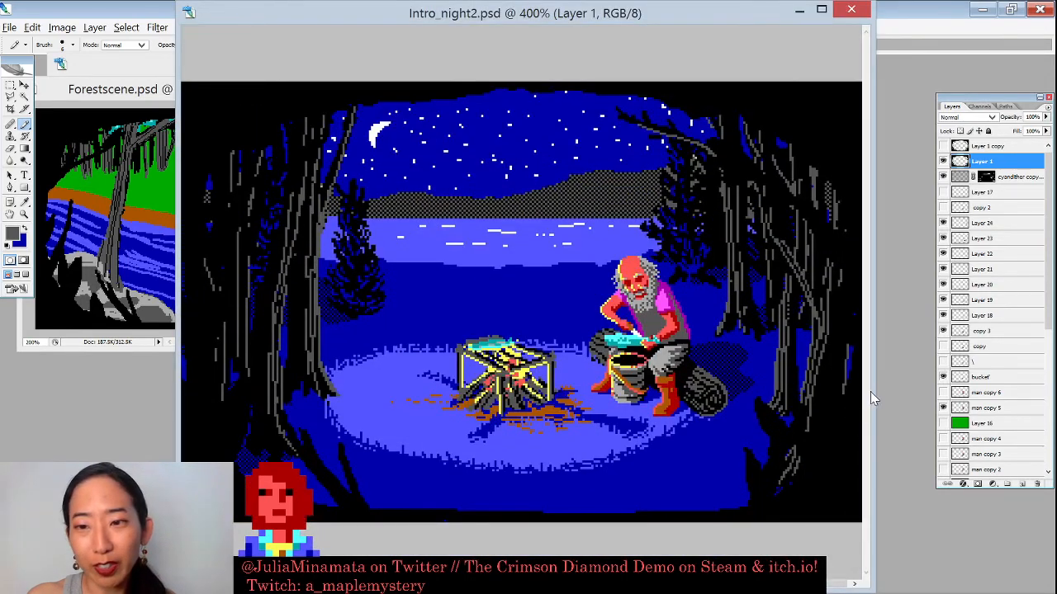
left_click_drag(870, 392, 958, 392)
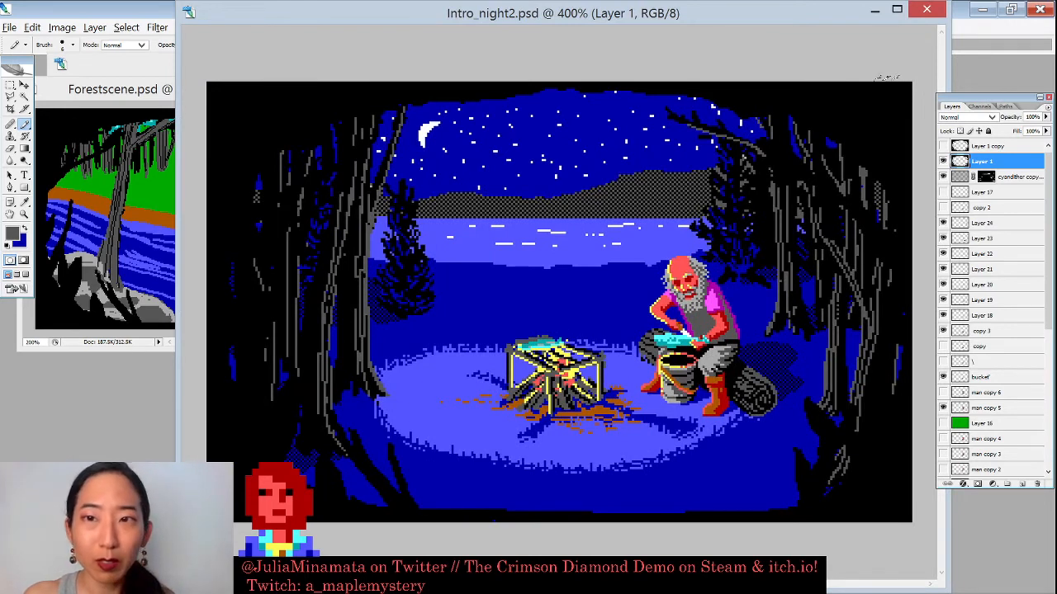
left_click(873, 97, "alt")
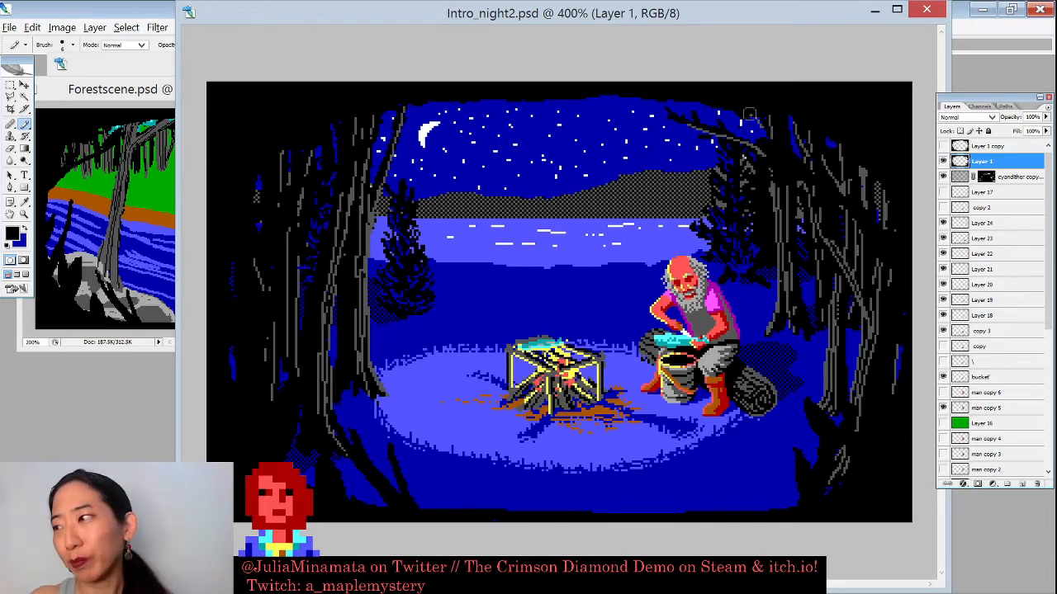
Step: View the whole night scene at 300% and check it with Layer 1 hidden and shown again
key("ctrl+minus")
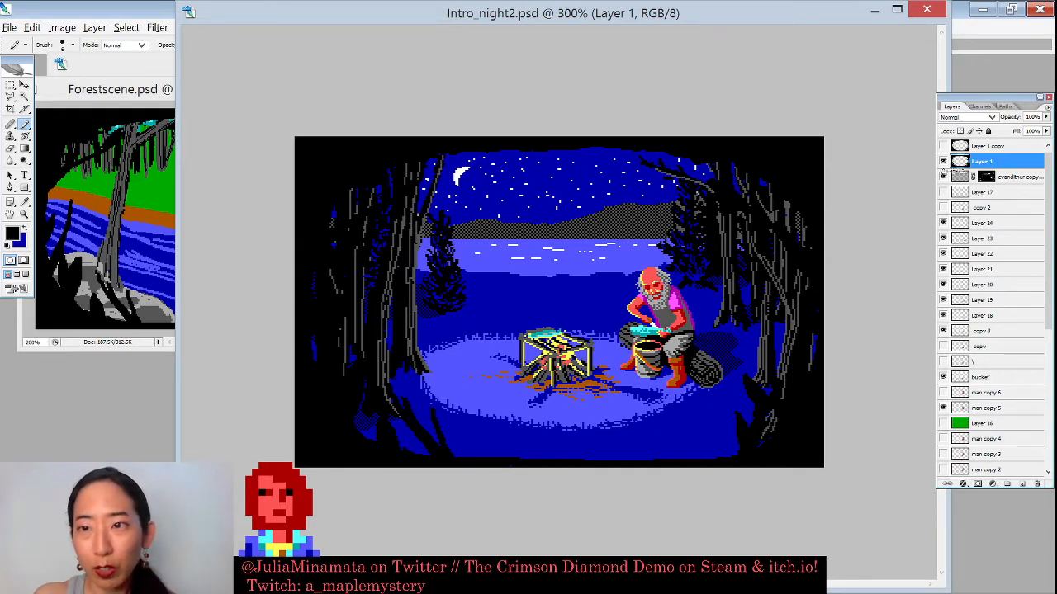
left_click(943, 162)
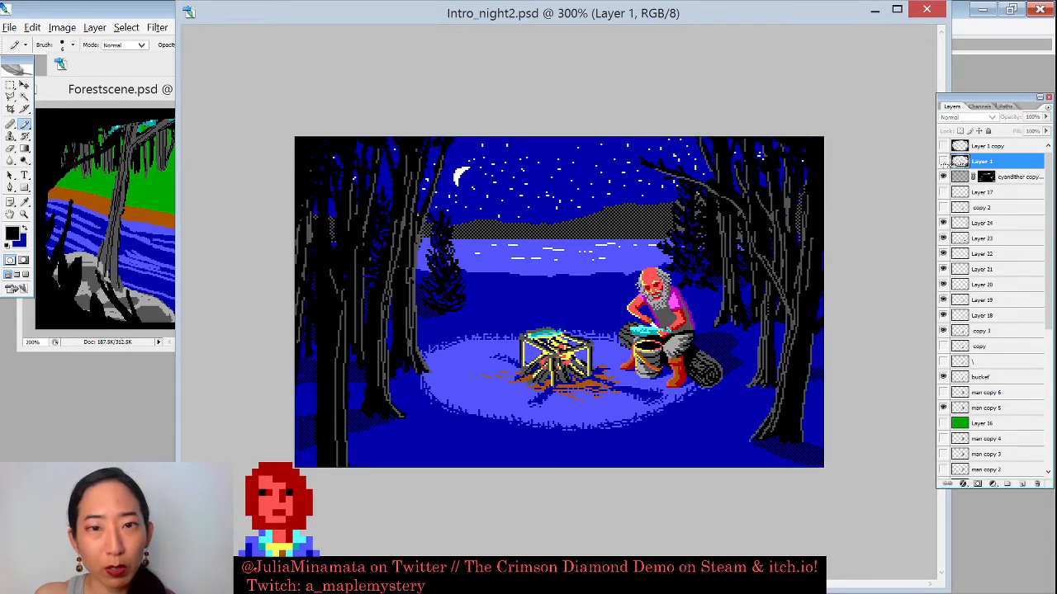
left_click(943, 162)
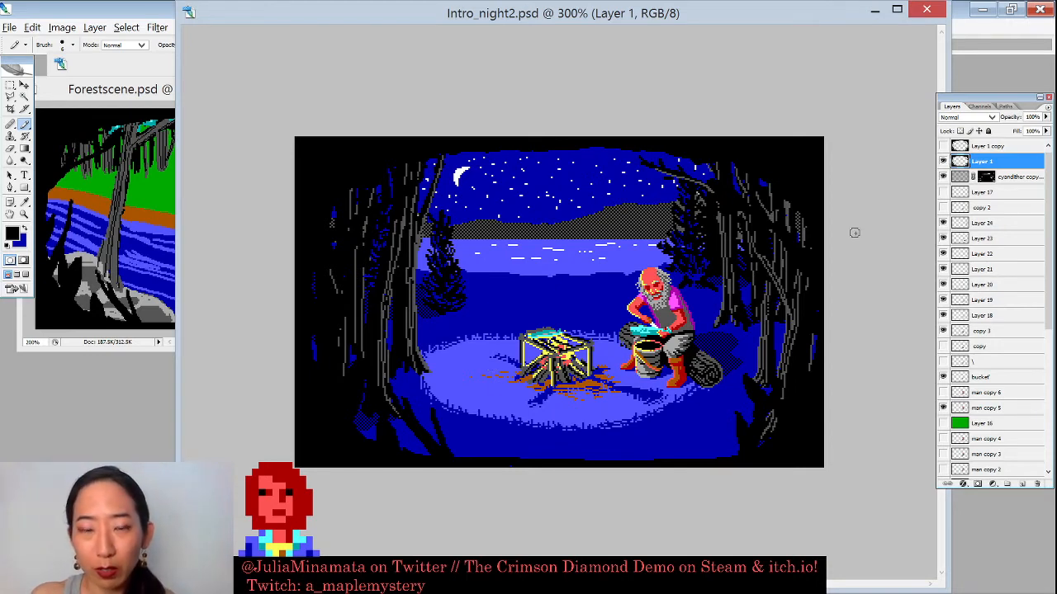
Step: Try diagonal black foreground strokes rising from the lower frame edge into the firelit ground, and undo them
left_click_drag(450, 382, 505, 455)
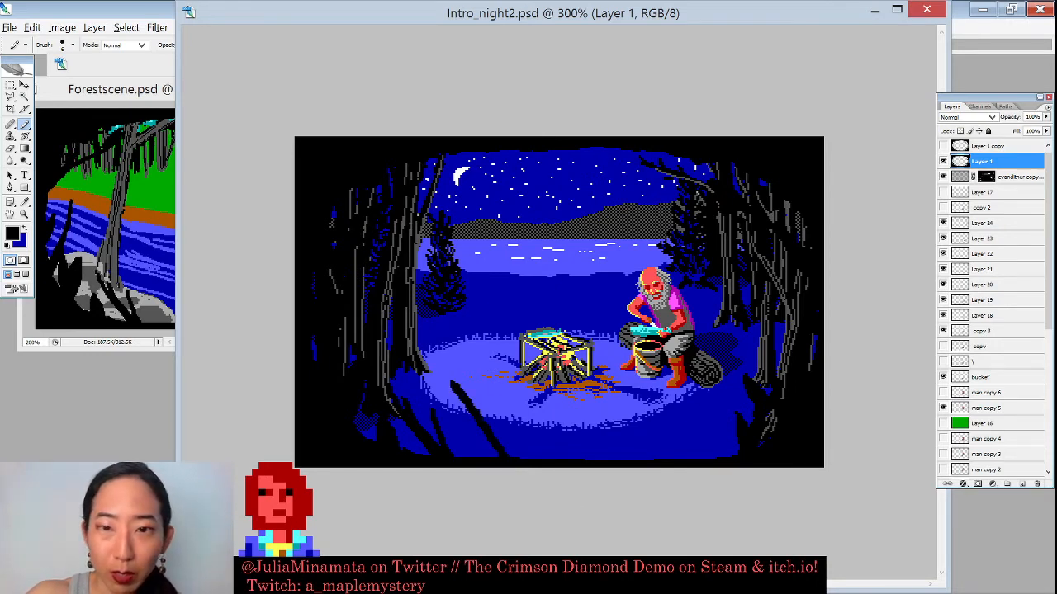
key("ctrl+z")
left_click_drag(431, 374, 554, 456)
key("ctrl+z")
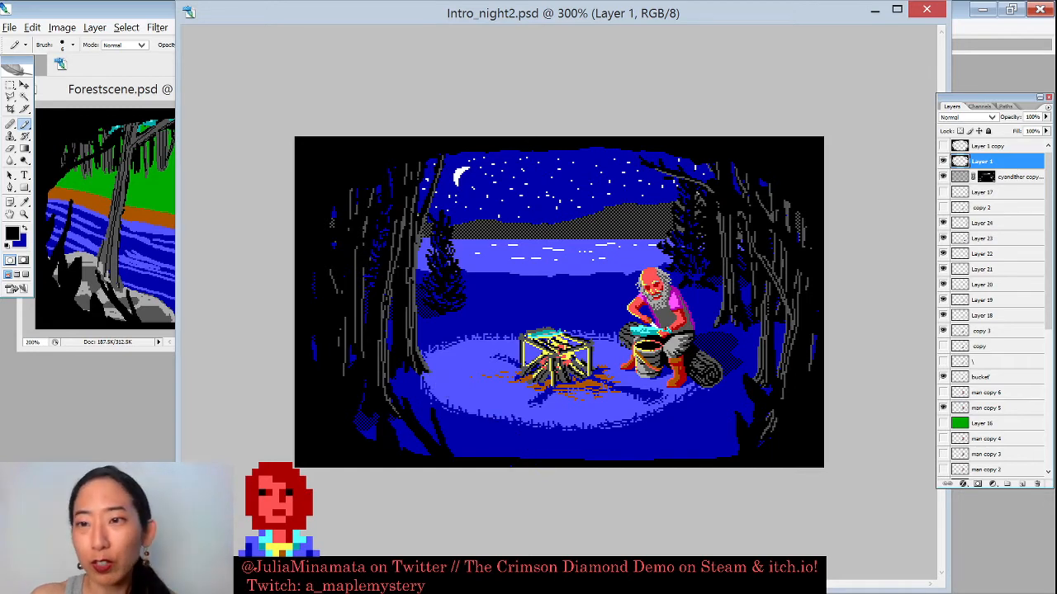
Step: Add a new empty layer above the hidden Layer 1 and choose the Elliptical Marquee tool
left_click(943, 161)
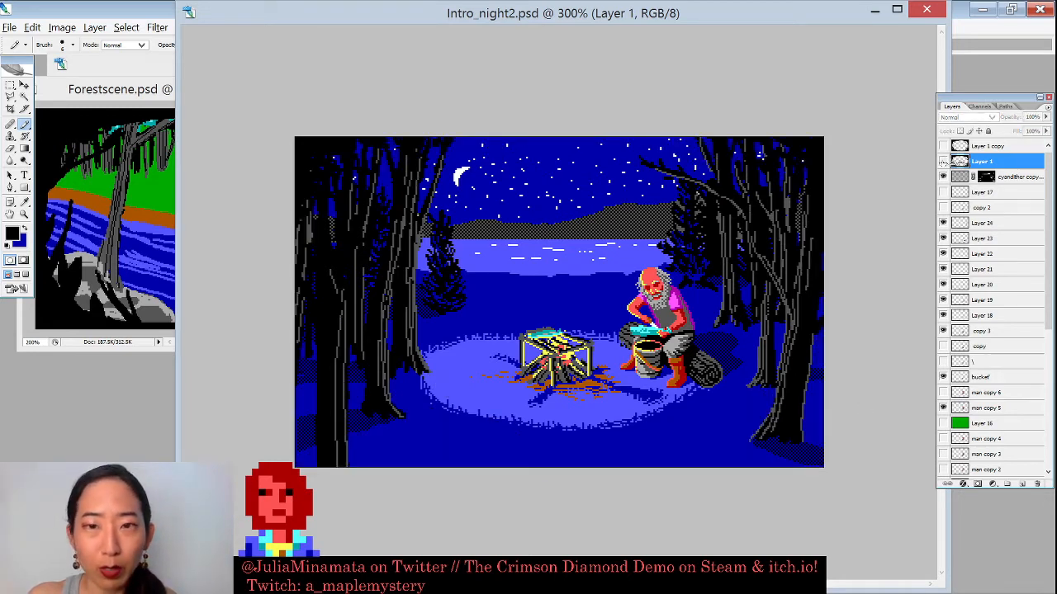
key("ctrl+shift+n")
key("Return")
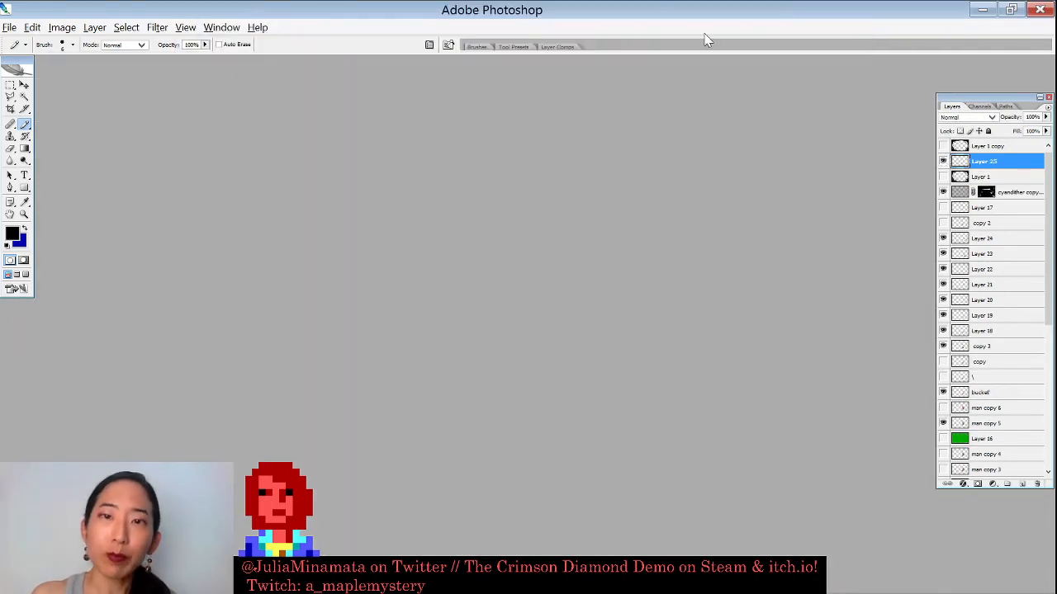
left_click(662, 5)
double_click(479, 15)
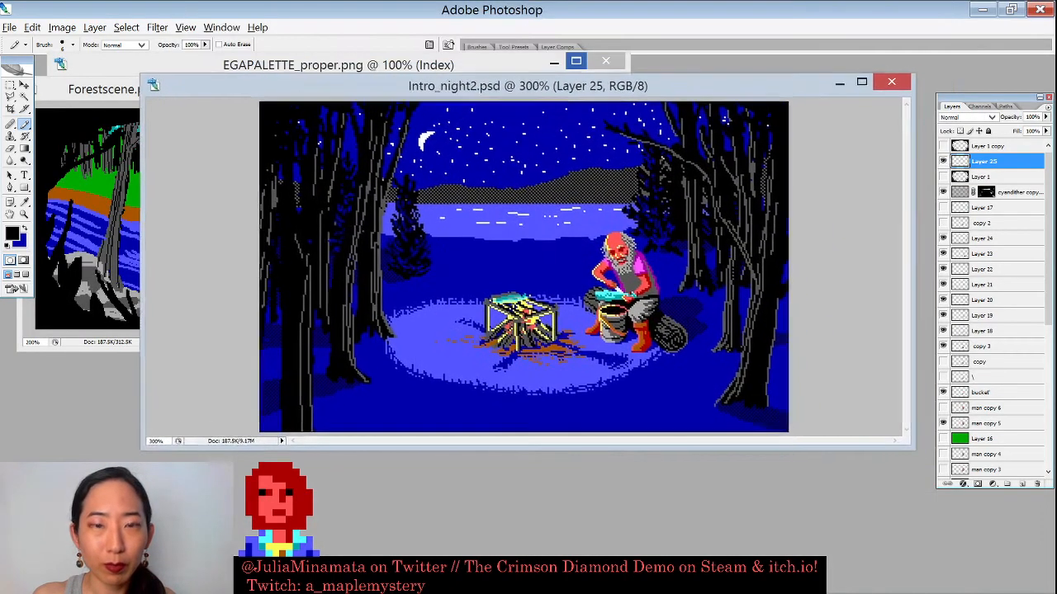
left_click_drag(912, 450, 933, 566)
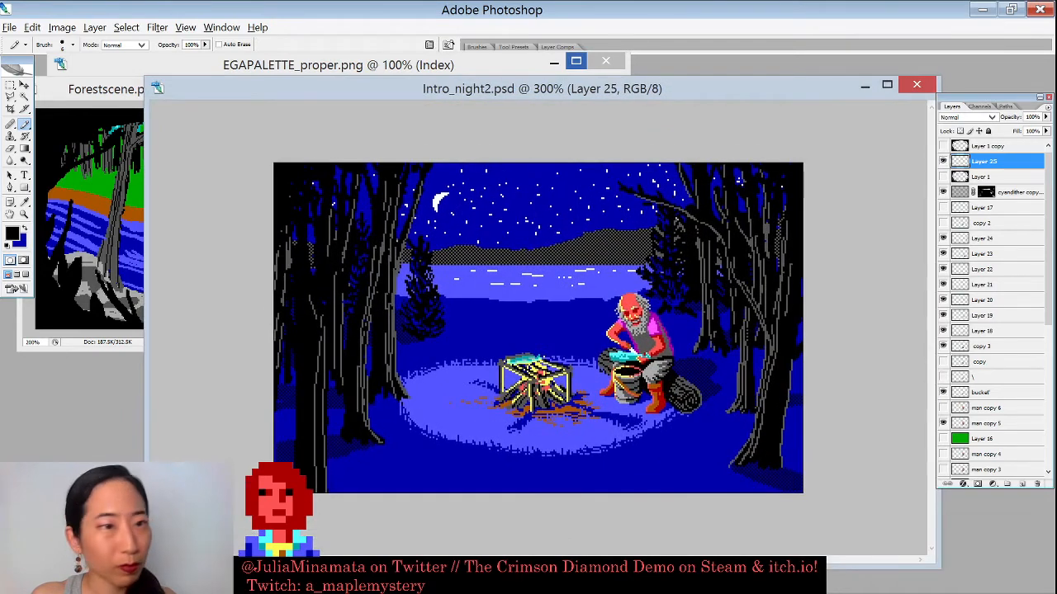
left_click(10, 84)
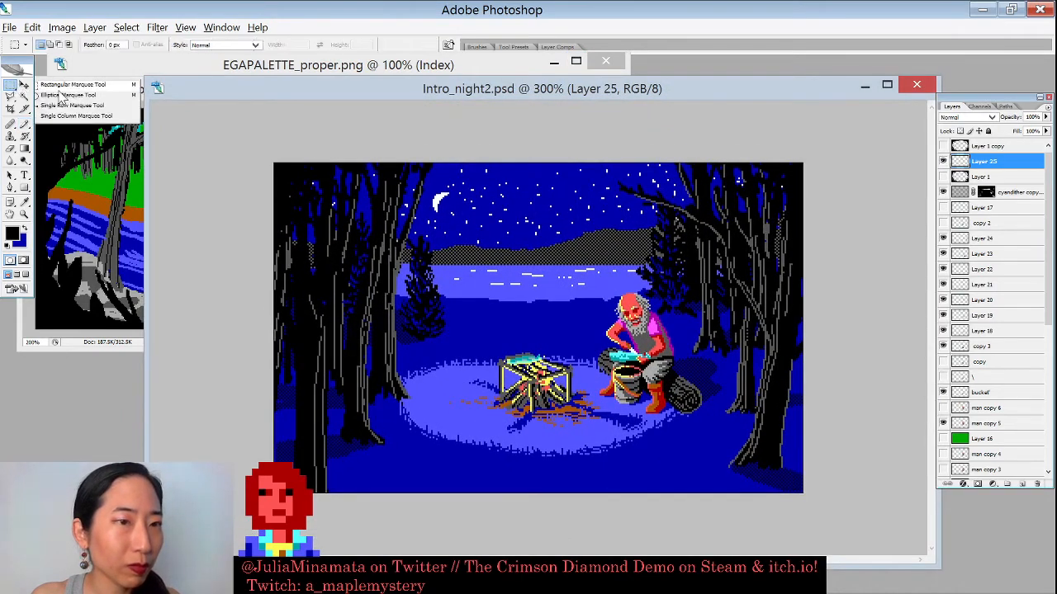
left_click(69, 95)
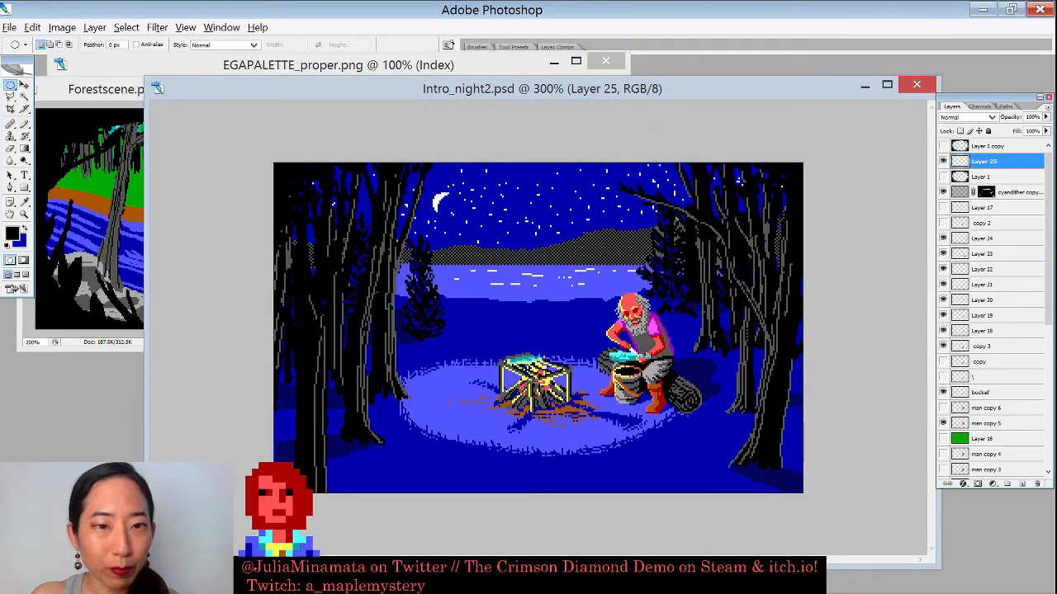
left_click_drag(321, 247, 801, 505)
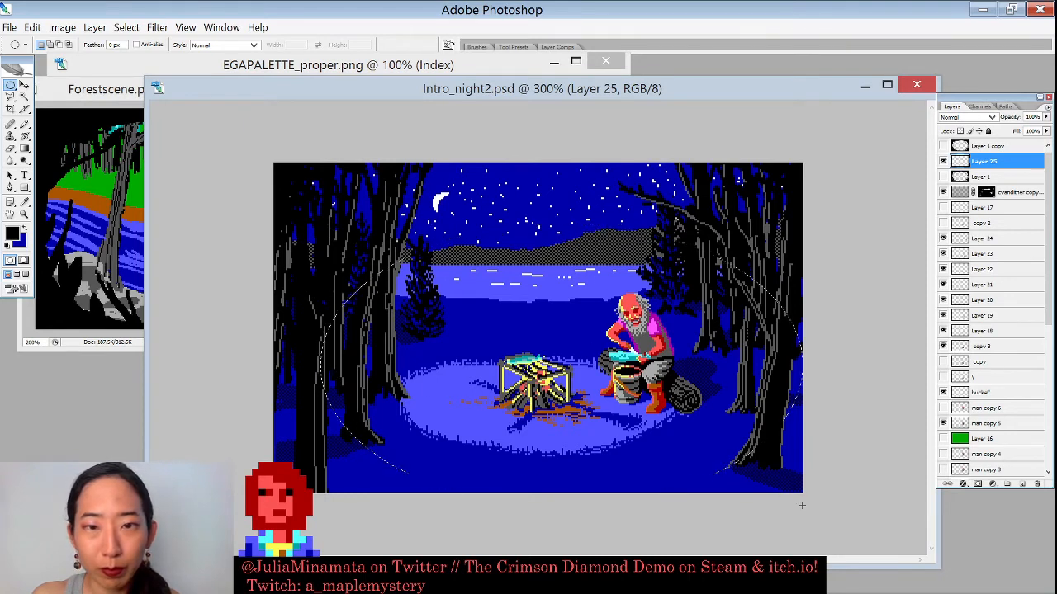
key("ctrl+d")
left_click_drag(285, 192, 793, 469)
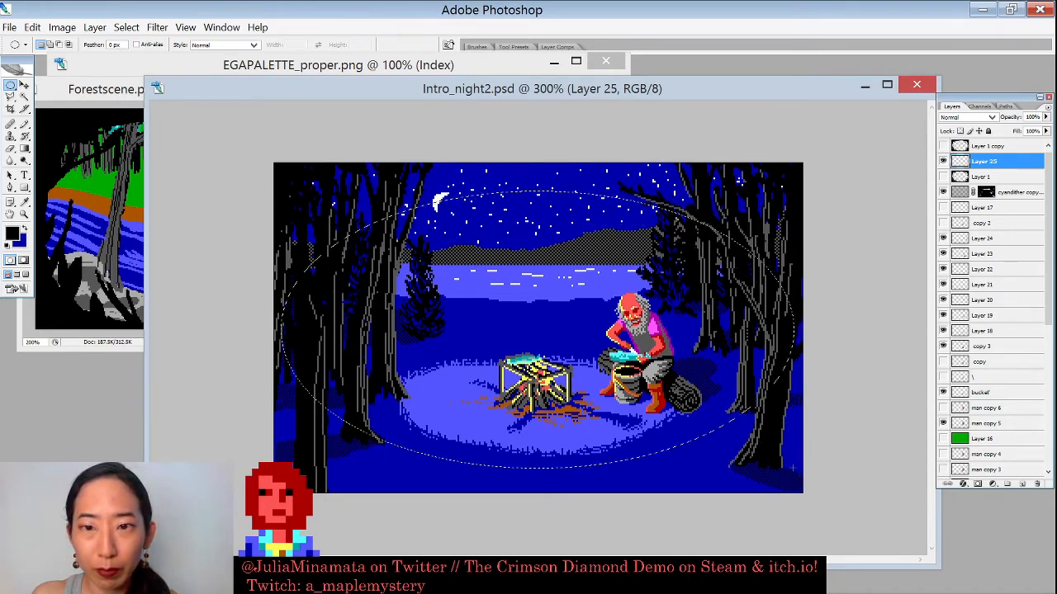
key("ctrl+d")
Step: Fill the area outside an ellipse spanning nearly the whole canvas with black on Layer 25, then clear the selection
key("d")
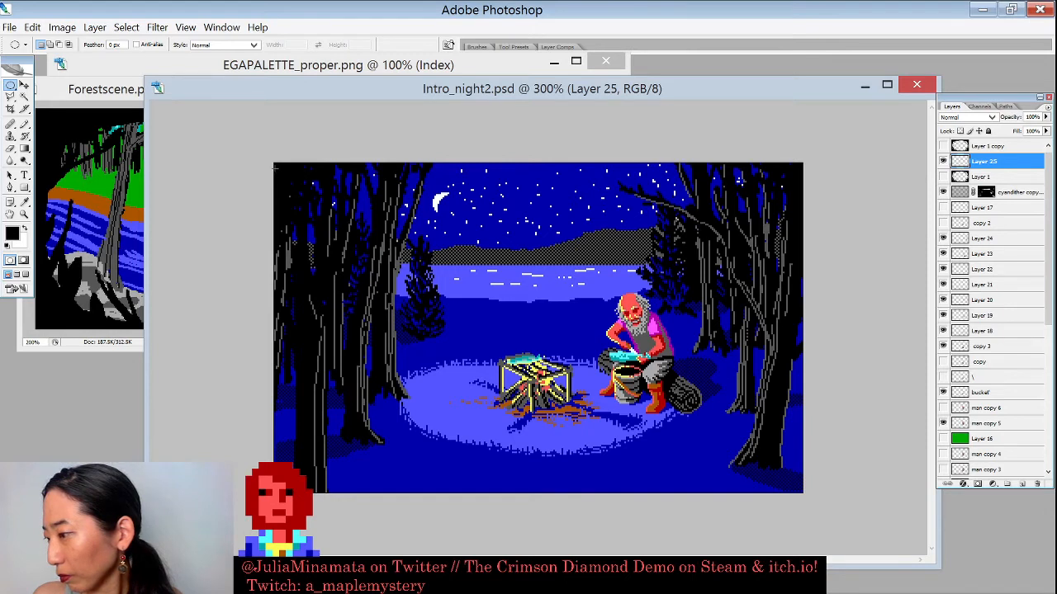
left_click_drag(275, 167, 800, 489)
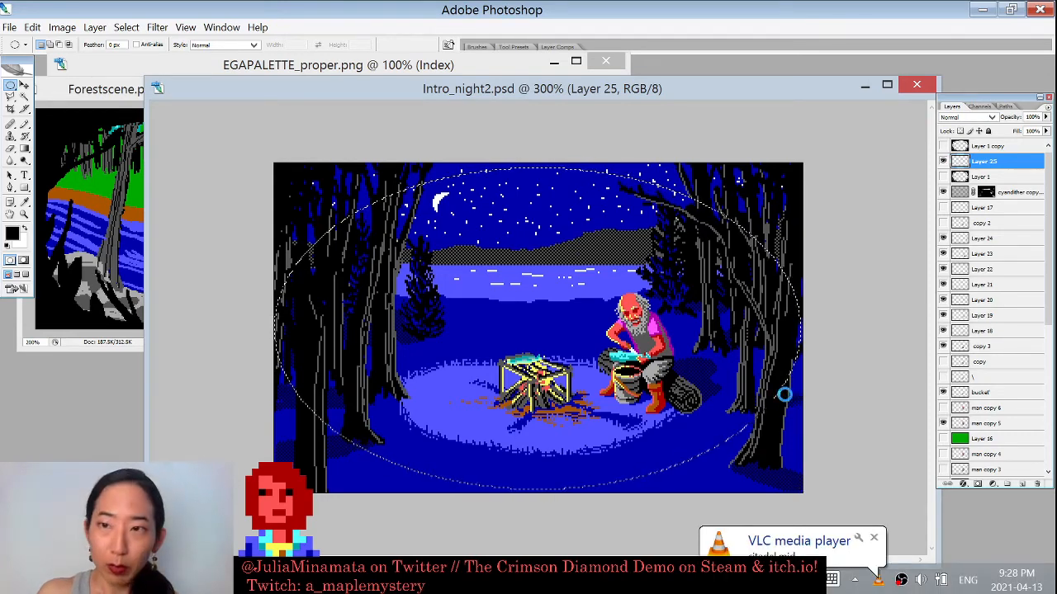
key("ctrl+shift+i")
key("x")
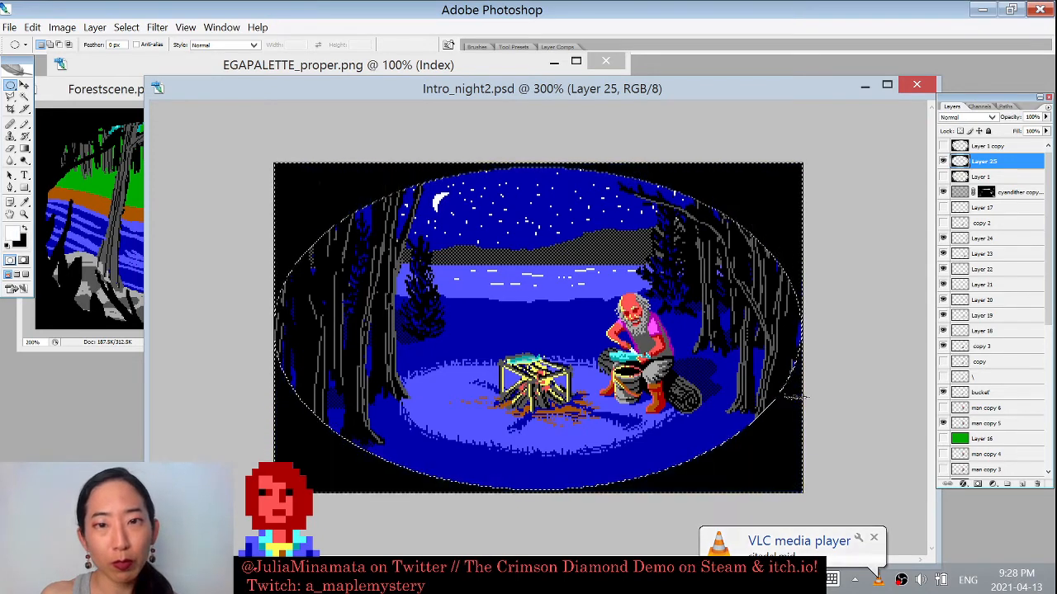
key("ctrl+BackSpace")
key("ctrl+d")
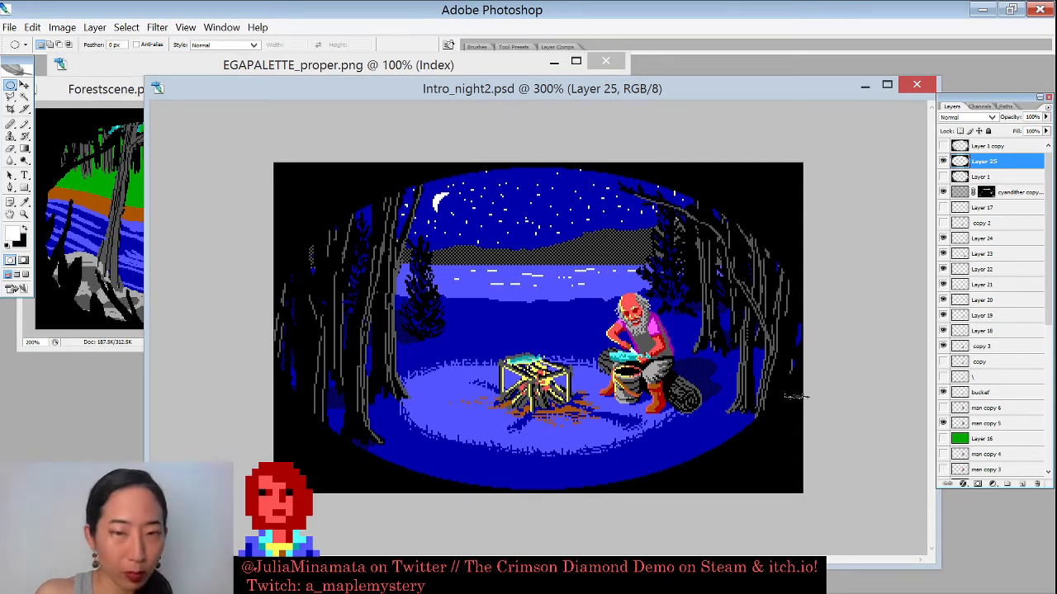
Step: On a new layer above the oval frame, paint black branches reaching from the left trees across the moon and upper sky
key("ctrl+shift+n")
key("Return")
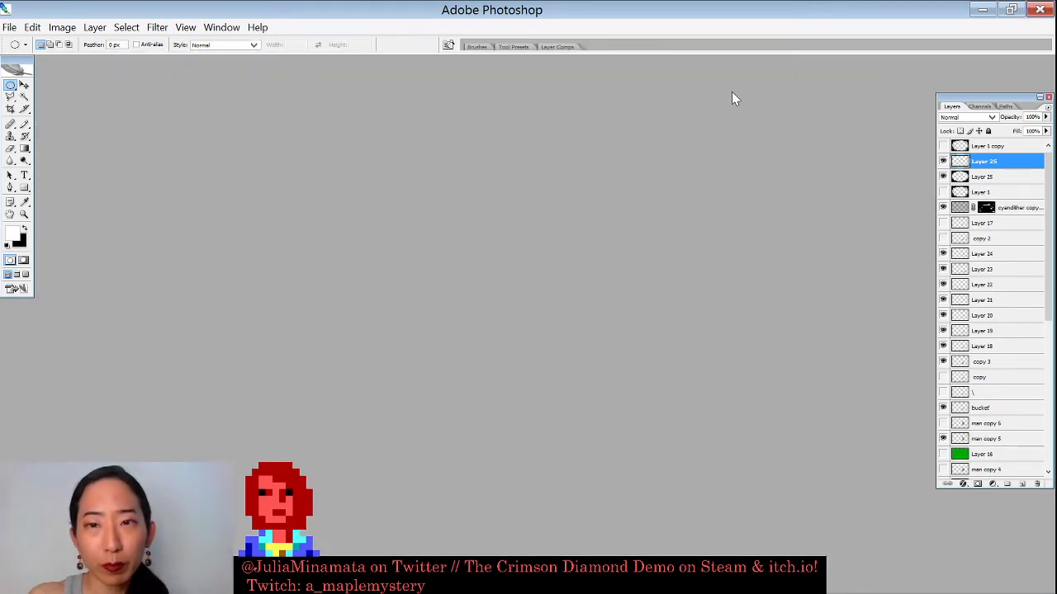
key("b")
key("x")
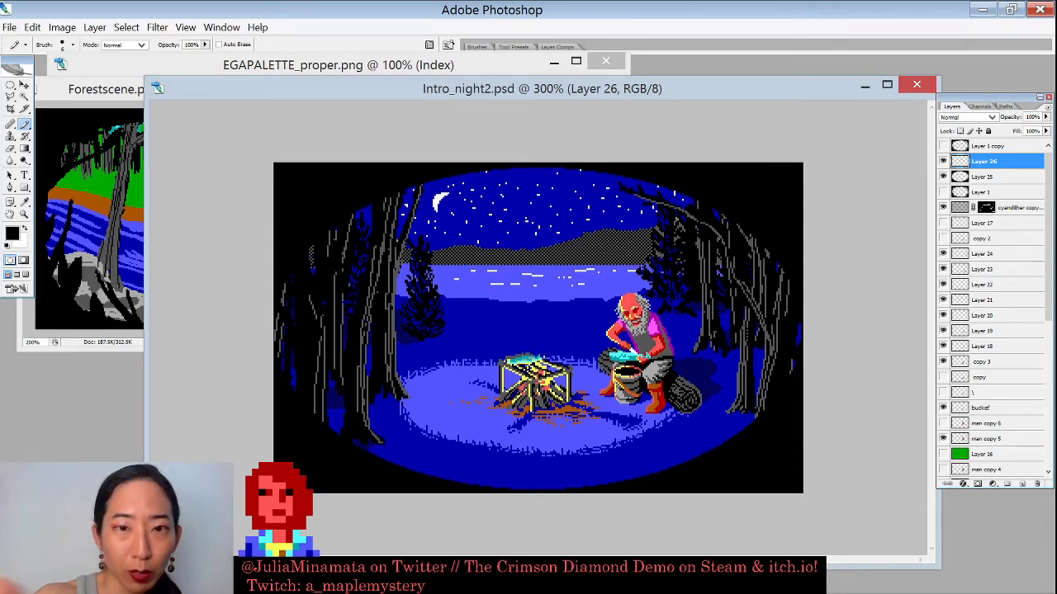
left_click(550, 177, "shift")
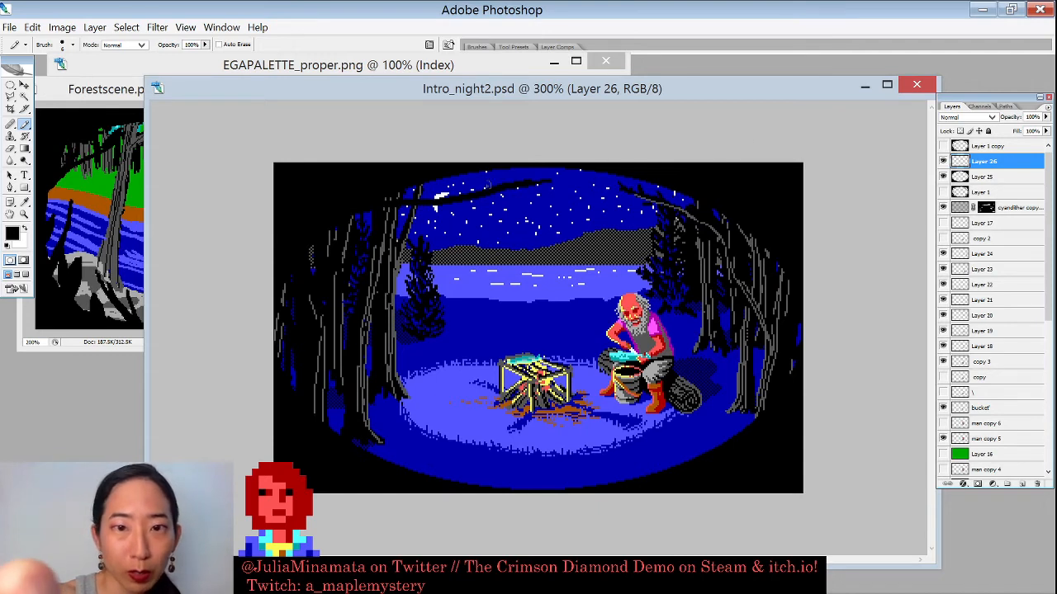
left_click(463, 196)
left_click(532, 213, "shift")
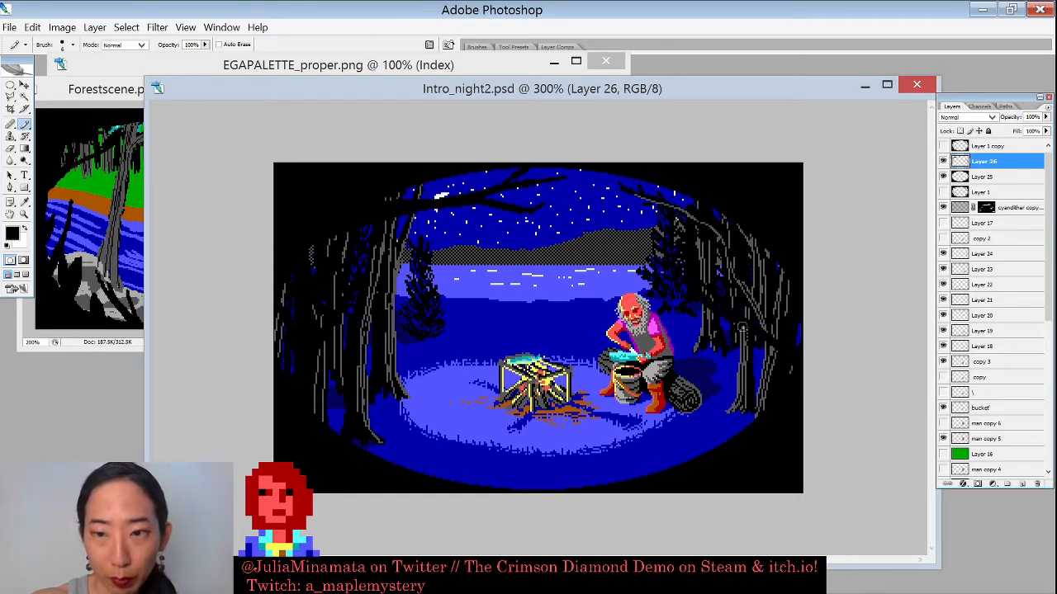
Step: Try a diagonal black branch stroke across the sky and hills beside the right-hand trees, and undo it
left_click_drag(605, 207, 652, 258)
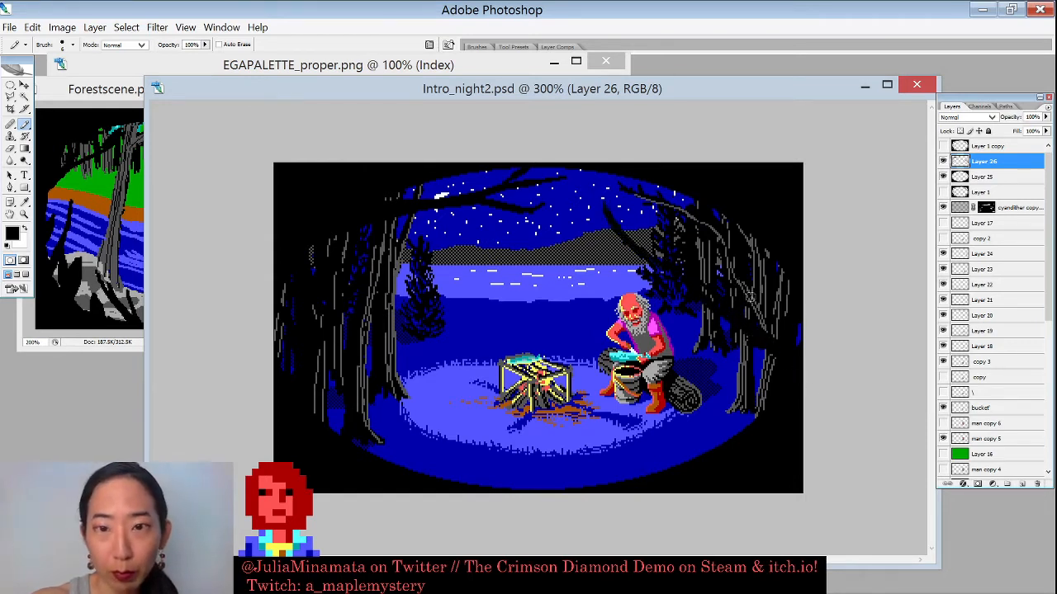
key("ctrl+z")
left_click_drag(600, 204, 652, 258)
key("ctrl+z")
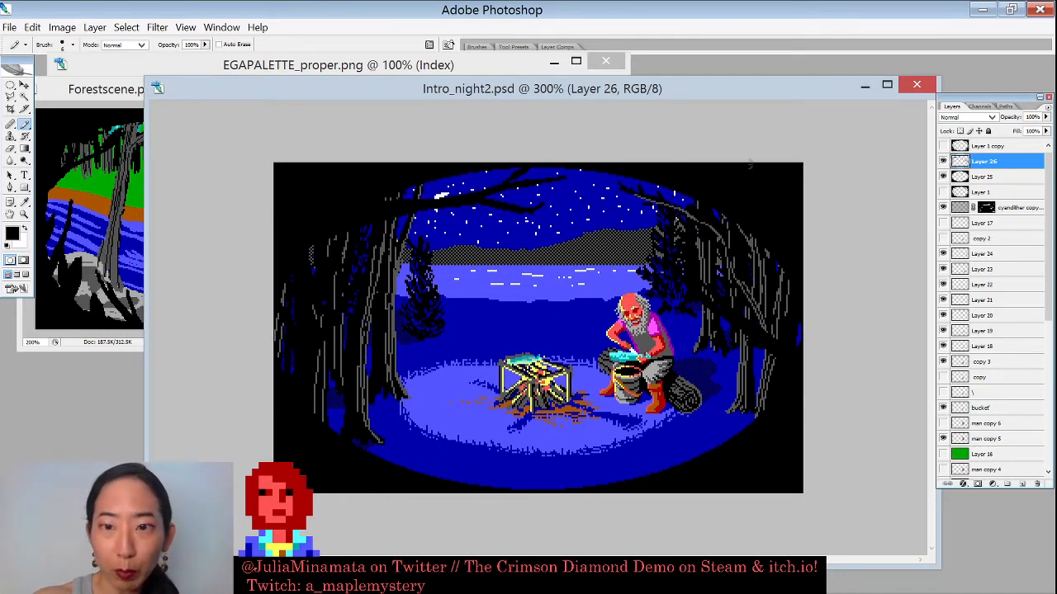
Step: Undo the most recent black branch strokes over the right-hand trees on Layer 26
key("e")
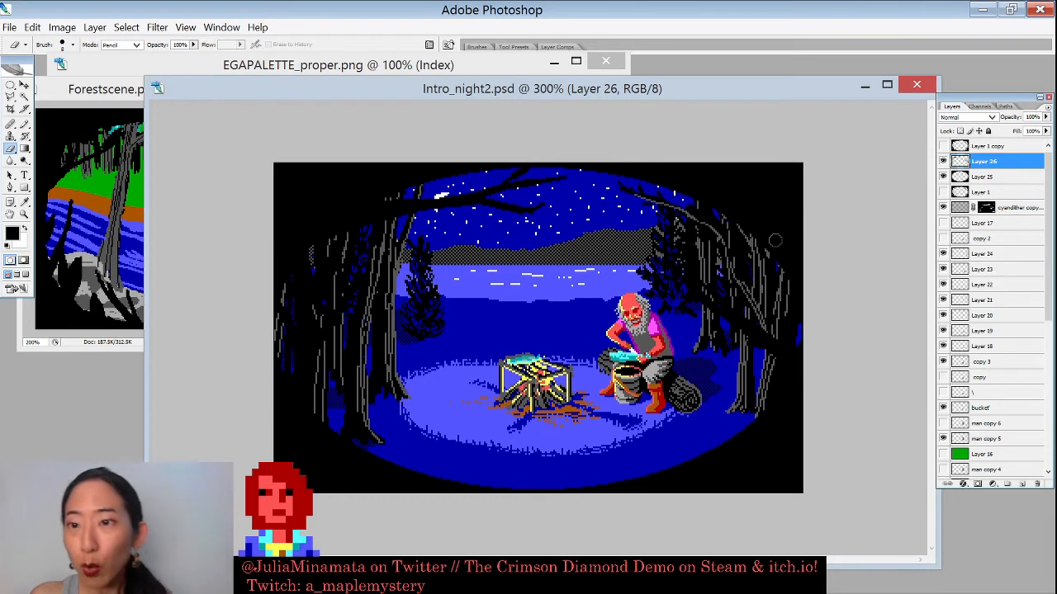
key("m")
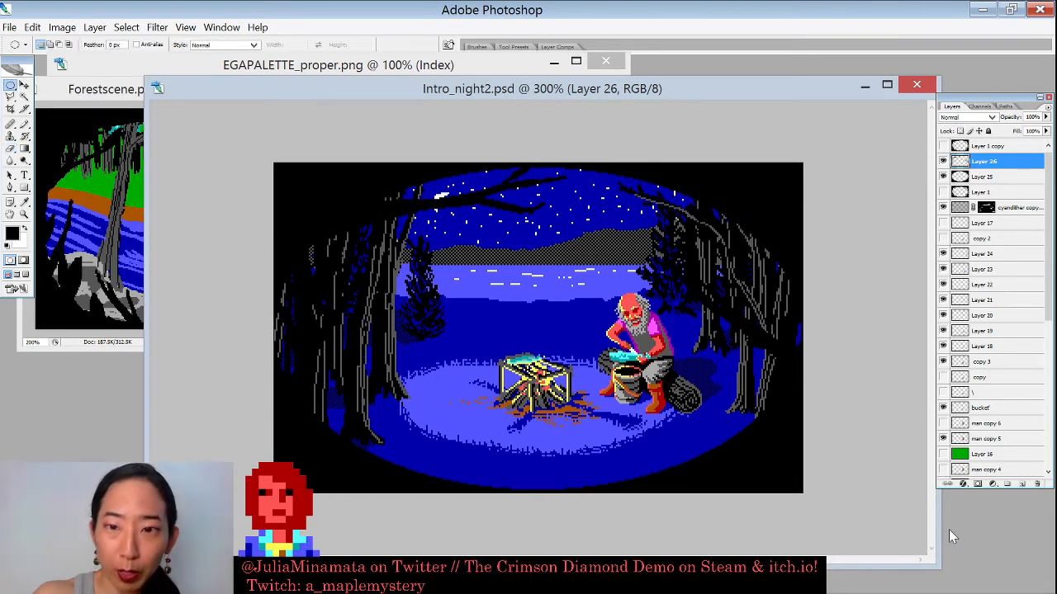
key("ctrl+alt+z")
key("ctrl+alt+z")
key("ctrl+alt+z")
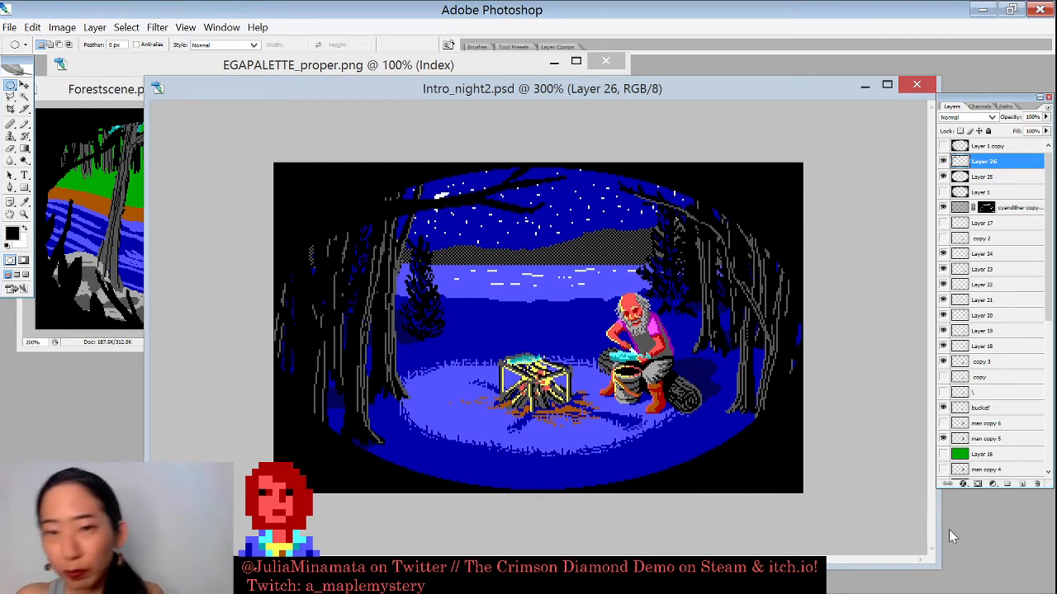
Step: Paint a thick black branch on Layer 26 from the base of the left trees down to the oval's lower edge
key("b")
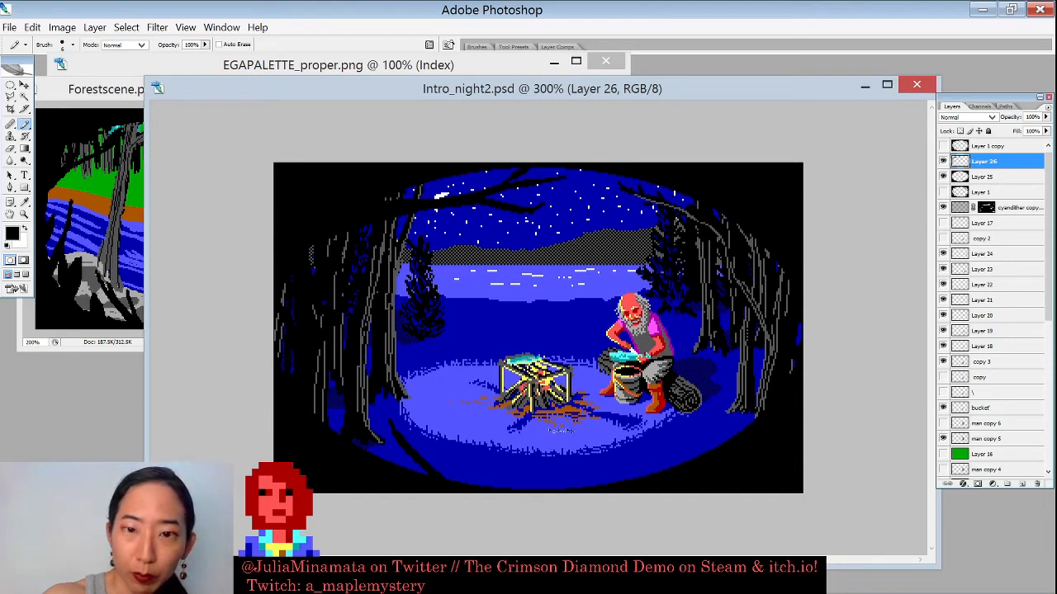
left_click_drag(438, 402, 524, 488)
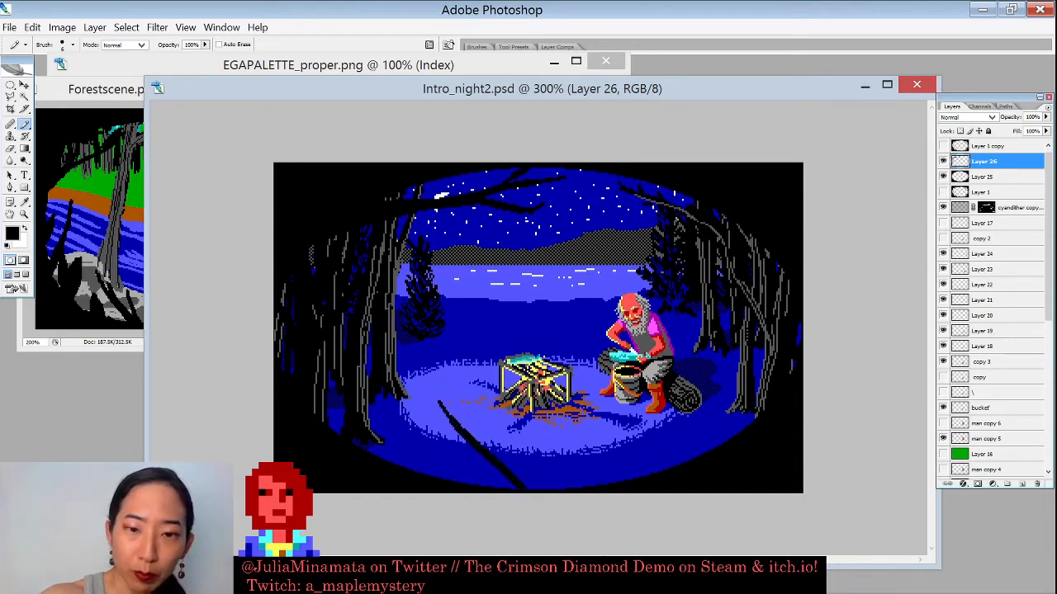
key("ctrl+z")
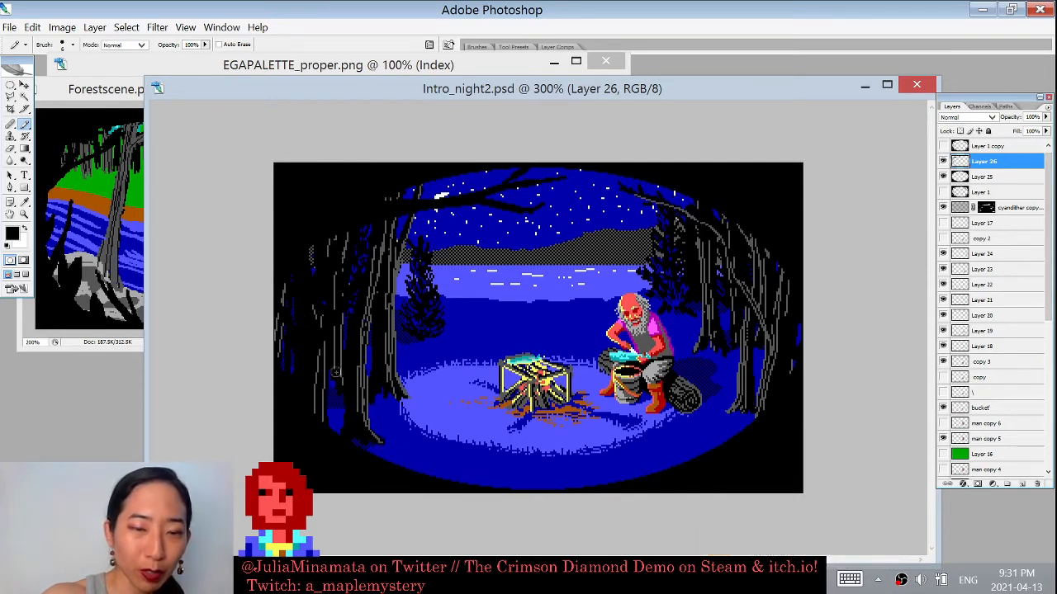
left_click_drag(362, 400, 477, 483)
key("ctrl+z")
left_click_drag(355, 406, 472, 486)
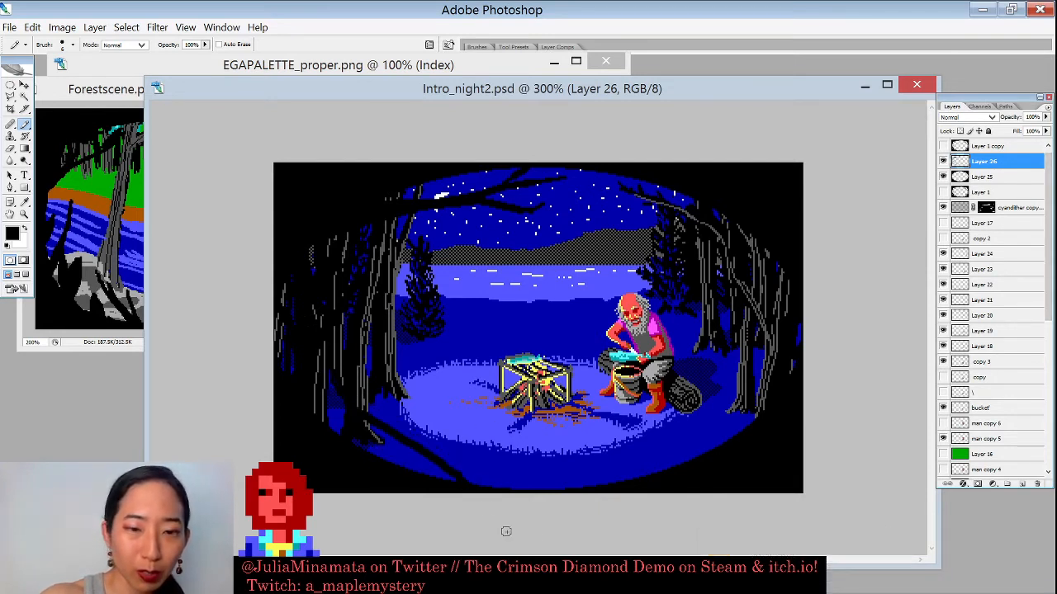
left_click_drag(353, 406, 459, 506)
left_click_drag(423, 455, 449, 477)
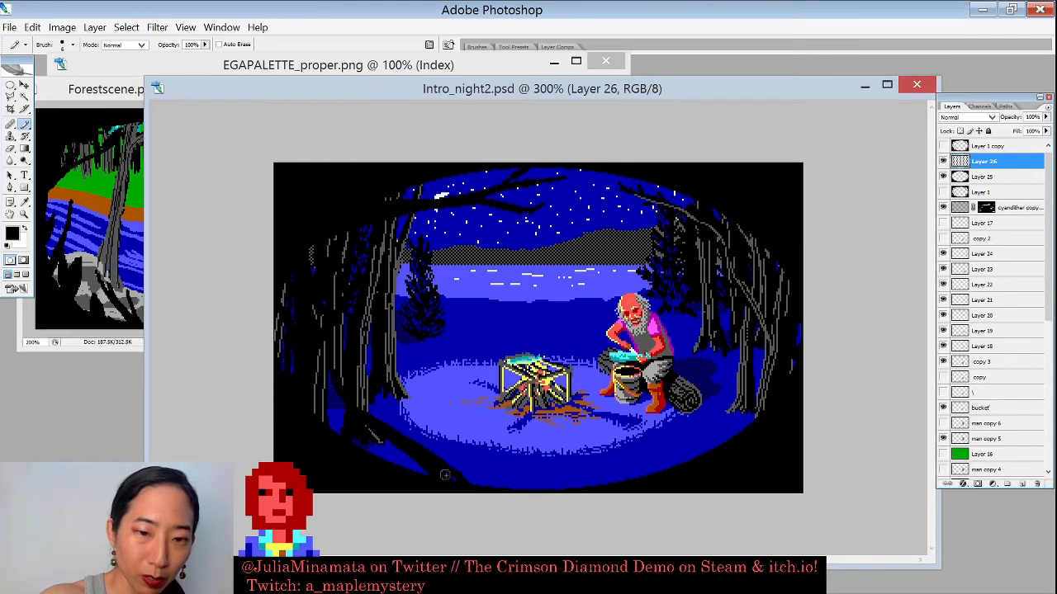
Step: Paint a second, steeper black branch rising from the oval's lower edge into the left side of the firelit clearing
left_click_drag(417, 408, 447, 468)
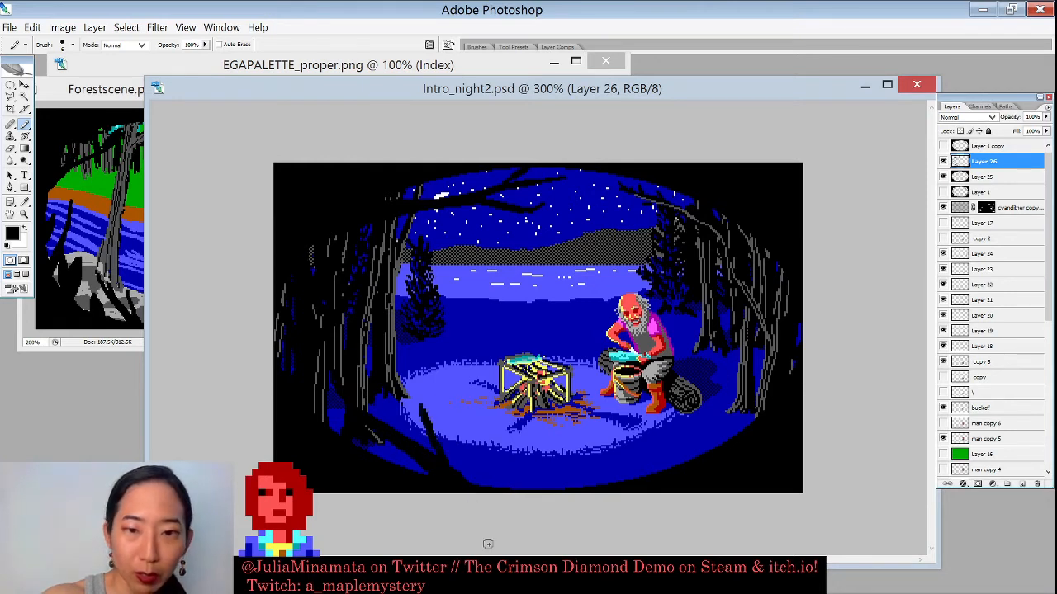
key("ctrl+z")
left_click_drag(426, 414, 453, 469)
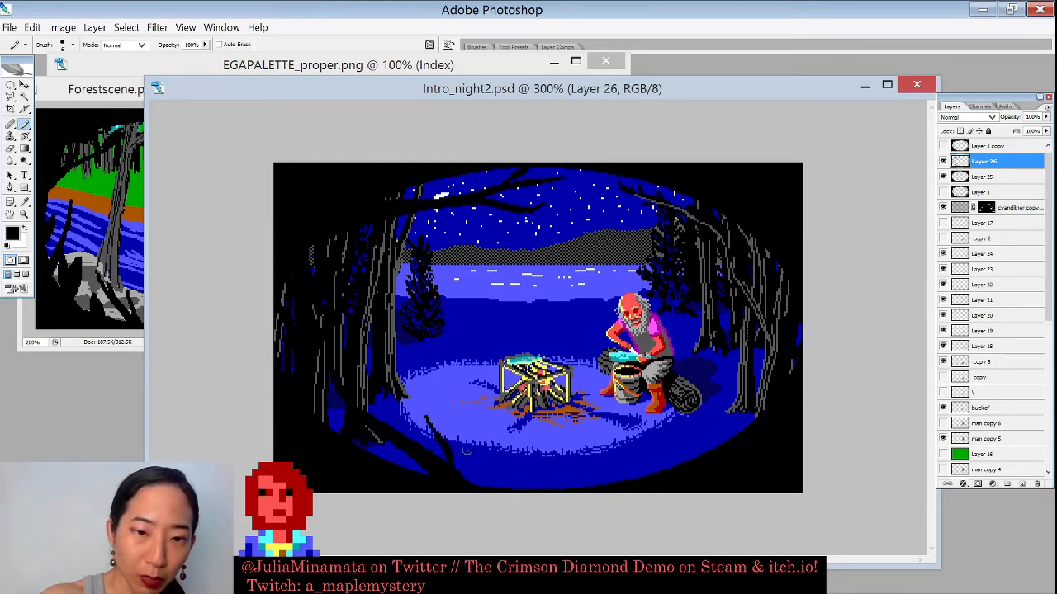
key("ctrl+z")
left_click_drag(417, 407, 453, 468)
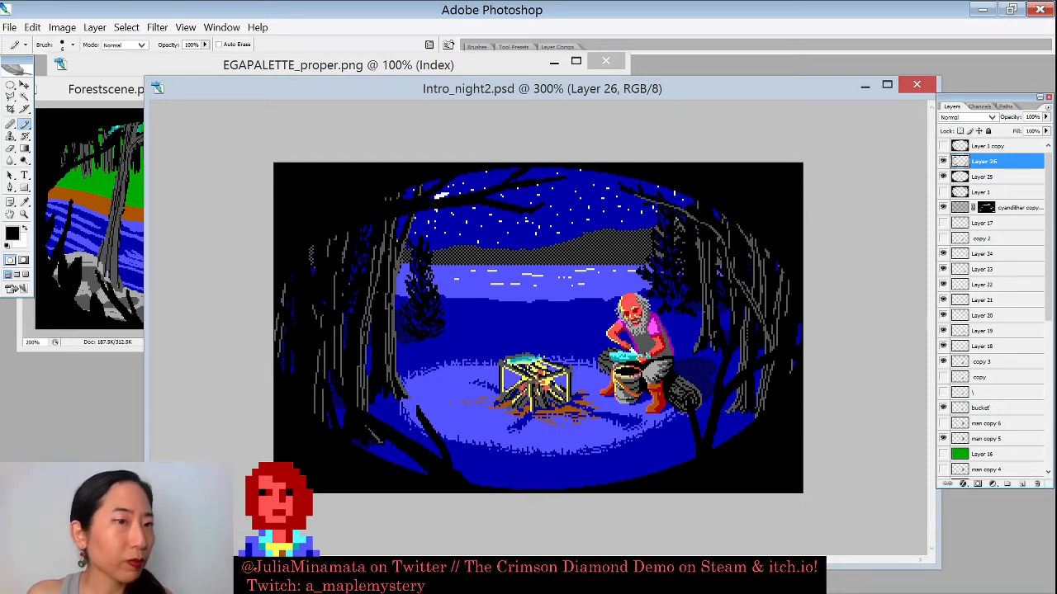
Step: Delete the black branches over the right-hand trees and log on Layer 26 using a rectangular selection, and deselect
mouse_move(10, 85)
left_mouse_down()
mouse_move(45, 103)
mouse_move(76, 93)
left_mouse_up()
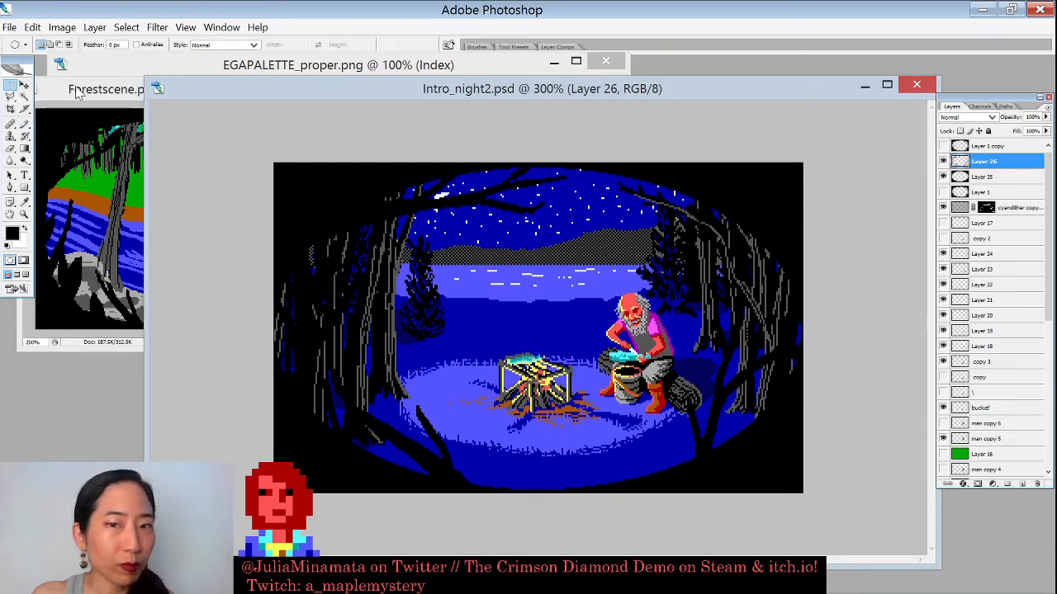
left_click_drag(616, 207, 892, 581)
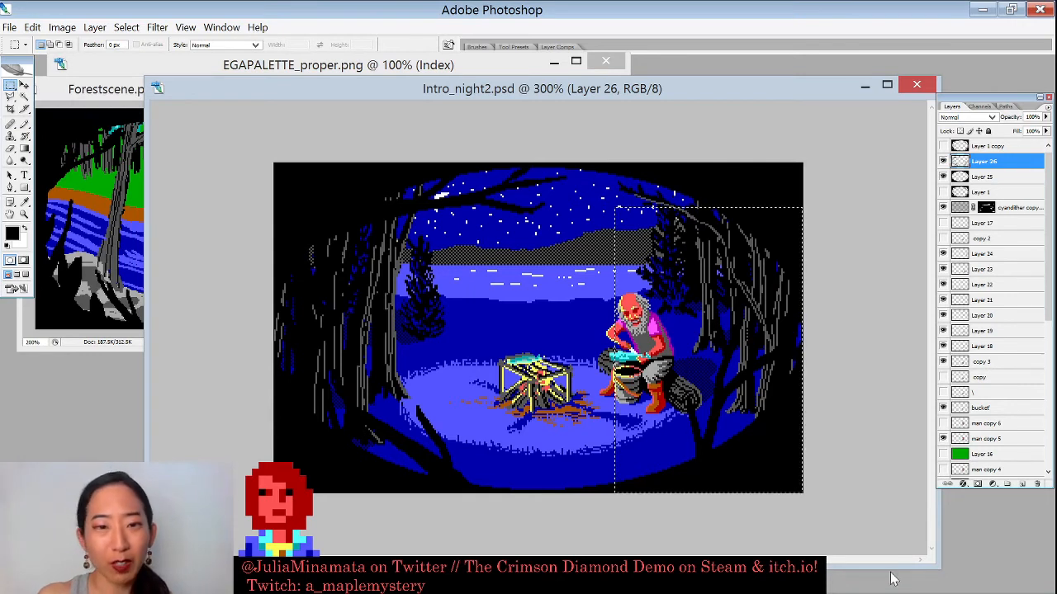
key("ctrl+d")
Step: Try black branch strokes rising from the oval's lower edge below the seated man and the log
key("b")
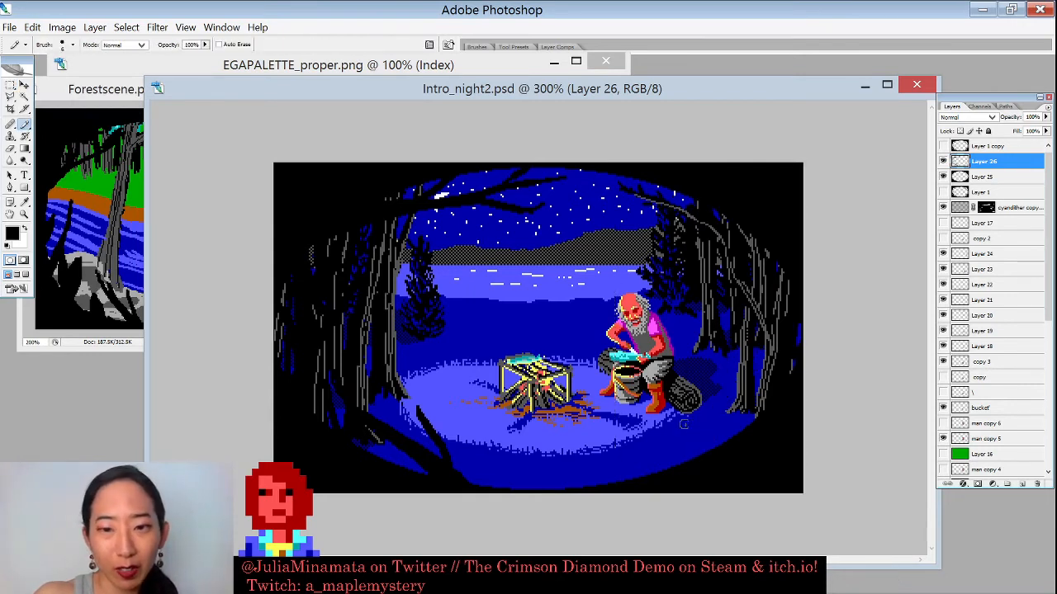
left_click_drag(703, 423, 671, 472)
key("ctrl+z")
left_click_drag(717, 409, 638, 517)
key("ctrl+z")
left_click_drag(682, 427, 616, 483)
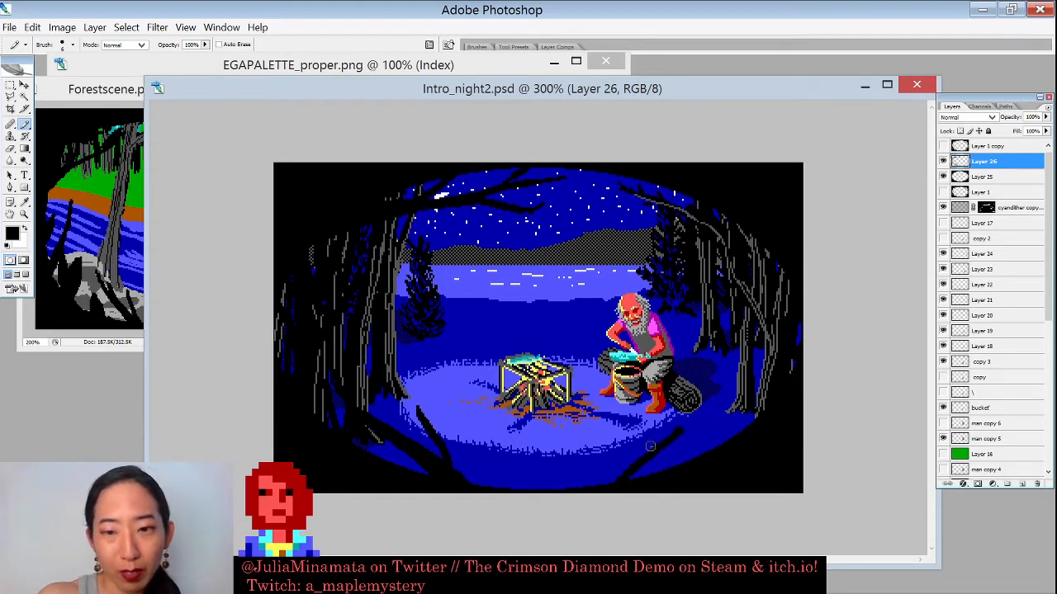
mouse_move(636, 427)
left_mouse_down()
mouse_move(631, 478)
mouse_move(715, 428)
left_mouse_up()
key("ctrl+z")
key("ctrl+z")
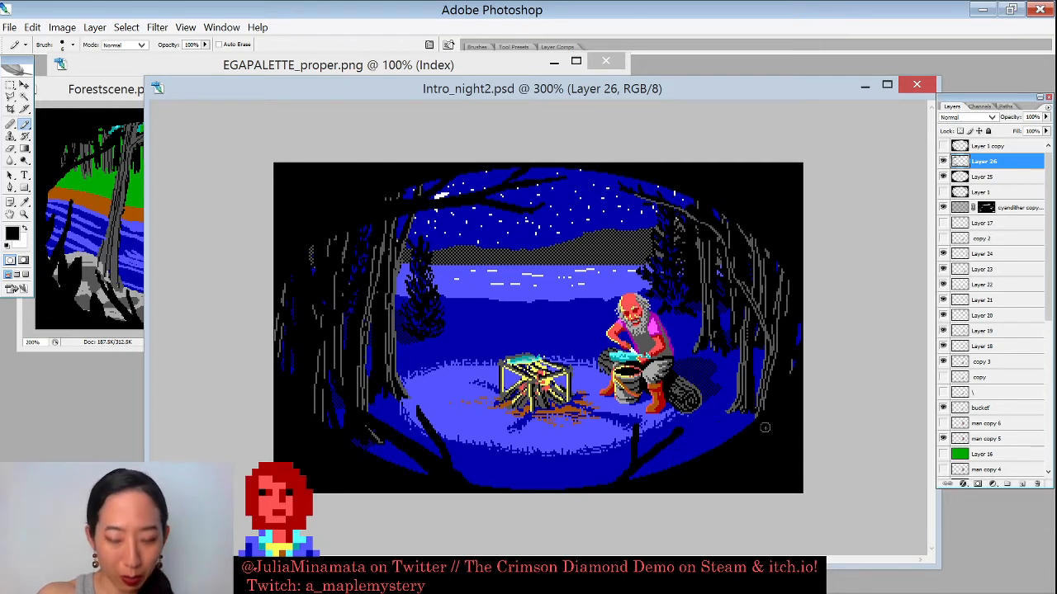
Step: Delete the trial branches below the seated man from Layer 26 using a rectangular selection, and deselect
key("m")
left_click_drag(600, 378, 695, 493)
key("Delete")
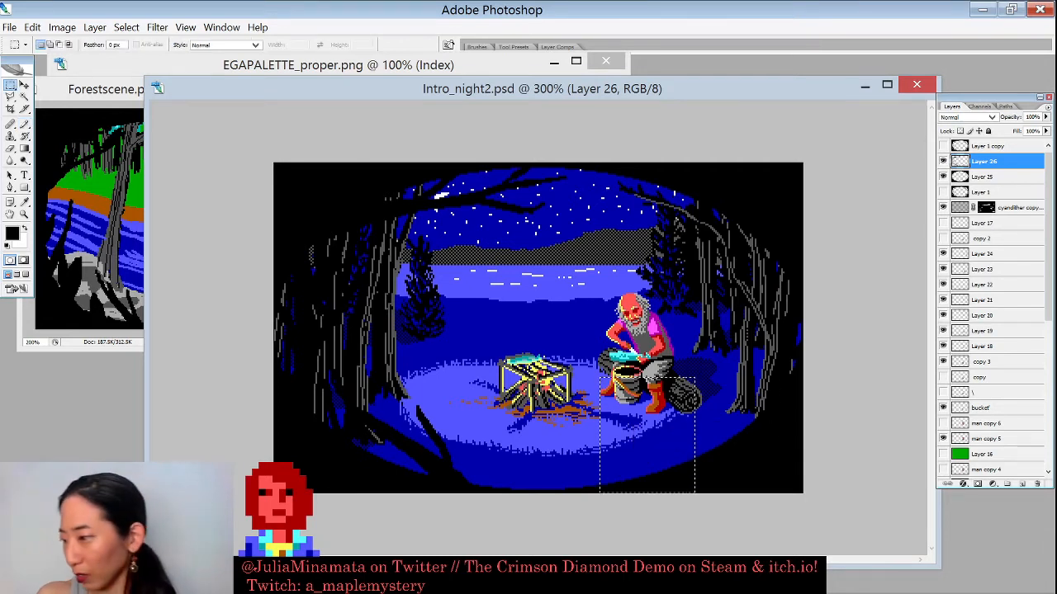
key("ctrl+d")
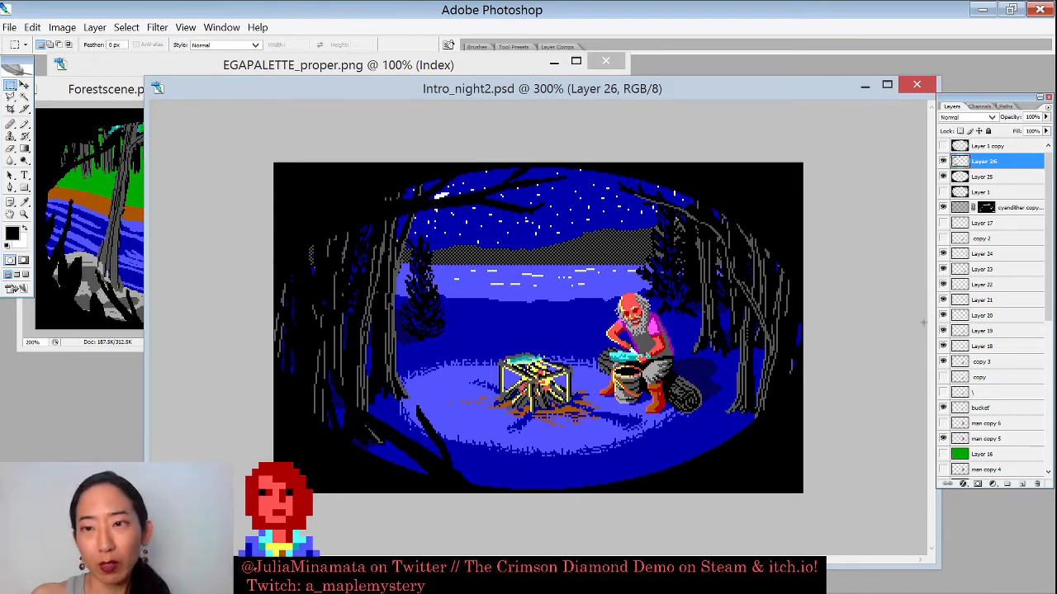
Step: Hide the branches on Layer 26 and toggle Layer 1 copy to compare the frames, leaving Layer 1 copy hidden
left_click(943, 146)
left_click(944, 146)
left_click(944, 147)
left_click(944, 146)
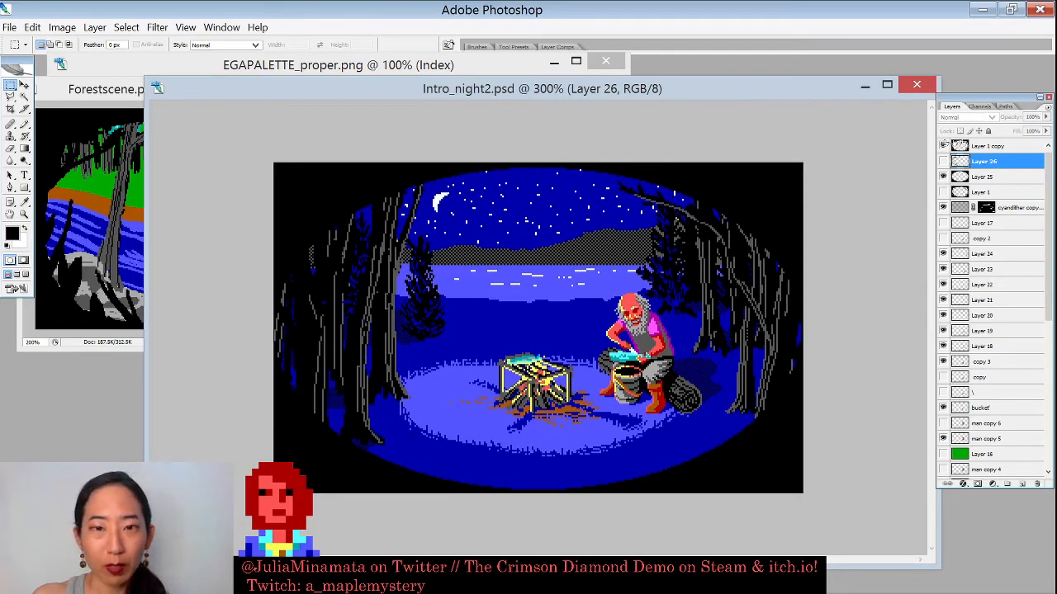
left_click(944, 146)
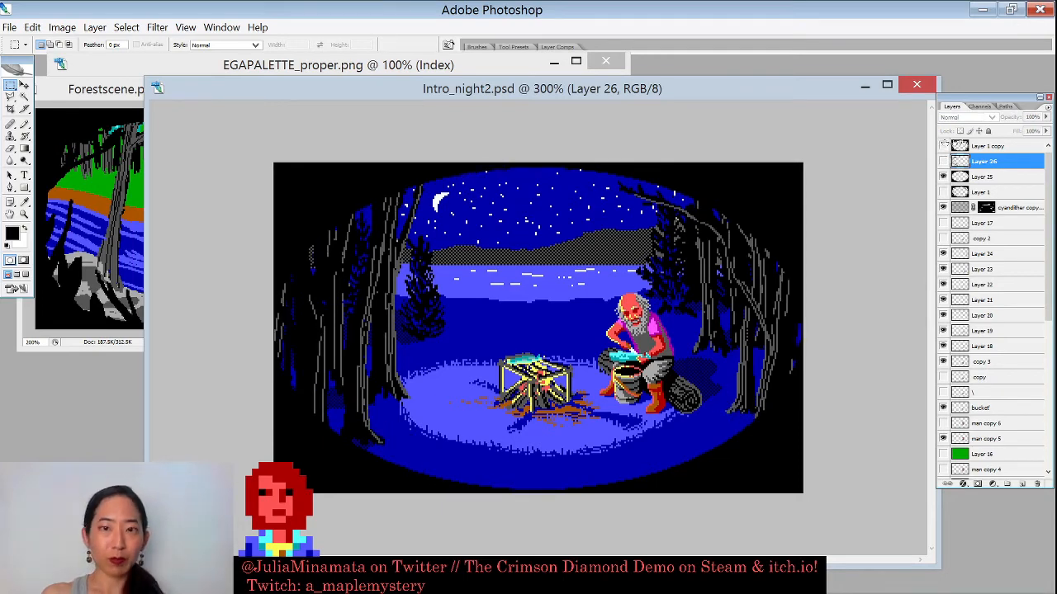
Step: Select an ellipse spanning nearly the whole canvas along the edge of the oval frame
left_click_drag(657, 89, 652, 32)
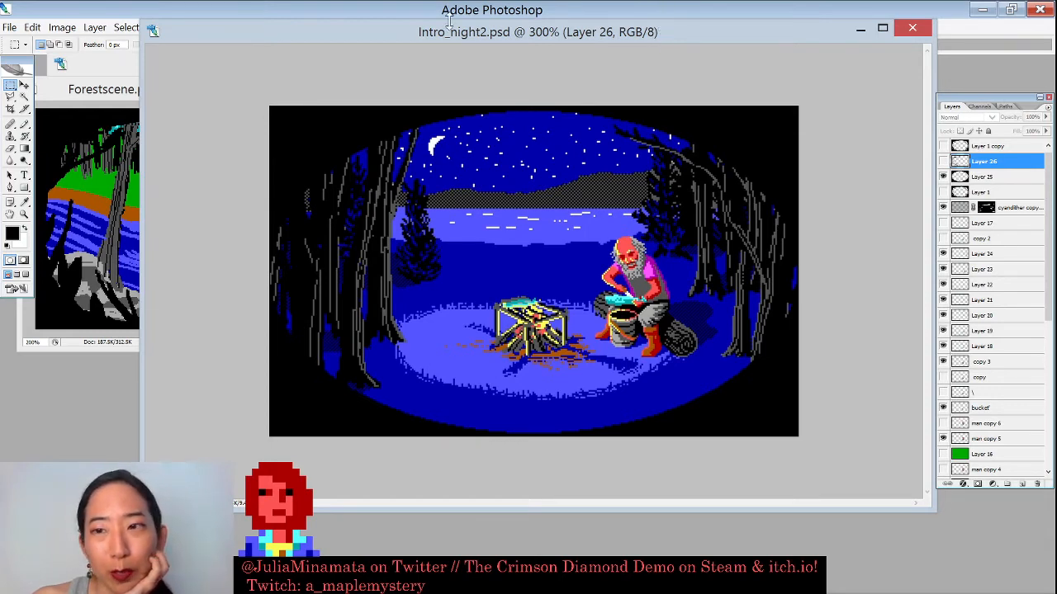
left_click_drag(10, 86, 58, 95)
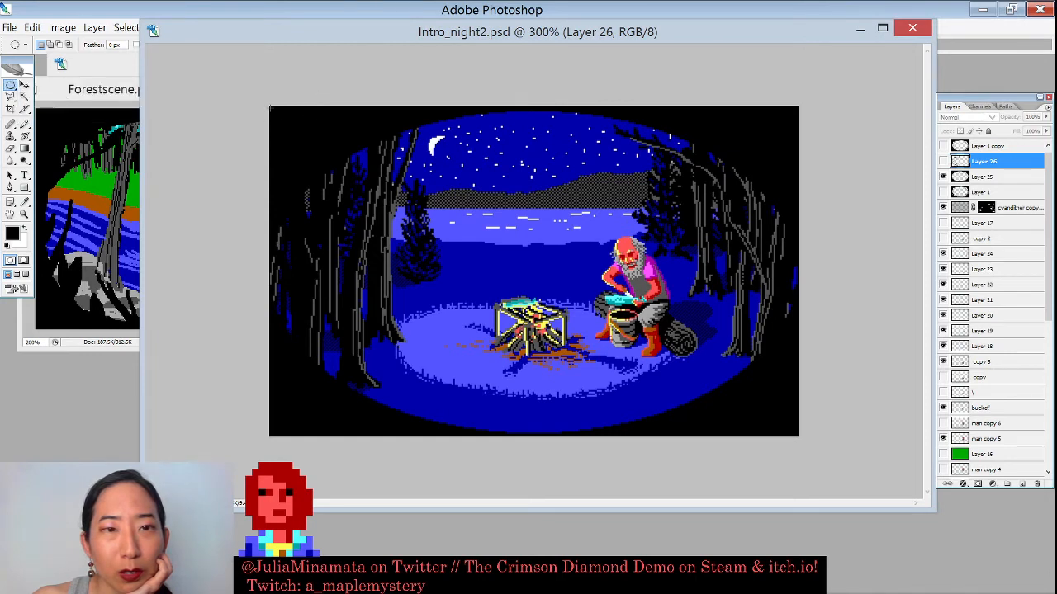
left_click_drag(350, 181, 791, 432)
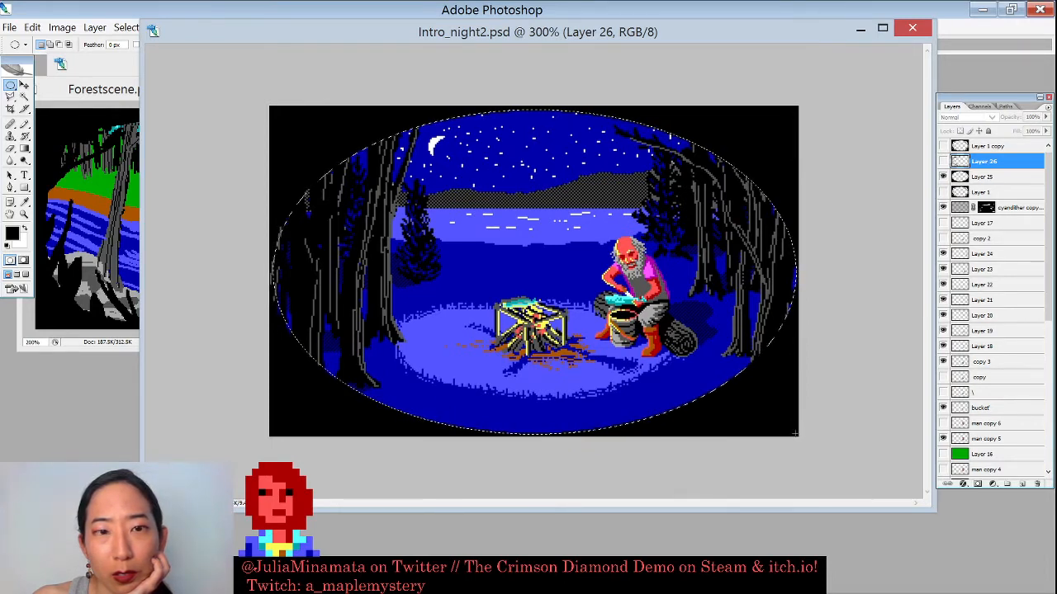
key("ctrl+d")
right_click(571, 228)
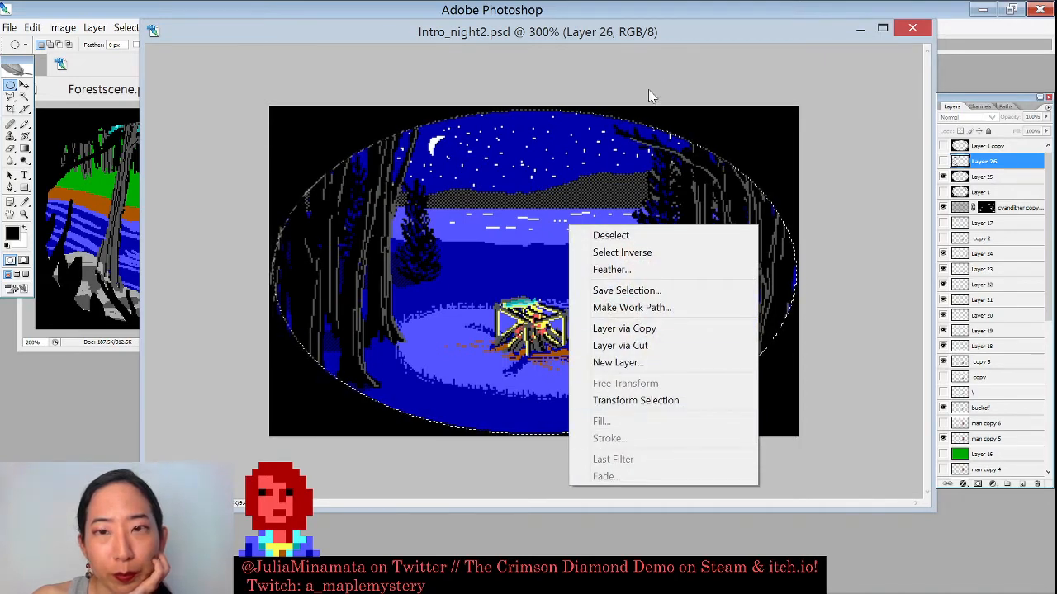
left_click(662, 53)
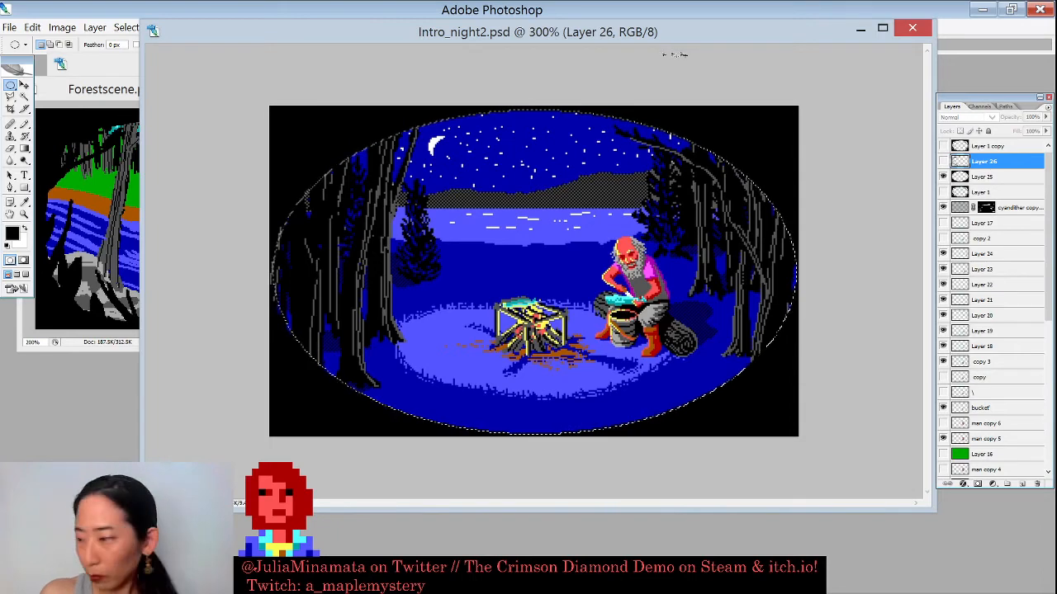
Step: On a new layer, stroke the elliptical selection 2 px wide, centered, in dark blue 0000aa, and deselect
key("ctrl+shift+n")
key("Return")
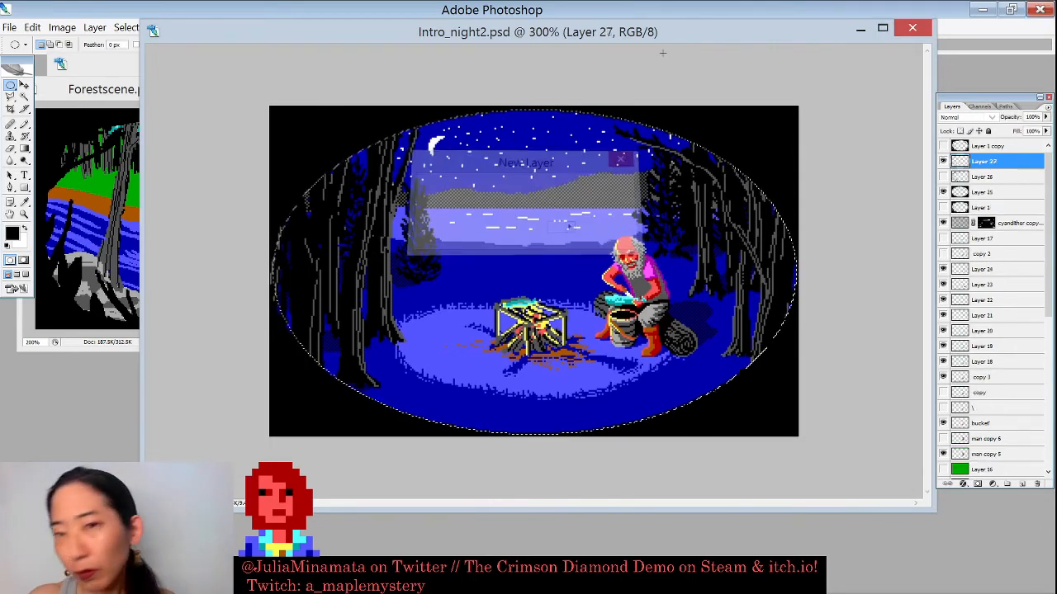
right_click(608, 121)
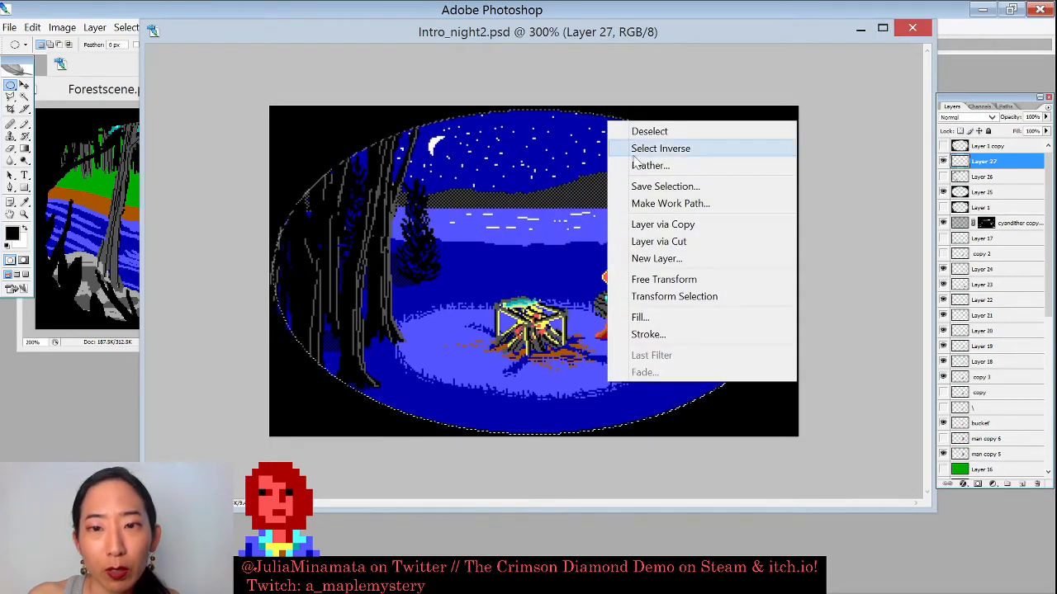
left_click(686, 336)
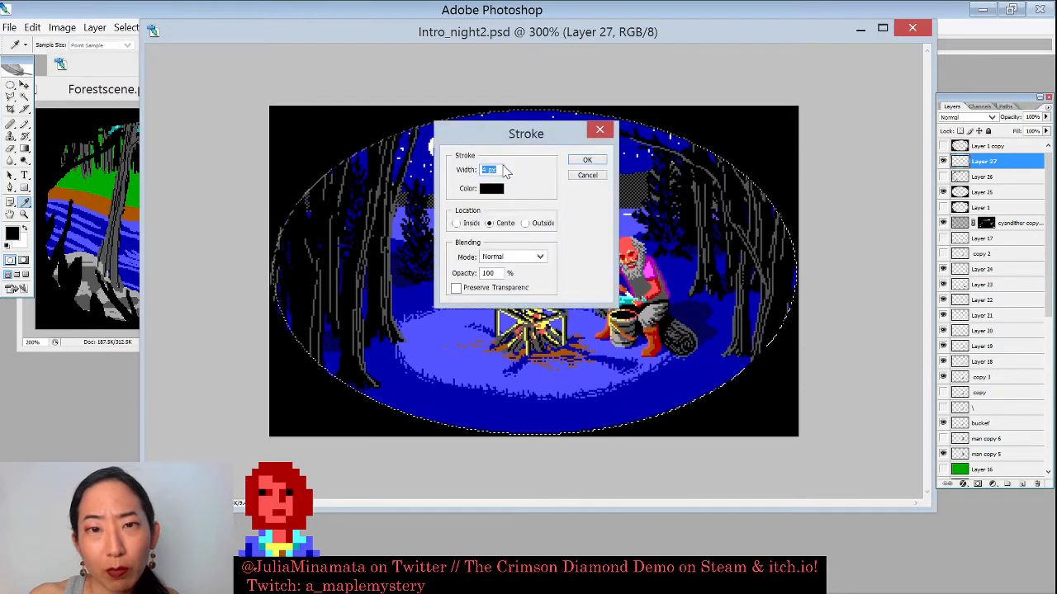
type("2")
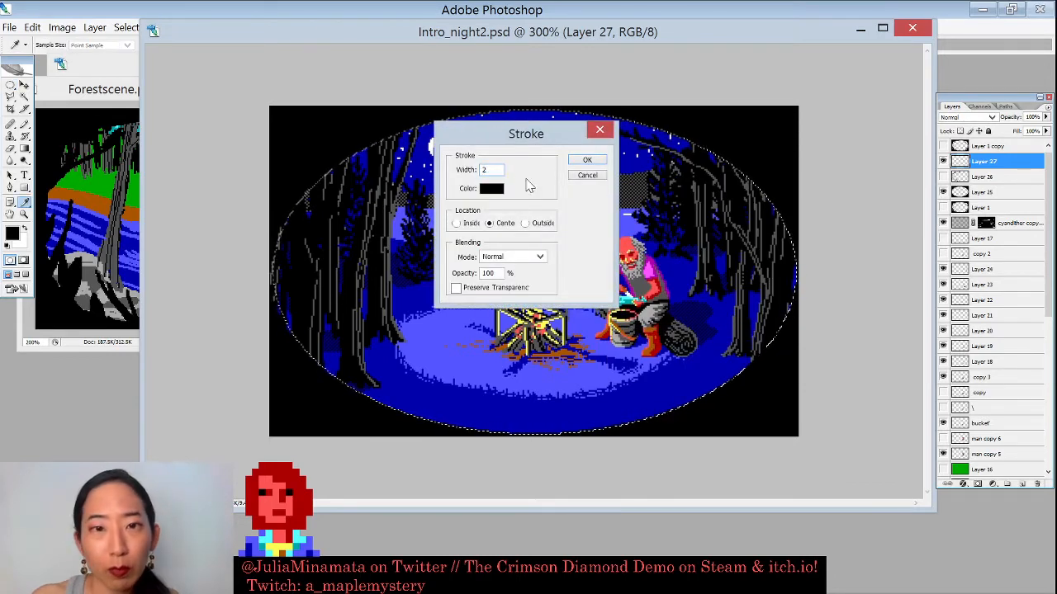
left_click(493, 189)
left_click(634, 413)
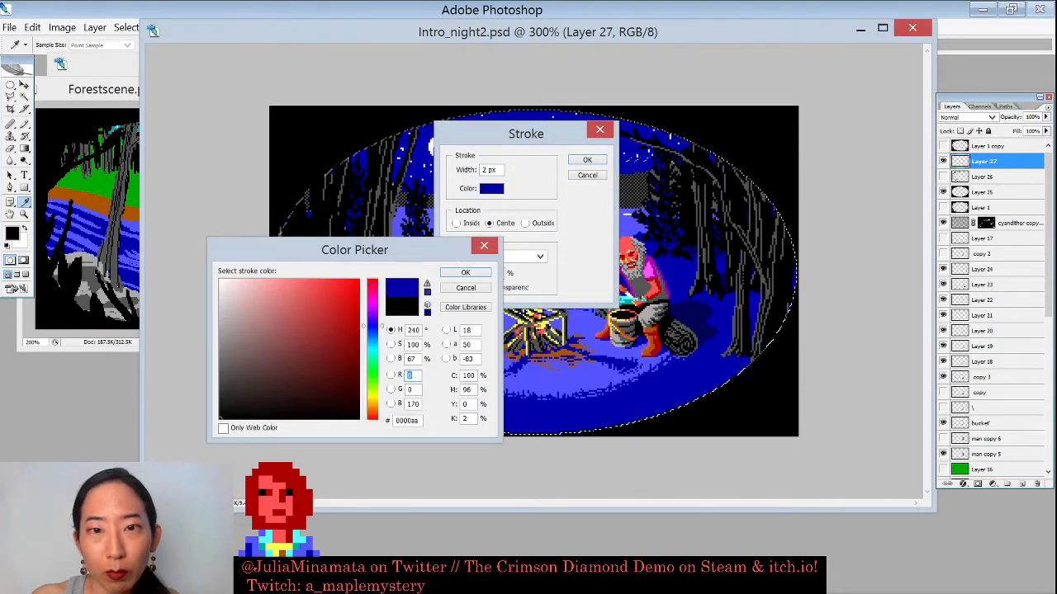
left_click(471, 272)
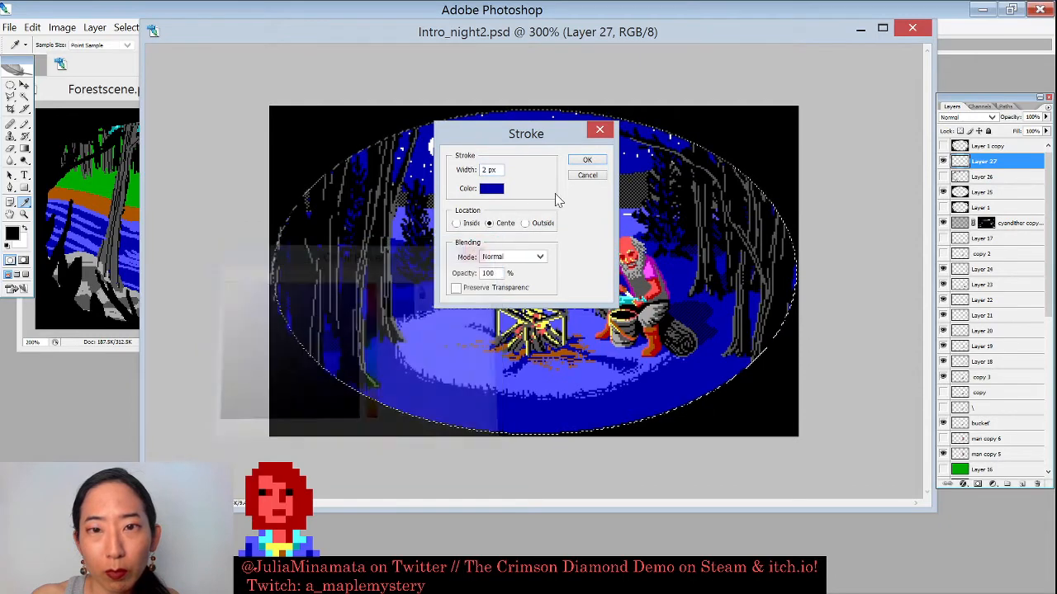
left_click(586, 161)
key("ctrl+d")
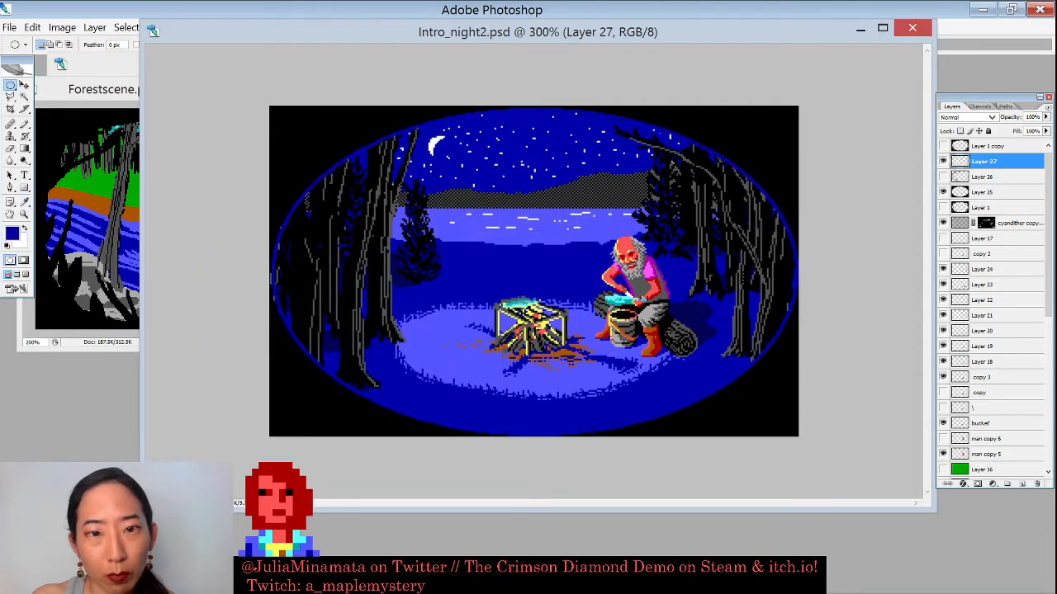
Step: Recolor the oval outline on Layer 27 with a dark grey sampled from the scene
key("v")
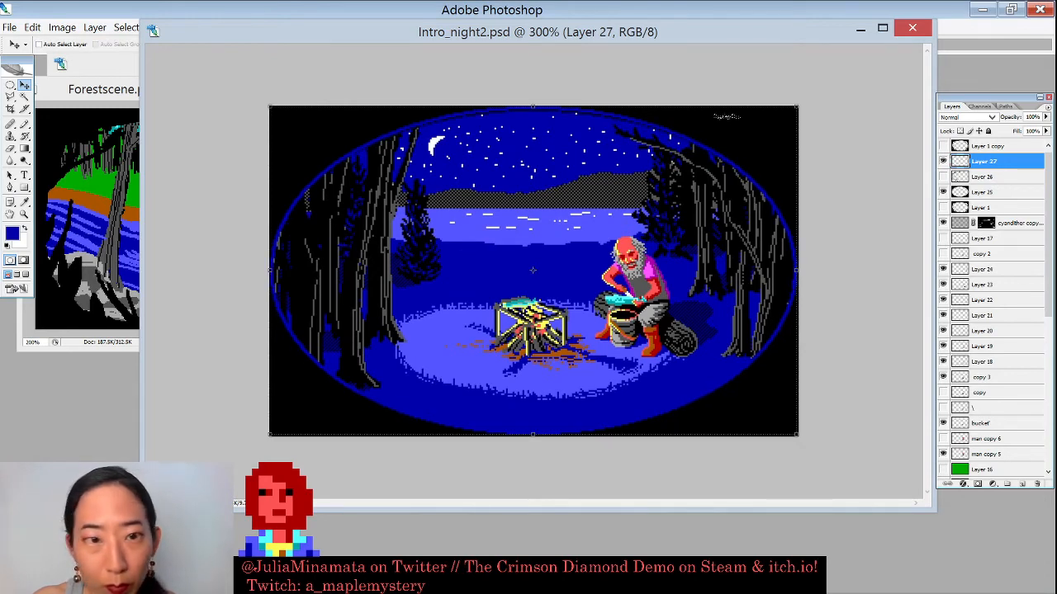
key("b")
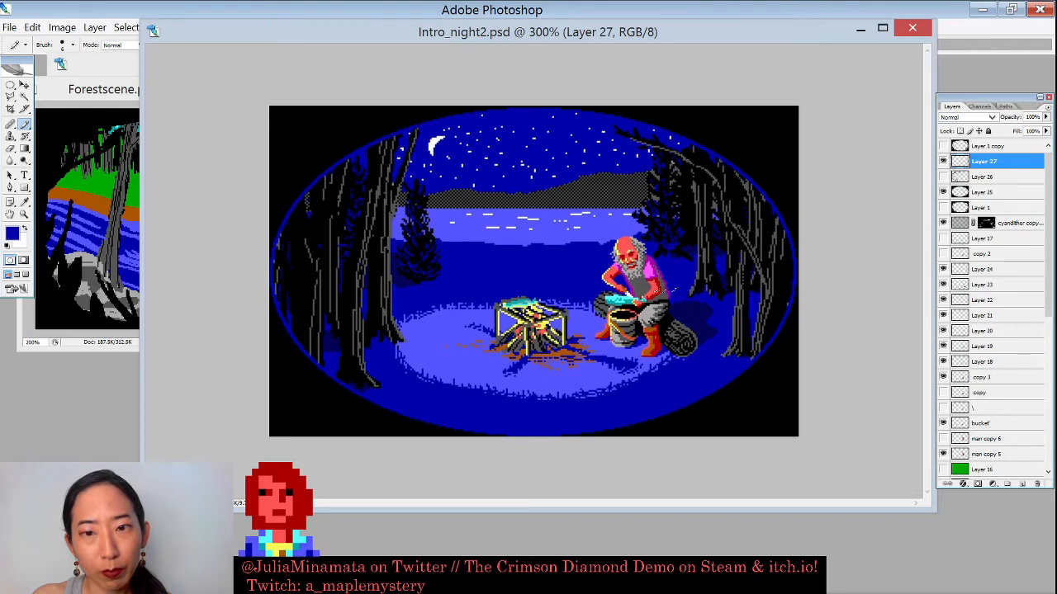
left_click(682, 291, "alt")
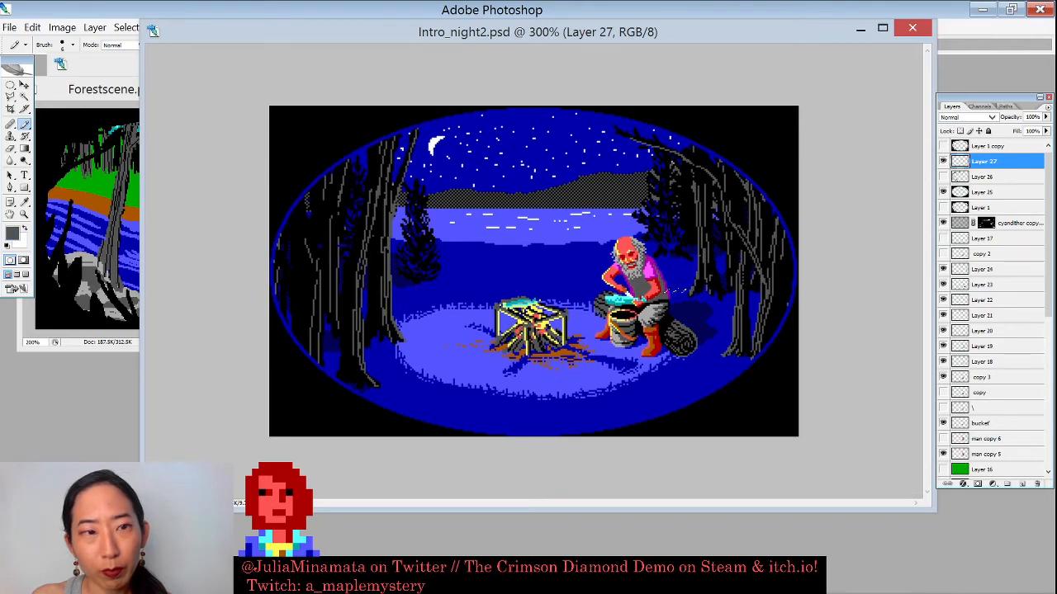
key("x")
key("w")
mouse_move(483, 41)
left_mouse_down()
mouse_move(493, 77)
mouse_move(479, 133)
left_mouse_up()
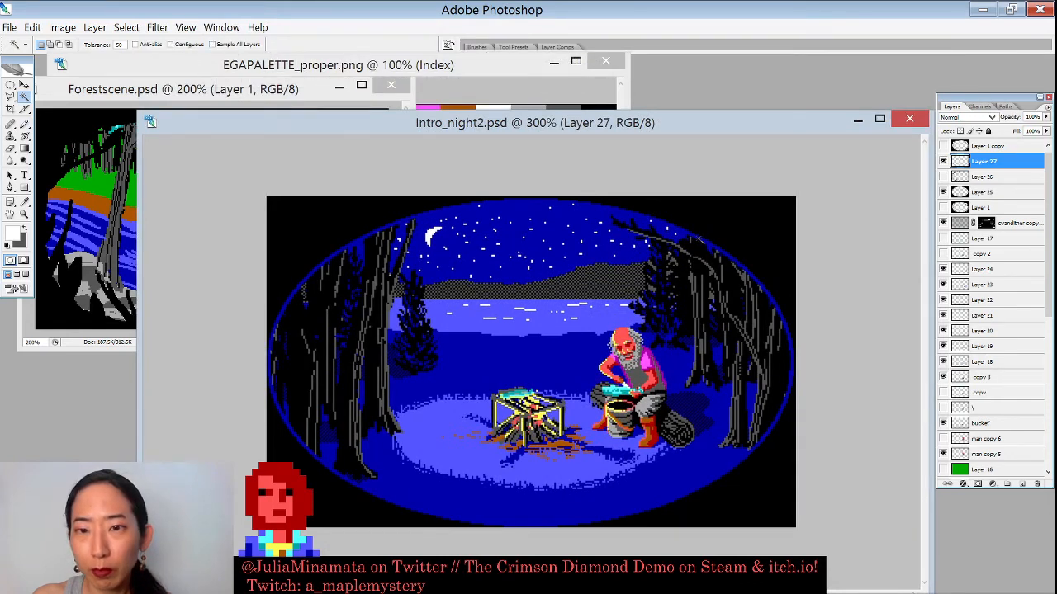
left_click(697, 238)
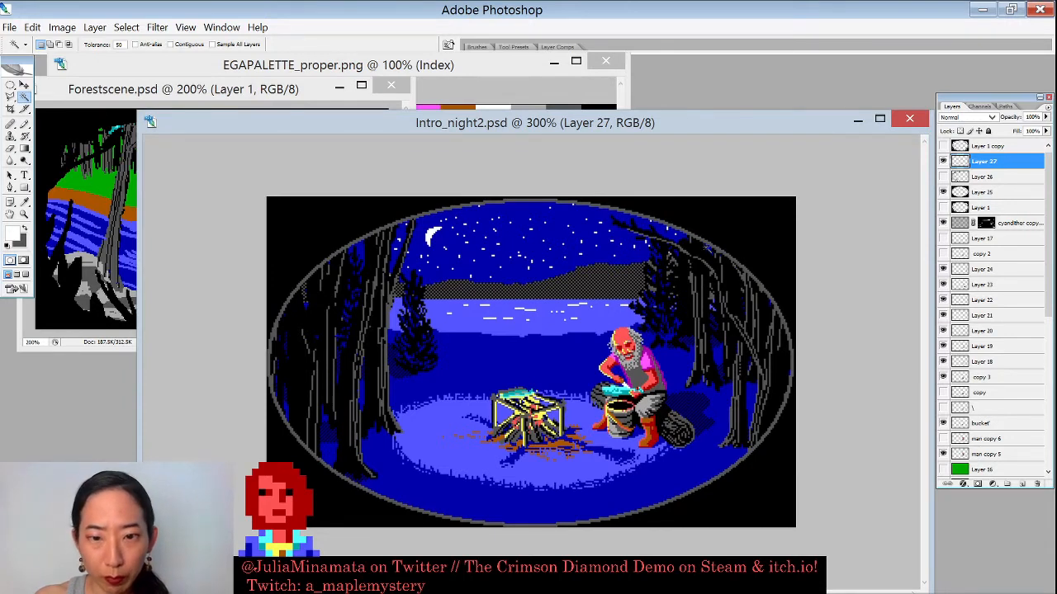
key("v")
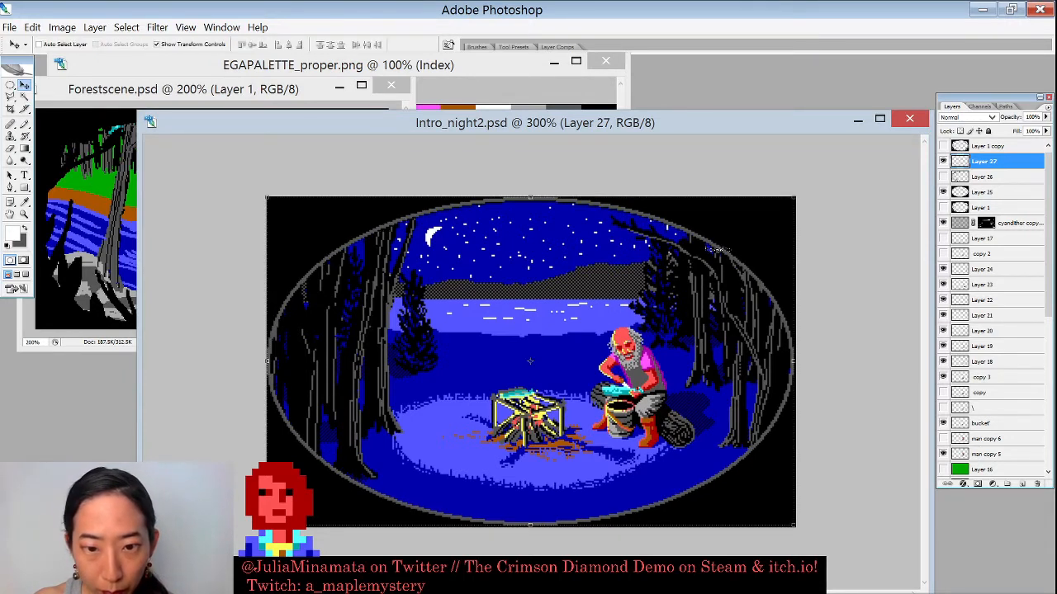
key("b")
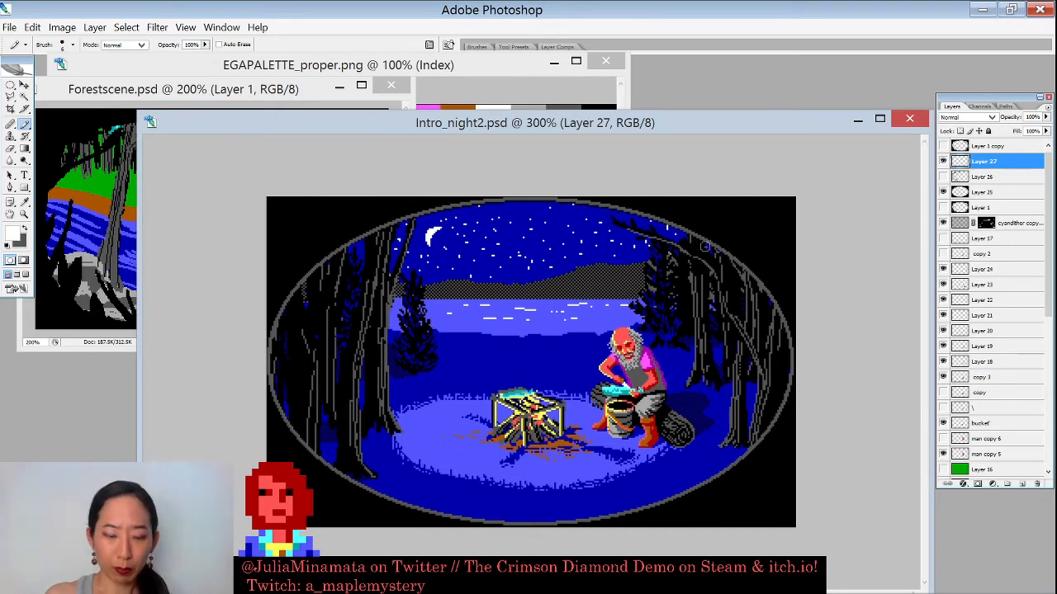
key("v")
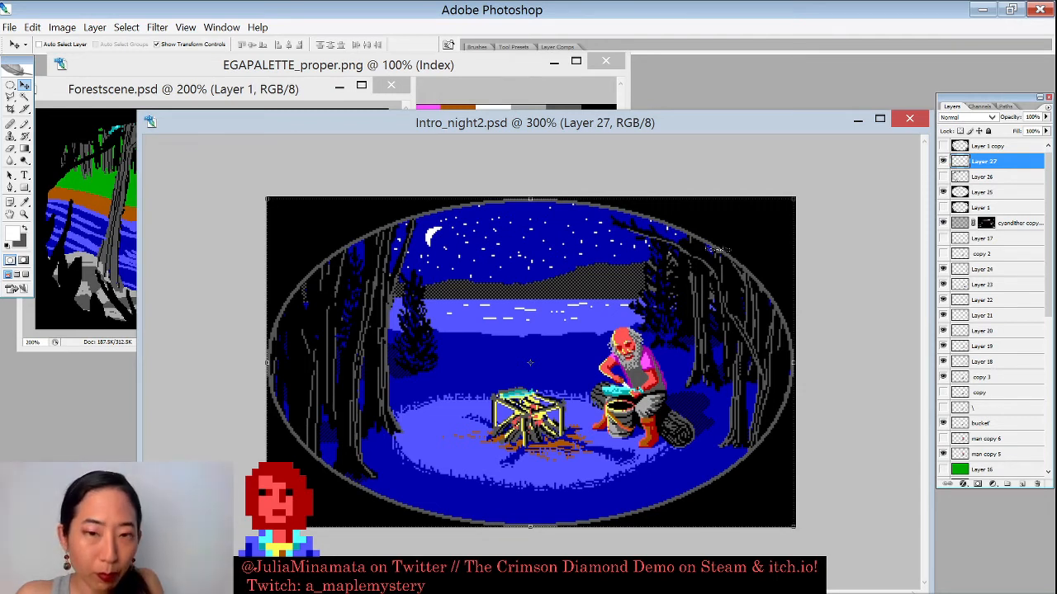
key("b")
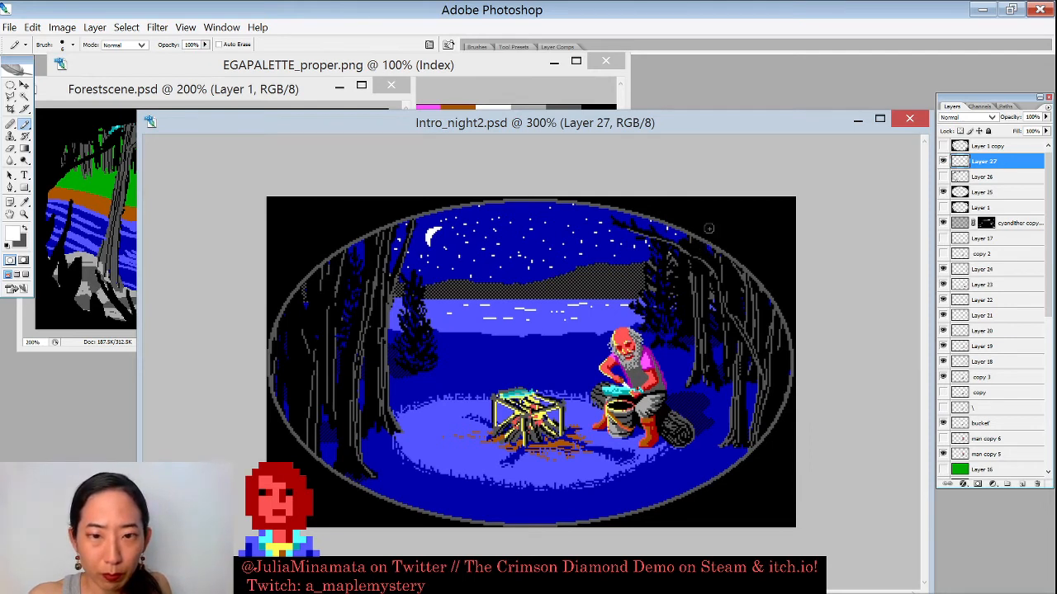
Step: Move Layer 25 above Layer 26 and toggle Layers 25 and 27 to compare the frame, leaving both visible
left_click(944, 161)
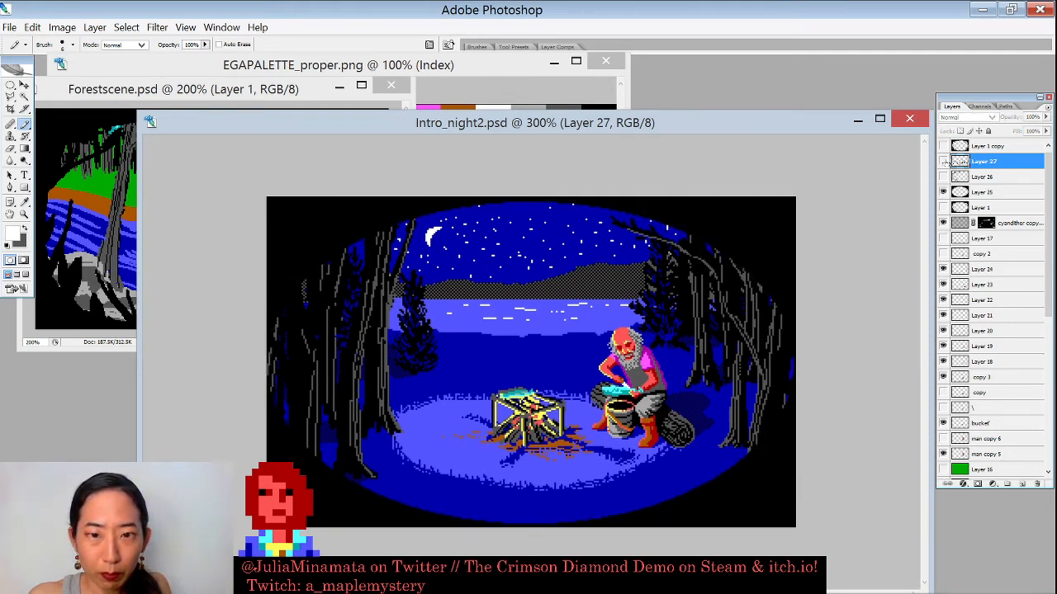
left_click_drag(983, 192, 949, 172)
left_click(943, 177)
left_click(944, 177)
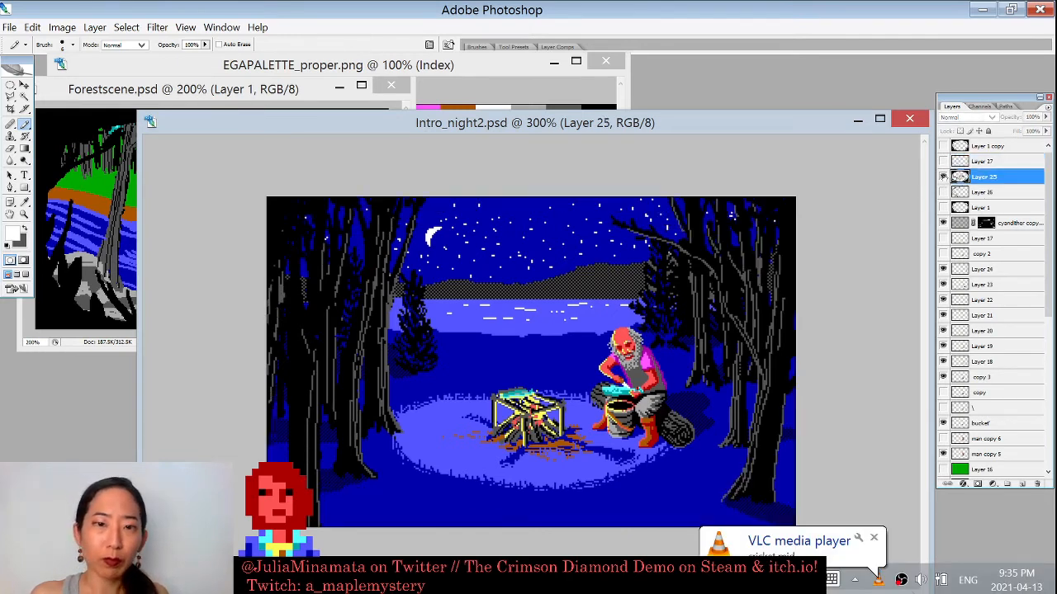
left_click(944, 177)
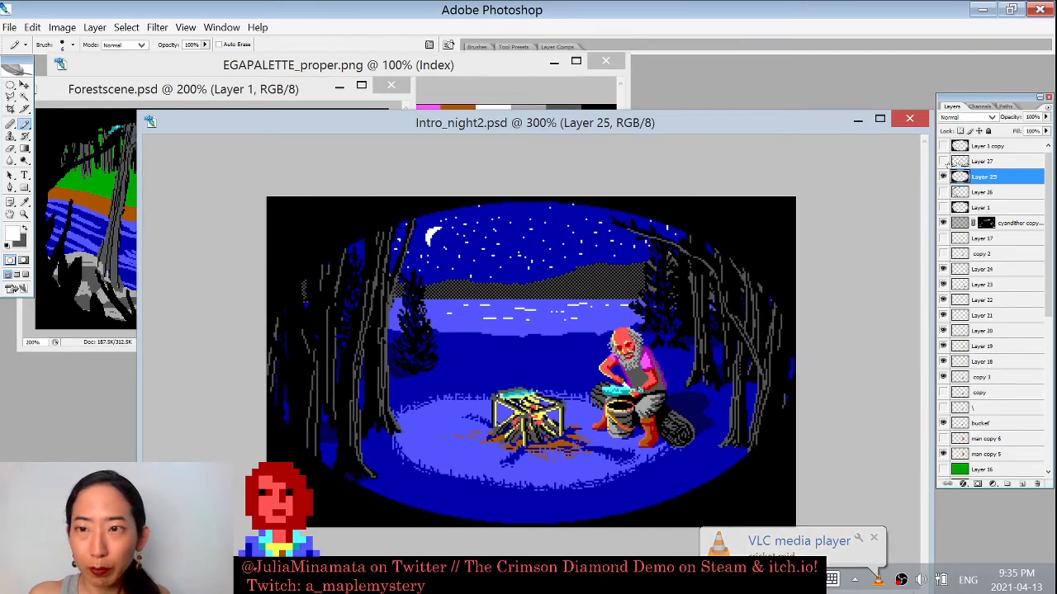
left_click(944, 162)
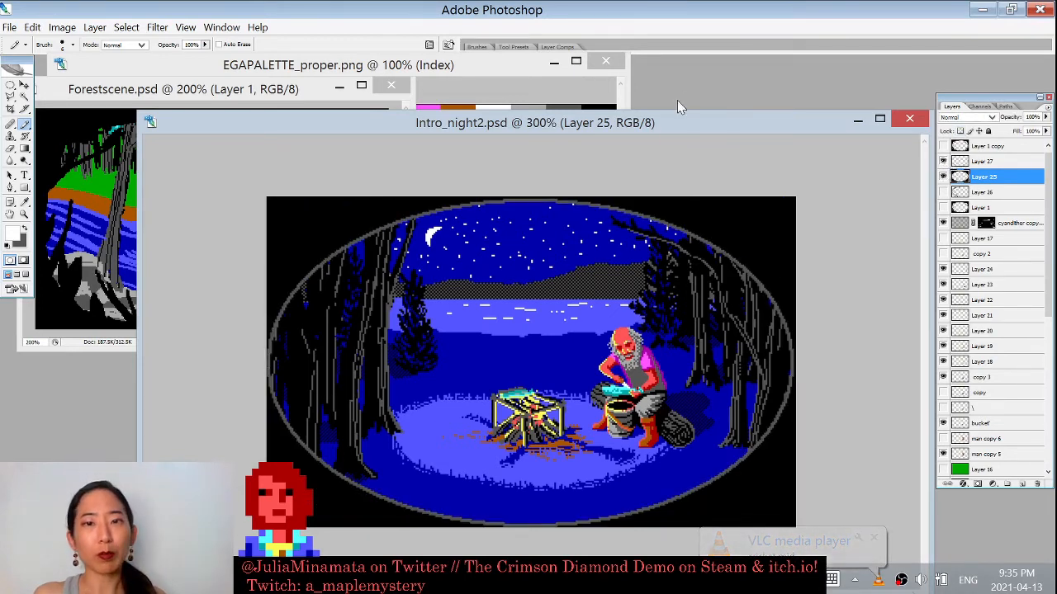
Step: Hide the oval frame on Layer 25 and its outline on Layer 27, and create a new layer above Layer 24
left_click_drag(667, 122, 755, 60)
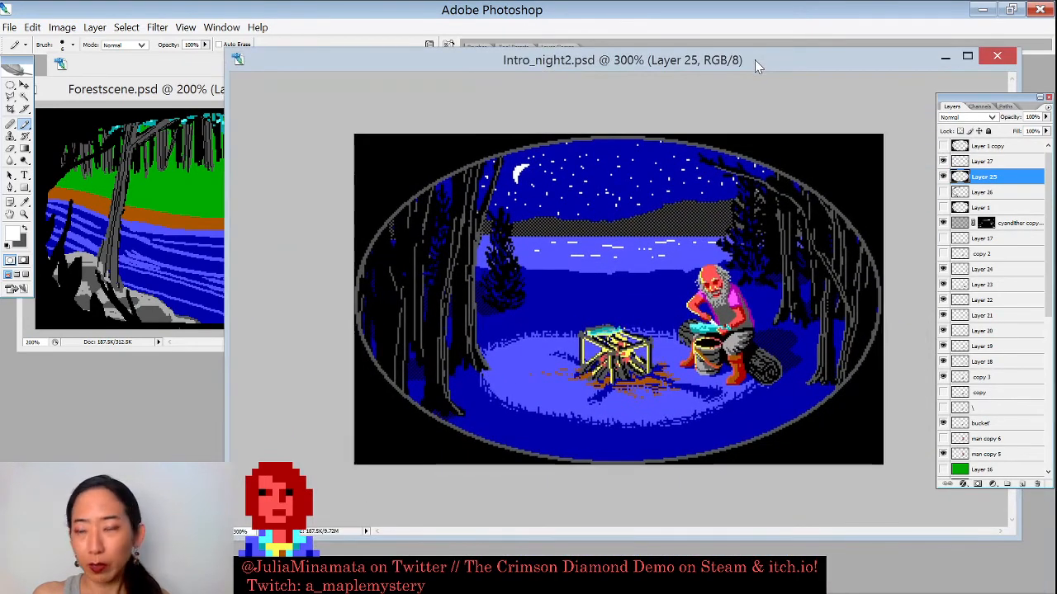
left_click_drag(754, 60, 699, 92)
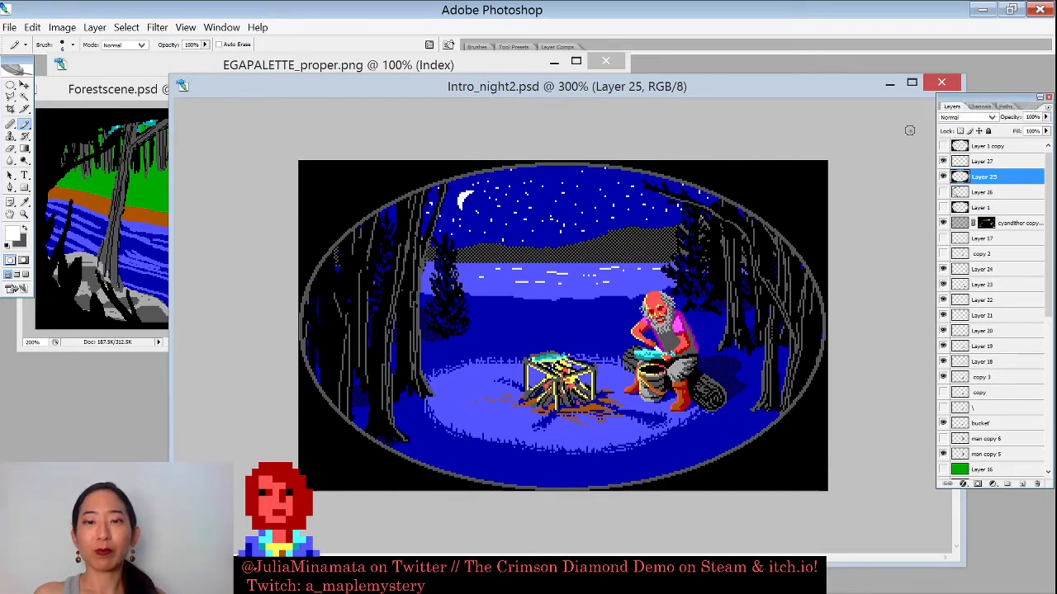
left_click(943, 175)
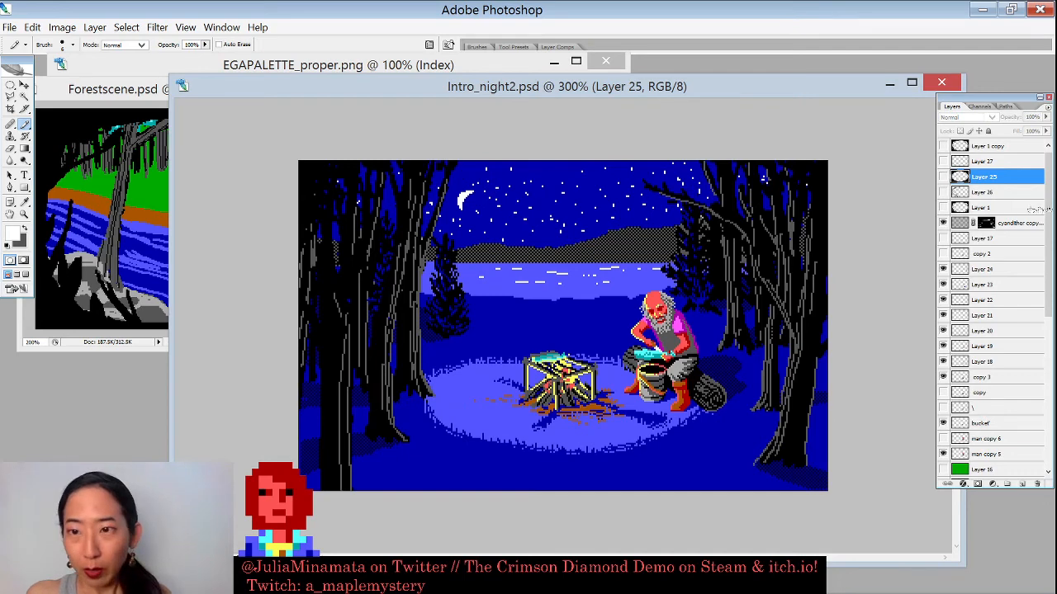
left_click(1004, 269)
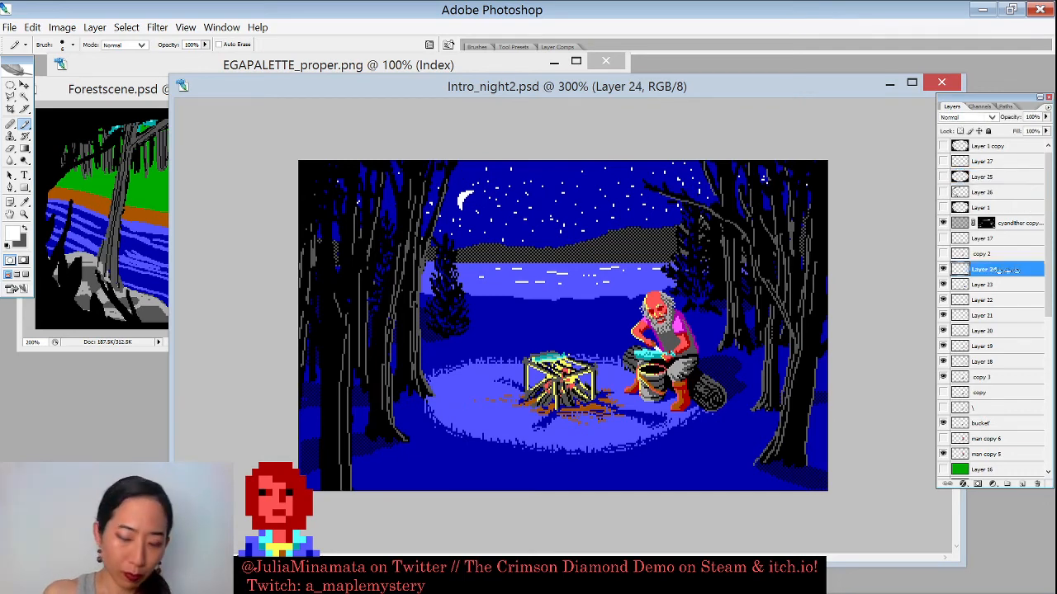
key("ctrl+shift+n")
key("Return")
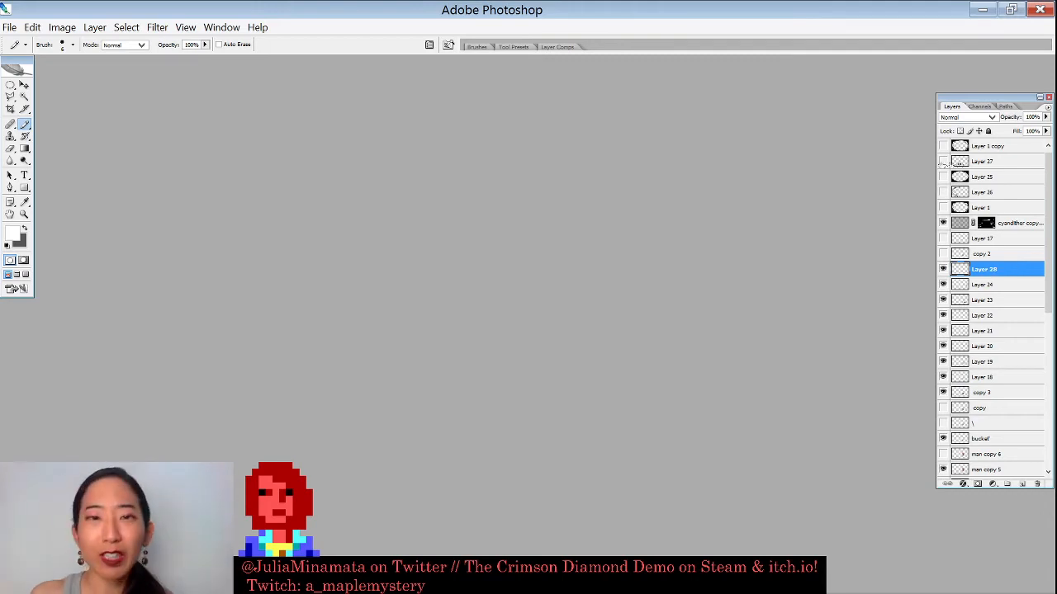
Step: With a 1 px pencil in the sky's sampled dark blue, trim oversized stars in the middle of the sky on the new layer
left_click(691, 4)
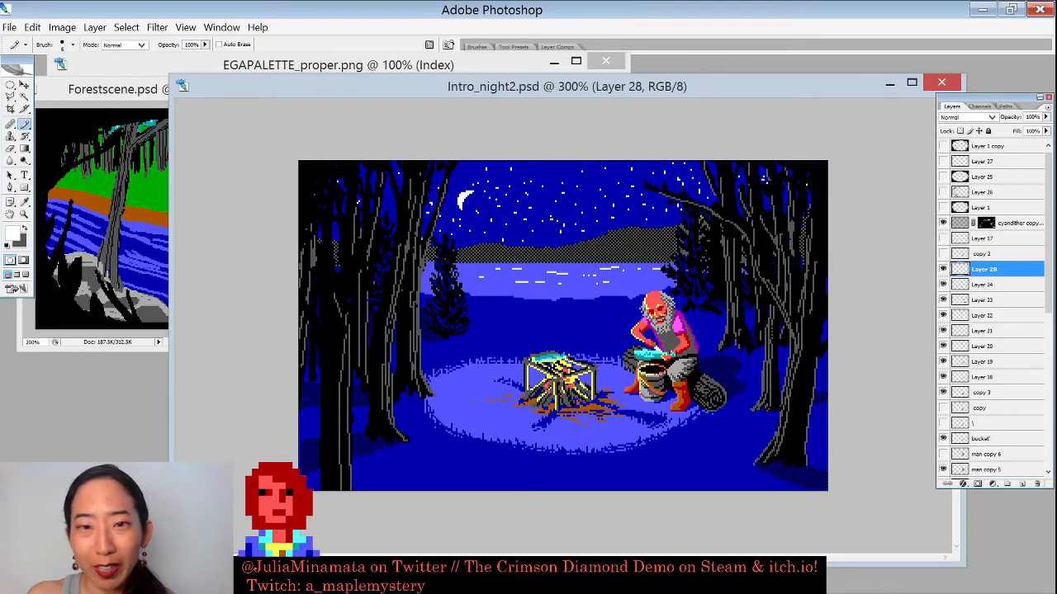
left_click_drag(386, 139, 646, 300)
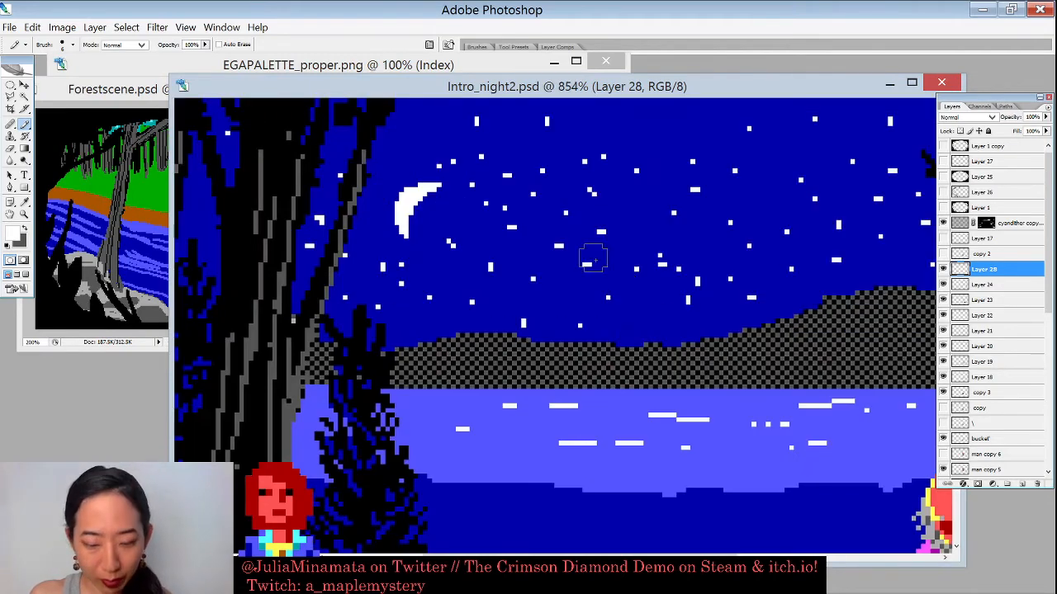
key("bracketleft")
key("bracketleft")
key("bracketleft")
key("bracketleft")
key("bracketleft")
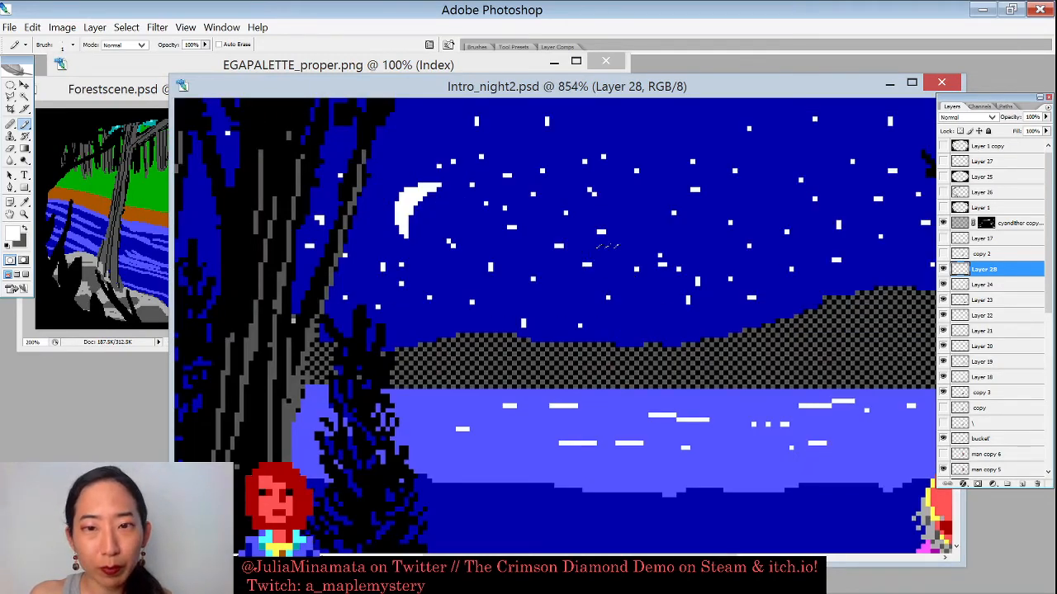
left_click(598, 256, "alt")
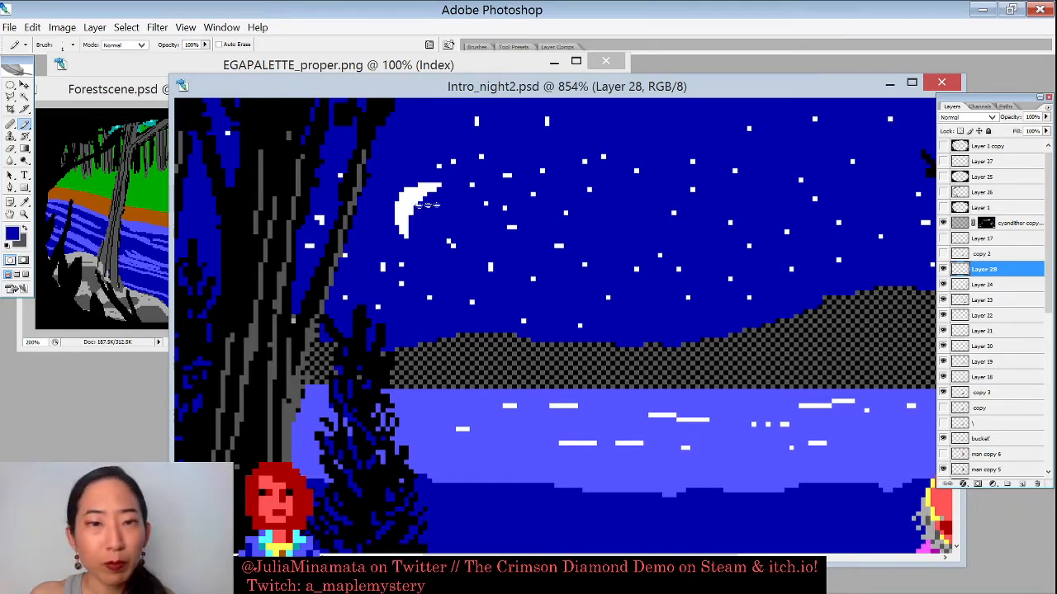
scroll(553, 326, "left", 2)
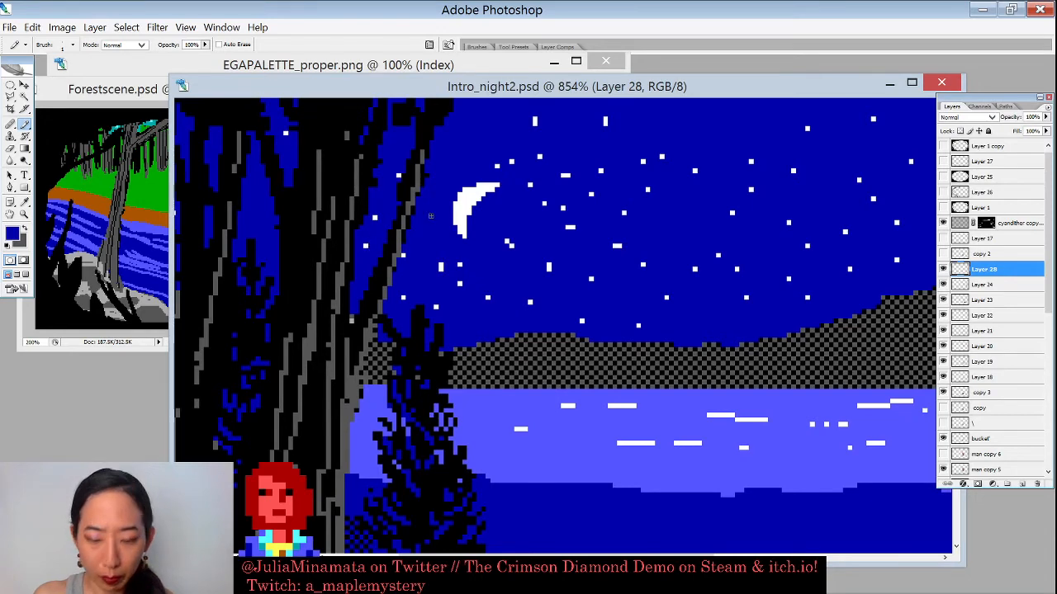
scroll(431, 216, "down", 5)
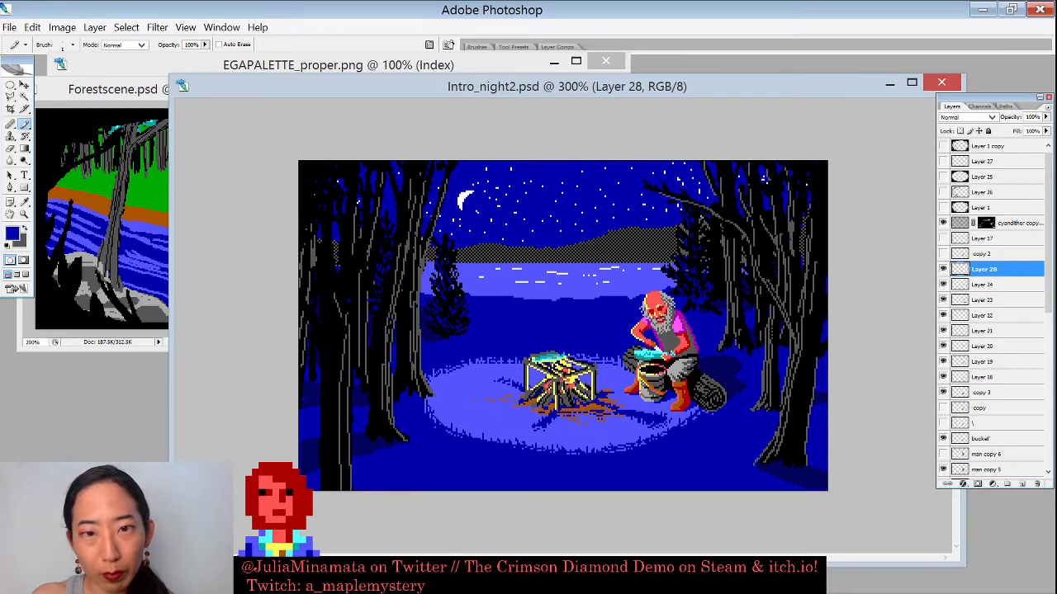
Step: Reduce the larger stars around the moon to single pixels by painting over their extra pixels in dark blue
left_click_drag(412, 184, 537, 284)
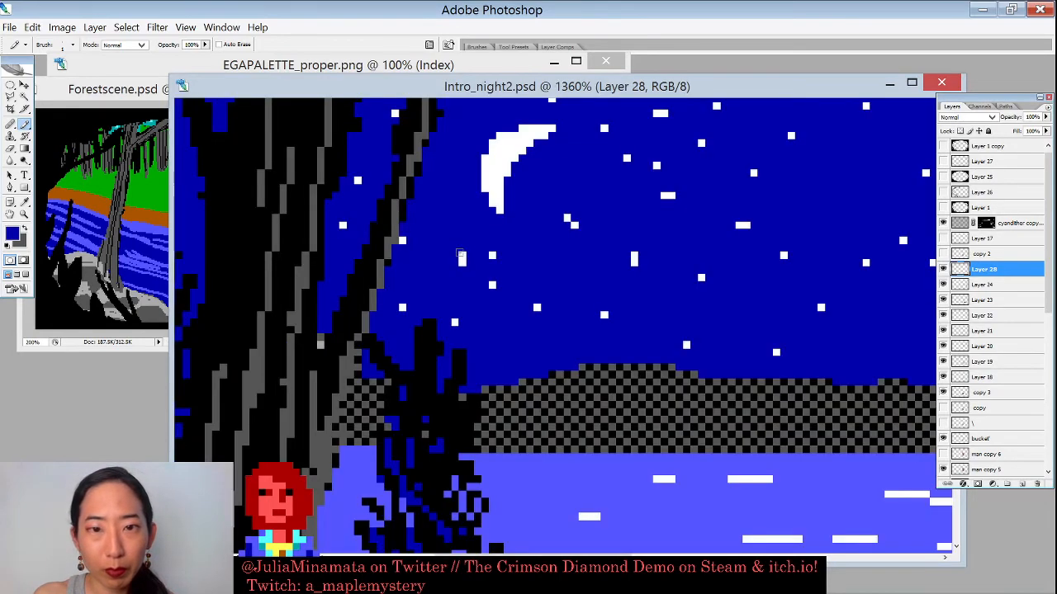
left_click(574, 226)
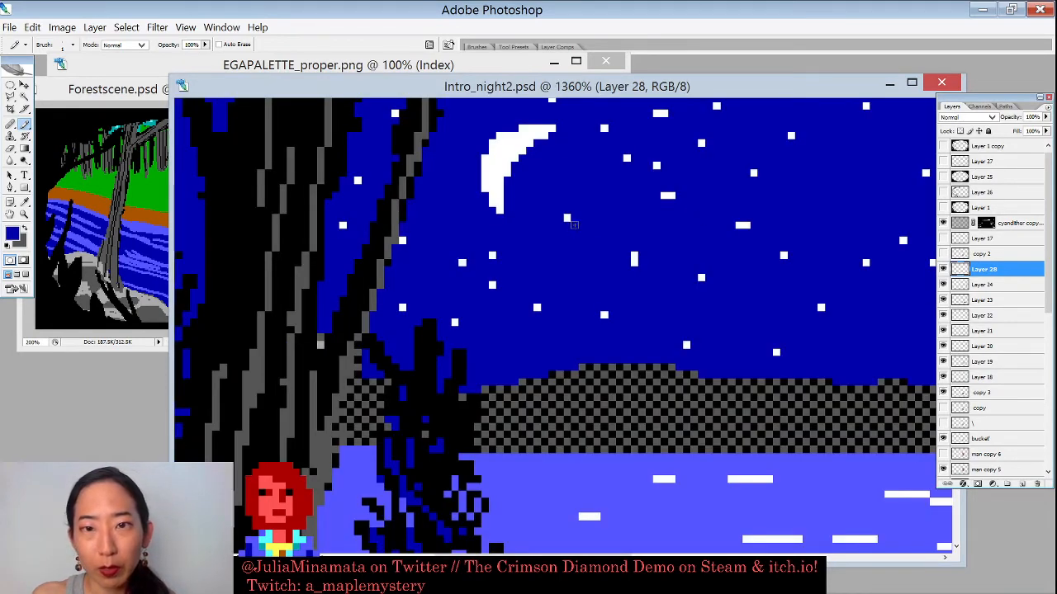
left_click(745, 225)
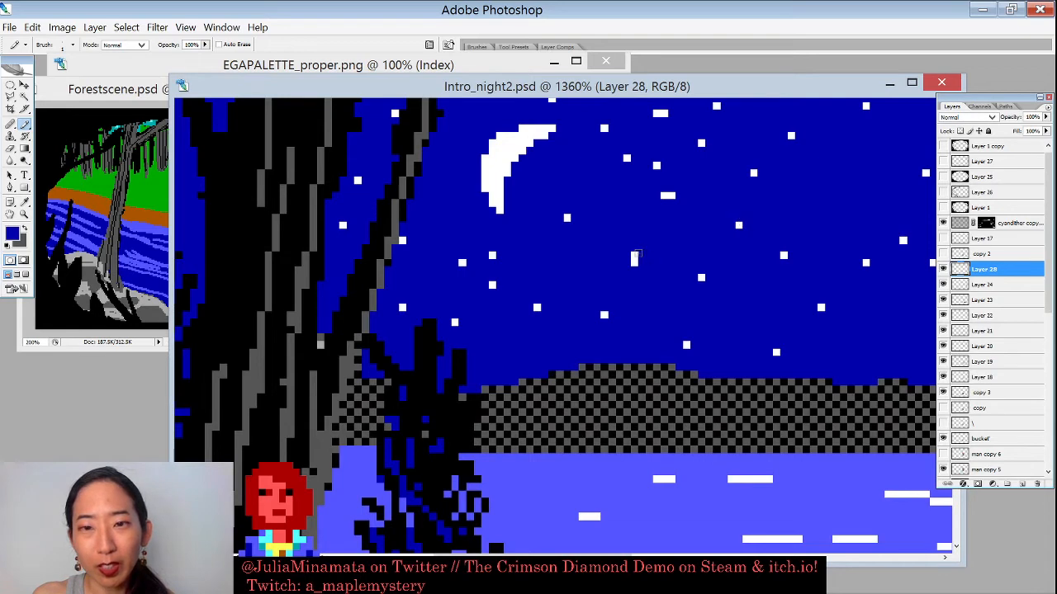
left_click(634, 254)
left_click(656, 115)
left_click_drag(626, 156, 638, 265)
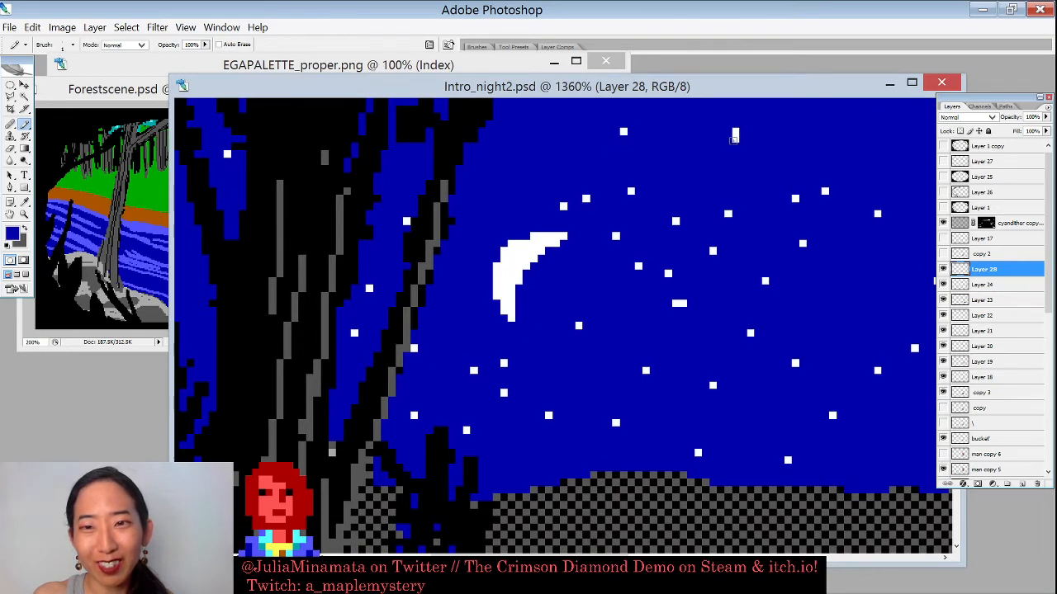
left_click(735, 140)
left_click_drag(706, 236, 561, 297)
left_click(539, 303)
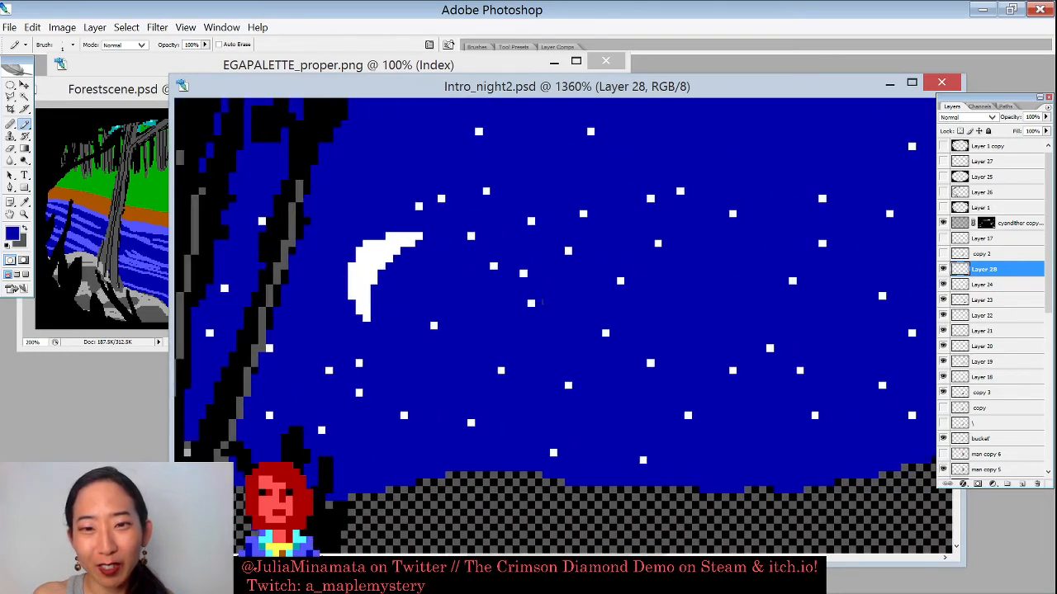
Step: Trim the larger stars around the overhanging branch on the right side of the sky to single pixels
left_click_drag(718, 248, 402, 298)
left_click_drag(749, 251, 374, 304)
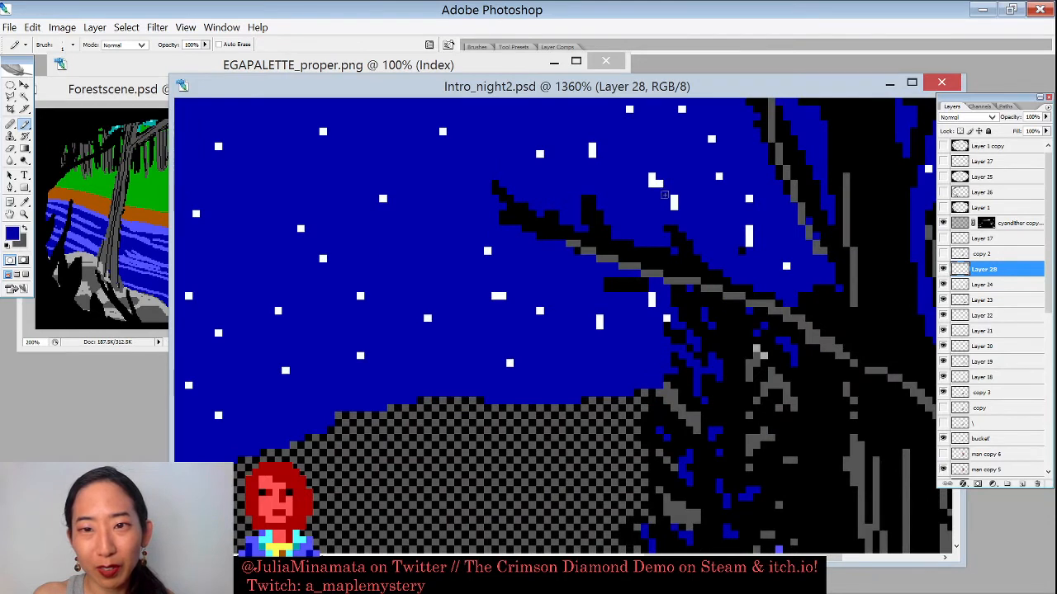
left_click(658, 184)
left_click(674, 207)
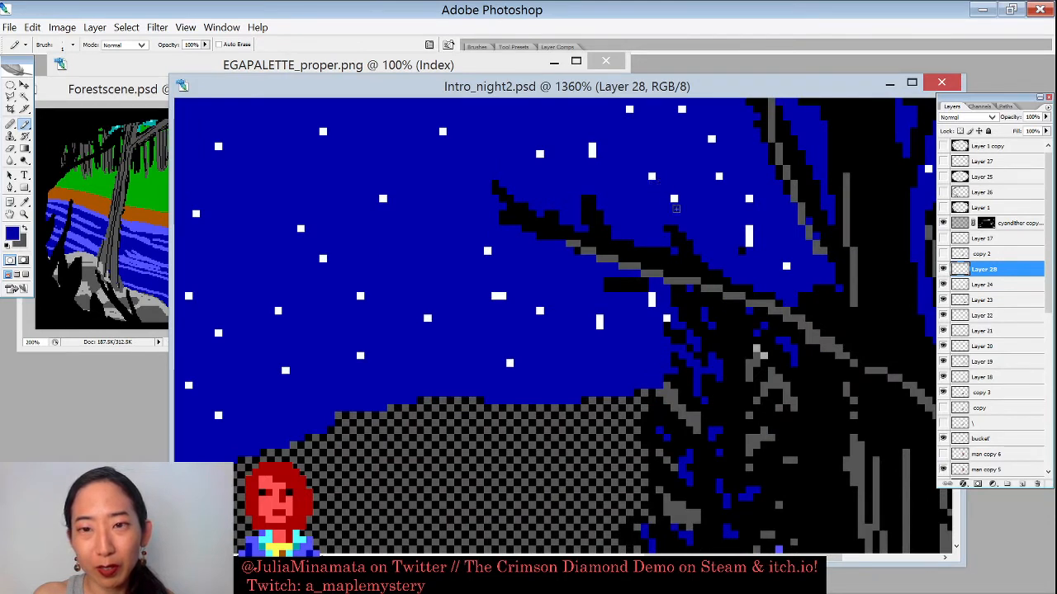
left_click(652, 296)
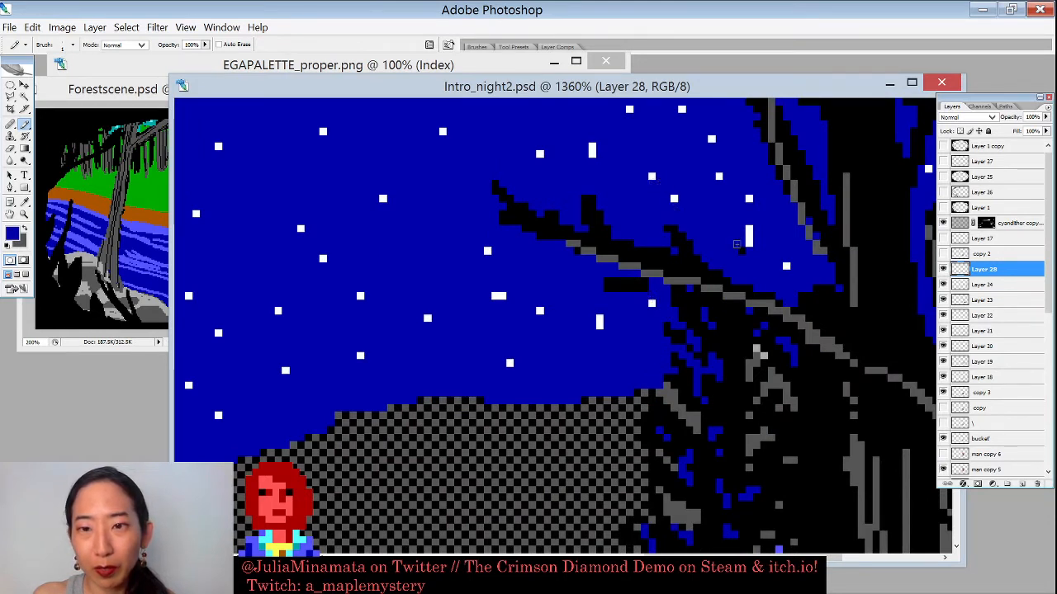
left_click(748, 241)
left_click(592, 153)
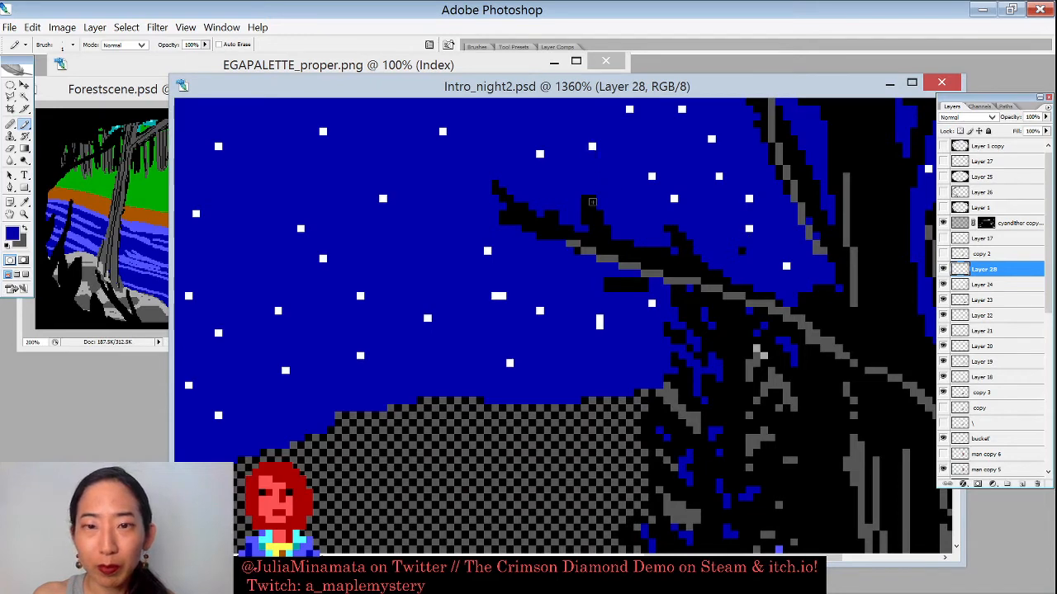
left_click(600, 318)
Step: Paint out surplus star pixels in the sky gaps between the right-hand trees with dark blue
scroll(499, 296, "right", 5)
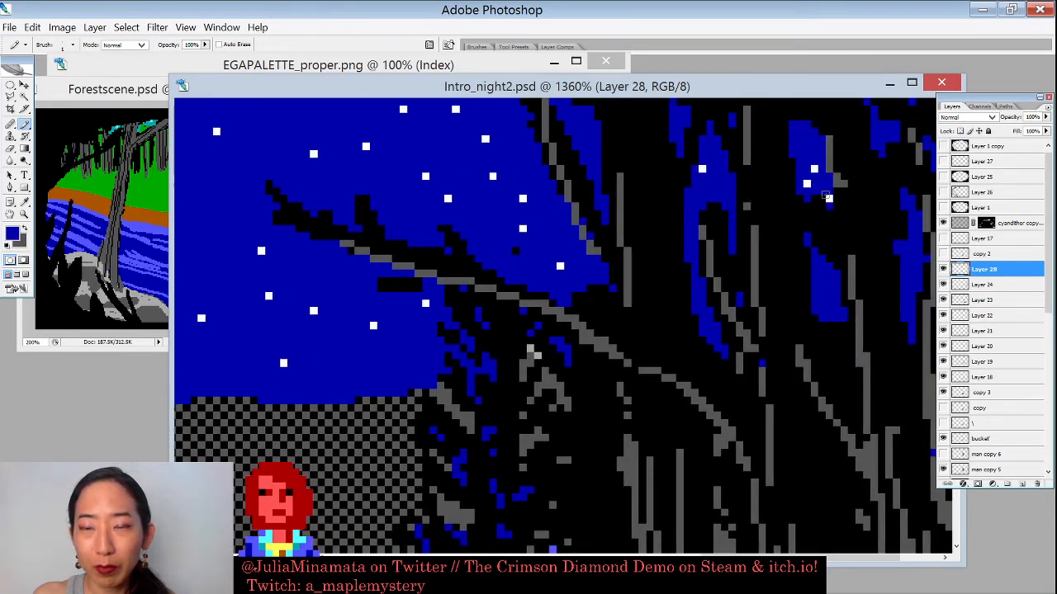
left_click(828, 198)
left_click(815, 168)
key("ctrl+minus")
key("ctrl+minus")
key("ctrl+minus")
key("ctrl+minus")
key("ctrl+minus")
key("ctrl+minus")
key("ctrl+minus")
key("ctrl+minus")
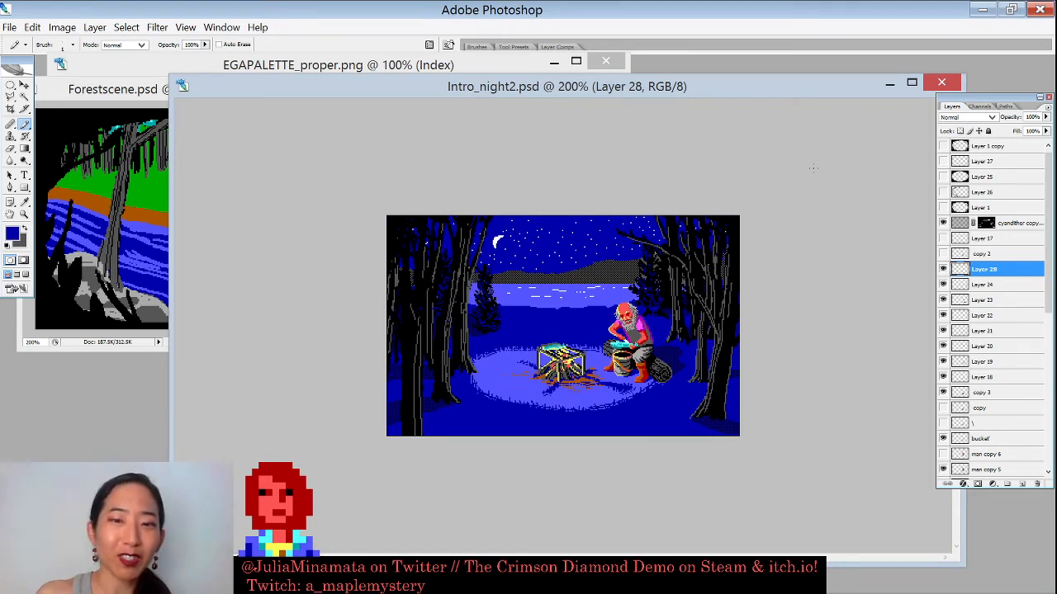
Step: Touch up the stars near the overhanging branch with single pixels in sampled white and the sky's dark blue
scroll(467, 202, "up", 5)
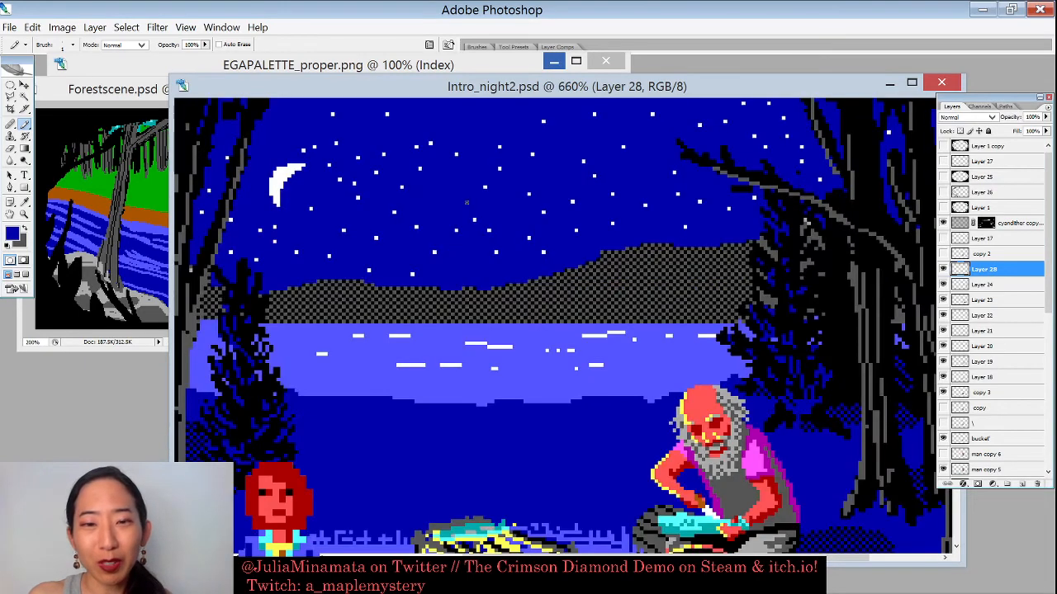
left_click(292, 169, "alt")
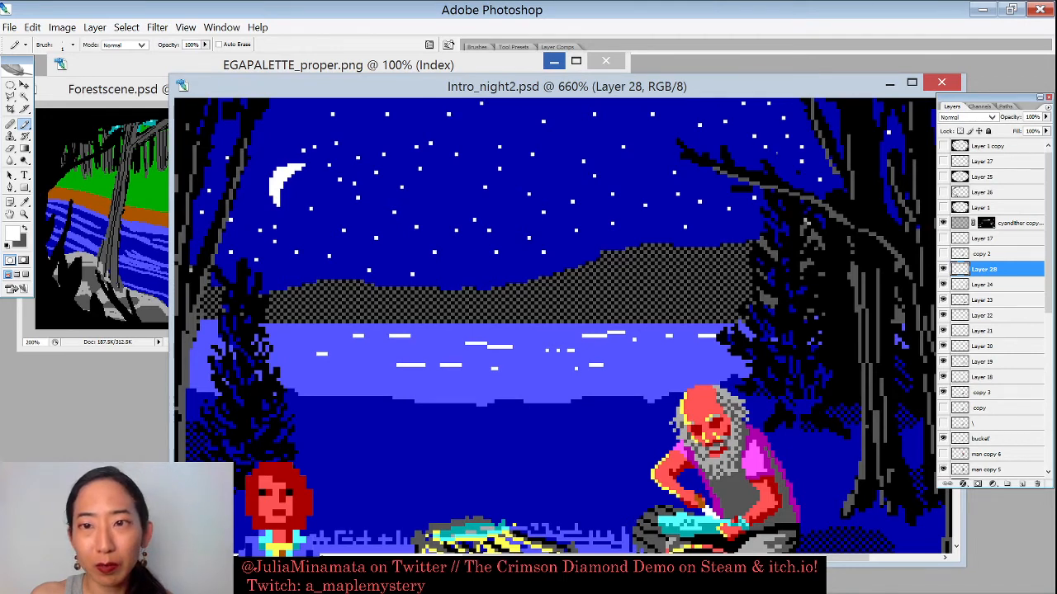
key("x")
left_click(799, 170, "alt")
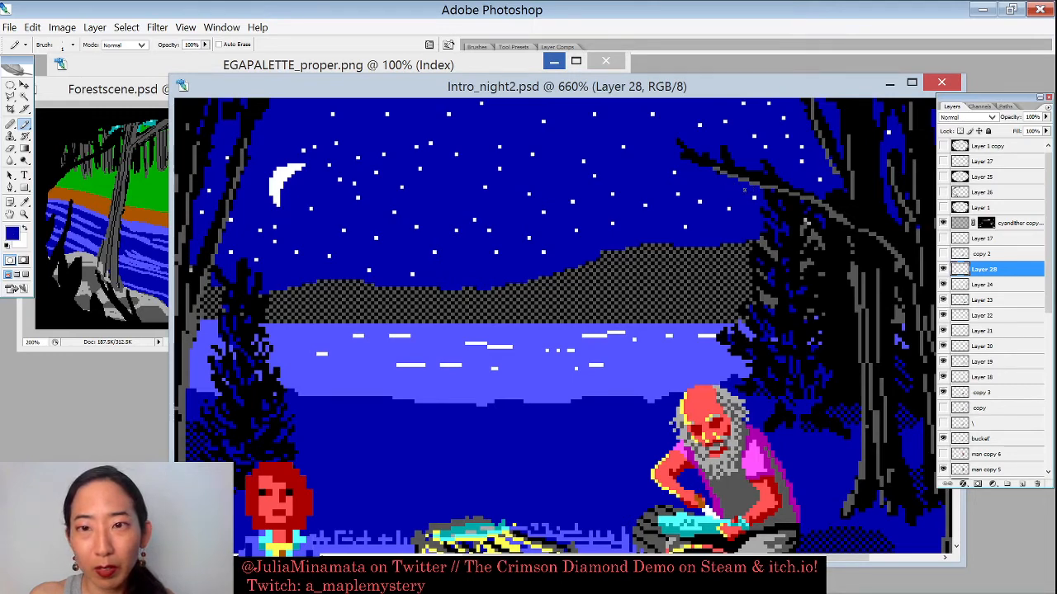
key("x")
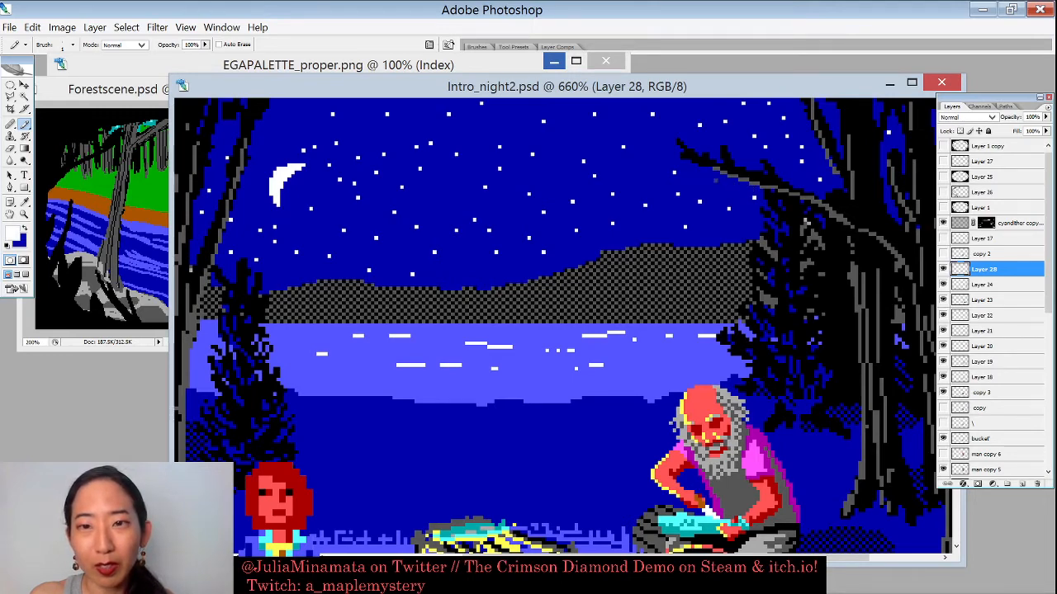
Step: Add single white star pixels in the sky gaps between the left-hand trees, painting out surplus pixels in dark blue
scroll(688, 191, "left", 5)
key("x")
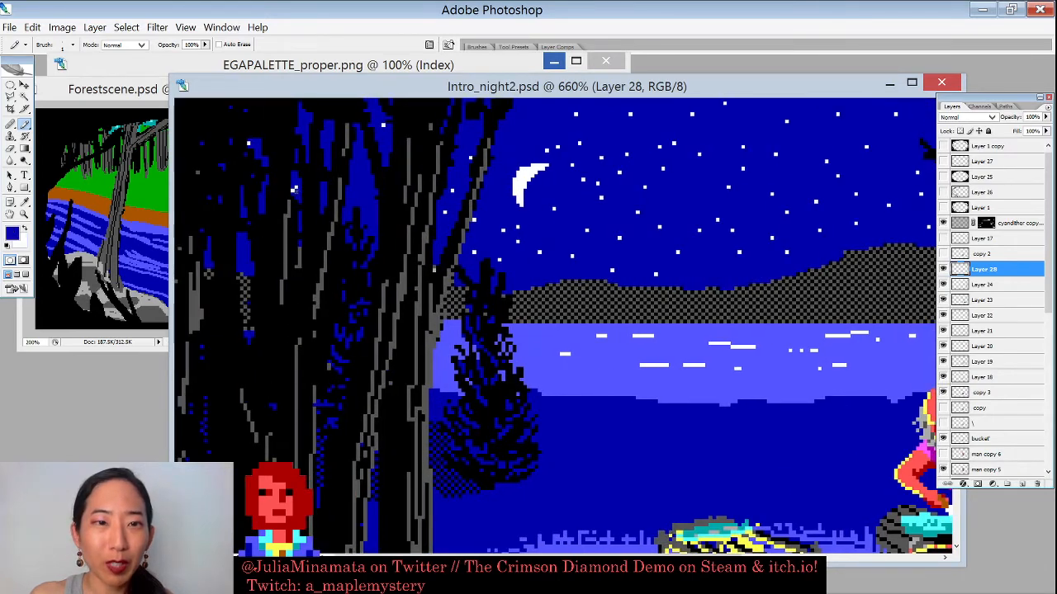
key("x")
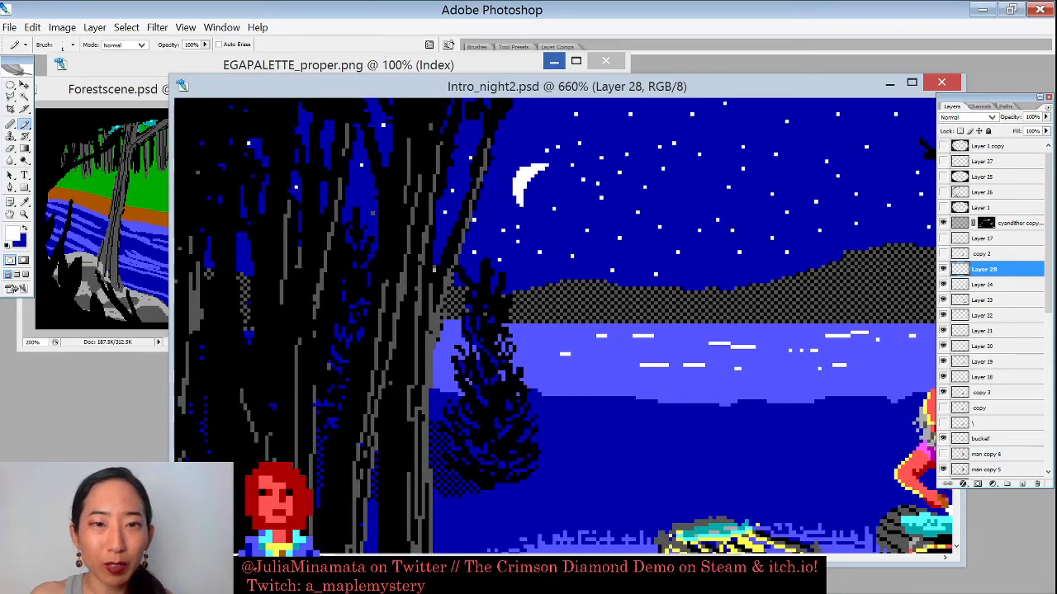
key("x")
key("x")
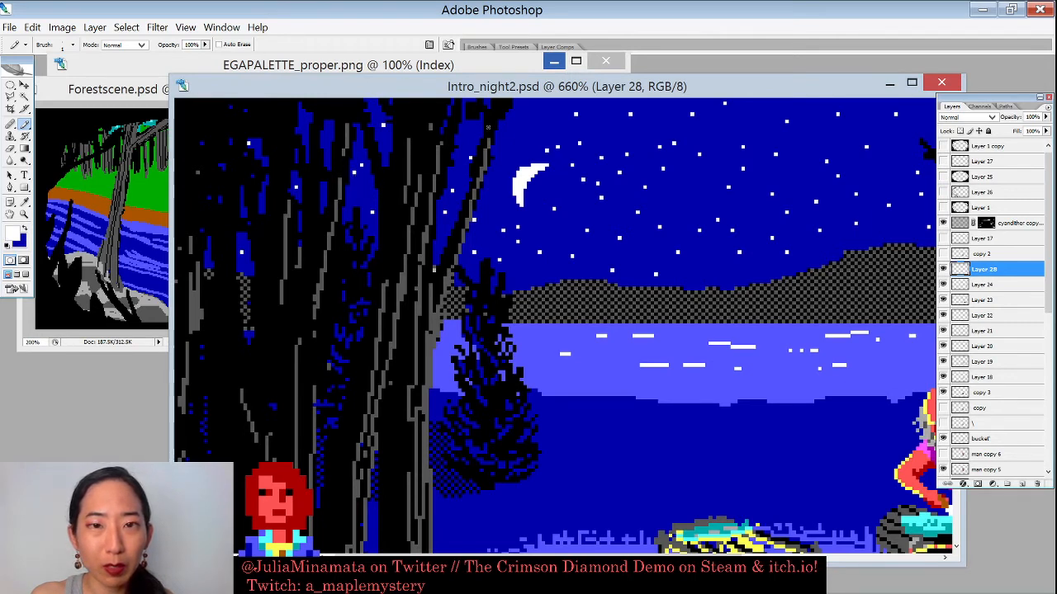
left_click(532, 115)
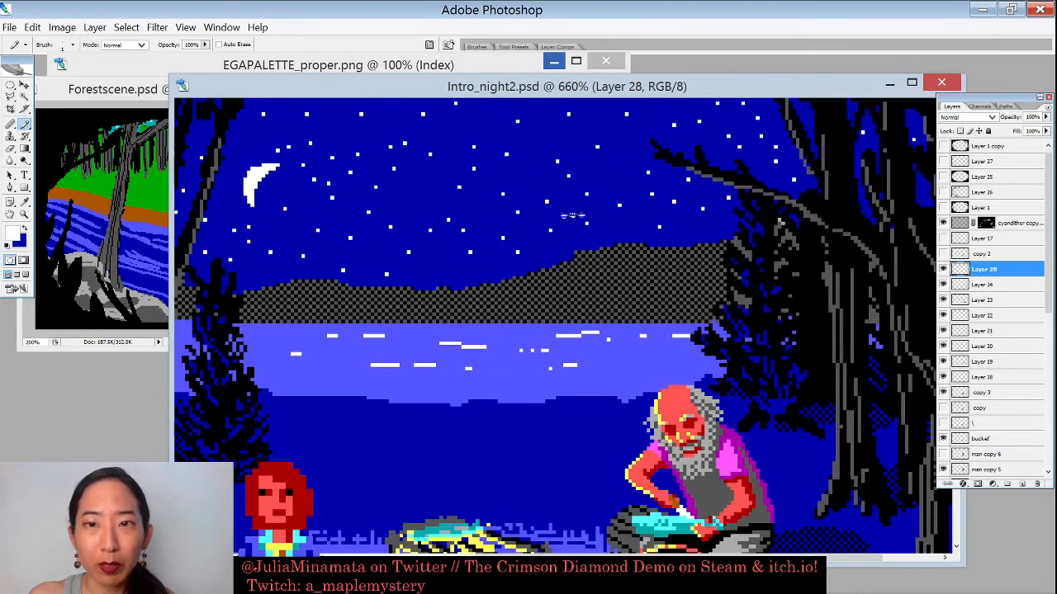
scroll(739, 232, "right", 3)
scroll(723, 232, "down", 4)
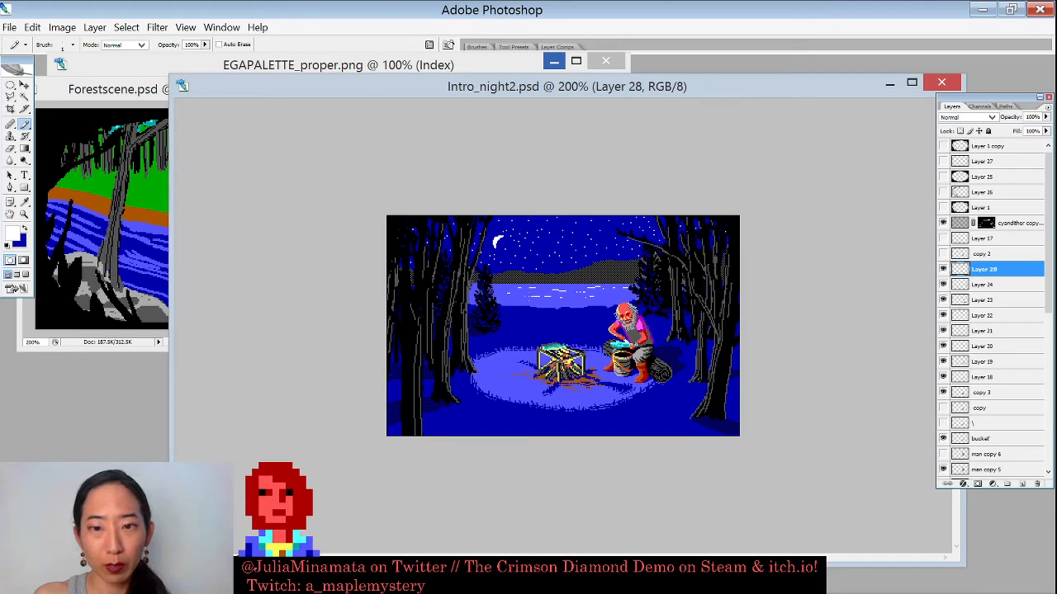
Step: Create a new layer with default settings and paint out the stray yellow pixel above the campfire grill in sampled dark blue
left_click_drag(548, 282, 705, 414)
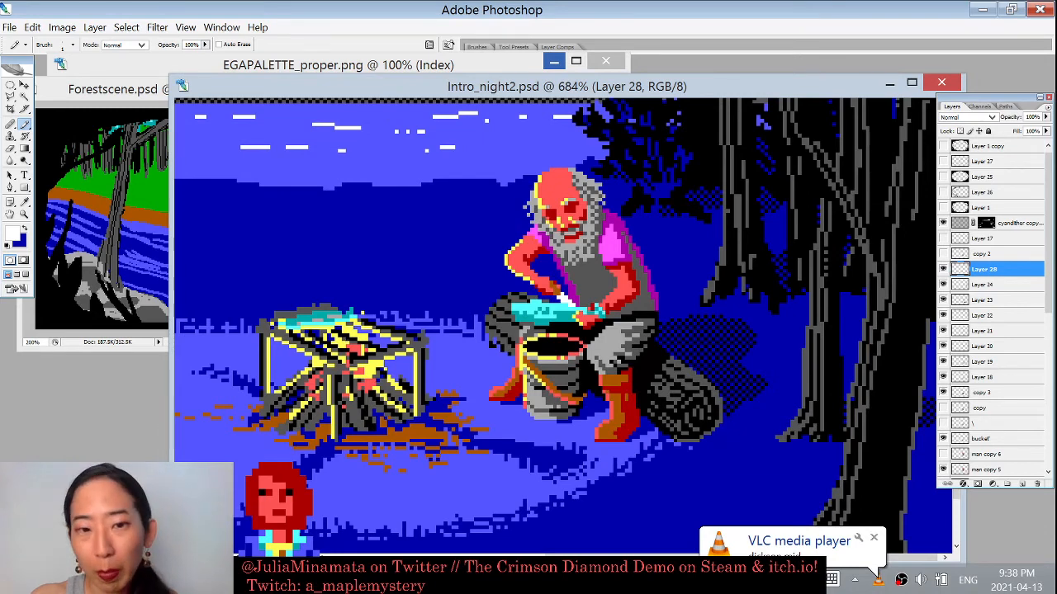
left_click_drag(504, 364, 644, 346)
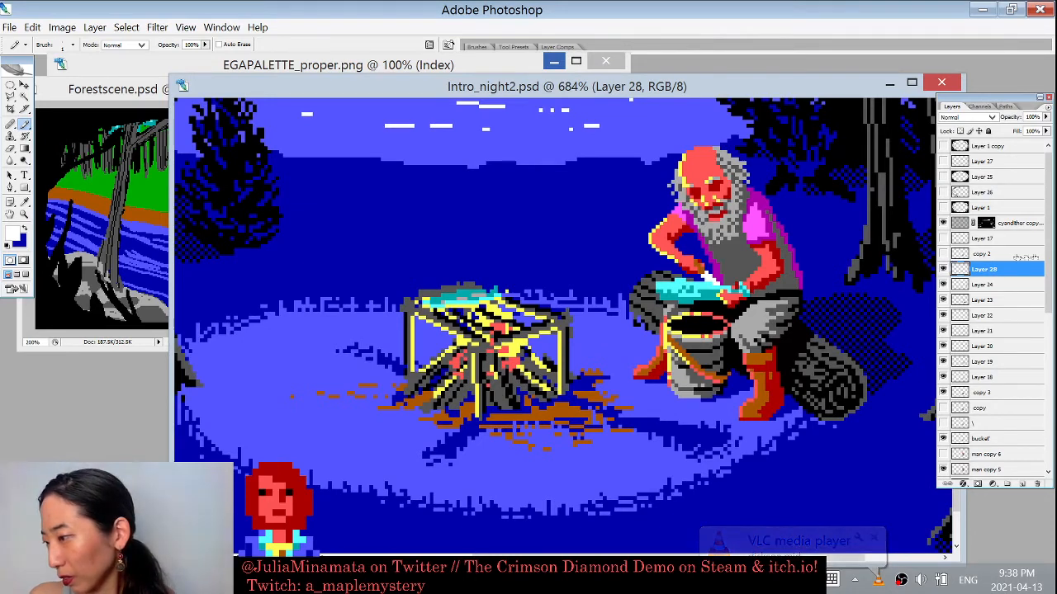
key("ctrl+minus")
key("ctrl+minus")
key("ctrl+minus")
key("ctrl+minus")
key("ctrl+minus")
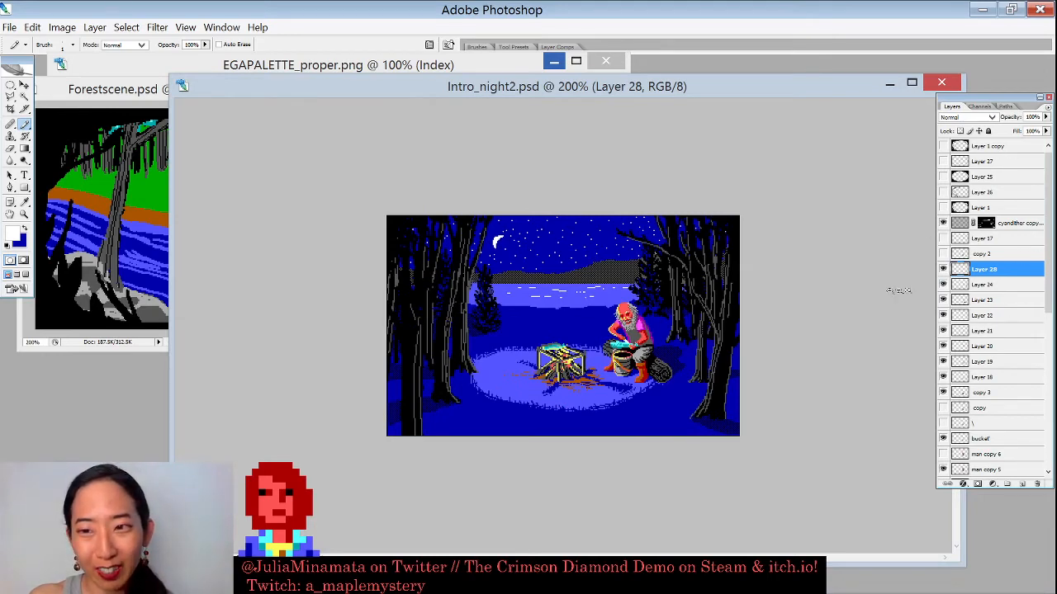
left_click_drag(486, 312, 683, 428)
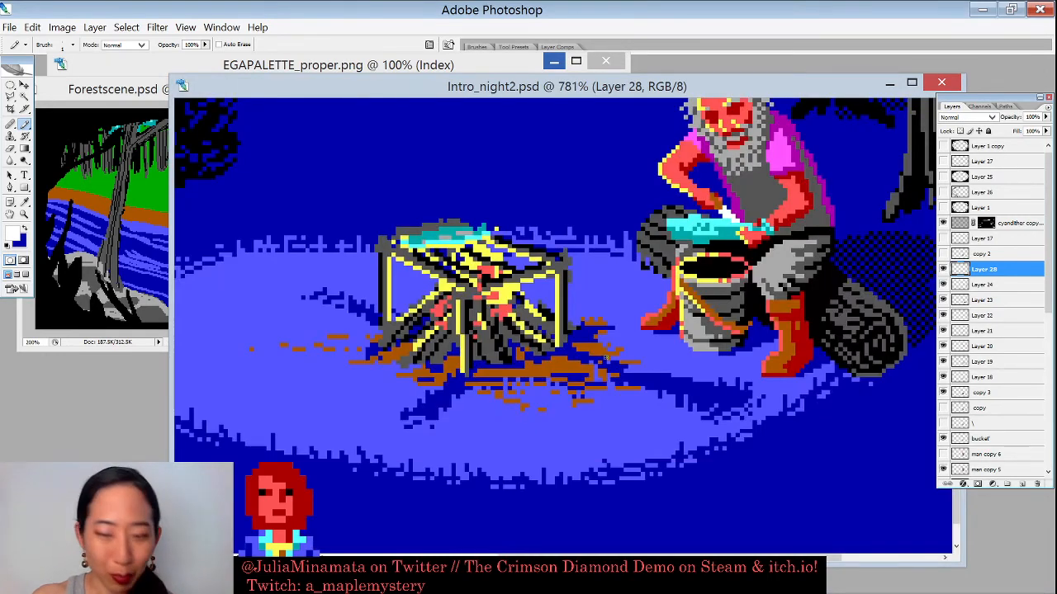
key("ctrl+shift+n")
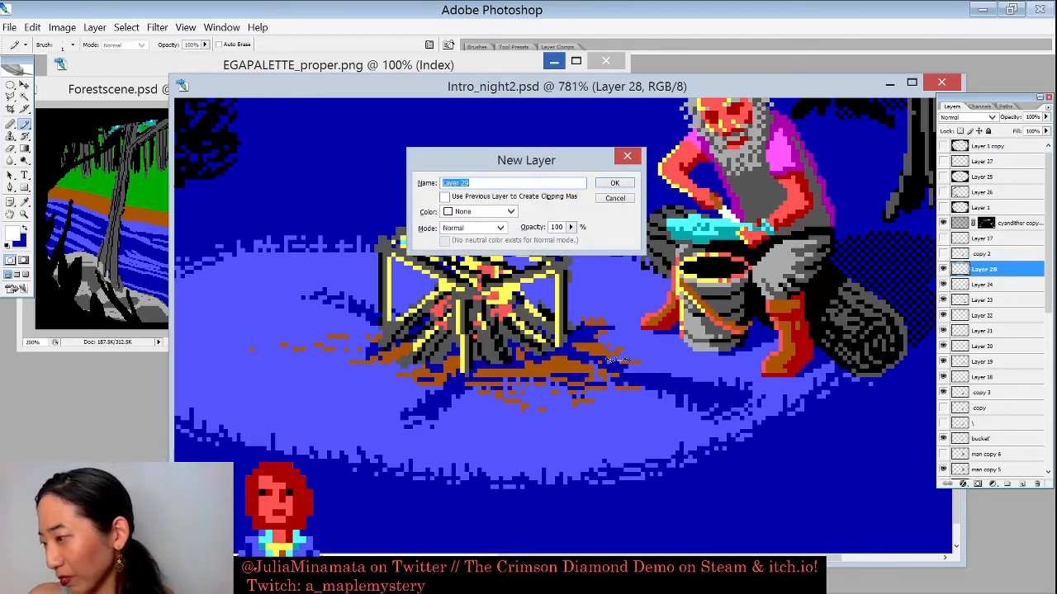
key("Return")
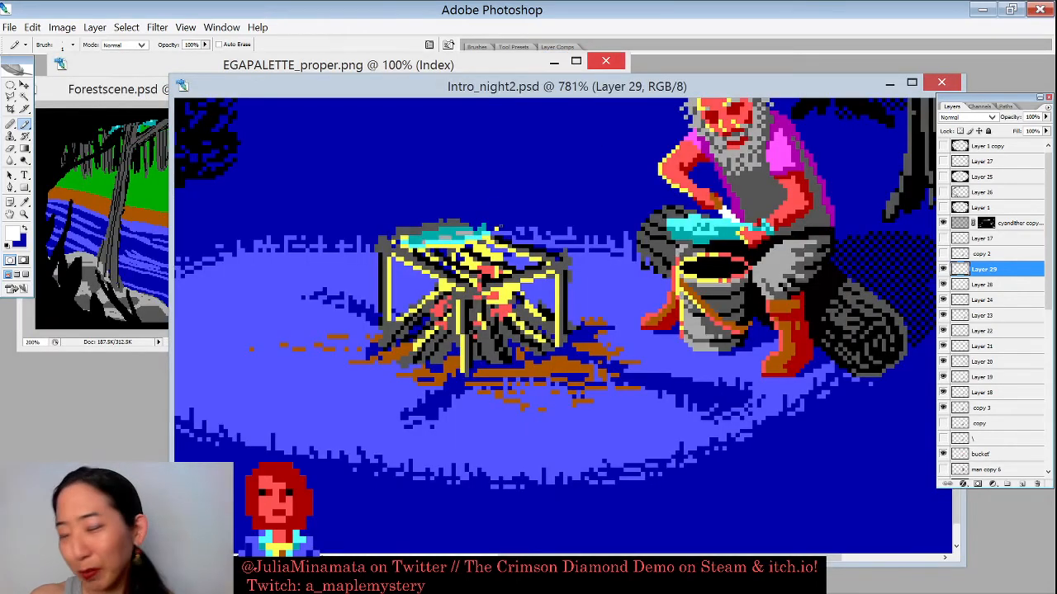
left_click(499, 217, "alt")
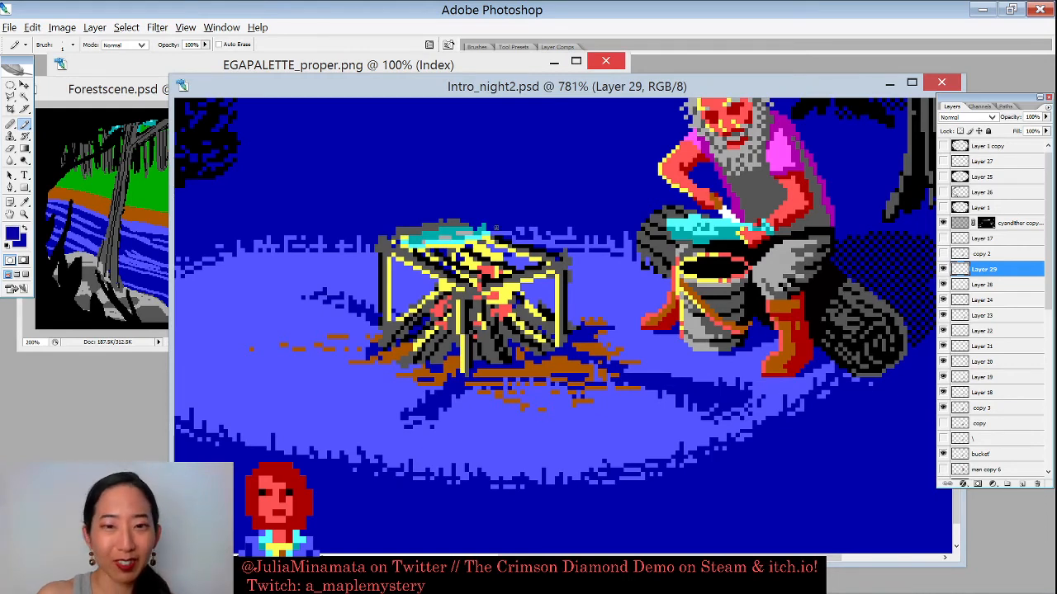
Step: Shade the grill's front-right bar and right post with 1 px lines in the brown sampled from the man's boot
key("ctrl+plus")
key("ctrl+plus")
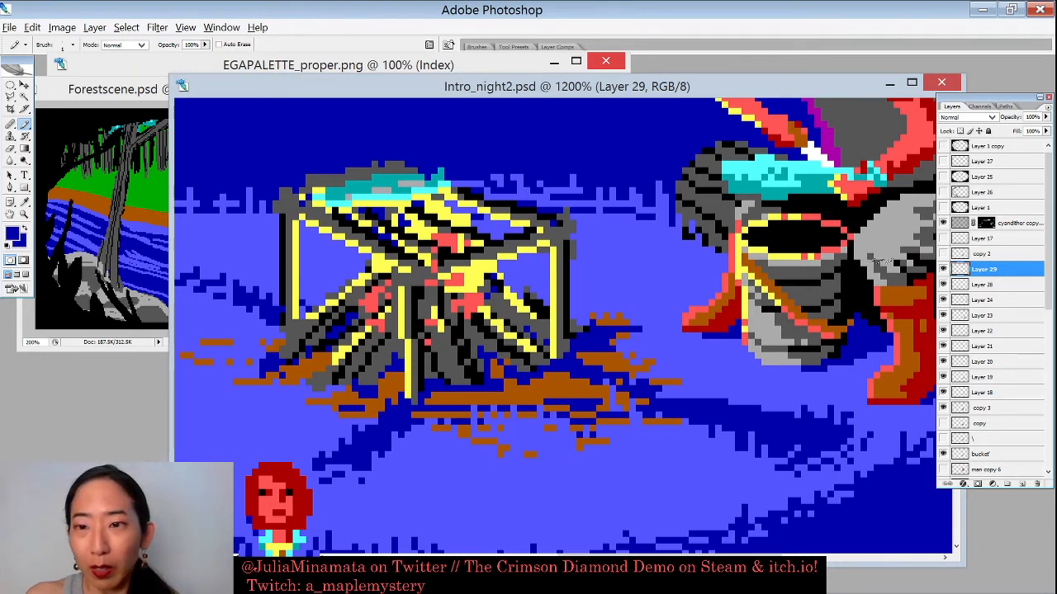
left_click(908, 288, "alt")
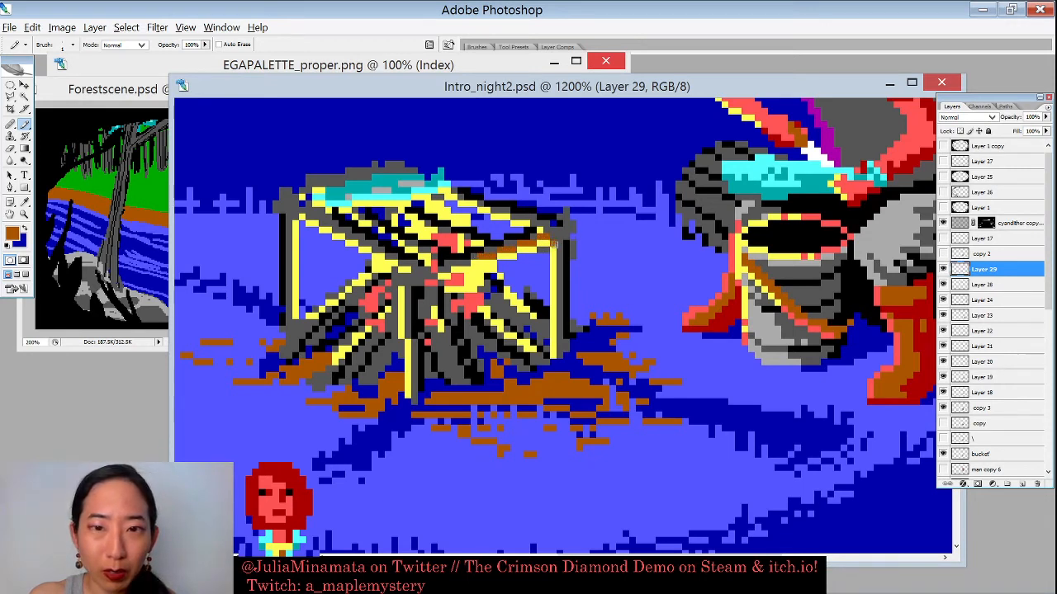
left_click(562, 353, "shift")
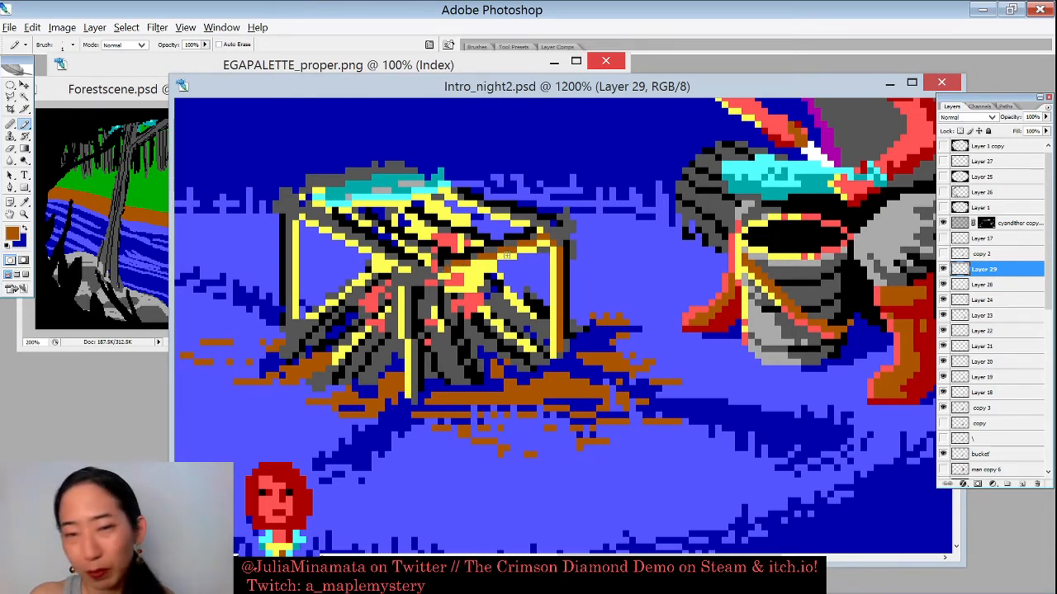
Step: Draw a brown shading line beside the yellow edge of the grill's front post and along its front-left bar
left_click(407, 290)
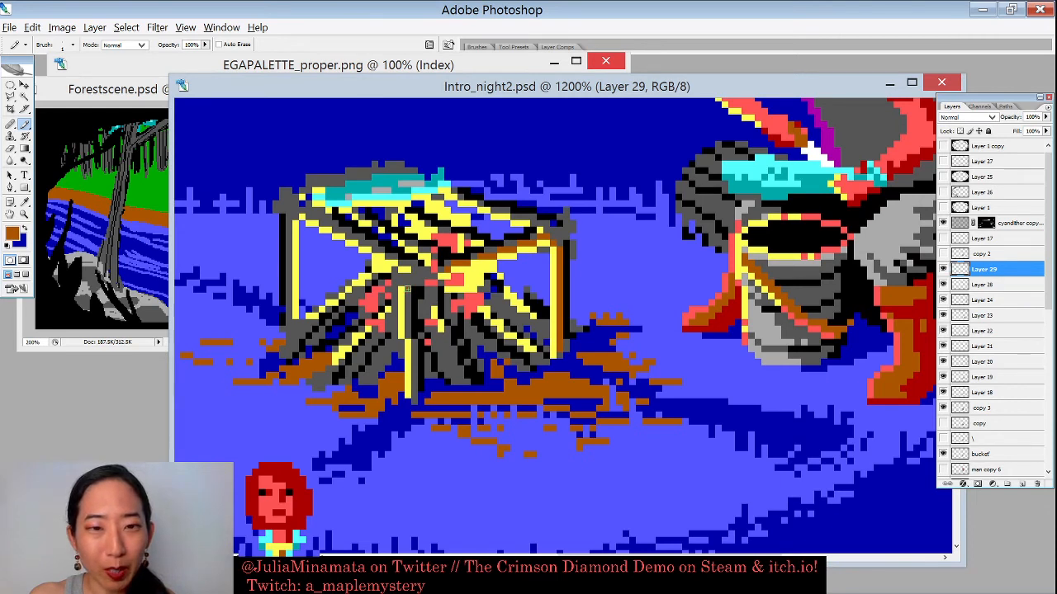
left_click(410, 334, "shift")
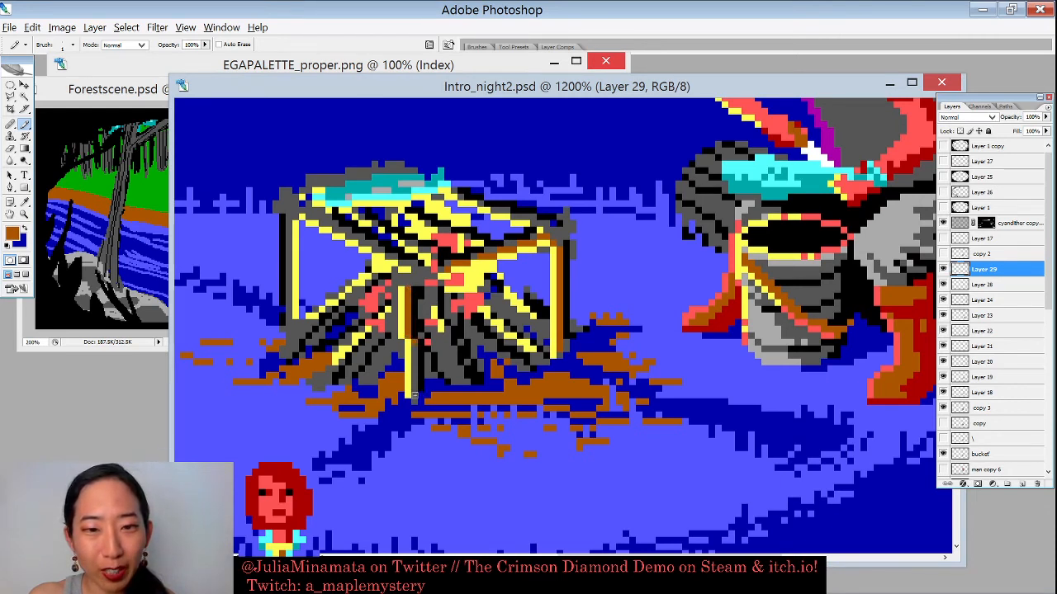
left_click(414, 397, "shift")
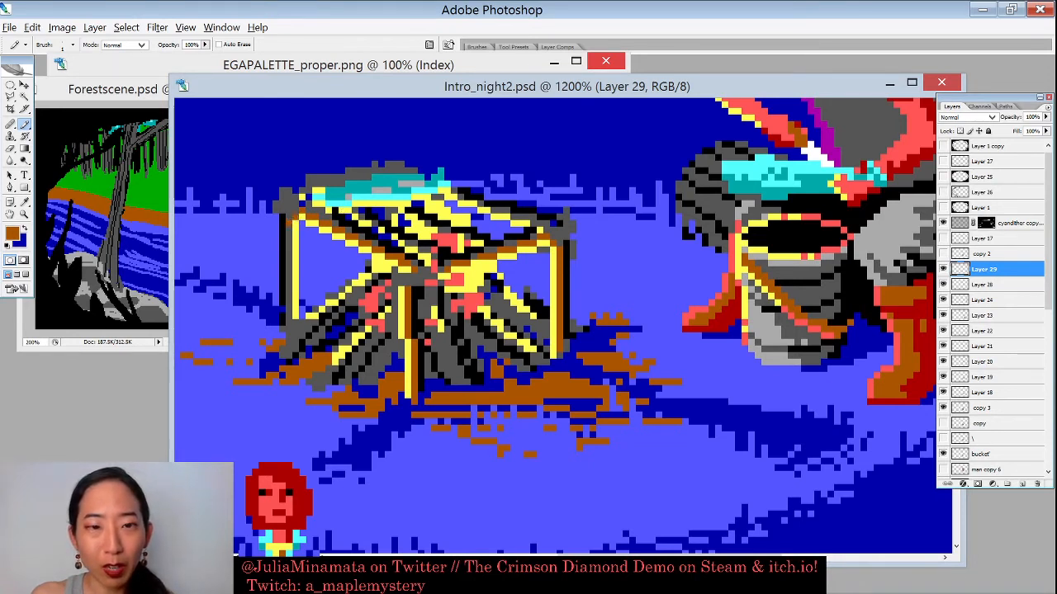
Step: Shade the grill's left post and rear-right bar in brown, keeping the post's outer edge in sampled black
left_click(284, 315, "shift")
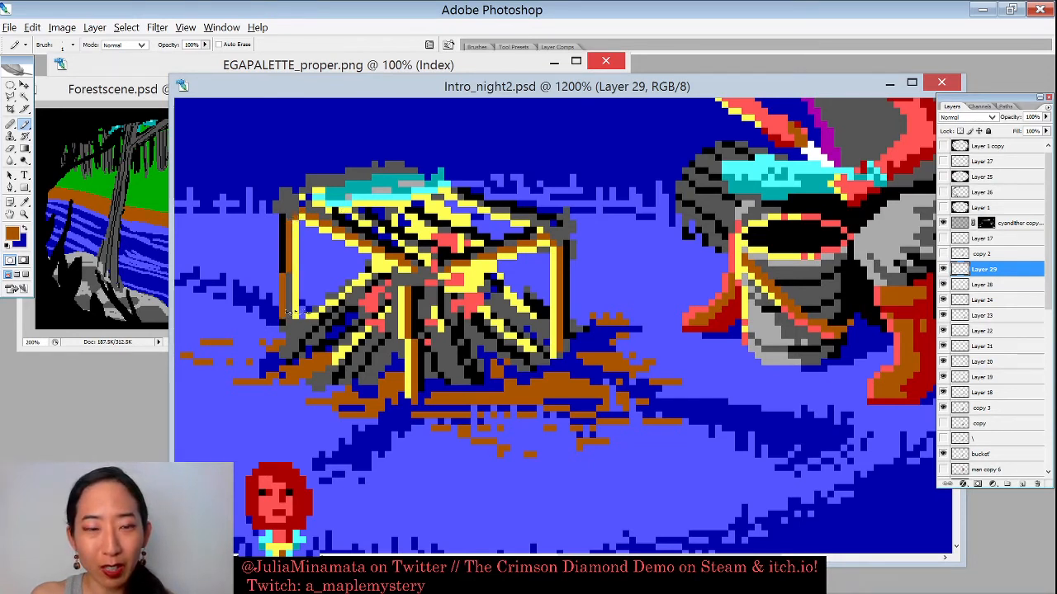
key("ctrl+z")
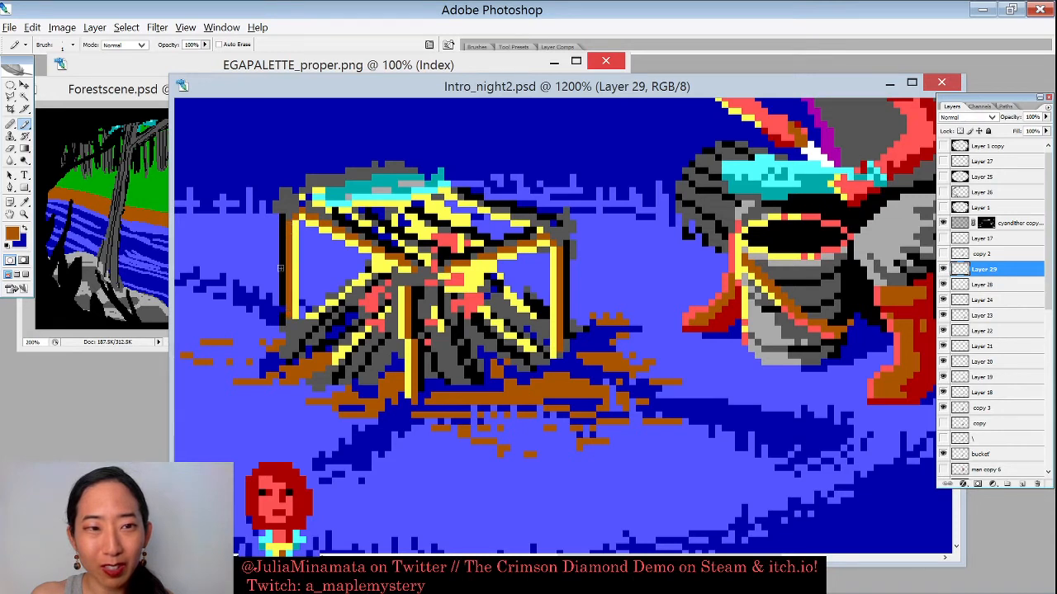
key("x")
left_click(294, 292, "alt")
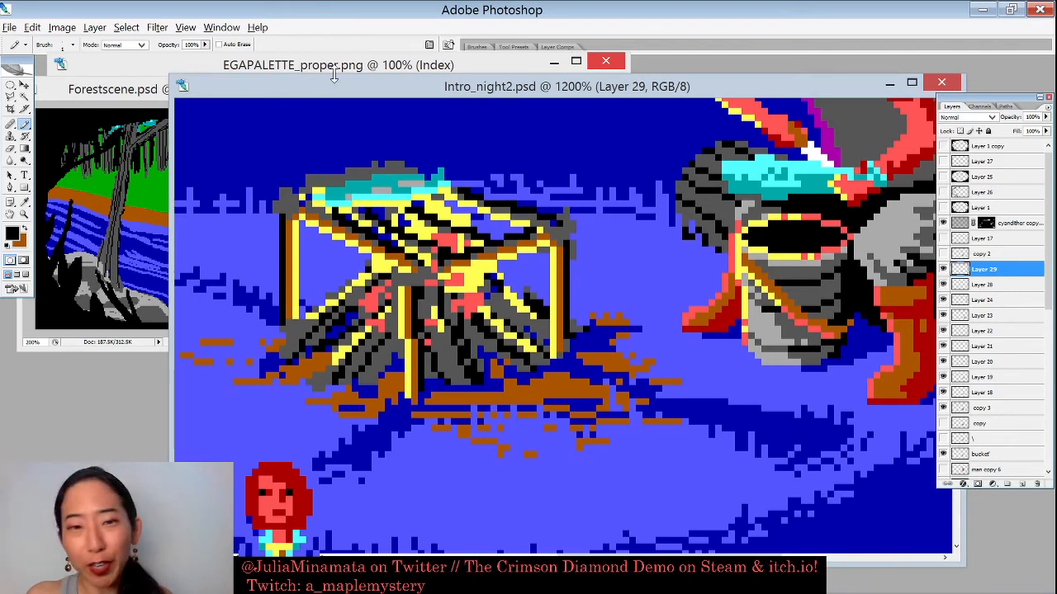
left_click_drag(436, 94, 426, 96)
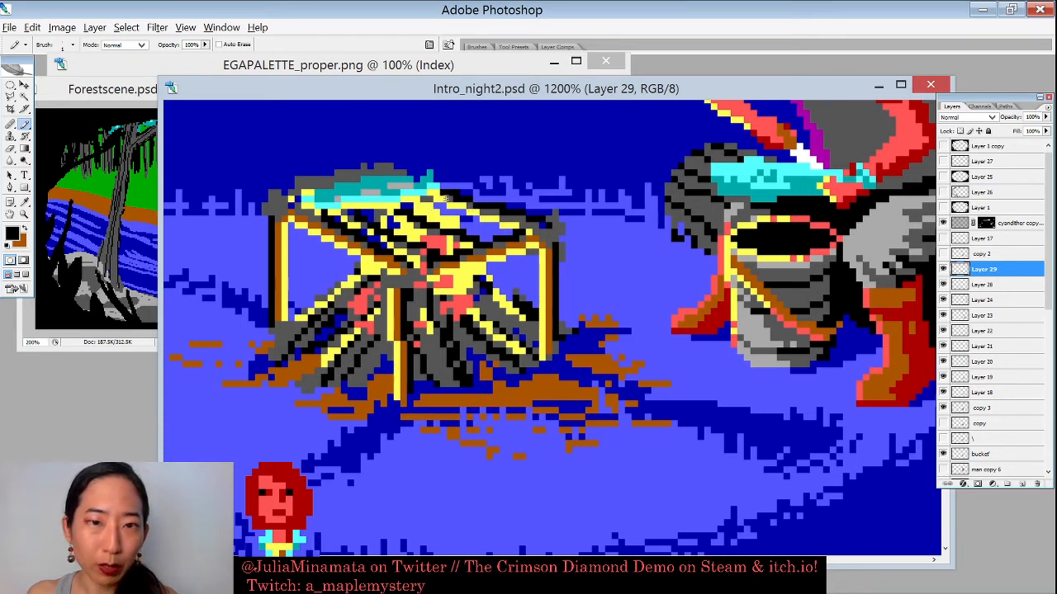
key("x")
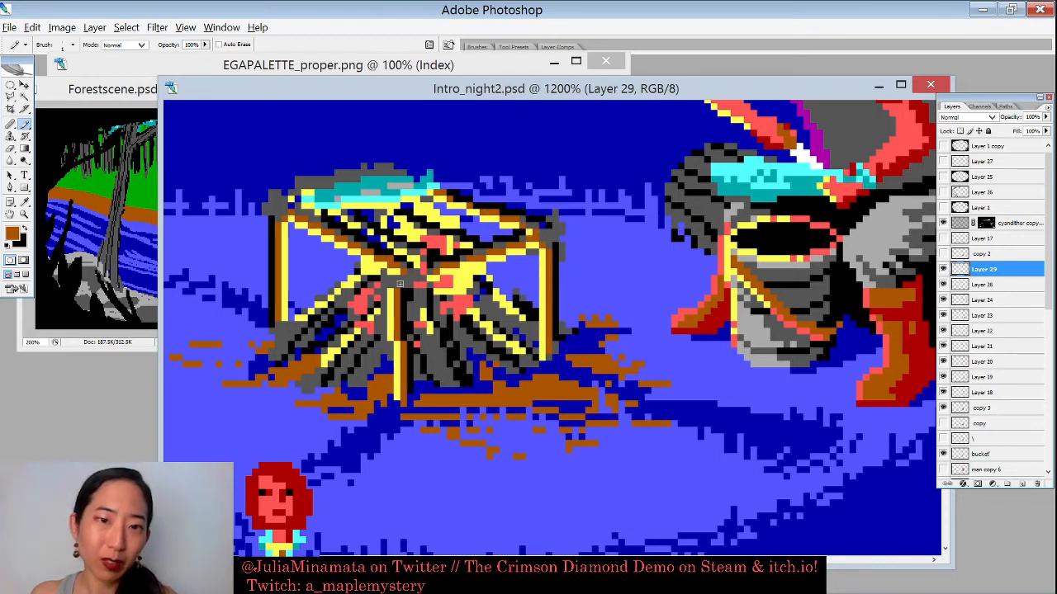
Step: Compare the campfire grill with and without the brown shading layer, then review the whole scene
key("ctrl+minus")
key("ctrl+minus")
key("ctrl+minus")
key("ctrl+minus")
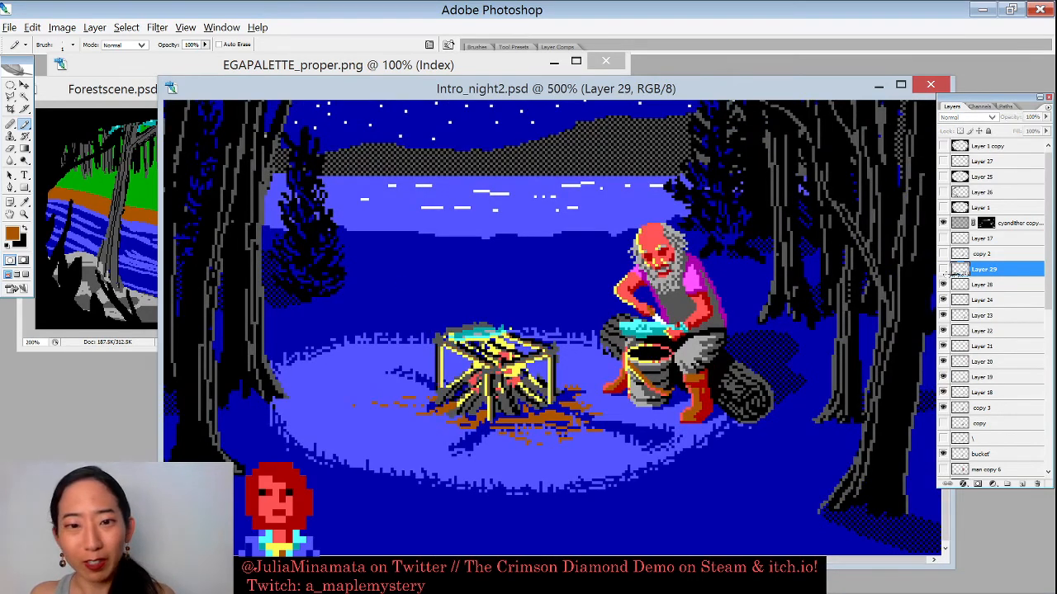
left_click(944, 269)
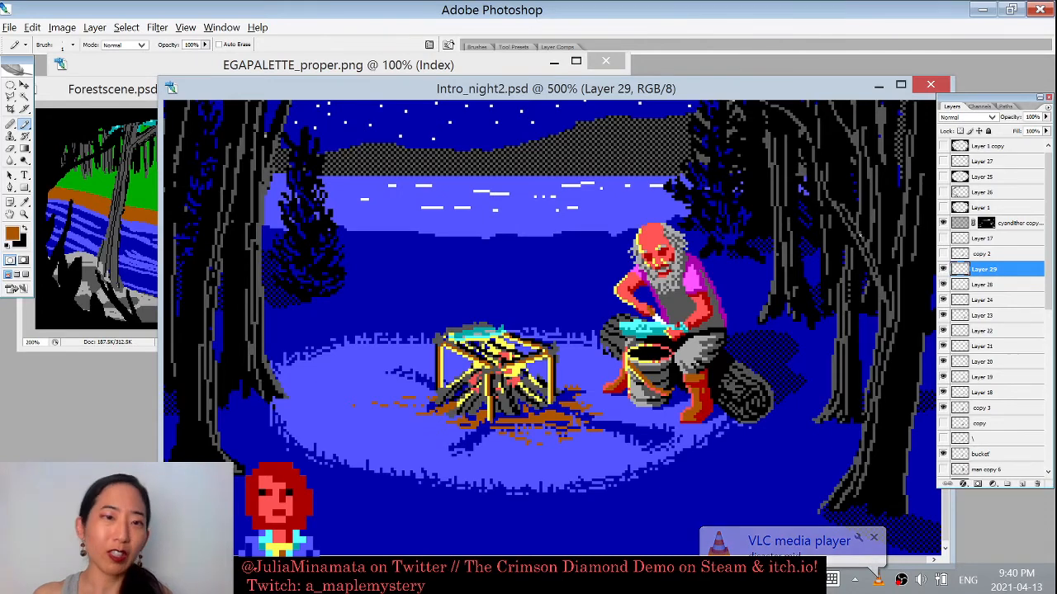
scroll(553, 330, "up", 3)
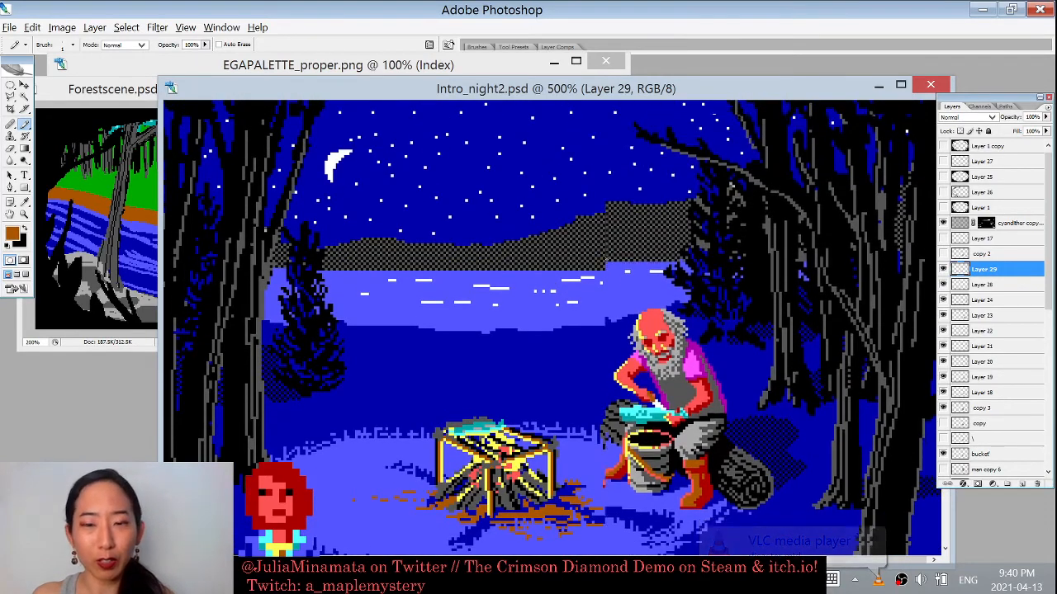
scroll(607, 261, "down", 3)
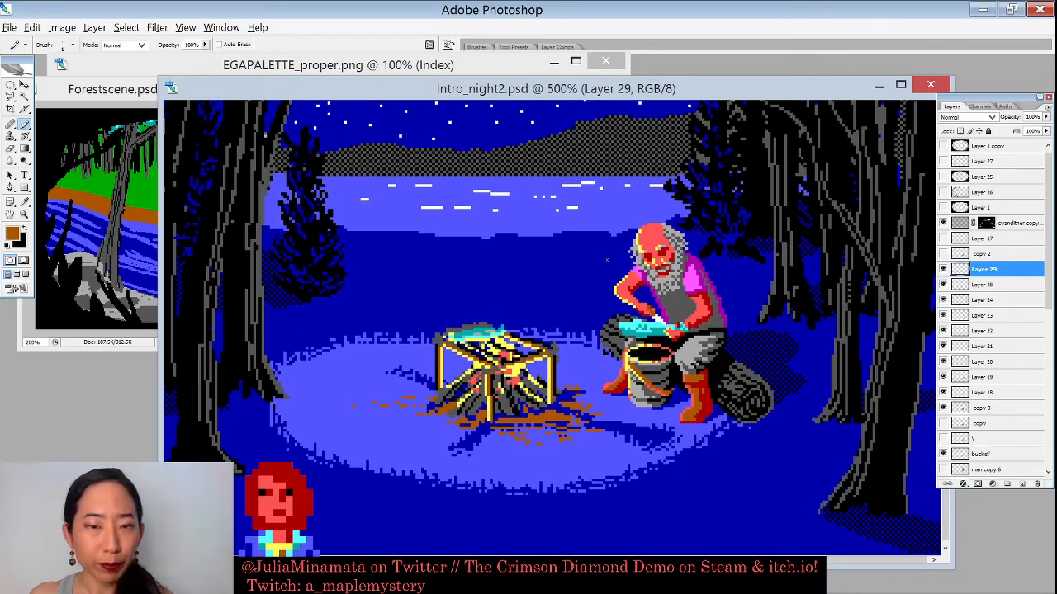
Step: Select the gray area behind the fish on the grill, sampling all layers, and fill it with the dark blue sampled from the background
left_click_drag(437, 300, 560, 396)
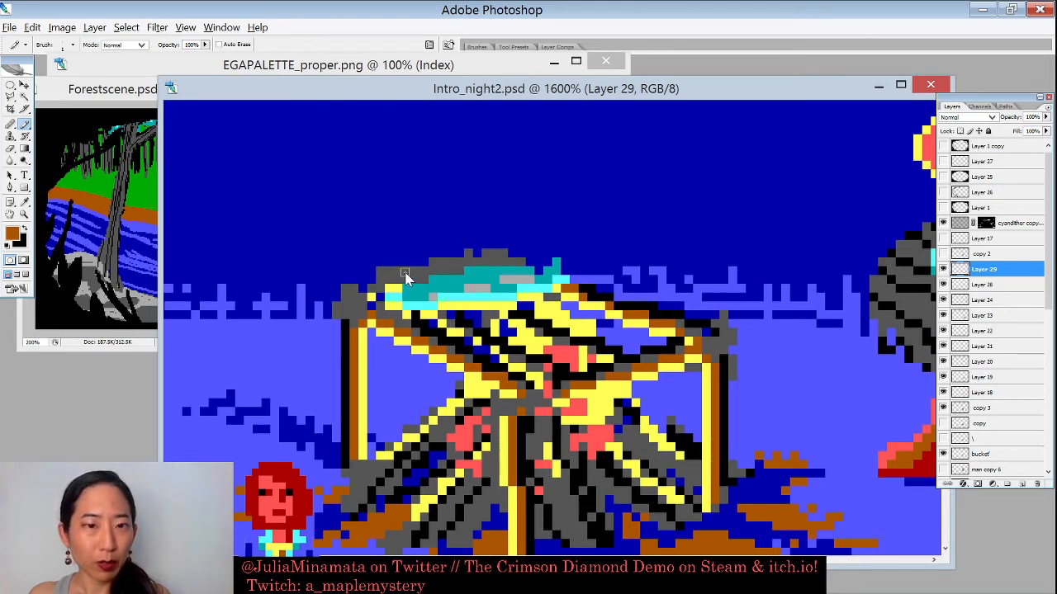
key("w")
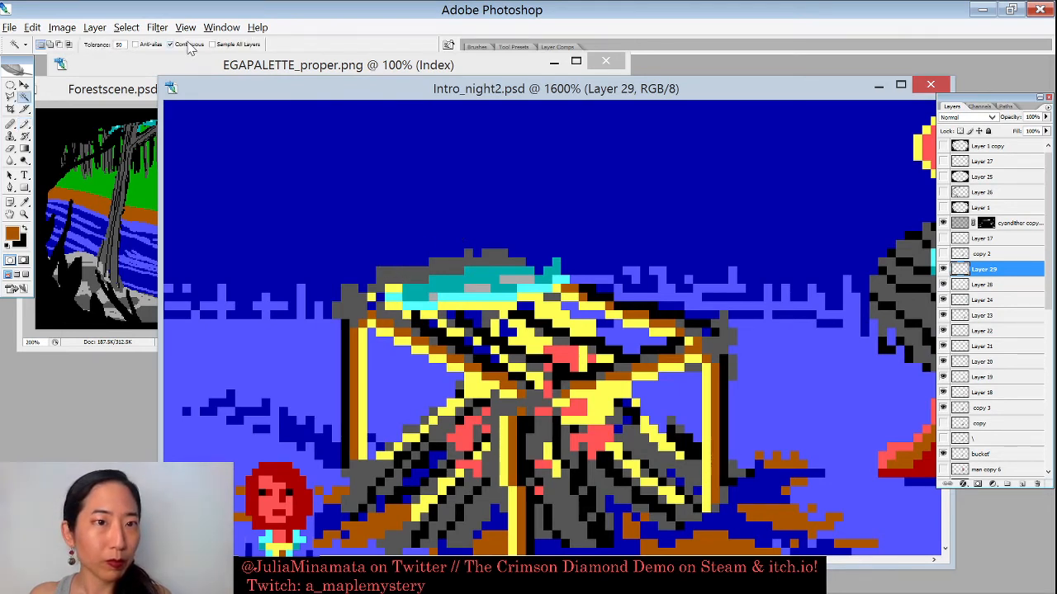
left_click(431, 272)
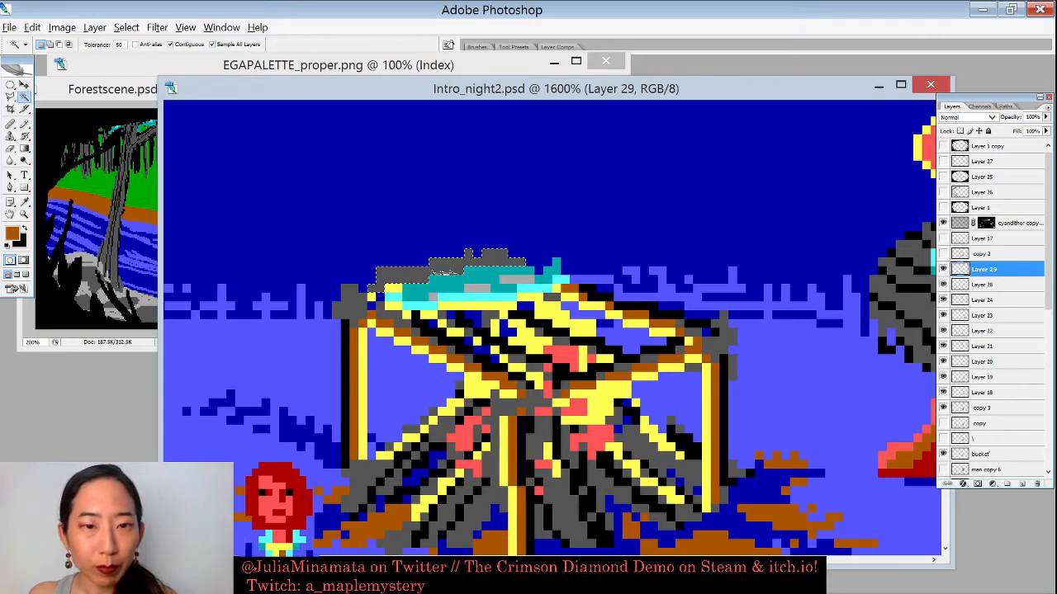
key("b")
left_click(415, 174, "alt")
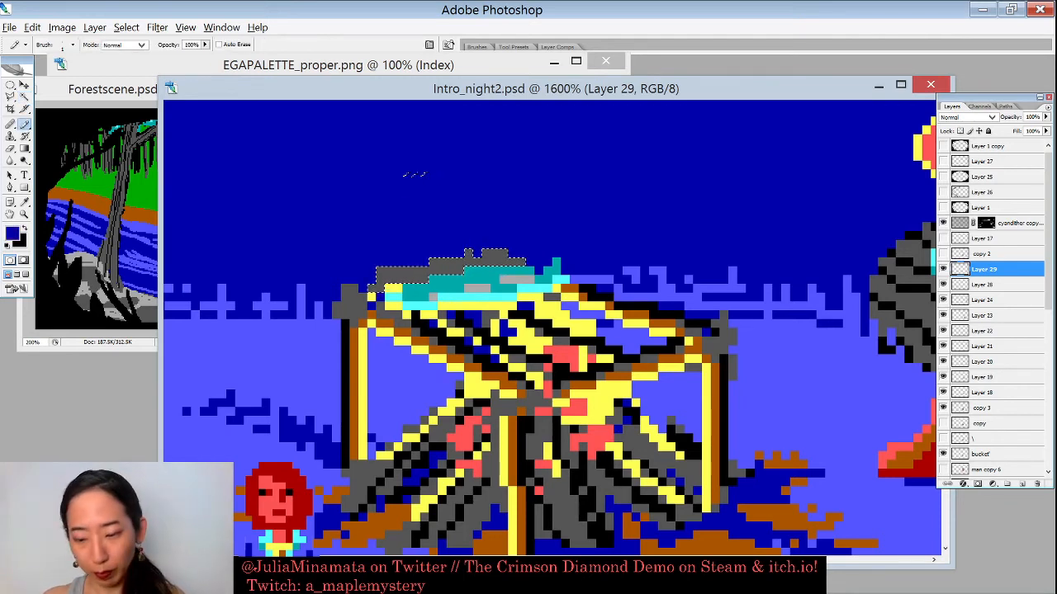
key("x")
key("ctrl+BackSpace")
key("ctrl+d")
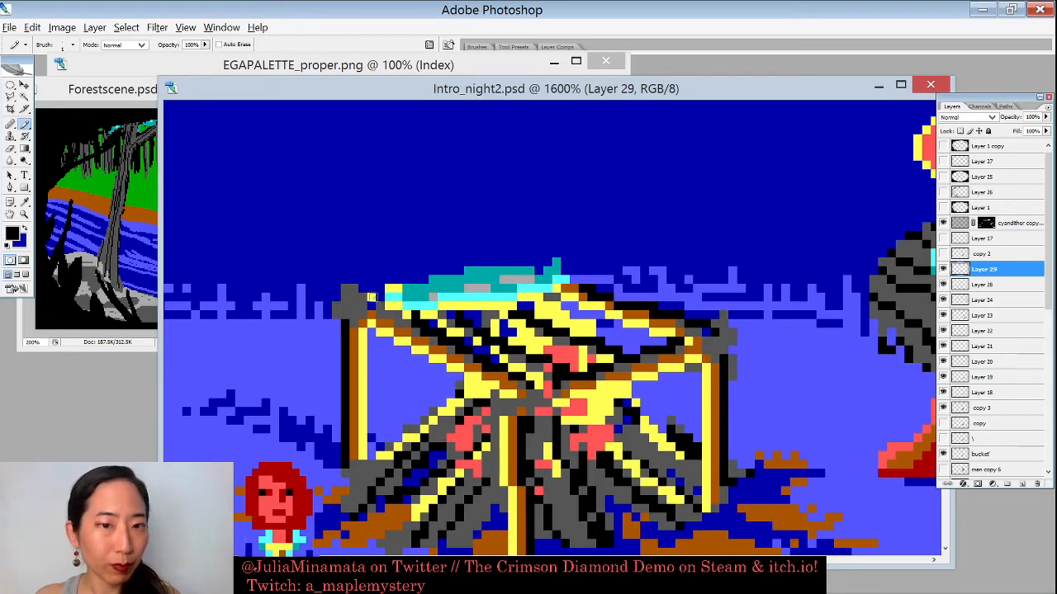
Step: Extend the yellow rear edge to the grill's left post, and replace the gray around that corner with sampled dark blue and a black outer edge
left_click(386, 292, "alt")
left_click_drag(383, 294, 358, 298)
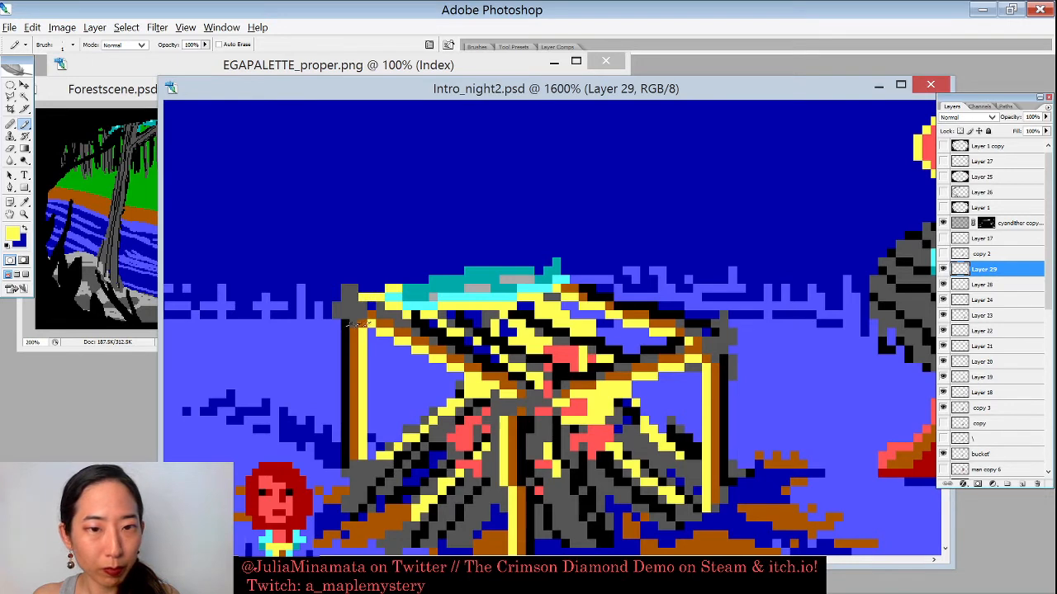
left_click(346, 323, "alt")
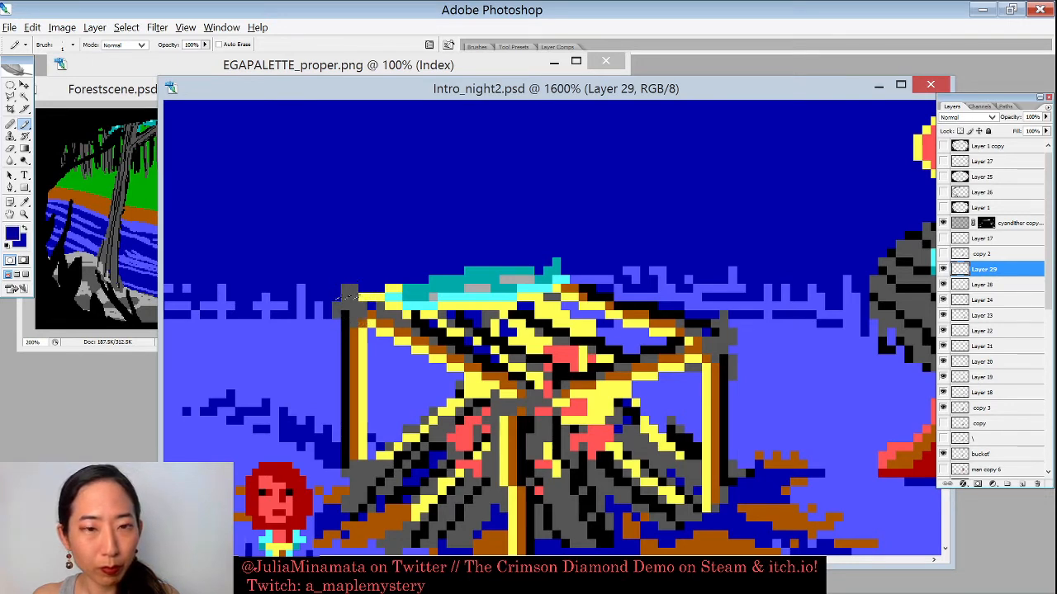
left_click(338, 307, "alt")
left_click(335, 322, "alt")
left_click(346, 317, "alt")
left_click_drag(343, 296, 345, 307)
left_click(335, 307, "alt")
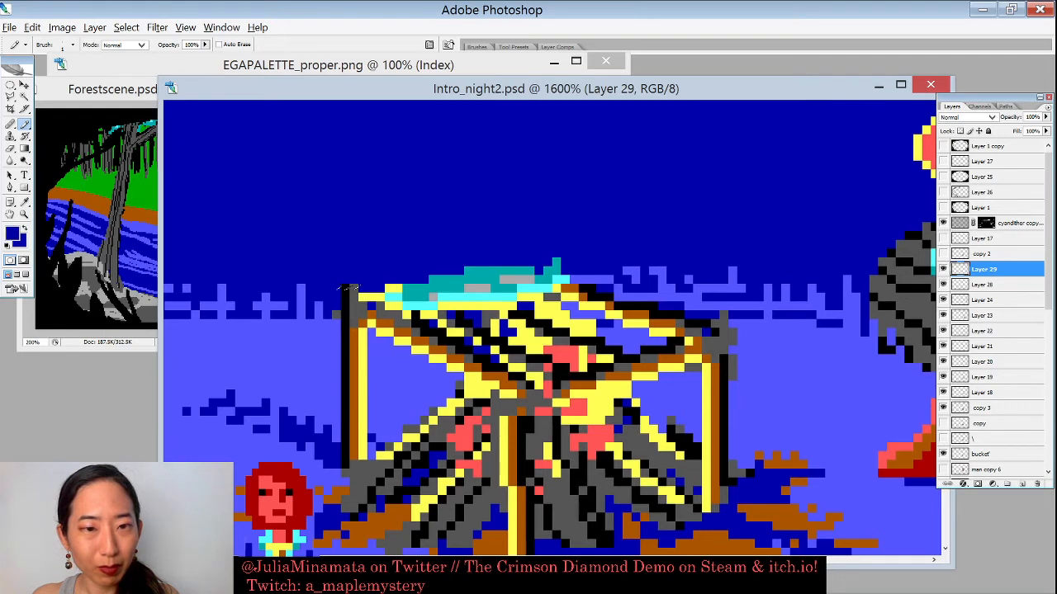
Step: Shade the top of the grill's left post in brown, and trim the black outline above the rear-right bar with sampled dark blue
left_click(360, 334, "alt")
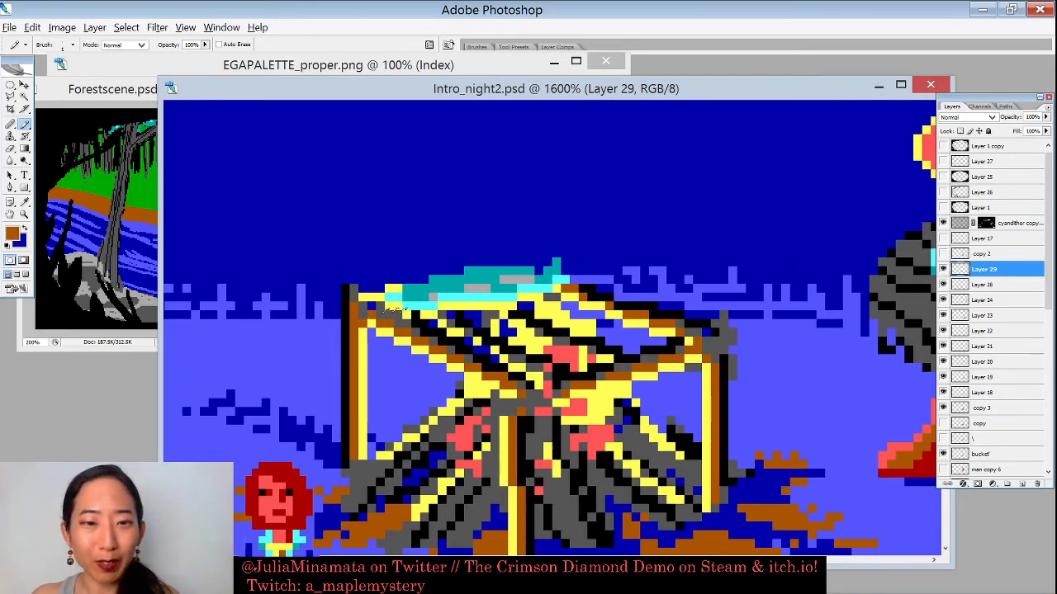
left_click(398, 310, "alt")
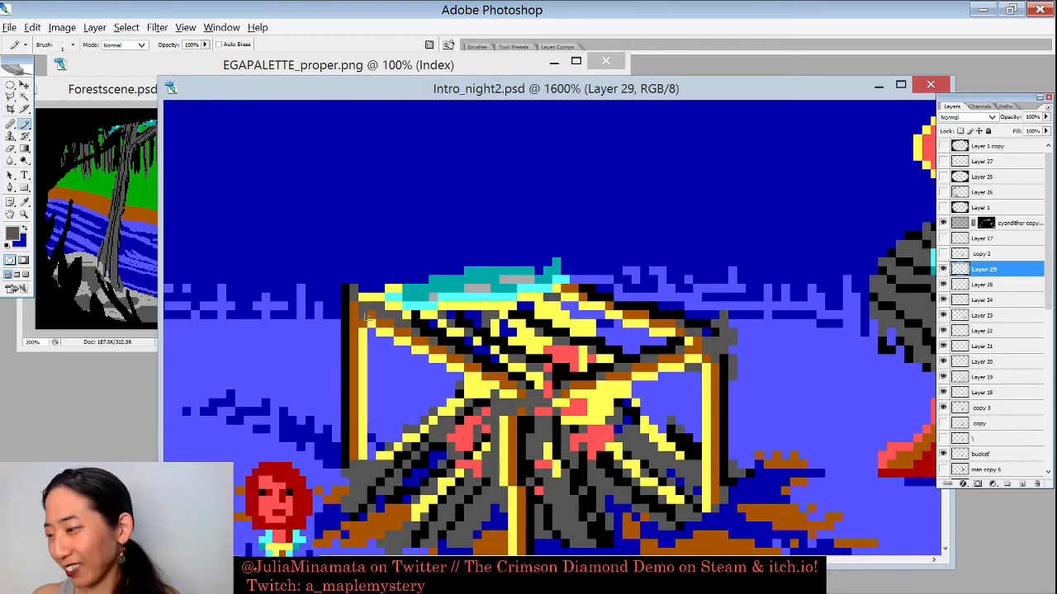
scroll(529, 287, "down", 2)
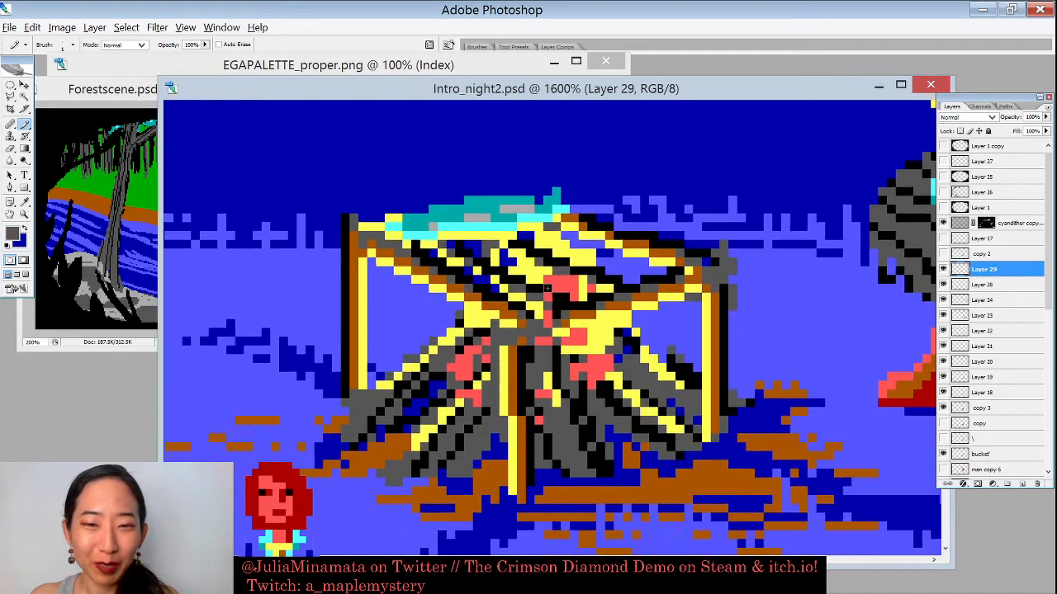
scroll(547, 288, "down", 1)
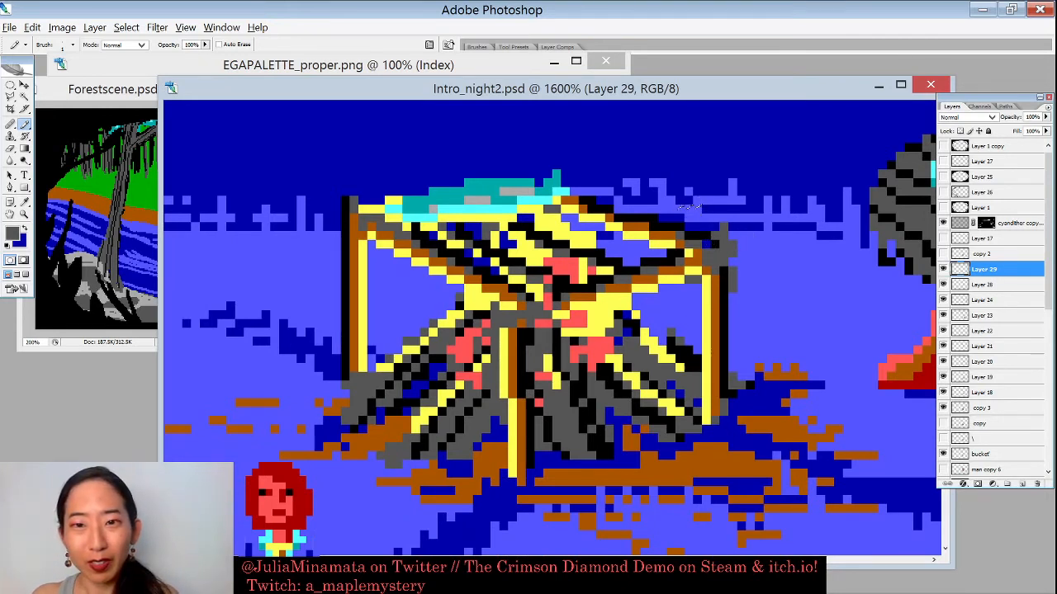
left_click(667, 218, "alt")
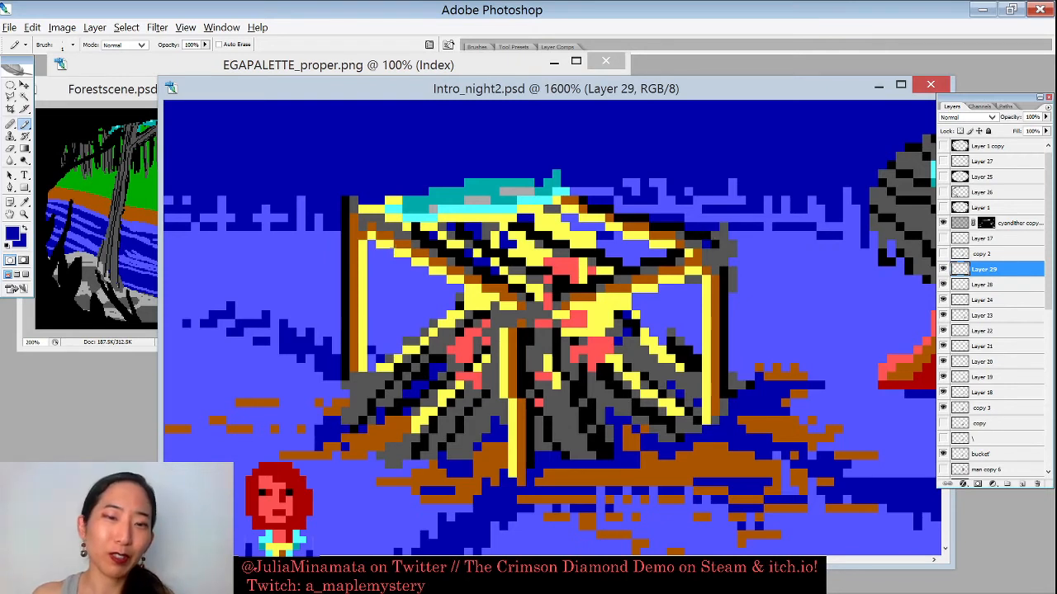
left_click(364, 228, "alt")
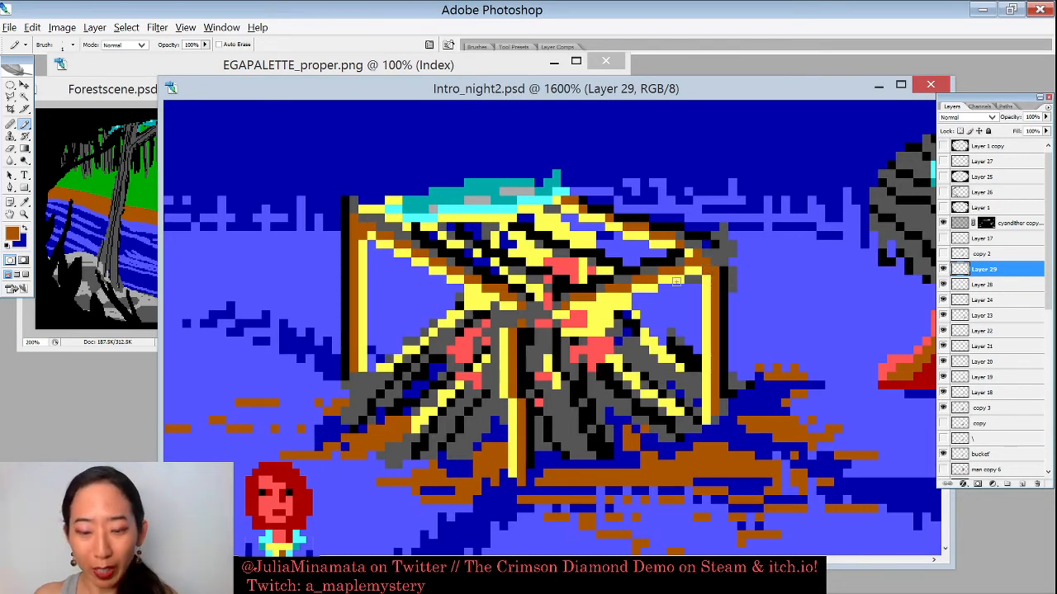
Step: Review the cleaned-up grill within the whole night scene and at several closer magnifications
key("ctrl+minus")
key("ctrl+minus")
key("ctrl+minus")
key("ctrl+minus")
key("ctrl+minus")
key("ctrl+minus")
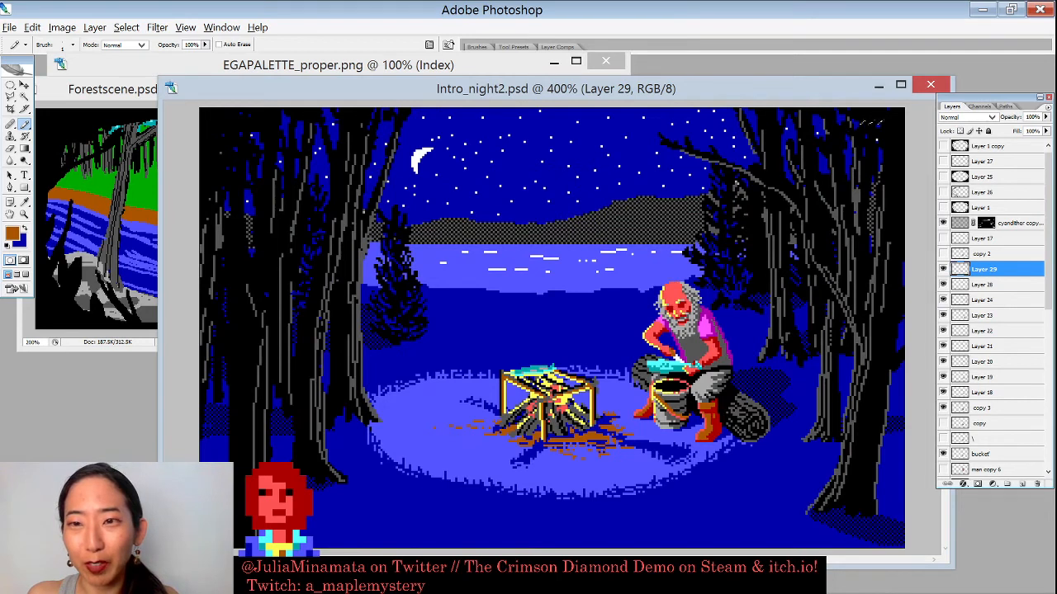
left_click(834, 119, "alt")
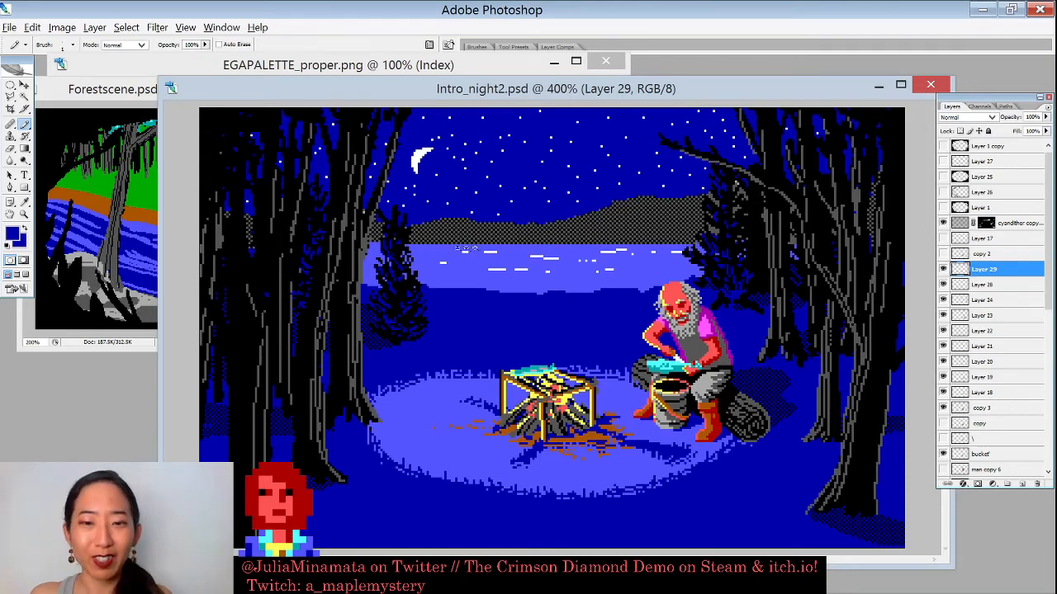
scroll(561, 400, "up", 5)
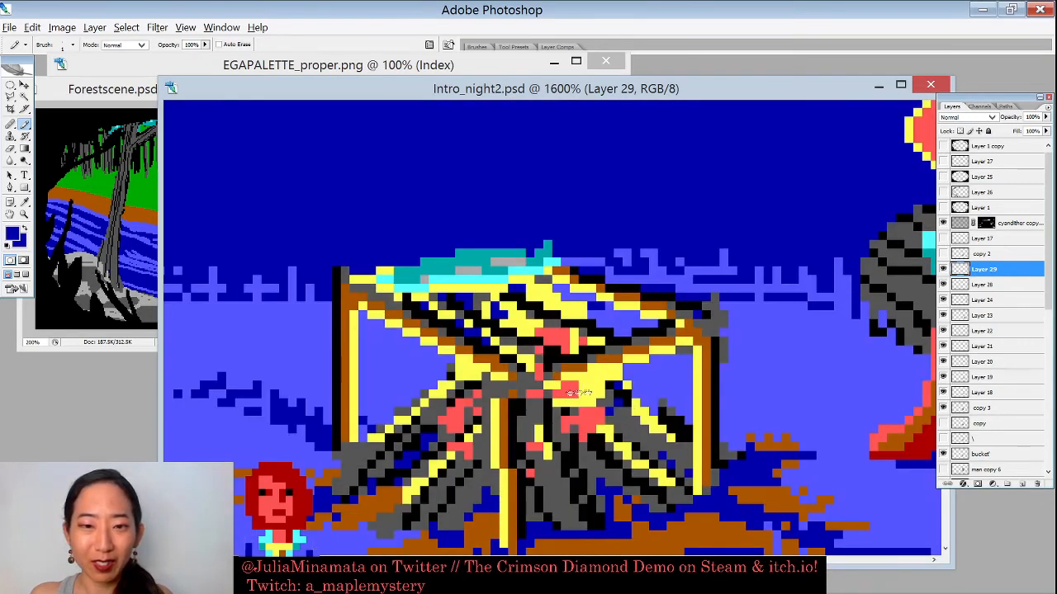
left_click_drag(549, 374, 572, 238)
scroll(596, 252, "down", 5)
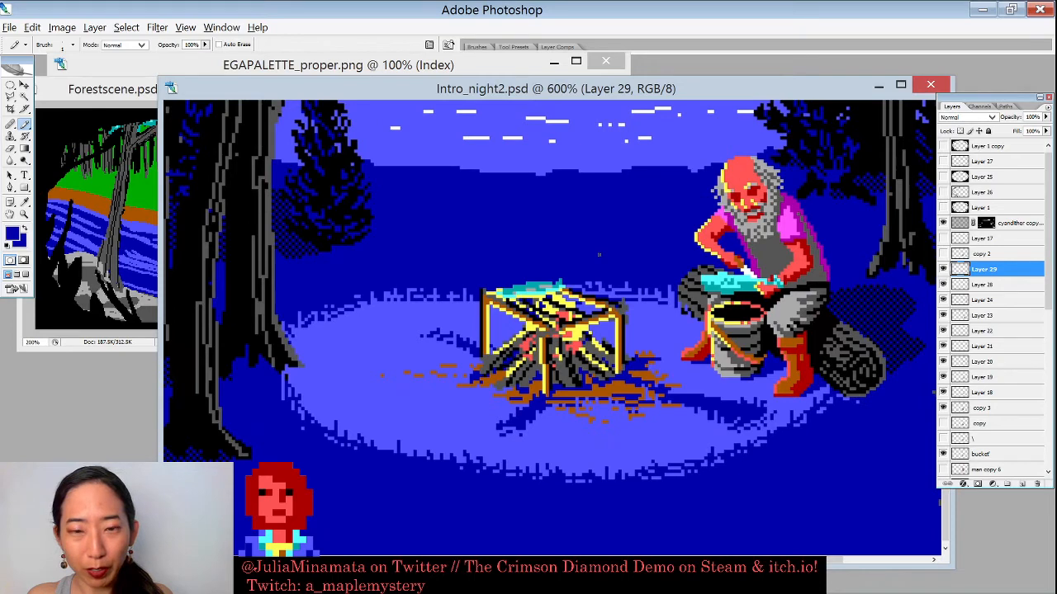
scroll(599, 255, "up", 2)
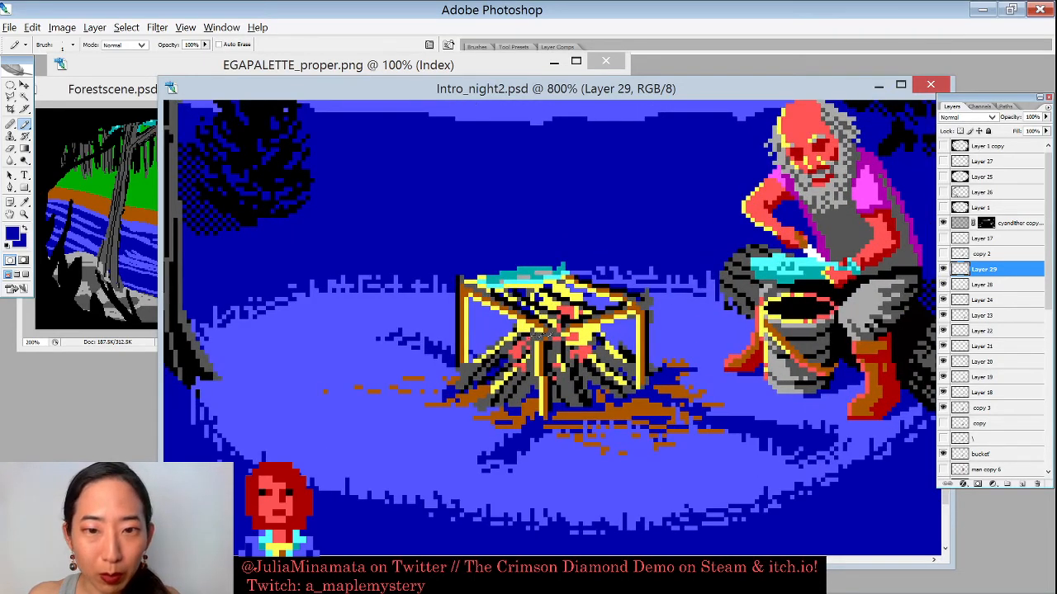
Step: Touch up the grill's front corner with sampled gray and brown, and extend the front post's yellow edge up to the bars
left_click(533, 330, "alt")
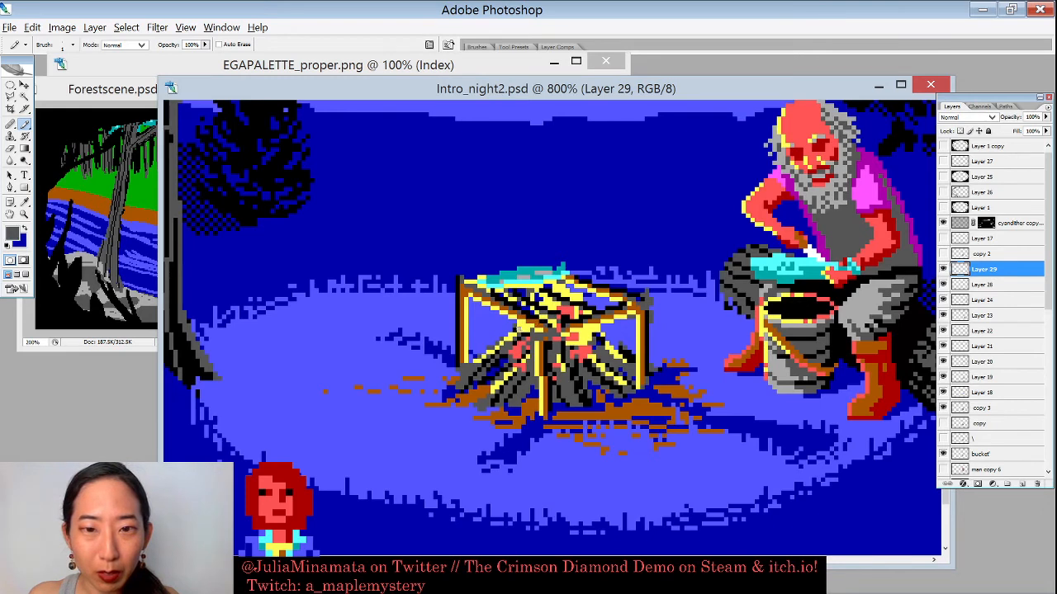
left_click(521, 330)
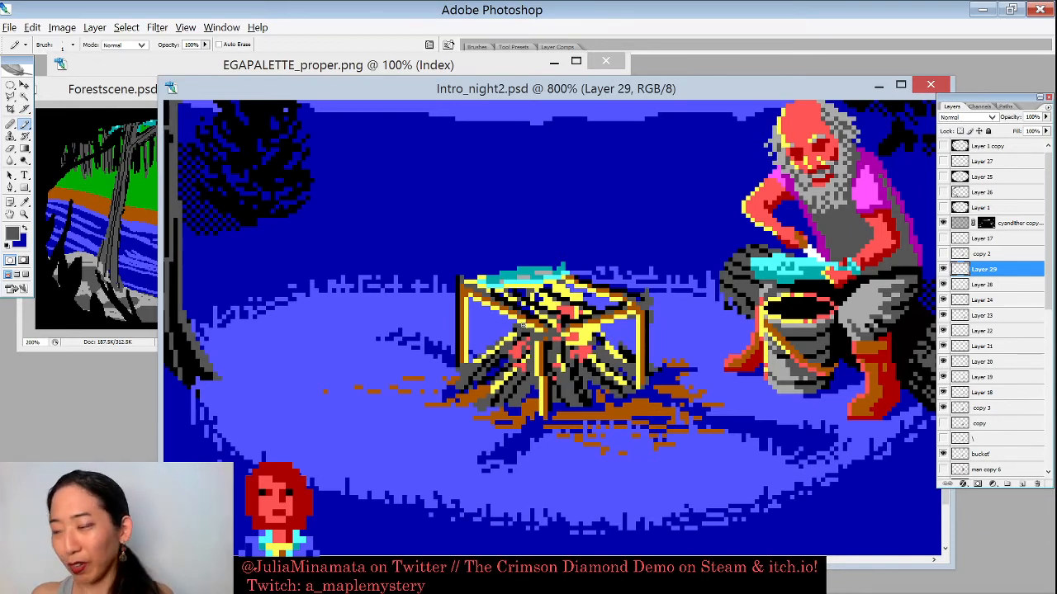
scroll(521, 324, "up", 5)
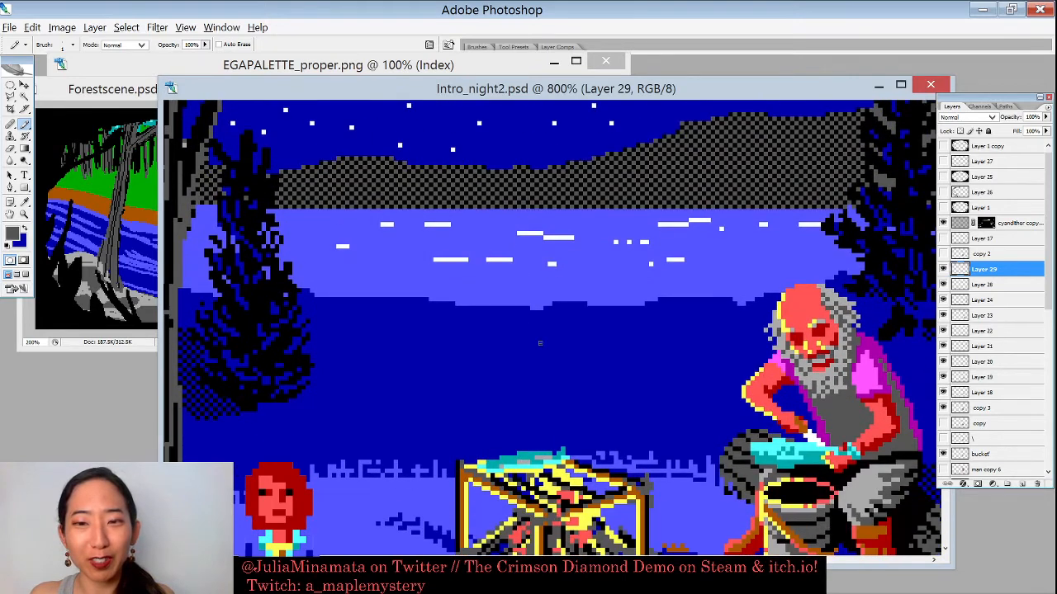
scroll(540, 343, "down", 3)
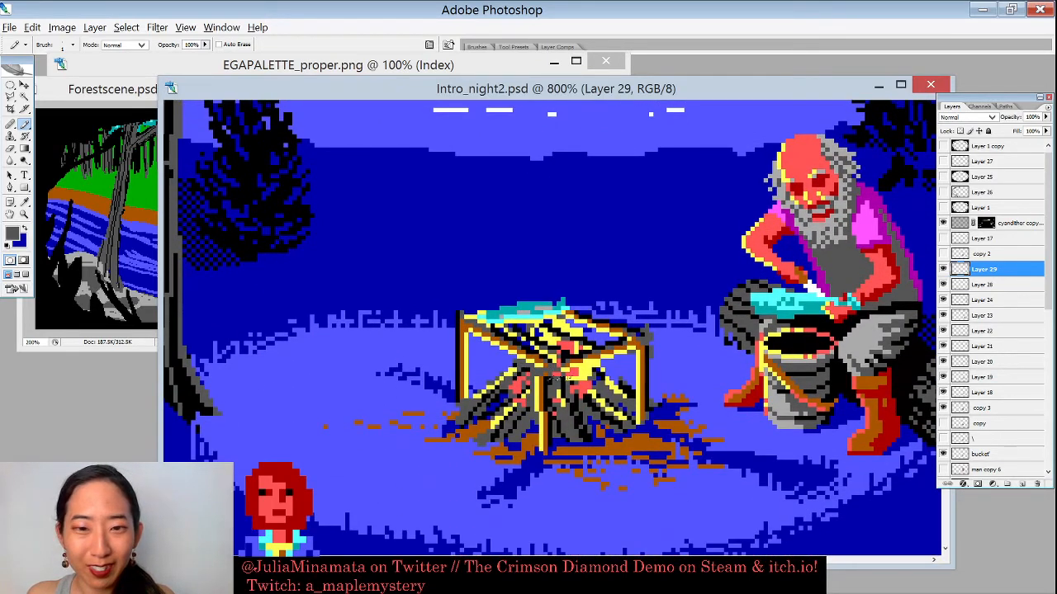
left_click(552, 376, "alt")
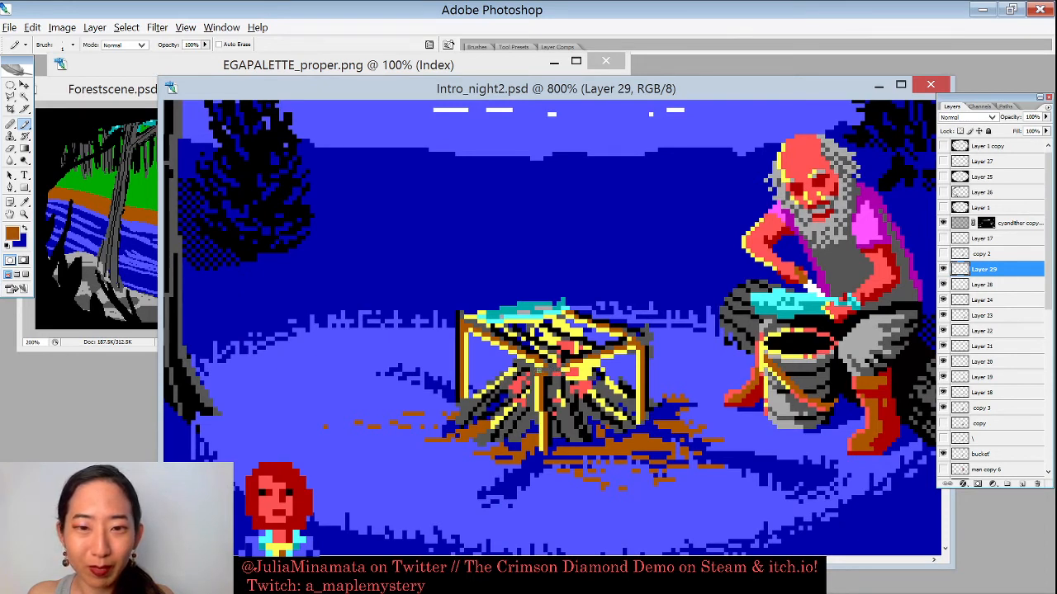
left_click(550, 362, "alt")
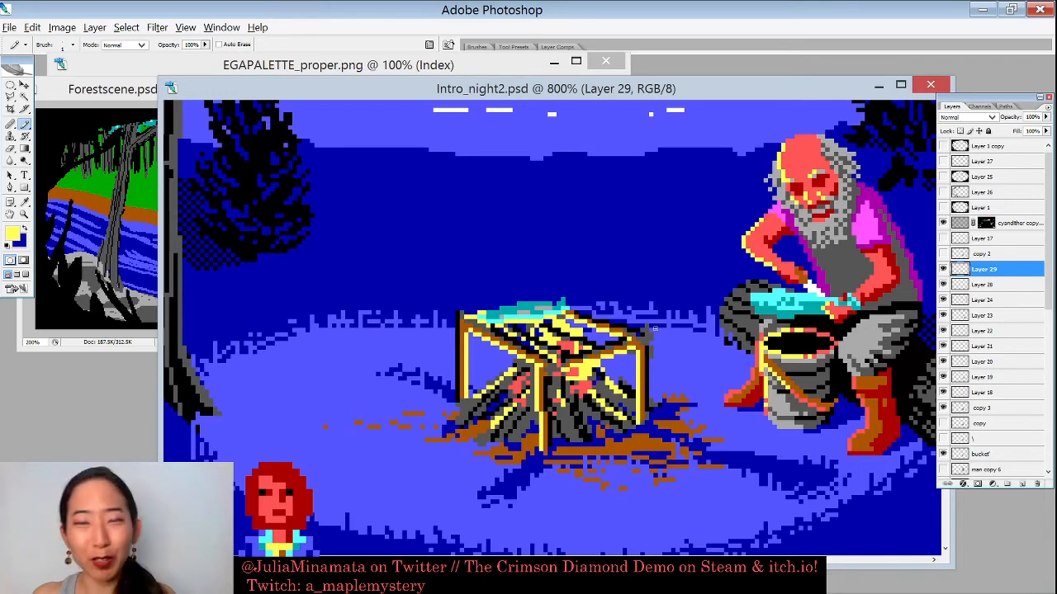
Step: Add a black shadow line beside the upper front post, and paint over the gray pixels beside the right post in sampled light blue
key("ctrl+minus")
key("ctrl+minus")
key("ctrl+minus")
key("ctrl+minus")
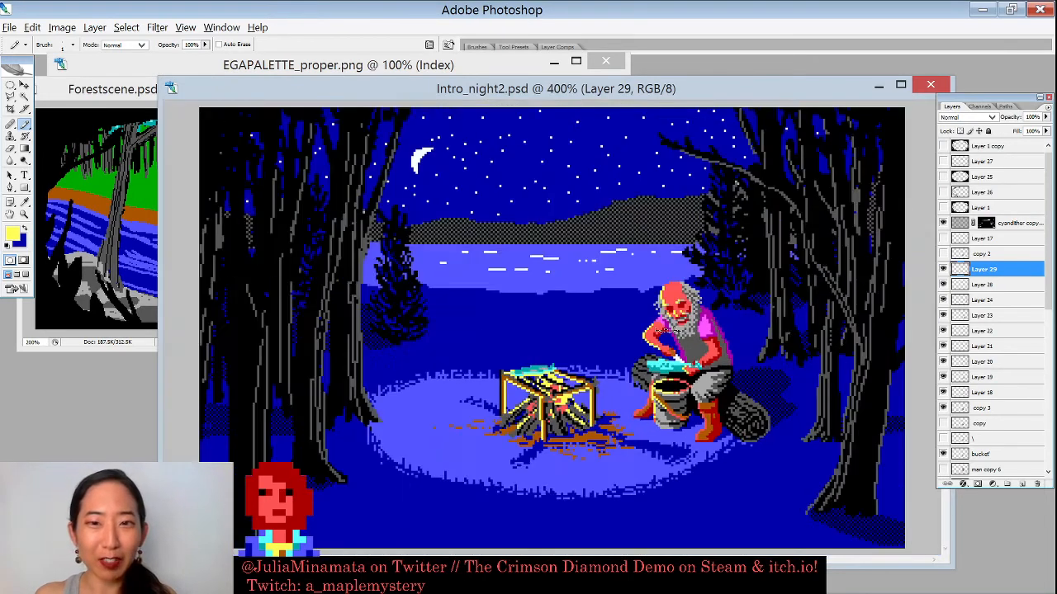
left_click_drag(502, 327, 586, 458)
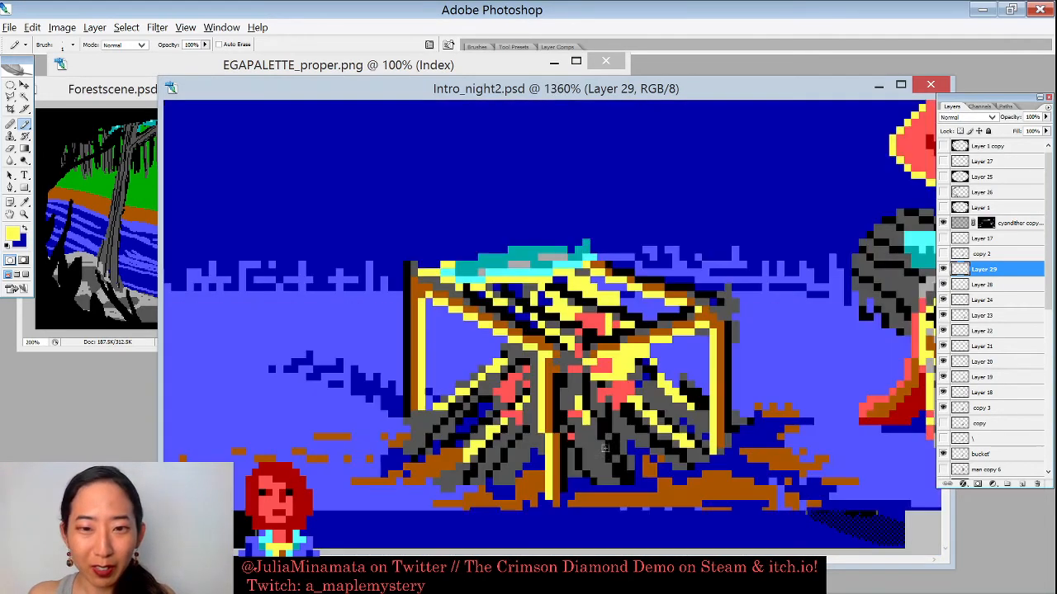
left_click(586, 388, "alt")
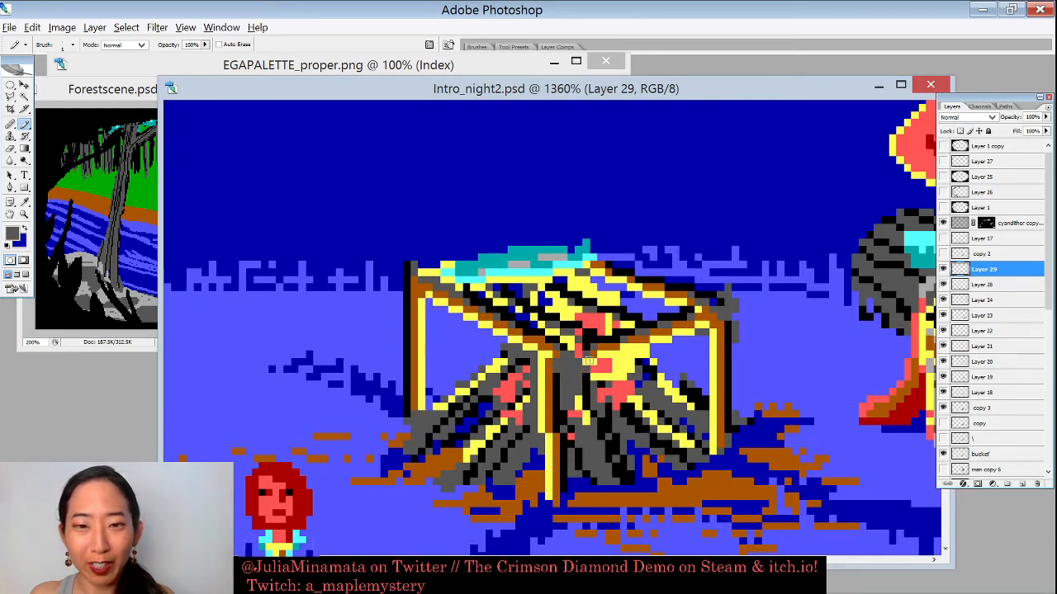
left_click(560, 390, "alt")
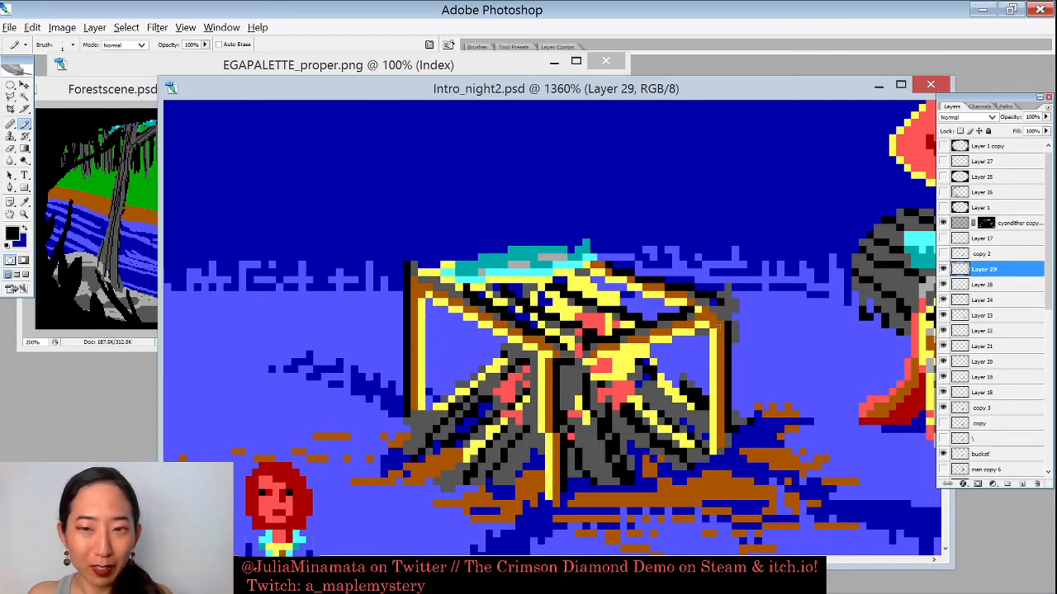
left_click(707, 334, "alt")
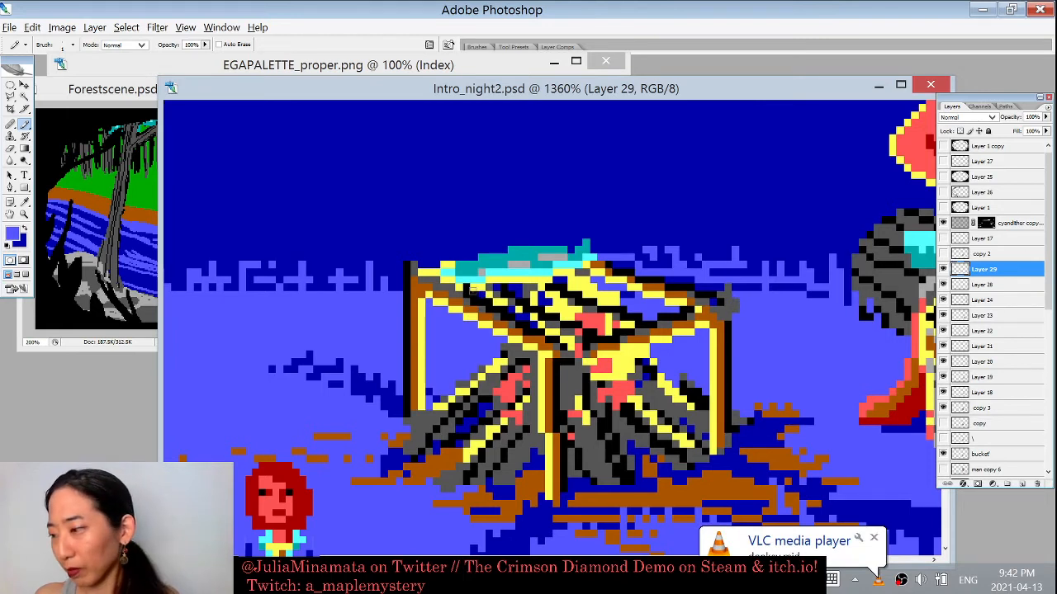
left_click(479, 282, "alt")
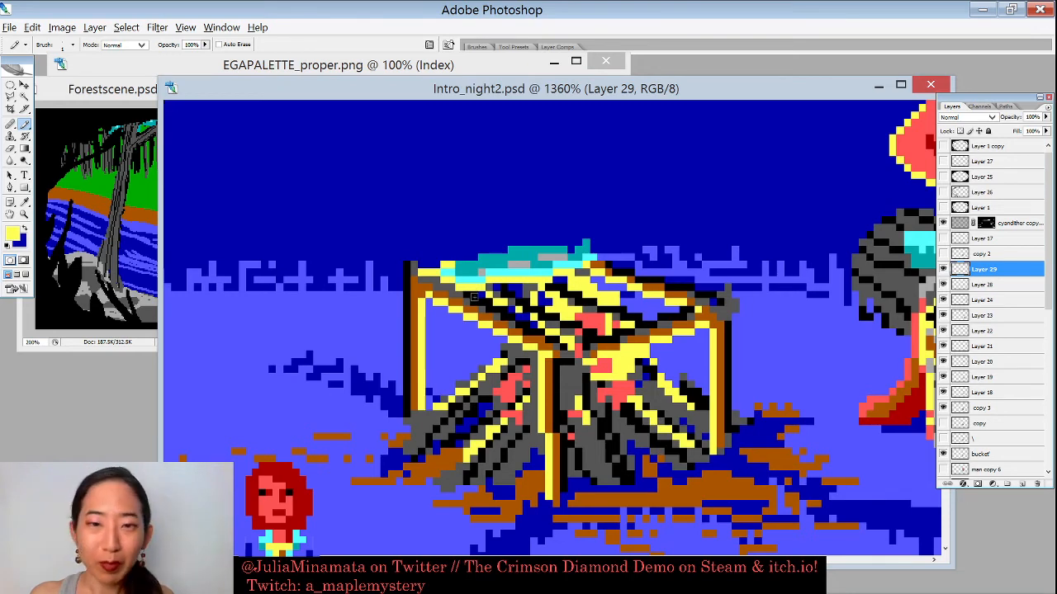
Step: Check how the grill reads in the full scene, then examine its corners and posts up close
key("ctrl+minus")
key("ctrl+minus")
key("ctrl+minus")
key("ctrl+minus")
key("ctrl+minus")
key("ctrl+minus")
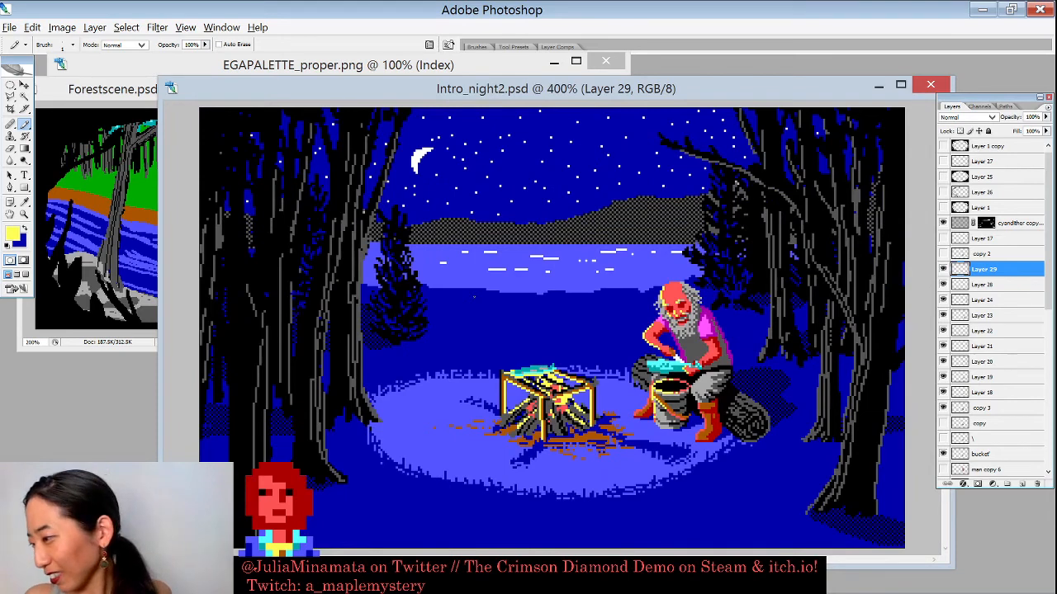
key("ctrl+plus")
key("ctrl+plus")
key("ctrl+plus")
key("ctrl+plus")
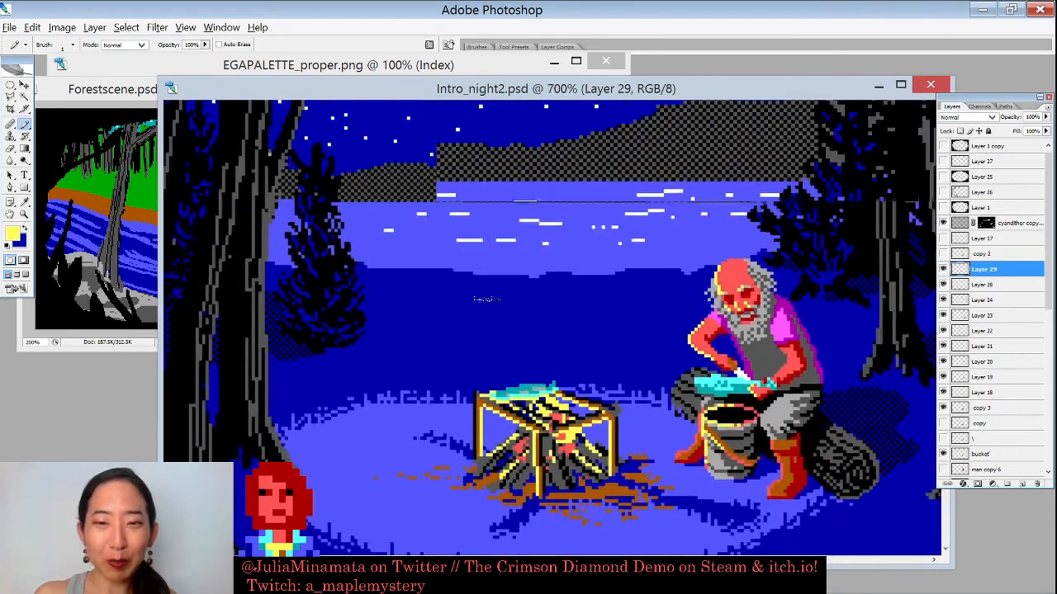
key("ctrl+plus")
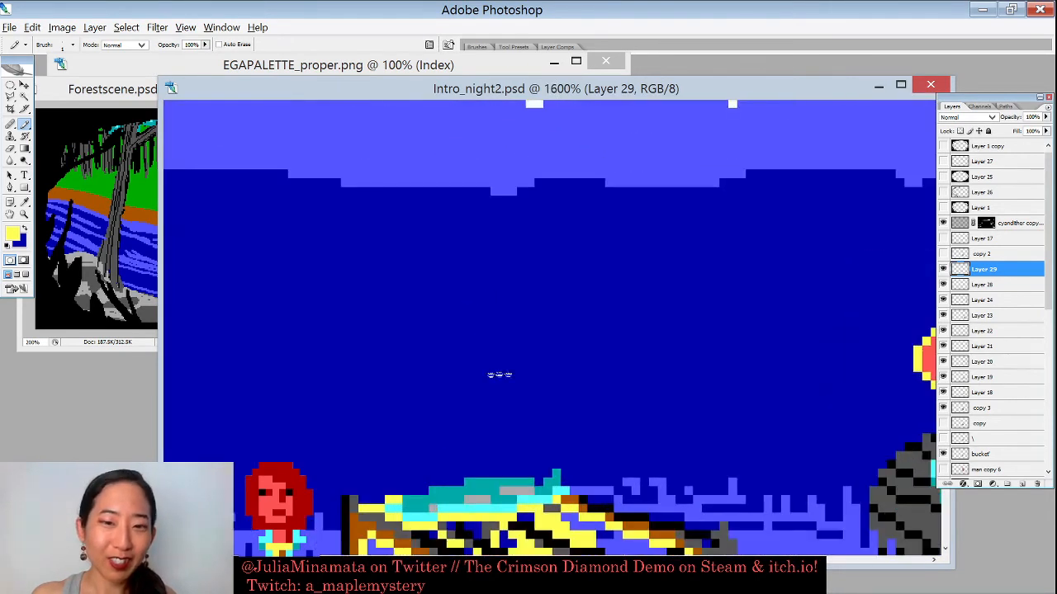
scroll(495, 373, "down", 3)
scroll(431, 234, "down", 1)
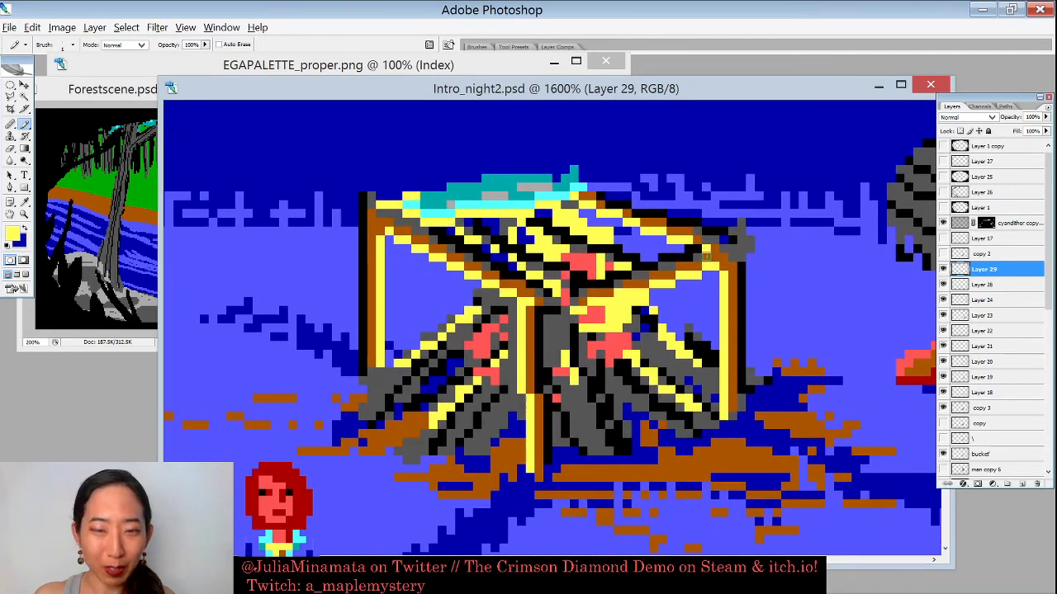
Step: Touch up the upper edge of the campfire's left logs and the grill frame's front corner with sampled light blue and brown
key("ctrl+minus")
key("ctrl+minus")
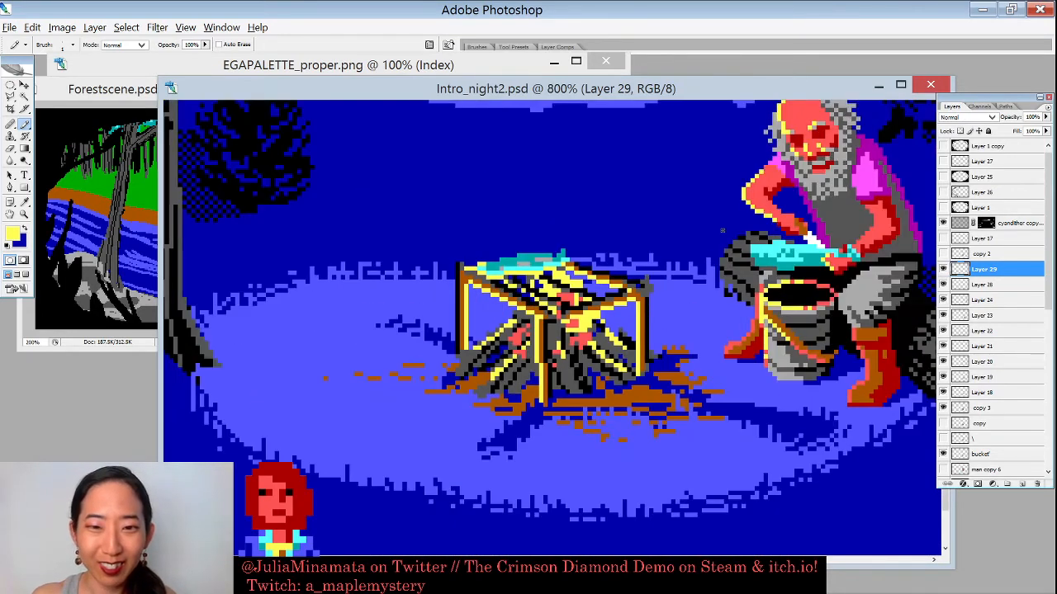
key("ctrl+plus")
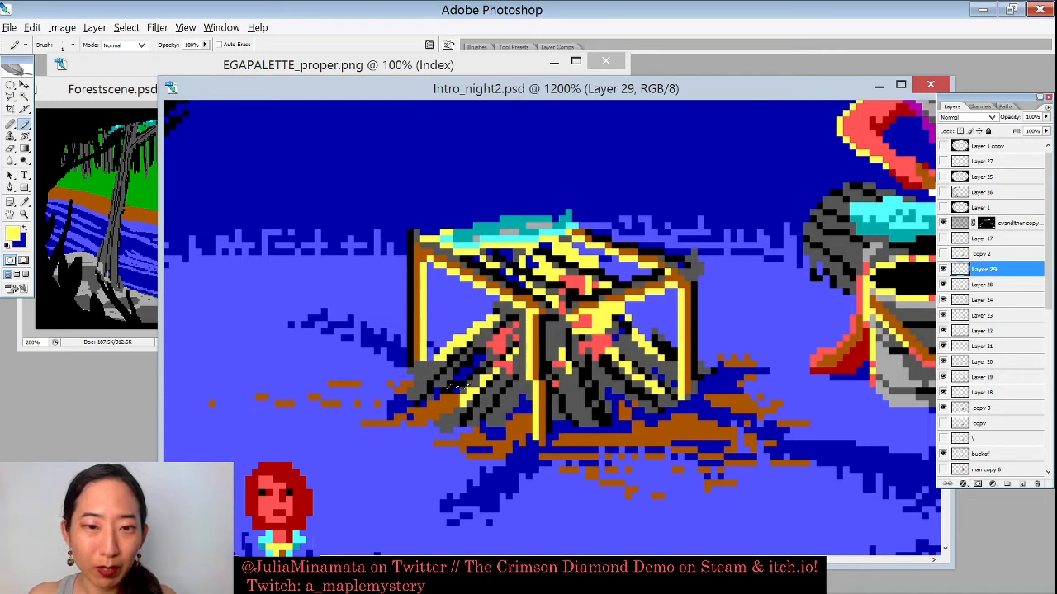
left_click(453, 394, "alt")
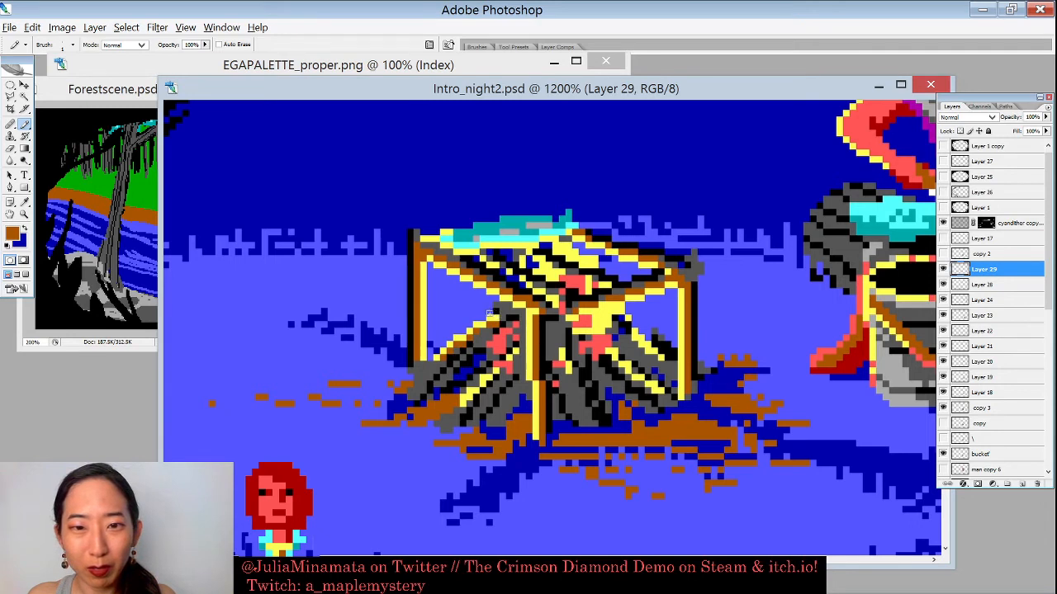
left_click(496, 310, "alt")
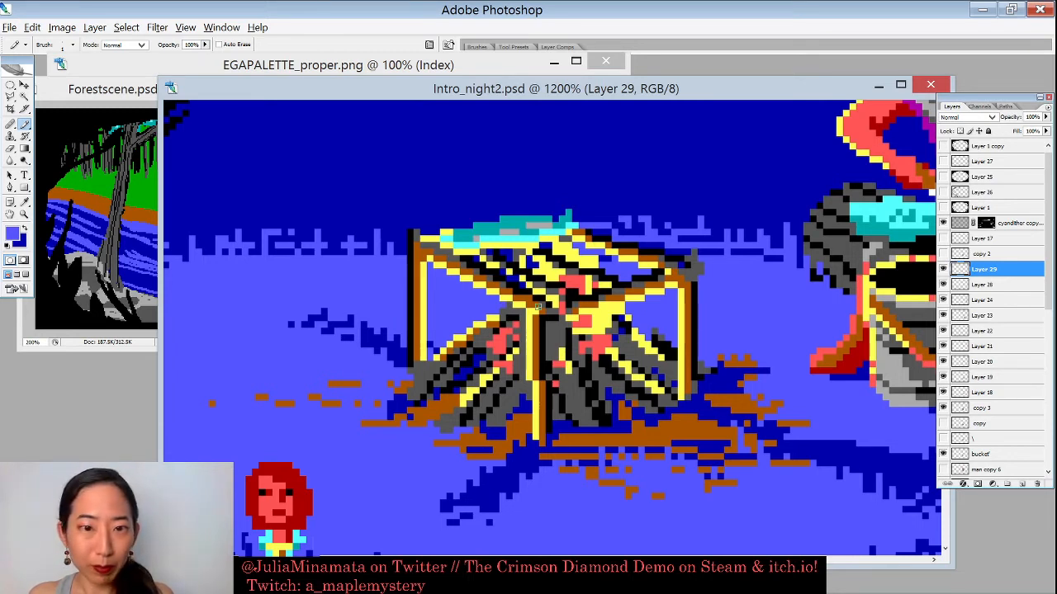
left_click(419, 350, "alt")
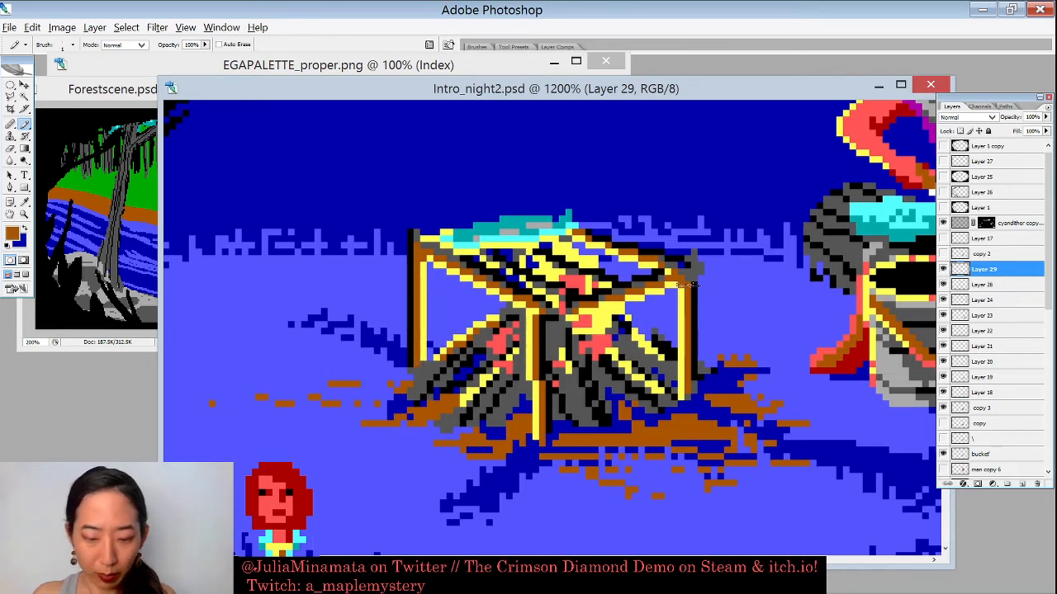
Step: Check how the grill reads within the whole night scene, then examine its bars and corners up close
key("ctrl+minus")
key("ctrl+minus")
key("ctrl+minus")
key("ctrl+minus")
key("ctrl+minus")
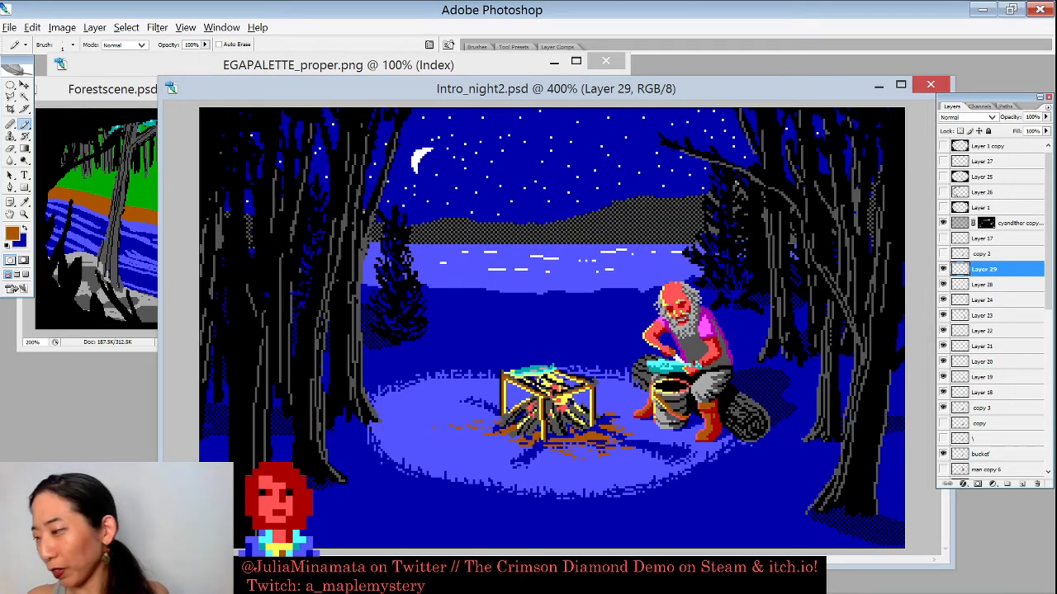
key("ctrl+plus")
key("ctrl+plus")
key("ctrl+plus")
key("ctrl+plus")
key("ctrl+plus")
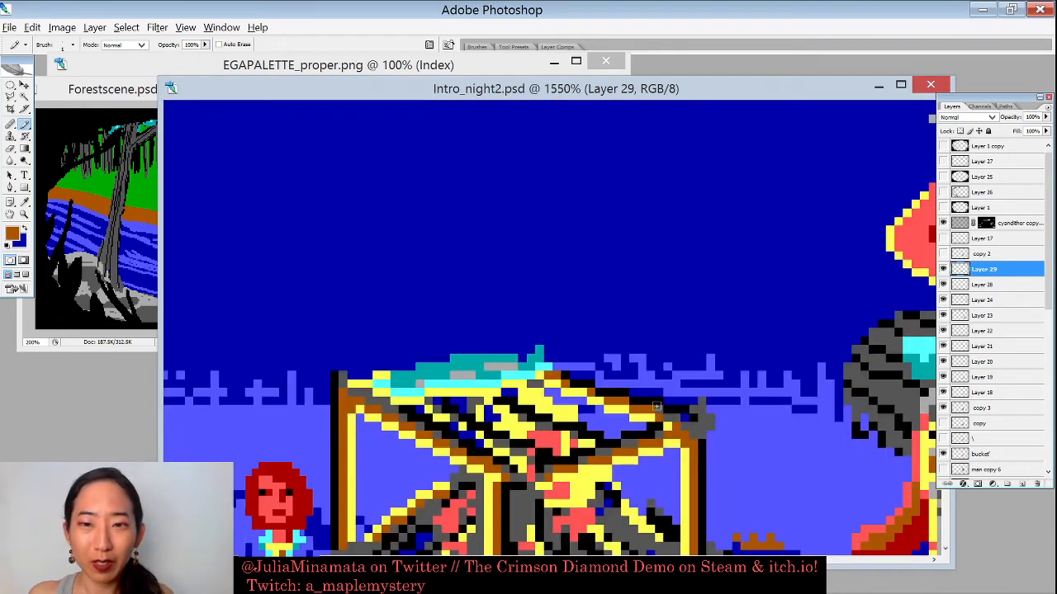
scroll(652, 339, "down", 1)
key("ctrl+minus")
key("ctrl+minus")
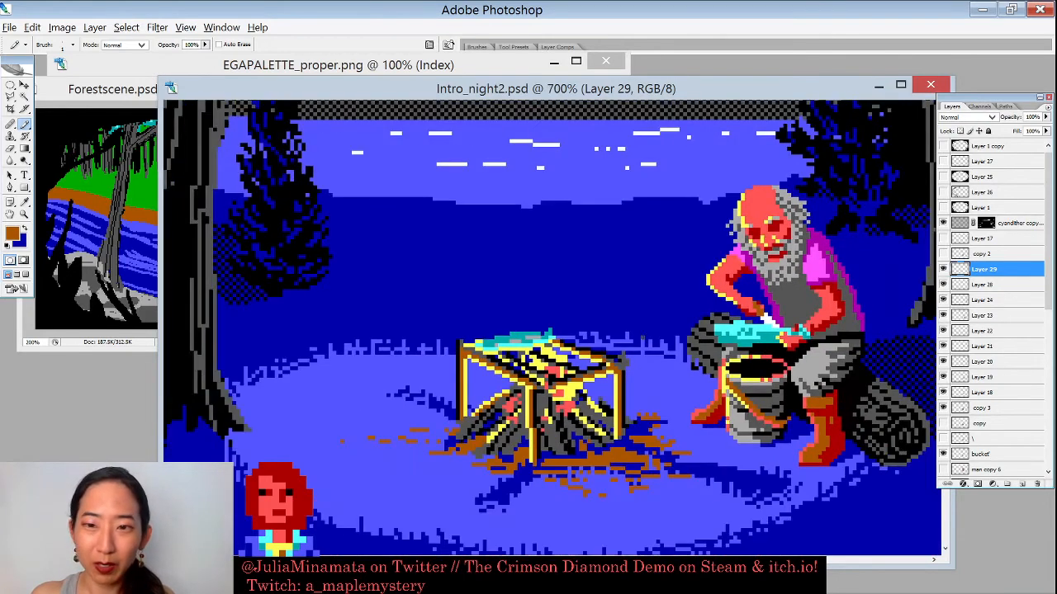
key("ctrl+plus")
key("ctrl+plus")
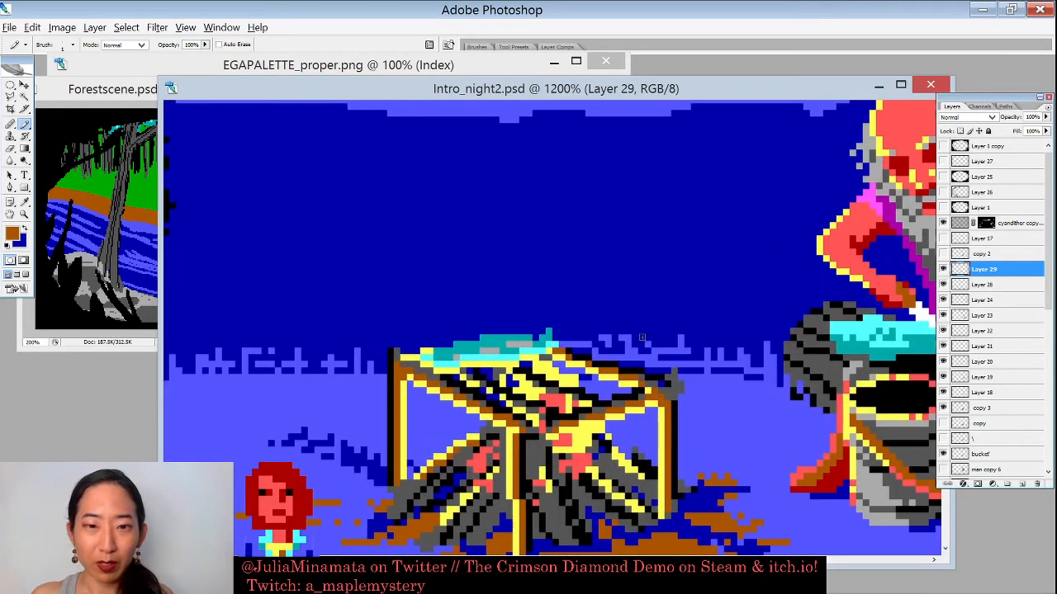
scroll(578, 330, "down", 2)
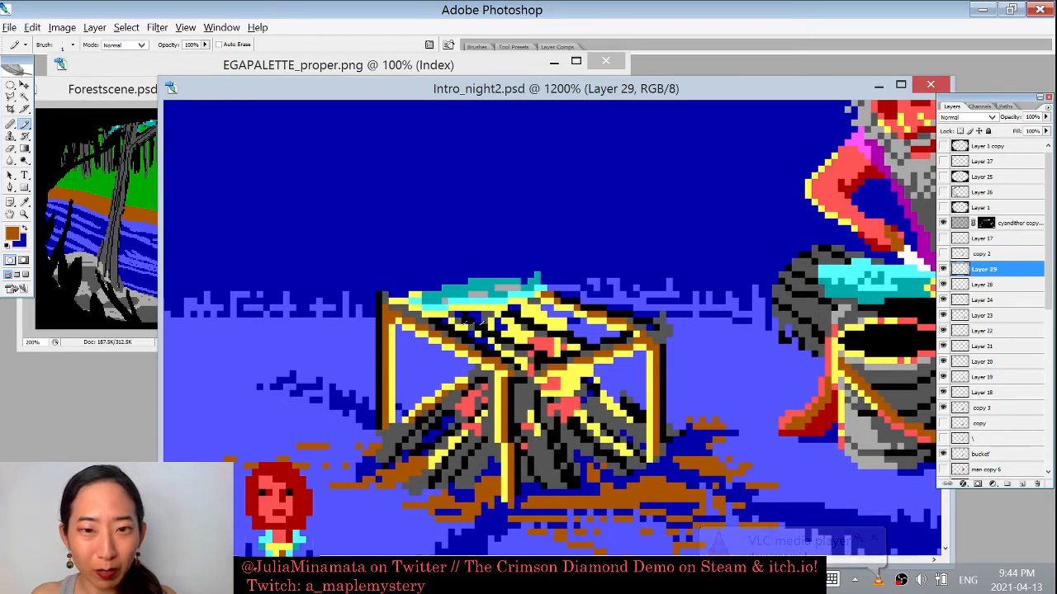
Step: Rework the upper ends of the grill's left inner bars with sampled yellow, brown and black
left_click(473, 330, "alt")
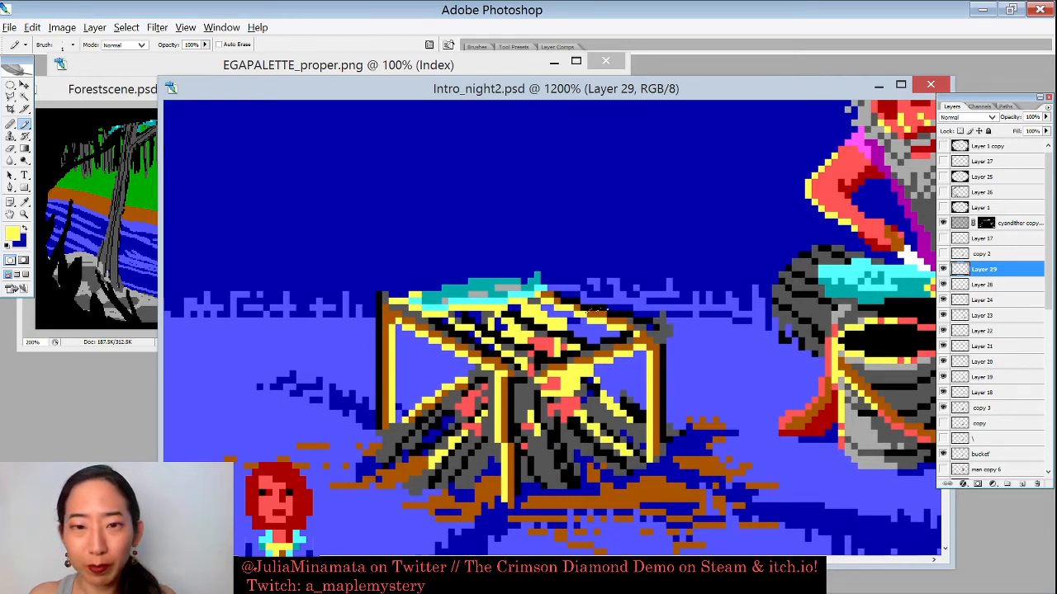
left_click(598, 312, "alt")
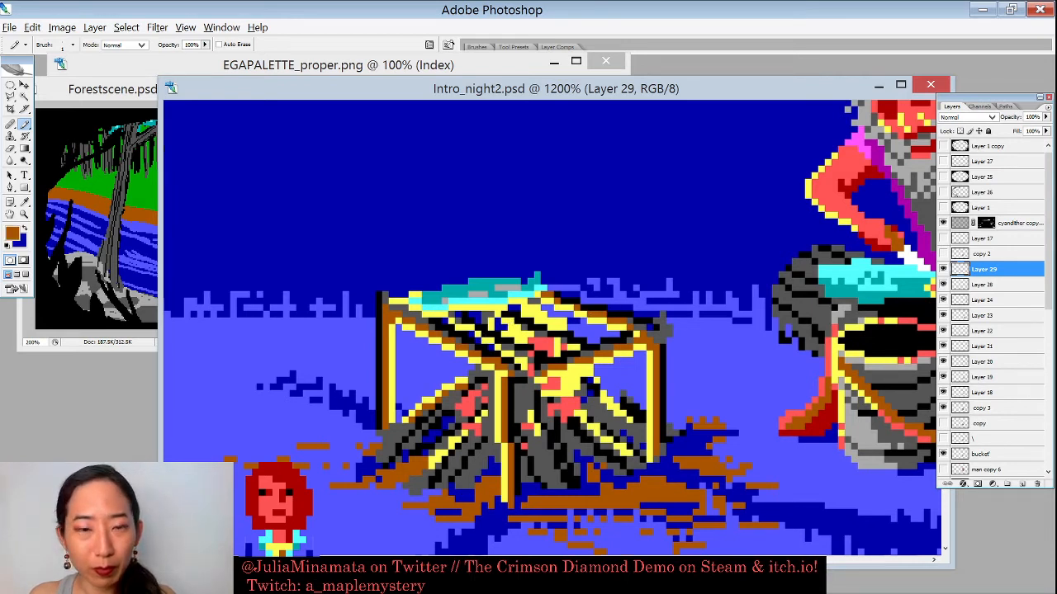
left_click(472, 323, "alt")
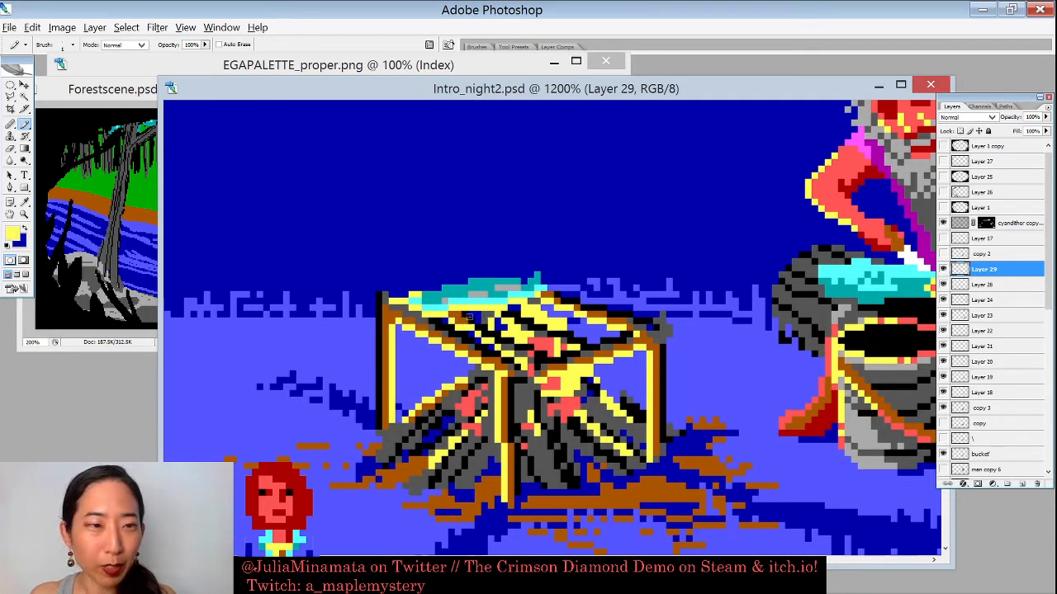
left_click(462, 314, "alt")
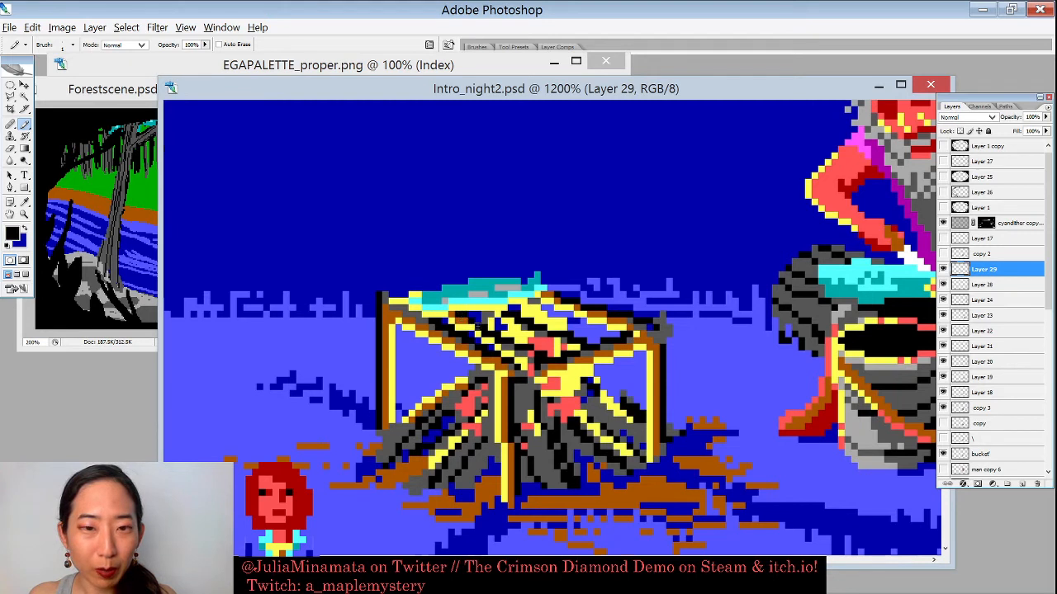
left_click(488, 317, "alt")
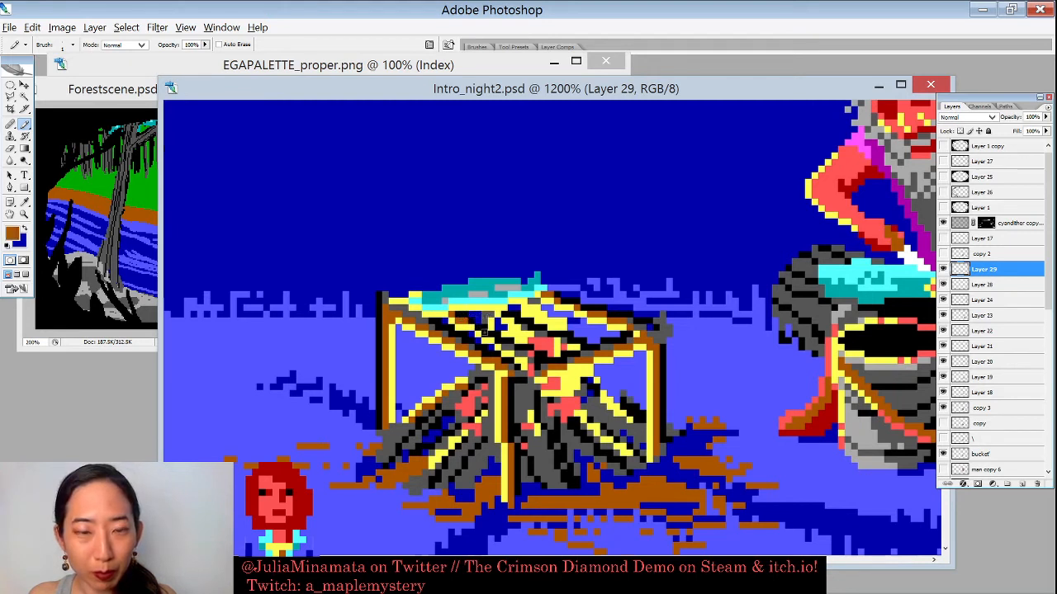
Step: Extend the brown shading and yellow highlights down the left inner bars toward the grill's front corner, separating them with black
left_click(469, 329, "alt")
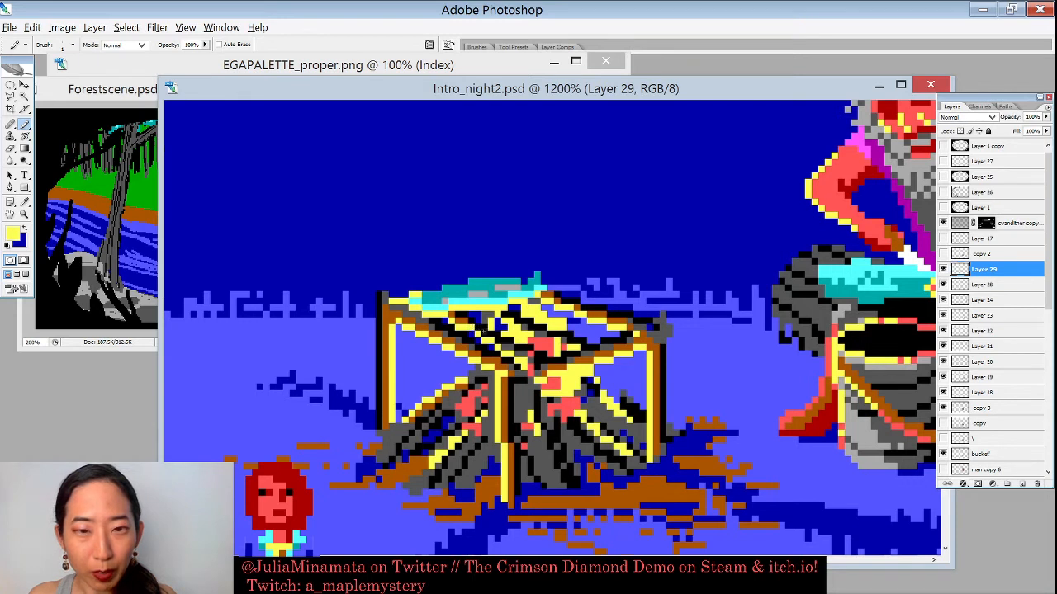
left_click(480, 319, "alt")
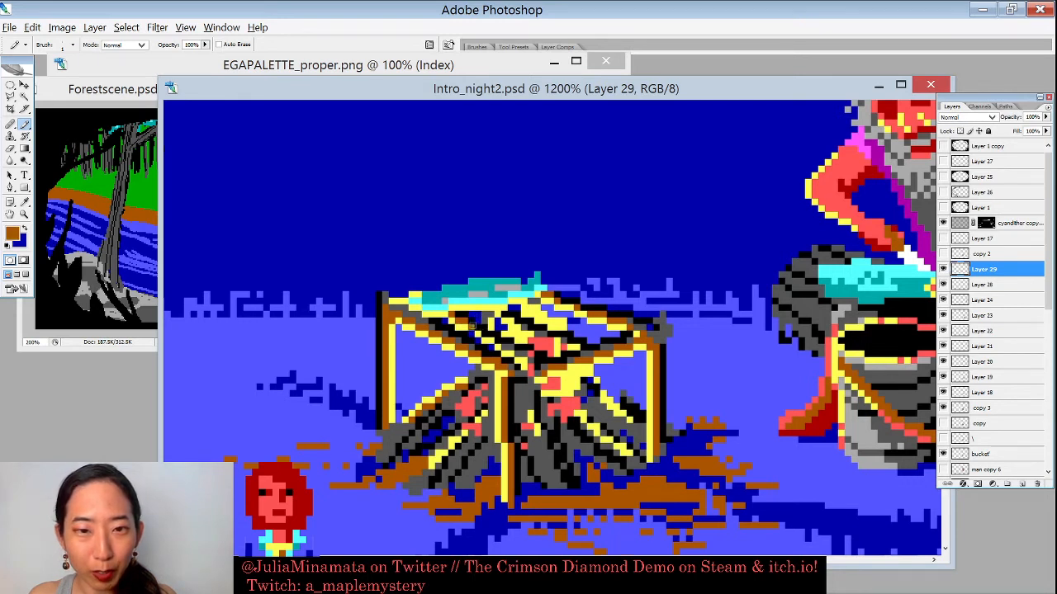
left_click(485, 327, "alt")
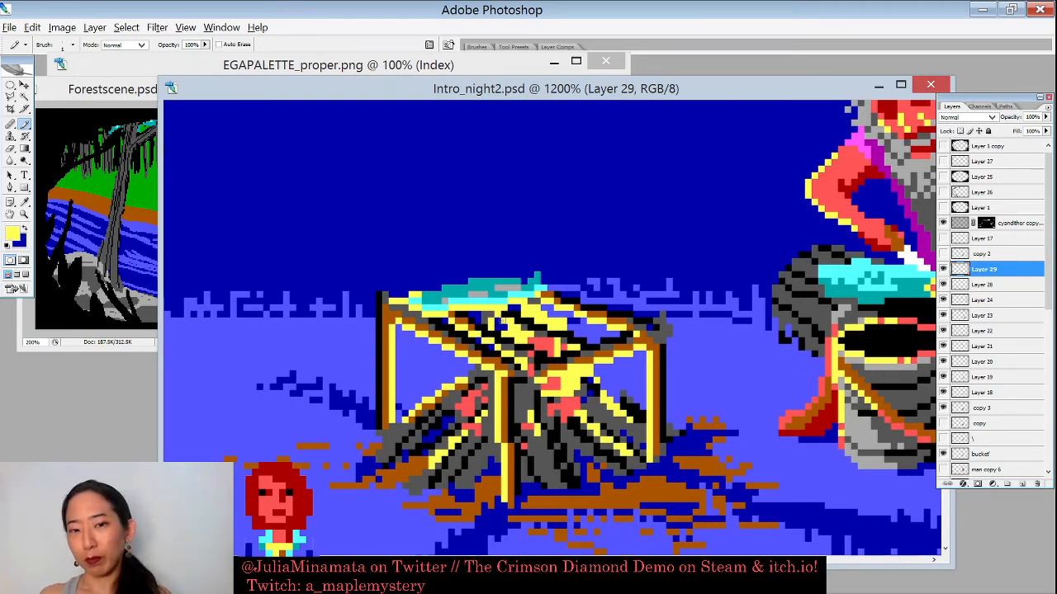
left_click(487, 324, "alt")
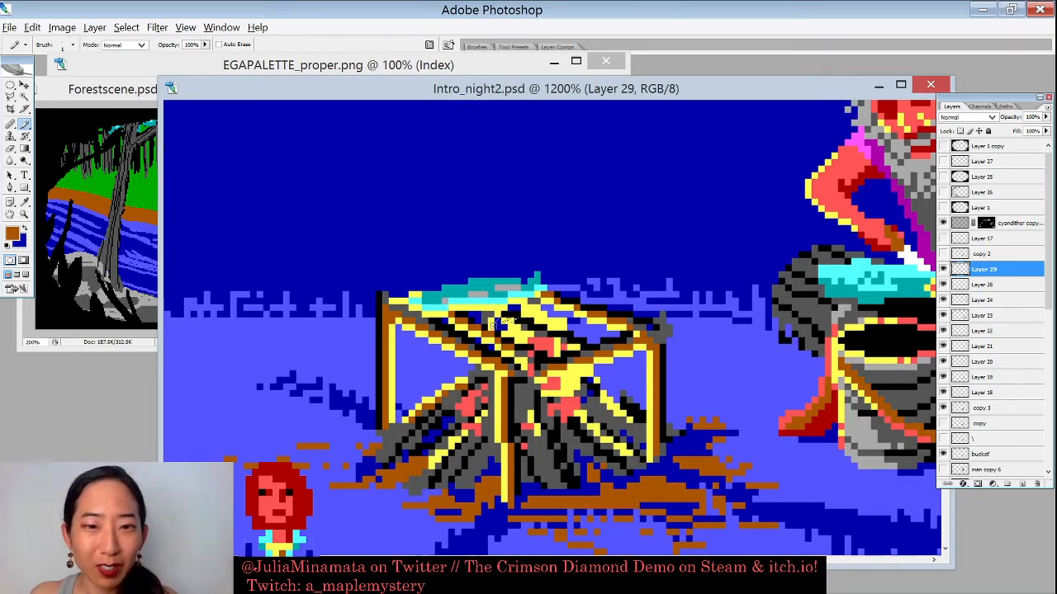
left_click(481, 319, "alt")
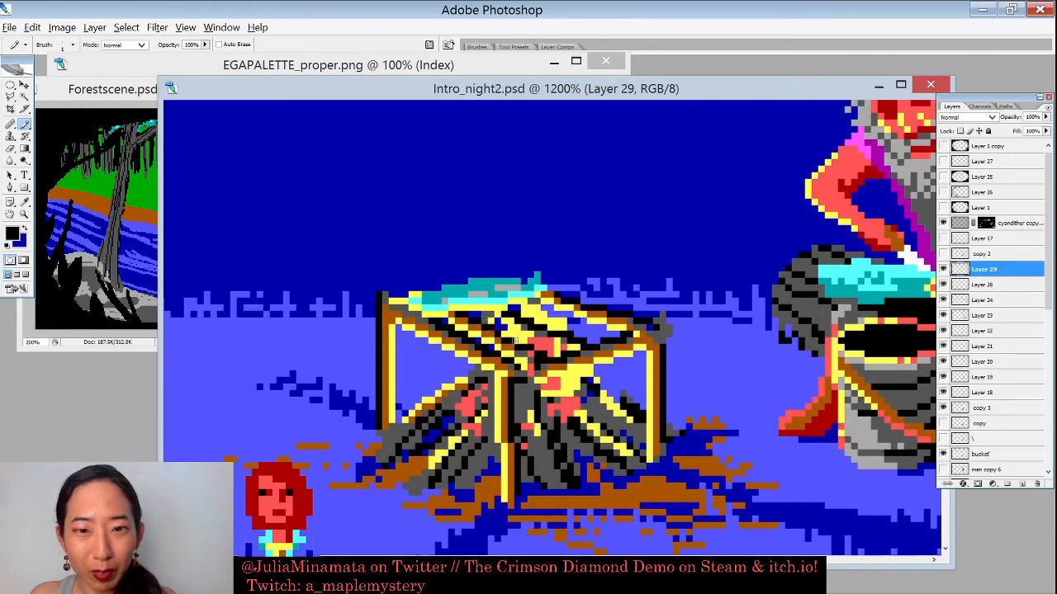
left_click(525, 342, "alt")
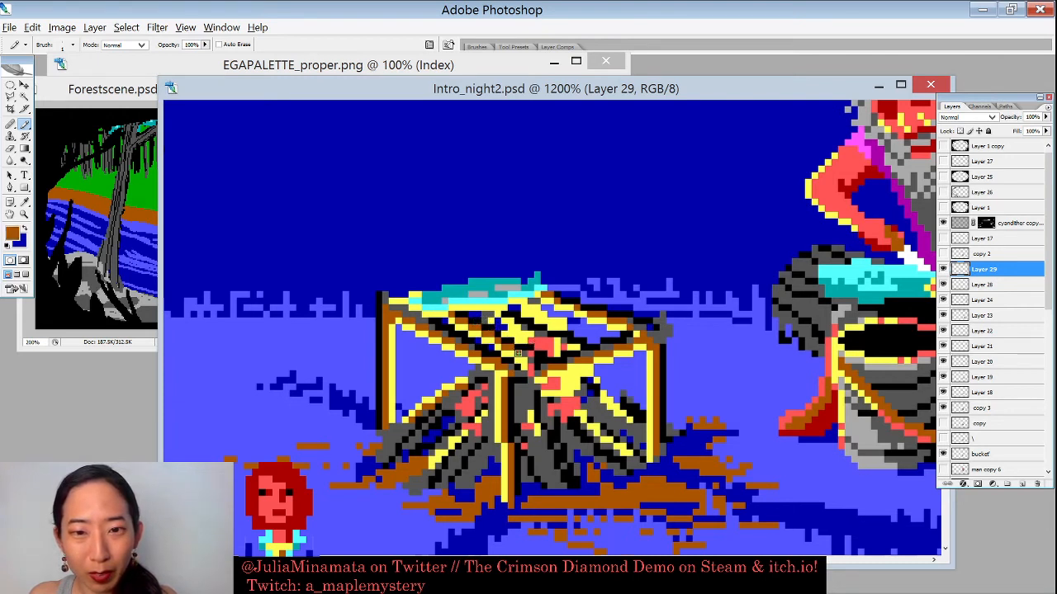
Step: Refine the embers and bar ends just behind the grill's front corner with sampled light red, brown and yellow
left_click(539, 340, "alt")
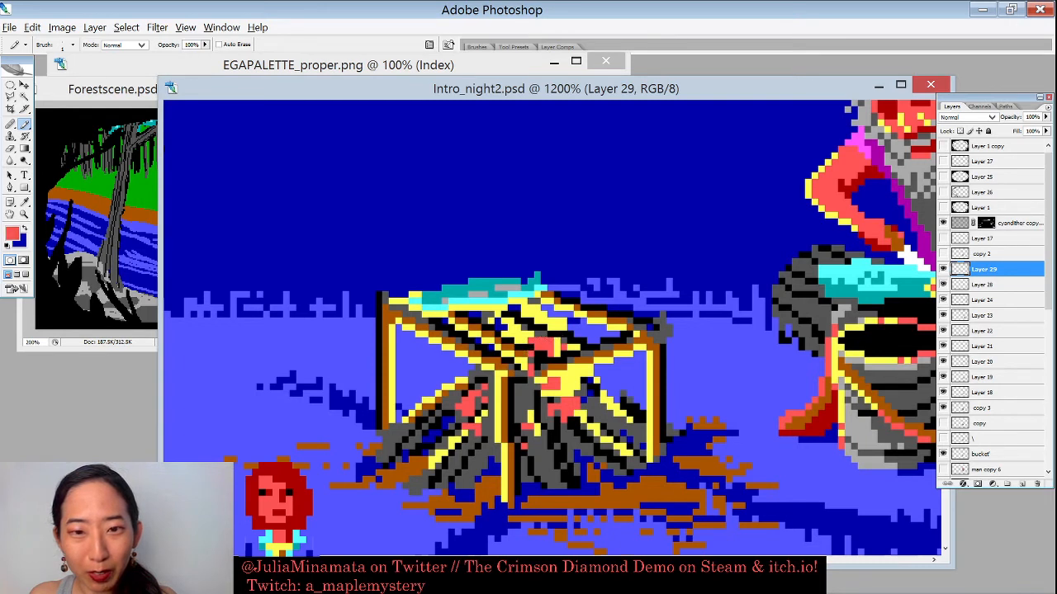
left_click(542, 348, "alt")
left_click(531, 352, "alt")
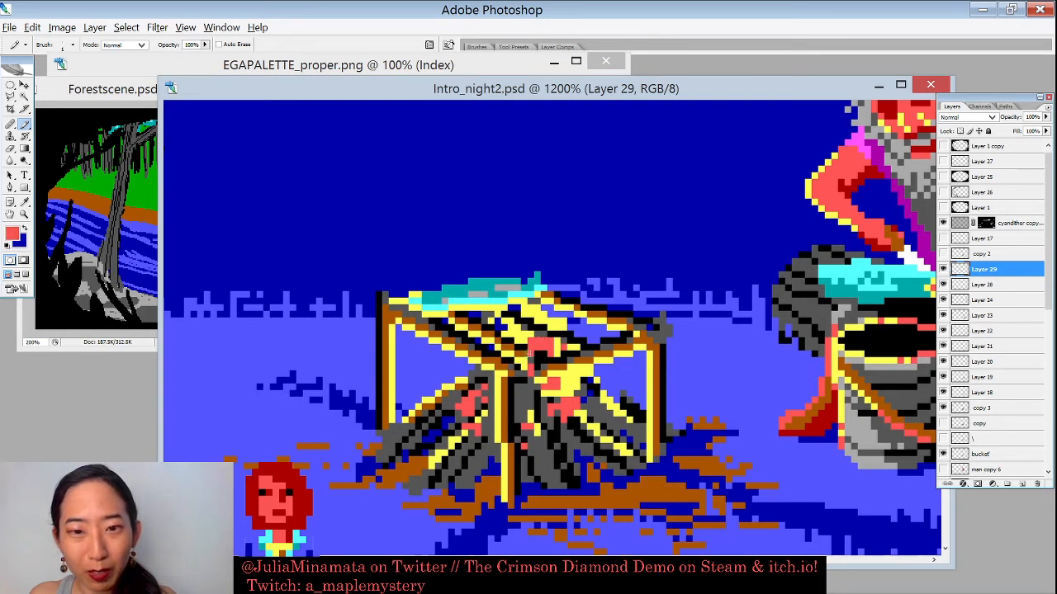
left_click(535, 354, "alt")
left_click(528, 354, "alt")
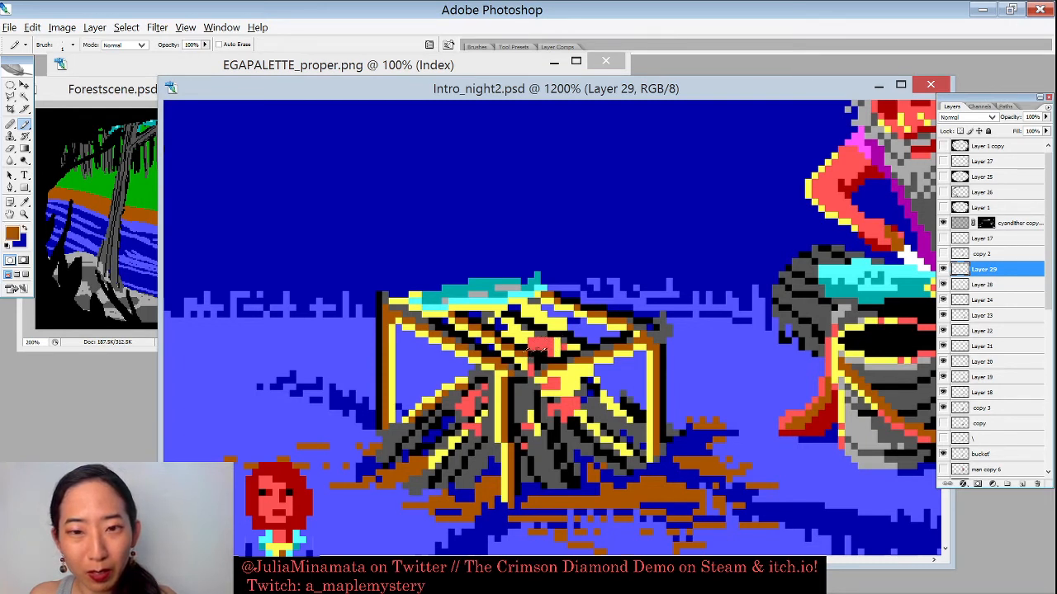
left_click(529, 360, "alt")
left_click(528, 351, "alt")
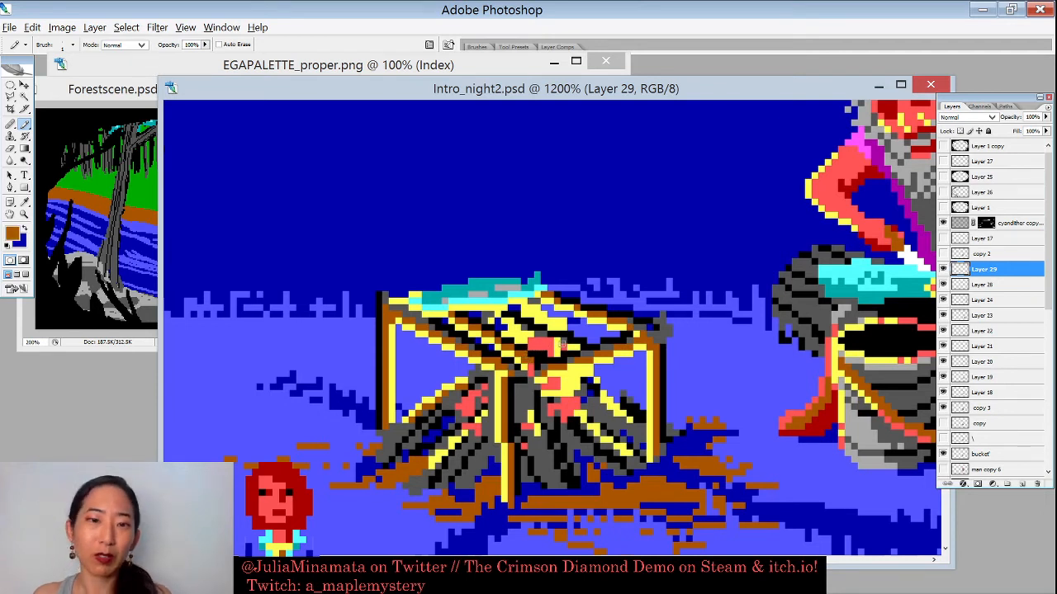
left_click(524, 365, "alt")
left_click(528, 363, "alt")
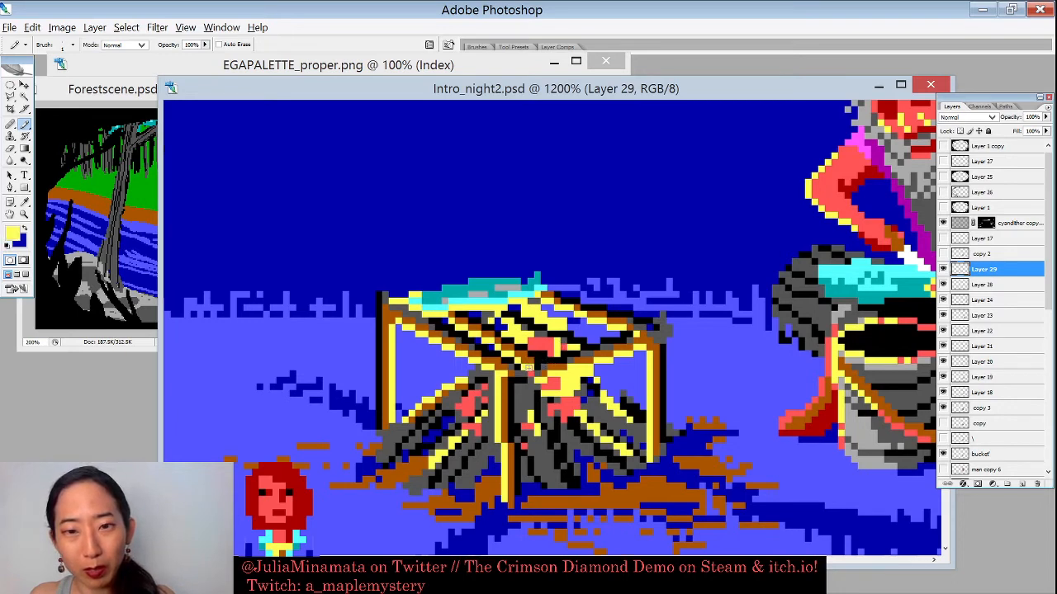
Step: Shade the grill's right inner bars and back-right rail with brown and yellow, and retouch the gaps between them in sampled light blue
scroll(552, 353, "down", 5)
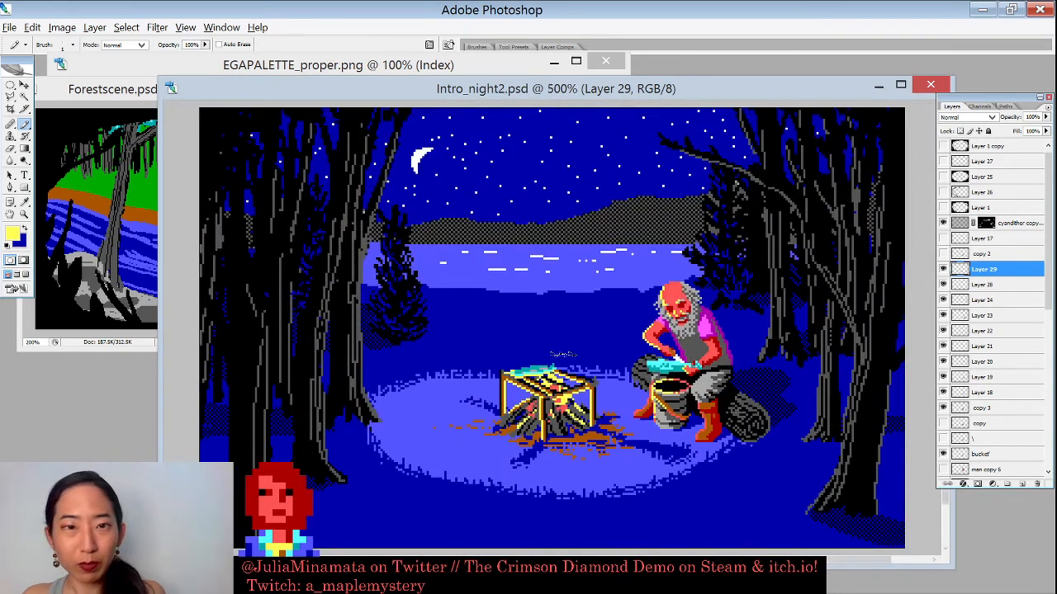
scroll(551, 353, "up", 5)
left_click_drag(549, 379, 441, 214)
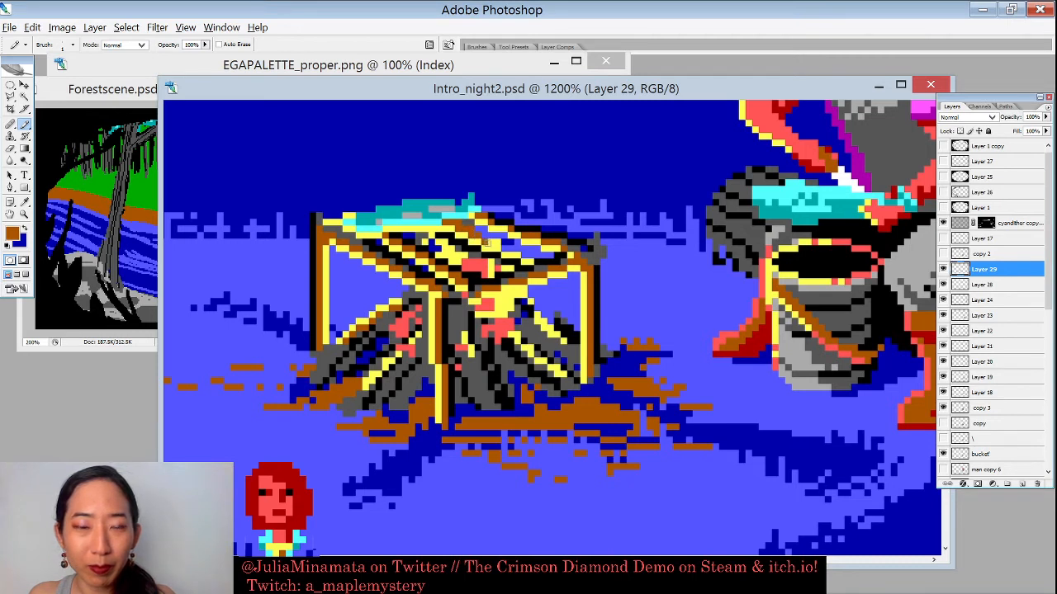
key("x")
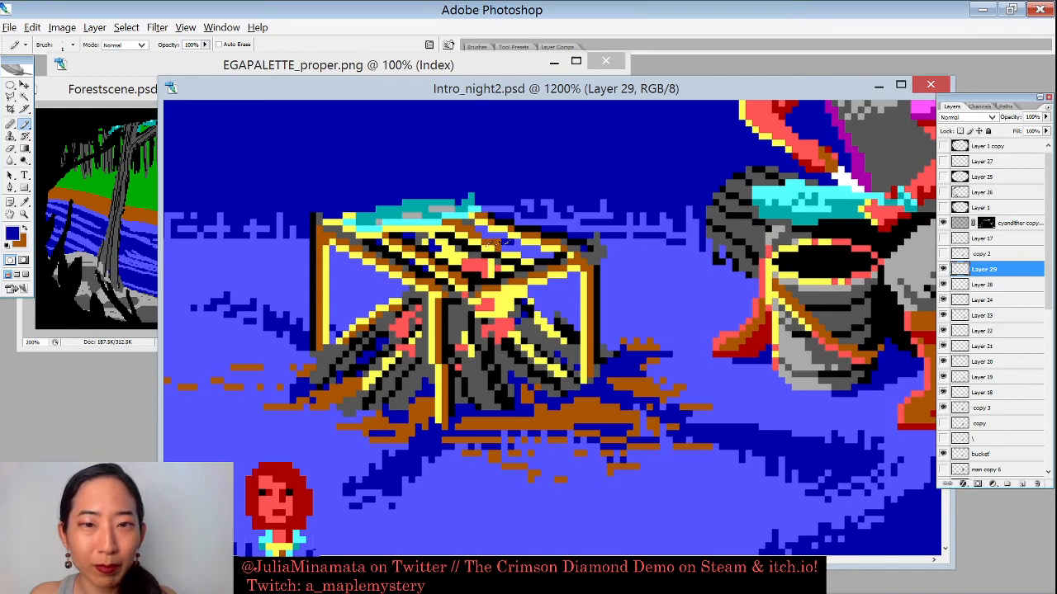
left_click(493, 245, "alt")
key("x")
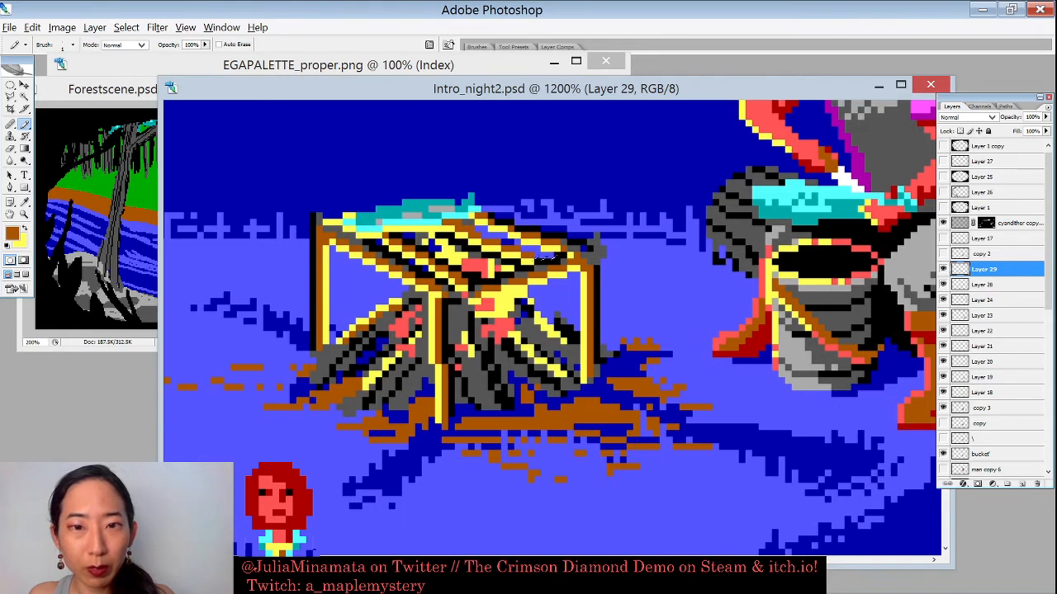
left_click(537, 259, "alt")
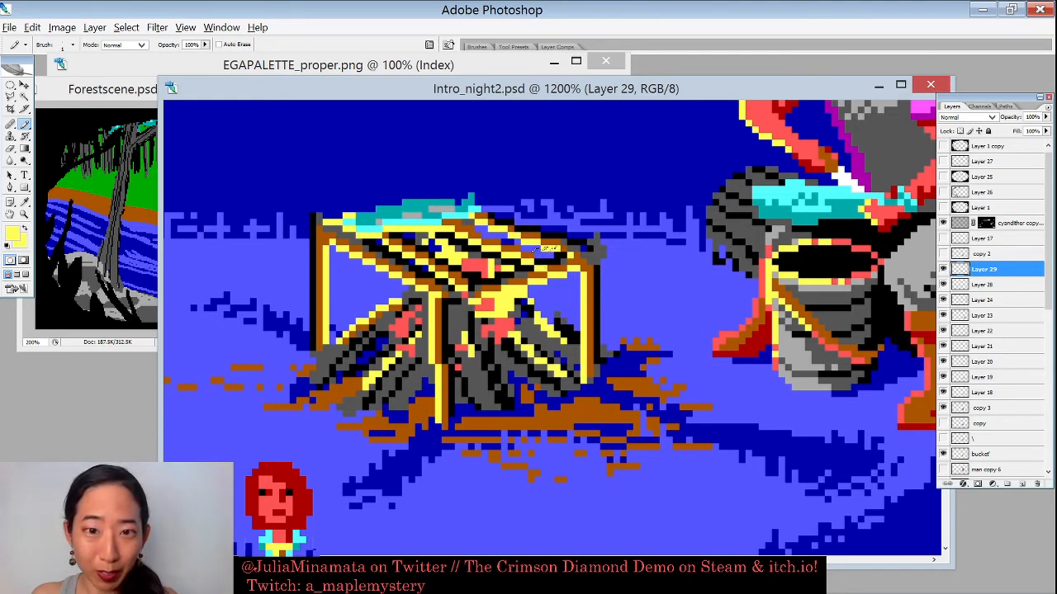
left_click(545, 251, "alt")
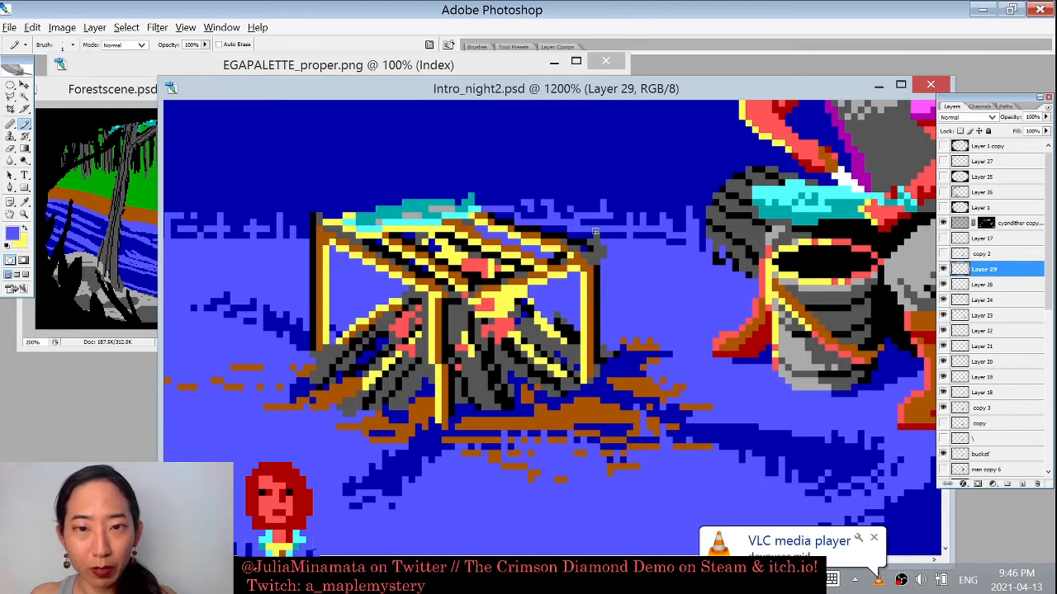
Step: Paint out the stray gray pixels above the grill's right corner in light blue, and recolor the left log's yellow edge with brown
left_click(595, 238, "alt")
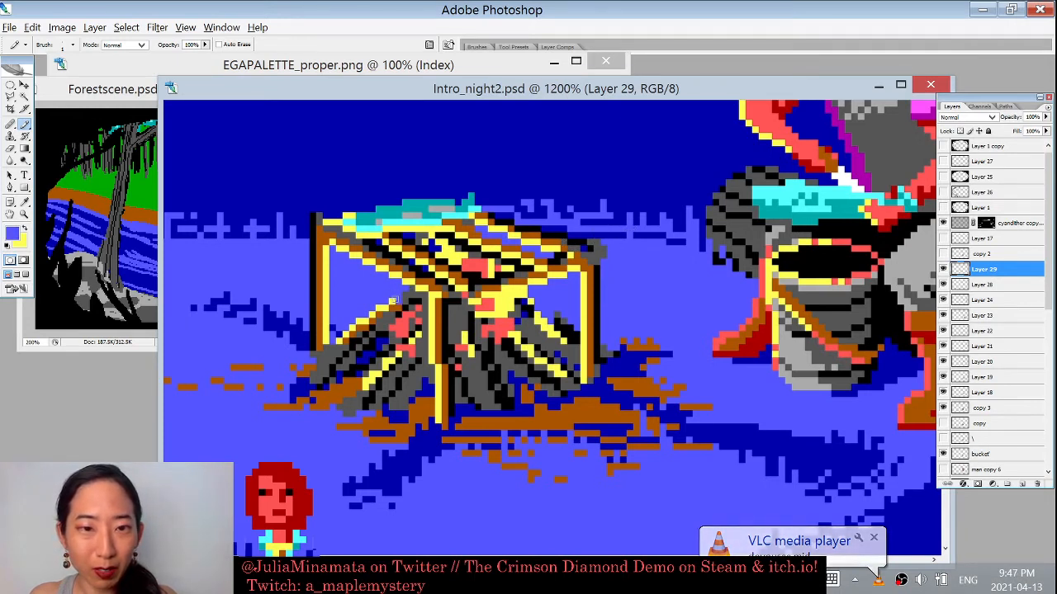
left_click(352, 327, "alt")
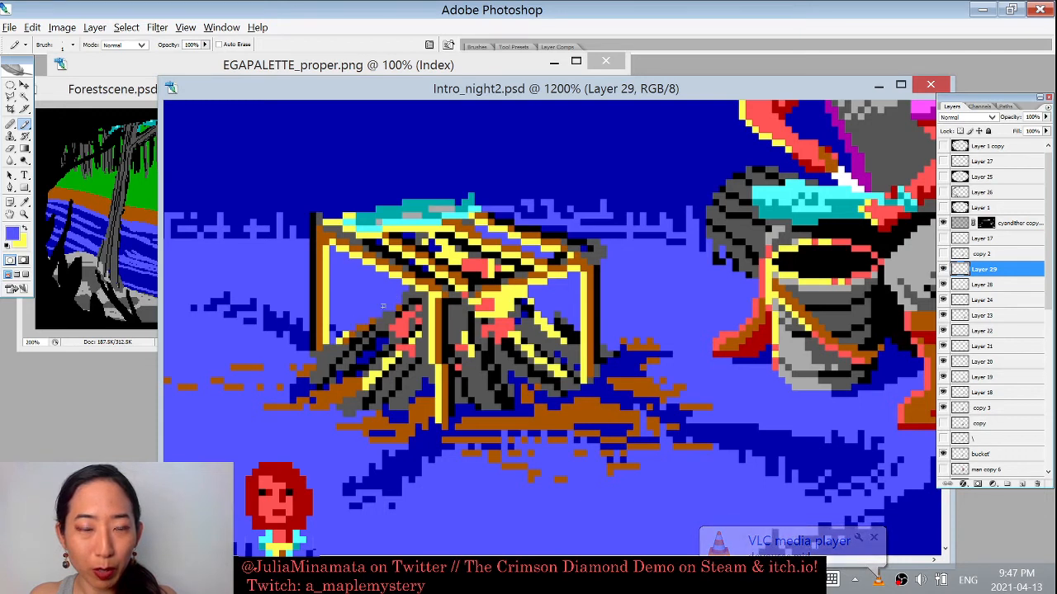
left_click(356, 332, "alt")
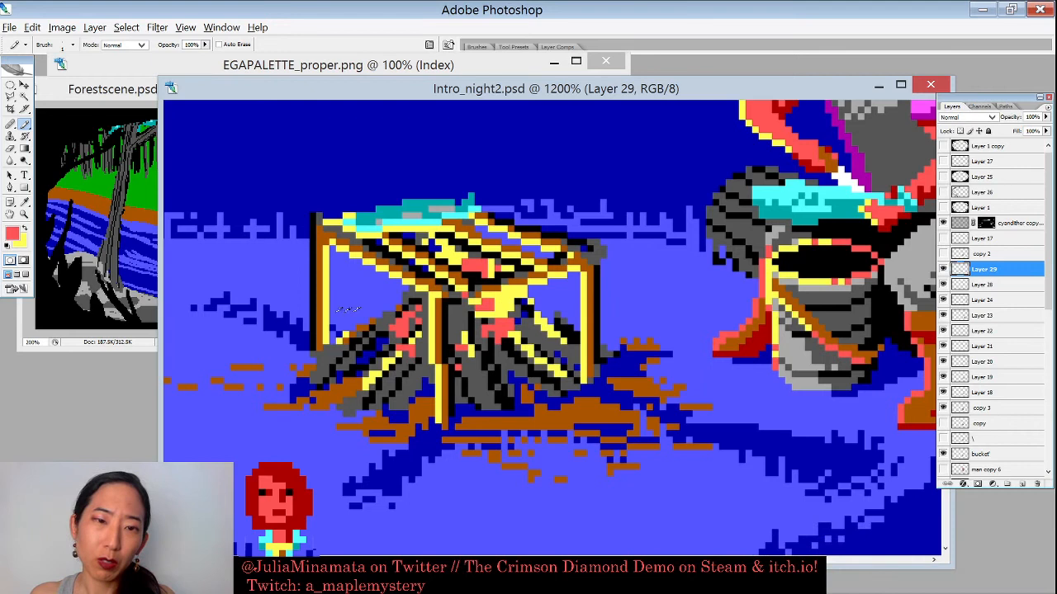
Step: Clean up the pixels around the lower ends of the grill's left and right posts with sampled light blue, black and dark blue
left_click(350, 310, "alt")
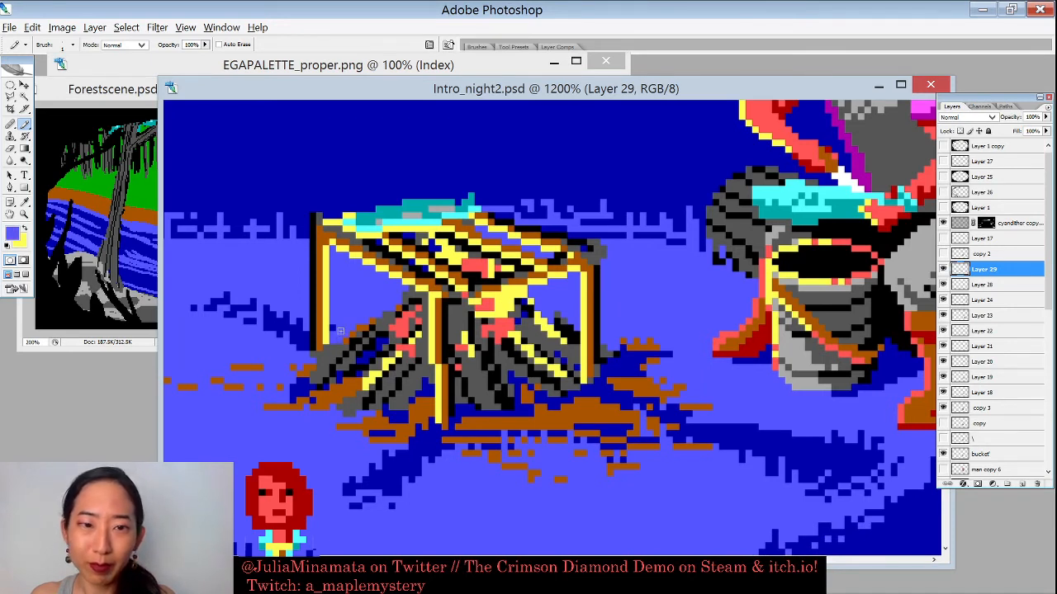
left_click(323, 335, "alt")
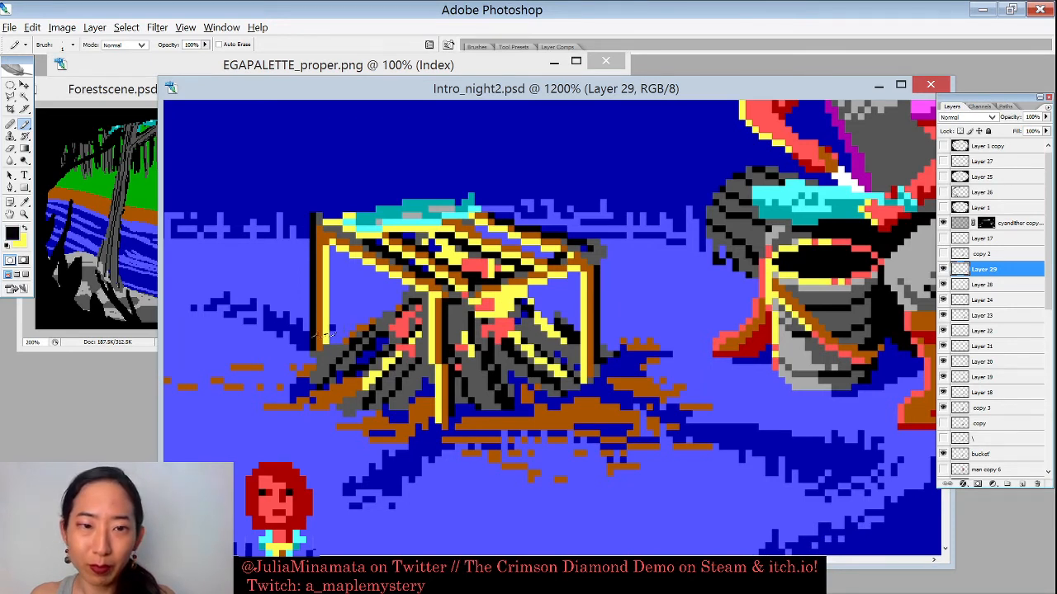
left_click(317, 337, "alt")
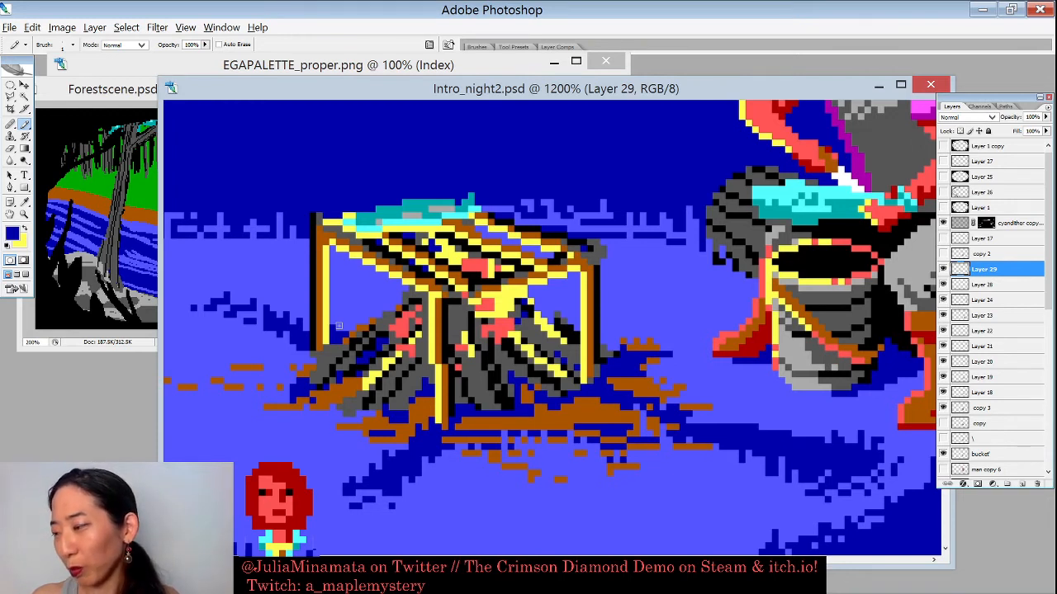
left_click(545, 288, "alt")
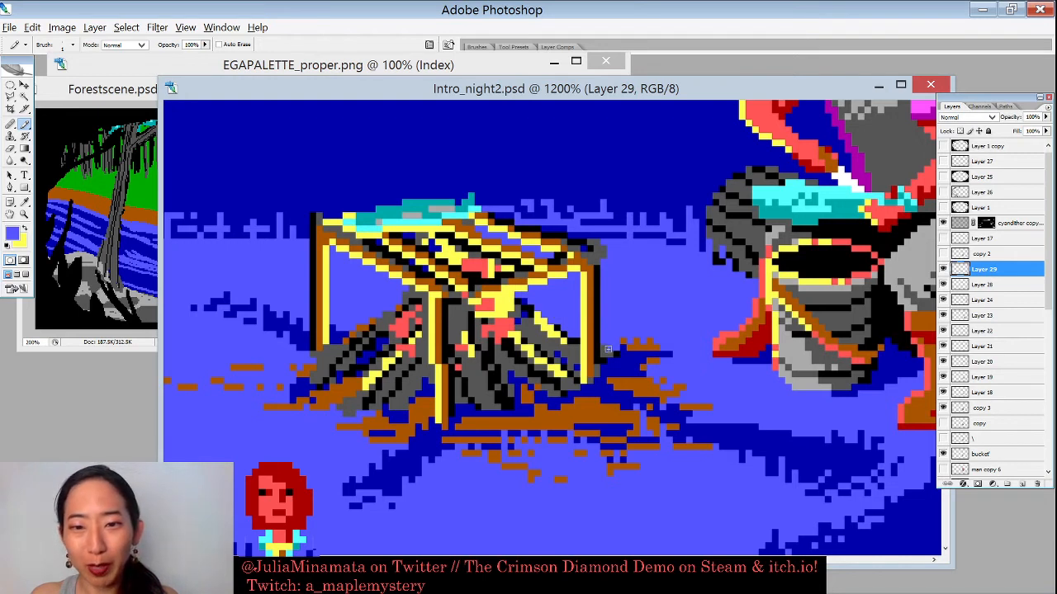
left_click(598, 366, "alt")
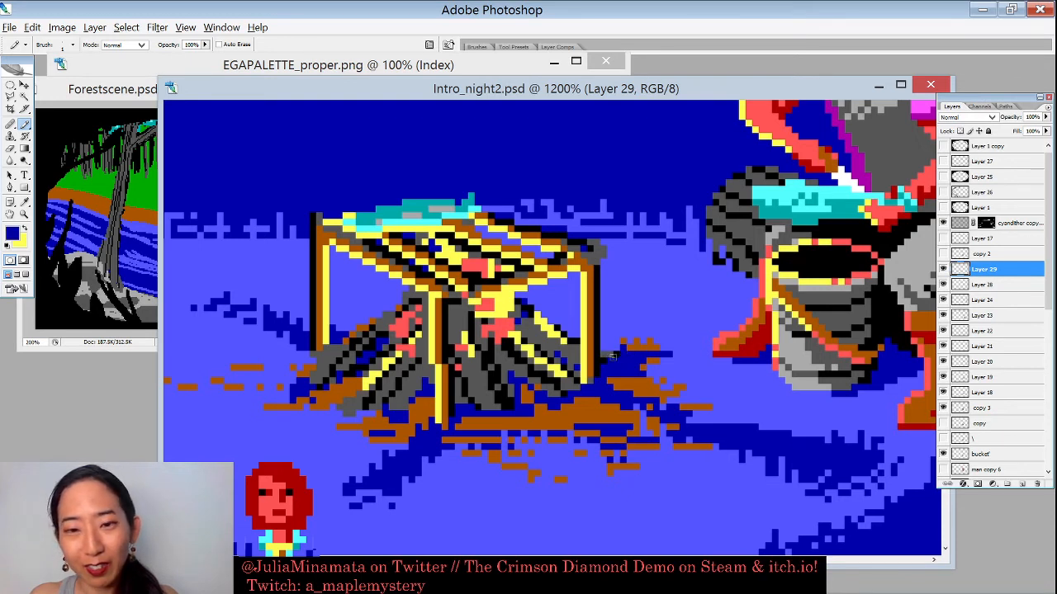
left_click(611, 360, "alt")
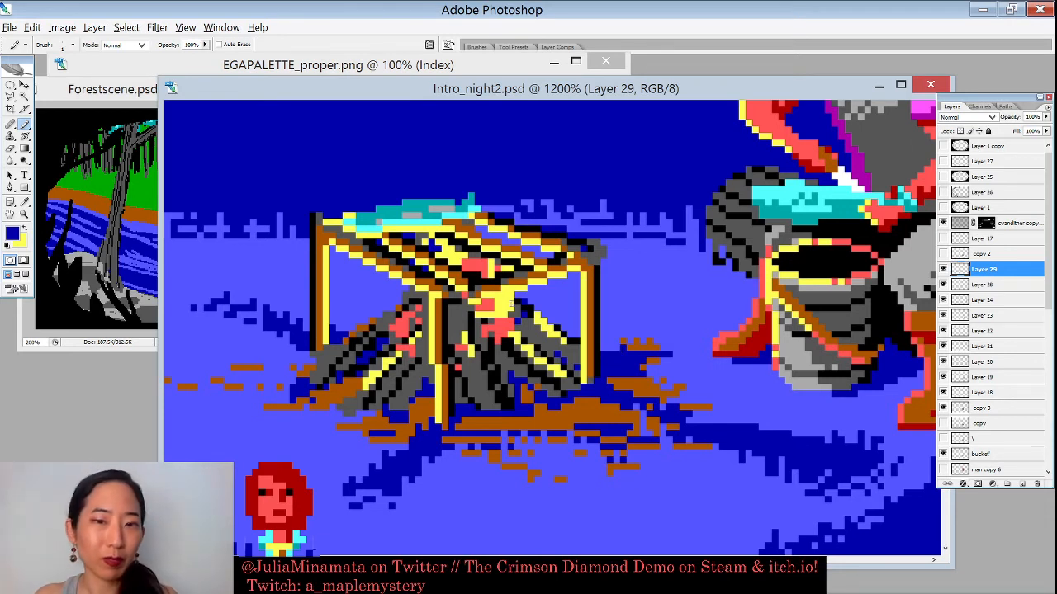
Step: Trim the top of the yellow flame behind the grill's front corner with light blue and rework its upper edge in light red
left_click(539, 285, "alt")
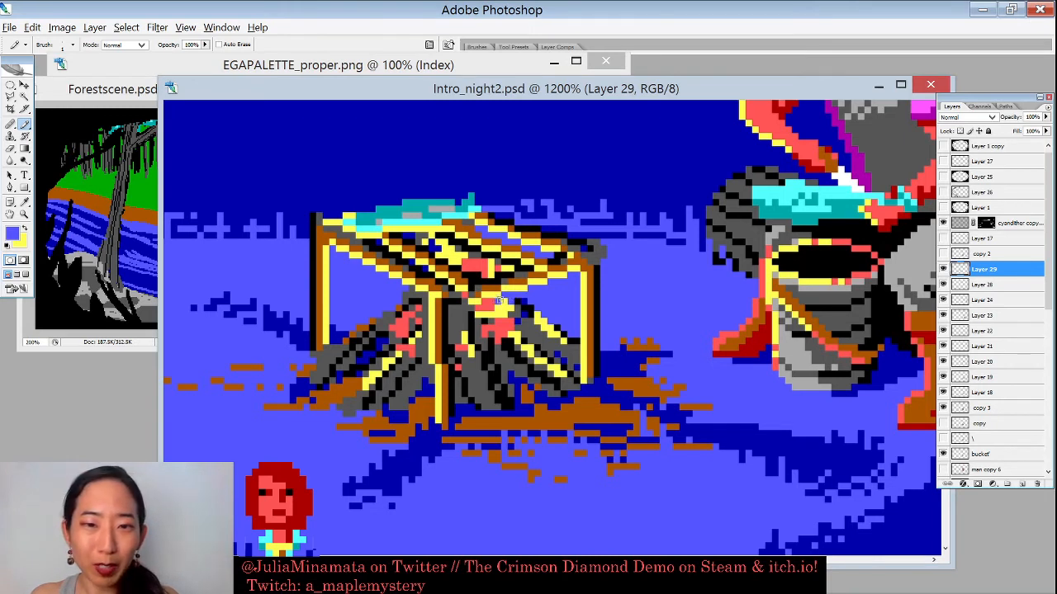
left_click(498, 302, "alt")
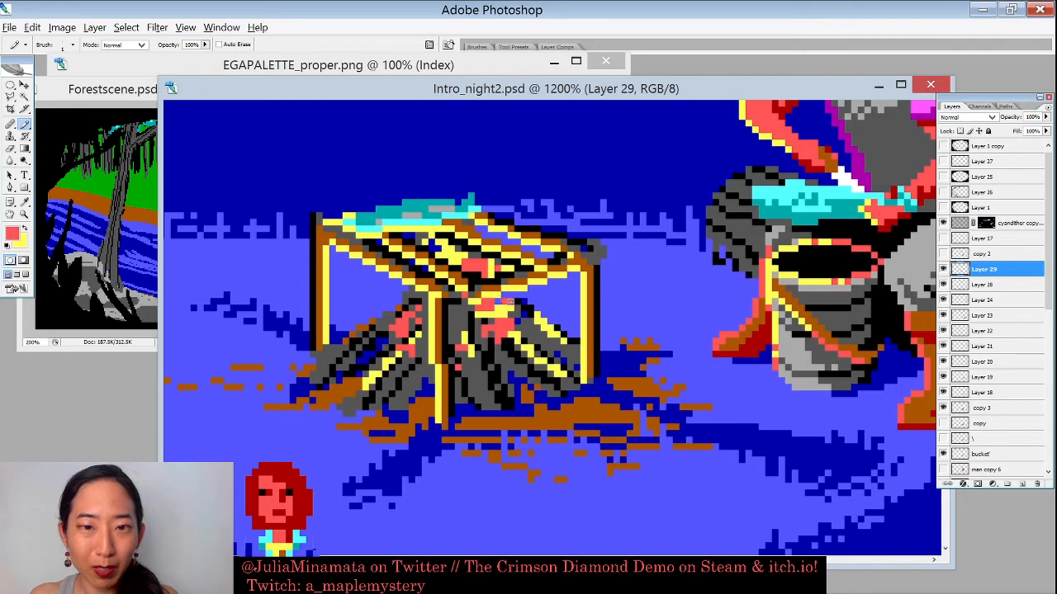
left_click(538, 294, "alt")
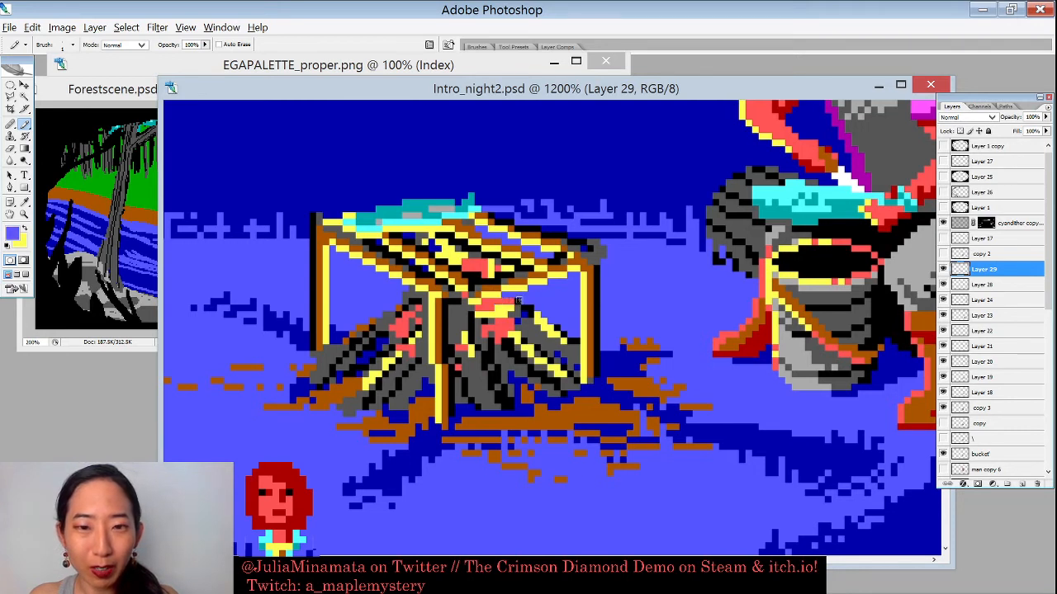
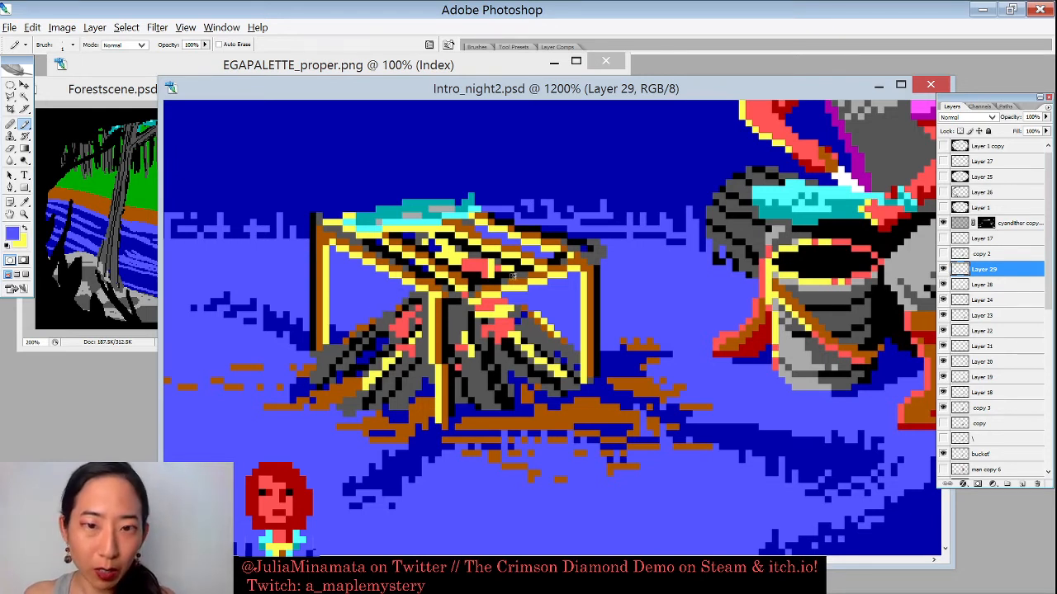
Step: Shade the upper edge of the right log with brown and retouch the log tips beneath the grill's front corner in gray
left_click(541, 322, "alt")
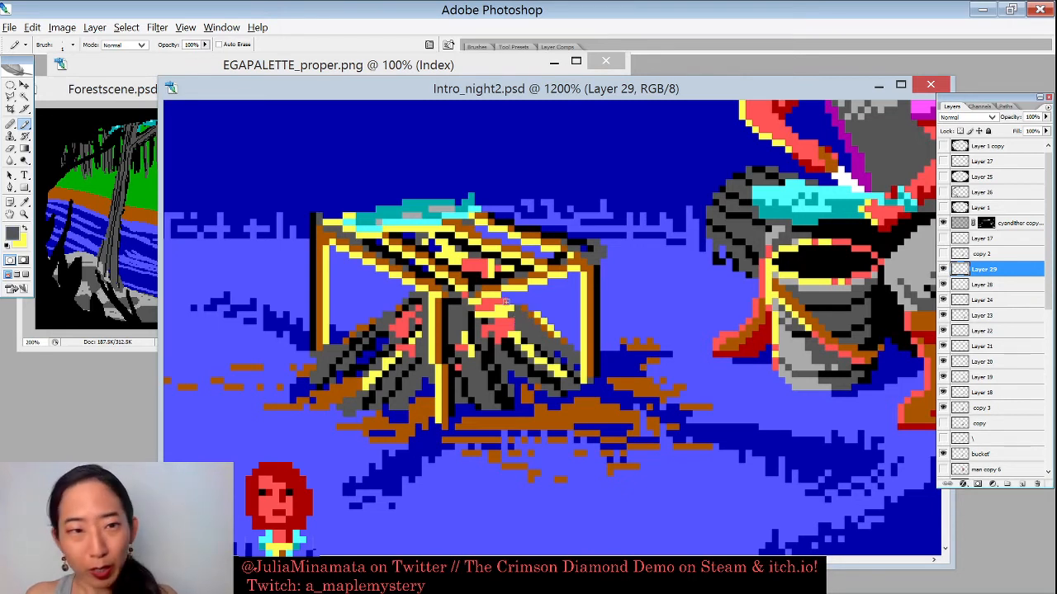
left_click(602, 407, "alt")
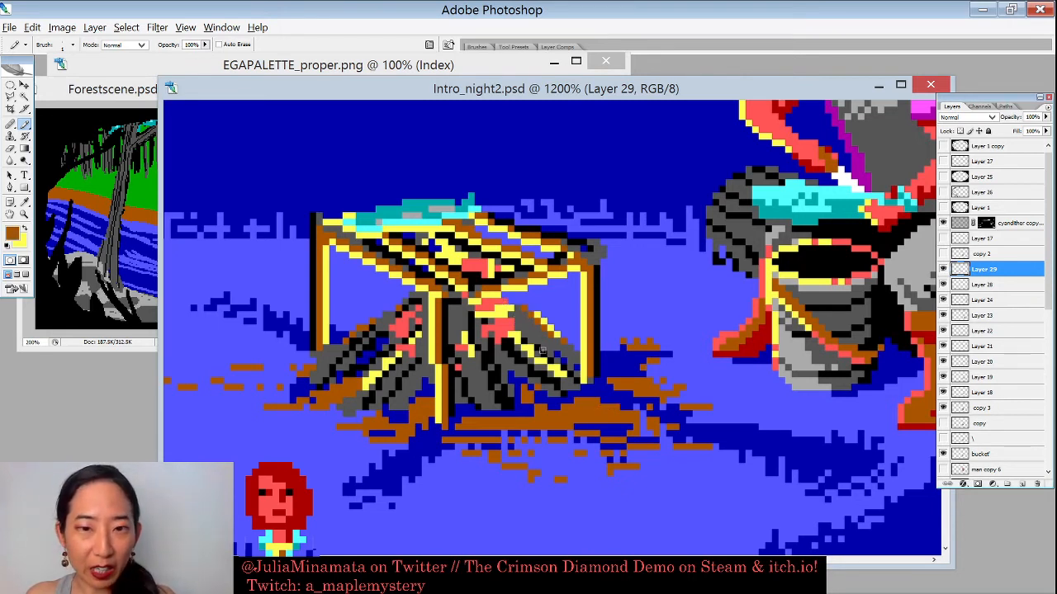
left_click_drag(524, 340, 556, 359)
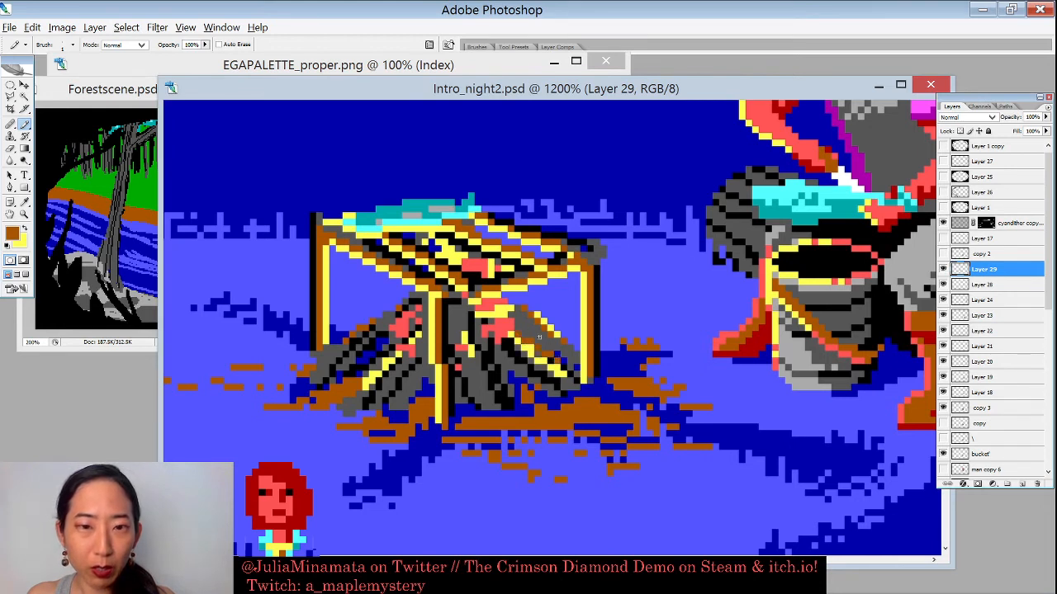
key("ctrl+z")
left_click_drag(521, 322, 554, 351)
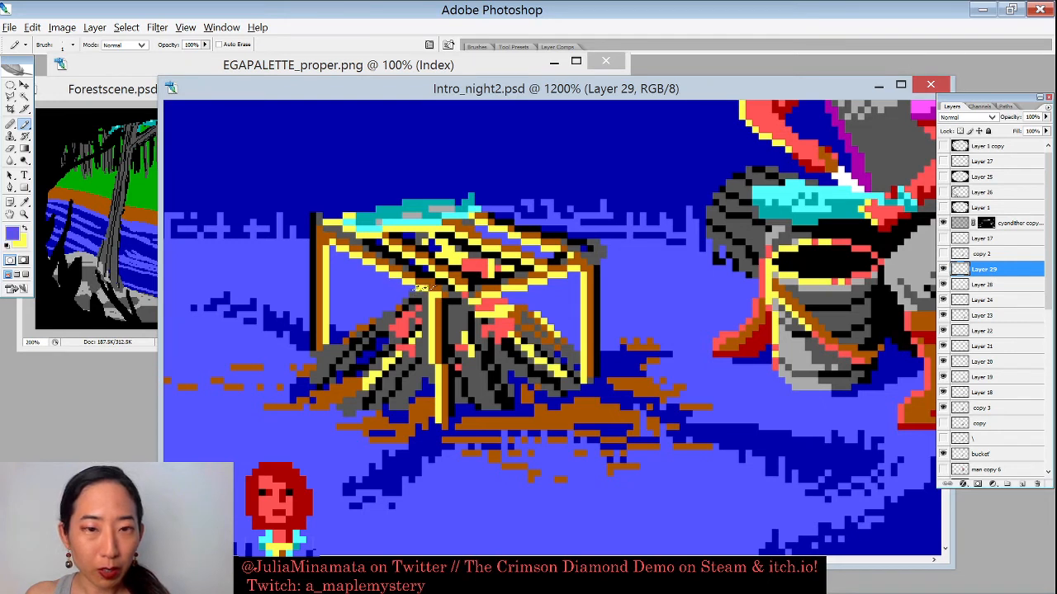
left_click(412, 297, "alt")
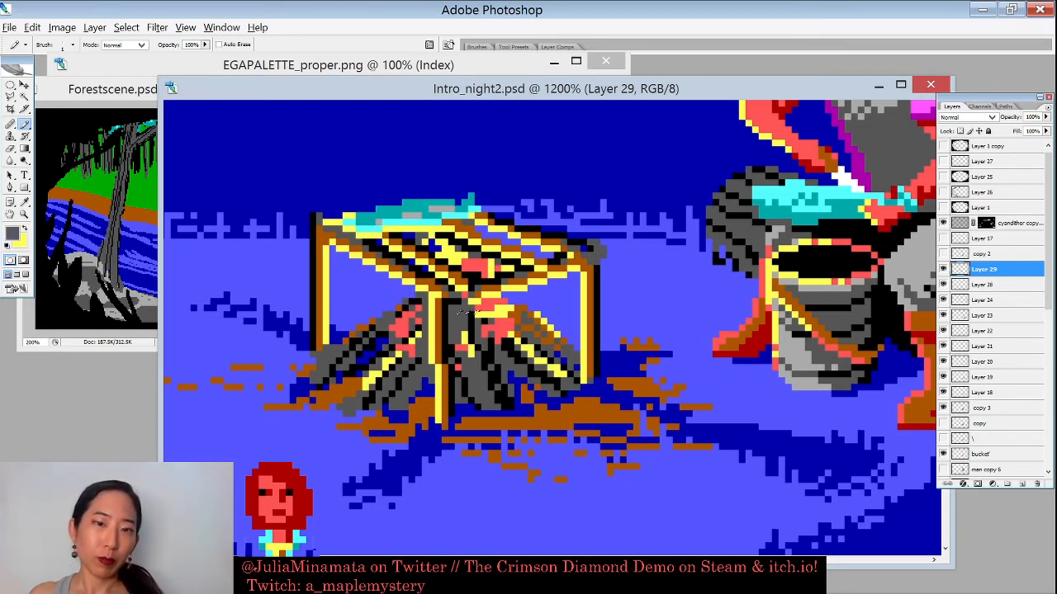
left_click(457, 303, "alt")
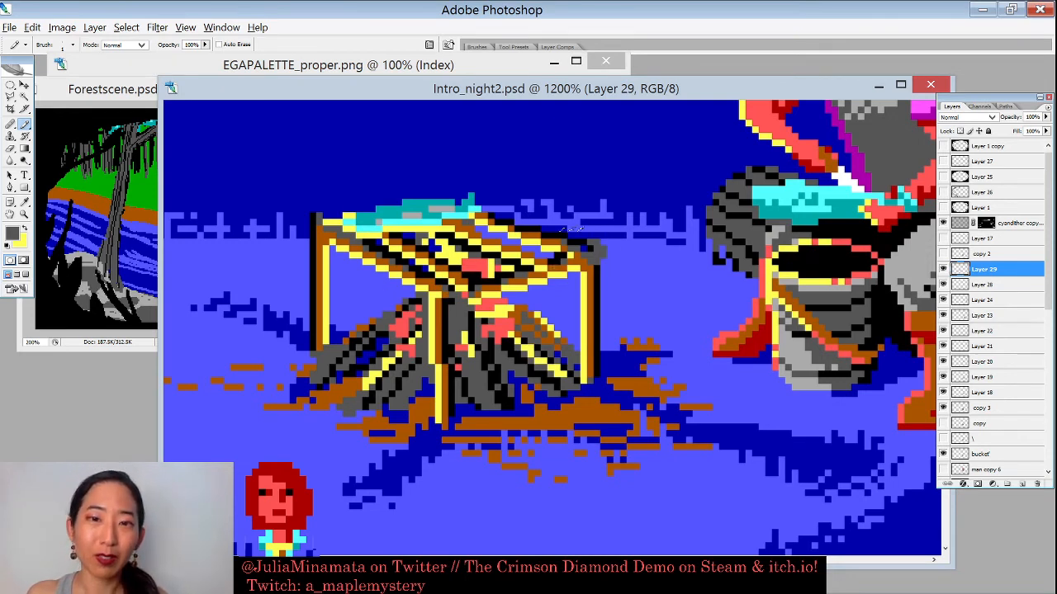
Step: Refine the grill's back-right corner and rail end with sampled black, dark blue and brown, and retouch the adjoining gap in light blue
left_click(571, 230, "alt")
left_click(563, 239)
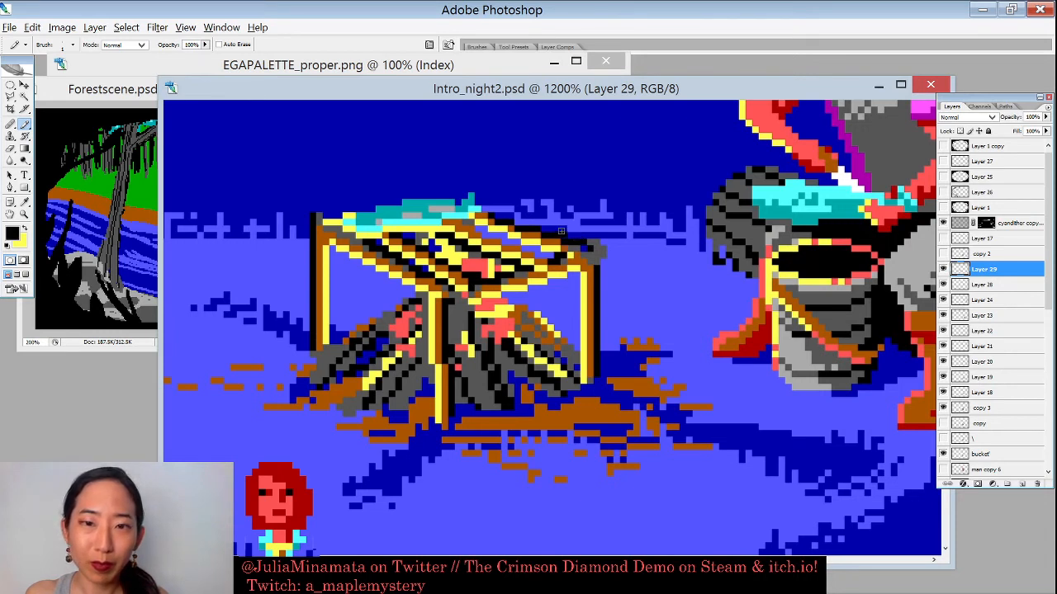
left_click(561, 232, "alt")
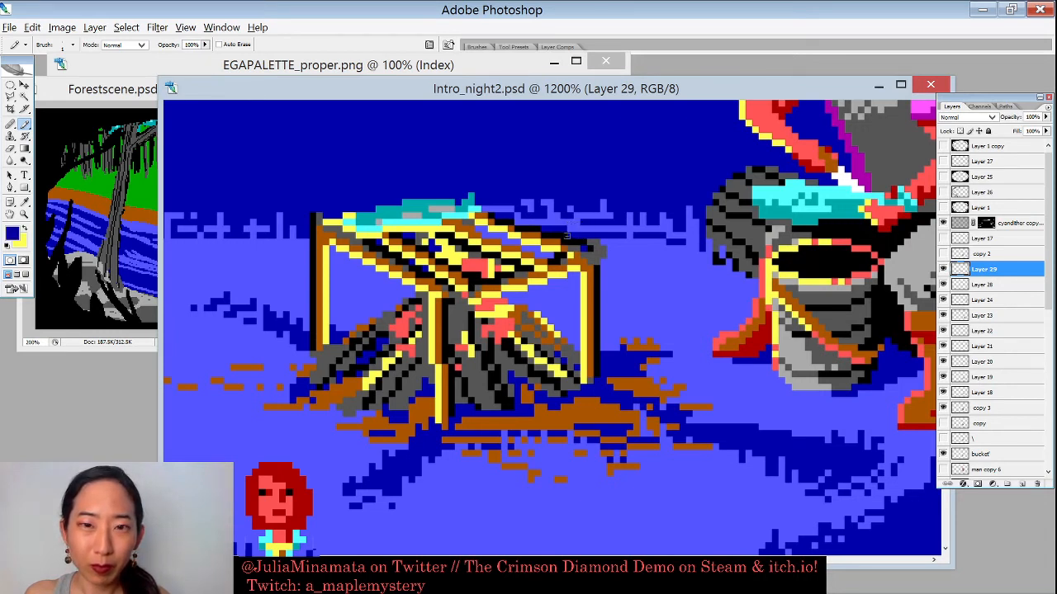
left_click(582, 244)
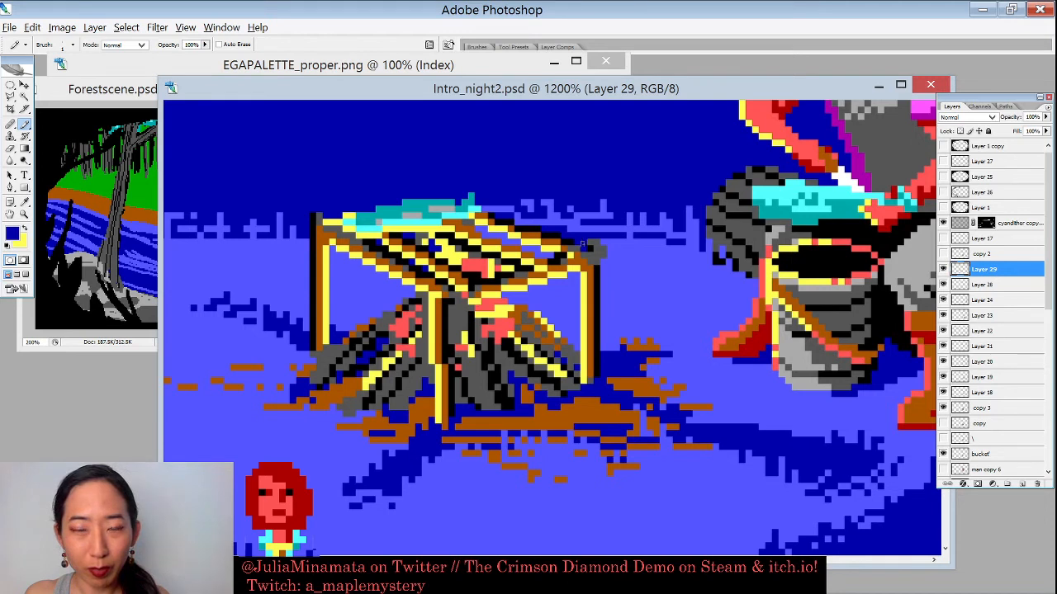
left_click(568, 251, "alt")
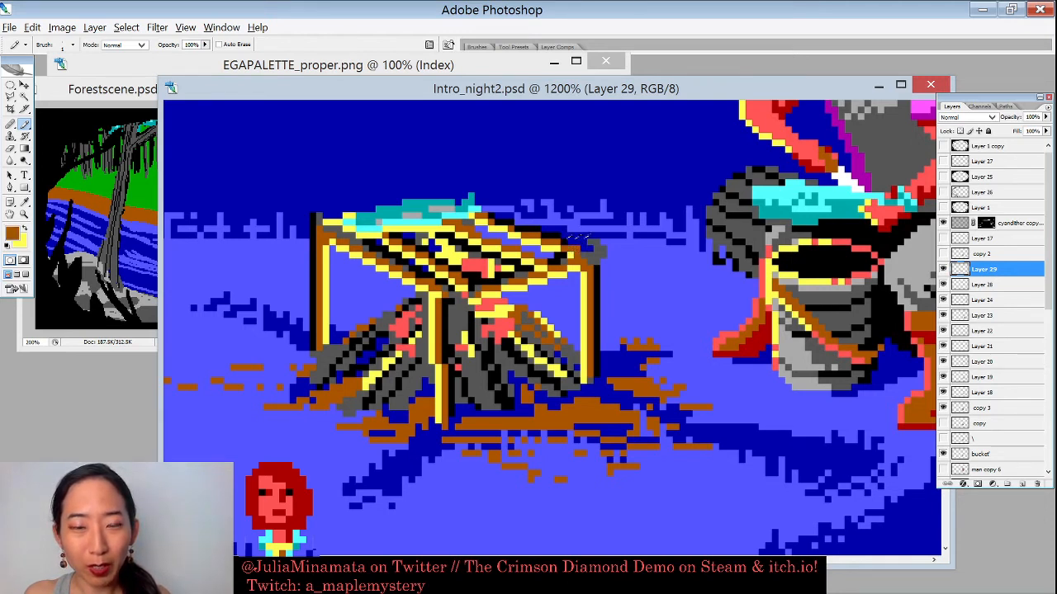
left_click(571, 241, "alt")
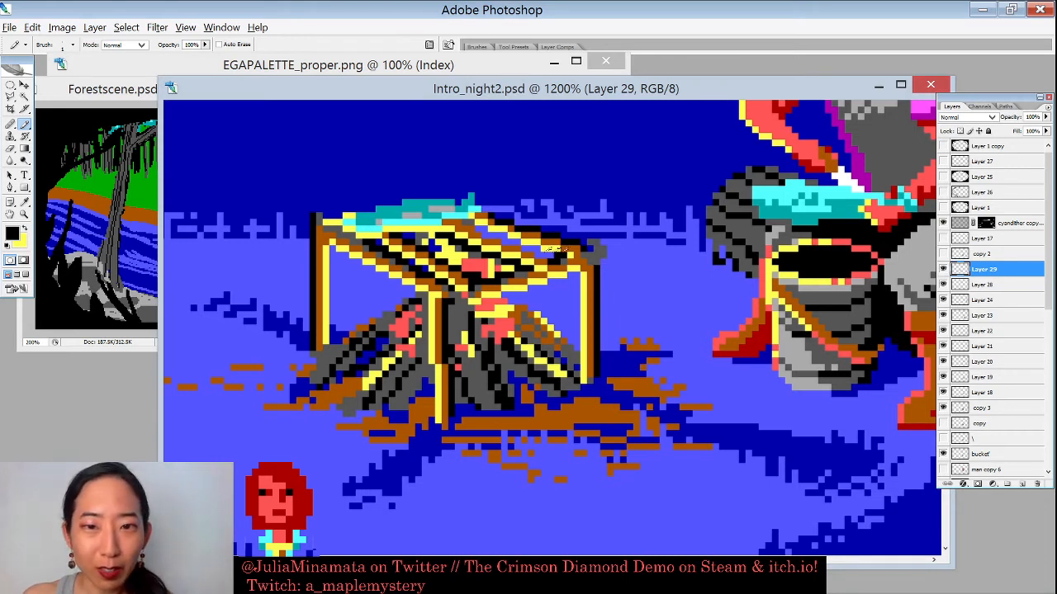
left_click(559, 256, "alt")
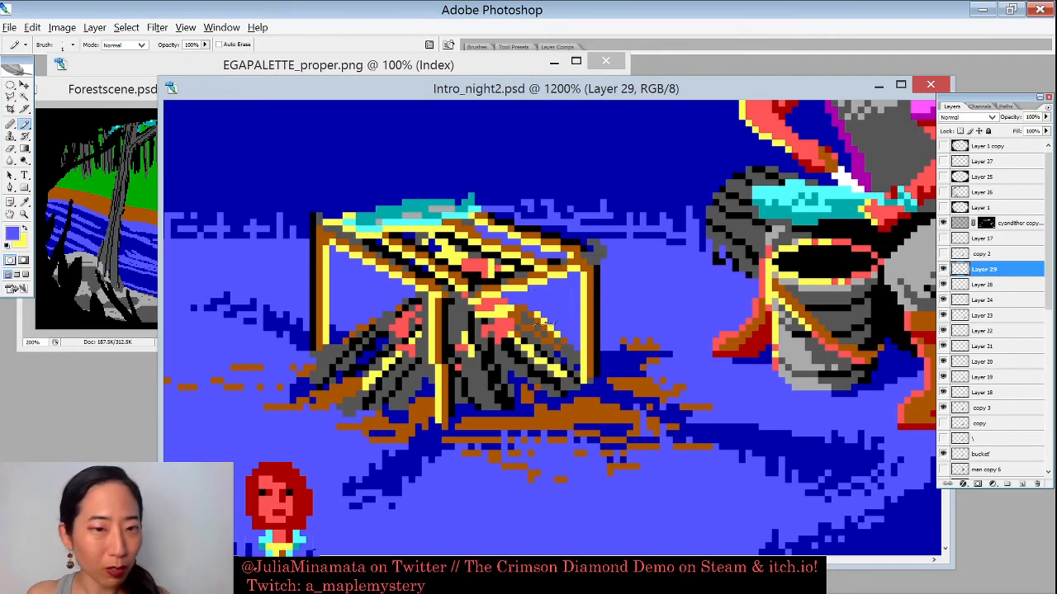
Step: Touch up the upper edge of the left logs pixel by pixel with colors sampled from the logs
left_click(355, 331, "alt")
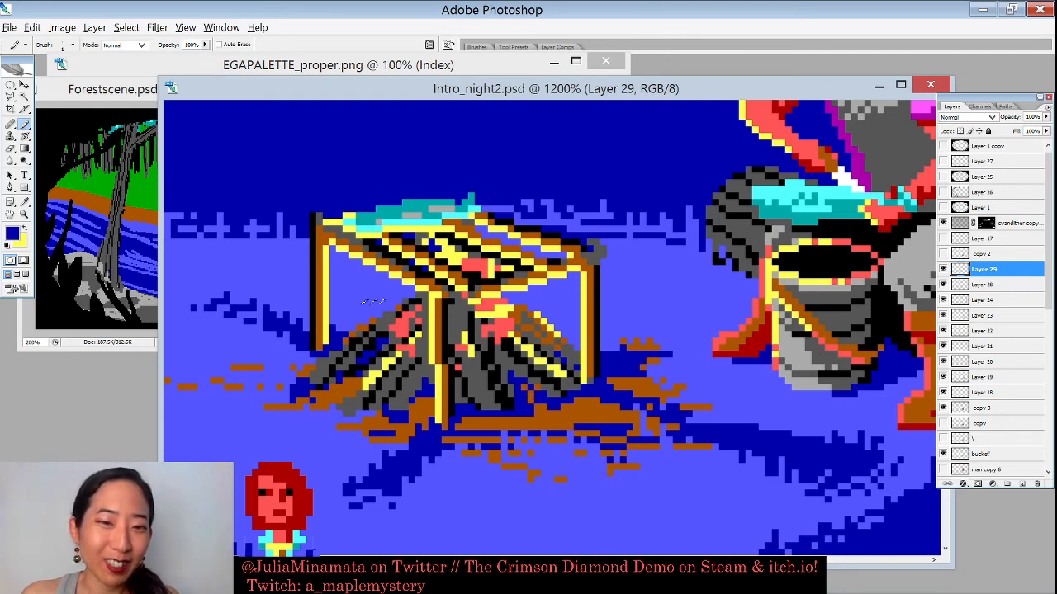
left_click(367, 324, "alt")
left_click(358, 329)
left_click(402, 312)
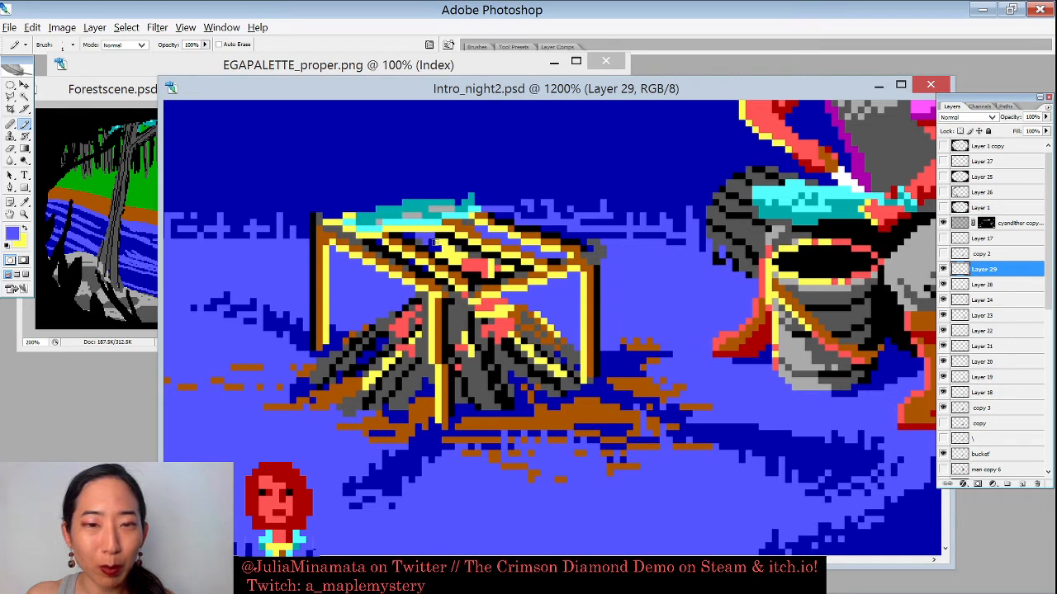
Step: Retouch the gaps between the grill's bars near the right corner with sampled black and light blue
left_click(568, 254, "alt")
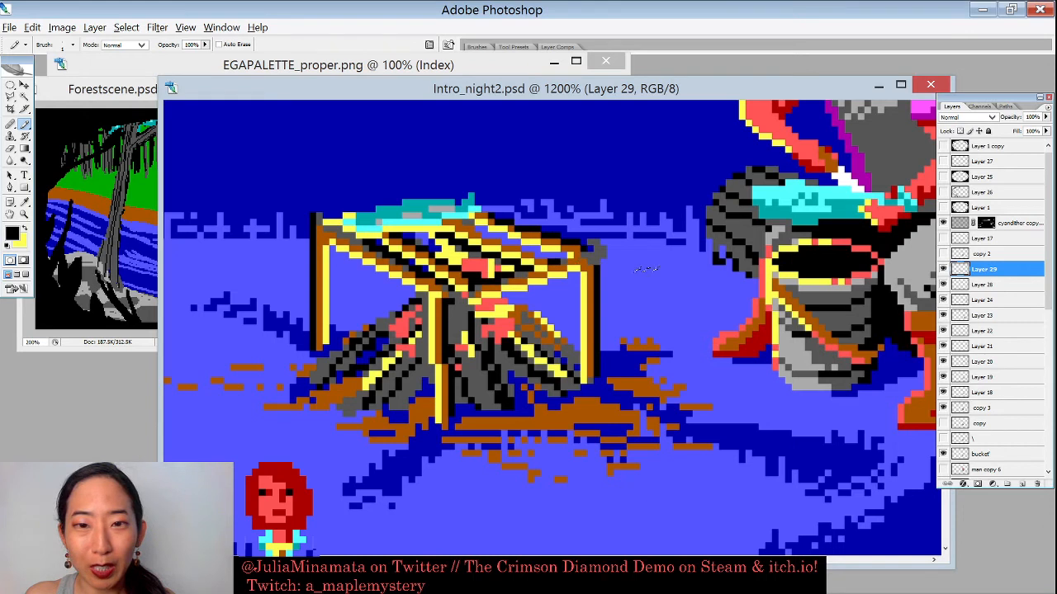
left_click(553, 260, "alt")
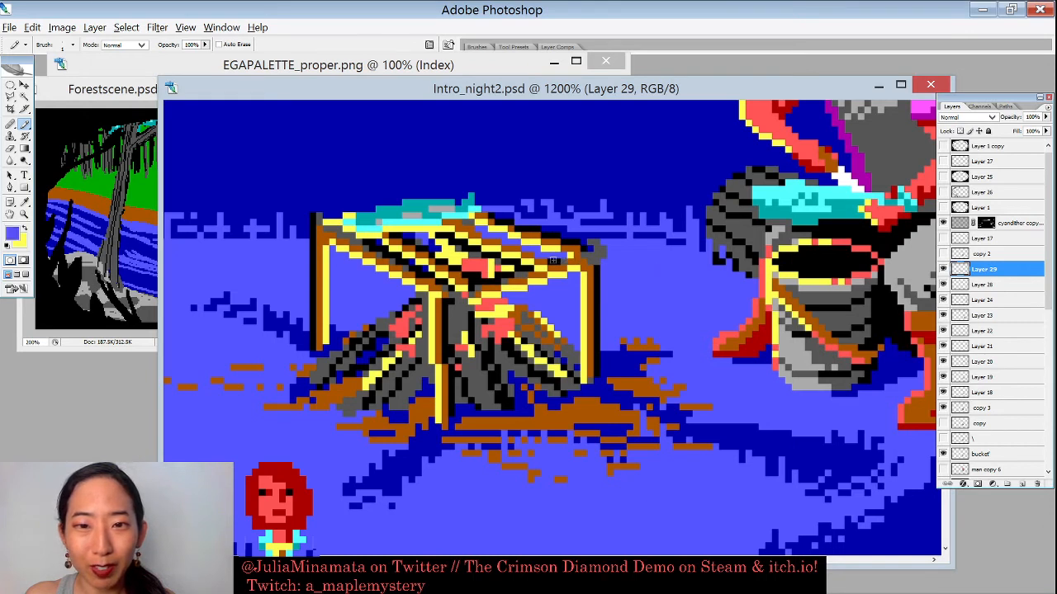